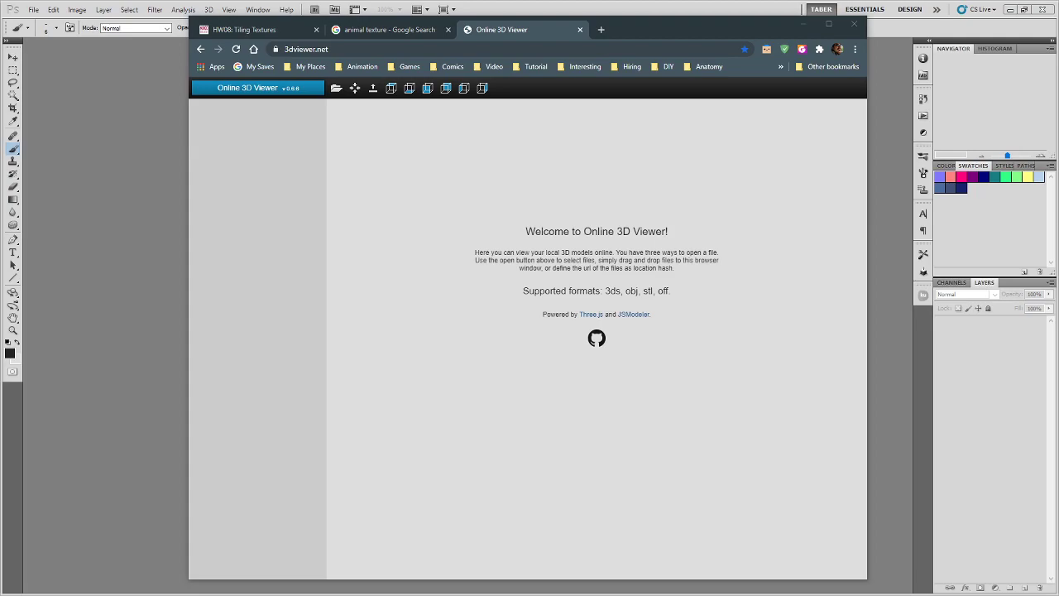
# - Load the files from the Tiling_Tube folder into Online 3D Viewer and inspect how the texture wraps around the tube
pyautogui.moveTo(0, 104); pyautogui.dragTo(457, 82)
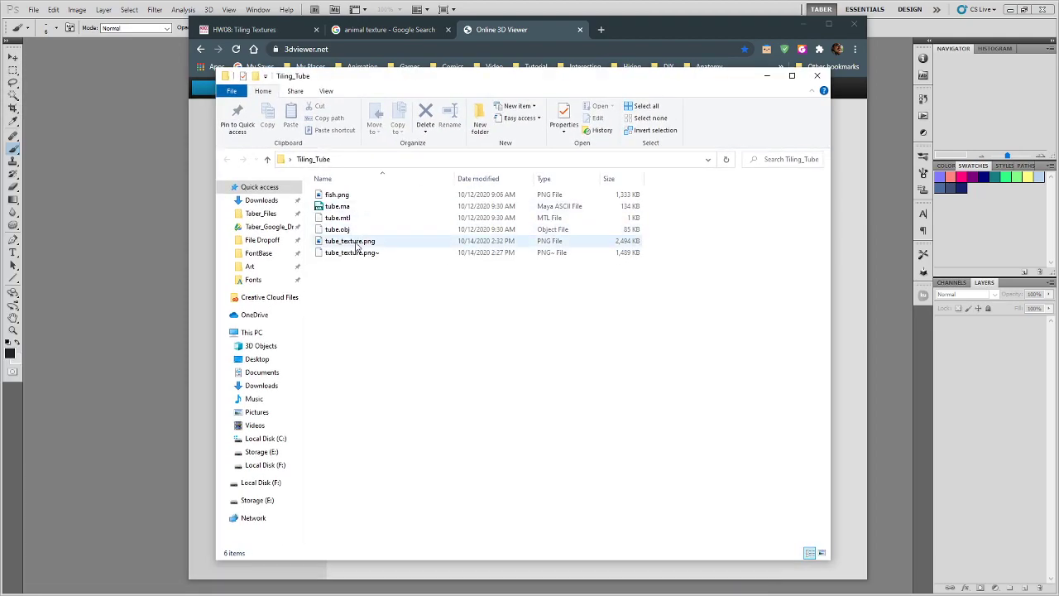
pyautogui.moveTo(506, 75); pyautogui.dragTo(0, 97)
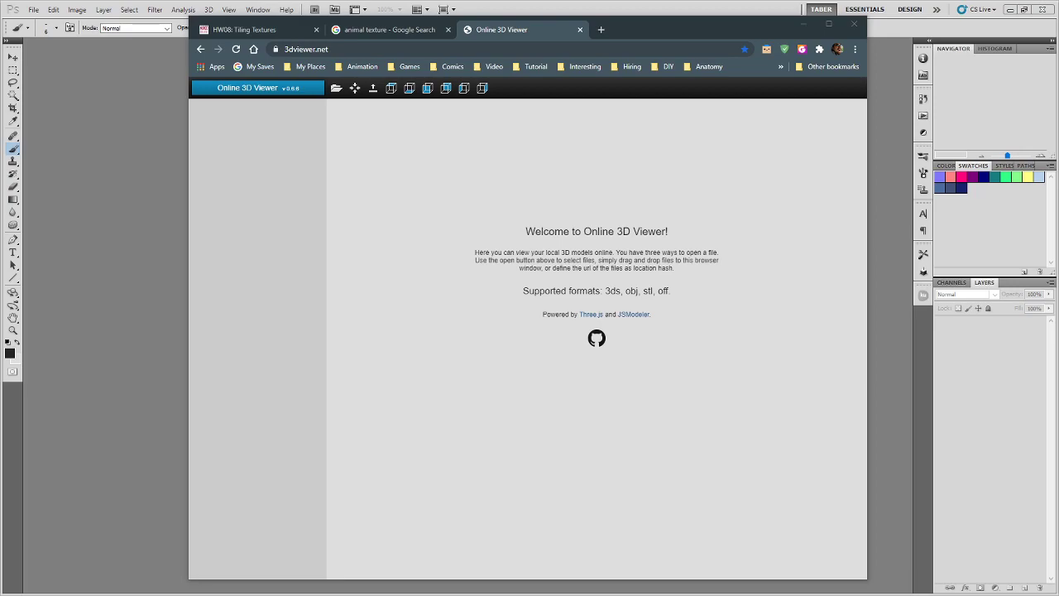
pyautogui.moveTo(25, 288); pyautogui.dragTo(585, 303)
pyautogui.moveTo(503, 302); pyautogui.dragTo(653, 168)
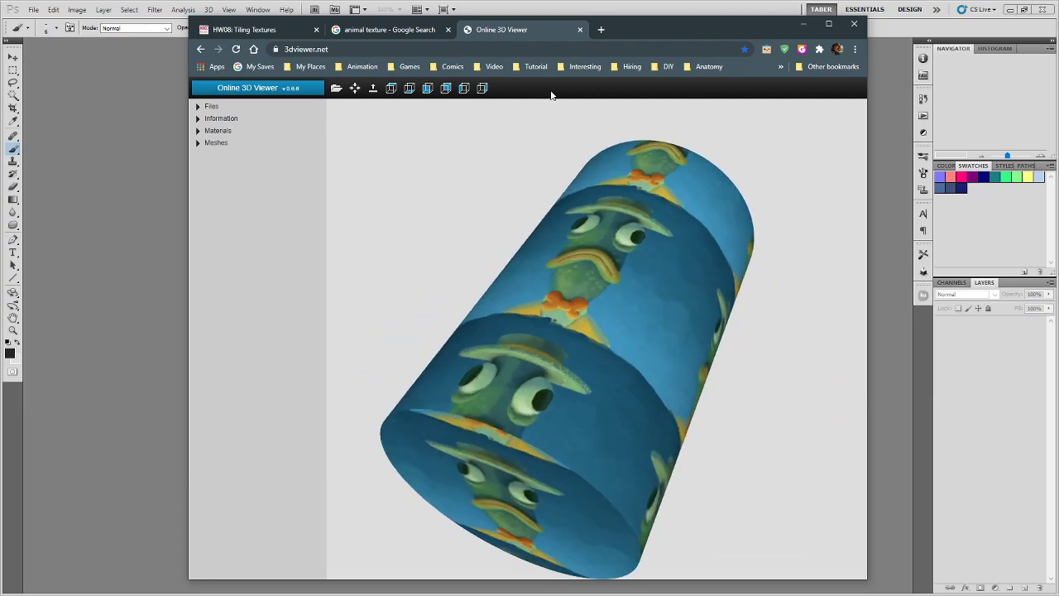
# - Switch to the animal texture image search and examine the red snake scales image and its related images
pyautogui.click(380, 29)
pyautogui.moveTo(665, 26); pyautogui.dragTo(624, 20)
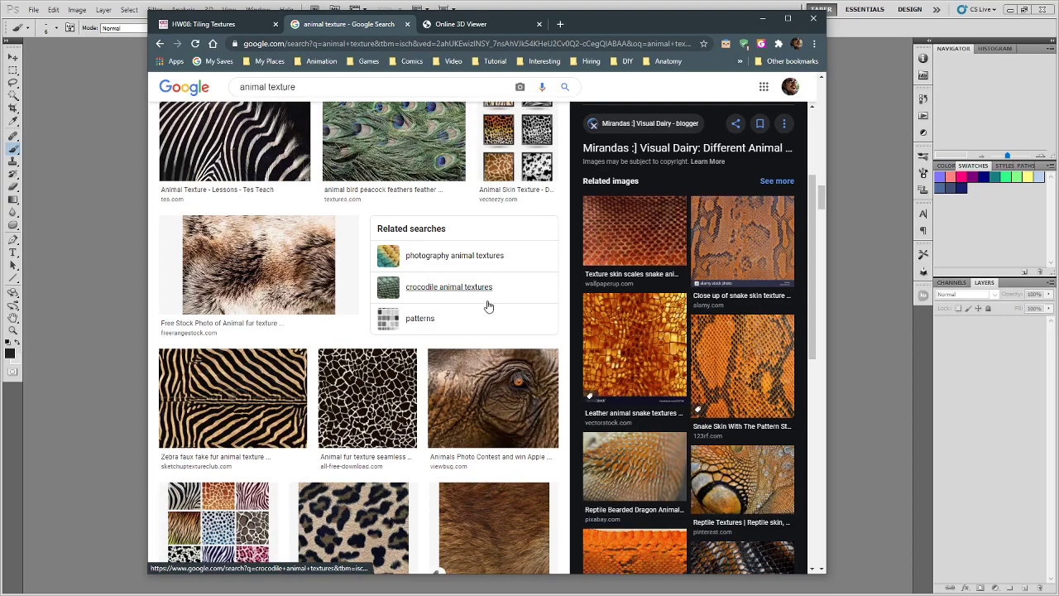
pyautogui.scroll(3, 486, 305)
pyautogui.scroll(-2, 487, 304)
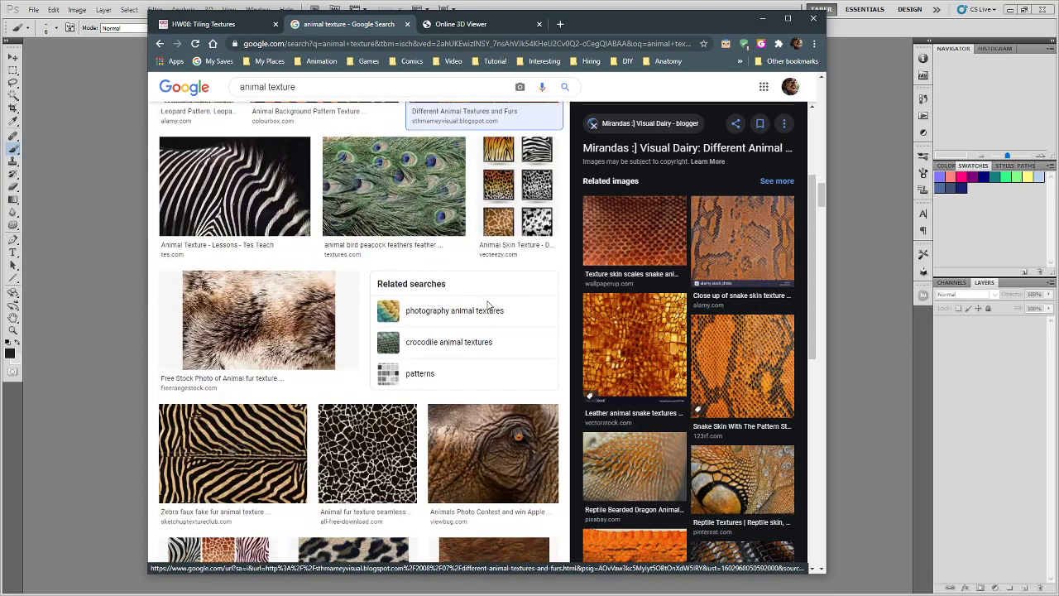
pyautogui.click(631, 246)
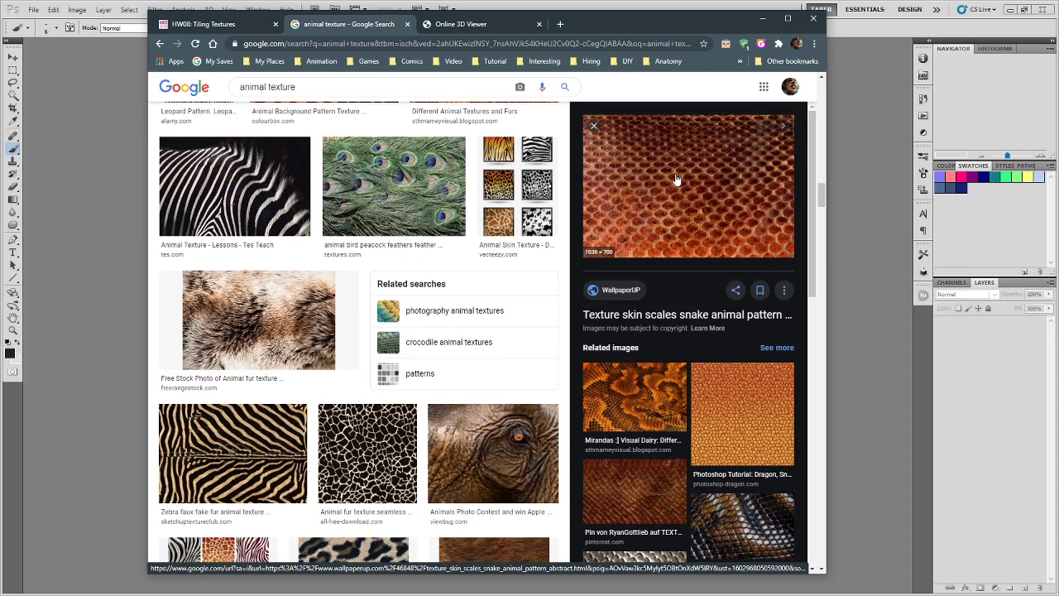
pyautogui.scroll(-5, 695, 336)
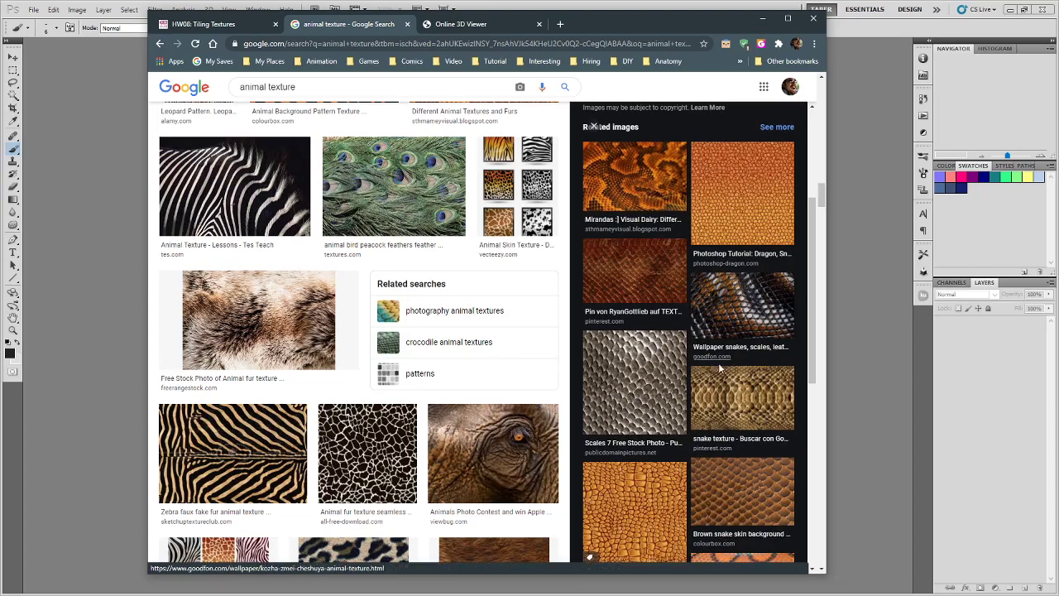
pyautogui.scroll(5, 695, 233)
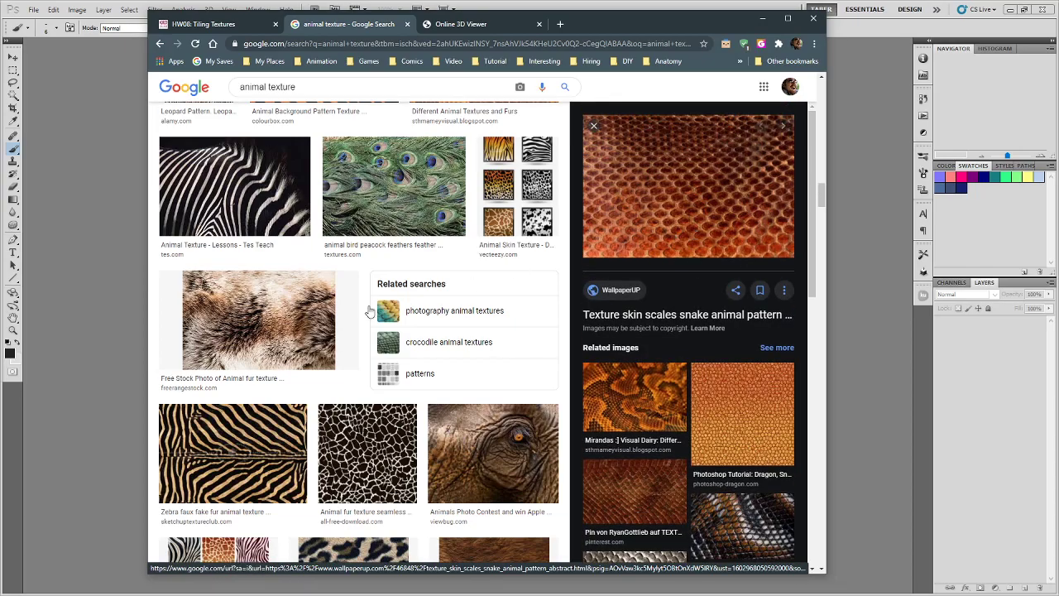
# - Browse the other animal texture results and preview the snakeskin wallpaper image from goodfon.com
pyautogui.scroll(4, 398, 298)
pyautogui.scroll(-1, 307, 369)
pyautogui.scroll(3, 306, 368)
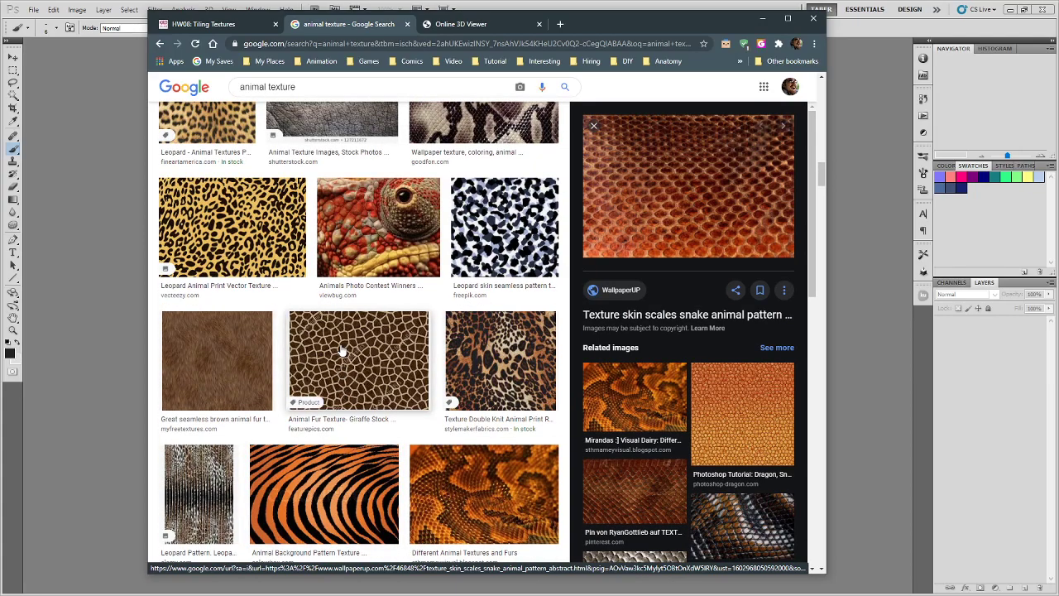
pyautogui.scroll(2, 341, 351)
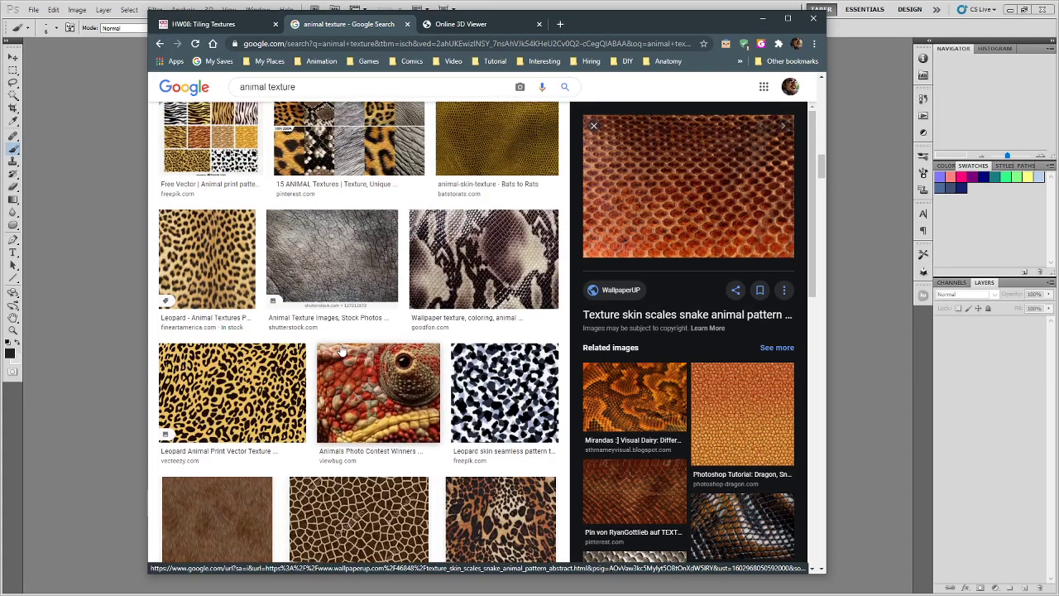
pyautogui.scroll(1, 342, 351)
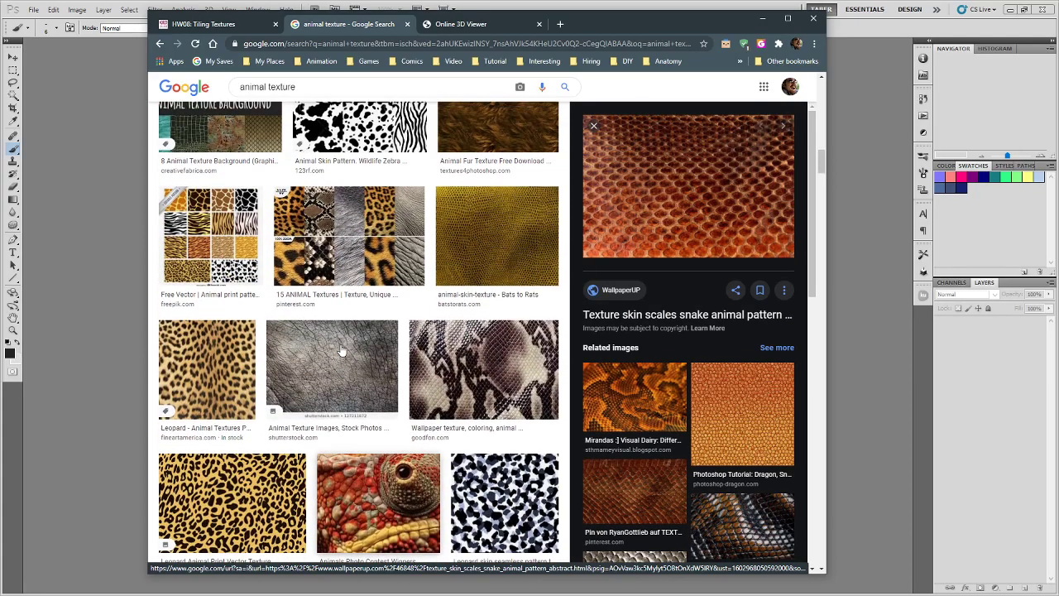
pyautogui.click(484, 372)
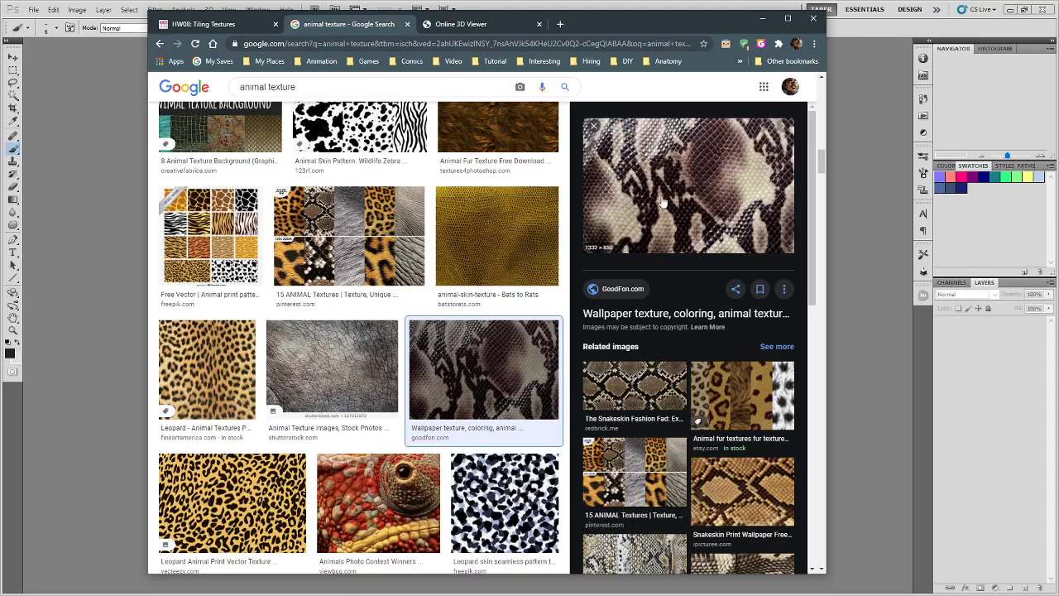
# - Switch to Photoshop, create a 2048 × 2048 pixel document with the Texture 2048 px preset, and convert its background to Layer 0
pyautogui.moveTo(678, 27); pyautogui.dragTo(599, 22)
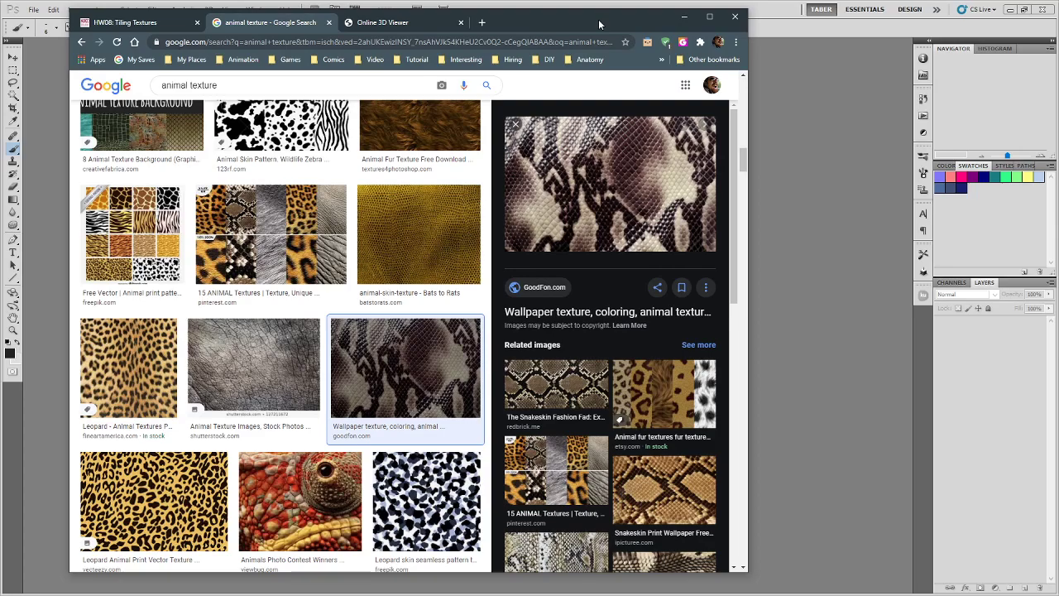
pyautogui.click(683, 17)
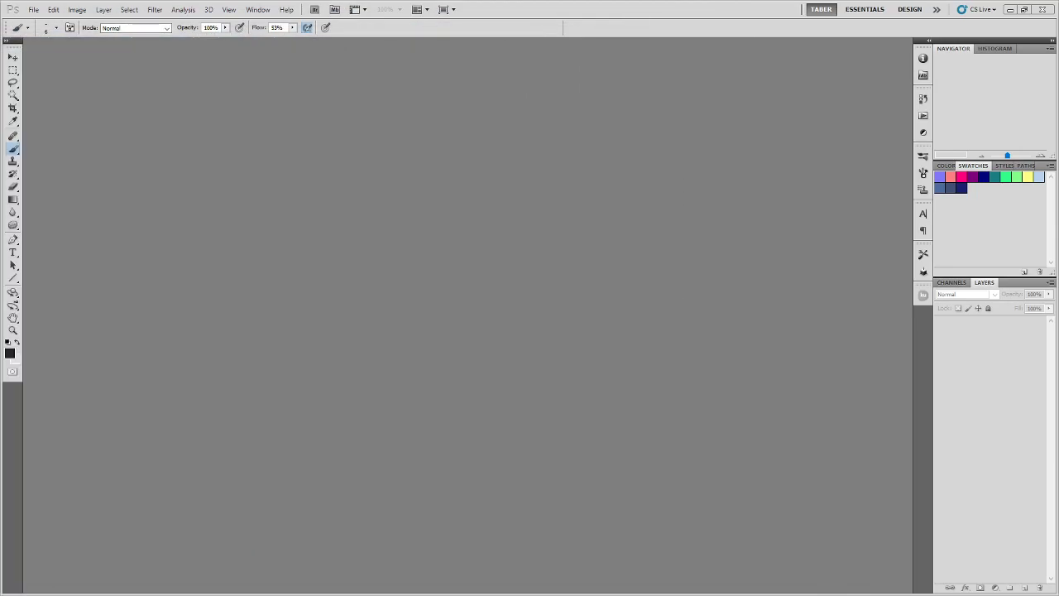
pyautogui.click(33, 9)
pyautogui.click(48, 22)
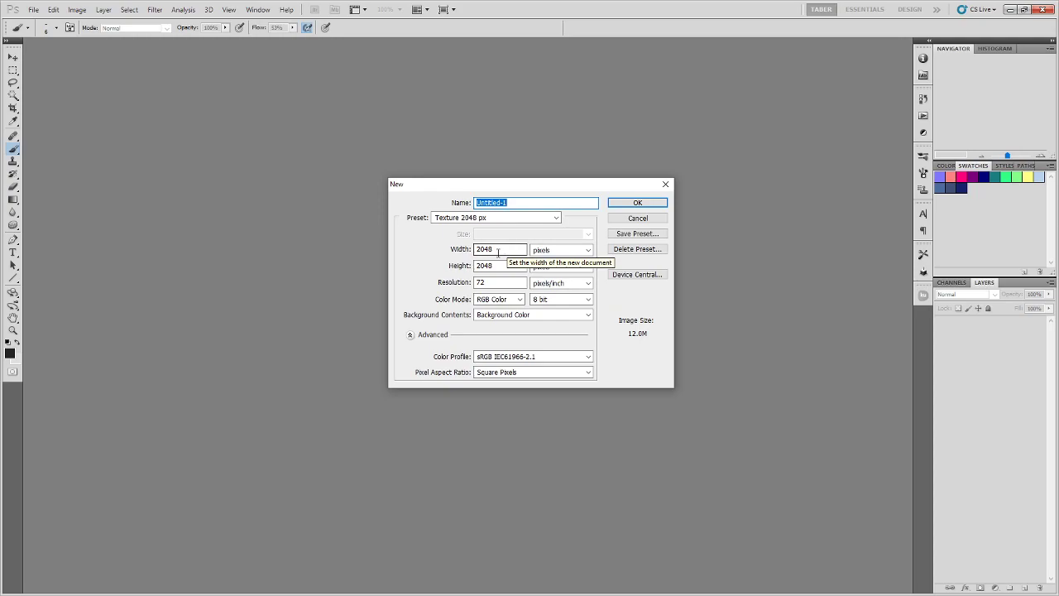
pyautogui.click(623, 204)
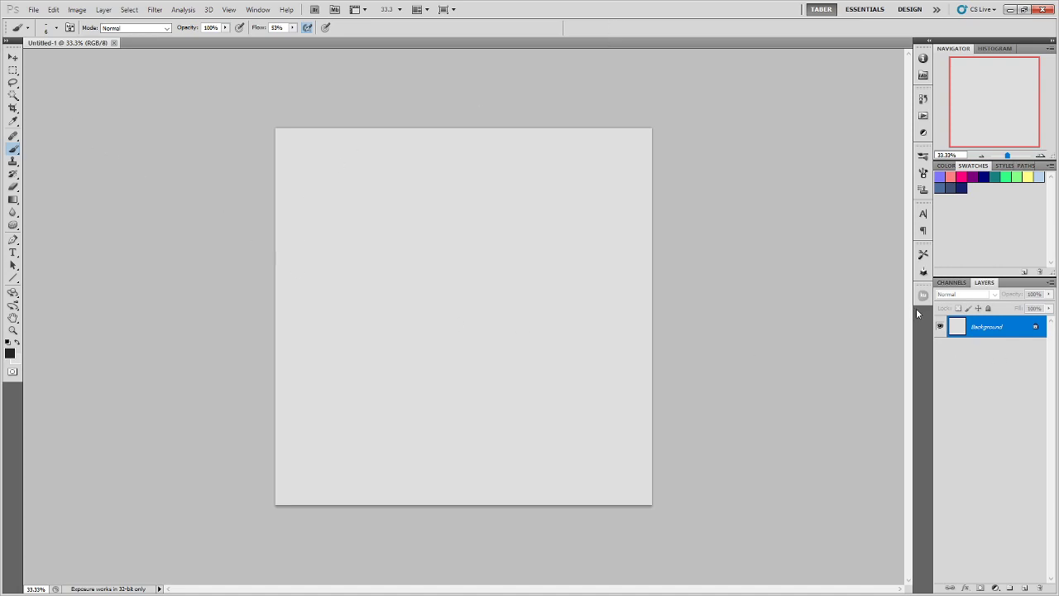
pyautogui.doubleClick(1006, 337)
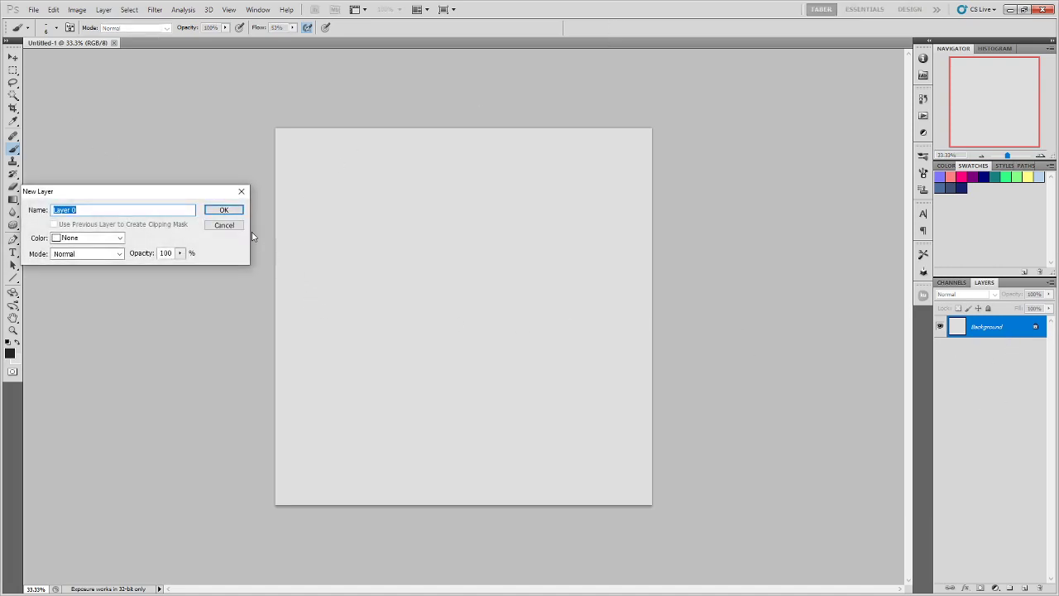
pyautogui.click(222, 209)
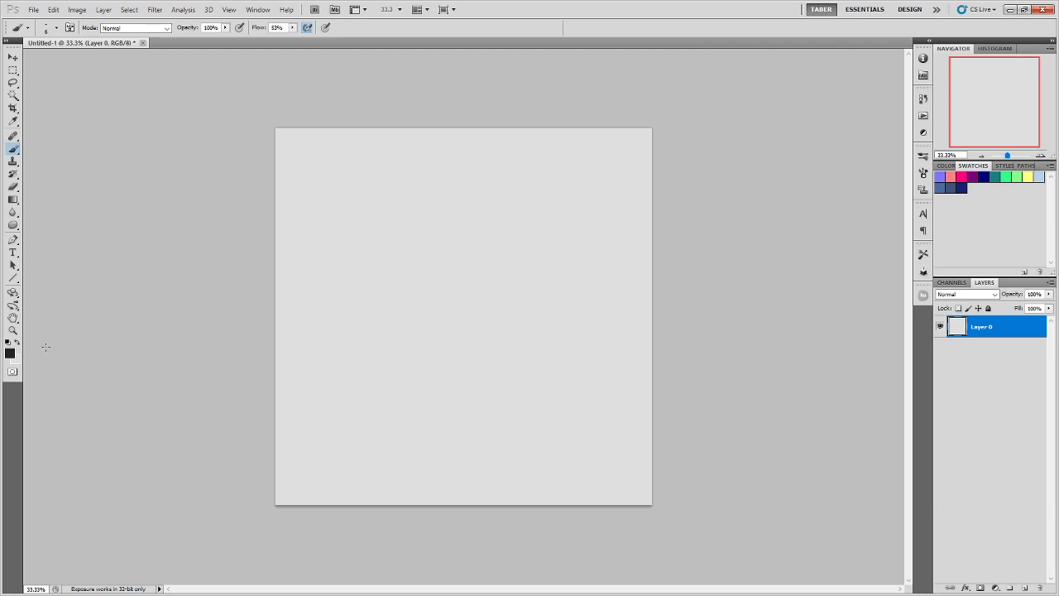
# - Set the foreground colour to pale khaki (#c5c1a8) and fill the whole of Layer 0 with the Paint Bucket
pyautogui.click(17, 343)
pyautogui.click(10, 353)
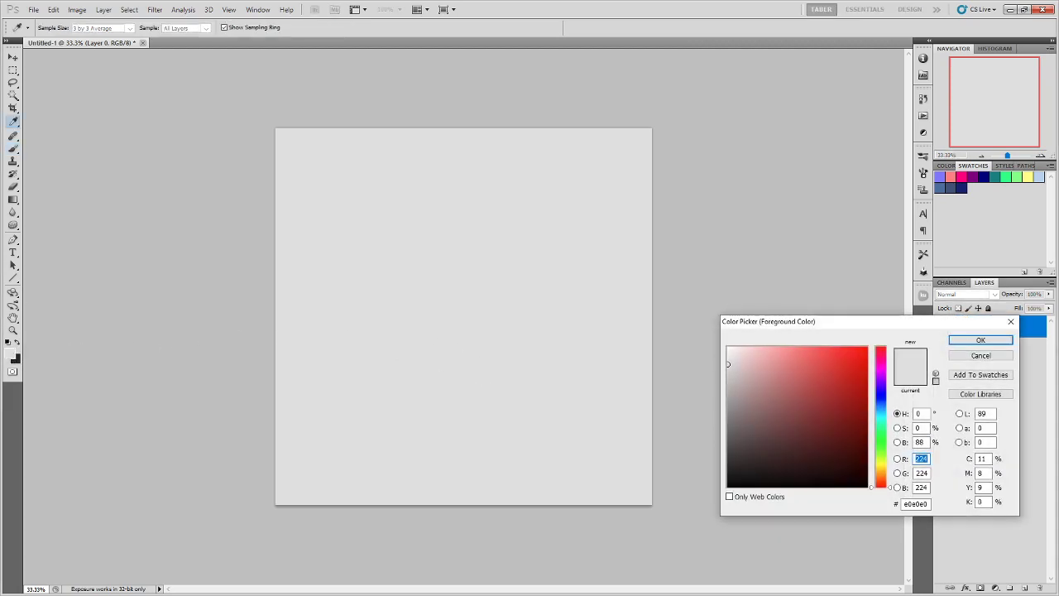
pyautogui.click(758, 421)
pyautogui.click(743, 425)
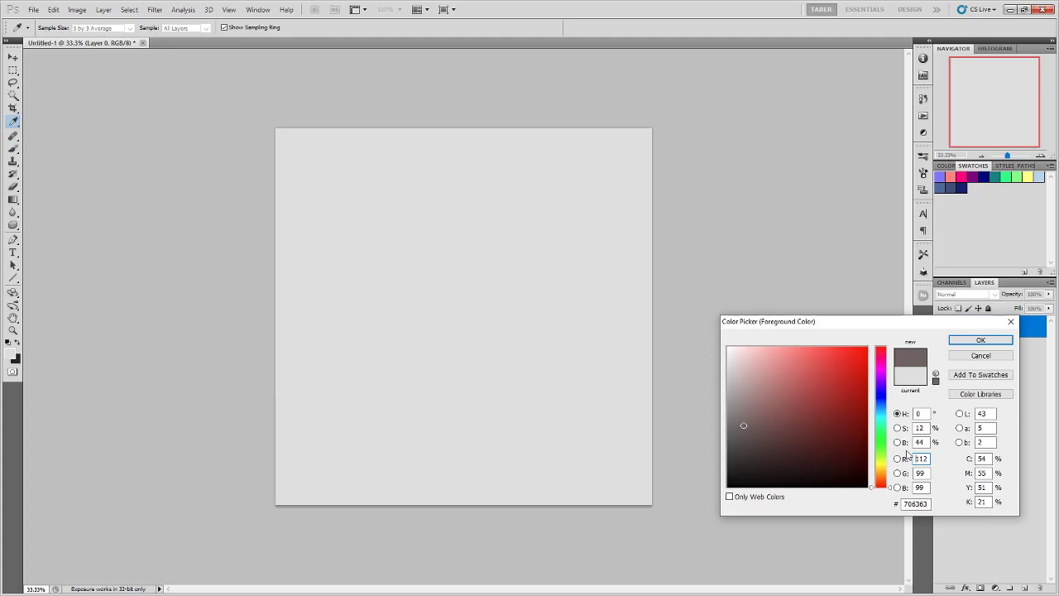
pyautogui.click(880, 470)
pyautogui.moveTo(881, 472); pyautogui.dragTo(882, 469)
pyautogui.moveTo(767, 405); pyautogui.dragTo(747, 378)
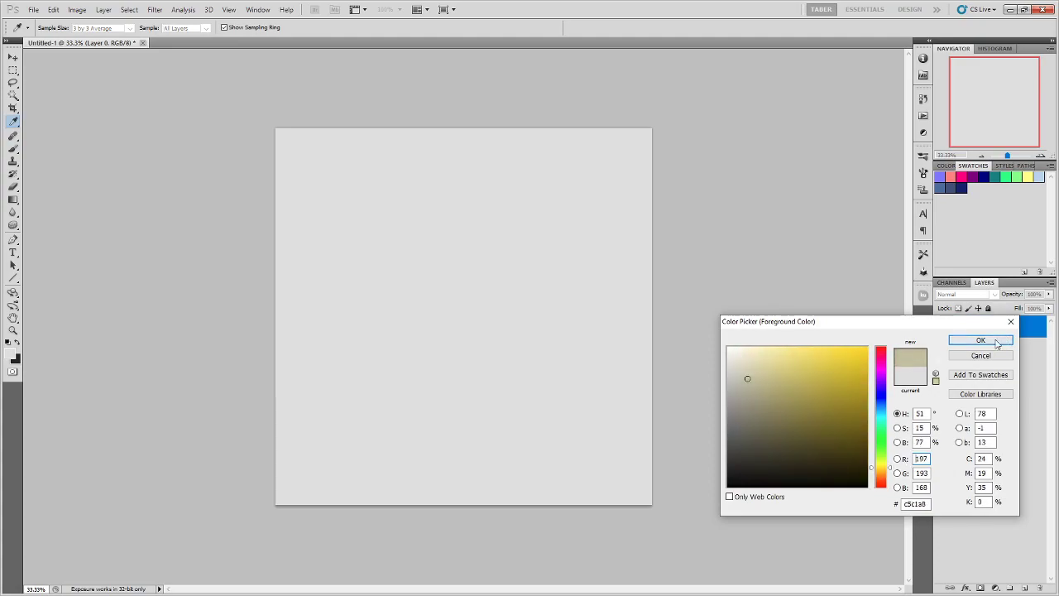
pyautogui.click(980, 339)
pyautogui.press('b')
pyautogui.moveTo(13, 200); pyautogui.dragTo(16, 202)
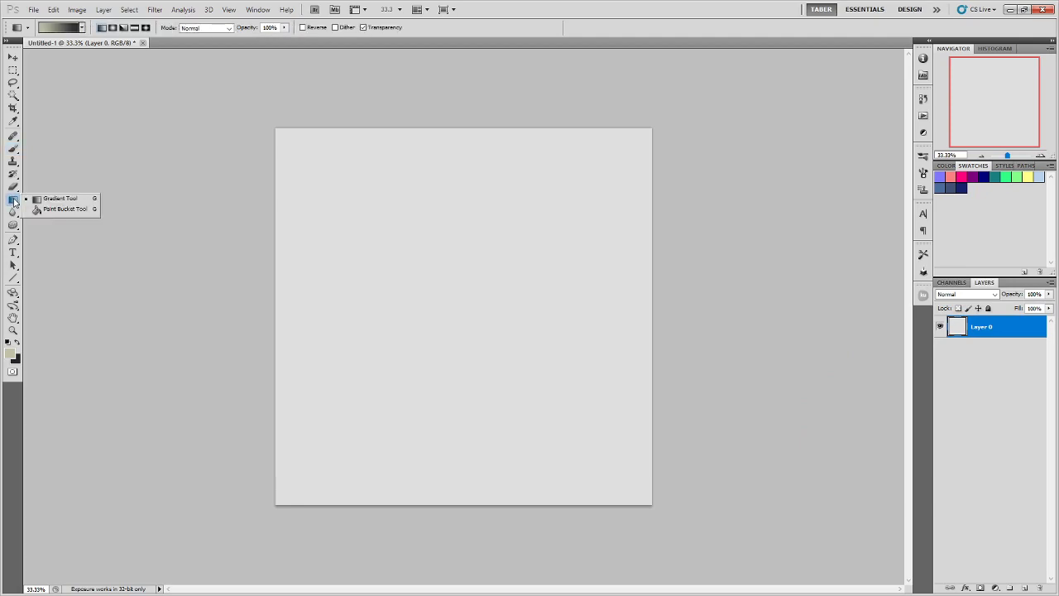
pyautogui.click(50, 212)
pyautogui.click(445, 266)
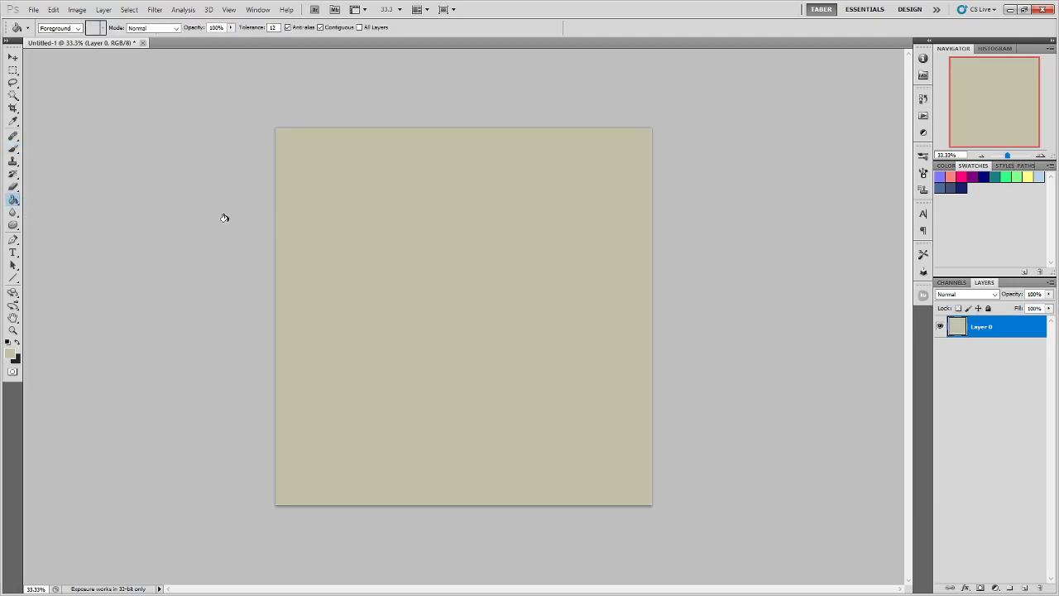
# - Choose the Brush tool with the Ink - Blotchy preset
pyautogui.click(13, 149)
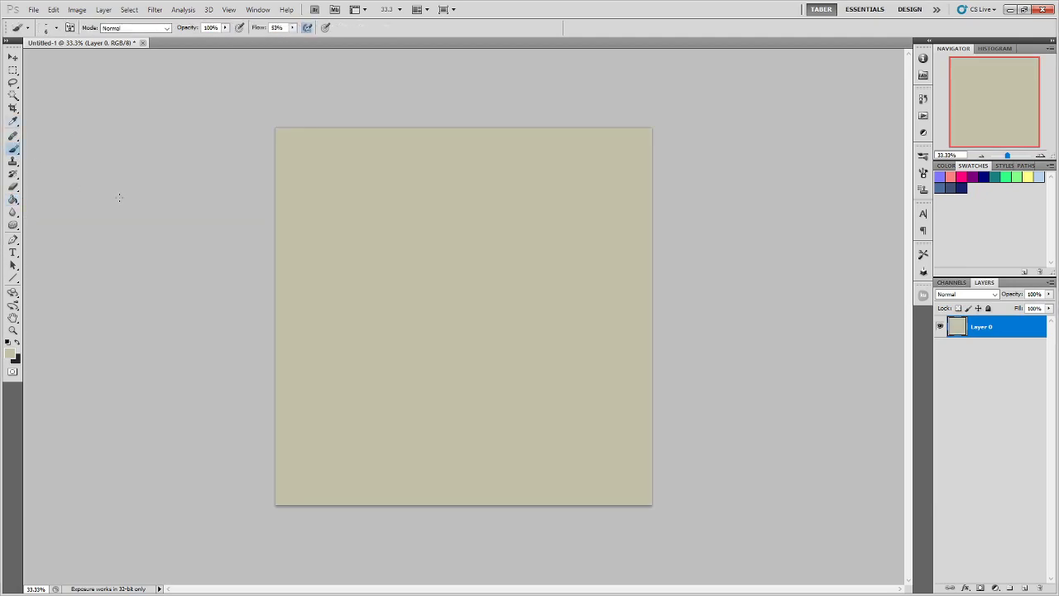
pyautogui.click(27, 30)
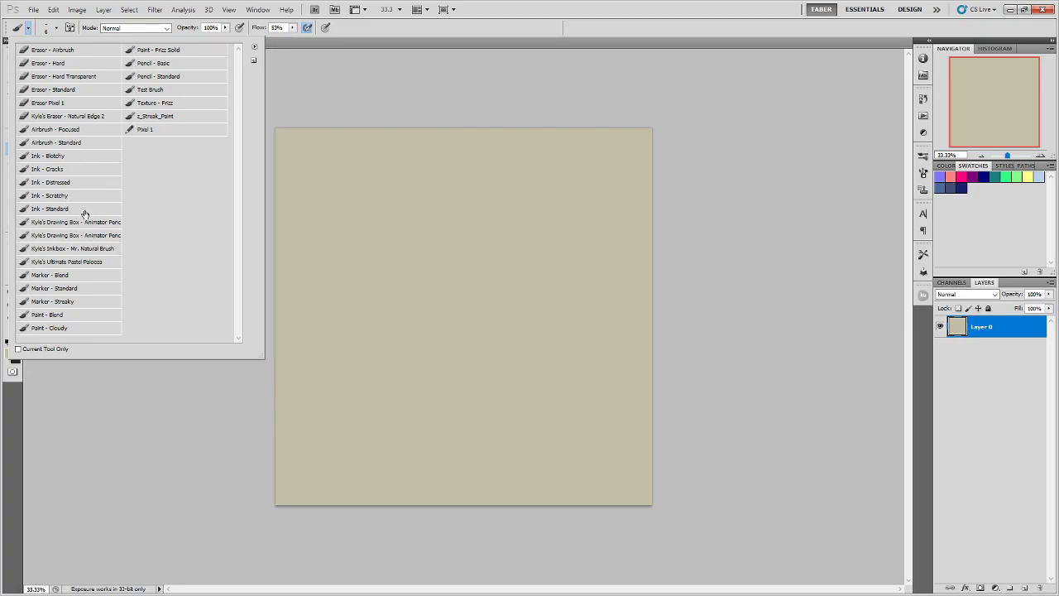
pyautogui.click(109, 157)
pyautogui.click(427, 31)
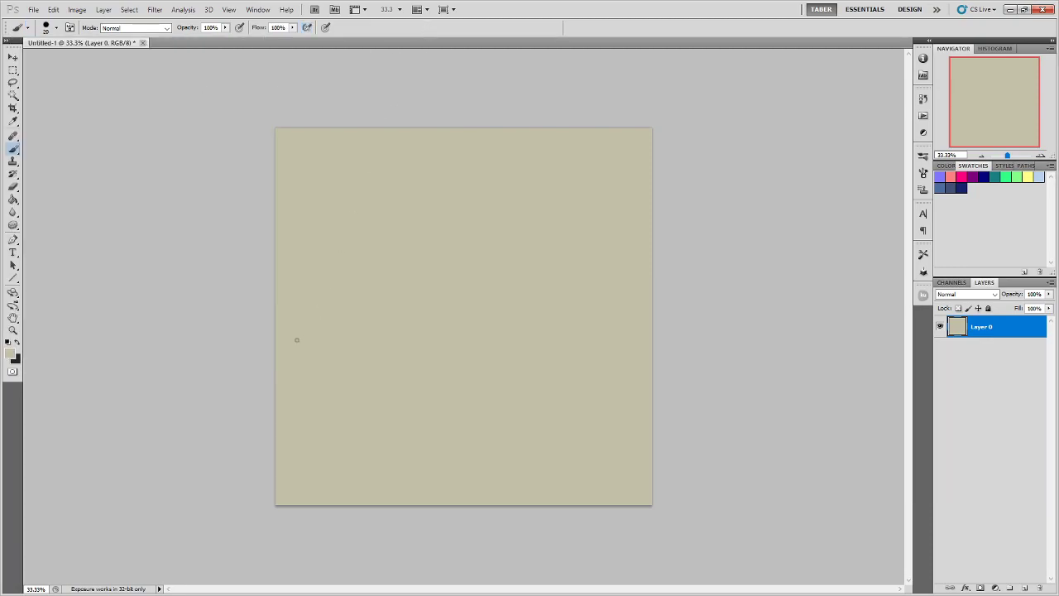
# - Set the foreground colour to a dark bluish grey for painting with the brush
pyautogui.click(17, 342)
pyautogui.click(11, 354)
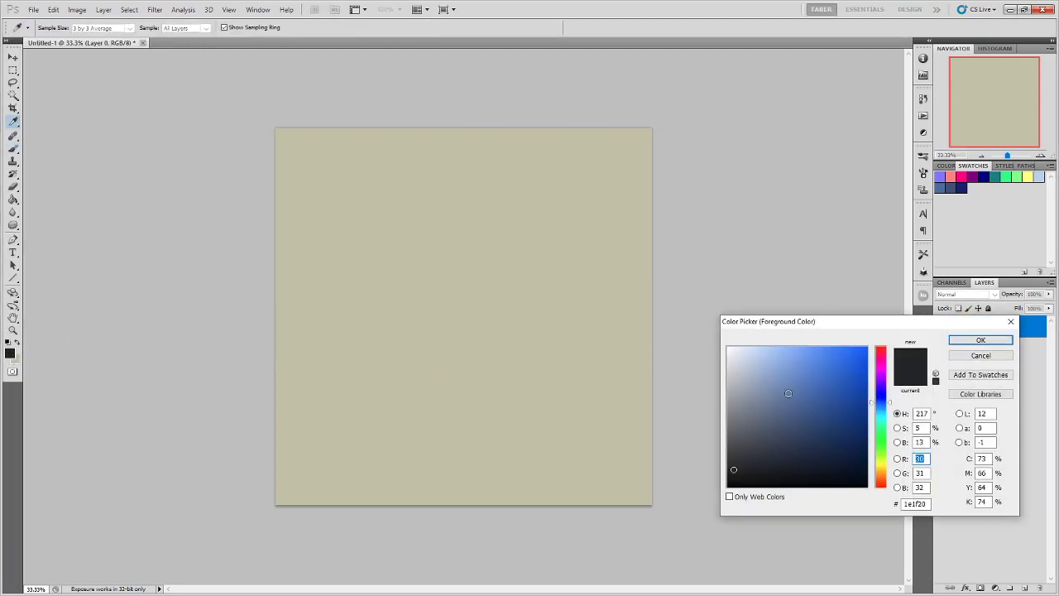
pyautogui.moveTo(741, 454); pyautogui.dragTo(753, 451)
pyautogui.click(979, 340)
pyautogui.press('b')
# - Try the Ink - Blotchy brush with two winding strokes on Layer 0 and examine their rough edges up close
pyautogui.moveTo(542, 186)
pyautogui.mouseDown()
pyautogui.moveTo(512, 262)
pyautogui.moveTo(541, 314)
pyautogui.moveTo(527, 372)
pyautogui.mouseUp()
pyautogui.hotkey('ctrl', '+')
pyautogui.hotkey('ctrl', '+')
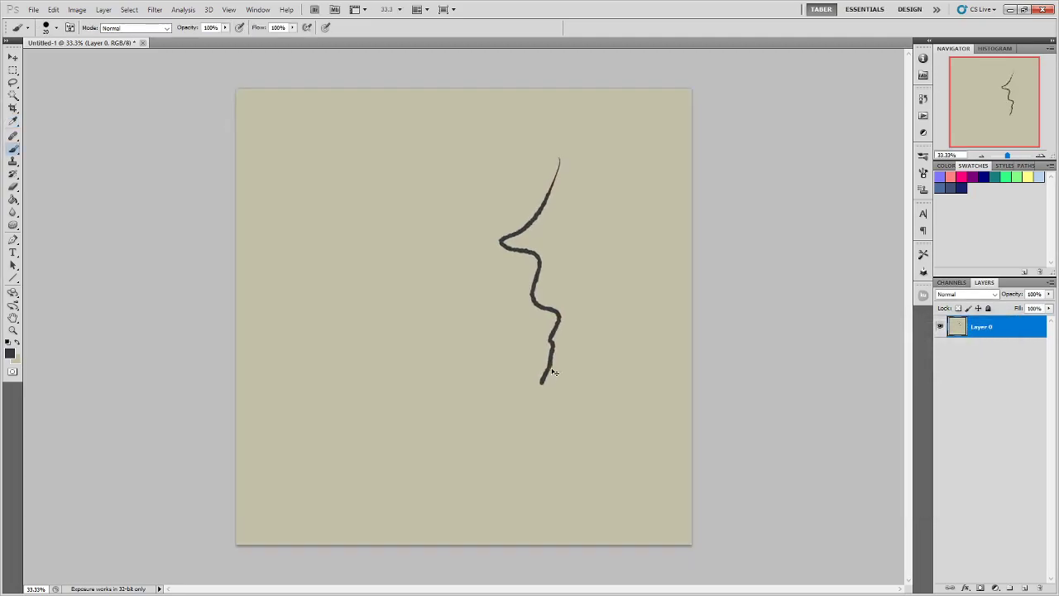
pyautogui.hotkey('ctrl', '+')
pyautogui.hotkey('ctrl', '+')
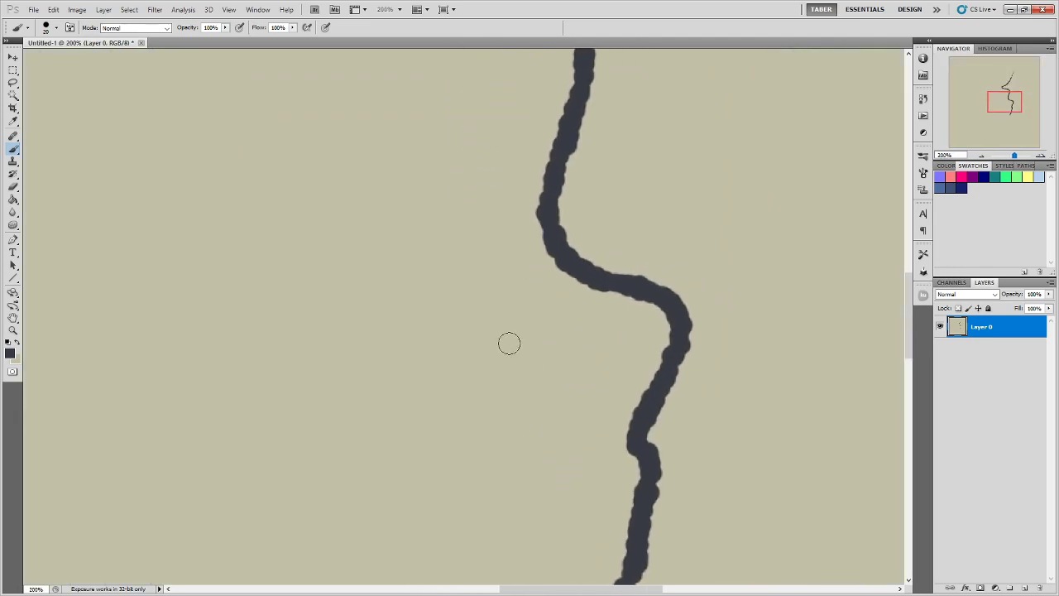
pyautogui.moveTo(447, 215)
pyautogui.mouseDown()
pyautogui.moveTo(420, 364)
pyautogui.moveTo(466, 402)
pyautogui.moveTo(449, 474)
pyautogui.moveTo(499, 483)
pyautogui.moveTo(500, 394)
pyautogui.moveTo(540, 411)
pyautogui.mouseUp()
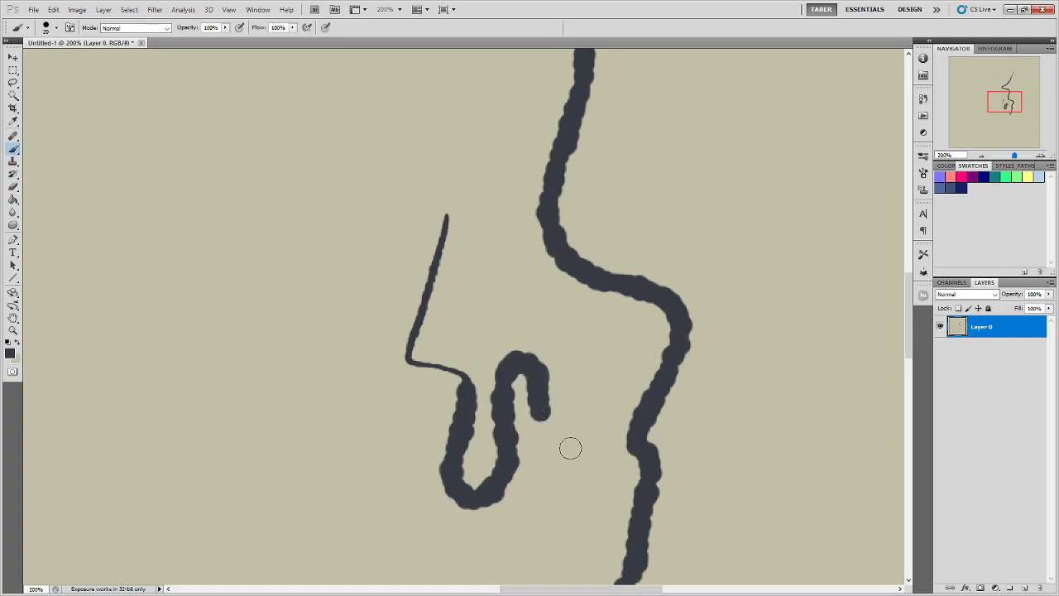
pyautogui.hotkey('ctrl', '-')
pyautogui.hotkey('ctrl', '-')
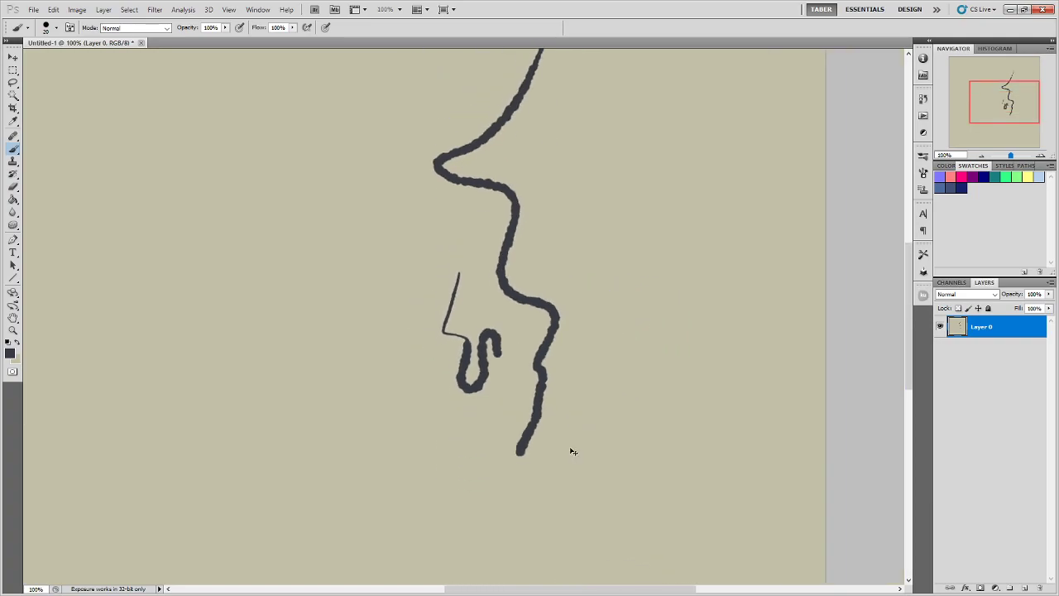
pyautogui.moveTo(536, 296); pyautogui.dragTo(592, 334)
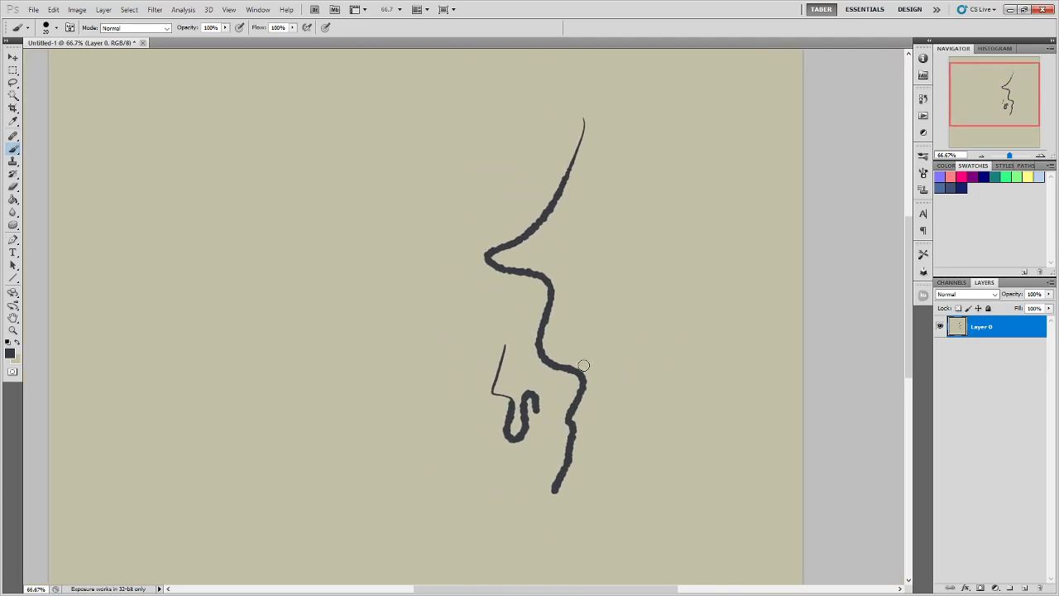
# - Enlarge the brush and try a thicker vertical stroke on Layer 0
pyautogui.press(']')
pyautogui.press(']')
pyautogui.press(']')
pyautogui.press(']')
pyautogui.press(']')
pyautogui.press(']')
pyautogui.press(']')
pyautogui.press(']')
pyautogui.press(']')
pyautogui.press(']')
pyautogui.moveTo(564, 460)
pyautogui.mouseDown()
pyautogui.moveTo(504, 397)
pyautogui.moveTo(581, 130)
pyautogui.moveTo(546, 140)
pyautogui.mouseUp()
# - Undo all the test strokes painted on Layer 0
pyautogui.hotkey('ctrl', 'alt', 'z')
pyautogui.hotkey('ctrl', 'alt', 'z')
pyautogui.hotkey('ctrl', 'alt', 'z')
# - Add a new layer above Layer 0 and reduce the brush size to 20 px
pyautogui.click(1024, 586)
pyautogui.press('[')
pyautogui.press('[')
pyautogui.press('[')
pyautogui.press('[')
pyautogui.press('[')
pyautogui.press('[')
pyautogui.press('[')
pyautogui.press('[')
pyautogui.press('[')
pyautogui.press('[')
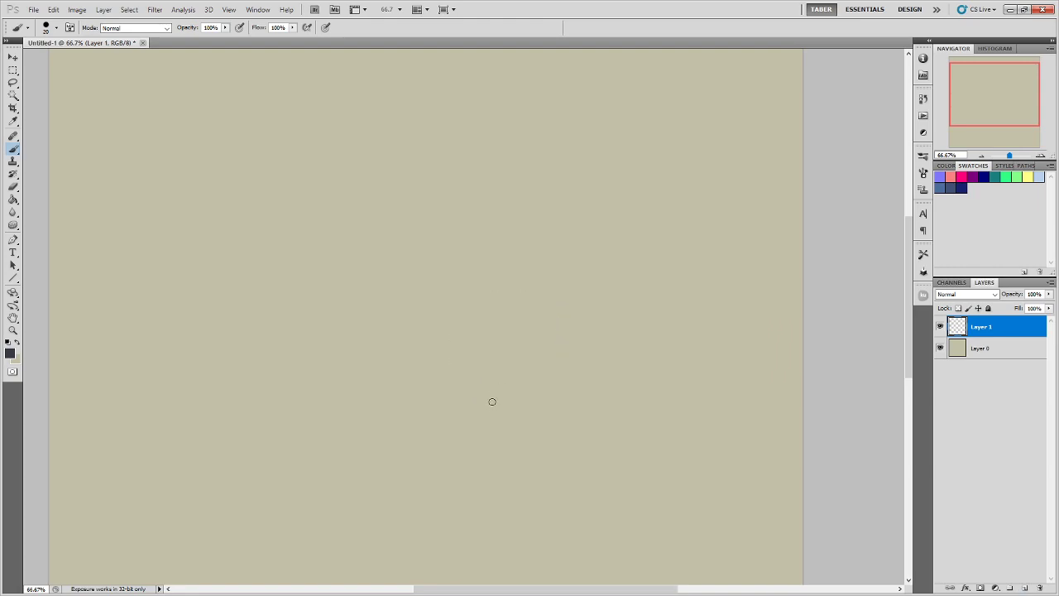
# - Enlarge the brush to 80 px and paint a tall winding stroke down the middle of the new layer
pyautogui.press(']')
pyautogui.press(']')
pyautogui.press(']')
pyautogui.press(']')
pyautogui.press(']')
pyautogui.press(']')
pyautogui.press(']')
pyautogui.press(']')
pyautogui.moveTo(484, 472)
pyautogui.mouseDown()
pyautogui.moveTo(536, 381)
pyautogui.moveTo(487, 281)
pyautogui.moveTo(482, 140)
pyautogui.moveTo(532, 106)
pyautogui.moveTo(479, 140)
pyautogui.moveTo(493, 253)
pyautogui.moveTo(484, 333)
pyautogui.moveTo(518, 387)
pyautogui.moveTo(488, 464)
pyautogui.mouseUp()
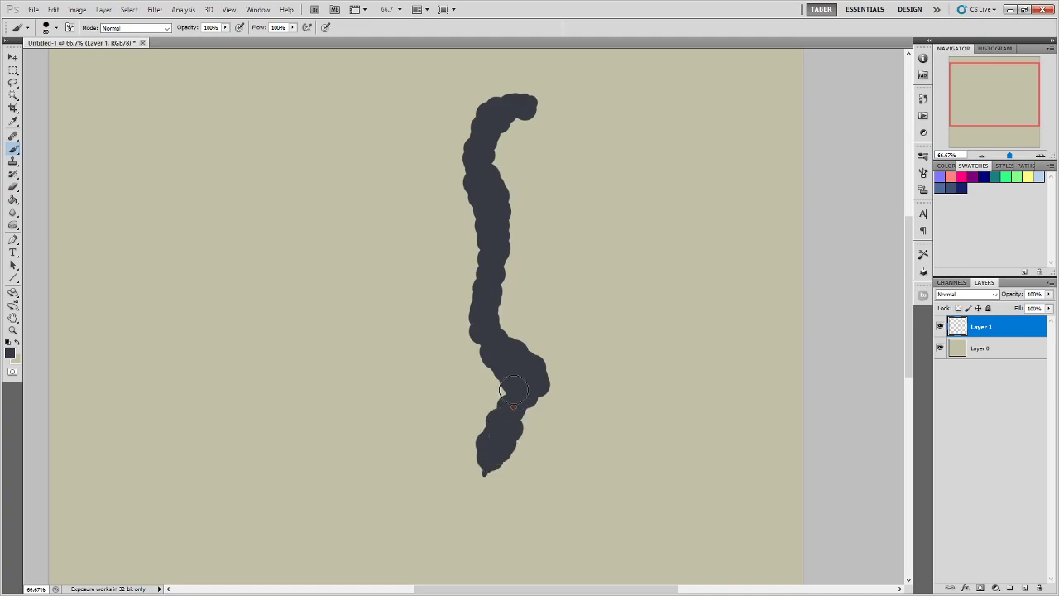
# - Reduce the brush spacing to 13% and paint a looping test stroke beside the existing one
pyautogui.click(923, 172)
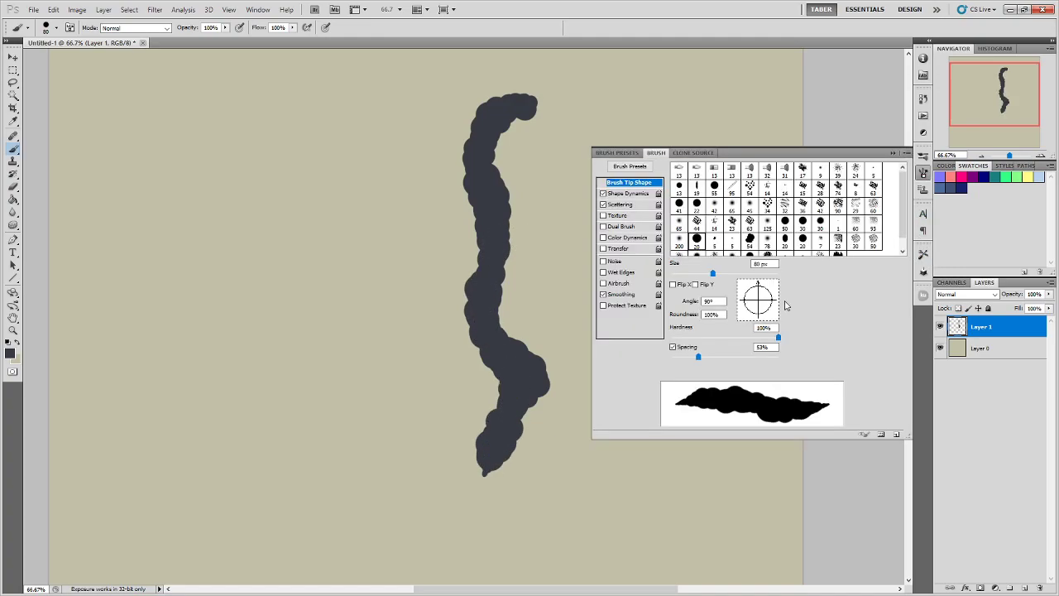
pyautogui.moveTo(697, 362); pyautogui.dragTo(681, 356)
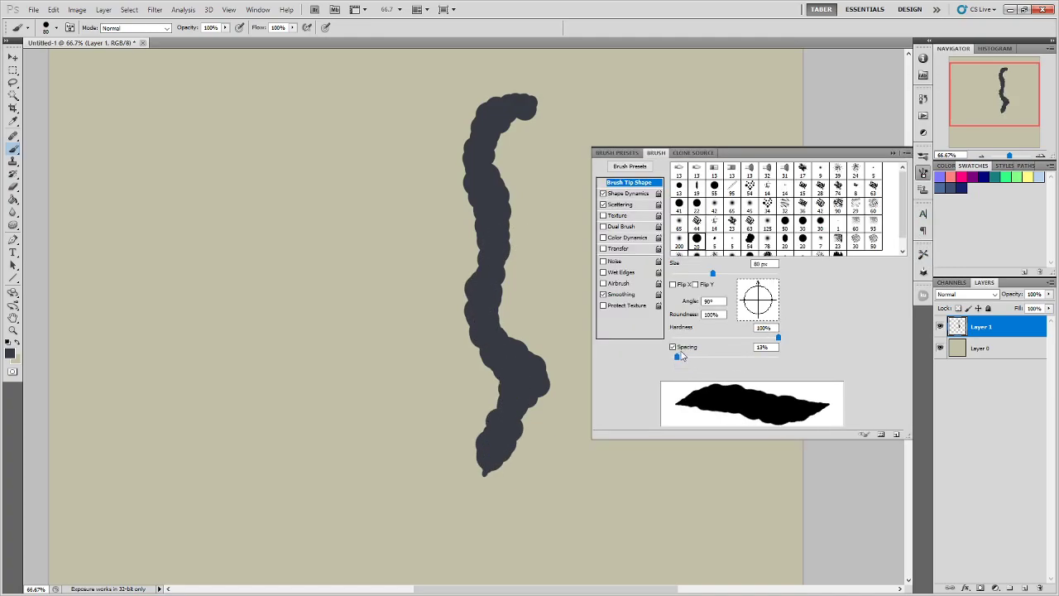
pyautogui.click(923, 173)
pyautogui.moveTo(563, 484)
pyautogui.mouseDown()
pyautogui.moveTo(602, 349)
pyautogui.moveTo(664, 193)
pyautogui.moveTo(666, 403)
pyautogui.mouseUp()
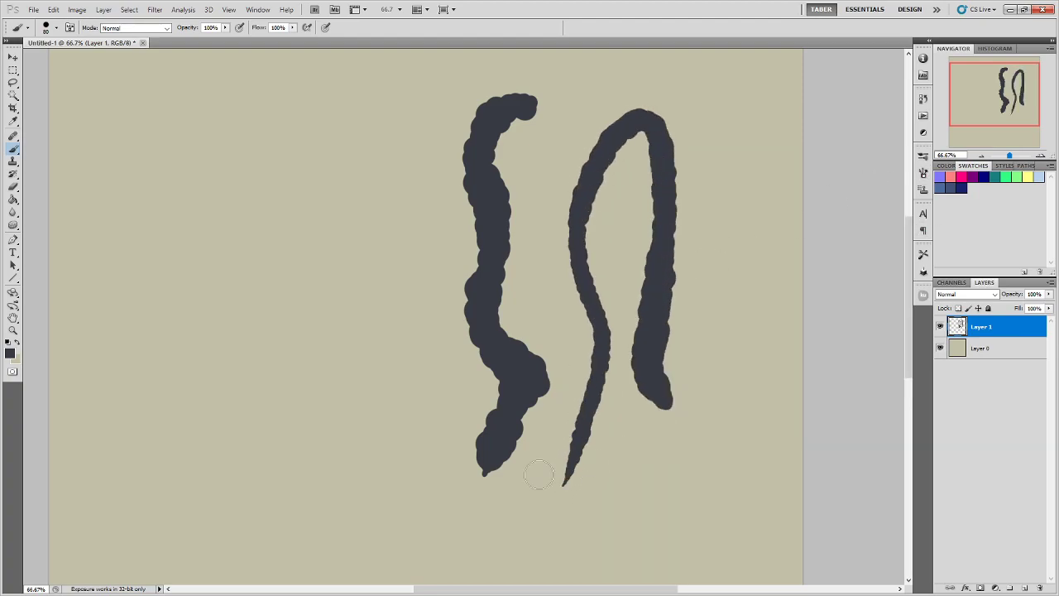
# - Choose the Ink - Distressed brush preset and paint a looping test stroke on the left half of the canvas
pyautogui.click(27, 27)
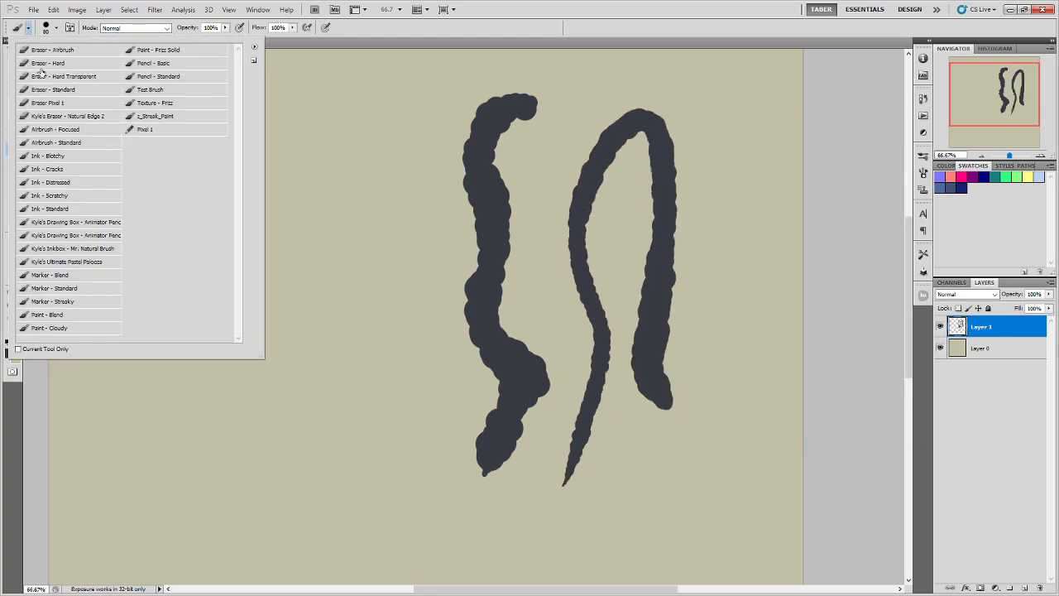
pyautogui.click(83, 183)
pyautogui.click(357, 190)
pyautogui.moveTo(284, 485)
pyautogui.mouseDown()
pyautogui.moveTo(284, 406)
pyautogui.moveTo(260, 258)
pyautogui.moveTo(308, 169)
pyautogui.moveTo(322, 313)
pyautogui.moveTo(376, 371)
pyautogui.moveTo(364, 478)
pyautogui.mouseUp()
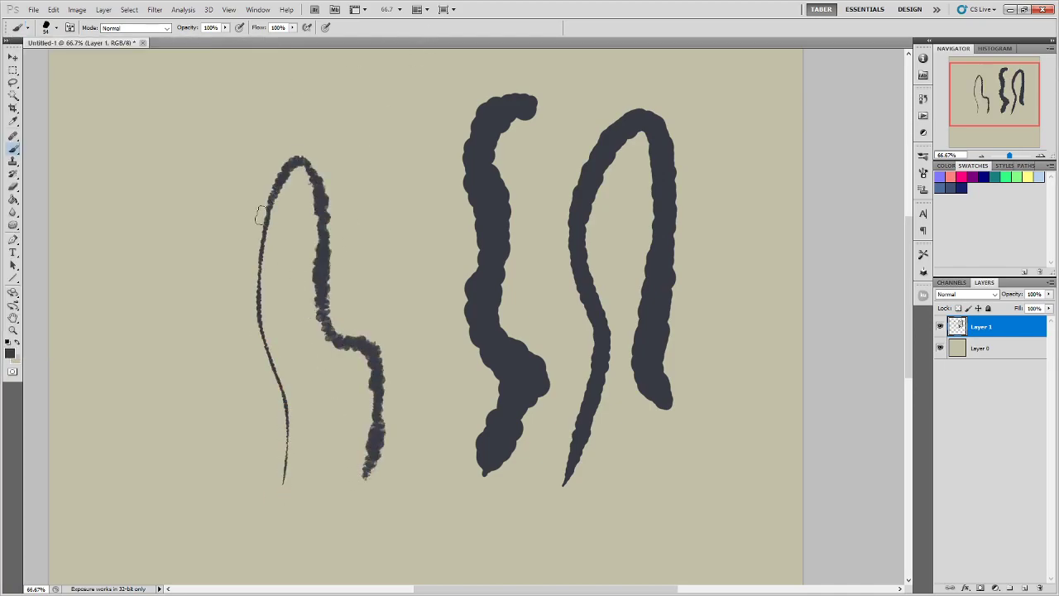
# - Choose the Ink - Standard brush preset and paint tall test strokes between the existing ones
pyautogui.click(31, 30)
pyautogui.click(73, 209)
pyautogui.click(406, 45)
pyautogui.moveTo(423, 496)
pyautogui.mouseDown()
pyautogui.moveTo(420, 270)
pyautogui.moveTo(435, 378)
pyautogui.mouseUp()
pyautogui.moveTo(442, 488)
pyautogui.mouseDown()
pyautogui.moveTo(399, 230)
pyautogui.moveTo(430, 154)
pyautogui.moveTo(456, 417)
pyautogui.mouseUp()
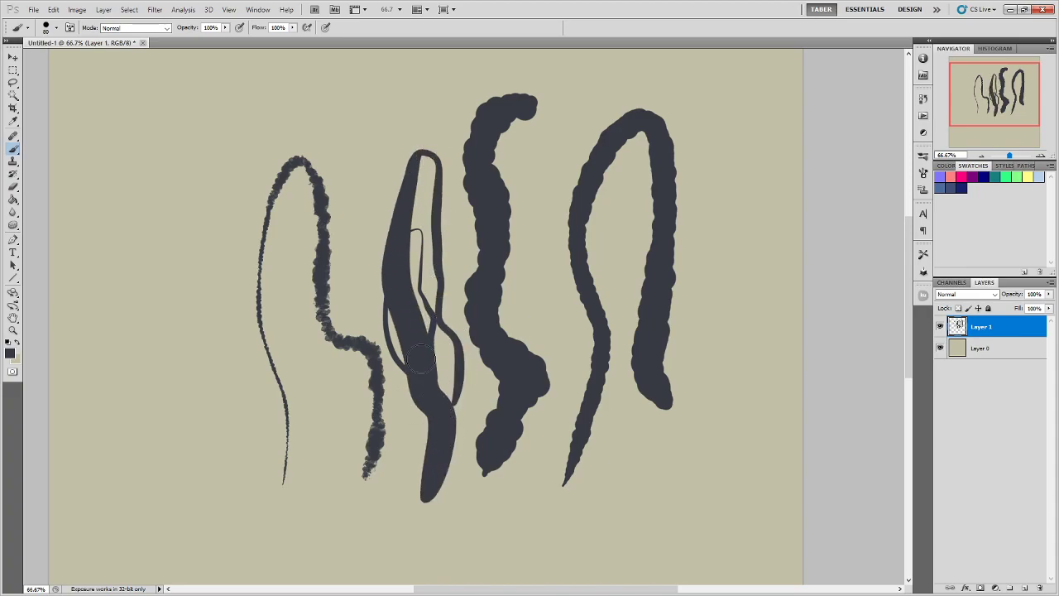
# - Delete the layer holding the test strokes and add a fresh layer above Layer 0
pyautogui.press('Delete')
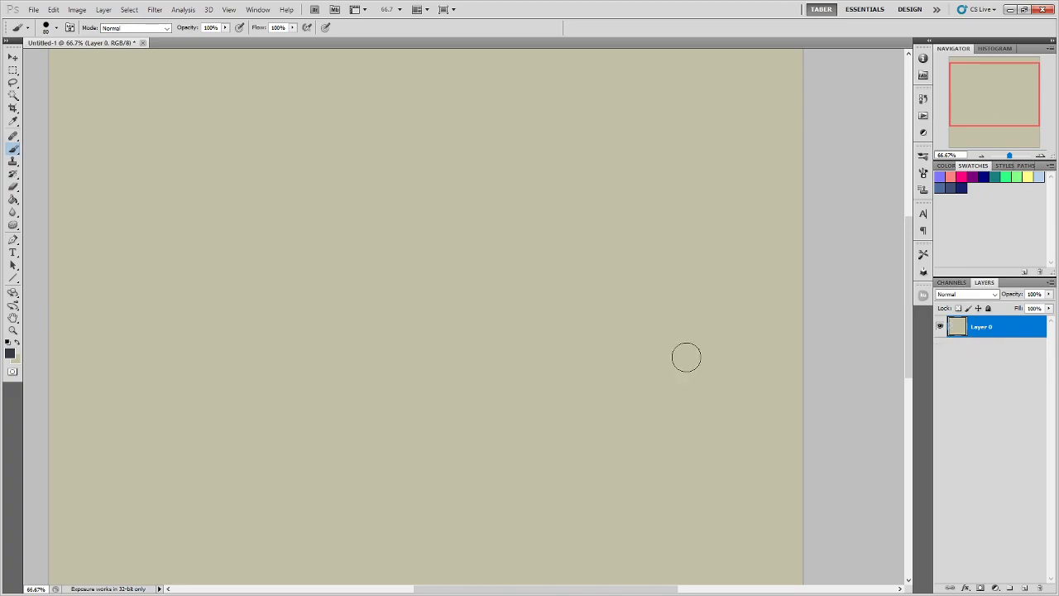
pyautogui.click(1025, 587)
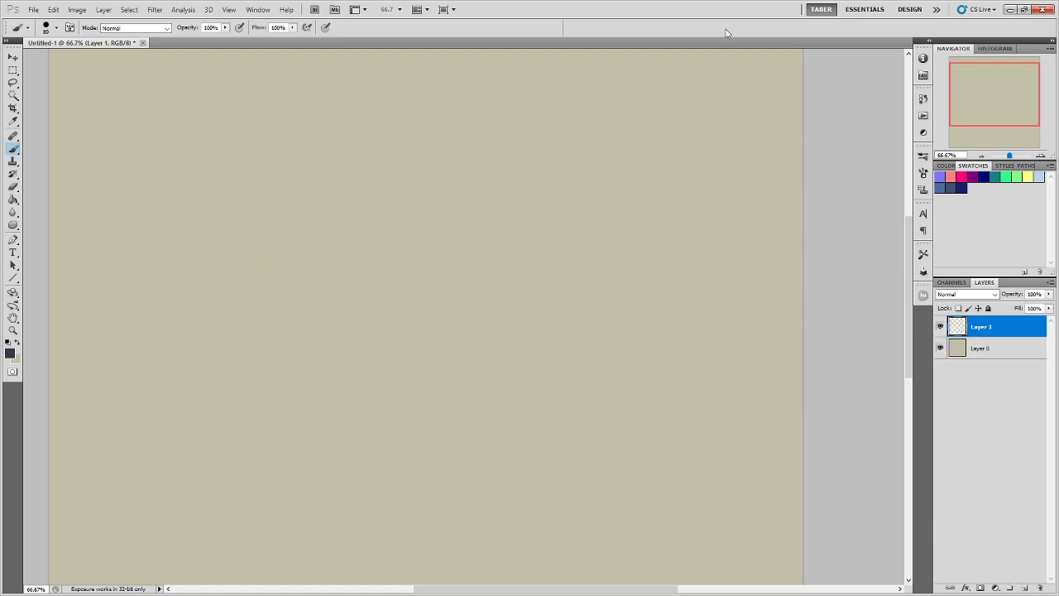
pyautogui.hotkey('ctrl', '-')
pyautogui.hotkey('ctrl', '-')
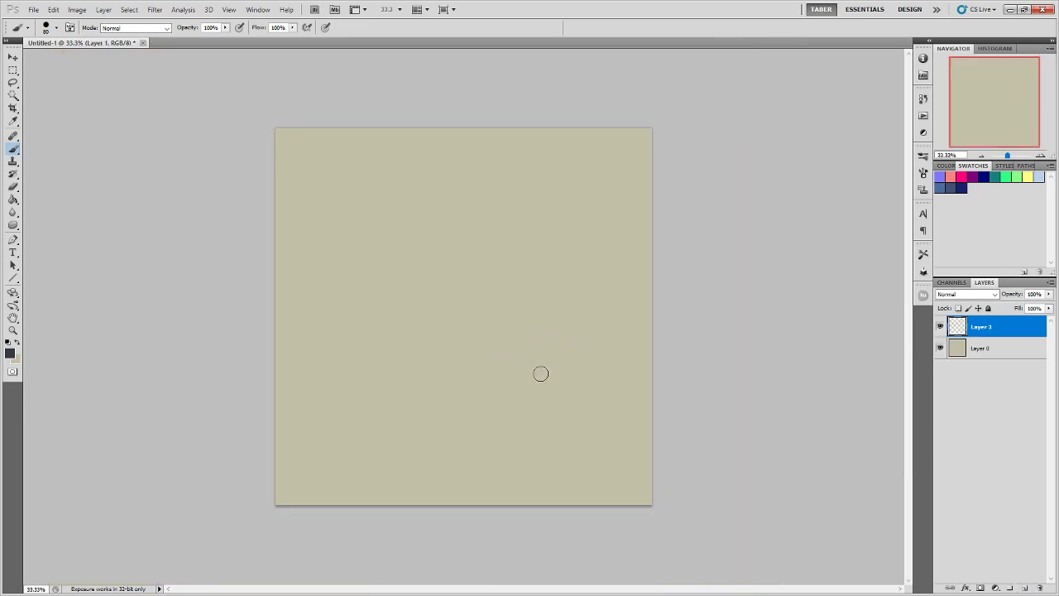
pyautogui.hotkey('ctrl', '+')
pyautogui.hscroll(1, 553, 308)
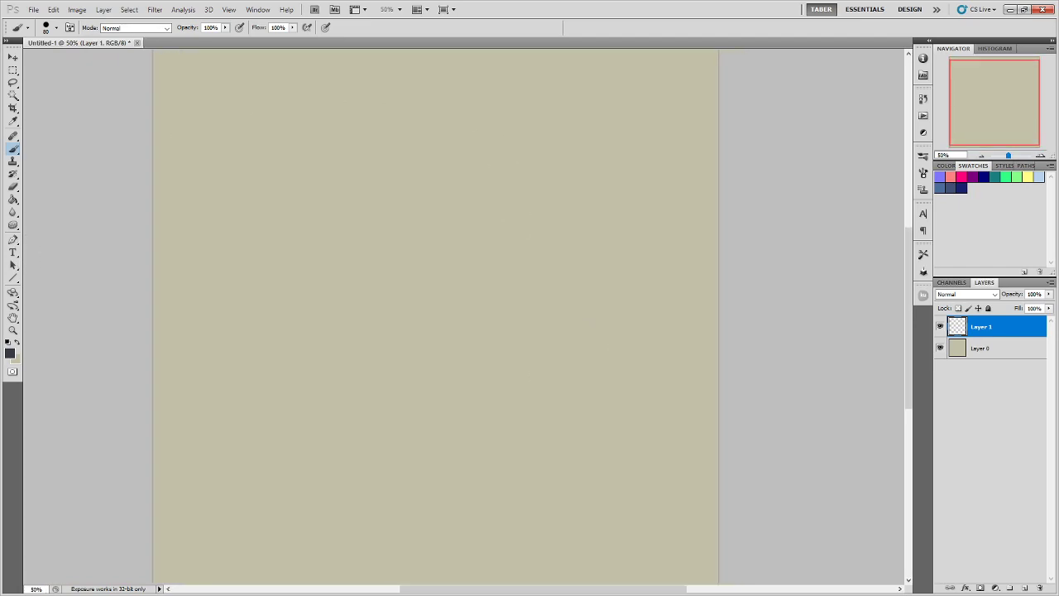
# - Check the snakeskin reference in the browser and paint two branching vein networks on Layer 1, one on each half of the canvas
pyautogui.hotkey('alt', 'Tab')
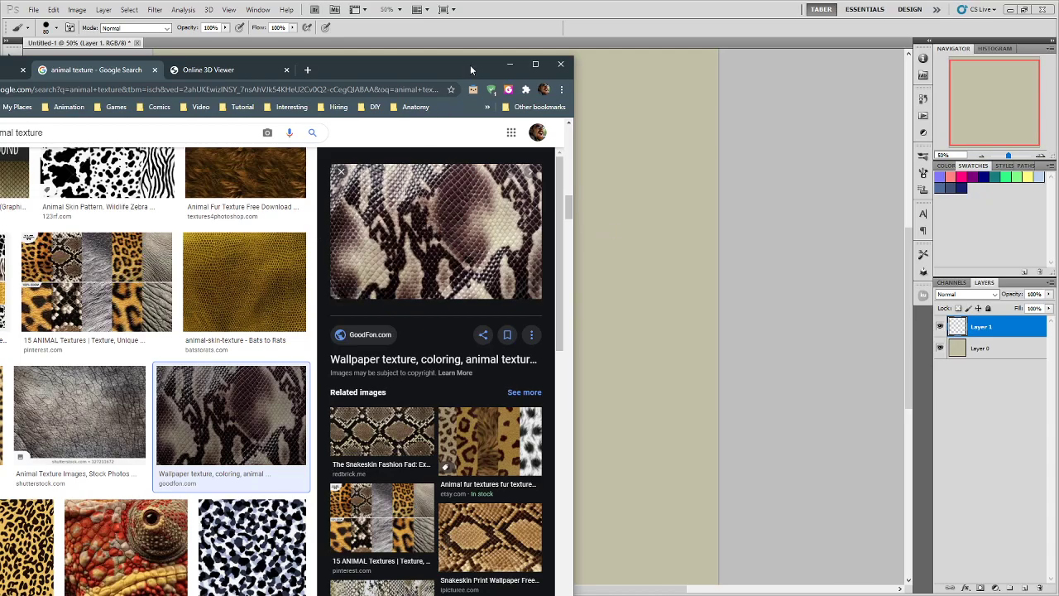
pyautogui.click(509, 64)
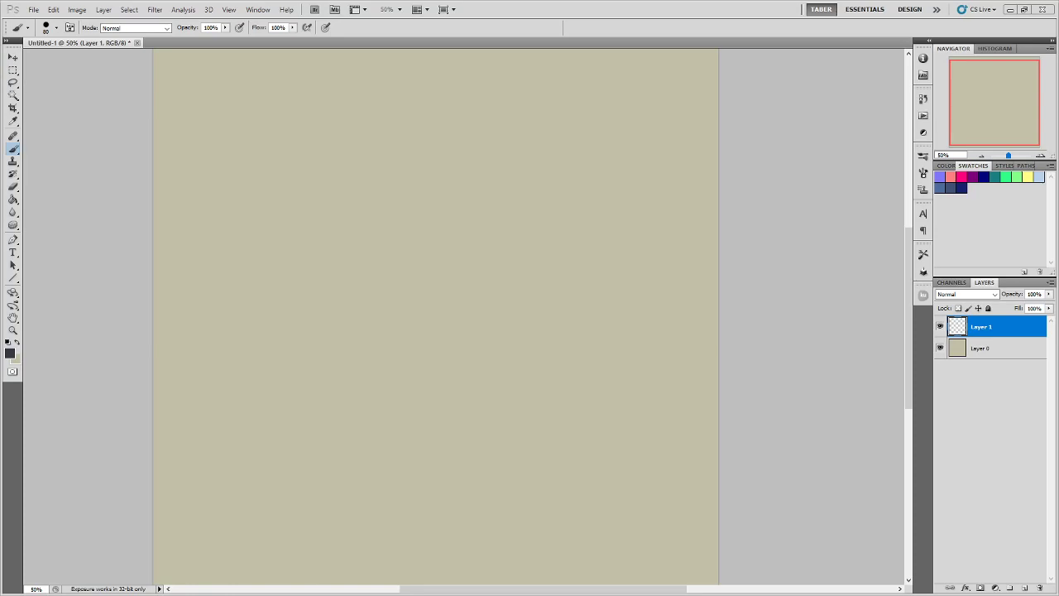
pyautogui.moveTo(403, 389)
pyautogui.mouseDown()
pyautogui.moveTo(373, 359)
pyautogui.moveTo(369, 221)
pyautogui.moveTo(397, 118)
pyautogui.moveTo(423, 90)
pyautogui.mouseUp()
pyautogui.moveTo(514, 171)
pyautogui.mouseDown()
pyautogui.moveTo(570, 295)
pyautogui.moveTo(485, 459)
pyautogui.moveTo(364, 536)
pyautogui.mouseUp()
pyautogui.moveTo(527, 388)
pyautogui.mouseDown()
pyautogui.moveTo(544, 432)
pyautogui.moveTo(611, 481)
pyautogui.moveTo(612, 542)
pyautogui.mouseUp()
pyautogui.moveTo(576, 300); pyautogui.dragTo(664, 231)
pyautogui.moveTo(315, 287)
pyautogui.mouseDown()
pyautogui.moveTo(246, 278)
pyautogui.moveTo(206, 307)
pyautogui.moveTo(172, 300)
pyautogui.mouseUp()
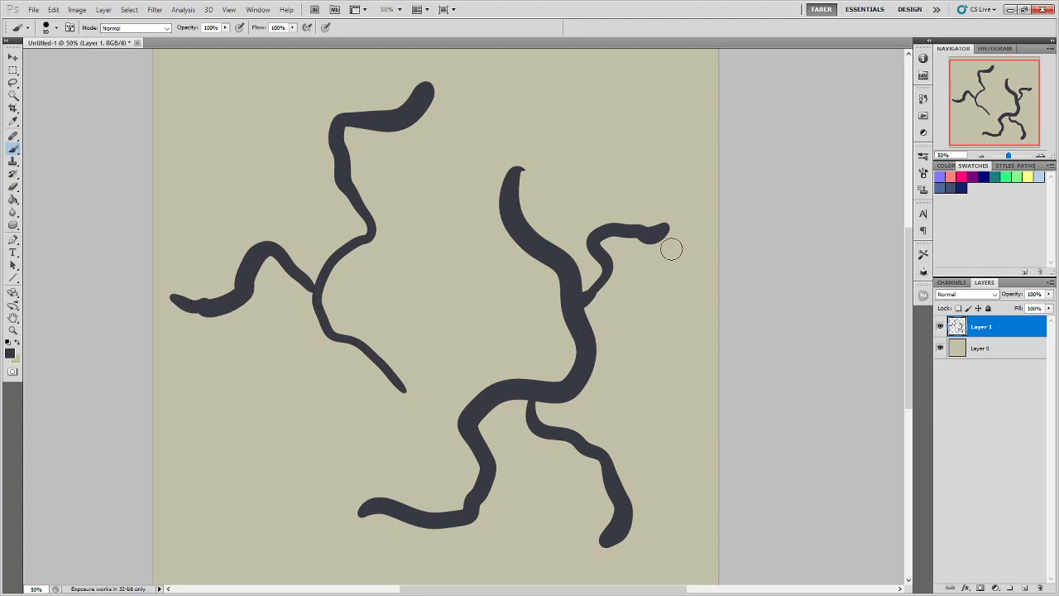
pyautogui.moveTo(661, 231); pyautogui.dragTo(708, 304)
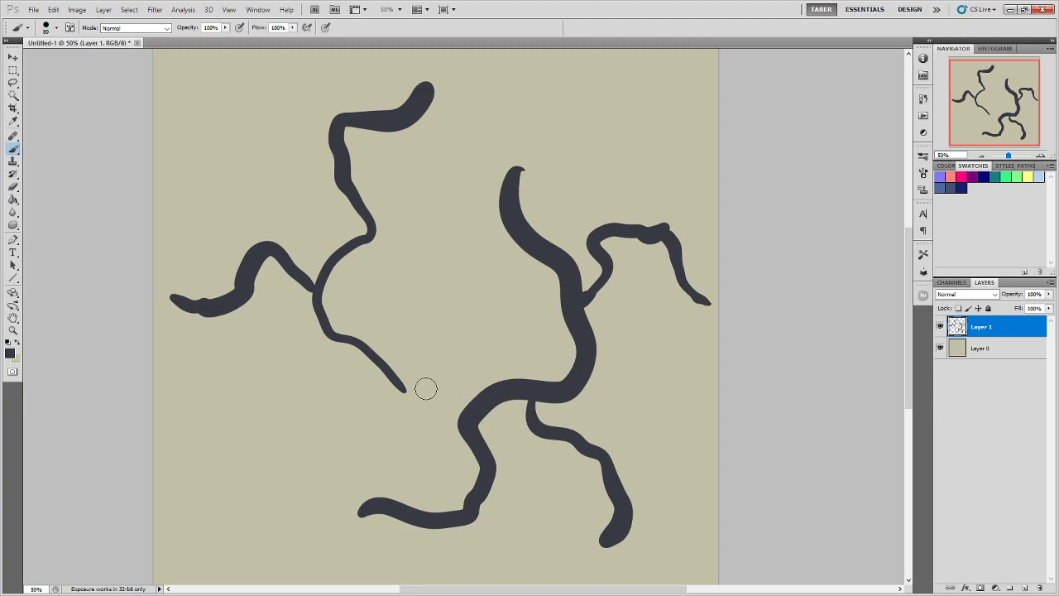
# - Thicken the painted veins and add irregular branches through the centre, running into the right network
pyautogui.moveTo(405, 405)
pyautogui.mouseDown()
pyautogui.moveTo(408, 327)
pyautogui.moveTo(444, 349)
pyautogui.moveTo(471, 395)
pyautogui.mouseUp()
pyautogui.moveTo(419, 301)
pyautogui.mouseDown()
pyautogui.moveTo(404, 339)
pyautogui.moveTo(407, 383)
pyautogui.moveTo(418, 365)
pyautogui.moveTo(407, 378)
pyautogui.moveTo(349, 337)
pyautogui.moveTo(323, 336)
pyautogui.moveTo(311, 297)
pyautogui.moveTo(321, 264)
pyautogui.moveTo(367, 239)
pyautogui.moveTo(335, 143)
pyautogui.mouseUp()
pyautogui.moveTo(364, 230)
pyautogui.mouseDown()
pyautogui.moveTo(307, 290)
pyautogui.moveTo(332, 339)
pyautogui.moveTo(384, 345)
pyautogui.moveTo(335, 335)
pyautogui.moveTo(405, 372)
pyautogui.moveTo(386, 377)
pyautogui.moveTo(405, 428)
pyautogui.moveTo(402, 407)
pyautogui.moveTo(372, 492)
pyautogui.mouseUp()
pyautogui.moveTo(472, 406)
pyautogui.mouseDown()
pyautogui.moveTo(451, 377)
pyautogui.moveTo(453, 322)
pyautogui.moveTo(409, 282)
pyautogui.moveTo(400, 311)
pyautogui.moveTo(414, 298)
pyautogui.moveTo(408, 314)
pyautogui.moveTo(414, 268)
pyautogui.moveTo(400, 247)
pyautogui.moveTo(415, 237)
pyautogui.moveTo(395, 239)
pyautogui.moveTo(391, 222)
pyautogui.moveTo(347, 200)
pyautogui.moveTo(339, 105)
pyautogui.moveTo(327, 117)
pyautogui.moveTo(407, 106)
pyautogui.moveTo(423, 79)
pyautogui.mouseUp()
pyautogui.moveTo(512, 187)
pyautogui.mouseDown()
pyautogui.moveTo(528, 237)
pyautogui.moveTo(569, 256)
pyautogui.moveTo(570, 303)
pyautogui.moveTo(591, 334)
pyautogui.moveTo(572, 396)
pyautogui.moveTo(577, 336)
pyautogui.moveTo(546, 388)
pyautogui.moveTo(573, 333)
pyautogui.moveTo(549, 366)
pyautogui.moveTo(554, 379)
pyautogui.moveTo(568, 341)
pyautogui.moveTo(504, 386)
pyautogui.moveTo(480, 428)
pyautogui.moveTo(468, 398)
pyautogui.moveTo(464, 418)
pyautogui.moveTo(488, 442)
pyautogui.moveTo(476, 445)
pyautogui.moveTo(480, 412)
pyautogui.moveTo(486, 434)
pyautogui.moveTo(489, 413)
pyautogui.moveTo(515, 397)
pyautogui.moveTo(550, 402)
pyautogui.moveTo(530, 400)
pyautogui.moveTo(529, 418)
pyautogui.moveTo(560, 418)
pyautogui.moveTo(622, 473)
pyautogui.moveTo(617, 517)
pyautogui.mouseUp()
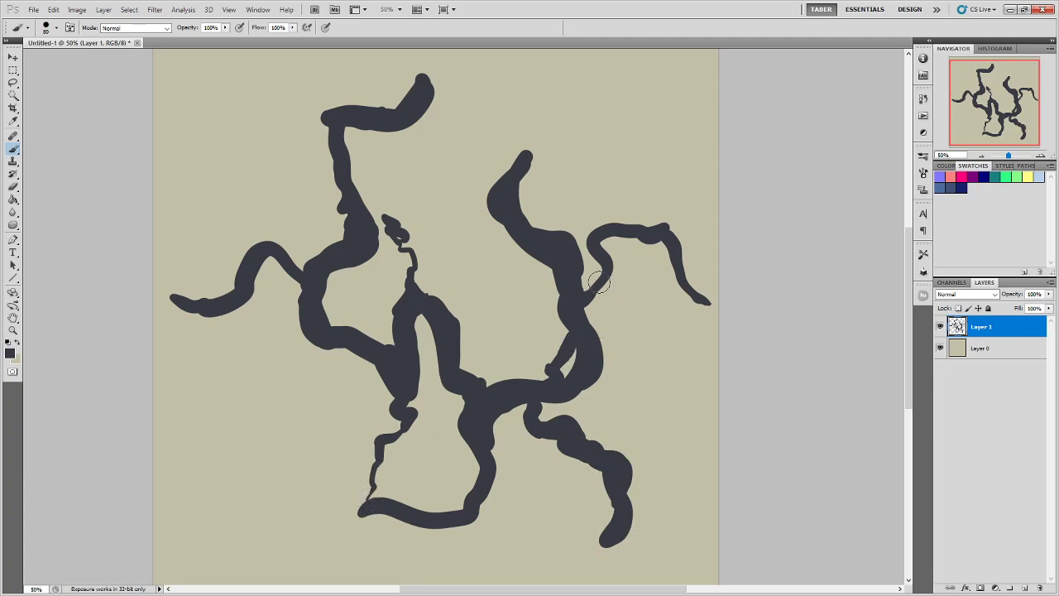
# - Paint a closed loop on top of the right network, with a thin branch reaching toward the upper-right corner
pyautogui.moveTo(569, 238)
pyautogui.mouseDown()
pyautogui.moveTo(565, 152)
pyautogui.moveTo(567, 247)
pyautogui.mouseUp()
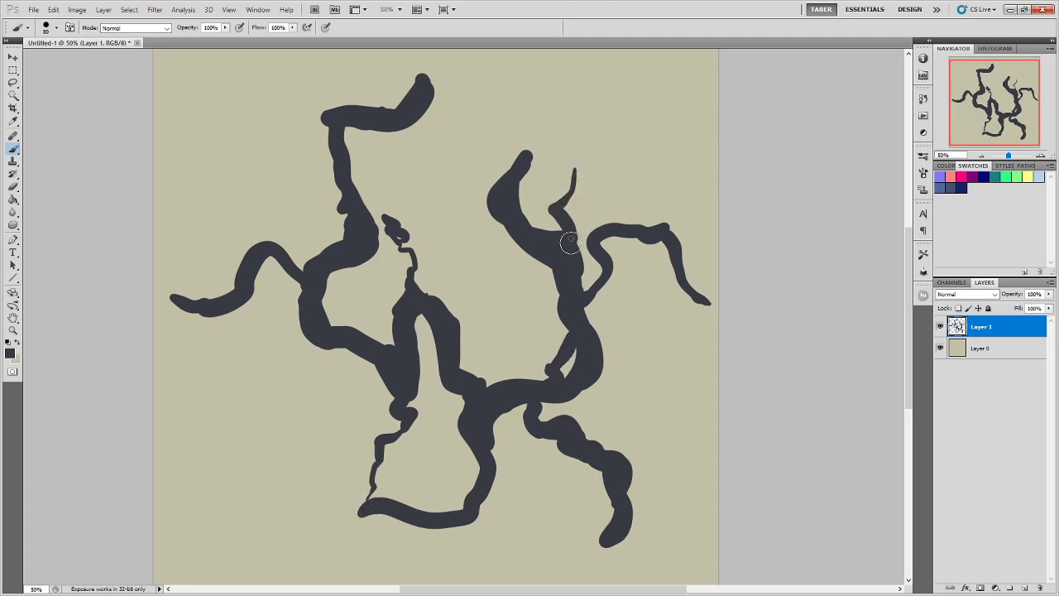
pyautogui.moveTo(525, 152)
pyautogui.mouseDown()
pyautogui.moveTo(598, 140)
pyautogui.moveTo(574, 172)
pyautogui.mouseUp()
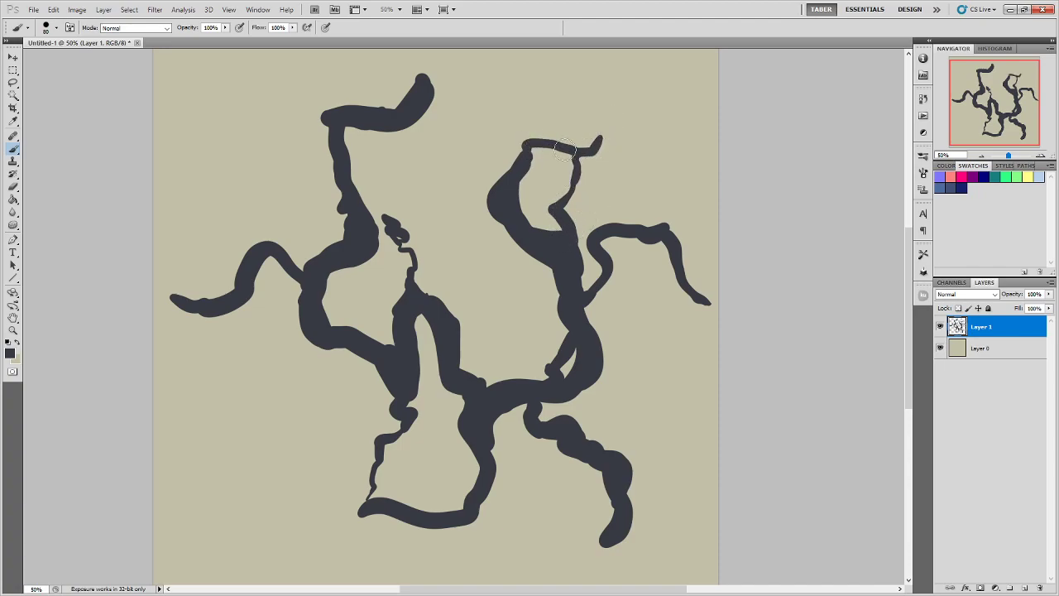
pyautogui.moveTo(519, 172)
pyautogui.mouseDown()
pyautogui.moveTo(525, 141)
pyautogui.moveTo(604, 132)
pyautogui.moveTo(585, 144)
pyautogui.moveTo(635, 109)
pyautogui.mouseUp()
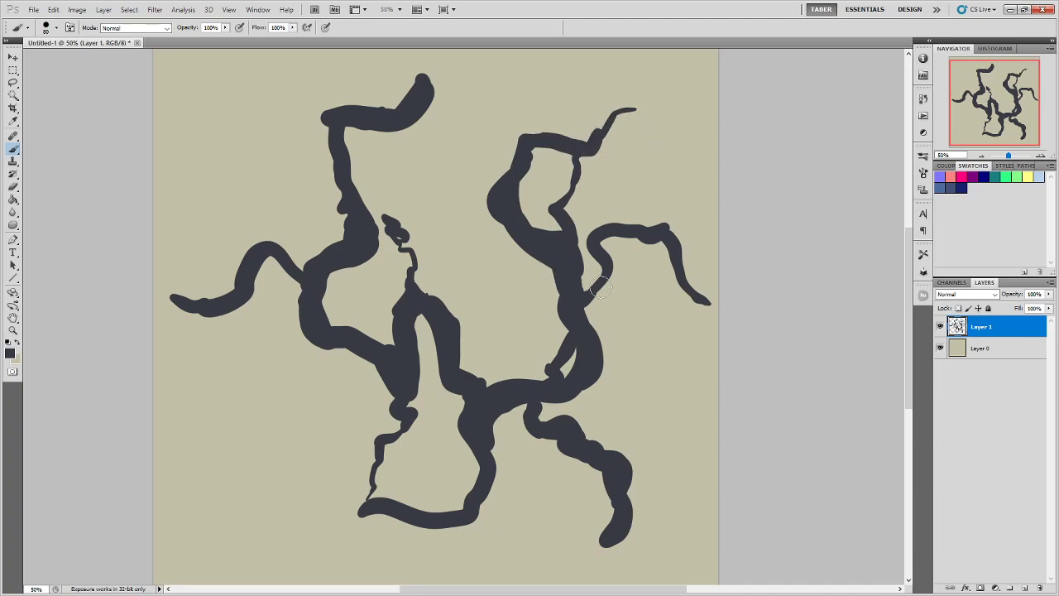
# - With the brush at 60 px, paint veins up the centre to the canvas's top edge and join the upper-left branch to them
pyautogui.moveTo(501, 206)
pyautogui.mouseDown()
pyautogui.moveTo(506, 237)
pyautogui.moveTo(492, 311)
pyautogui.moveTo(486, 303)
pyautogui.moveTo(483, 332)
pyautogui.moveTo(460, 311)
pyautogui.moveTo(445, 368)
pyautogui.moveTo(461, 279)
pyautogui.moveTo(485, 299)
pyautogui.moveTo(462, 282)
pyautogui.moveTo(459, 307)
pyautogui.moveTo(464, 291)
pyautogui.moveTo(491, 338)
pyautogui.moveTo(524, 325)
pyautogui.moveTo(486, 291)
pyautogui.moveTo(485, 330)
pyautogui.moveTo(467, 309)
pyautogui.moveTo(465, 287)
pyautogui.moveTo(479, 292)
pyautogui.moveTo(453, 259)
pyautogui.moveTo(452, 198)
pyautogui.moveTo(453, 253)
pyautogui.moveTo(490, 289)
pyautogui.moveTo(466, 280)
pyautogui.moveTo(459, 310)
pyautogui.moveTo(459, 218)
pyautogui.moveTo(441, 175)
pyautogui.moveTo(479, 138)
pyautogui.moveTo(475, 101)
pyautogui.moveTo(510, 128)
pyautogui.moveTo(524, 159)
pyautogui.moveTo(484, 70)
pyautogui.mouseUp()
pyautogui.scroll(3, 496, 91)
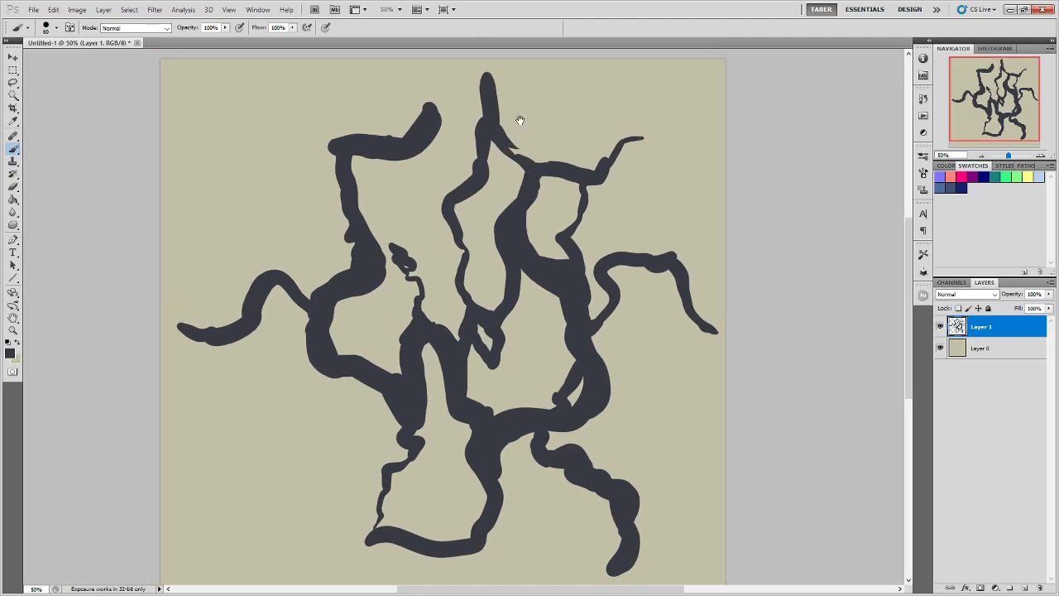
pyautogui.moveTo(436, 139)
pyautogui.mouseDown()
pyautogui.moveTo(478, 103)
pyautogui.moveTo(480, 77)
pyautogui.mouseUp()
# - Paint a vein down to the canvas's bottom edge and extend the lowest branch toward the left edge
pyautogui.moveTo(505, 261); pyautogui.dragTo(503, 108)
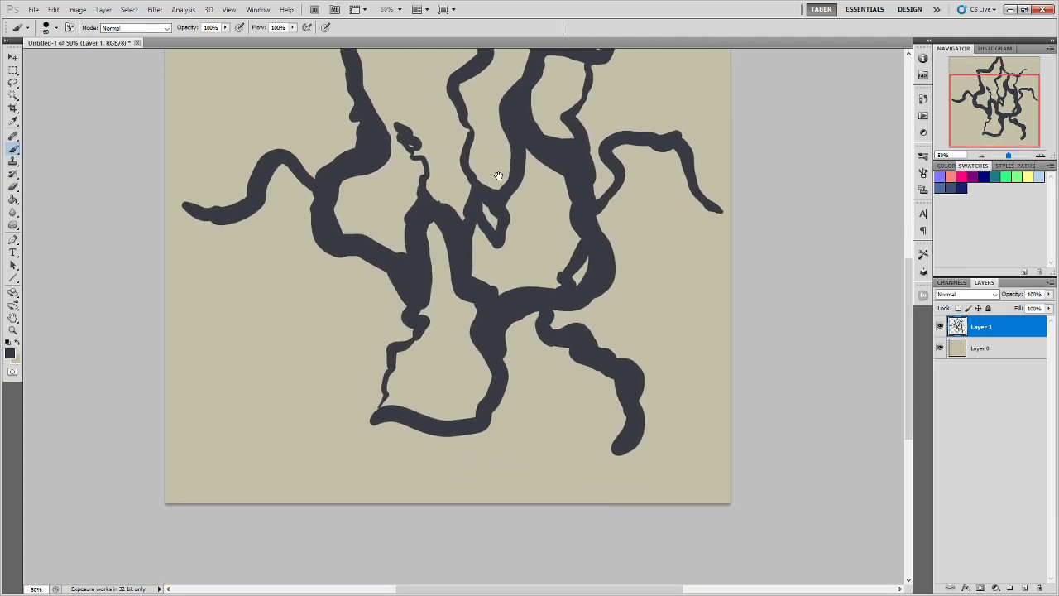
pyautogui.click(478, 496)
pyautogui.moveTo(479, 492)
pyautogui.mouseDown()
pyautogui.moveTo(465, 449)
pyautogui.moveTo(481, 422)
pyautogui.mouseUp()
pyautogui.moveTo(460, 340); pyautogui.dragTo(518, 398)
pyautogui.moveTo(453, 463)
pyautogui.mouseDown()
pyautogui.moveTo(395, 481)
pyautogui.moveTo(331, 438)
pyautogui.moveTo(264, 478)
pyautogui.mouseUp()
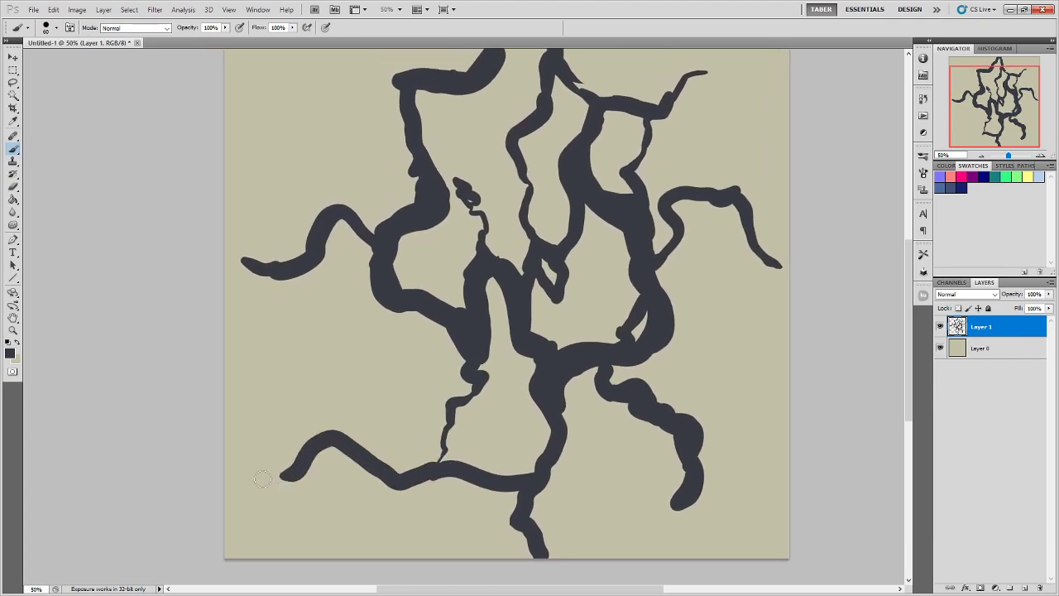
# - Connect the lower-left branch up to the left network and paint a new branch toward the upper-left corner
pyautogui.moveTo(329, 436)
pyautogui.mouseDown()
pyautogui.moveTo(376, 297)
pyautogui.moveTo(397, 297)
pyautogui.moveTo(378, 298)
pyautogui.moveTo(352, 354)
pyautogui.moveTo(339, 438)
pyautogui.moveTo(369, 296)
pyautogui.mouseUp()
pyautogui.moveTo(431, 159)
pyautogui.mouseDown()
pyautogui.moveTo(390, 191)
pyautogui.moveTo(398, 247)
pyautogui.mouseUp()
pyautogui.moveTo(370, 188); pyautogui.dragTo(295, 110)
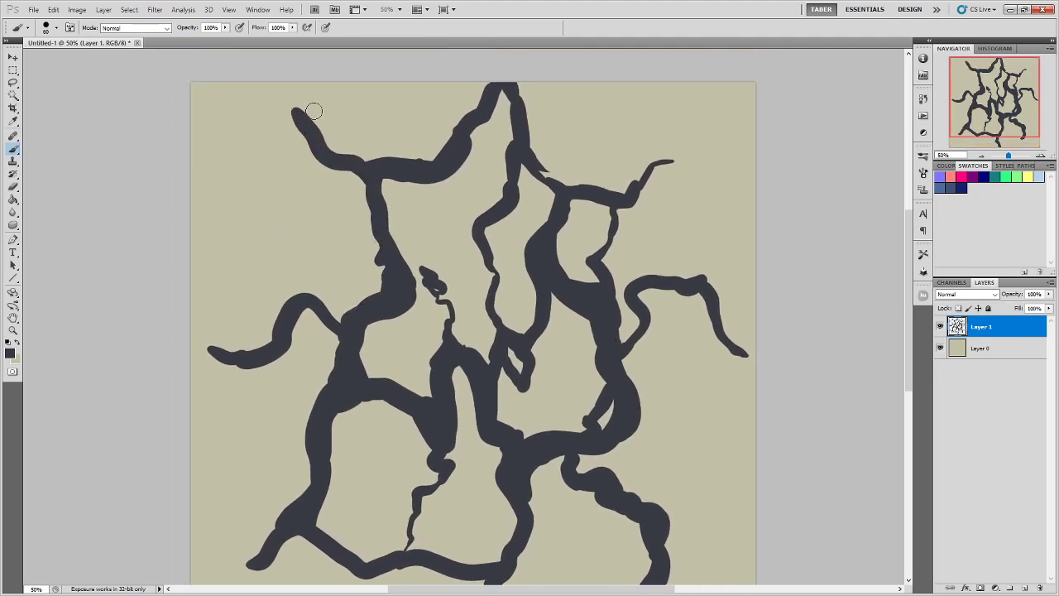
# - Try a duplicate of Layer 1 rotated 176.91° and moved toward the upper-right corner, and delete the copy
pyautogui.moveTo(1024, 337); pyautogui.dragTo(1024, 587)
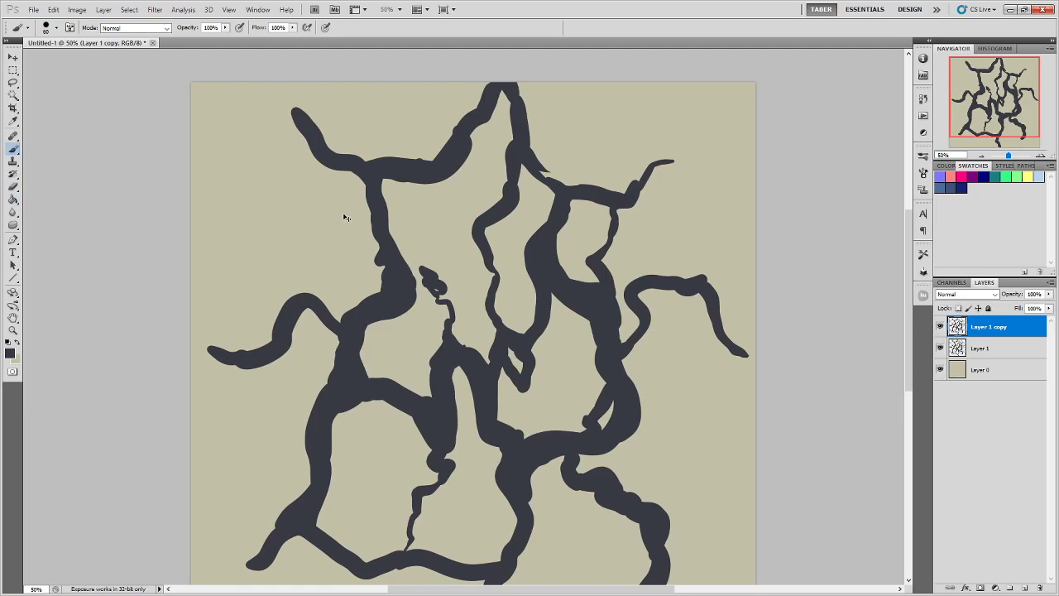
pyautogui.hotkey('ctrl', 't')
pyautogui.moveTo(766, 81); pyautogui.dragTo(375, 488)
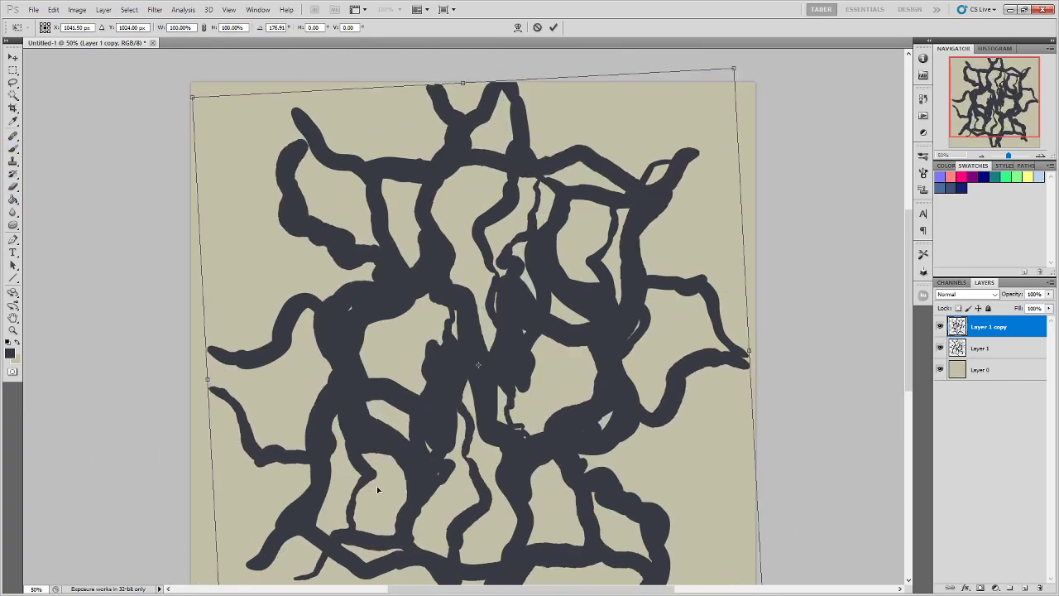
pyautogui.moveTo(529, 317); pyautogui.dragTo(662, 202)
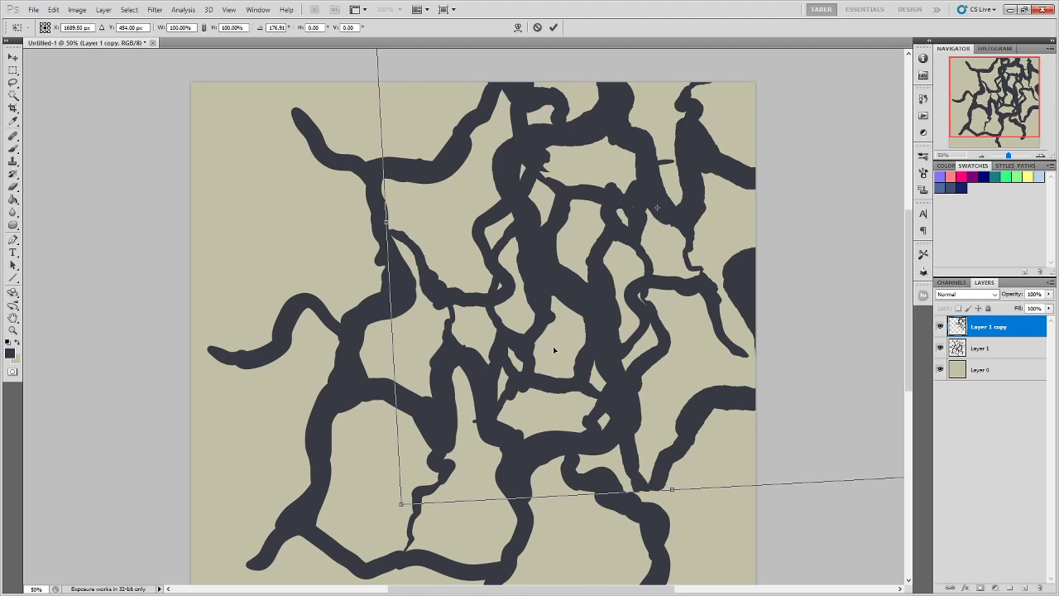
pyautogui.press('Return')
pyautogui.press('b')
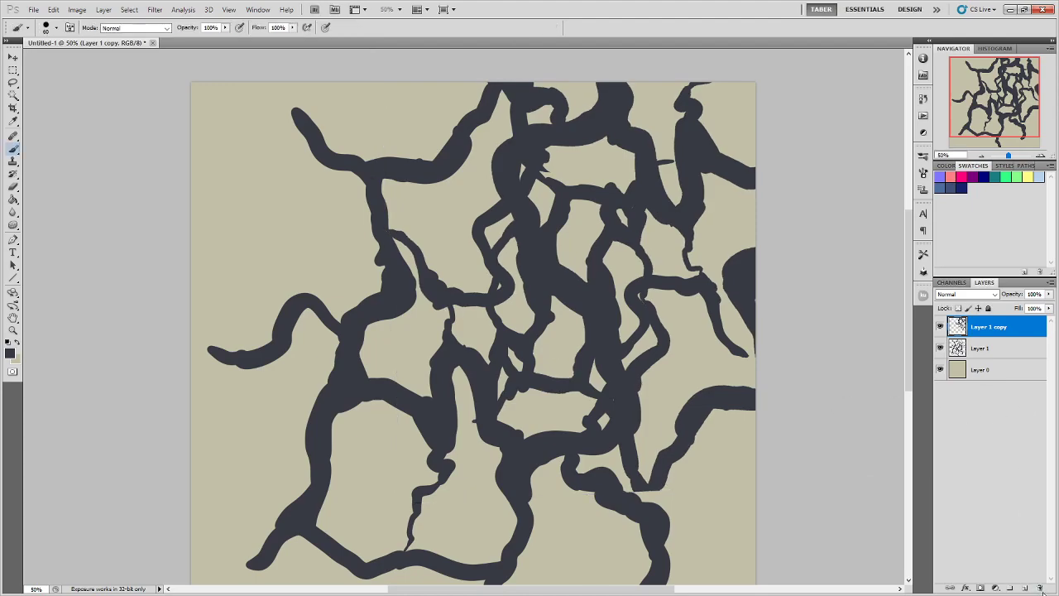
pyautogui.click(1040, 588)
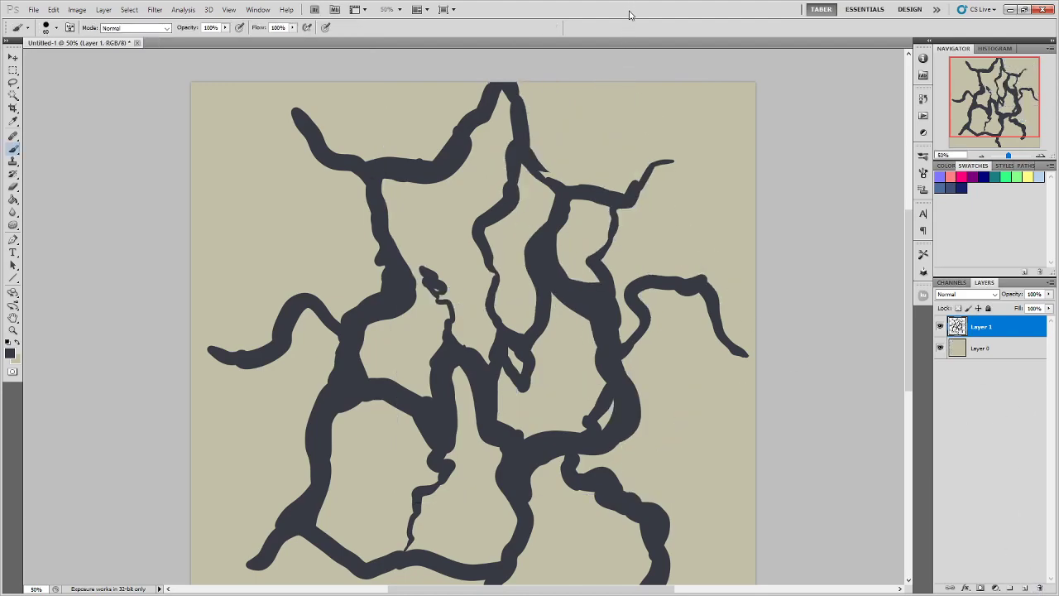
# - Apply the Offset filter to Layer 1 with +1024 pixels horizontally and vertically, wrapping the edges around
pyautogui.hotkey('ctrl', '-')
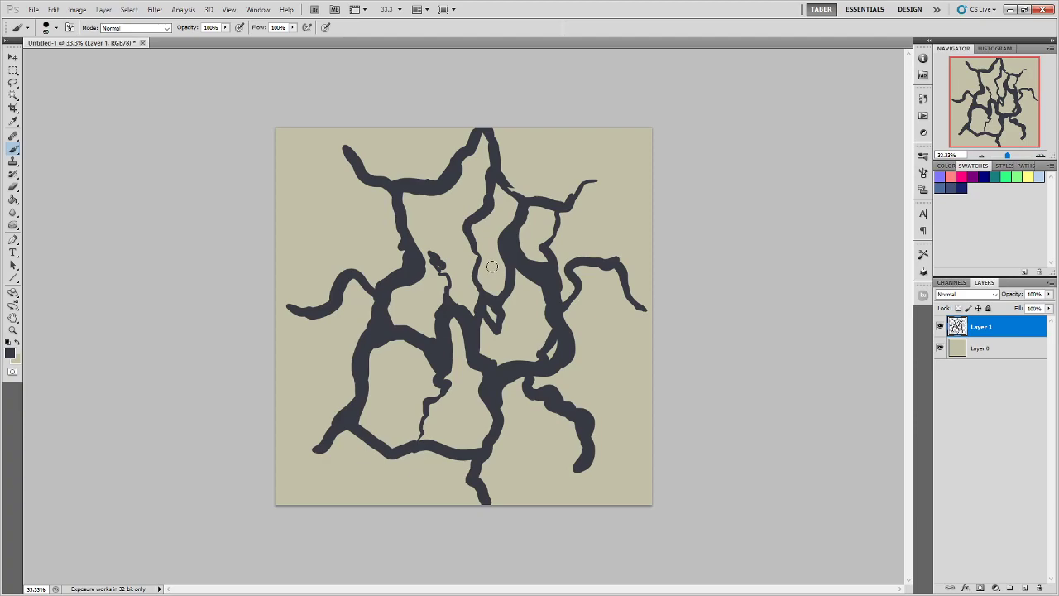
pyautogui.click(155, 9)
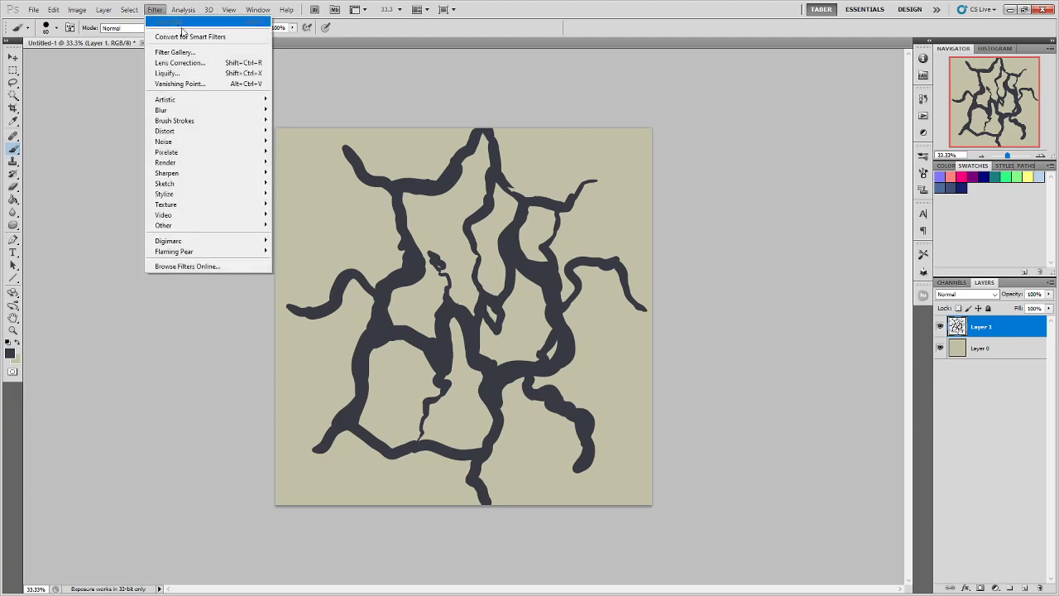
pyautogui.moveTo(224, 228)
pyautogui.click(291, 265)
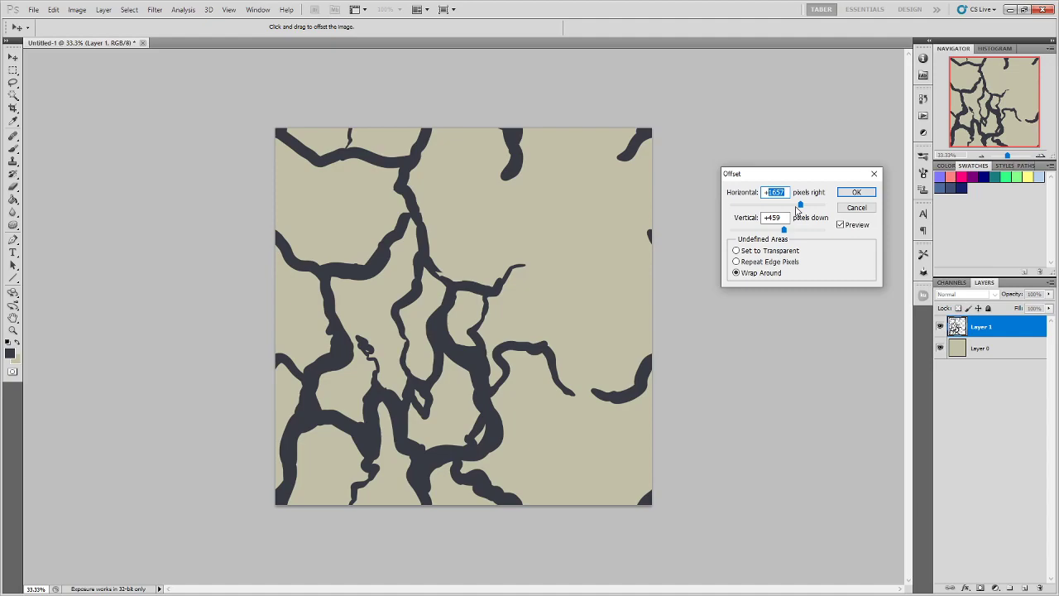
pyautogui.write('1024')
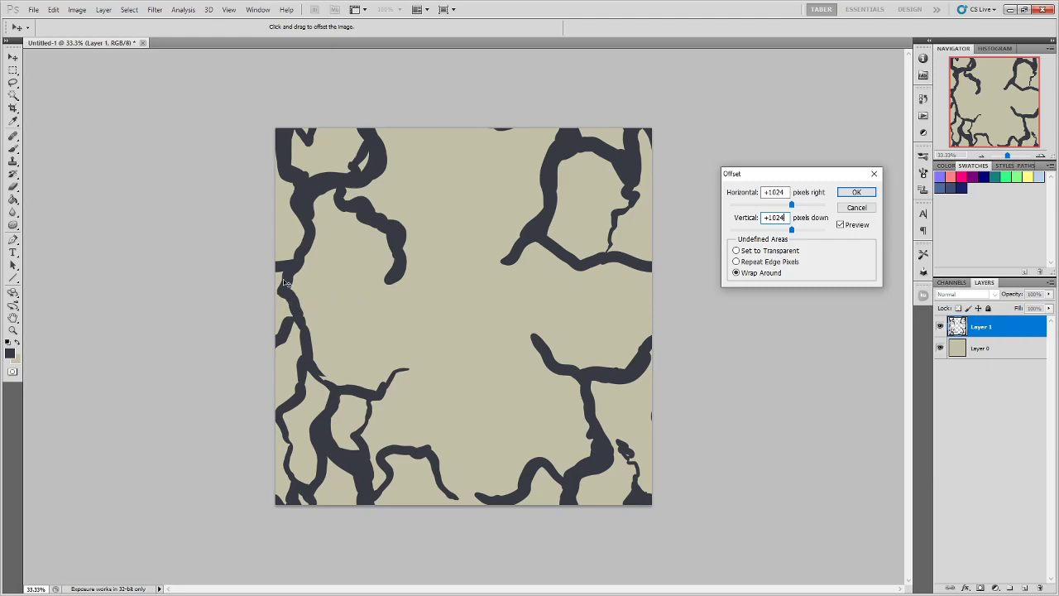
pyautogui.click(856, 195)
# - Paint veins into the empty middle, joining the two left branches and linking them to the upper-right network with a thick stroke
pyautogui.press('b')
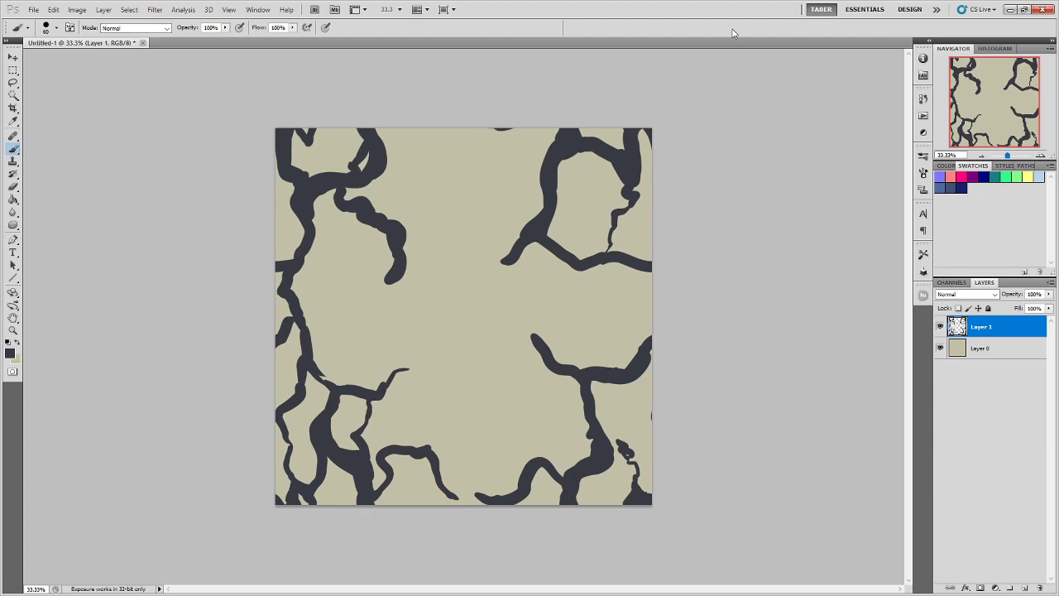
pyautogui.moveTo(391, 377)
pyautogui.mouseDown()
pyautogui.moveTo(407, 350)
pyautogui.moveTo(385, 310)
pyautogui.moveTo(397, 261)
pyautogui.moveTo(354, 342)
pyautogui.moveTo(358, 356)
pyautogui.moveTo(364, 289)
pyautogui.mouseUp()
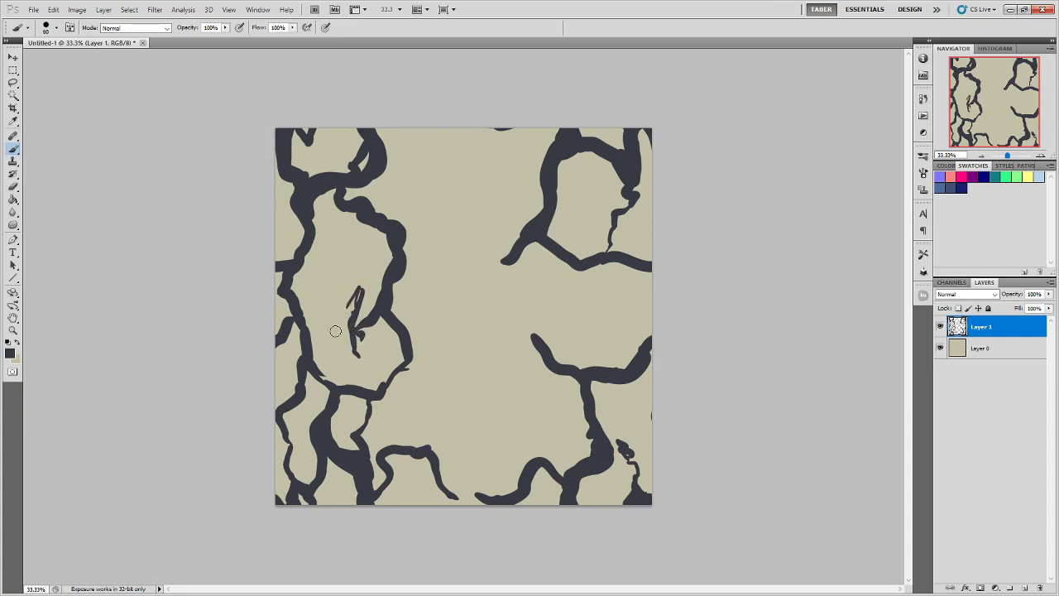
pyautogui.moveTo(354, 300); pyautogui.dragTo(359, 291)
pyautogui.moveTo(405, 232)
pyautogui.mouseDown()
pyautogui.moveTo(478, 299)
pyautogui.moveTo(515, 241)
pyautogui.moveTo(472, 291)
pyautogui.moveTo(513, 228)
pyautogui.mouseUp()
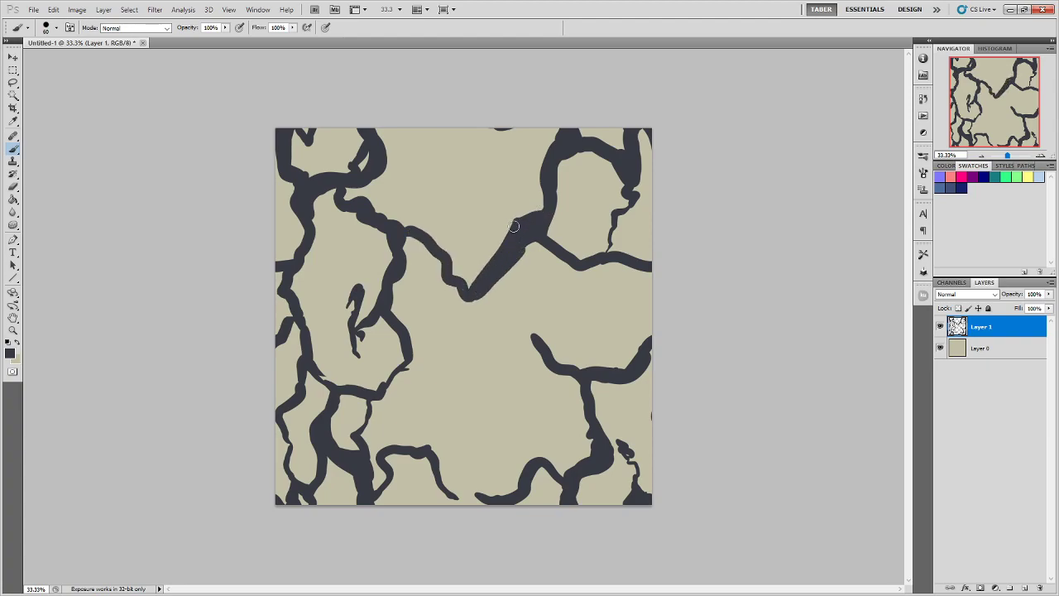
pyautogui.moveTo(478, 279)
pyautogui.mouseDown()
pyautogui.moveTo(513, 224)
pyautogui.moveTo(537, 214)
pyautogui.mouseUp()
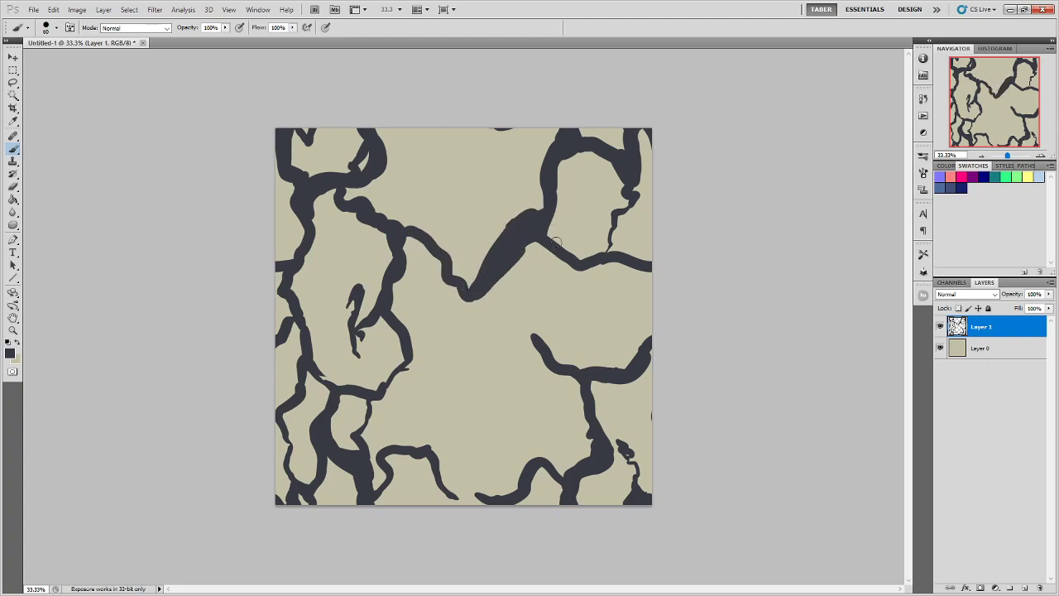
# - Paint a thin forked vein beneath the central V-shaped junction and a short spur below the left loop
pyautogui.moveTo(472, 331)
pyautogui.mouseDown()
pyautogui.moveTo(442, 368)
pyautogui.moveTo(468, 319)
pyautogui.moveTo(444, 362)
pyautogui.mouseUp()
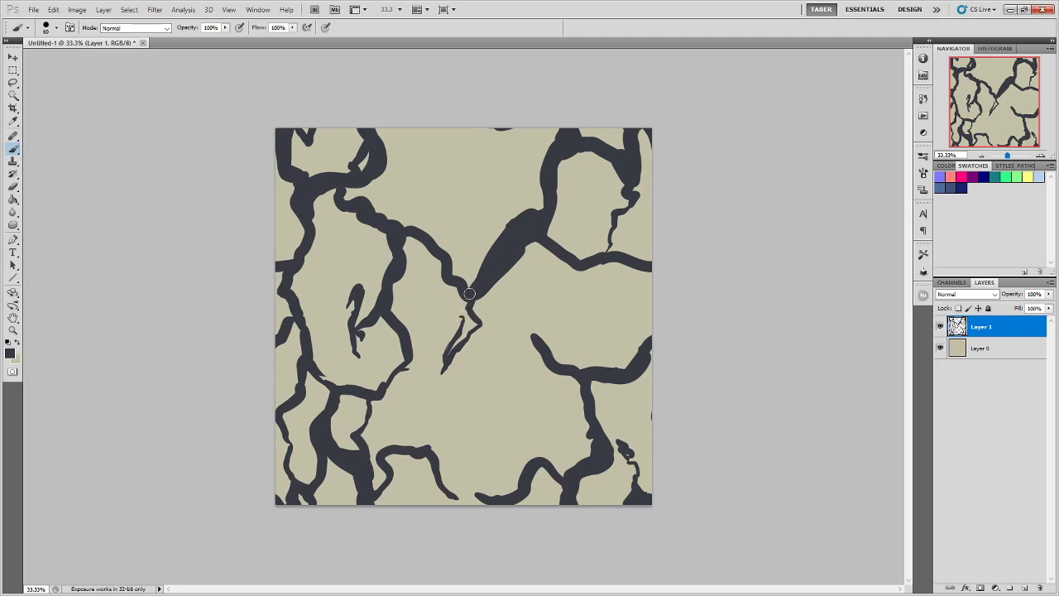
pyautogui.moveTo(403, 366); pyautogui.dragTo(420, 411)
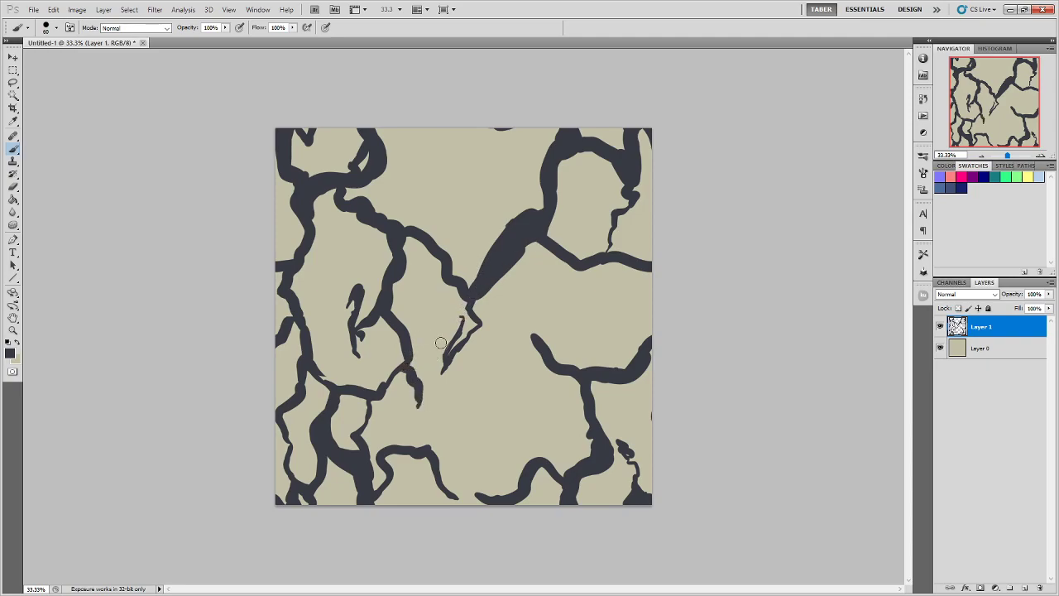
pyautogui.moveTo(568, 352); pyautogui.dragTo(592, 354)
pyautogui.hotkey('ctrl', 'z')
pyautogui.hotkey('ctrl', 'alt', 'z')
# - Fill the lower middle with branching veins that join the upper-right vein, the lower-right network and the left network
pyautogui.moveTo(538, 451)
pyautogui.mouseDown()
pyautogui.moveTo(563, 368)
pyautogui.moveTo(552, 415)
pyautogui.moveTo(526, 400)
pyautogui.moveTo(515, 352)
pyautogui.moveTo(542, 311)
pyautogui.moveTo(536, 321)
pyautogui.moveTo(538, 291)
pyautogui.moveTo(578, 268)
pyautogui.moveTo(548, 299)
pyautogui.moveTo(544, 328)
pyautogui.moveTo(547, 298)
pyautogui.moveTo(543, 334)
pyautogui.moveTo(512, 355)
pyautogui.moveTo(526, 376)
pyautogui.moveTo(514, 361)
pyautogui.moveTo(521, 332)
pyautogui.moveTo(537, 324)
pyautogui.moveTo(523, 346)
pyautogui.moveTo(536, 300)
pyautogui.moveTo(557, 330)
pyautogui.mouseUp()
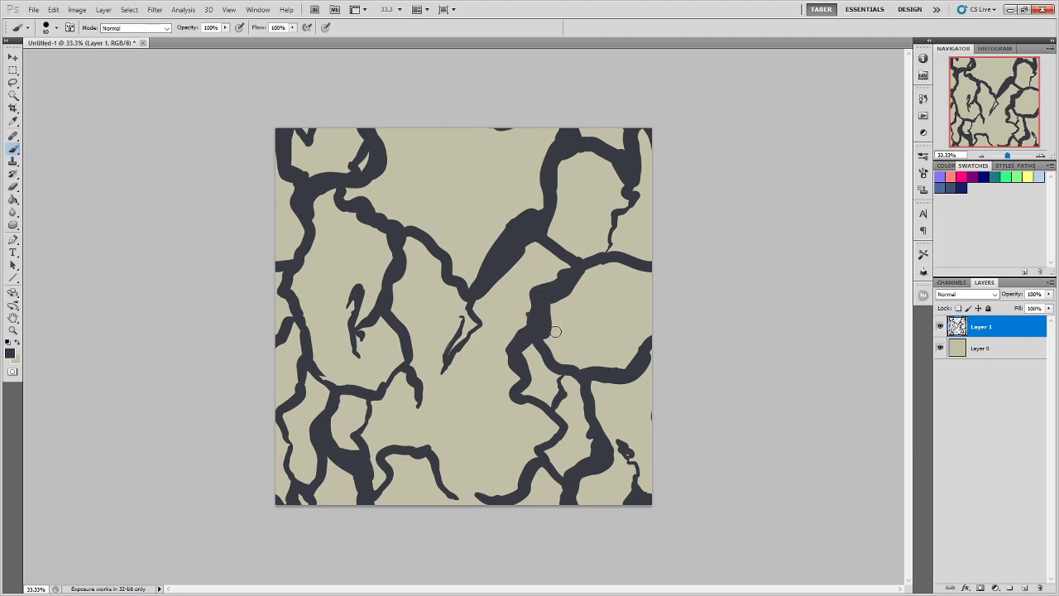
pyautogui.moveTo(525, 416)
pyautogui.mouseDown()
pyautogui.moveTo(507, 435)
pyautogui.moveTo(518, 462)
pyautogui.moveTo(504, 435)
pyautogui.moveTo(517, 412)
pyautogui.mouseUp()
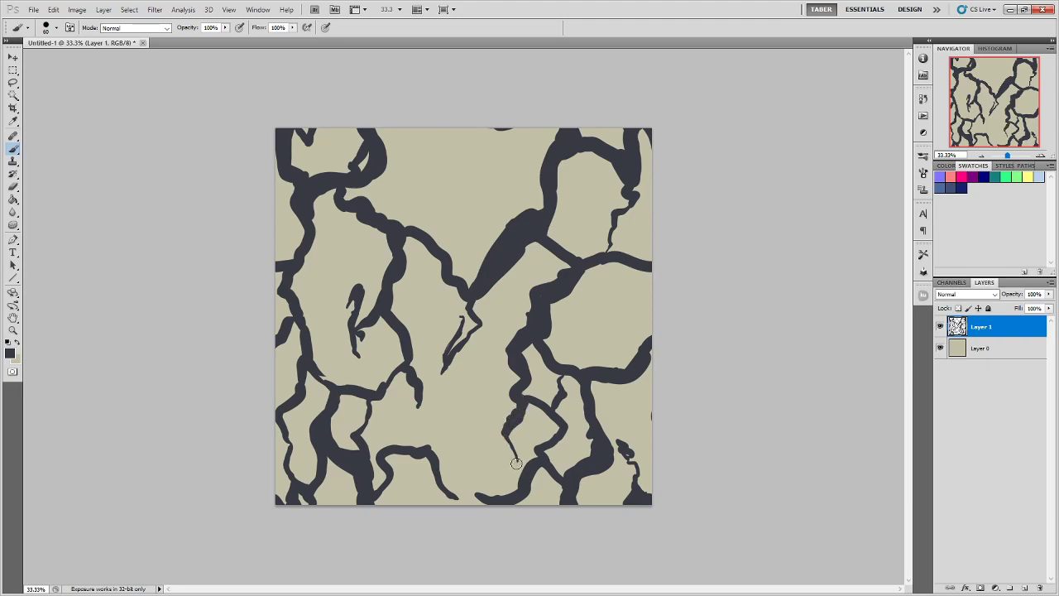
pyautogui.moveTo(515, 466); pyautogui.dragTo(526, 473)
pyautogui.moveTo(458, 495)
pyautogui.mouseDown()
pyautogui.moveTo(464, 468)
pyautogui.moveTo(452, 447)
pyautogui.moveTo(493, 396)
pyautogui.moveTo(472, 424)
pyautogui.moveTo(475, 443)
pyautogui.moveTo(482, 342)
pyautogui.moveTo(476, 376)
pyautogui.moveTo(507, 376)
pyautogui.mouseUp()
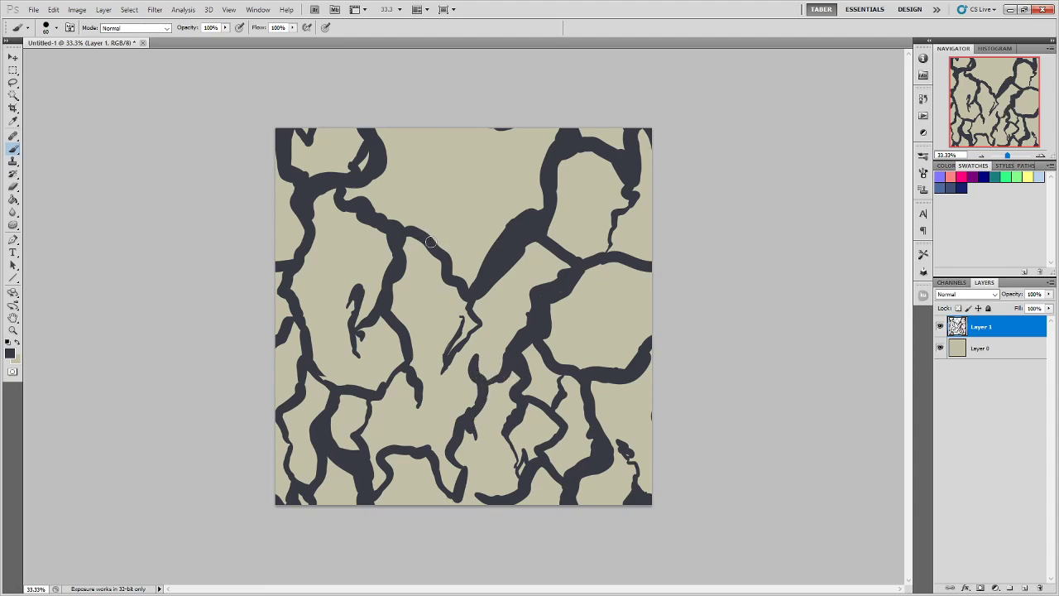
pyautogui.moveTo(418, 396)
pyautogui.mouseDown()
pyautogui.moveTo(448, 453)
pyautogui.moveTo(424, 452)
pyautogui.moveTo(433, 411)
pyautogui.mouseUp()
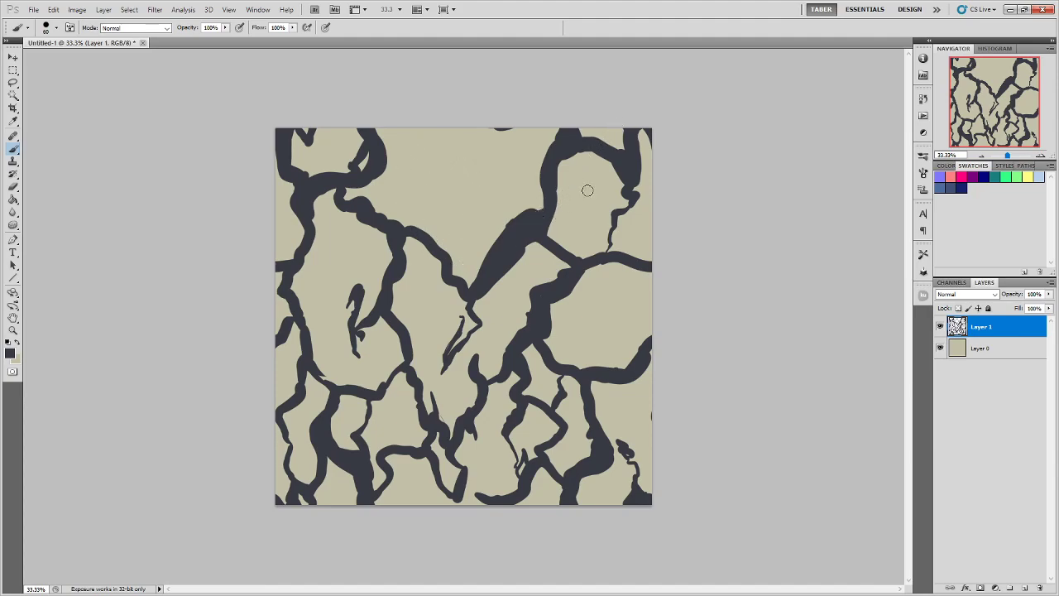
# - Paint forked veins from the top edge into the empty upper middle and link them to the central vein
pyautogui.moveTo(553, 215); pyautogui.dragTo(558, 239)
pyautogui.moveTo(482, 160)
pyautogui.mouseDown()
pyautogui.moveTo(450, 145)
pyautogui.moveTo(472, 142)
pyautogui.mouseUp()
pyautogui.hotkey('ctrl', 'z')
pyautogui.moveTo(458, 494); pyautogui.dragTo(449, 527)
pyautogui.moveTo(489, 127)
pyautogui.mouseDown()
pyautogui.moveTo(470, 171)
pyautogui.moveTo(486, 126)
pyautogui.moveTo(477, 152)
pyautogui.moveTo(456, 163)
pyautogui.moveTo(448, 207)
pyautogui.moveTo(445, 145)
pyautogui.mouseUp()
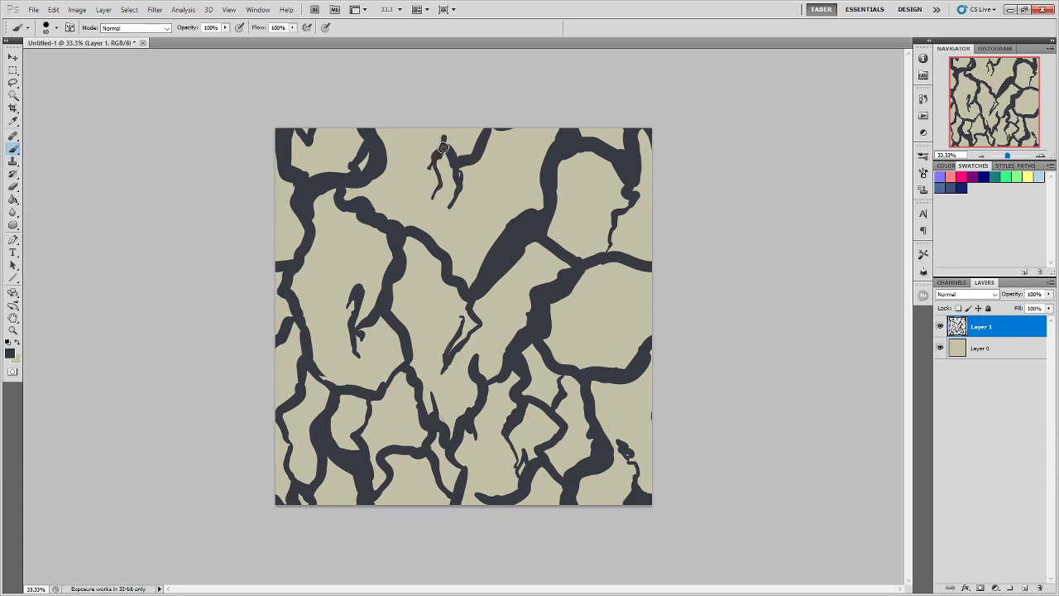
pyautogui.moveTo(450, 208); pyautogui.dragTo(452, 231)
pyautogui.moveTo(460, 191); pyautogui.dragTo(488, 226)
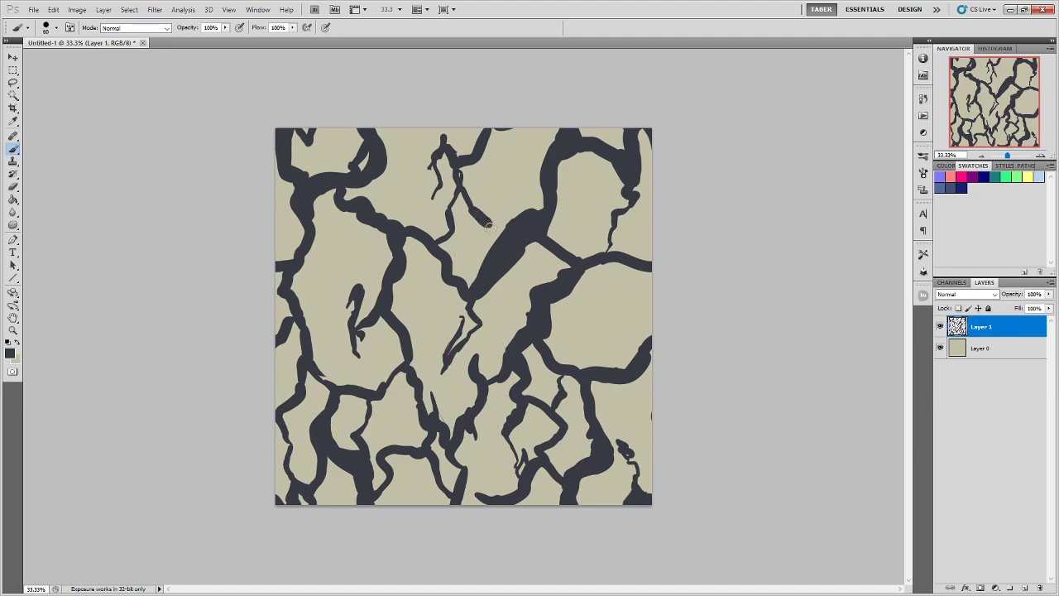
pyautogui.moveTo(460, 184); pyautogui.dragTo(461, 165)
# - Reapply the Offset filter to Layer 1 and reshape the cut-off vein end near the left edge into a smooth joint with a thin tip
pyautogui.click(159, 10)
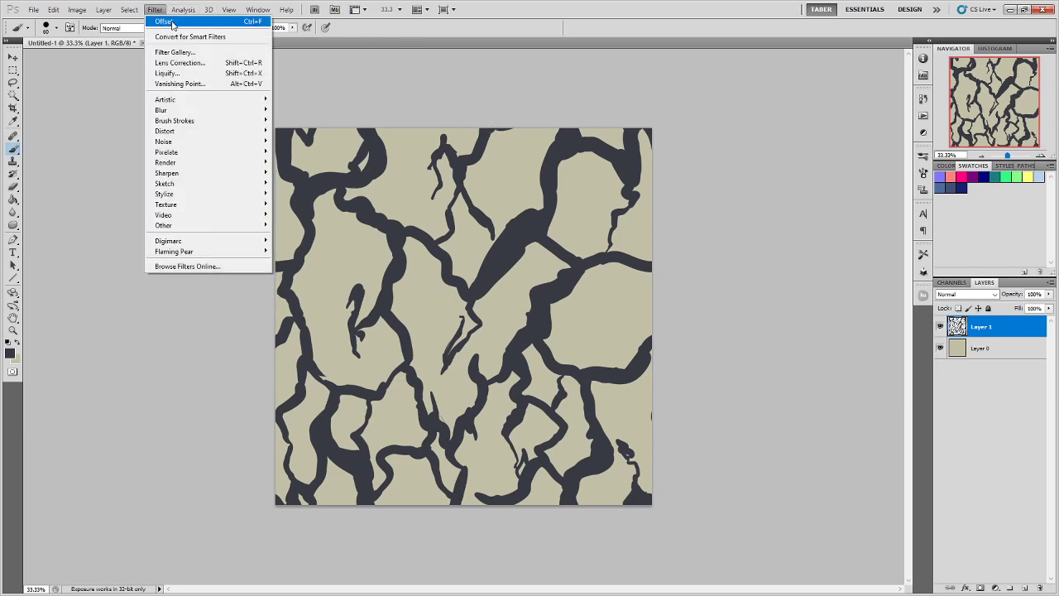
pyautogui.click(170, 21)
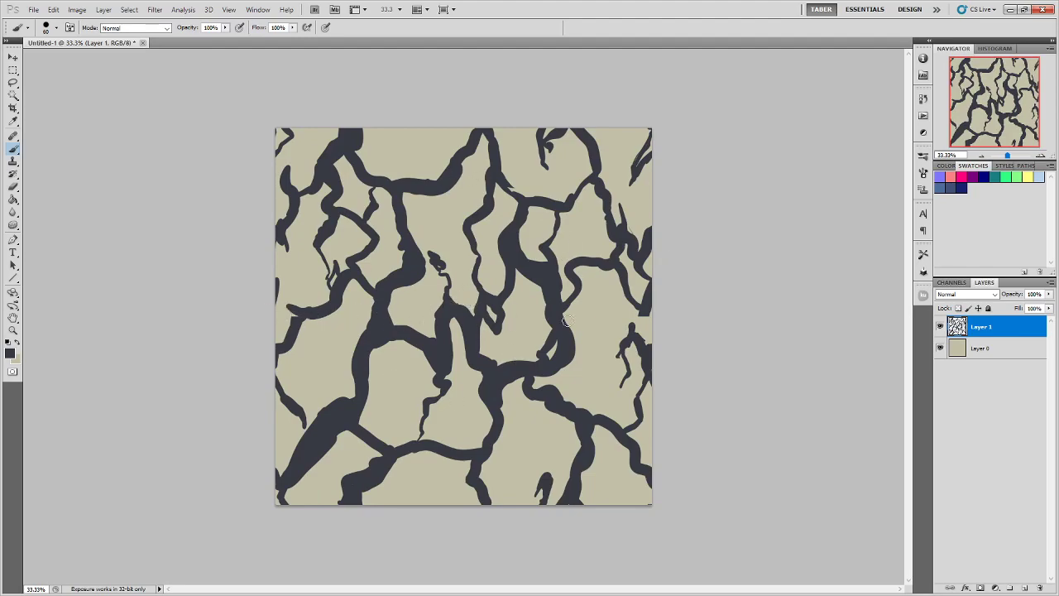
pyautogui.hotkey('ctrl', '+')
pyautogui.hotkey('ctrl', '+')
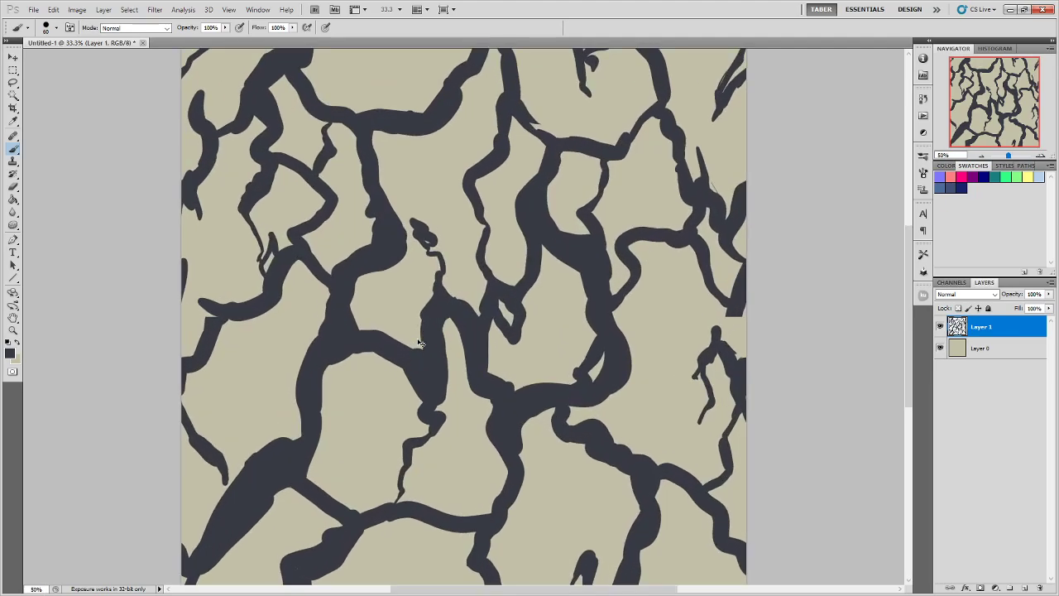
pyautogui.moveTo(366, 324); pyautogui.dragTo(553, 328)
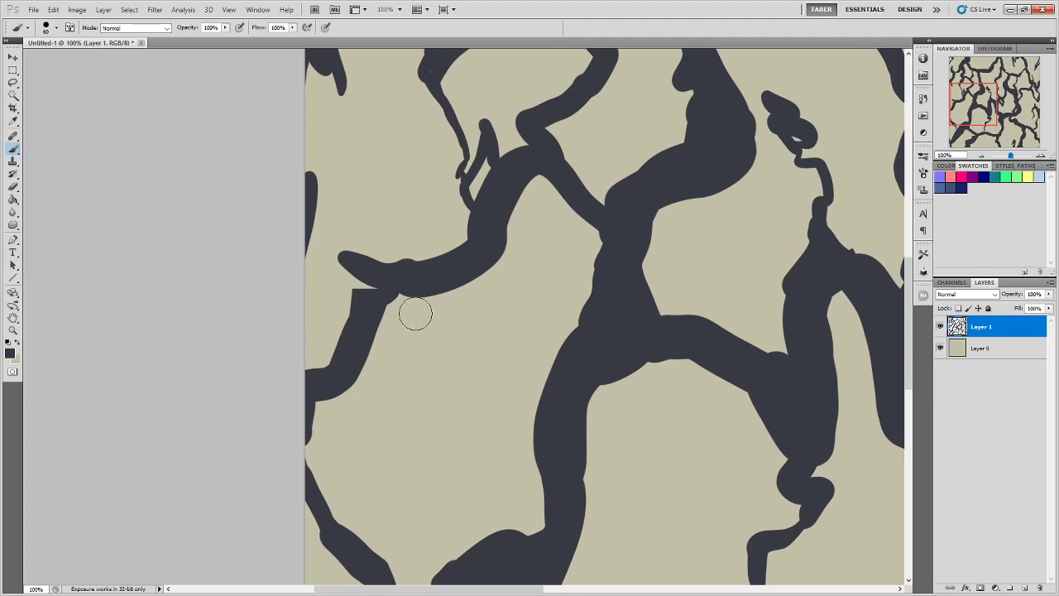
pyautogui.hotkey('ctrl', '+')
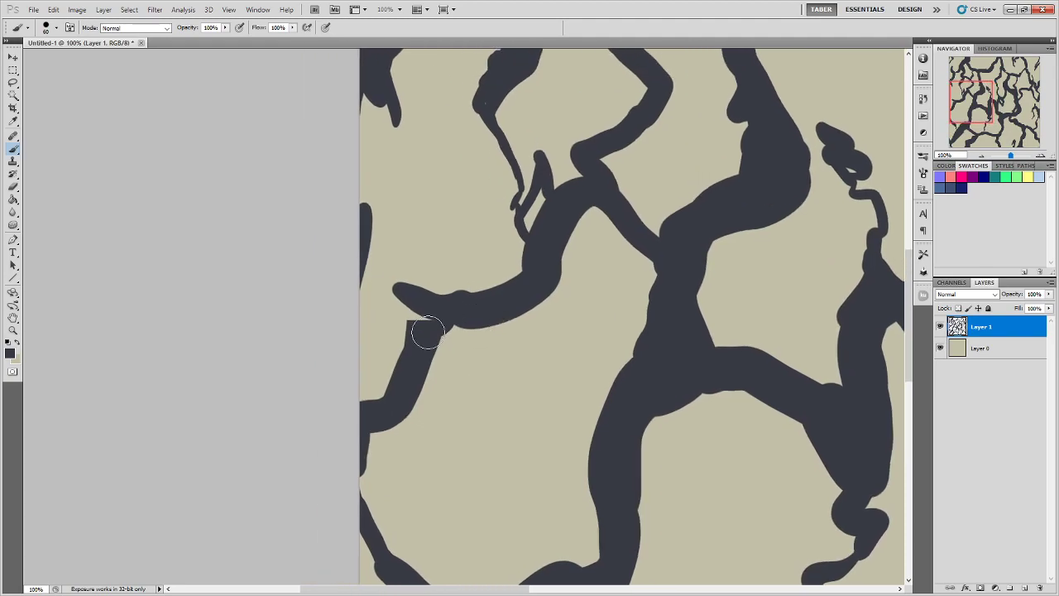
pyautogui.moveTo(427, 333)
pyautogui.mouseDown()
pyautogui.moveTo(414, 302)
pyautogui.moveTo(405, 339)
pyautogui.mouseUp()
pyautogui.moveTo(407, 292)
pyautogui.mouseDown()
pyautogui.moveTo(387, 262)
pyautogui.moveTo(408, 249)
pyautogui.mouseUp()
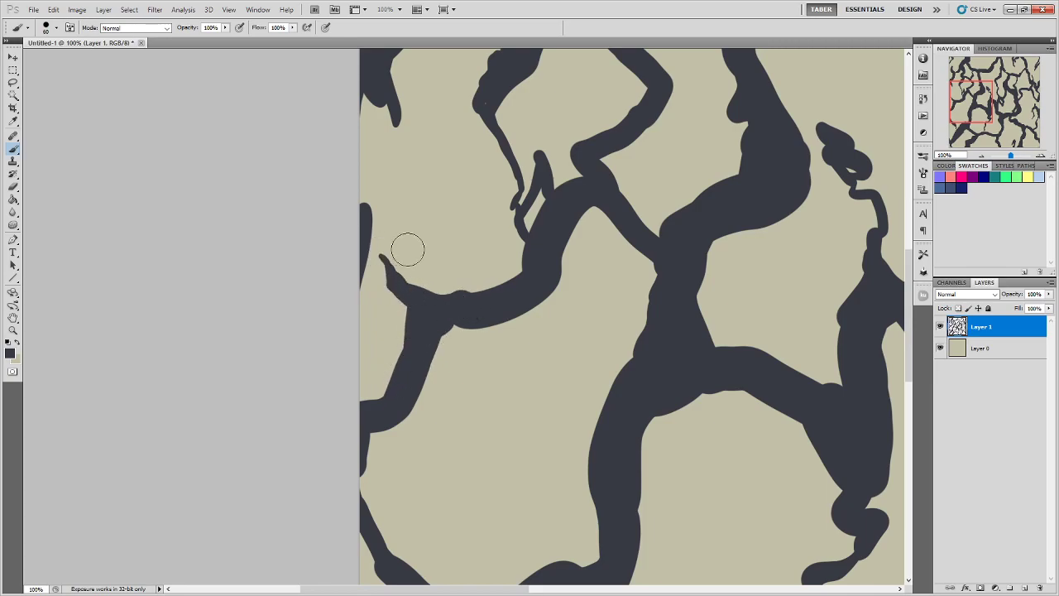
# - Add a thin tapering spur beneath the horizontal vein in the lower-left part of the canvas
pyautogui.moveTo(788, 341); pyautogui.dragTo(638, 444)
pyautogui.moveTo(425, 246); pyautogui.dragTo(462, 212)
pyautogui.moveTo(497, 227)
pyautogui.mouseDown()
pyautogui.moveTo(538, 236)
pyautogui.moveTo(515, 402)
pyautogui.moveTo(484, 379)
pyautogui.mouseUp()
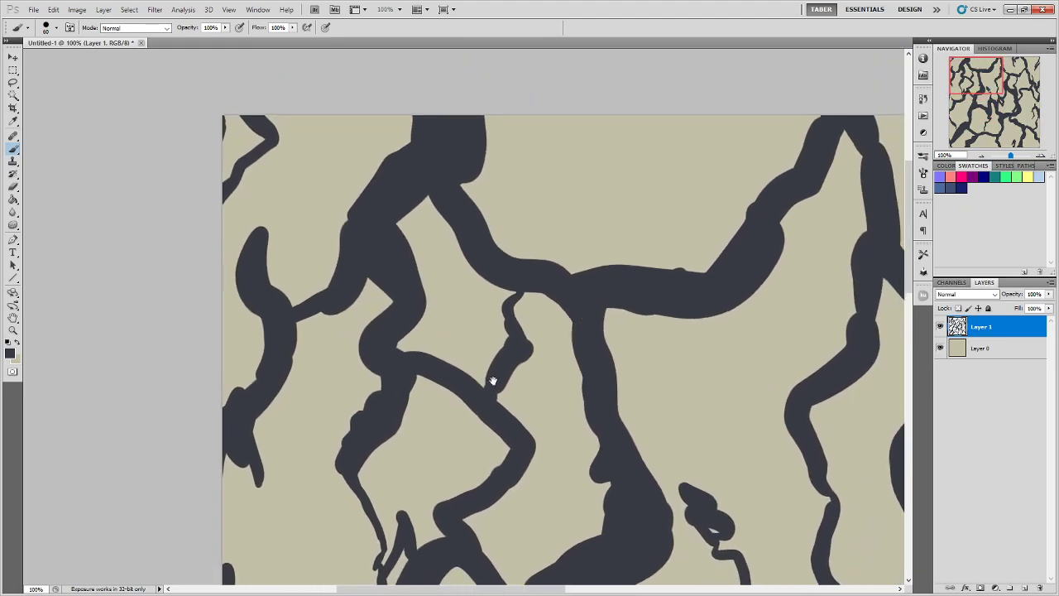
pyautogui.moveTo(754, 422); pyautogui.dragTo(610, 213)
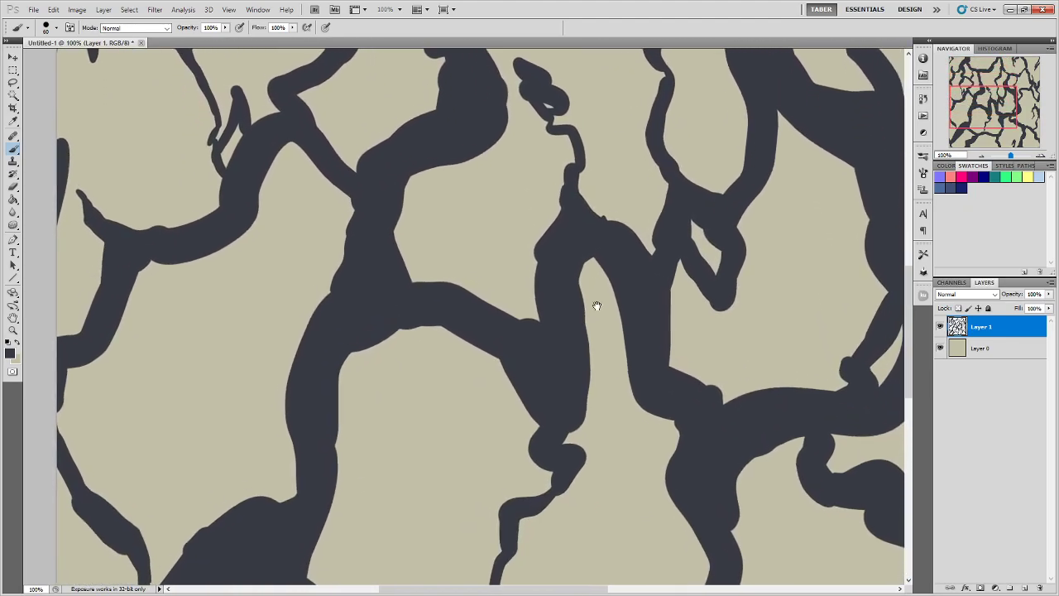
pyautogui.moveTo(596, 306); pyautogui.dragTo(590, 319)
pyautogui.moveTo(513, 124); pyautogui.dragTo(499, 192)
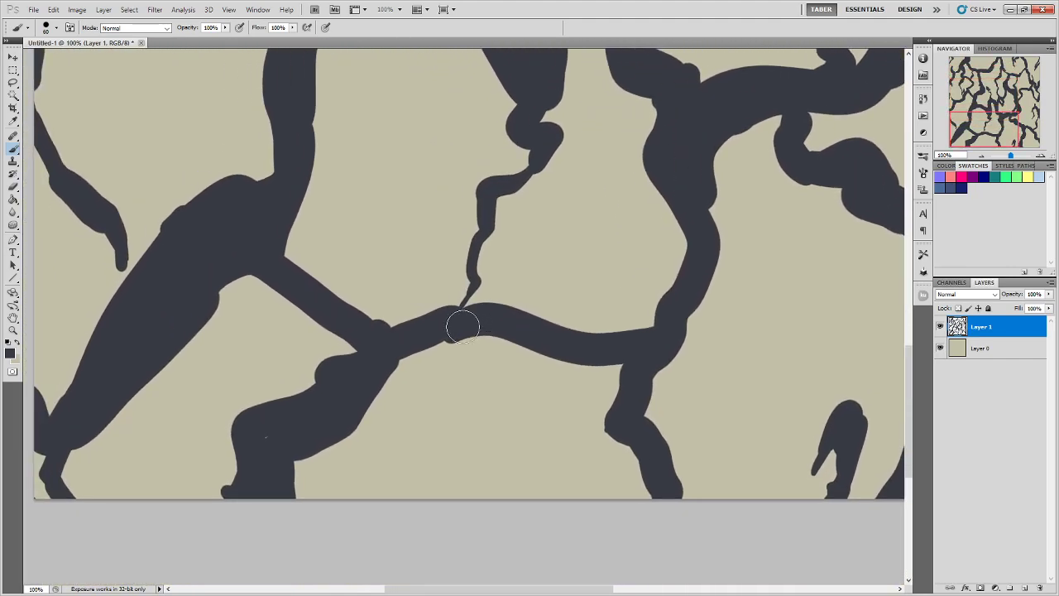
pyautogui.moveTo(512, 322)
pyautogui.mouseDown()
pyautogui.moveTo(479, 309)
pyautogui.moveTo(449, 338)
pyautogui.moveTo(470, 343)
pyautogui.moveTo(396, 385)
pyautogui.mouseUp()
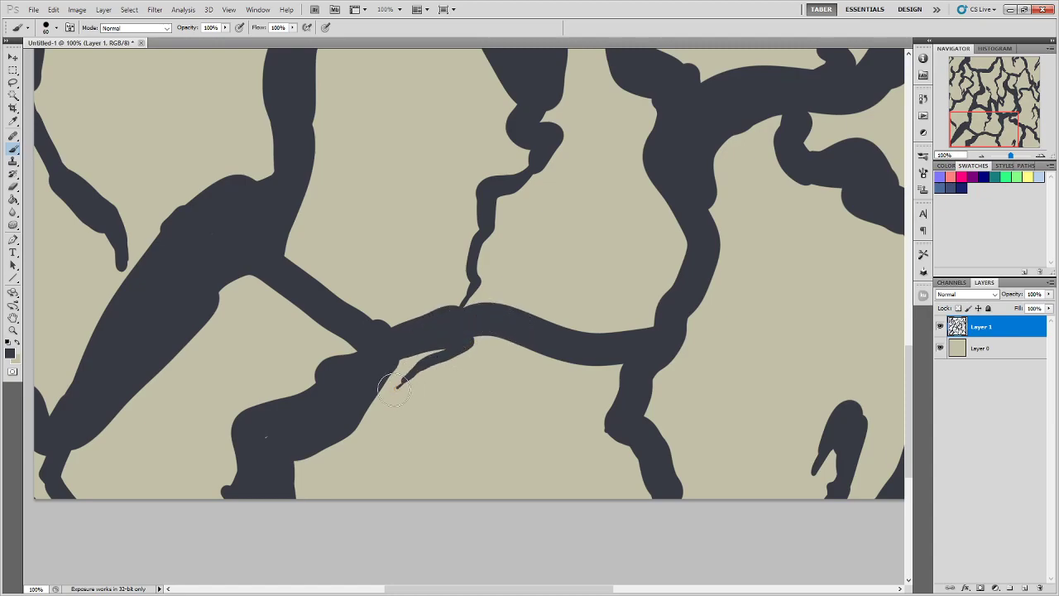
# - Extend the cut-off vein at the canvas's right edge down to the forked branch and refine that branch's tip
pyautogui.moveTo(609, 371); pyautogui.dragTo(537, 441)
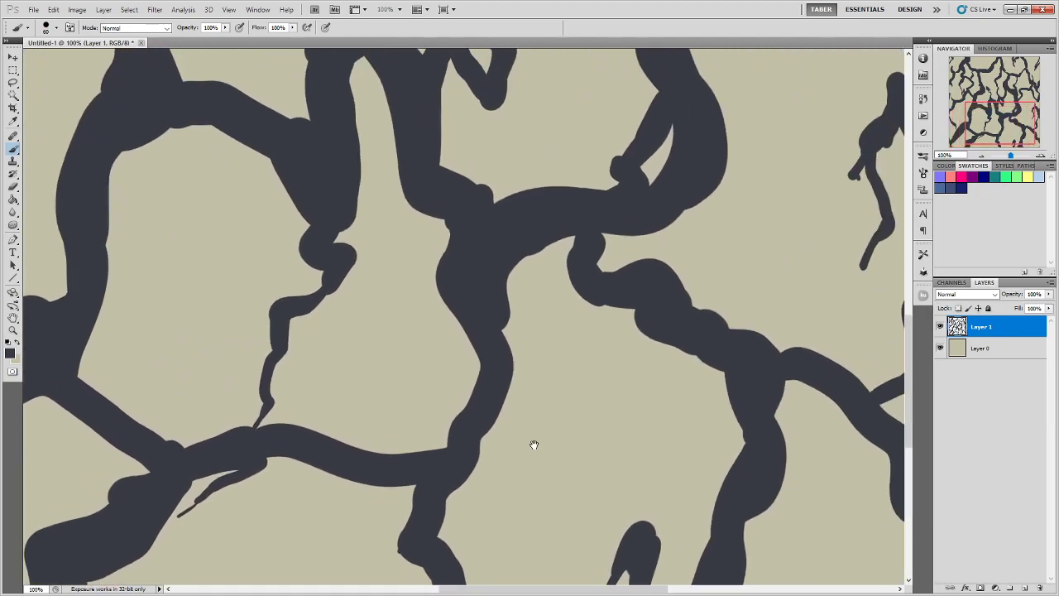
pyautogui.moveTo(668, 278); pyautogui.dragTo(489, 383)
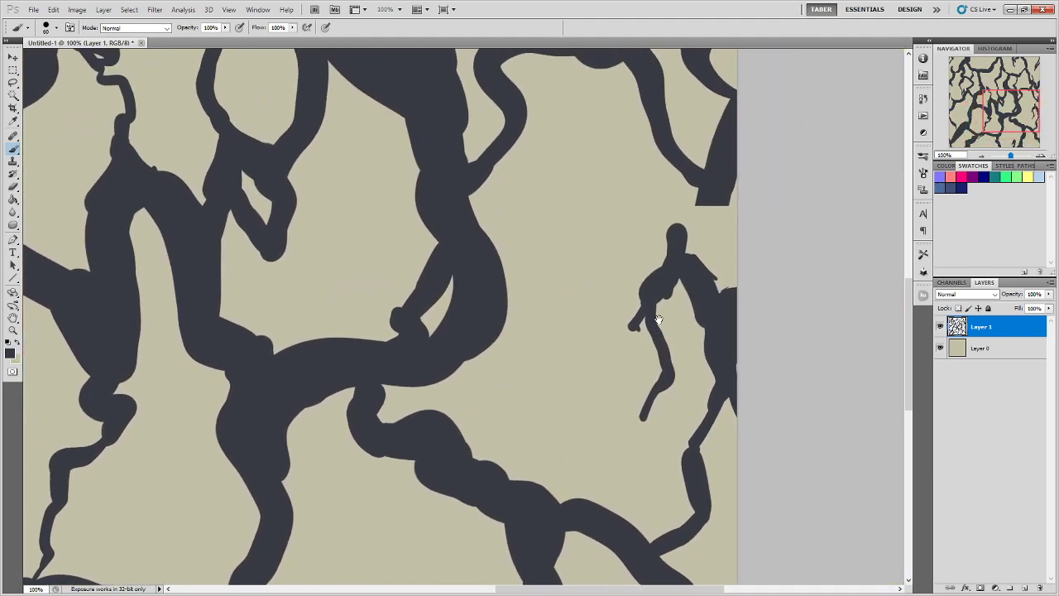
pyautogui.moveTo(656, 326); pyautogui.dragTo(659, 395)
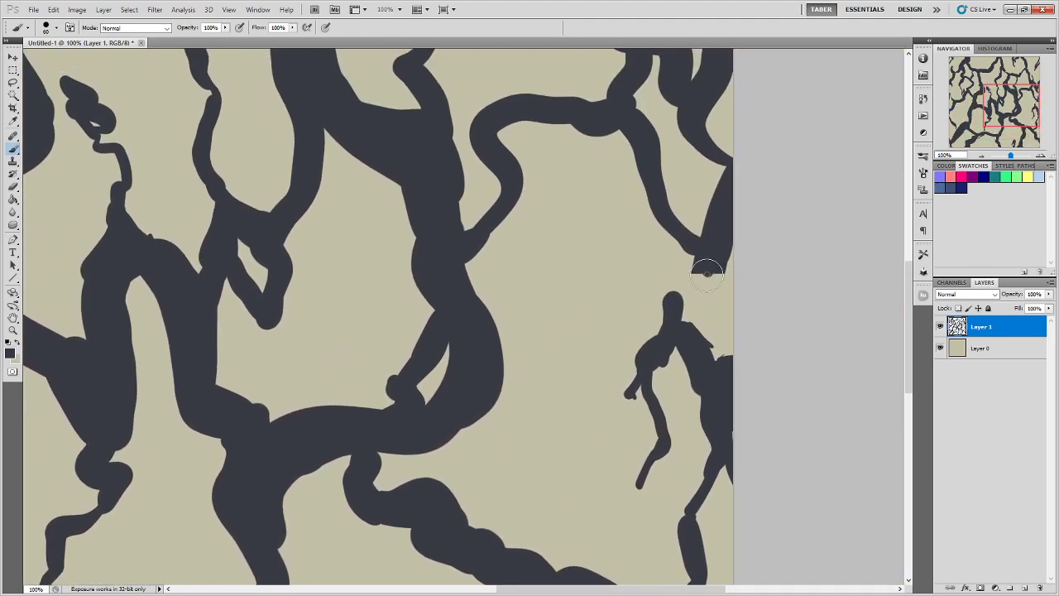
pyautogui.moveTo(706, 271)
pyautogui.mouseDown()
pyautogui.moveTo(700, 303)
pyautogui.moveTo(683, 313)
pyautogui.moveTo(699, 312)
pyautogui.moveTo(699, 289)
pyautogui.moveTo(687, 305)
pyautogui.moveTo(700, 252)
pyautogui.moveTo(678, 318)
pyautogui.moveTo(680, 257)
pyautogui.moveTo(667, 318)
pyautogui.moveTo(710, 323)
pyautogui.moveTo(679, 259)
pyautogui.moveTo(694, 259)
pyautogui.moveTo(716, 368)
pyautogui.moveTo(709, 353)
pyautogui.moveTo(725, 362)
pyautogui.moveTo(712, 350)
pyautogui.moveTo(676, 404)
pyautogui.moveTo(693, 407)
pyautogui.moveTo(674, 375)
pyautogui.mouseUp()
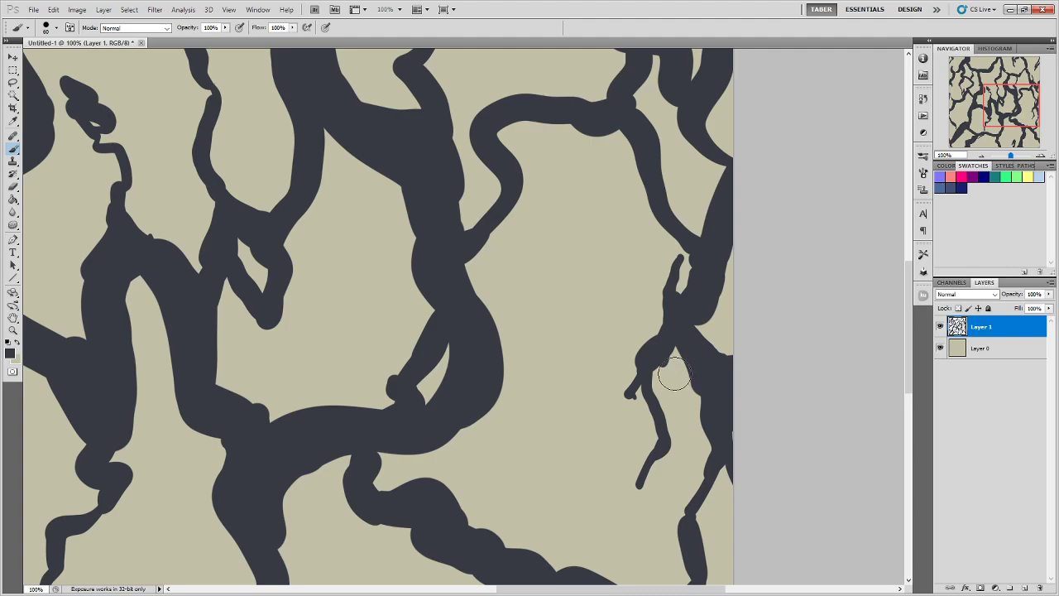
# - Extend the short pointed spur in the upper middle and reapply the Offset filter to Layer 1
pyautogui.hotkey('ctrl', '-')
pyautogui.hotkey('ctrl', '-')
pyautogui.moveTo(537, 299); pyautogui.dragTo(615, 359)
pyautogui.moveTo(477, 172)
pyautogui.mouseDown()
pyautogui.moveTo(460, 150)
pyautogui.moveTo(500, 198)
pyautogui.moveTo(461, 149)
pyautogui.moveTo(494, 179)
pyautogui.moveTo(471, 172)
pyautogui.moveTo(460, 152)
pyautogui.moveTo(481, 170)
pyautogui.mouseUp()
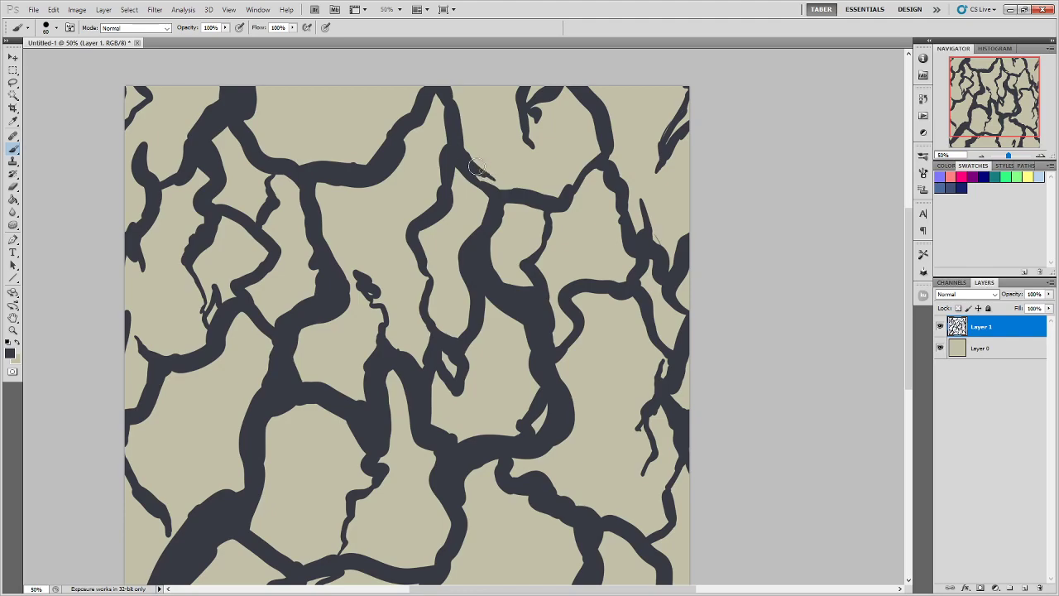
pyautogui.moveTo(444, 120); pyautogui.dragTo(464, 23)
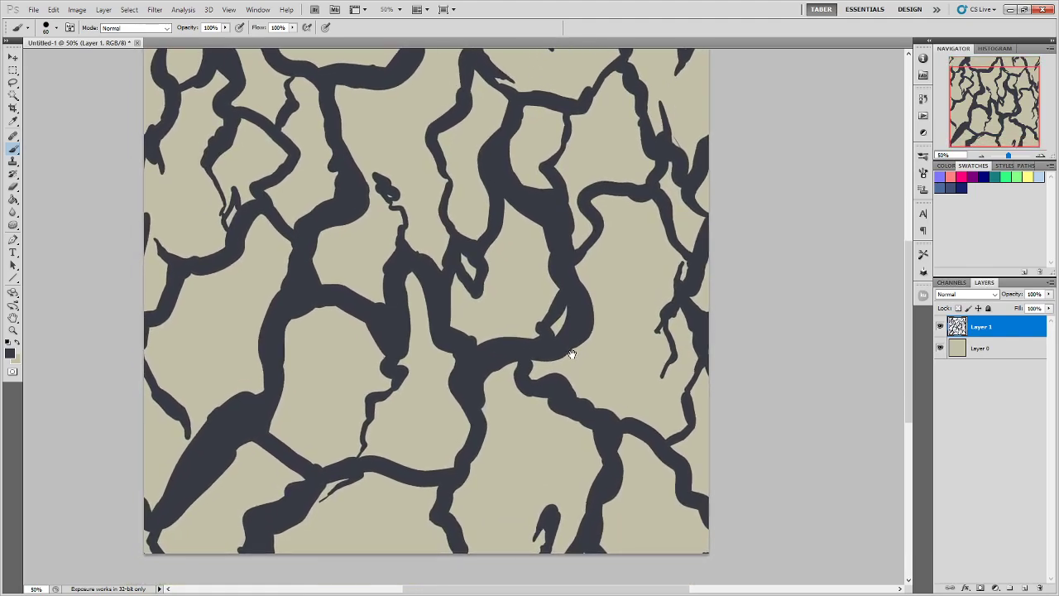
pyautogui.moveTo(570, 353); pyautogui.dragTo(575, 460)
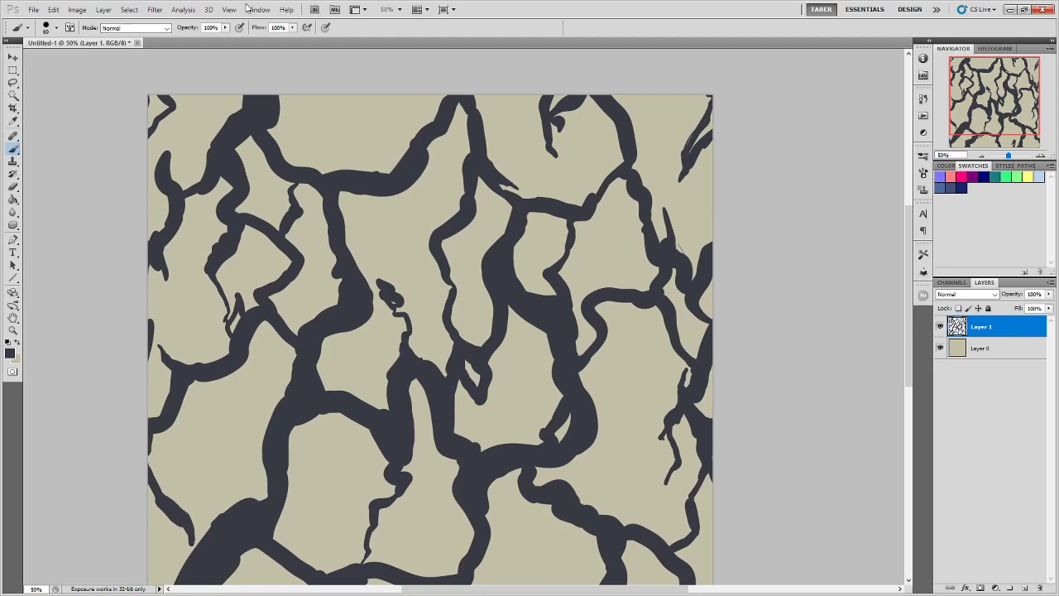
pyautogui.click(161, 11)
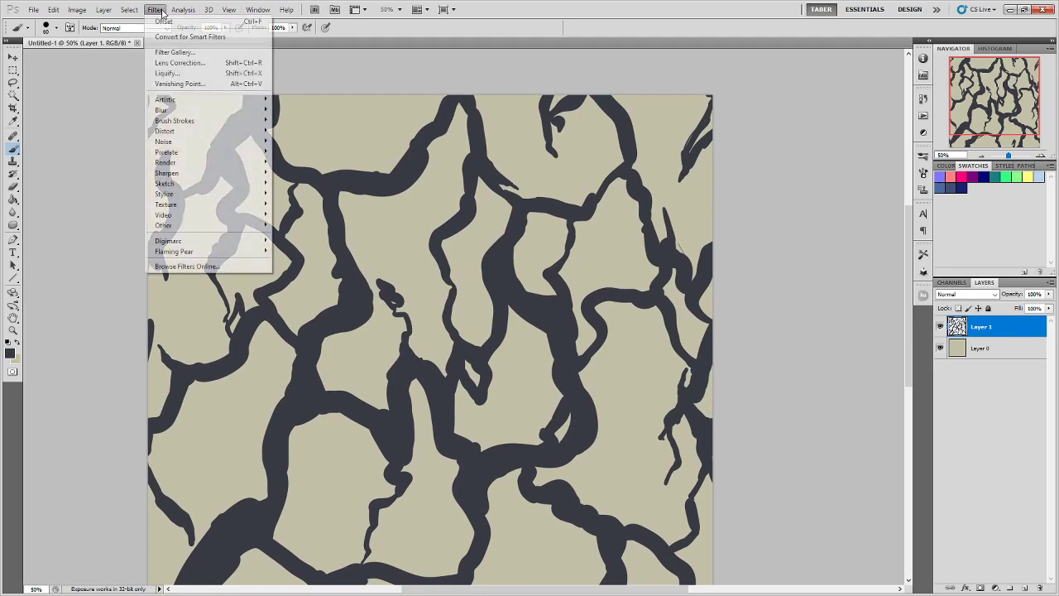
pyautogui.click(176, 21)
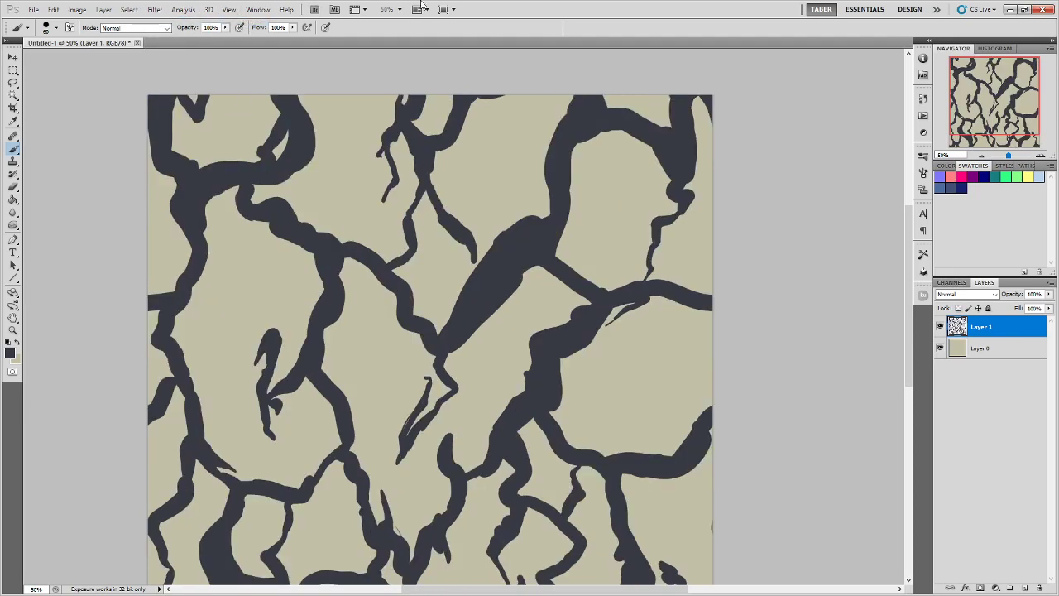
# - Reduce the brush size to 35 px and smooth the cut-off branch where it joins the long vein near the left edge
pyautogui.moveTo(480, 337); pyautogui.dragTo(486, 273)
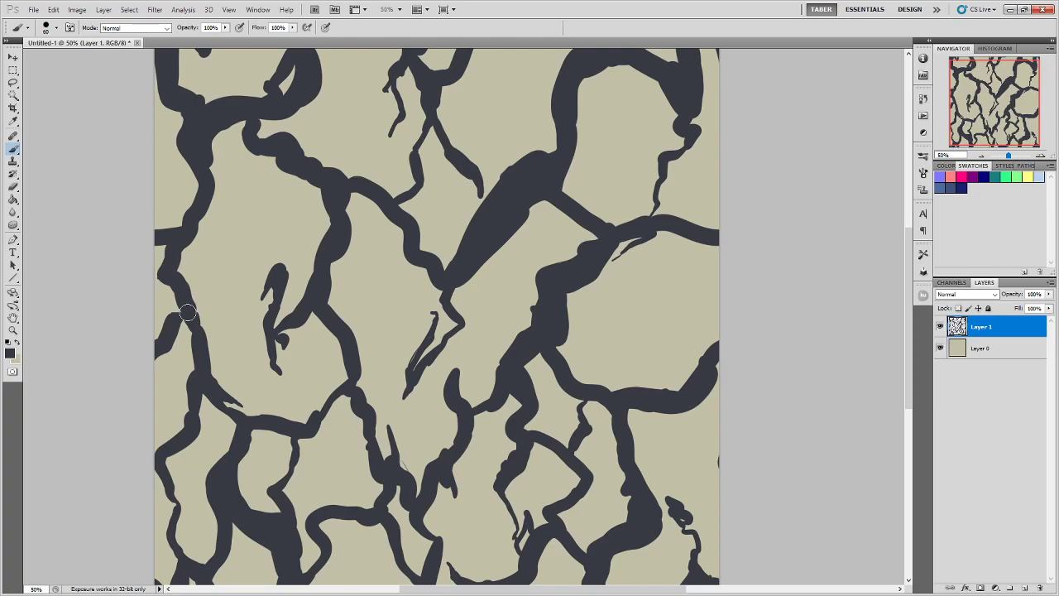
pyautogui.moveTo(236, 283); pyautogui.dragTo(328, 298)
pyautogui.hotkey('ctrl', '+')
pyautogui.hotkey('ctrl', '+')
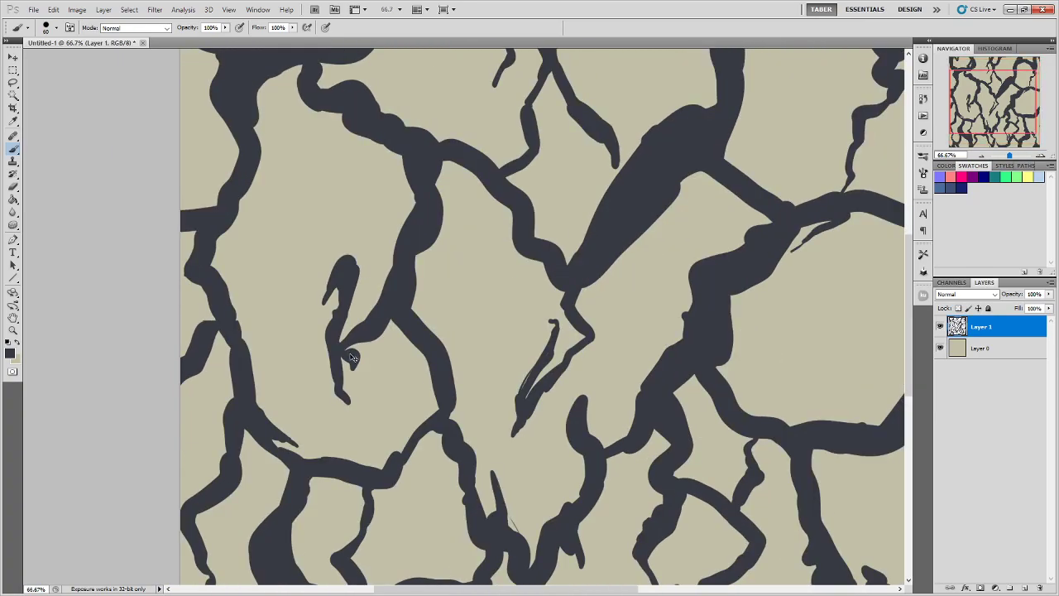
pyautogui.moveTo(338, 355)
pyautogui.mouseDown()
pyautogui.moveTo(442, 338)
pyautogui.moveTo(521, 362)
pyautogui.mouseUp()
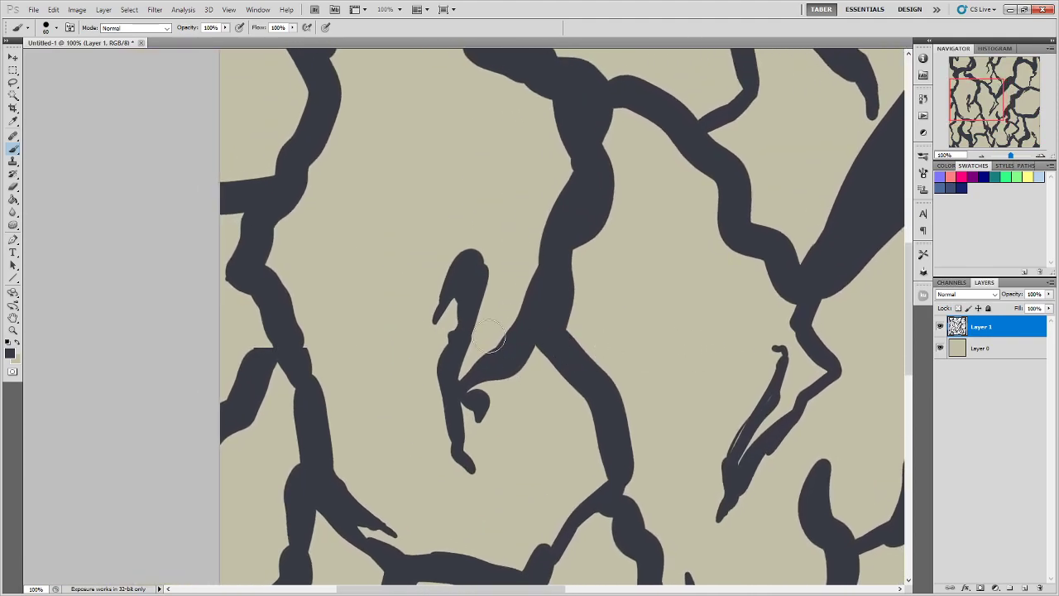
pyautogui.press('[')
pyautogui.press('[')
pyautogui.moveTo(261, 351)
pyautogui.mouseDown()
pyautogui.moveTo(274, 338)
pyautogui.moveTo(245, 372)
pyautogui.mouseUp()
pyautogui.moveTo(296, 329)
pyautogui.mouseDown()
pyautogui.moveTo(280, 276)
pyautogui.moveTo(301, 330)
pyautogui.moveTo(285, 302)
pyautogui.mouseUp()
pyautogui.moveTo(737, 406); pyautogui.dragTo(619, 303)
# - Paint a thin spur above the lower-left loop and connect the thin forked vein up to the central junction
pyautogui.hotkey('ctrl', '-')
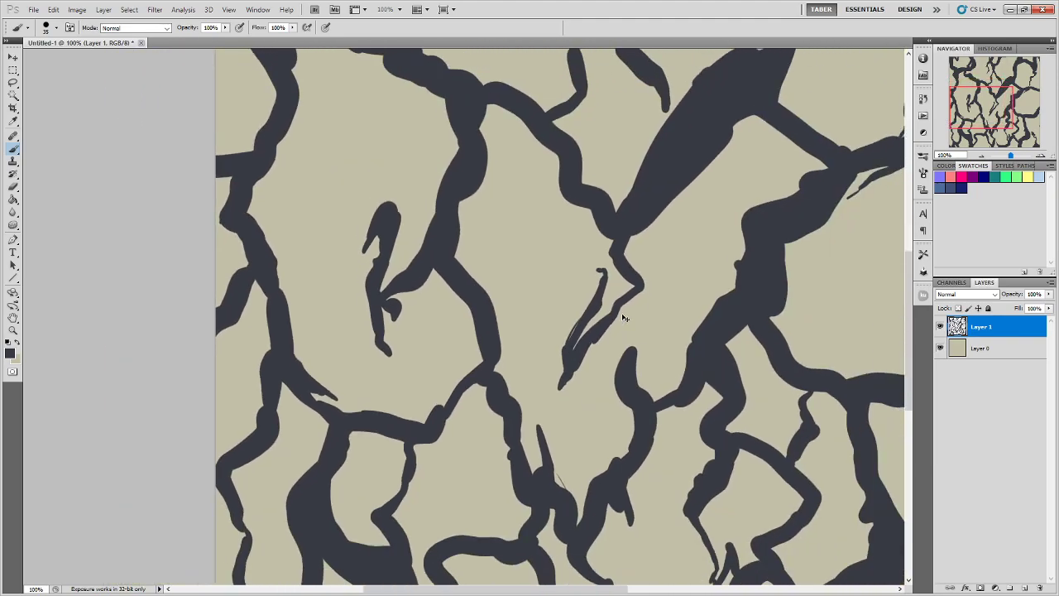
pyautogui.moveTo(442, 401)
pyautogui.mouseDown()
pyautogui.moveTo(479, 353)
pyautogui.moveTo(444, 389)
pyautogui.moveTo(441, 413)
pyautogui.moveTo(446, 386)
pyautogui.mouseUp()
pyautogui.moveTo(700, 382); pyautogui.dragTo(587, 380)
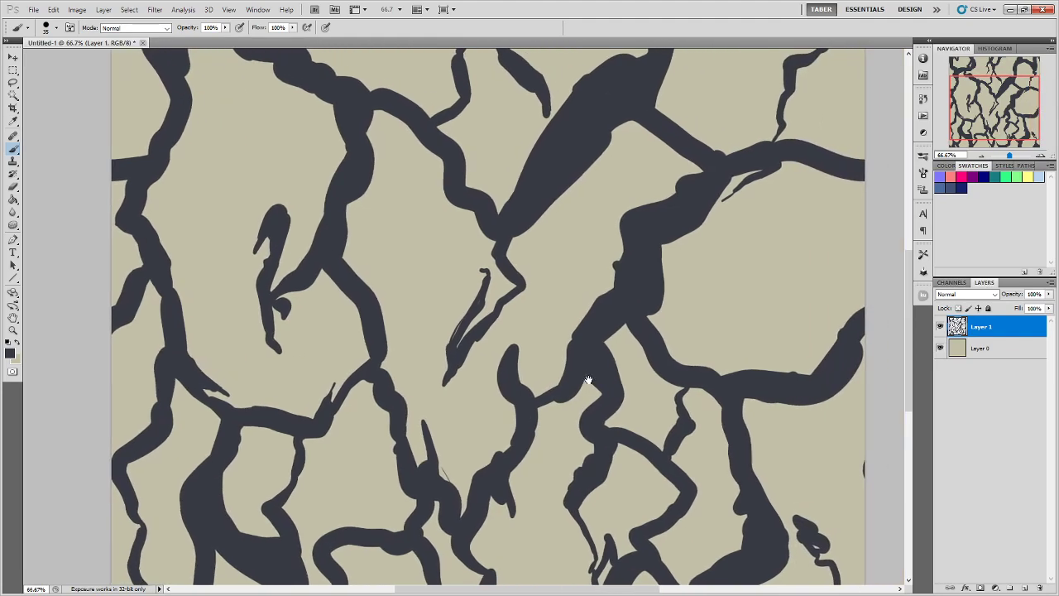
pyautogui.moveTo(452, 338); pyautogui.dragTo(489, 246)
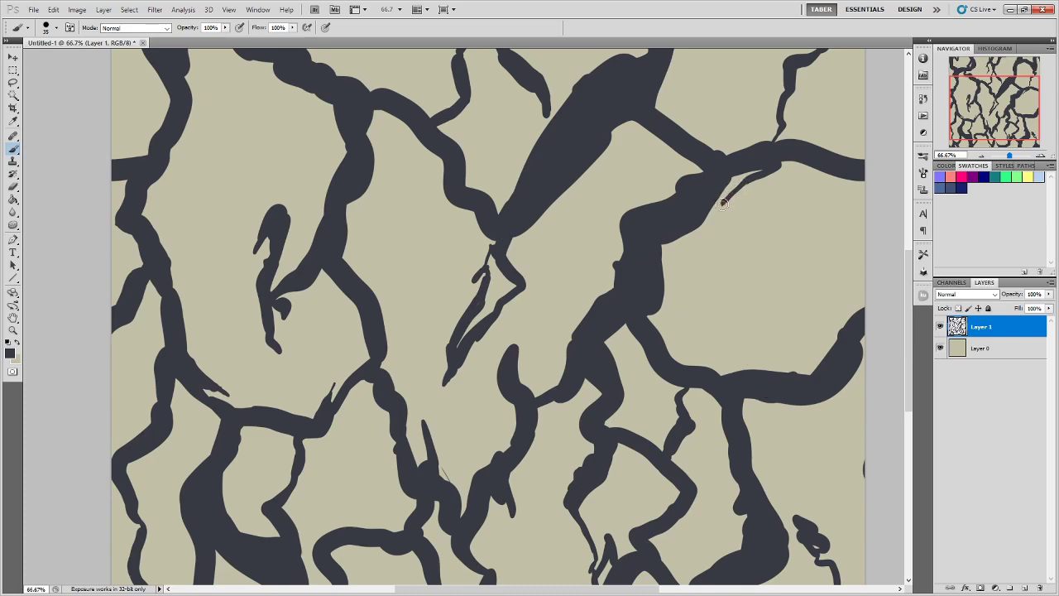
pyautogui.hotkey('ctrl', '-')
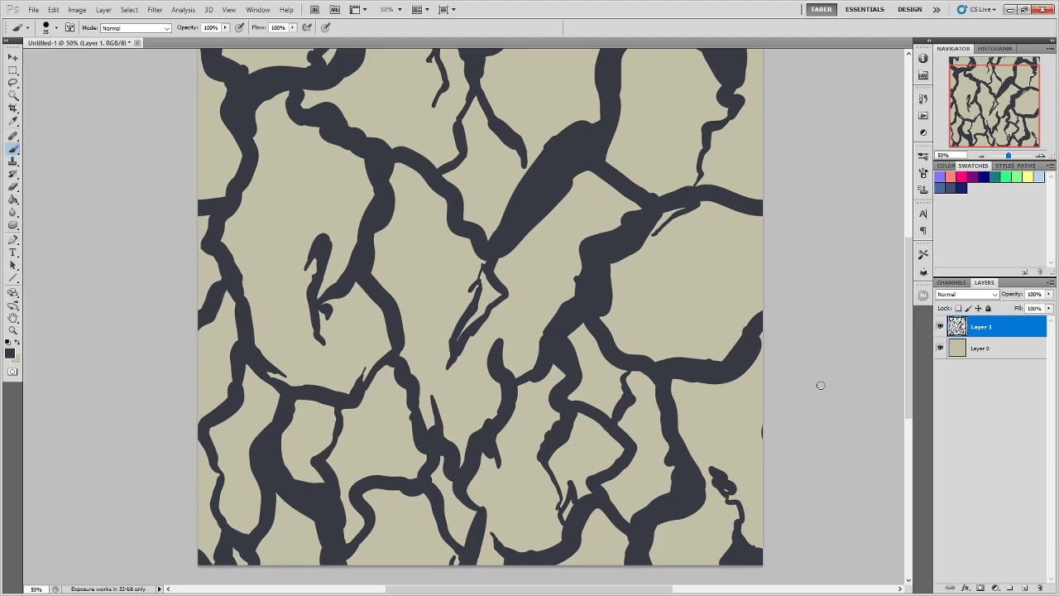
pyautogui.moveTo(771, 339); pyautogui.dragTo(669, 244)
pyautogui.moveTo(618, 280); pyautogui.dragTo(665, 311)
pyautogui.hotkey('ctrl', '-')
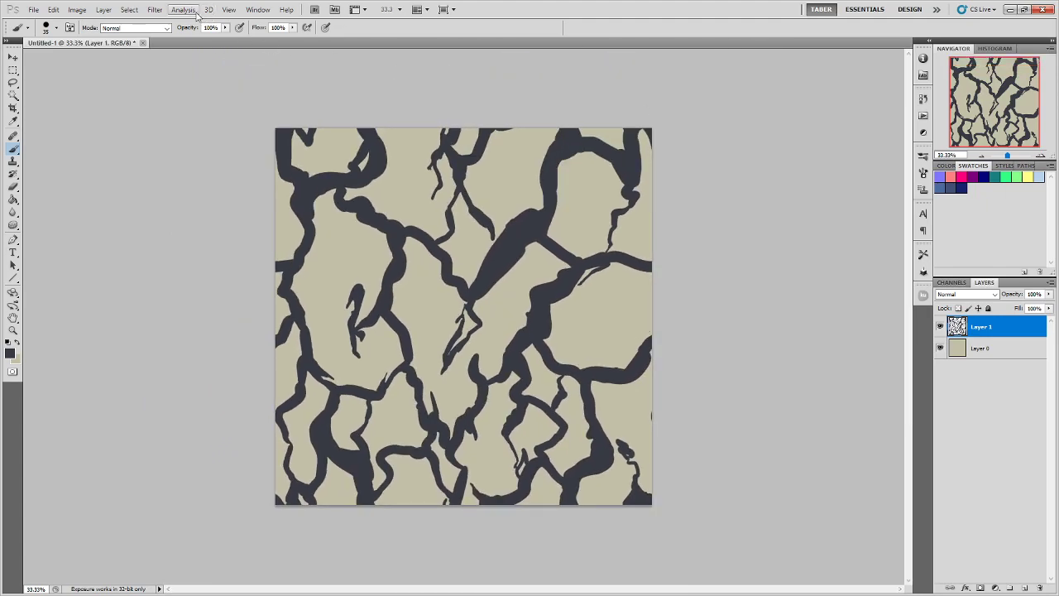
# - Offset Layer 1 by +379 px horizontally and +1337 px vertically with Wrap Around, checking the snakeskin reference in Chrome before confirming
pyautogui.click(154, 9)
pyautogui.moveTo(227, 229)
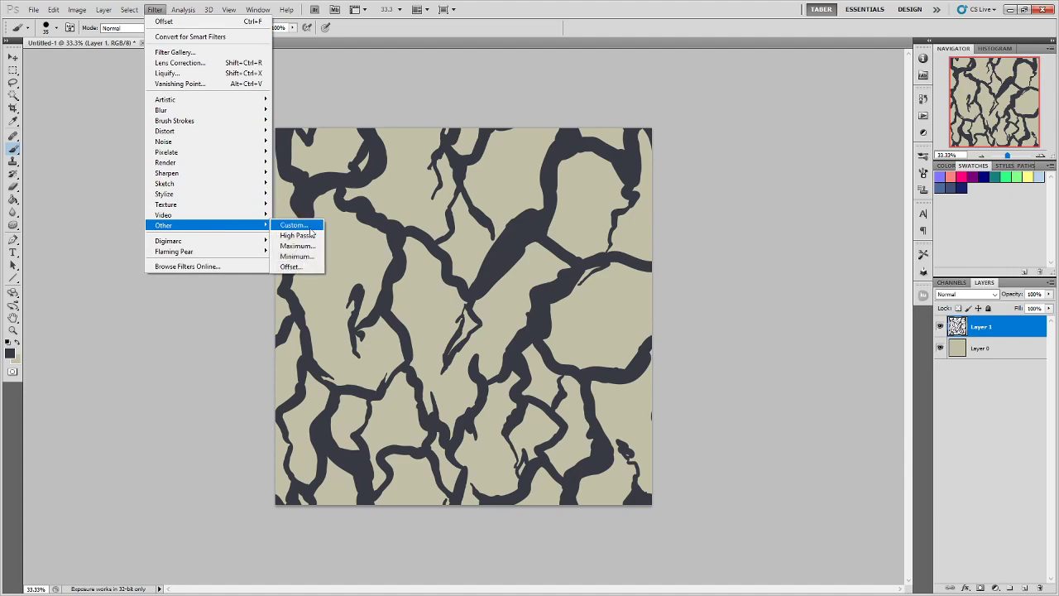
pyautogui.click(308, 270)
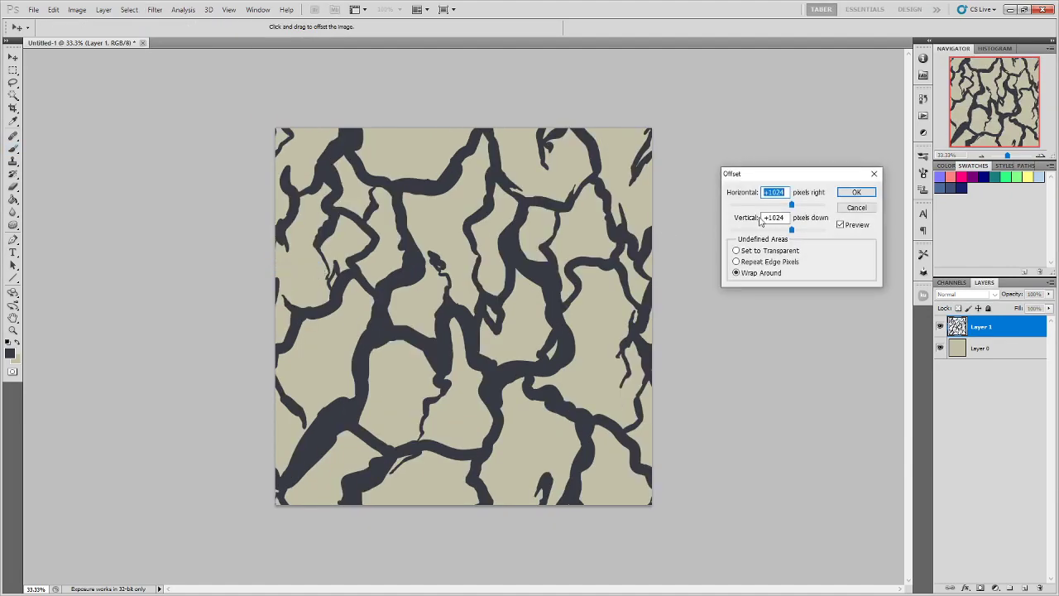
pyautogui.moveTo(794, 206); pyautogui.dragTo(788, 206)
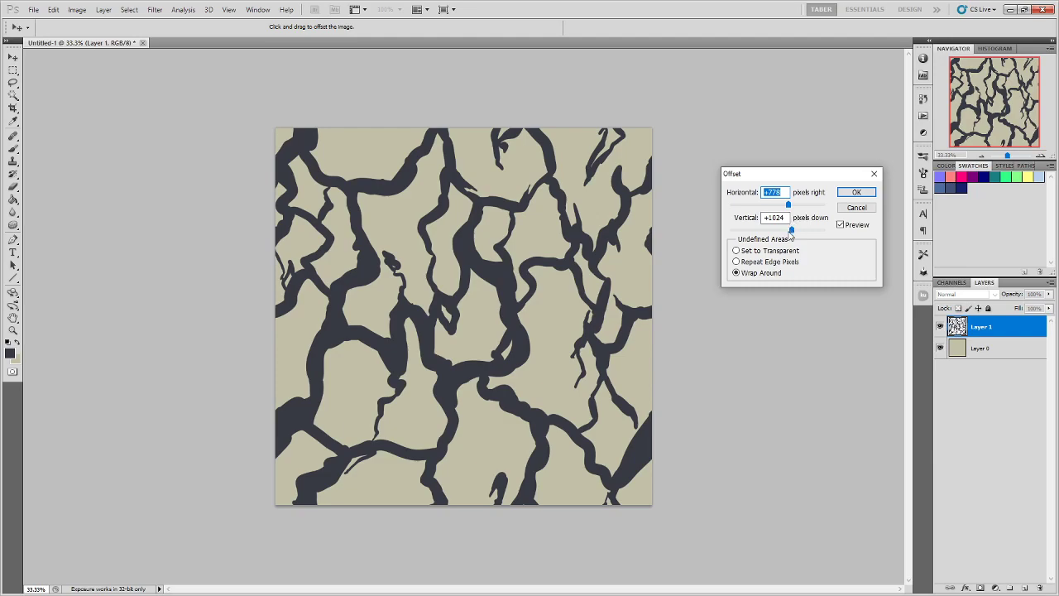
pyautogui.moveTo(790, 231); pyautogui.dragTo(783, 210)
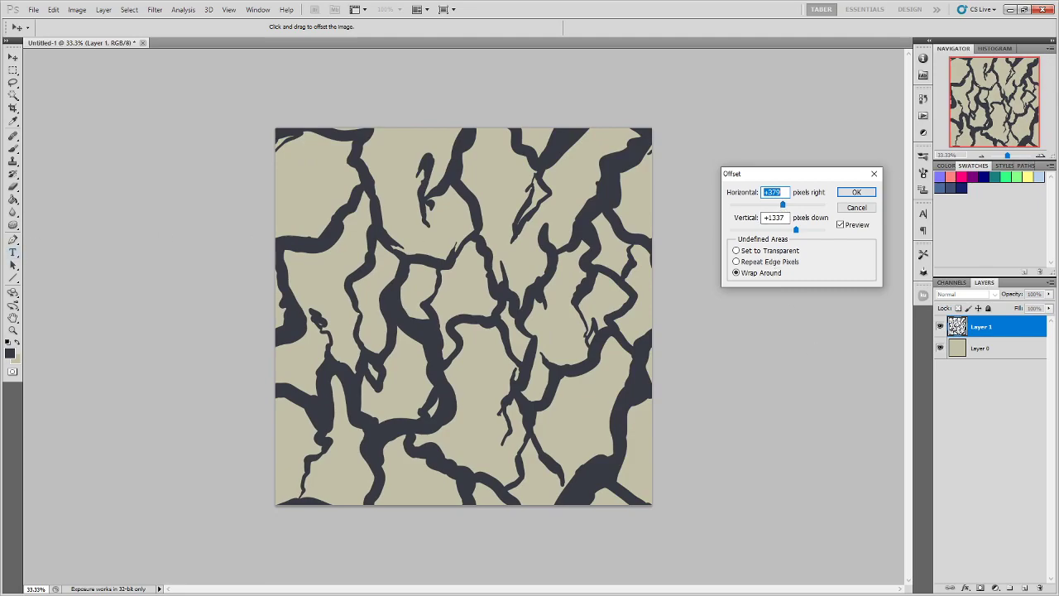
pyautogui.hotkey('alt', 'Tab')
pyautogui.moveTo(215, 115); pyautogui.dragTo(391, 85)
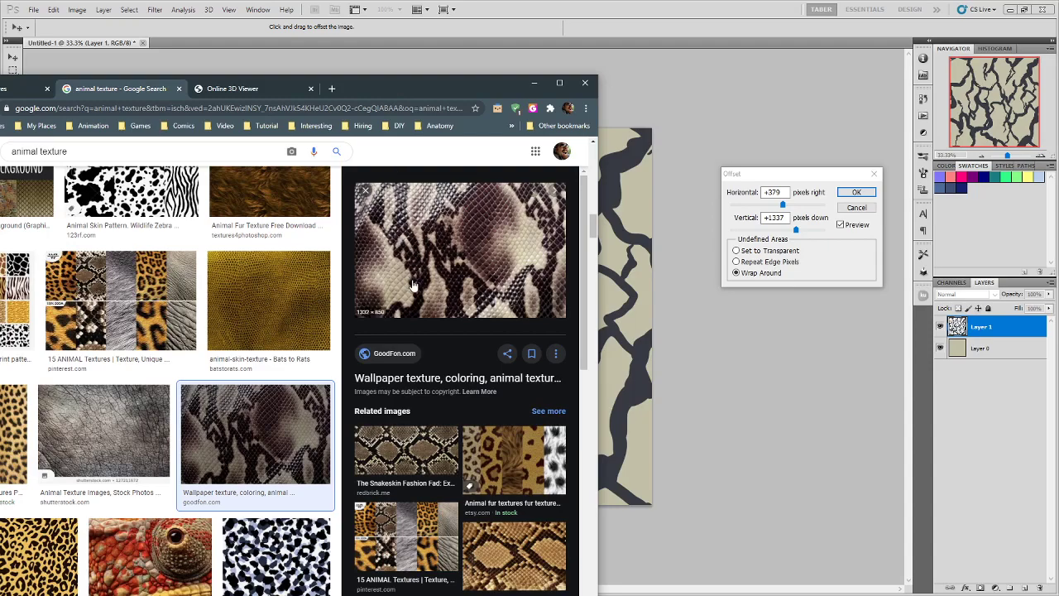
pyautogui.hotkey('alt', 'Tab')
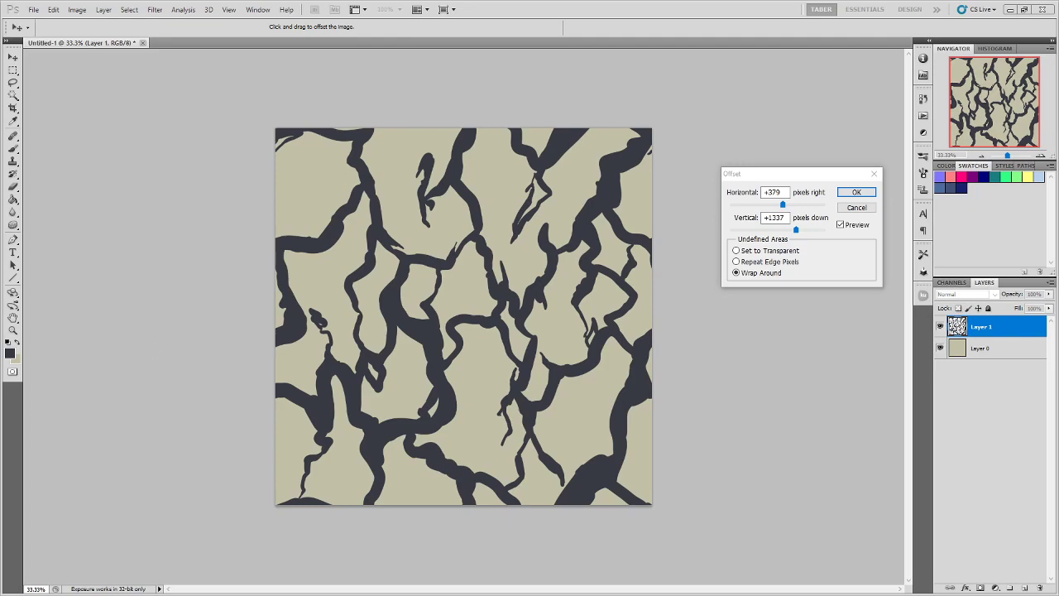
pyautogui.click(856, 191)
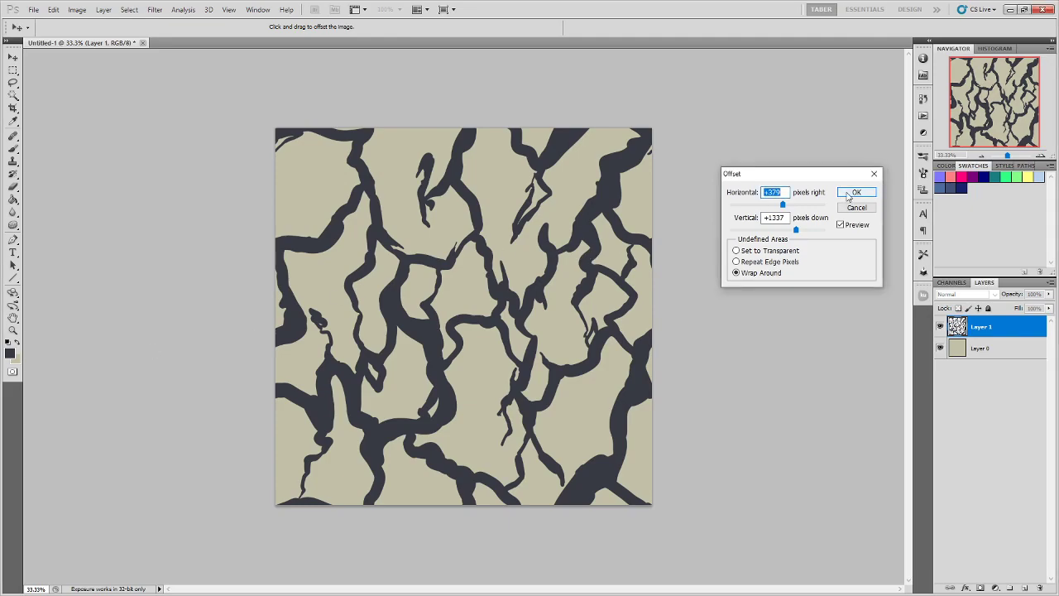
# - Rename the vein layer to "big lines"
pyautogui.doubleClick(988, 328)
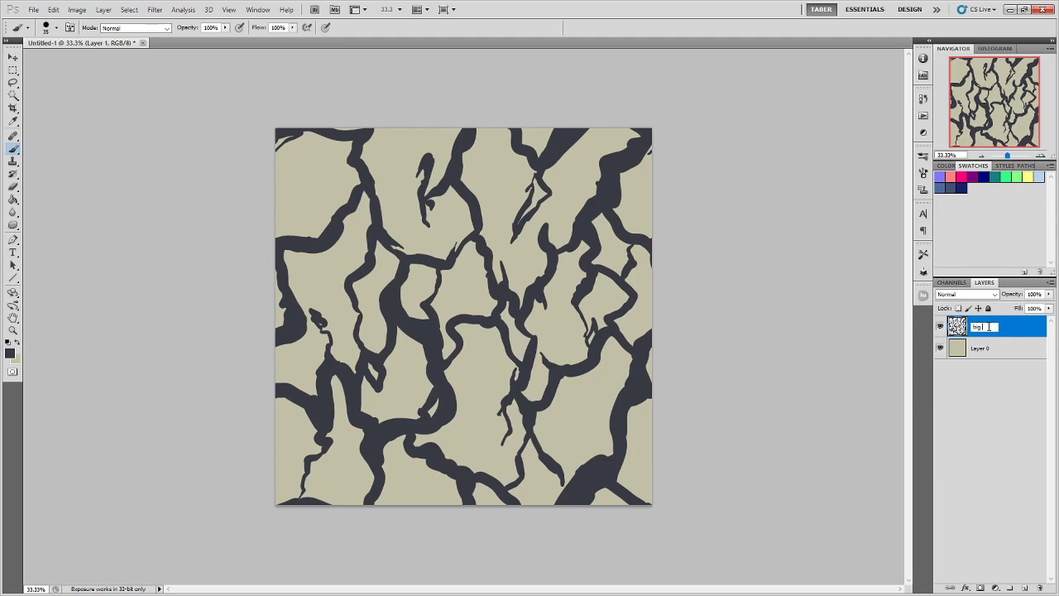
pyautogui.write('big lines')
pyautogui.press('Return')
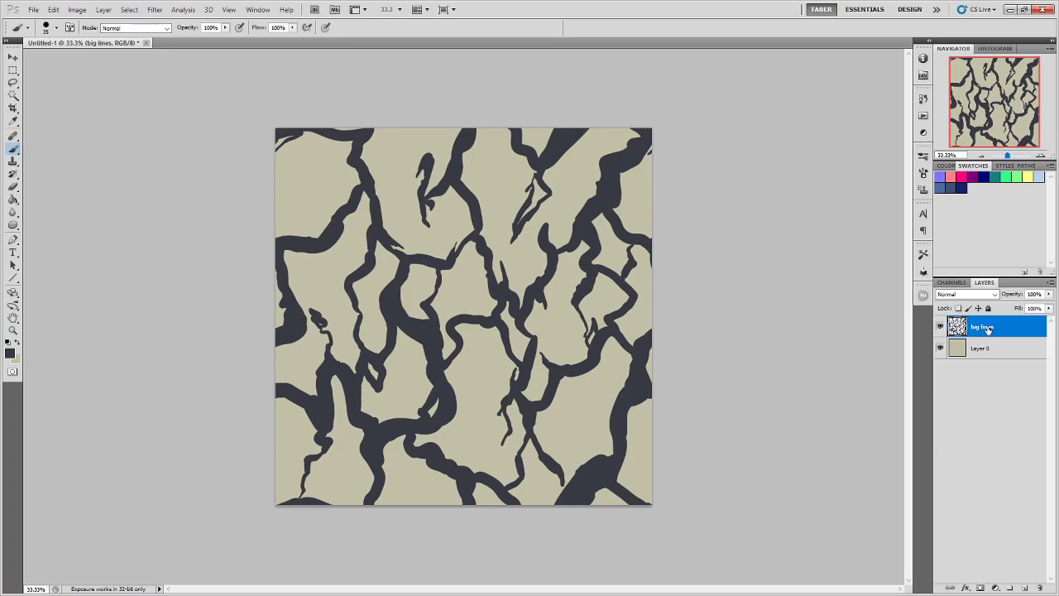
# - Review the snakeskin reference in Chrome, and in Photoshop add a new empty layer between big lines and Layer 0
pyautogui.moveTo(0, 93); pyautogui.dragTo(617, 71)
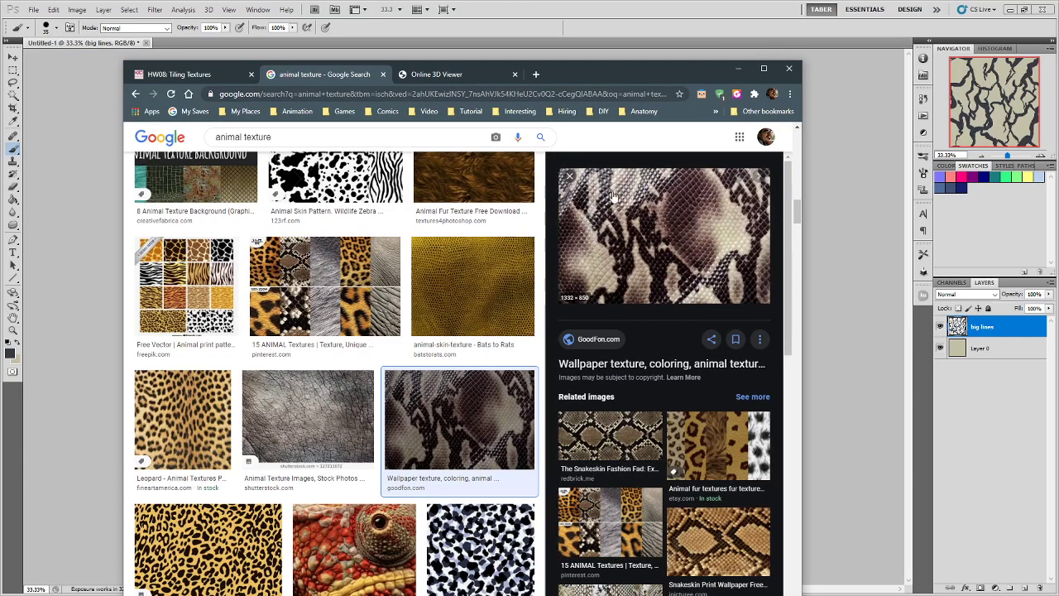
pyautogui.click(740, 68)
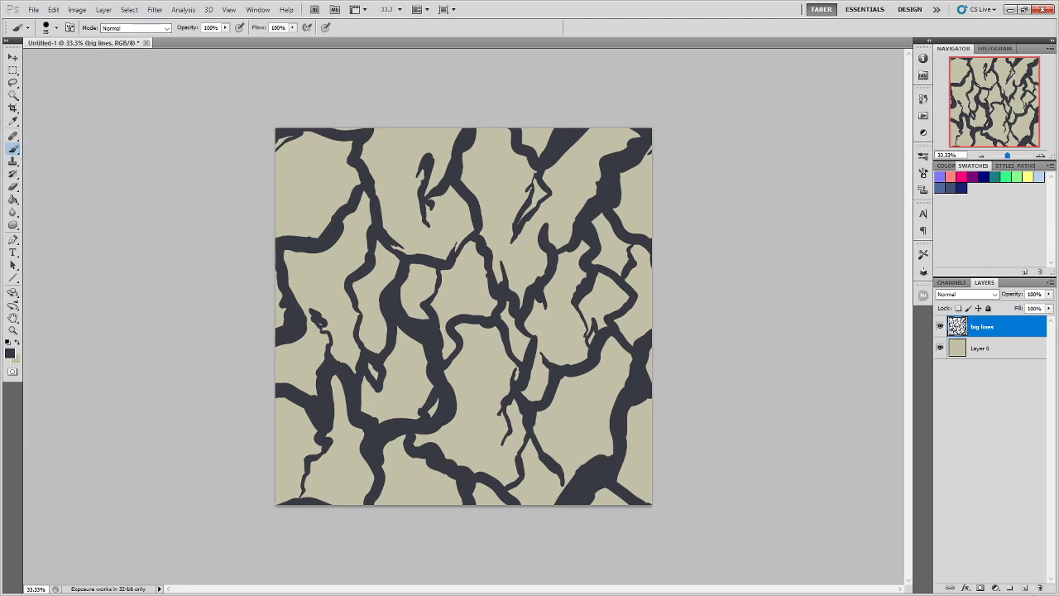
pyautogui.click(1024, 588)
pyautogui.moveTo(998, 329); pyautogui.dragTo(996, 357)
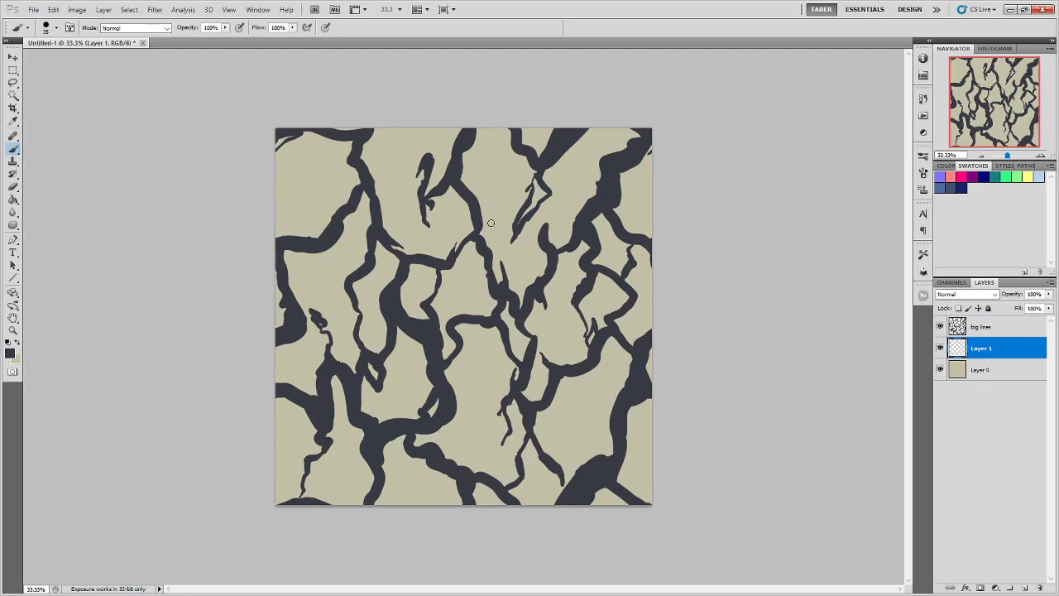
# - Compare the Eraser - Airbrush and Airbrush - Standard tool presets and choose Airbrush - Standard for painting
pyautogui.click(27, 30)
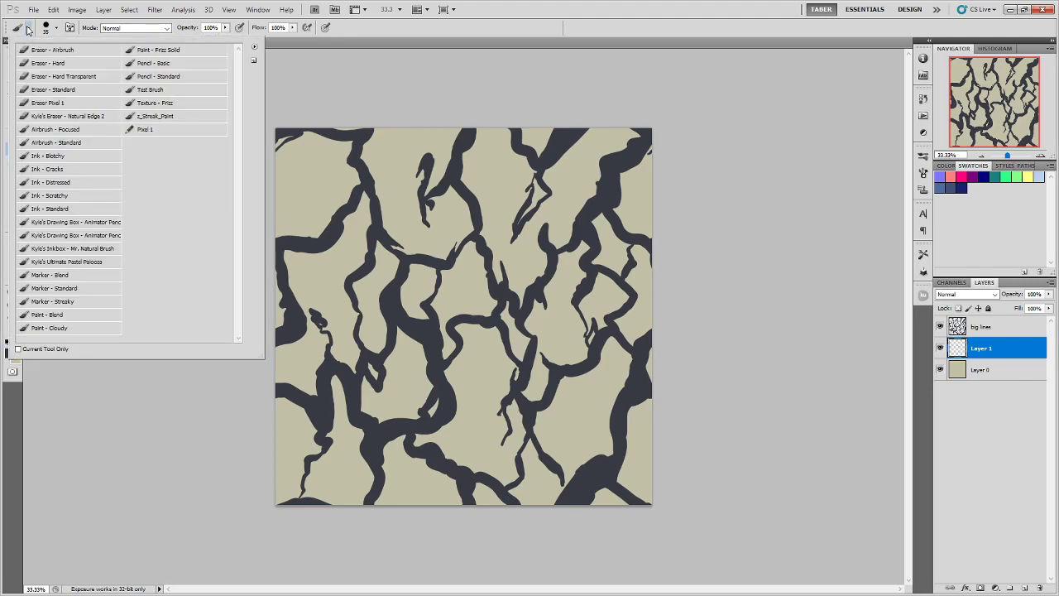
pyautogui.click(91, 143)
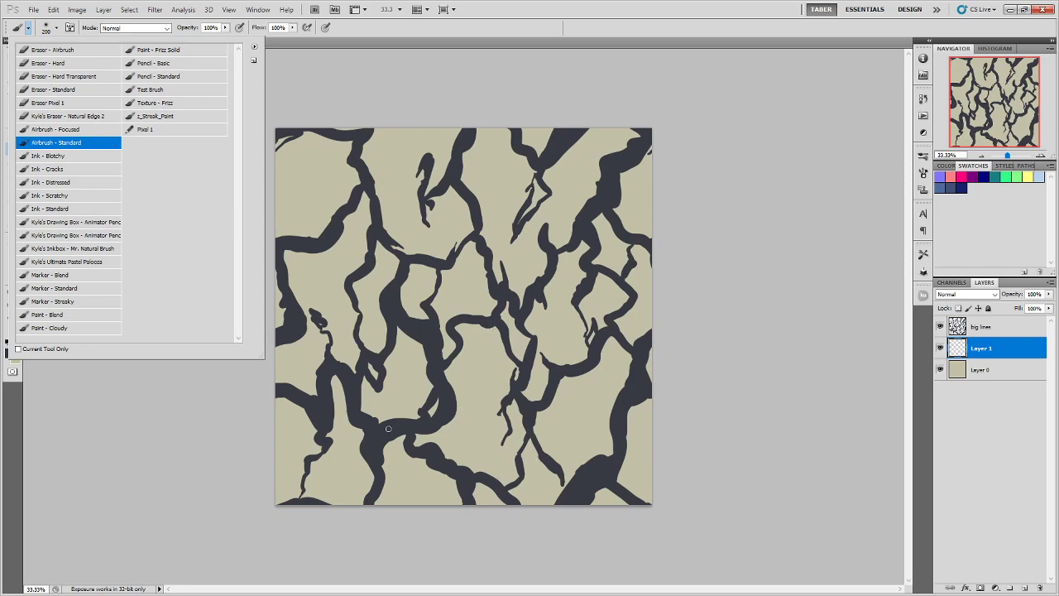
pyautogui.click(84, 52)
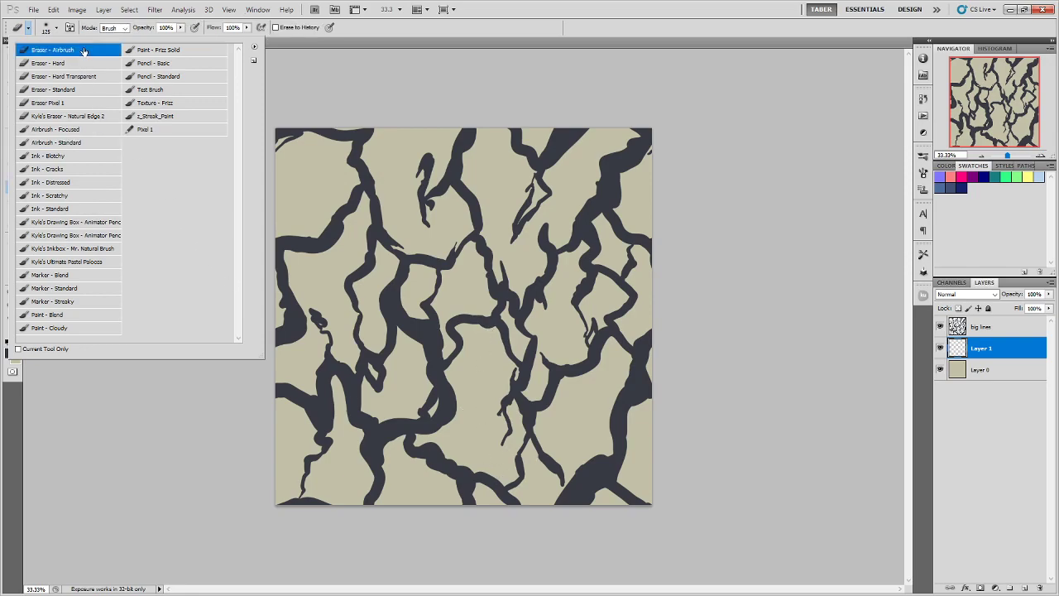
pyautogui.click(87, 143)
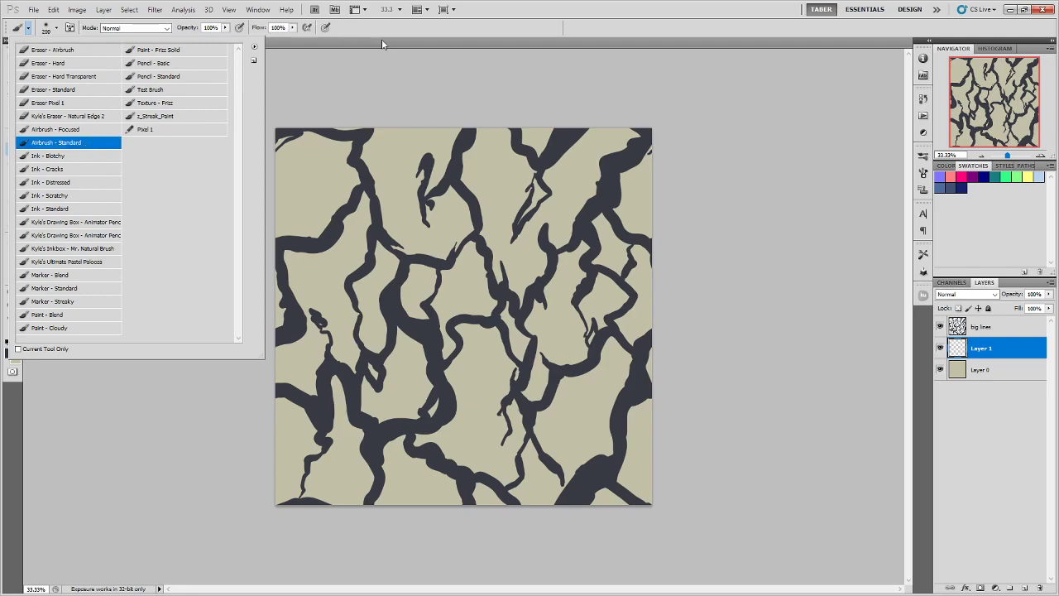
pyautogui.click(81, 52)
pyautogui.click(79, 145)
pyautogui.click(87, 50)
pyautogui.click(84, 144)
pyautogui.click(514, 28)
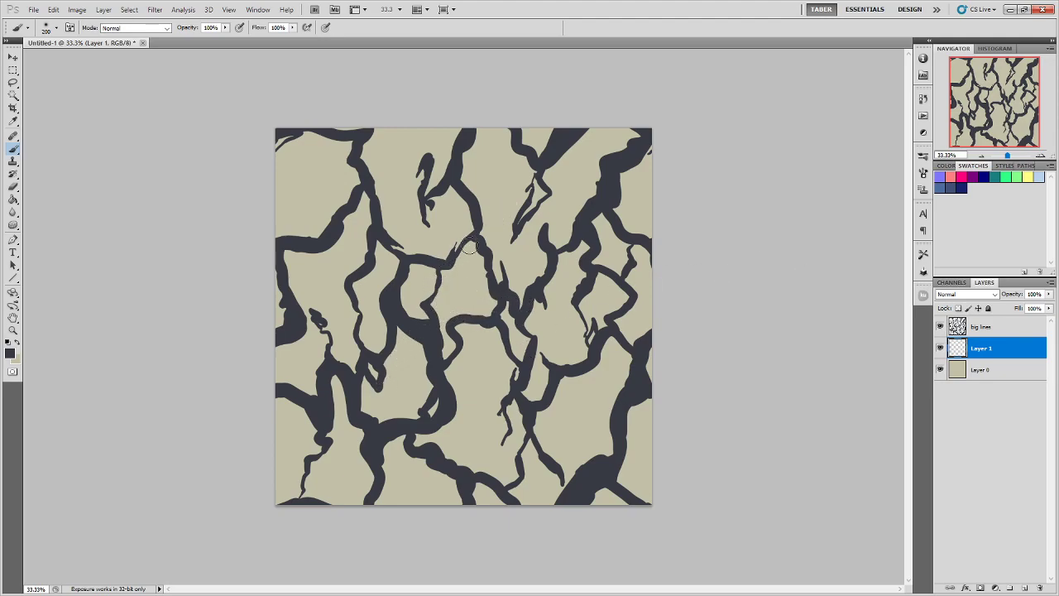
# - Try a diagonal dark airbrush stroke across the middle of Layer 1 with different brush sizes, and undo the test strokes
pyautogui.moveTo(506, 170); pyautogui.dragTo(370, 415)
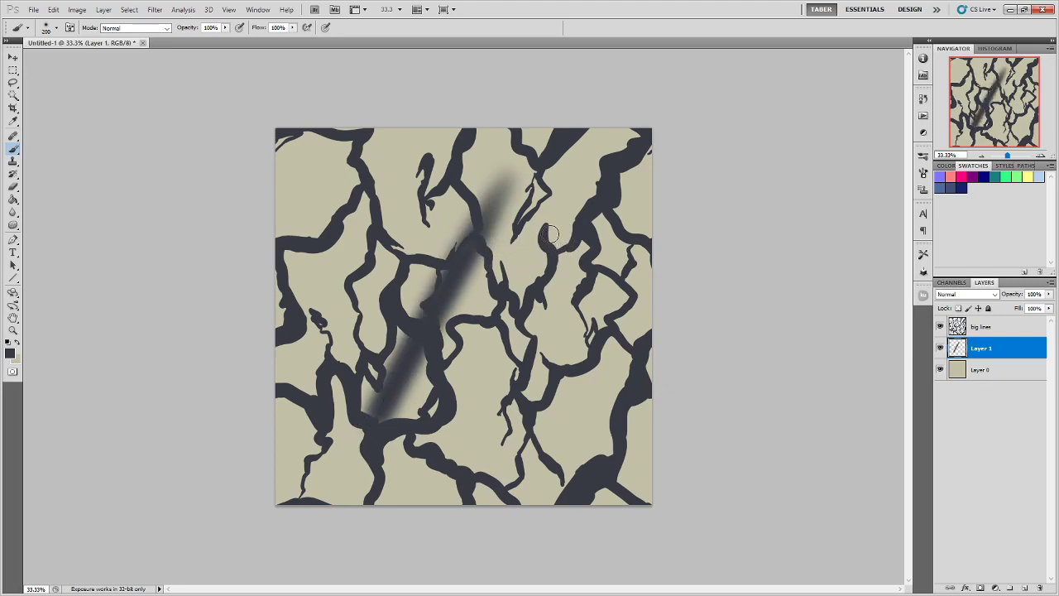
pyautogui.moveTo(508, 199)
pyautogui.mouseDown()
pyautogui.moveTo(409, 388)
pyautogui.moveTo(485, 226)
pyautogui.moveTo(374, 424)
pyautogui.moveTo(396, 428)
pyautogui.moveTo(365, 443)
pyautogui.moveTo(406, 350)
pyautogui.mouseUp()
pyautogui.press(']')
pyautogui.press(']')
pyautogui.press(']')
pyautogui.press(']')
pyautogui.press(']')
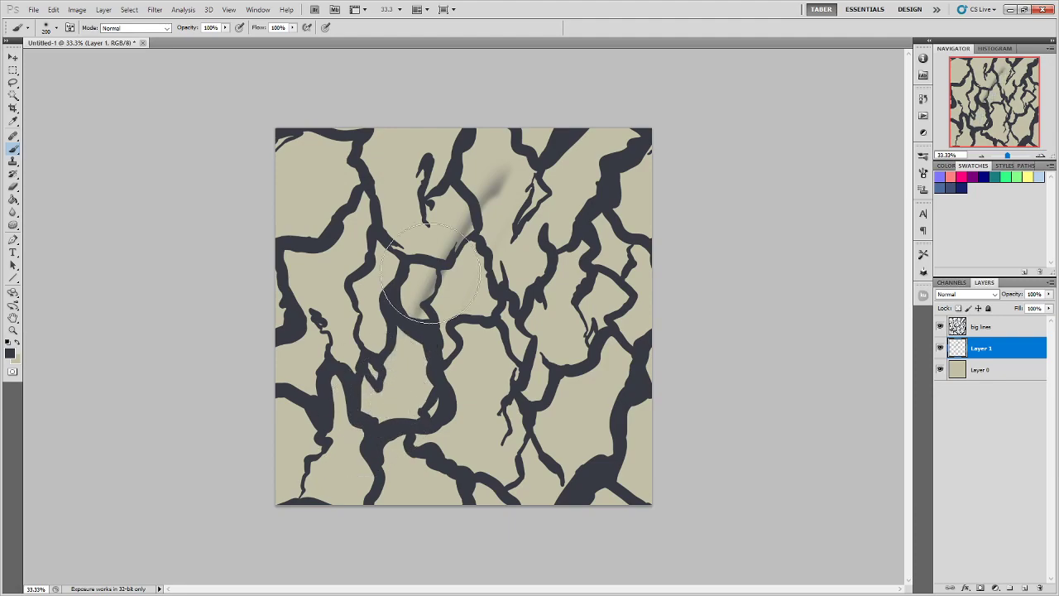
pyautogui.hotkey('ctrl', 'alt', 'z')
pyautogui.hotkey('ctrl', 'alt', 'z')
pyautogui.hotkey('ctrl', 'alt', 'z')
pyautogui.hotkey('ctrl', 'alt', 'z')
pyautogui.press('[')
pyautogui.press('[')
pyautogui.press('[')
pyautogui.hotkey('ctrl', 'alt', 'z')
pyautogui.hotkey('ctrl', 'alt', 'z')
pyautogui.press(']')
pyautogui.press(']')
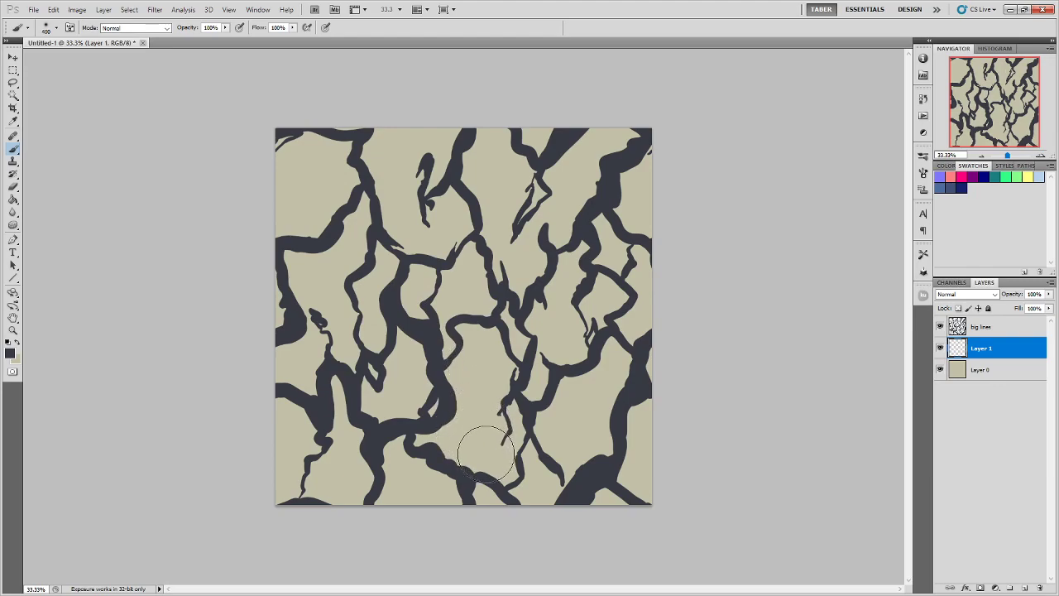
# - Reduce the airbrush size to 250 px, test a soft dark patch in the cell right of centre, and undo it
pyautogui.press('[')
pyautogui.press('[')
pyautogui.press('[')
pyautogui.moveTo(560, 344); pyautogui.dragTo(571, 263)
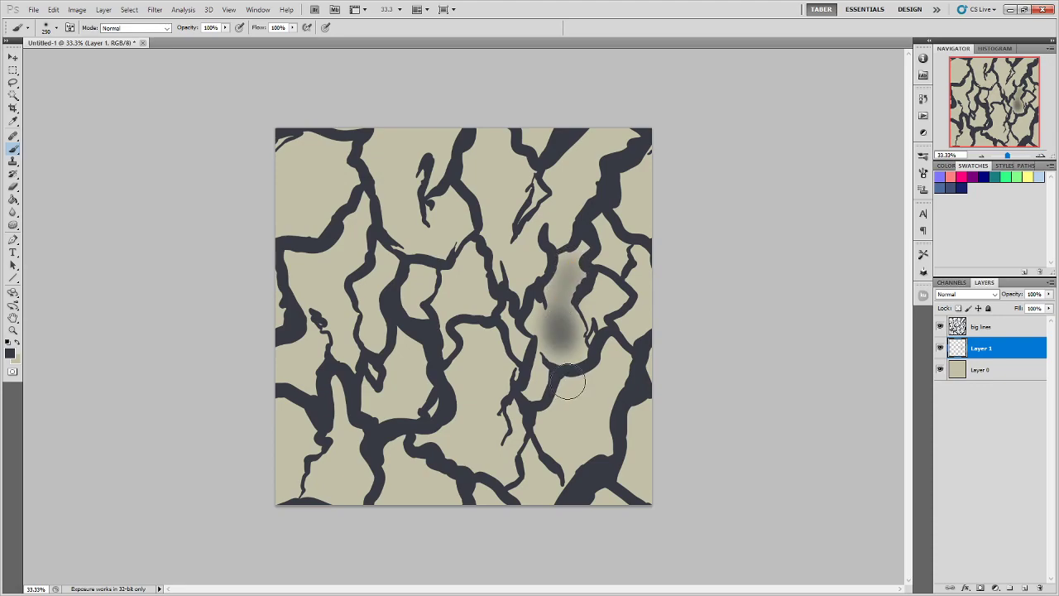
pyautogui.hotkey('ctrl', 'z')
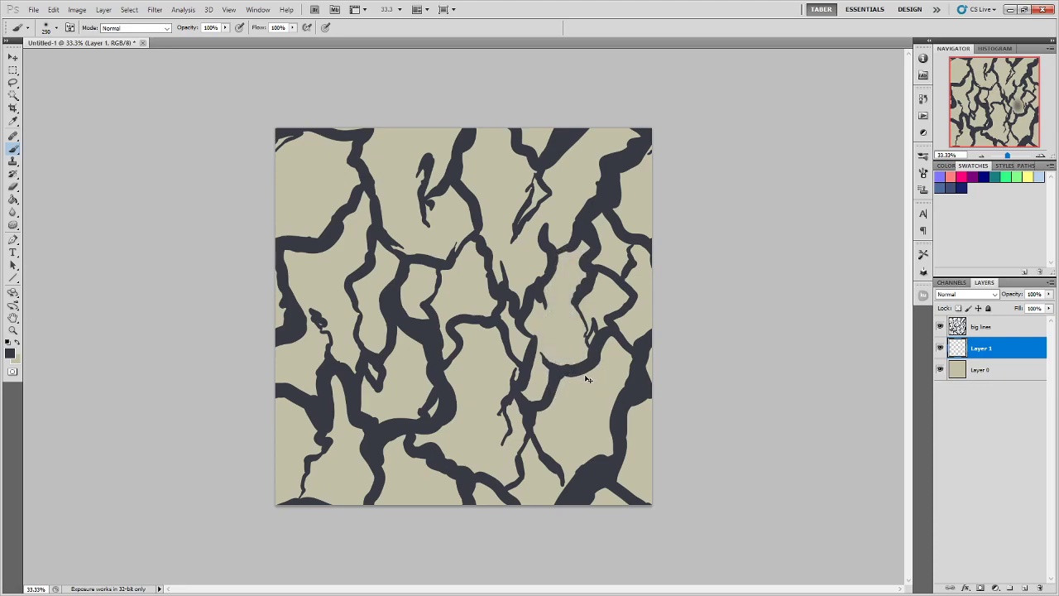
# - Set the foreground color to the muted brown 6a4c36
pyautogui.click(10, 353)
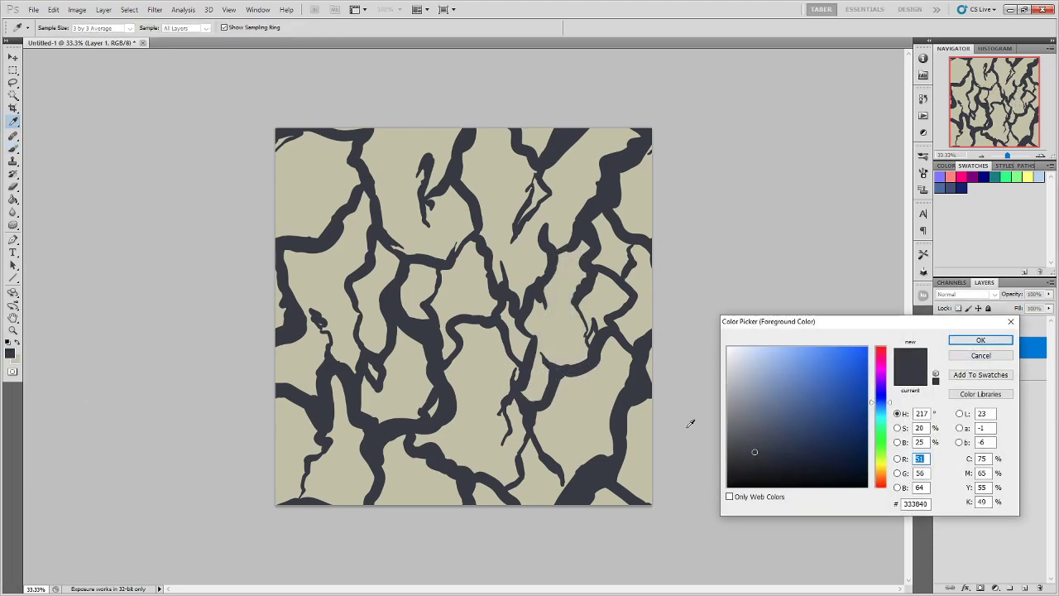
pyautogui.moveTo(888, 434); pyautogui.dragTo(882, 478)
pyautogui.click(776, 443)
pyautogui.click(798, 429)
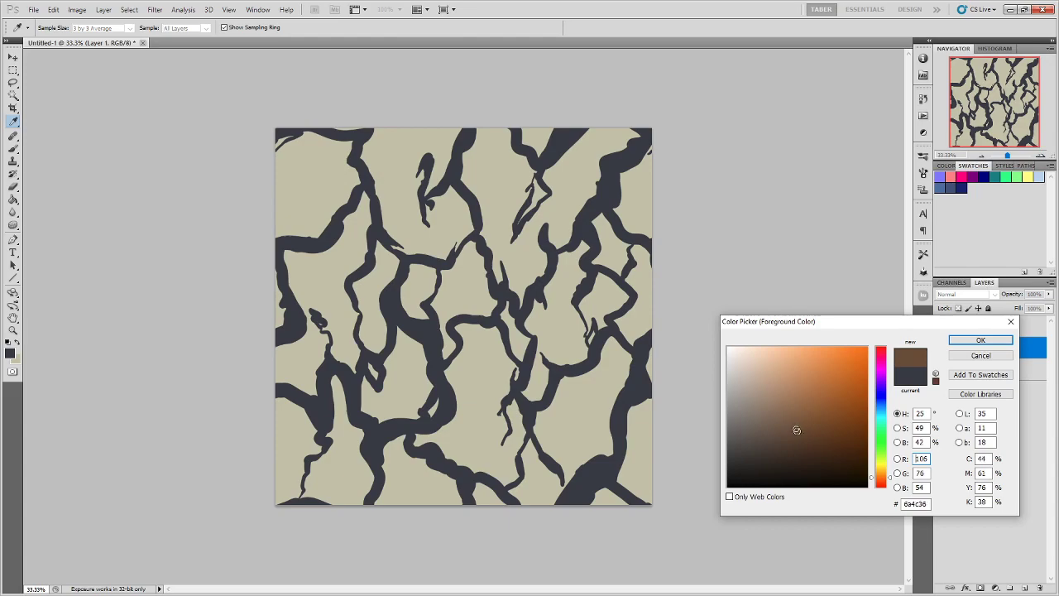
pyautogui.click(979, 340)
# - Airbrush soft brown shading on Layer 1 in the cell right of centre and the tall lower-middle cell, softening the patches' edges
pyautogui.press('b')
pyautogui.moveTo(555, 336)
pyautogui.mouseDown()
pyautogui.moveTo(567, 271)
pyautogui.moveTo(570, 351)
pyautogui.moveTo(550, 333)
pyautogui.moveTo(560, 340)
pyautogui.moveTo(612, 239)
pyautogui.moveTo(590, 317)
pyautogui.moveTo(565, 318)
pyautogui.moveTo(568, 335)
pyautogui.moveTo(577, 329)
pyautogui.moveTo(582, 338)
pyautogui.moveTo(575, 354)
pyautogui.moveTo(586, 343)
pyautogui.moveTo(584, 360)
pyautogui.moveTo(587, 313)
pyautogui.moveTo(576, 372)
pyautogui.moveTo(589, 310)
pyautogui.moveTo(576, 350)
pyautogui.moveTo(582, 316)
pyautogui.moveTo(578, 343)
pyautogui.moveTo(550, 371)
pyautogui.moveTo(533, 318)
pyautogui.moveTo(553, 379)
pyautogui.moveTo(546, 287)
pyautogui.moveTo(531, 309)
pyautogui.moveTo(576, 234)
pyautogui.moveTo(585, 318)
pyautogui.moveTo(593, 280)
pyautogui.moveTo(587, 335)
pyautogui.moveTo(532, 298)
pyautogui.moveTo(543, 293)
pyautogui.moveTo(536, 319)
pyautogui.mouseUp()
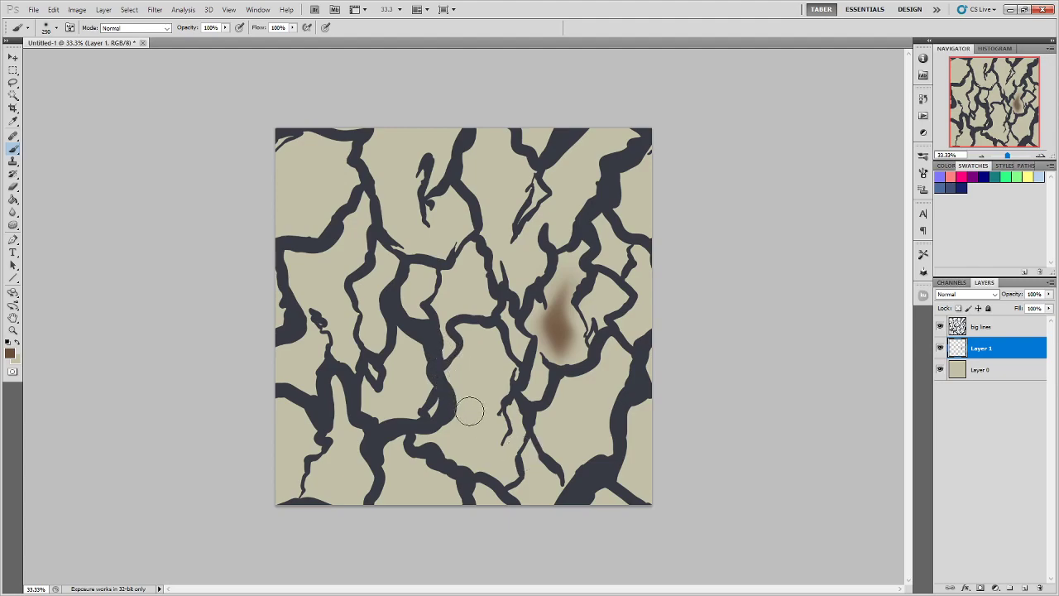
pyautogui.moveTo(460, 449)
pyautogui.mouseDown()
pyautogui.moveTo(465, 332)
pyautogui.moveTo(493, 360)
pyautogui.moveTo(466, 393)
pyautogui.moveTo(464, 455)
pyautogui.moveTo(483, 457)
pyautogui.moveTo(455, 420)
pyautogui.mouseUp()
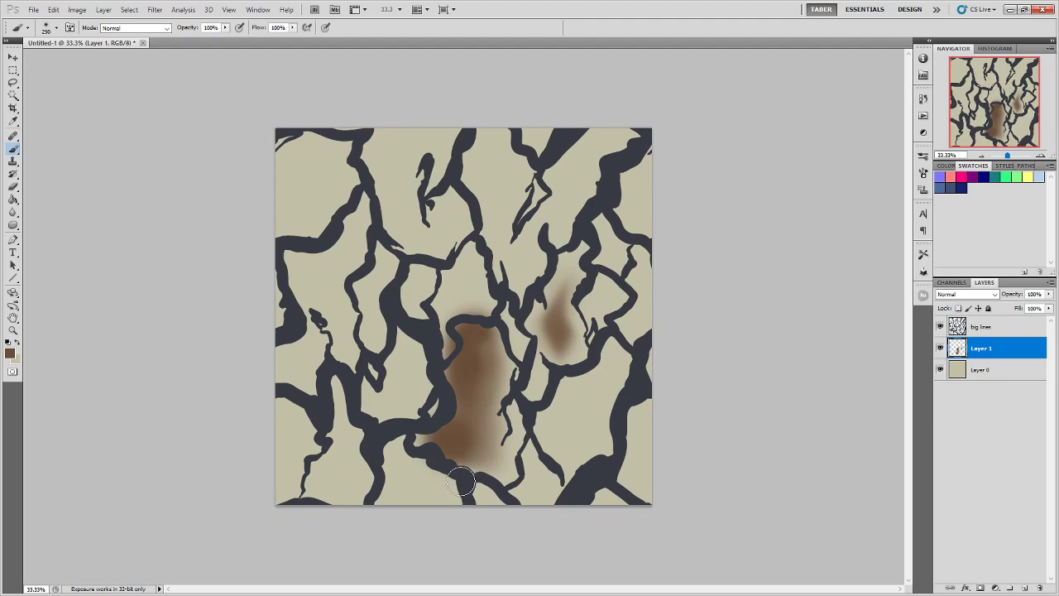
pyautogui.moveTo(447, 462)
pyautogui.mouseDown()
pyautogui.moveTo(421, 439)
pyautogui.moveTo(431, 450)
pyautogui.moveTo(439, 417)
pyautogui.moveTo(433, 448)
pyautogui.moveTo(451, 412)
pyautogui.moveTo(442, 365)
pyautogui.moveTo(456, 348)
pyautogui.moveTo(453, 332)
pyautogui.moveTo(474, 320)
pyautogui.moveTo(445, 330)
pyautogui.moveTo(447, 297)
pyautogui.moveTo(497, 320)
pyautogui.moveTo(495, 306)
pyautogui.moveTo(484, 318)
pyautogui.moveTo(474, 308)
pyautogui.moveTo(495, 317)
pyautogui.moveTo(520, 376)
pyautogui.moveTo(503, 332)
pyautogui.moveTo(508, 377)
pyautogui.moveTo(501, 359)
pyautogui.moveTo(535, 406)
pyautogui.moveTo(507, 392)
pyautogui.moveTo(512, 457)
pyautogui.moveTo(489, 445)
pyautogui.moveTo(514, 461)
pyautogui.moveTo(472, 454)
pyautogui.moveTo(515, 373)
pyautogui.moveTo(471, 436)
pyautogui.moveTo(485, 380)
pyautogui.moveTo(519, 474)
pyautogui.moveTo(487, 324)
pyautogui.moveTo(470, 456)
pyautogui.moveTo(499, 421)
pyautogui.moveTo(470, 414)
pyautogui.moveTo(561, 413)
pyautogui.moveTo(558, 425)
pyautogui.moveTo(436, 399)
pyautogui.moveTo(483, 421)
pyautogui.moveTo(453, 408)
pyautogui.moveTo(429, 450)
pyautogui.mouseUp()
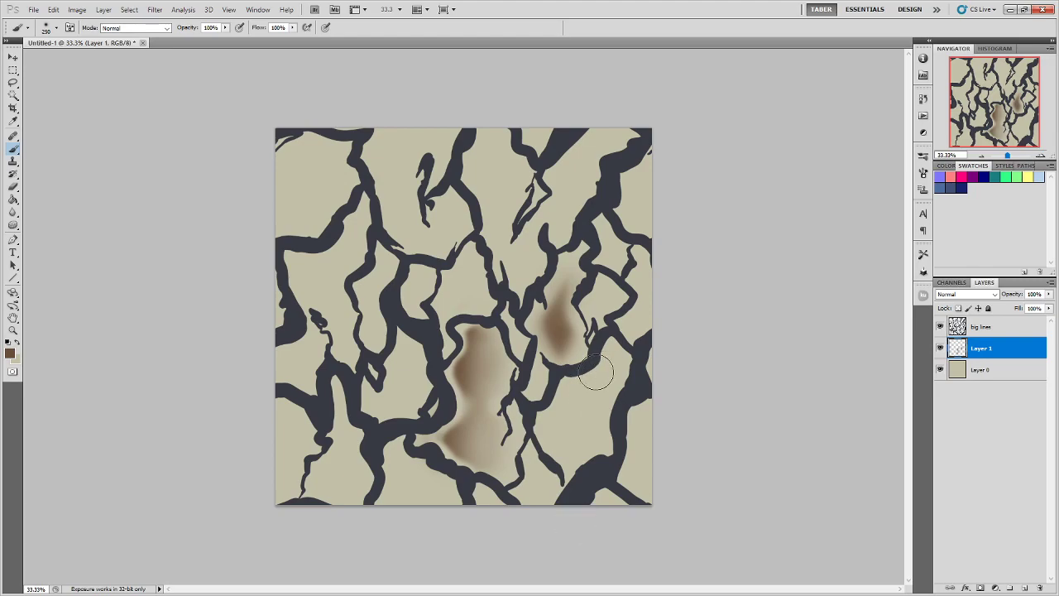
# - Try airbrushing a brown spot in the small cell above the tall shaded one, and undo it
pyautogui.click(462, 287)
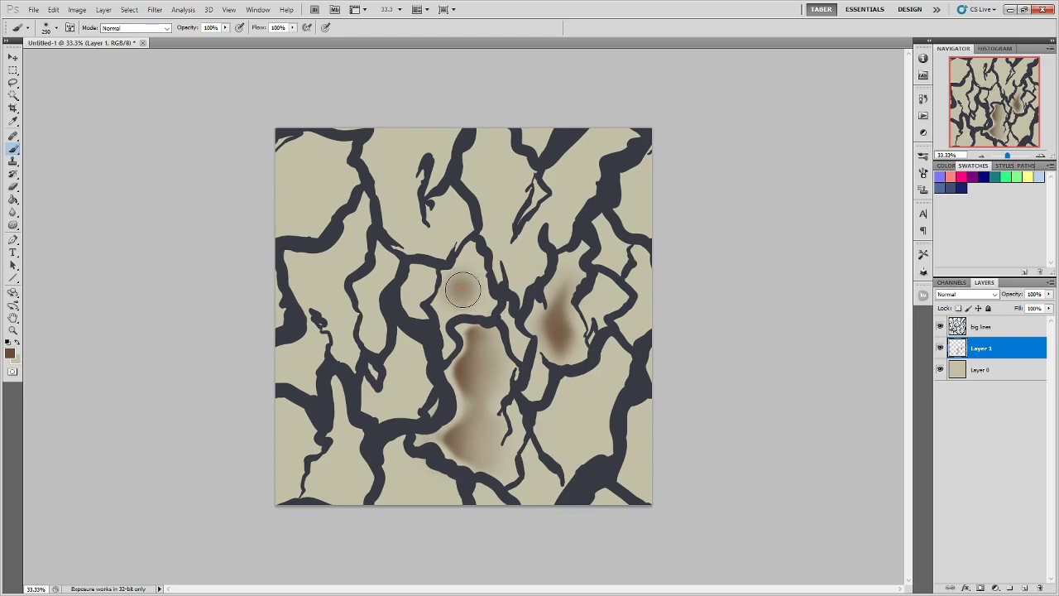
pyautogui.moveTo(463, 287); pyautogui.dragTo(453, 289)
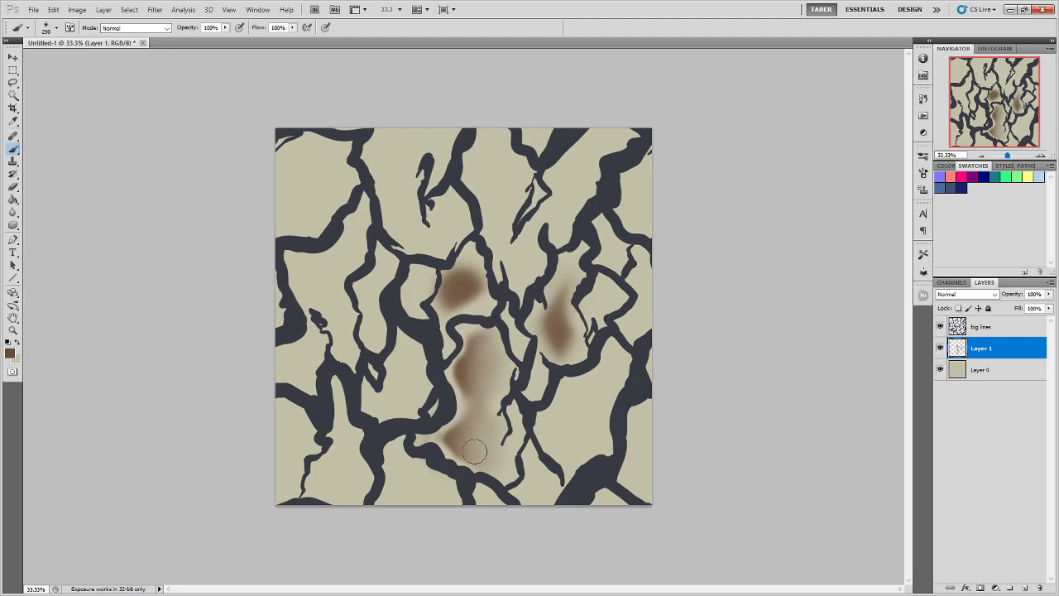
pyautogui.hotkey('ctrl', 'z')
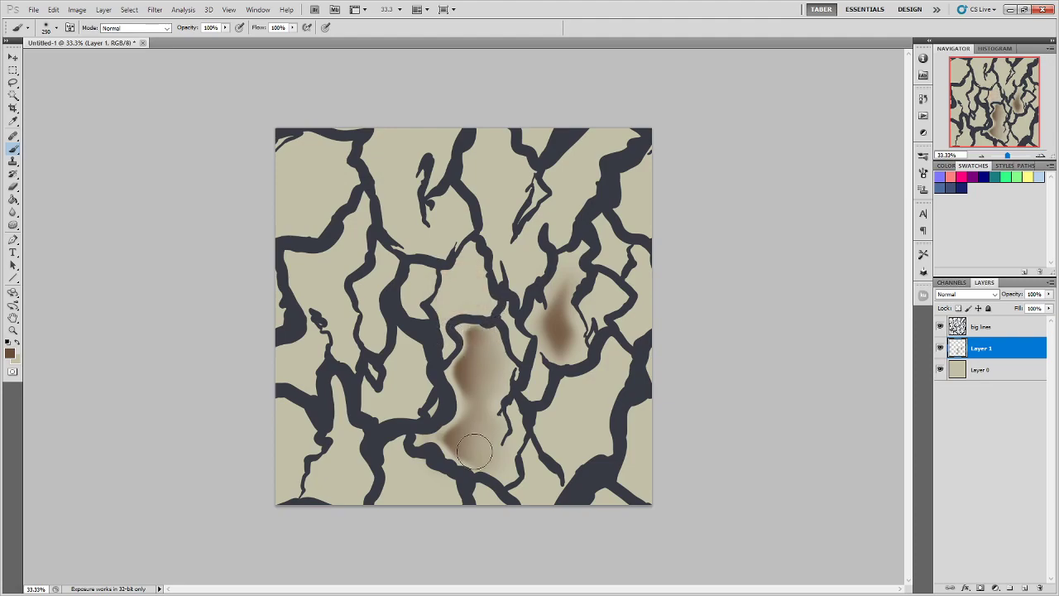
# - Paint a tapered brown patch in the small central cell on a new layer and merge it down into Layer 1
pyautogui.click(1023, 587)
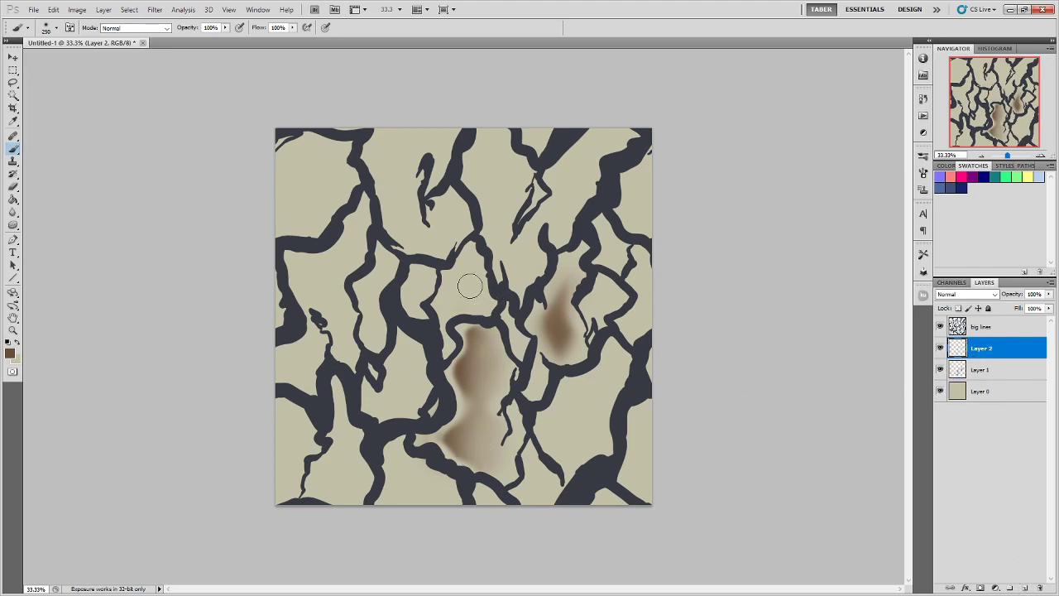
pyautogui.moveTo(467, 277)
pyautogui.mouseDown()
pyautogui.moveTo(461, 304)
pyautogui.moveTo(447, 285)
pyautogui.moveTo(478, 303)
pyautogui.mouseUp()
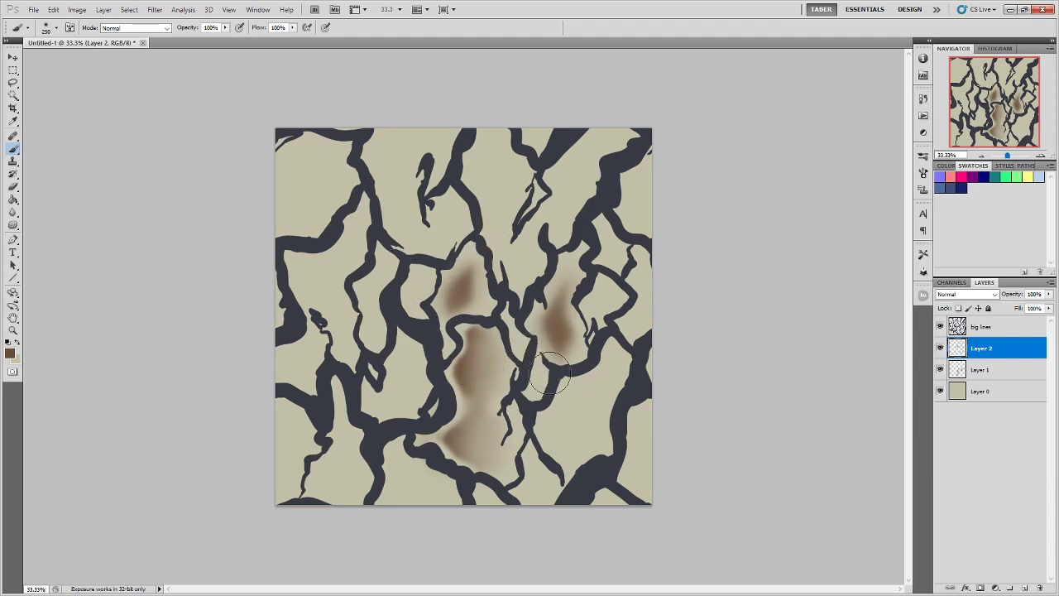
pyautogui.hotkey('ctrl', 'e')
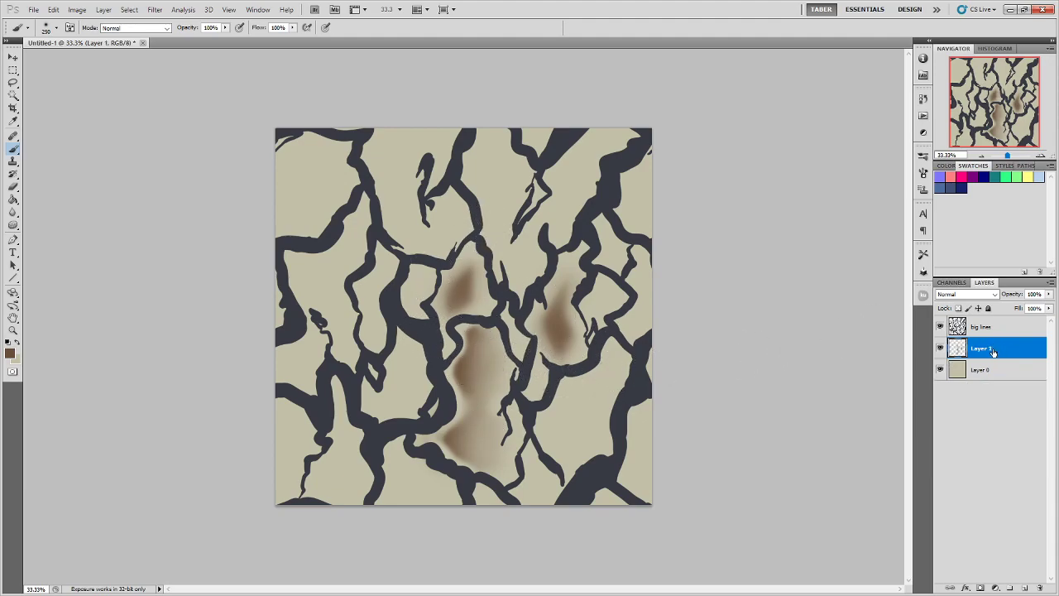
# - Add a new layer above Layer 1 and airbrush brown patches in the large lower-right cell and the left-hand cell
pyautogui.click(1024, 586)
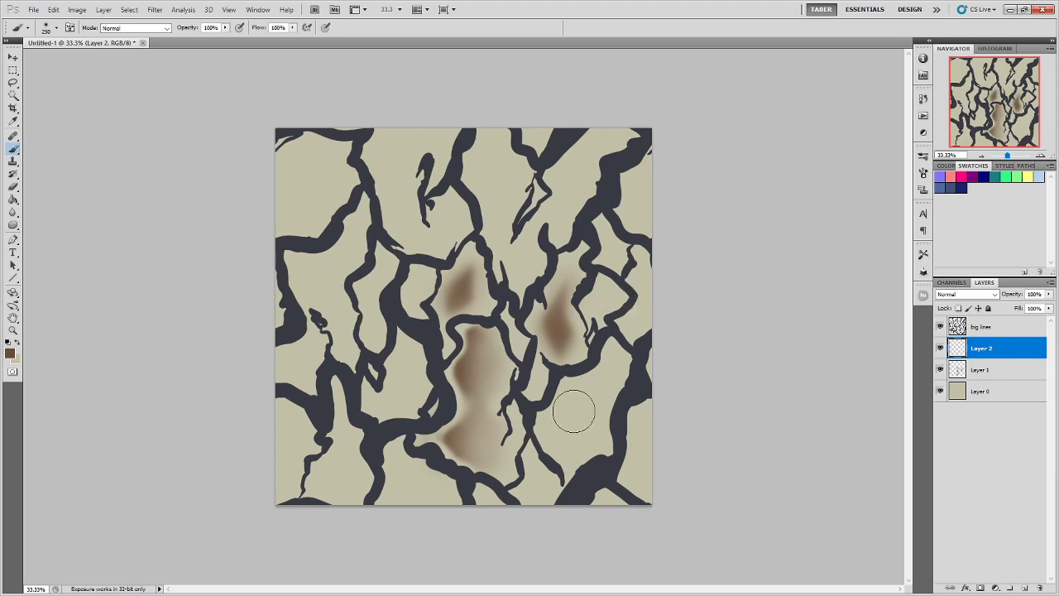
pyautogui.moveTo(572, 426)
pyautogui.mouseDown()
pyautogui.moveTo(583, 413)
pyautogui.moveTo(573, 403)
pyautogui.mouseUp()
pyautogui.moveTo(339, 335)
pyautogui.mouseDown()
pyautogui.moveTo(313, 273)
pyautogui.moveTo(335, 253)
pyautogui.mouseUp()
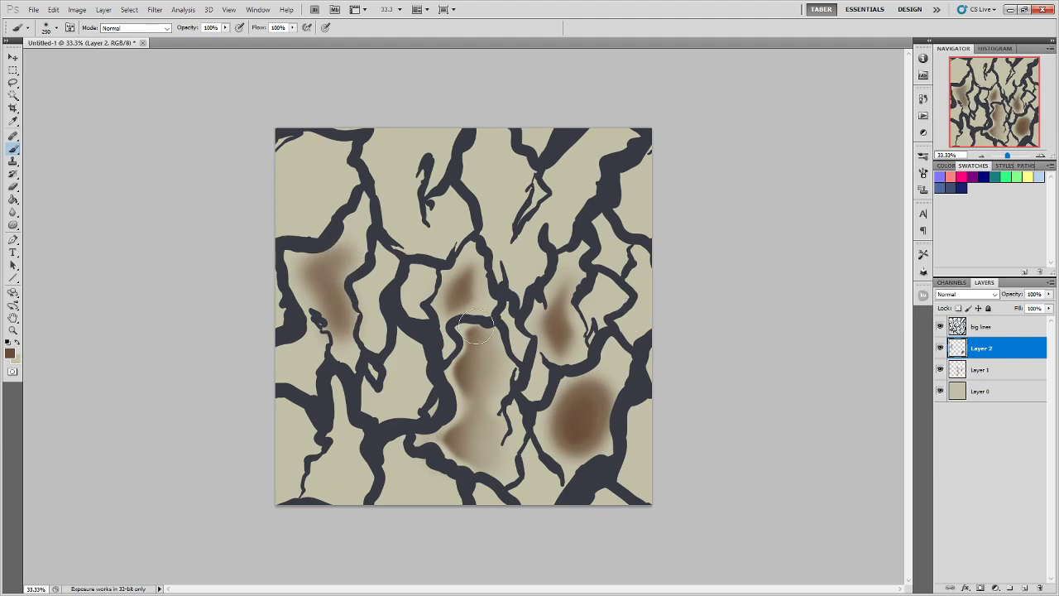
# - Airbrush a brown patch in the cell left of the tall lower-middle cell and trim the left-hand cell's patch into a narrower shape
pyautogui.moveTo(390, 387)
pyautogui.mouseDown()
pyautogui.moveTo(407, 359)
pyautogui.moveTo(397, 397)
pyautogui.mouseUp()
pyautogui.moveTo(488, 339); pyautogui.dragTo(481, 372)
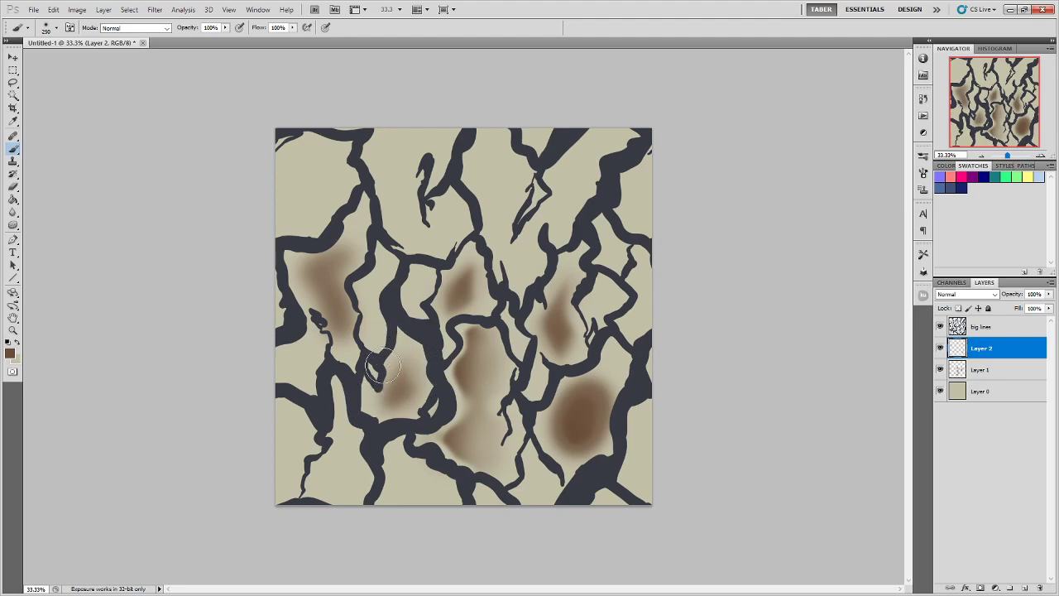
pyautogui.moveTo(358, 293)
pyautogui.mouseDown()
pyautogui.moveTo(355, 343)
pyautogui.moveTo(321, 340)
pyautogui.moveTo(292, 263)
pyautogui.moveTo(313, 243)
pyautogui.mouseUp()
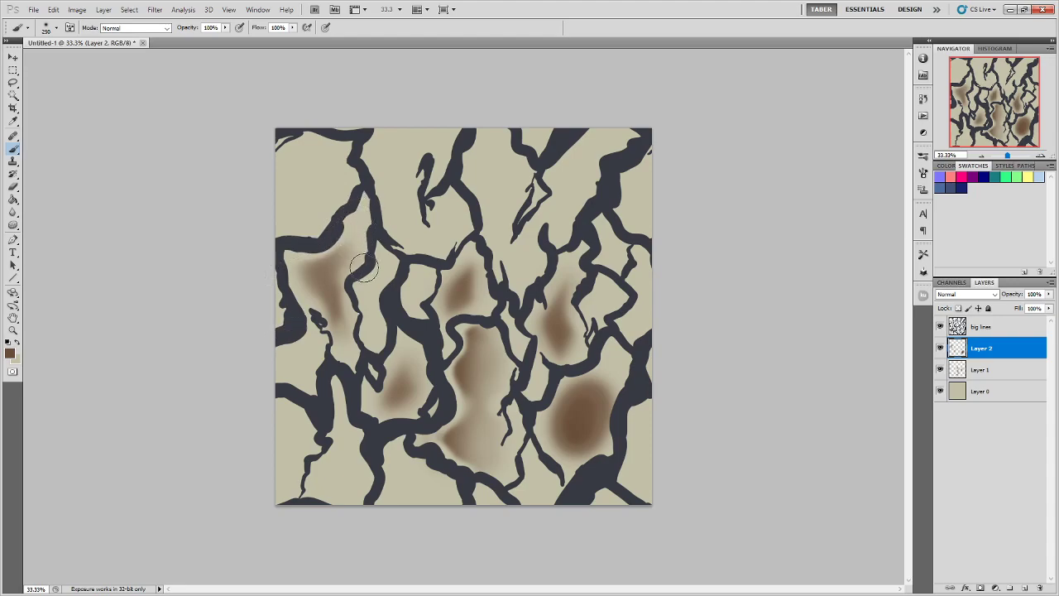
# - Extend the large lower-right cell's brown patch toward its upper corner and fade its edges, reducing the brush size to 175
pyautogui.moveTo(571, 421)
pyautogui.mouseDown()
pyautogui.moveTo(553, 436)
pyautogui.moveTo(574, 428)
pyautogui.moveTo(551, 431)
pyautogui.moveTo(611, 372)
pyautogui.mouseUp()
pyautogui.press('[')
pyautogui.press('[')
pyautogui.press('[')
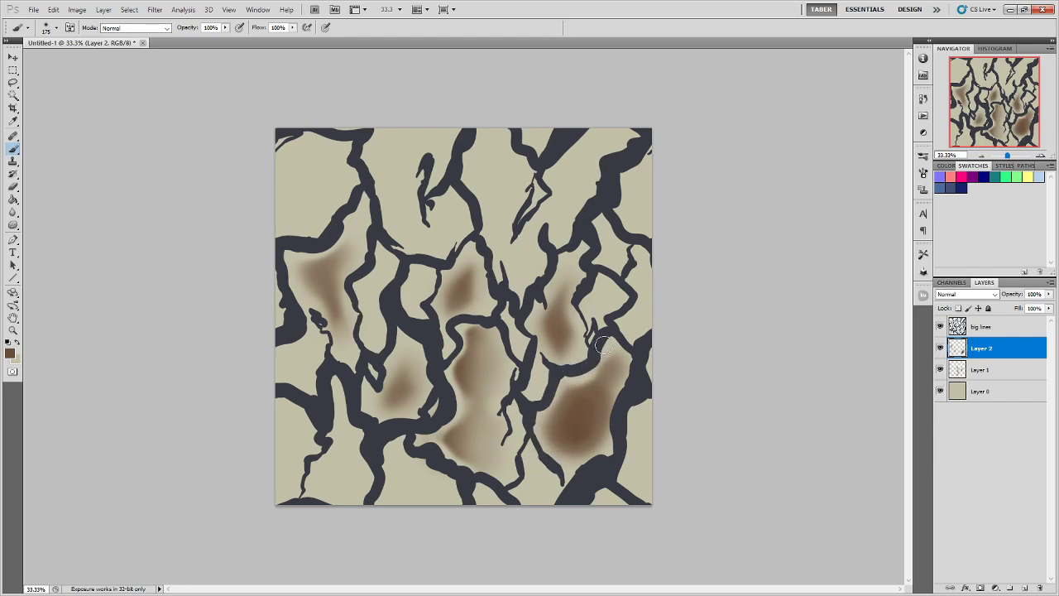
pyautogui.moveTo(627, 376)
pyautogui.mouseDown()
pyautogui.moveTo(633, 384)
pyautogui.moveTo(608, 380)
pyautogui.moveTo(599, 434)
pyautogui.moveTo(571, 455)
pyautogui.mouseUp()
pyautogui.hotkey('ctrl', 'alt', 'z')
pyautogui.hotkey('ctrl', 'alt', 'z')
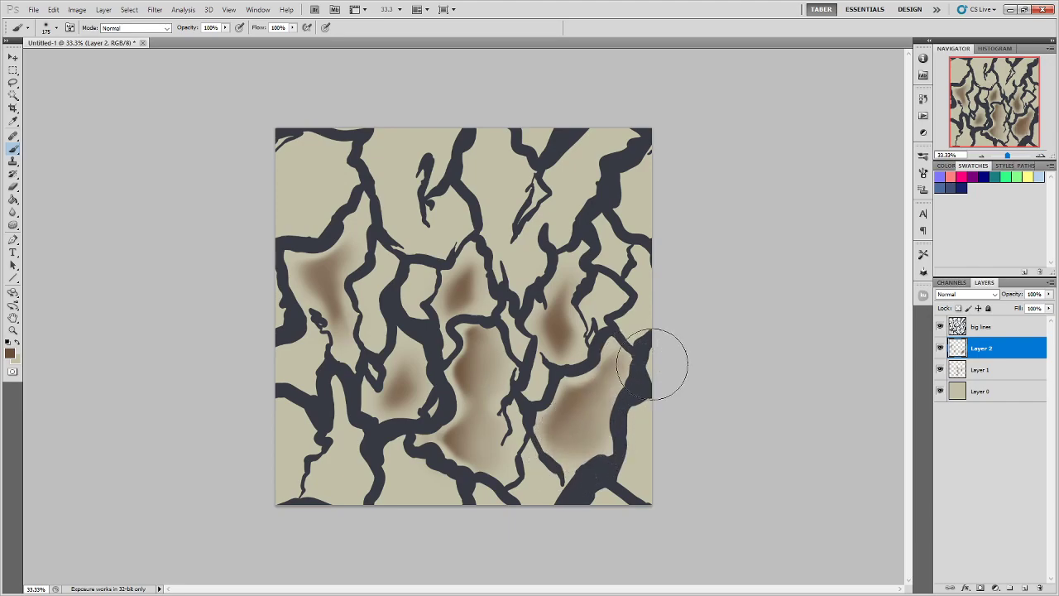
pyautogui.moveTo(633, 358)
pyautogui.mouseDown()
pyautogui.moveTo(667, 420)
pyautogui.moveTo(599, 402)
pyautogui.moveTo(597, 442)
pyautogui.mouseUp()
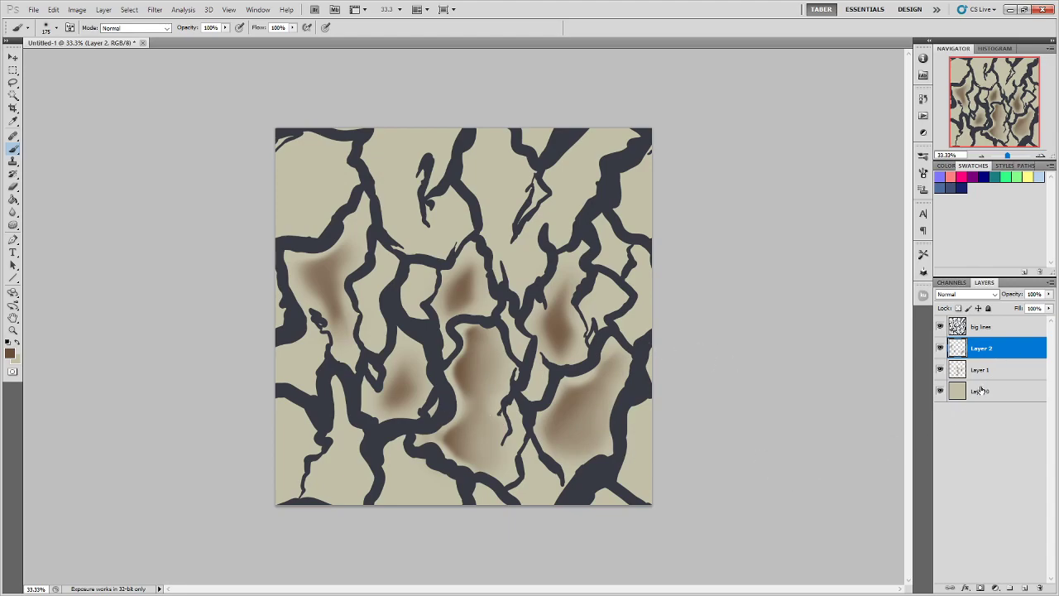
# - Merge Layer 2 down into Layer 1 and toggle the merged layer's visibility to compare the texture with and without shading
pyautogui.hotkey('ctrl', 'e')
pyautogui.click(939, 348)
pyautogui.click(940, 349)
pyautogui.click(940, 348)
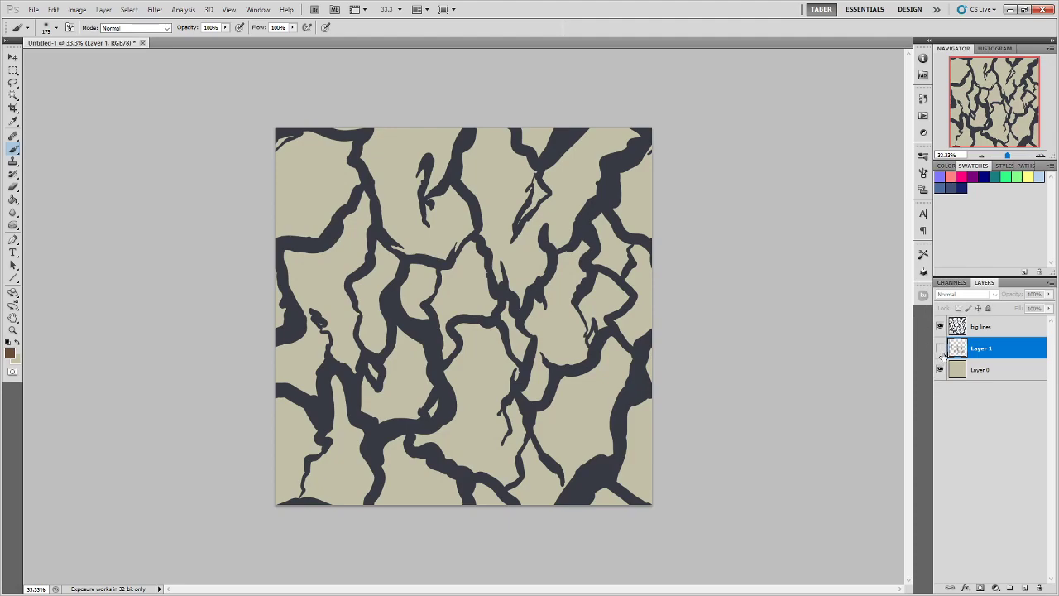
pyautogui.click(939, 348)
# - Add a new layer above Layer 1 and airbrush brown patches in the unshaded upper cells and the lower-left cell
pyautogui.click(1023, 588)
pyautogui.moveTo(530, 256)
pyautogui.mouseDown()
pyautogui.moveTo(505, 272)
pyautogui.moveTo(495, 150)
pyautogui.moveTo(495, 210)
pyautogui.moveTo(485, 158)
pyautogui.moveTo(480, 179)
pyautogui.moveTo(530, 176)
pyautogui.moveTo(507, 178)
pyautogui.moveTo(439, 240)
pyautogui.moveTo(454, 204)
pyautogui.moveTo(443, 233)
pyautogui.moveTo(447, 218)
pyautogui.moveTo(424, 235)
pyautogui.moveTo(402, 210)
pyautogui.moveTo(399, 226)
pyautogui.moveTo(401, 178)
pyautogui.mouseUp()
pyautogui.moveTo(308, 213)
pyautogui.mouseDown()
pyautogui.moveTo(313, 165)
pyautogui.moveTo(297, 168)
pyautogui.moveTo(304, 208)
pyautogui.moveTo(327, 198)
pyautogui.mouseUp()
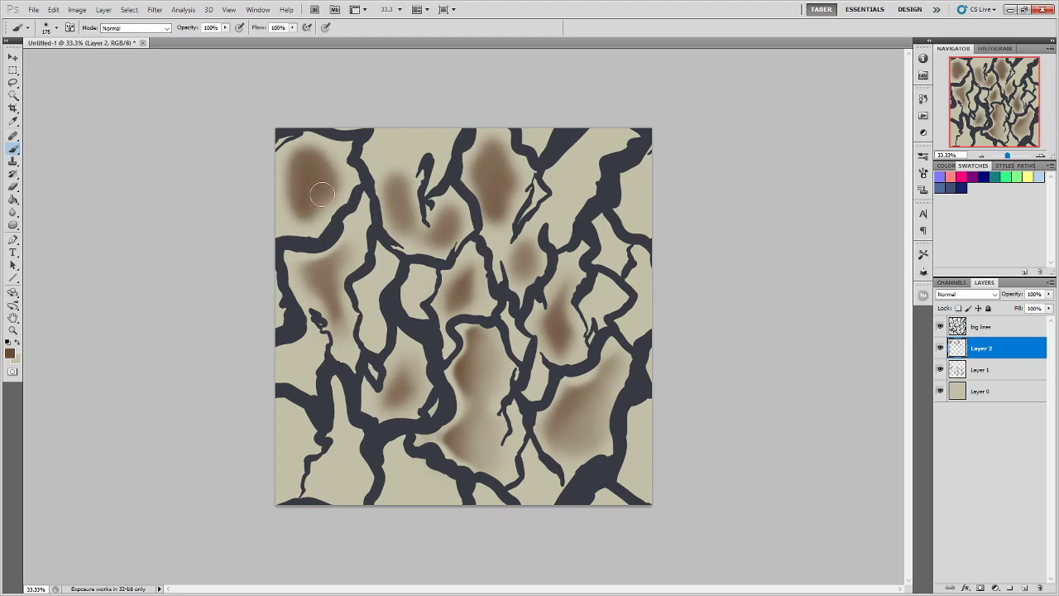
pyautogui.moveTo(331, 485)
pyautogui.mouseDown()
pyautogui.moveTo(344, 453)
pyautogui.moveTo(336, 474)
pyautogui.moveTo(406, 482)
pyautogui.mouseUp()
pyautogui.hotkey('ctrl', 'z')
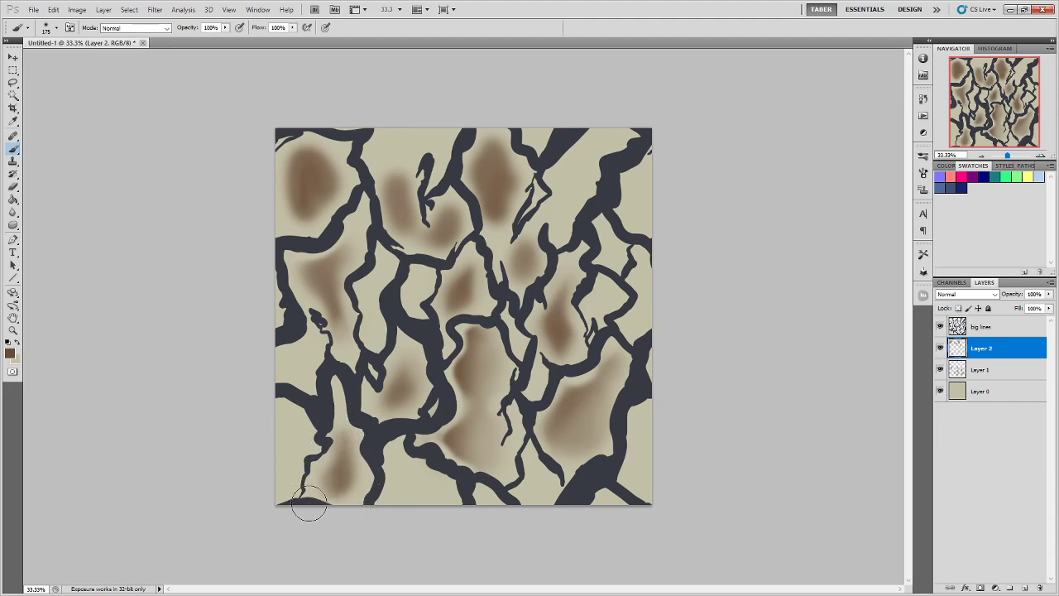
# - Lighten and soften the edges of the brown patches in the top-left, upper-middle and top-centre cells
pyautogui.moveTo(315, 223)
pyautogui.mouseDown()
pyautogui.moveTo(340, 181)
pyautogui.moveTo(334, 160)
pyautogui.moveTo(303, 172)
pyautogui.moveTo(331, 187)
pyautogui.moveTo(303, 147)
pyautogui.moveTo(316, 216)
pyautogui.moveTo(336, 198)
pyautogui.moveTo(322, 220)
pyautogui.moveTo(318, 144)
pyautogui.mouseUp()
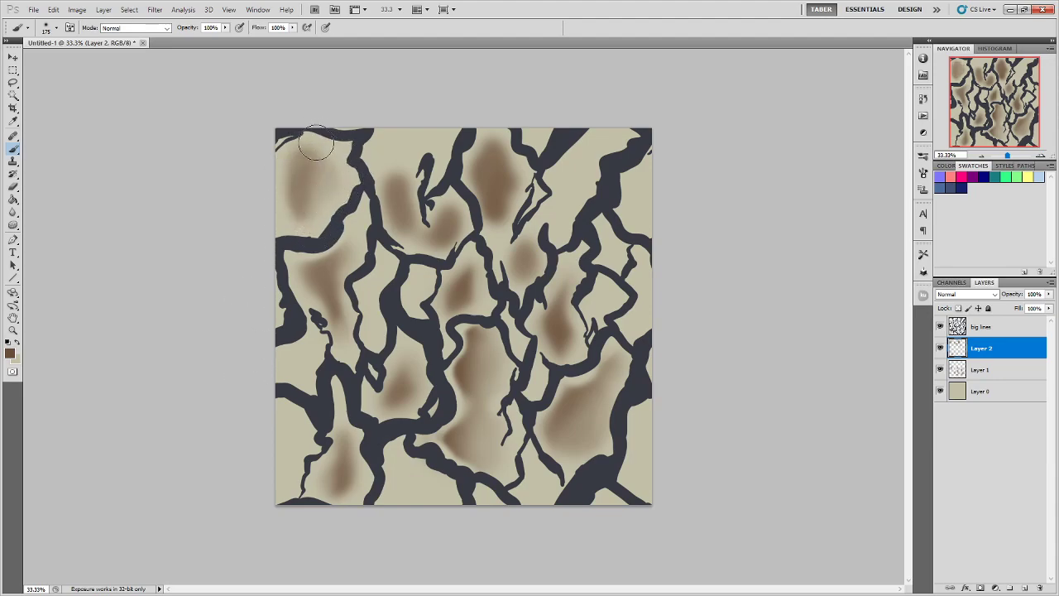
pyautogui.moveTo(427, 213)
pyautogui.mouseDown()
pyautogui.moveTo(451, 199)
pyautogui.moveTo(467, 235)
pyautogui.moveTo(446, 261)
pyautogui.moveTo(414, 273)
pyautogui.moveTo(369, 199)
pyautogui.moveTo(426, 207)
pyautogui.moveTo(416, 234)
pyautogui.mouseUp()
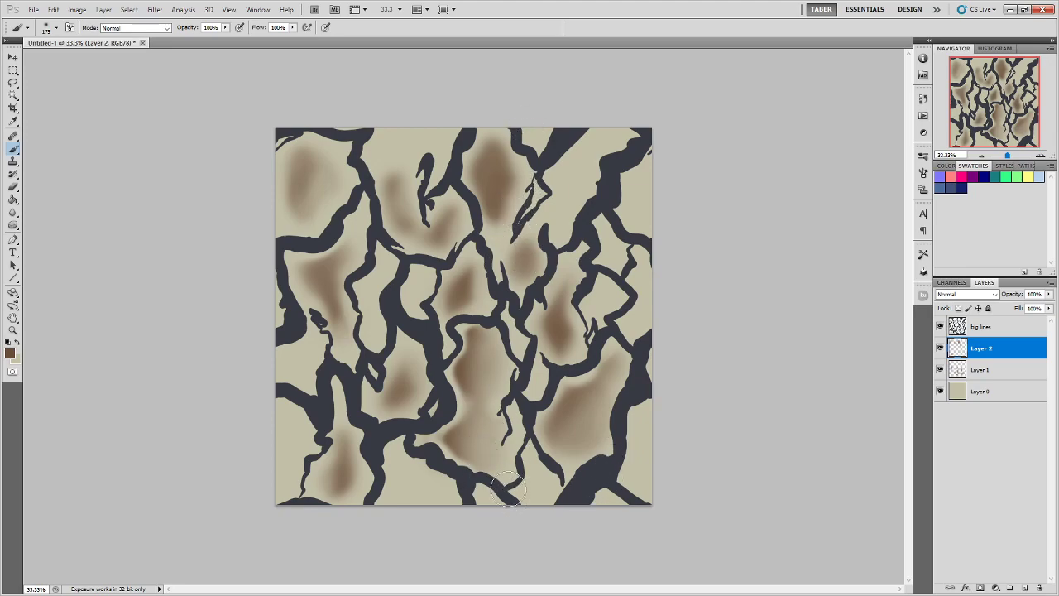
pyautogui.moveTo(492, 222); pyautogui.dragTo(471, 161)
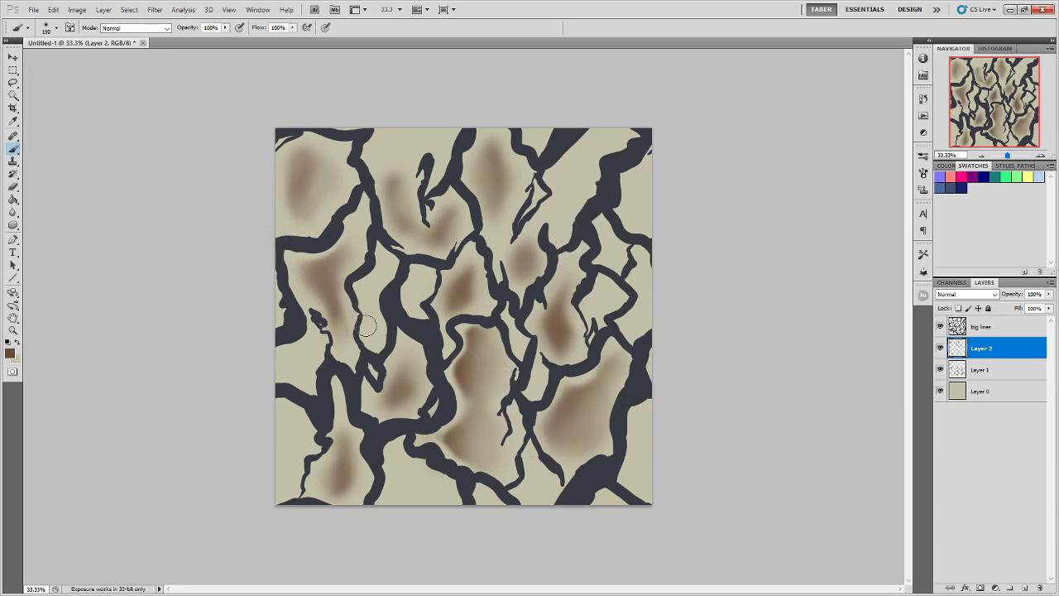
# - Airbrush faint brown spots in the narrow left-centre cell and the small cell near the right edge with a size 150 brush
pyautogui.moveTo(375, 334)
pyautogui.mouseDown()
pyautogui.moveTo(369, 288)
pyautogui.moveTo(386, 269)
pyautogui.moveTo(375, 278)
pyautogui.moveTo(387, 296)
pyautogui.moveTo(374, 309)
pyautogui.moveTo(387, 305)
pyautogui.moveTo(389, 321)
pyautogui.moveTo(394, 287)
pyautogui.moveTo(383, 300)
pyautogui.moveTo(380, 272)
pyautogui.mouseUp()
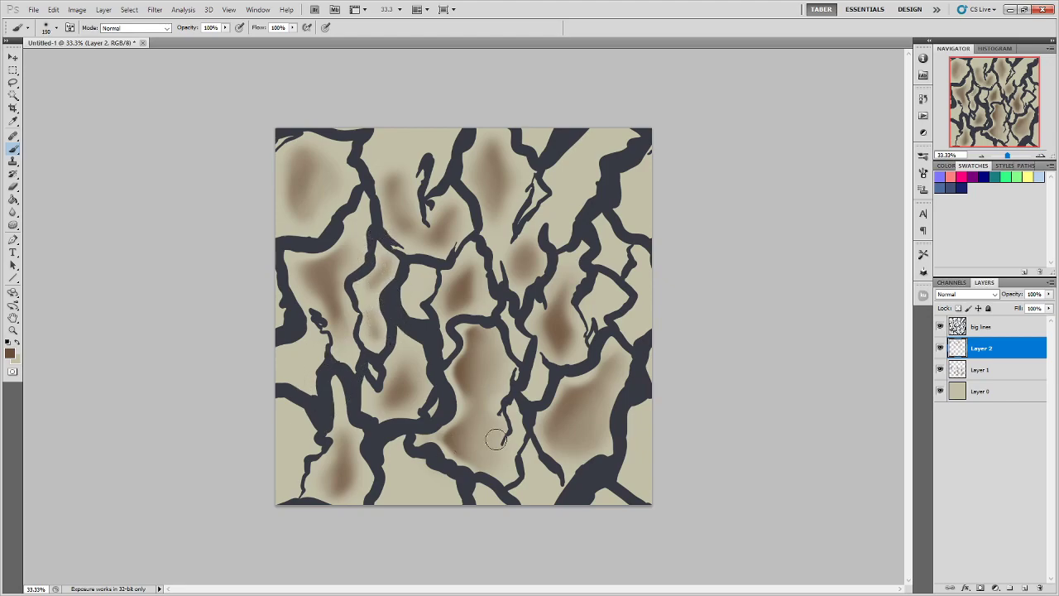
pyautogui.moveTo(614, 291)
pyautogui.mouseDown()
pyautogui.moveTo(608, 359)
pyautogui.moveTo(620, 304)
pyautogui.moveTo(612, 314)
pyautogui.moveTo(585, 306)
pyautogui.mouseUp()
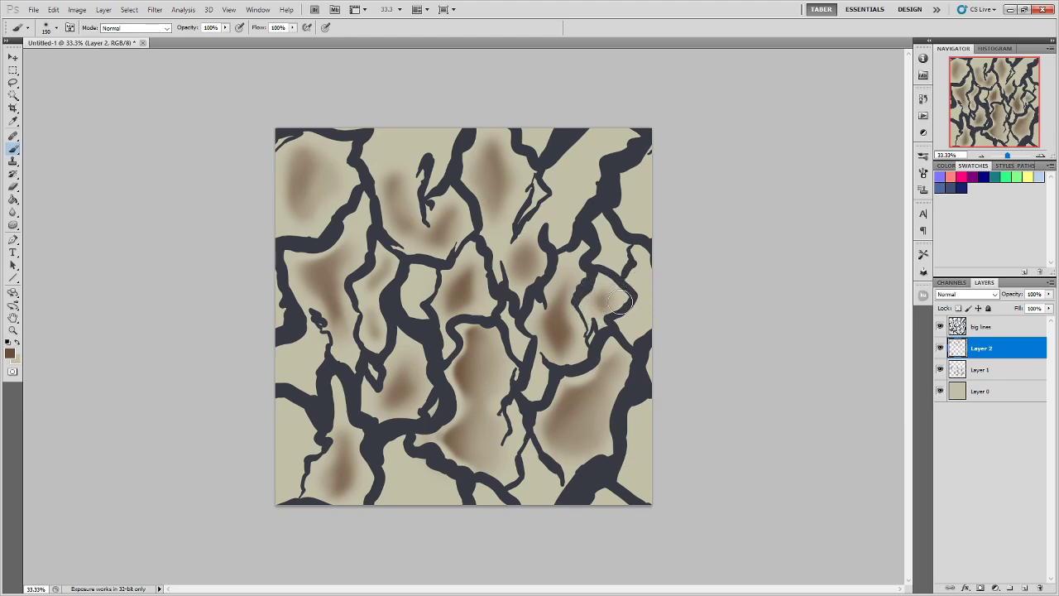
pyautogui.moveTo(606, 296); pyautogui.dragTo(595, 299)
# - Save the document to the Desktop as snake_skin.psd in Photoshop format
pyautogui.click(34, 10)
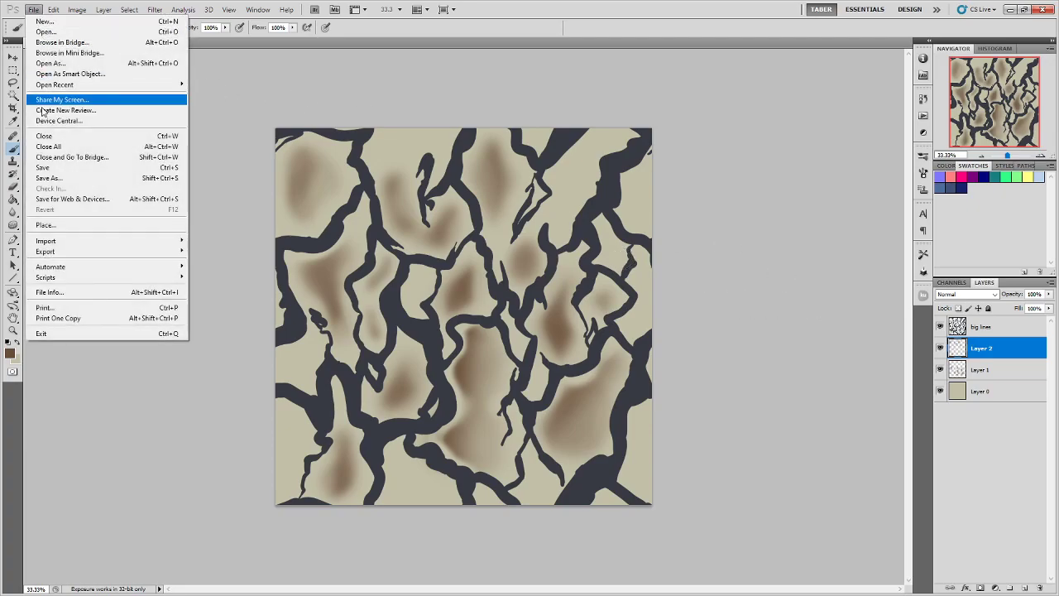
pyautogui.click(71, 178)
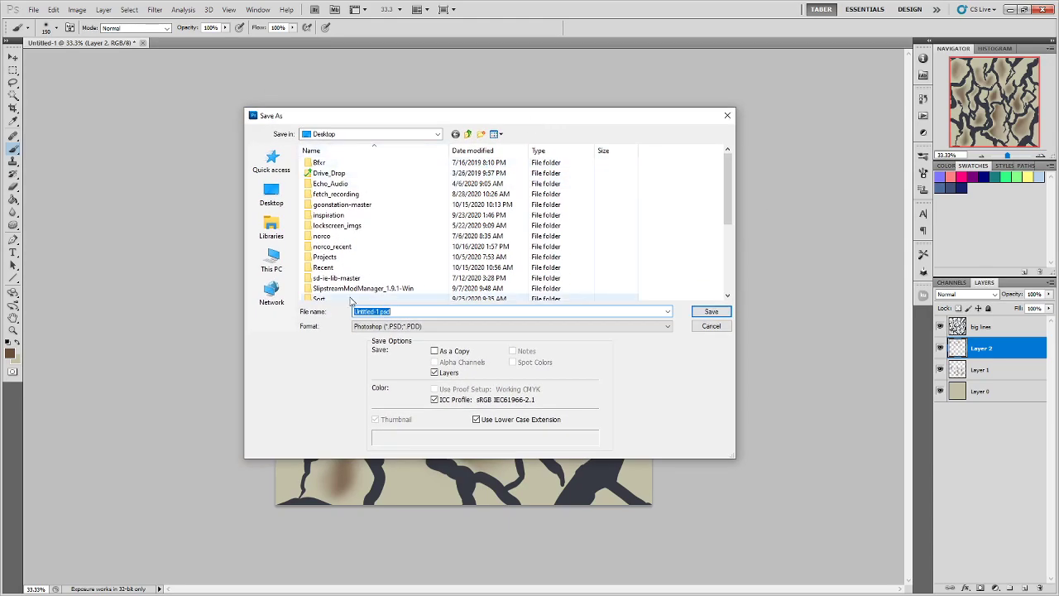
pyautogui.doubleClick(377, 311)
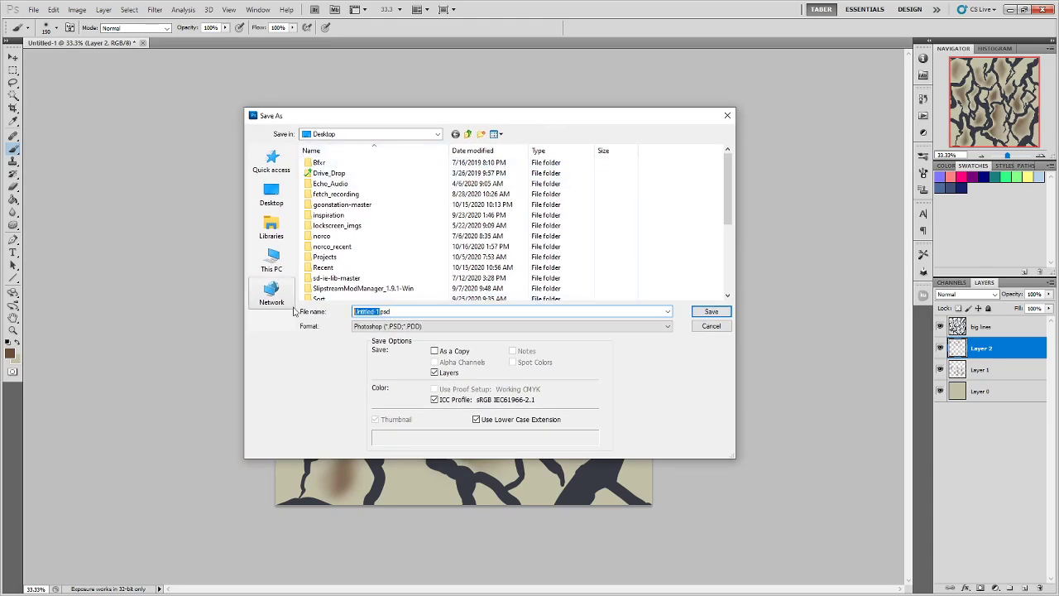
pyautogui.write('snake_skin')
pyautogui.press('Return')
pyautogui.press('Return')
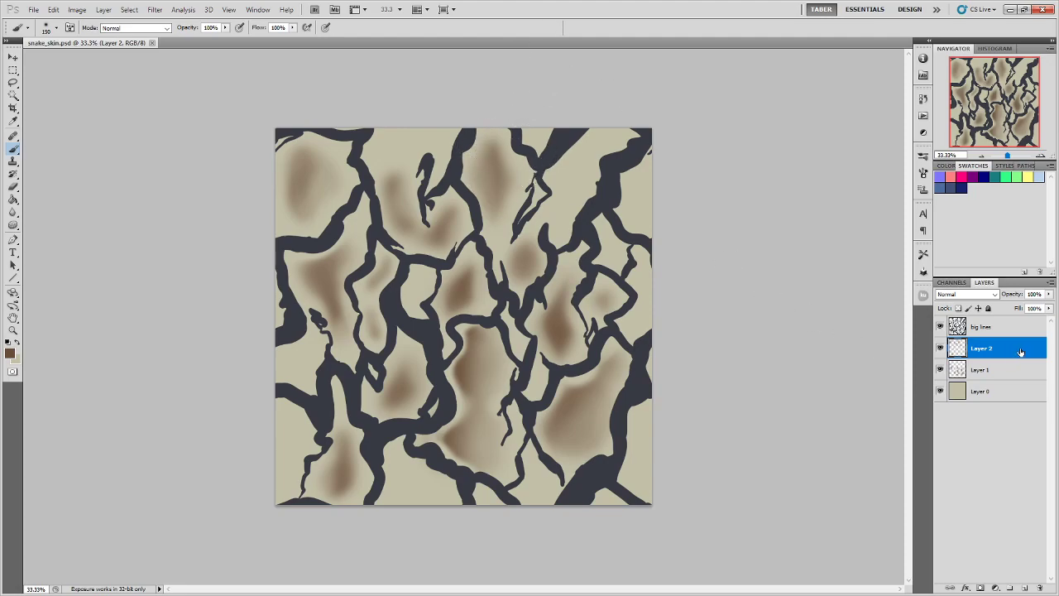
# - Merge Layer 2 down into Layer 1 and rename the merged layer "gradient"
pyautogui.hotkey('ctrl', 'e')
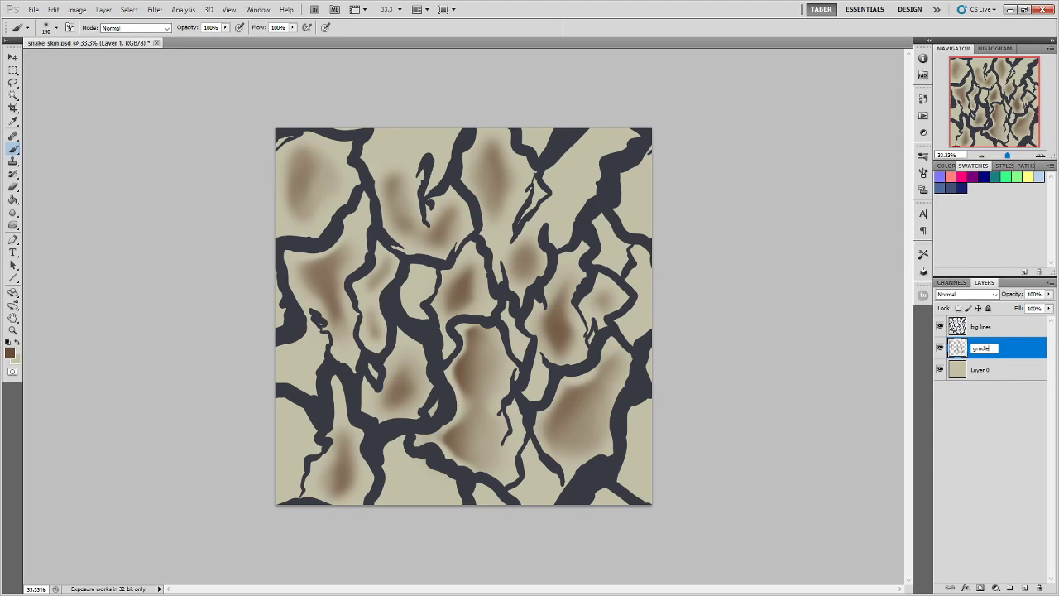
pyautogui.press('Return')
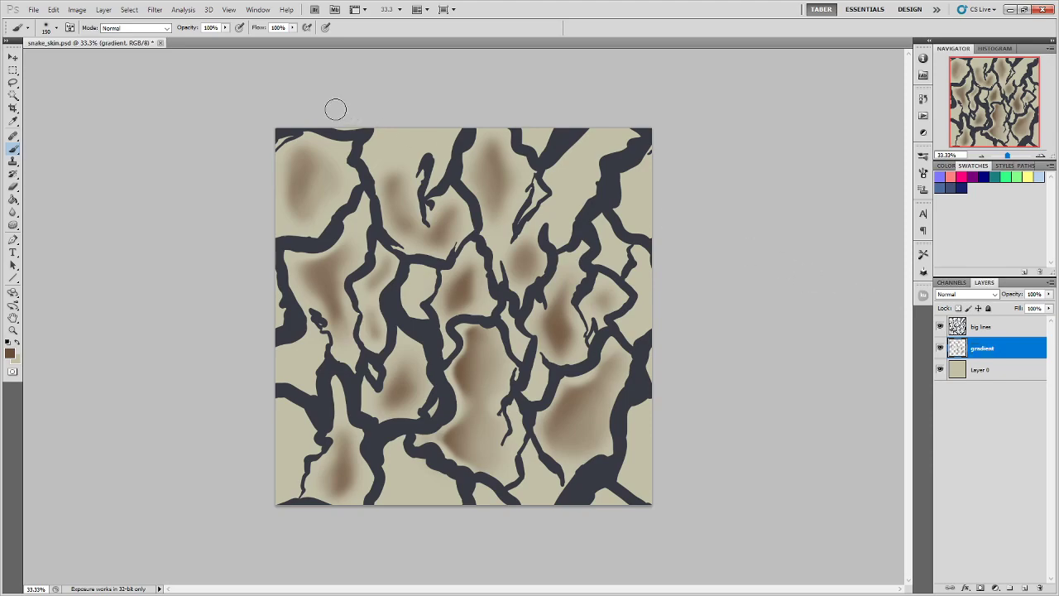
# - Apply the Offset filter to the gradient layer with +1024 pixels horizontally and vertically, wrapping around, and return to the Brush tool
pyautogui.click(155, 10)
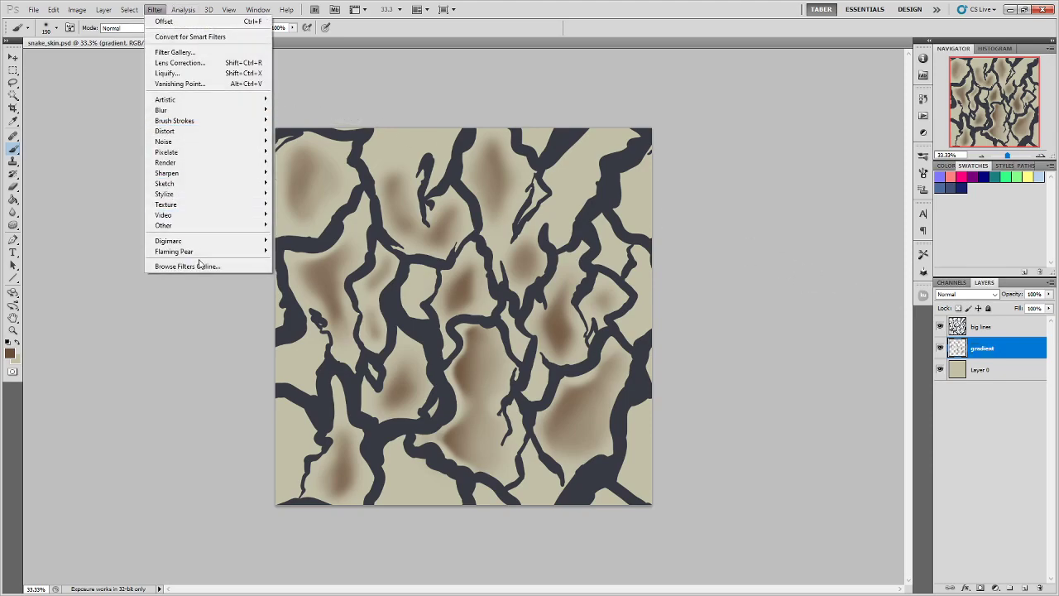
pyautogui.moveTo(248, 225)
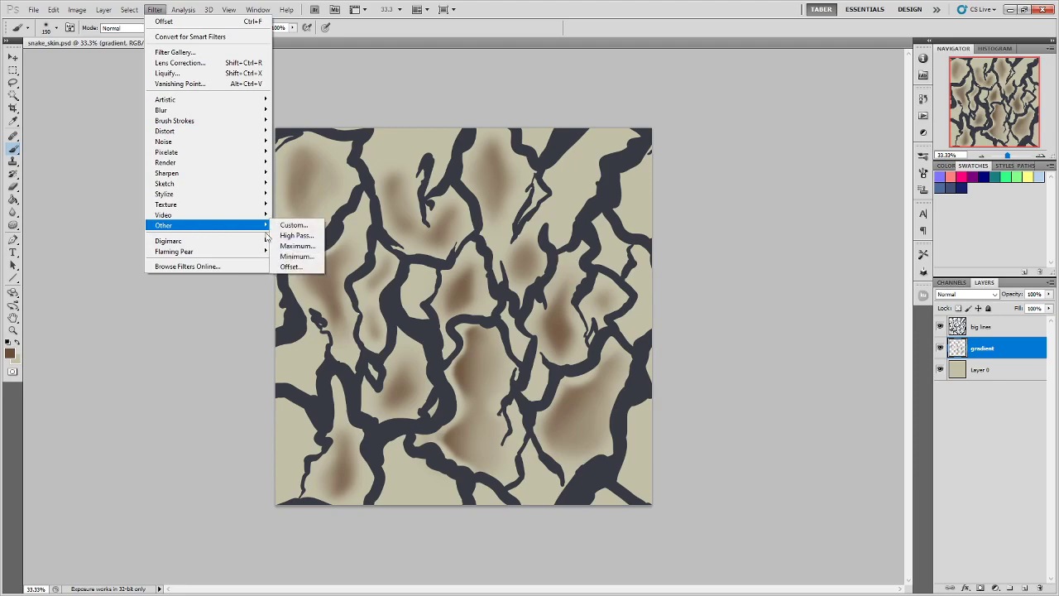
pyautogui.click(306, 266)
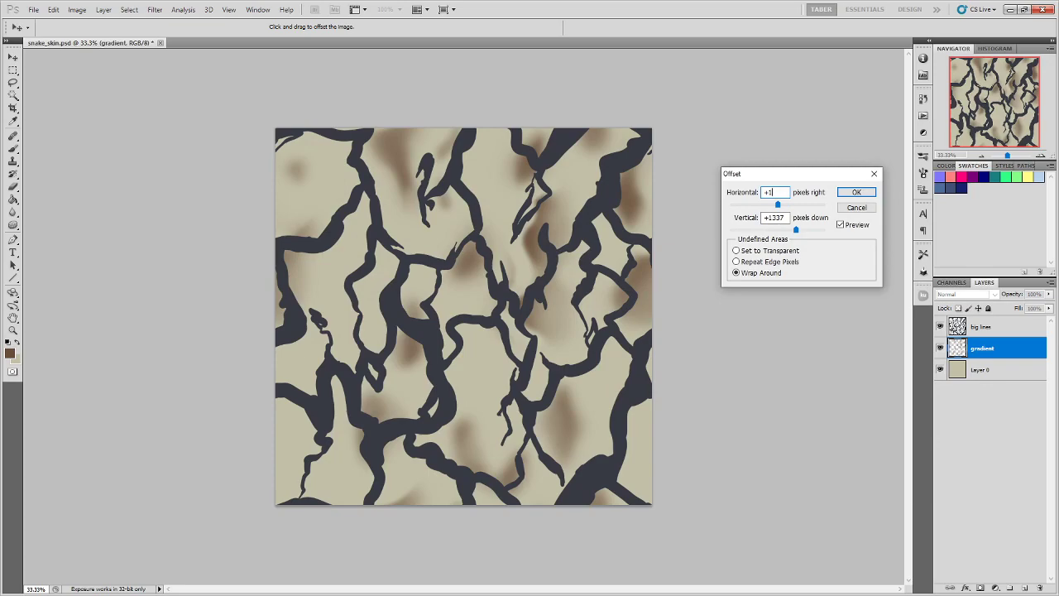
pyautogui.write('024')
pyautogui.moveTo(785, 217); pyautogui.dragTo(771, 217)
pyautogui.write('024')
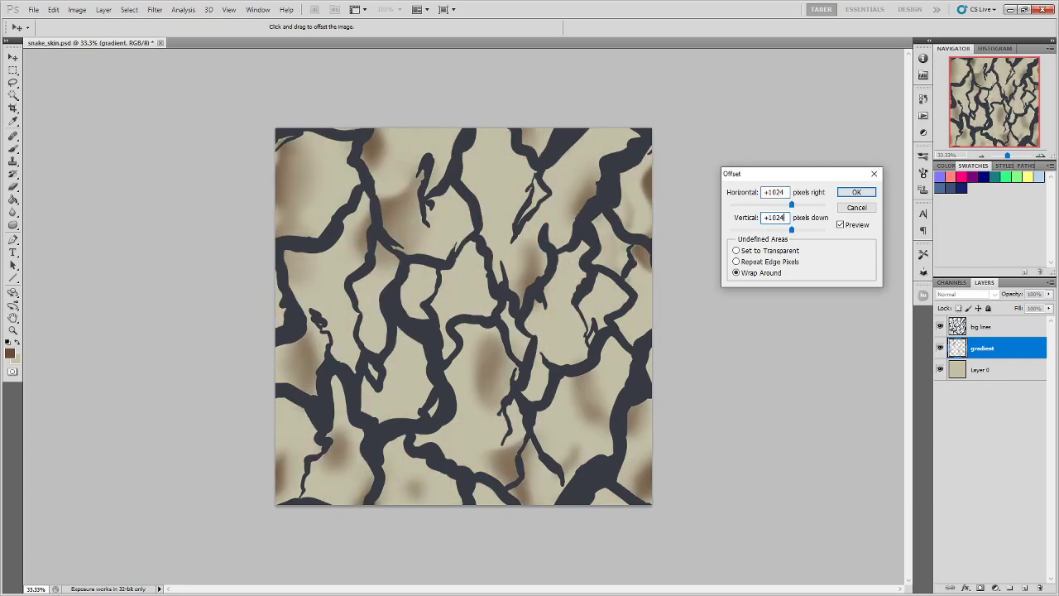
pyautogui.click(856, 193)
pyautogui.press('b')
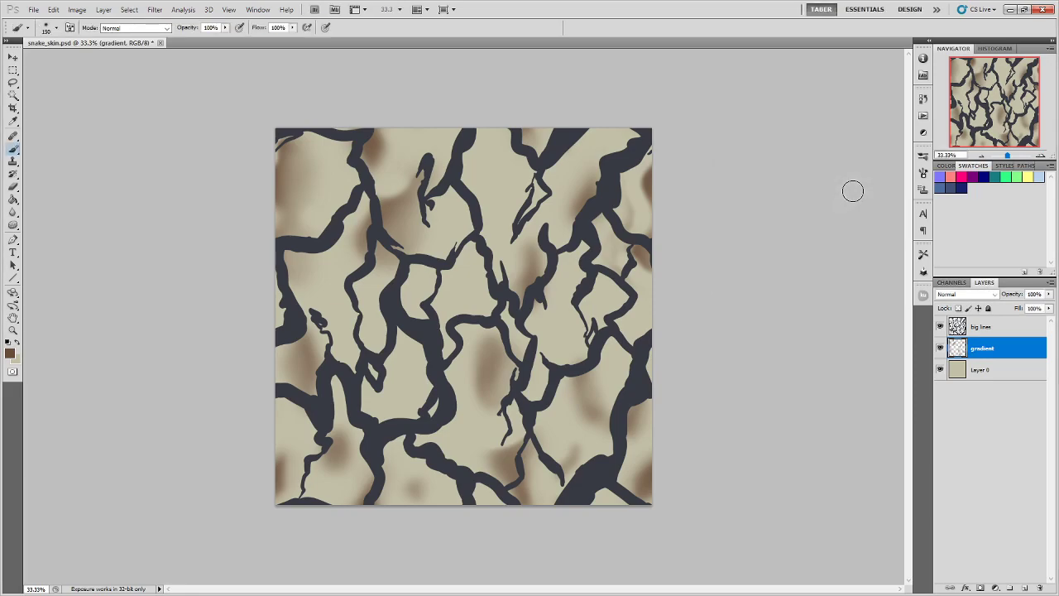
# - Apply the same Offset filter to the big lines layer so the veins realign with the shading
pyautogui.click(1007, 330)
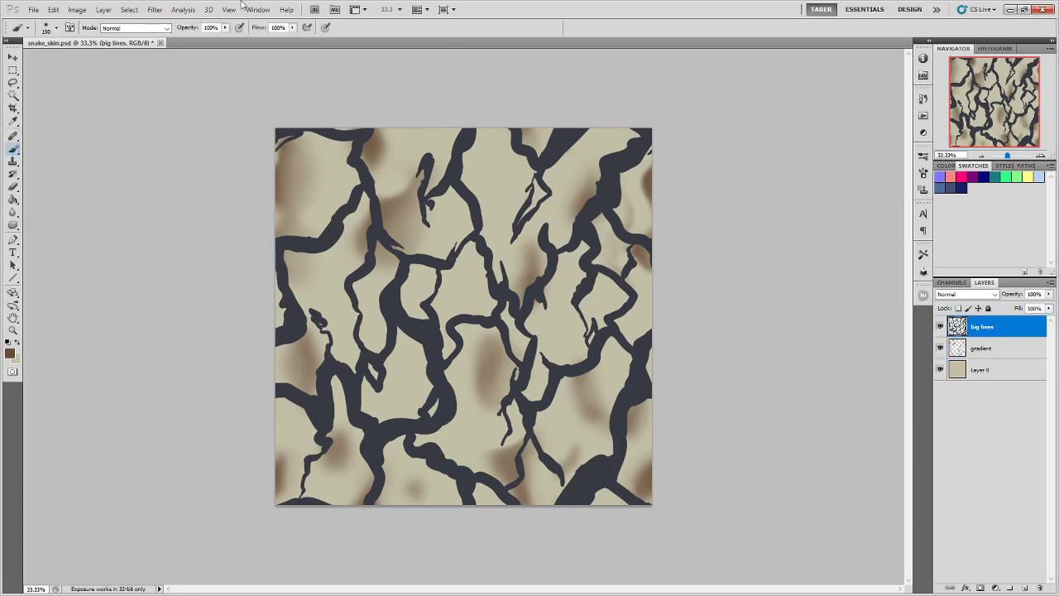
pyautogui.click(154, 9)
pyautogui.click(166, 22)
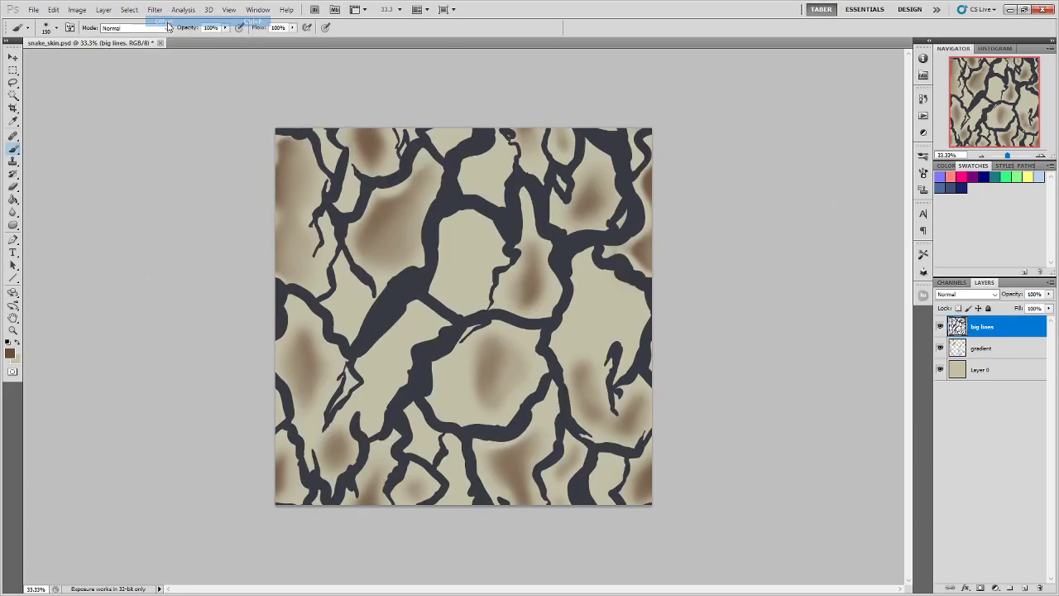
# - Add a new layer above gradient and airbrush brown patches in the large right-hand, central and upper-central cells with a size 300 brush
pyautogui.click(1016, 350)
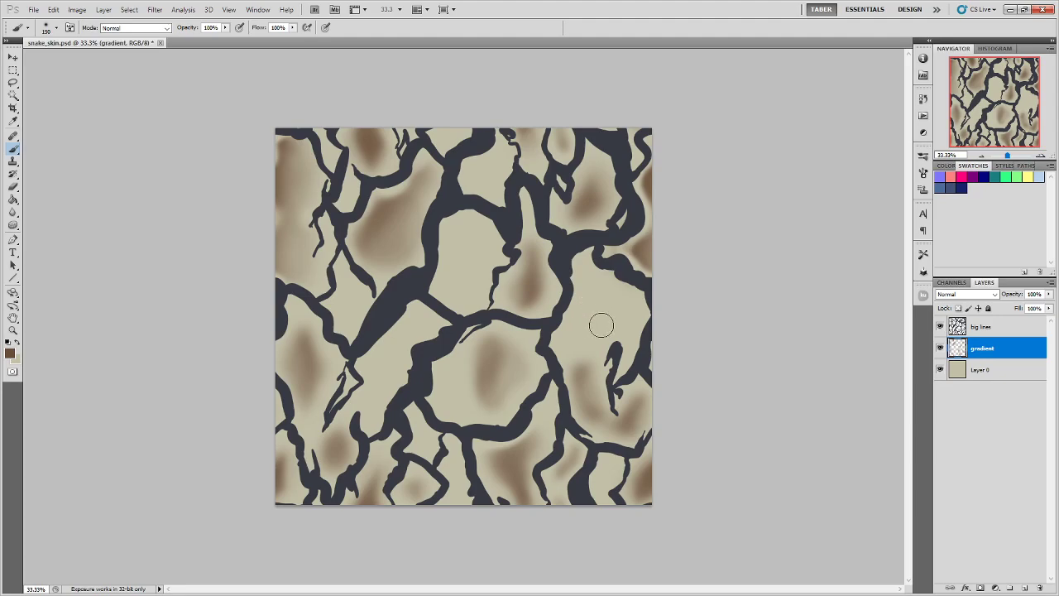
pyautogui.click(1026, 586)
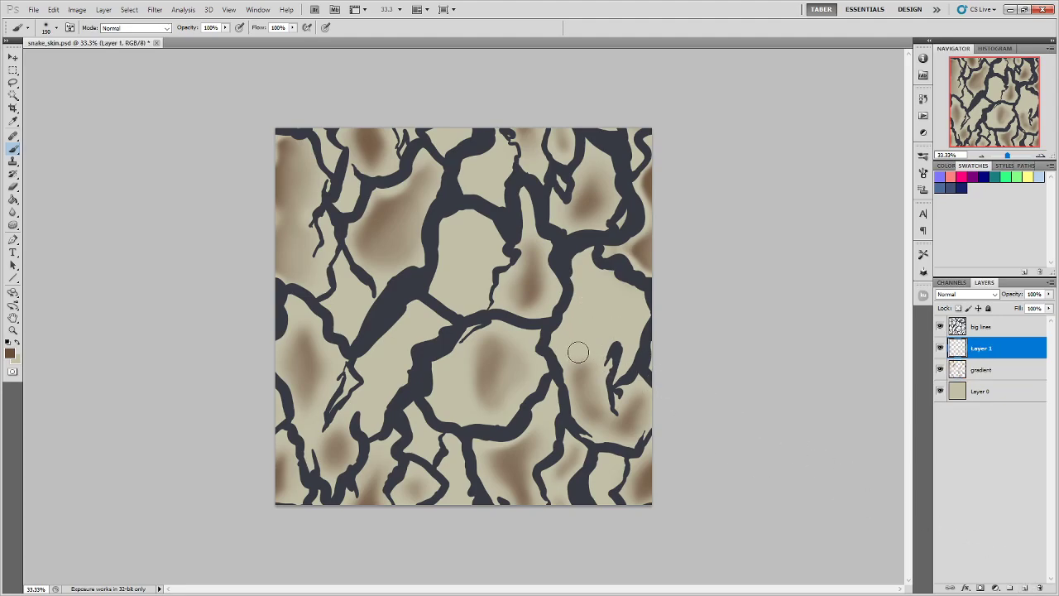
pyautogui.press(']')
pyautogui.press(']')
pyautogui.press(']')
pyautogui.press(']')
pyautogui.moveTo(584, 342)
pyautogui.mouseDown()
pyautogui.moveTo(599, 296)
pyautogui.moveTo(618, 316)
pyautogui.moveTo(596, 283)
pyautogui.moveTo(618, 322)
pyautogui.moveTo(595, 302)
pyautogui.moveTo(582, 362)
pyautogui.moveTo(591, 323)
pyautogui.mouseUp()
pyautogui.moveTo(480, 388)
pyautogui.mouseDown()
pyautogui.moveTo(473, 367)
pyautogui.moveTo(483, 364)
pyautogui.mouseUp()
pyautogui.moveTo(468, 268)
pyautogui.mouseDown()
pyautogui.moveTo(468, 248)
pyautogui.moveTo(464, 289)
pyautogui.mouseUp()
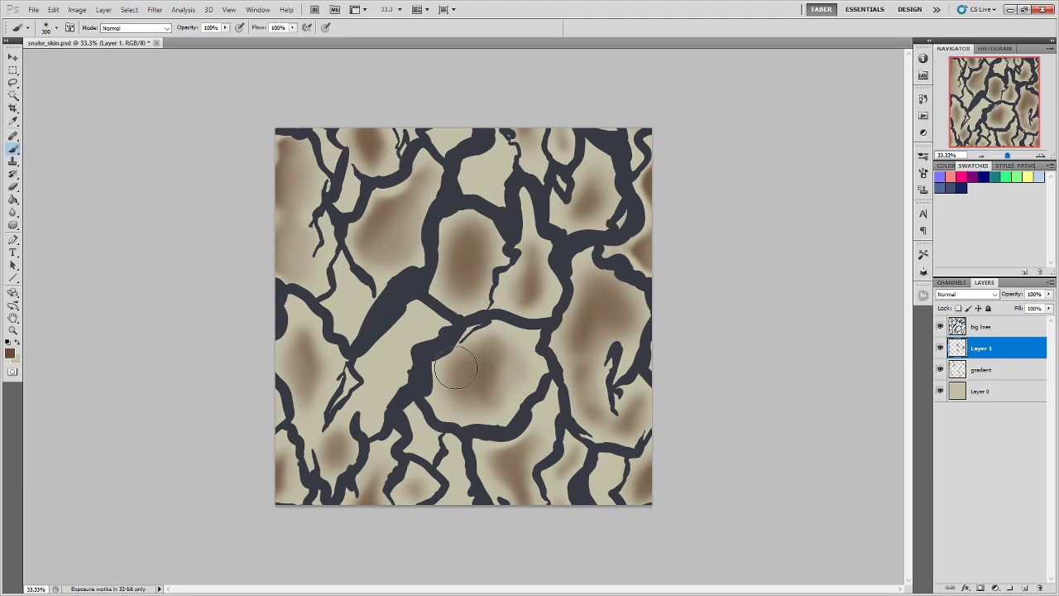
# - Soften the edges of the brown patches in the central and upper-central cells on Layer 1
pyautogui.moveTo(442, 408)
pyautogui.mouseDown()
pyautogui.moveTo(439, 394)
pyautogui.moveTo(451, 385)
pyautogui.moveTo(442, 391)
pyautogui.mouseUp()
pyautogui.moveTo(517, 392)
pyautogui.mouseDown()
pyautogui.moveTo(507, 368)
pyautogui.moveTo(473, 379)
pyautogui.moveTo(516, 389)
pyautogui.mouseUp()
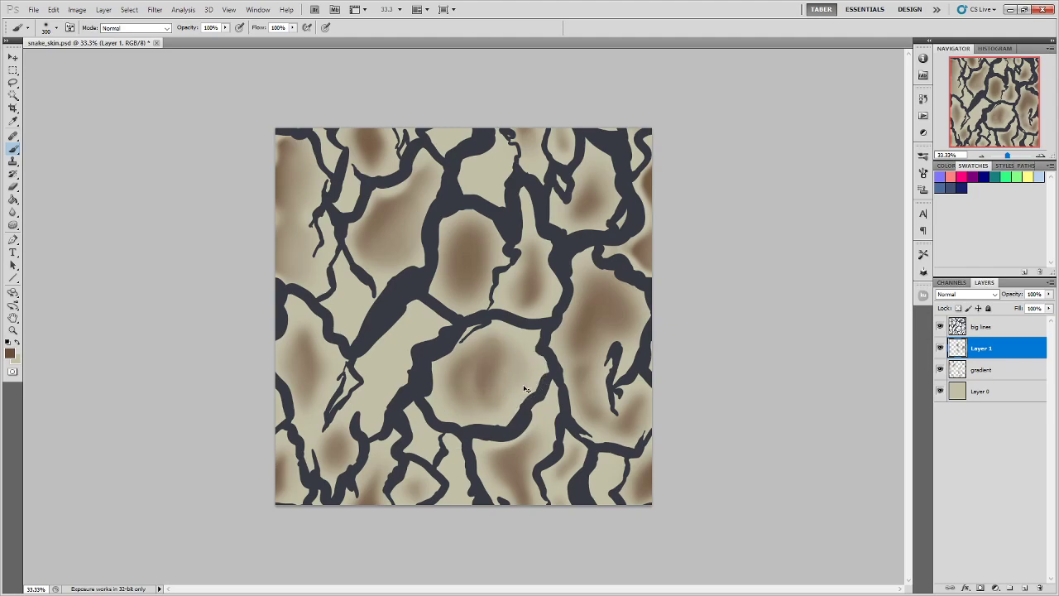
pyautogui.hotkey('ctrl', 'z')
pyautogui.moveTo(518, 383); pyautogui.dragTo(497, 413)
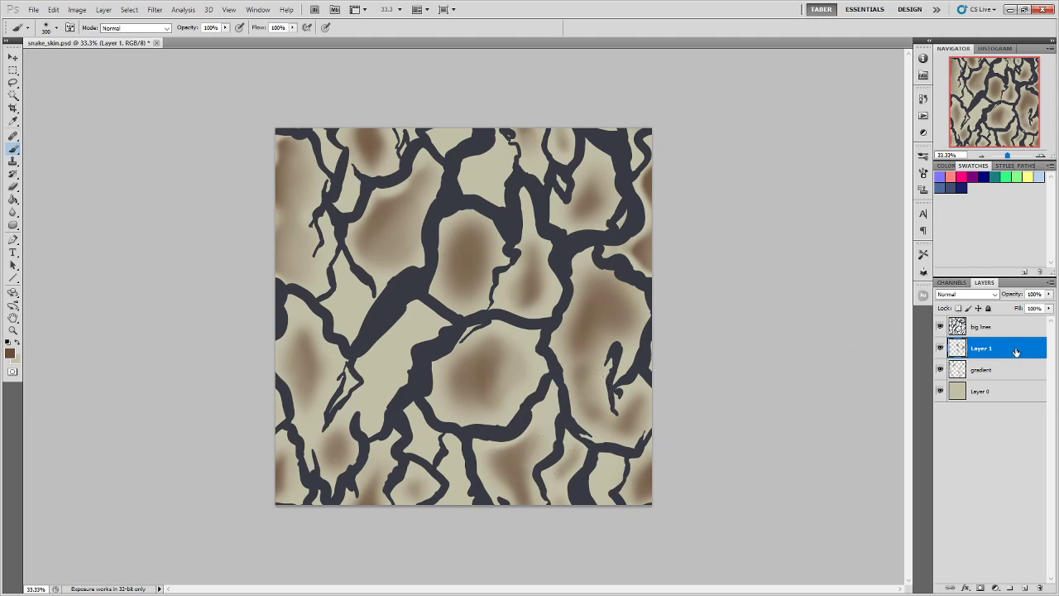
pyautogui.moveTo(513, 397); pyautogui.dragTo(480, 381)
pyautogui.moveTo(491, 289)
pyautogui.mouseDown()
pyautogui.moveTo(471, 273)
pyautogui.moveTo(496, 261)
pyautogui.mouseUp()
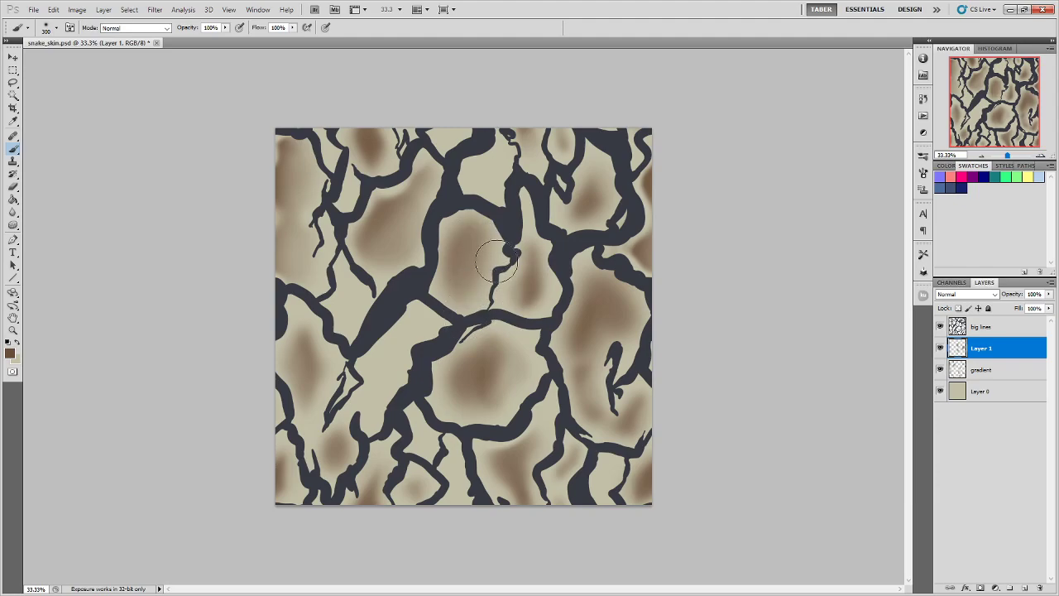
# - Fade the old central-cell patch on the gradient layer and airbrush a broader brown patch over it on Layer 1
pyautogui.click(1005, 370)
pyautogui.moveTo(488, 354)
pyautogui.mouseDown()
pyautogui.moveTo(453, 384)
pyautogui.moveTo(489, 405)
pyautogui.moveTo(505, 381)
pyautogui.moveTo(451, 395)
pyautogui.moveTo(459, 369)
pyautogui.moveTo(449, 384)
pyautogui.moveTo(527, 405)
pyautogui.mouseUp()
pyautogui.click(1006, 351)
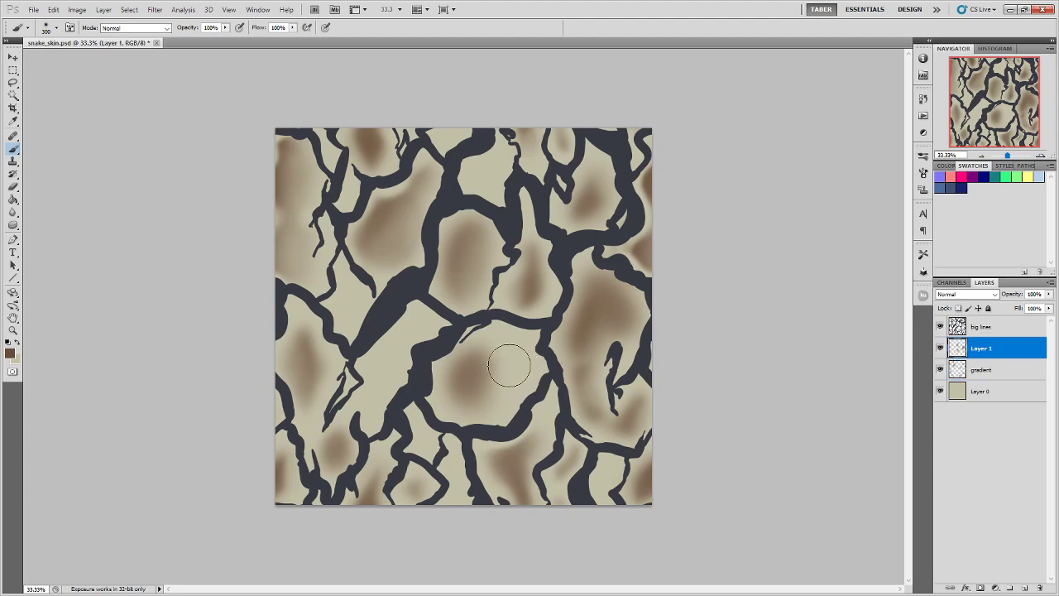
pyautogui.moveTo(506, 372)
pyautogui.mouseDown()
pyautogui.moveTo(462, 379)
pyautogui.moveTo(536, 381)
pyautogui.moveTo(498, 362)
pyautogui.moveTo(471, 413)
pyautogui.moveTo(530, 404)
pyautogui.moveTo(526, 361)
pyautogui.moveTo(496, 386)
pyautogui.mouseUp()
# - Lighten the patches in the upper-central and large right-hand cells on Layer 1, adjusting the brush size up to 500
pyautogui.press('[')
pyautogui.press('[')
pyautogui.press('[')
pyautogui.press('[')
pyautogui.press('[')
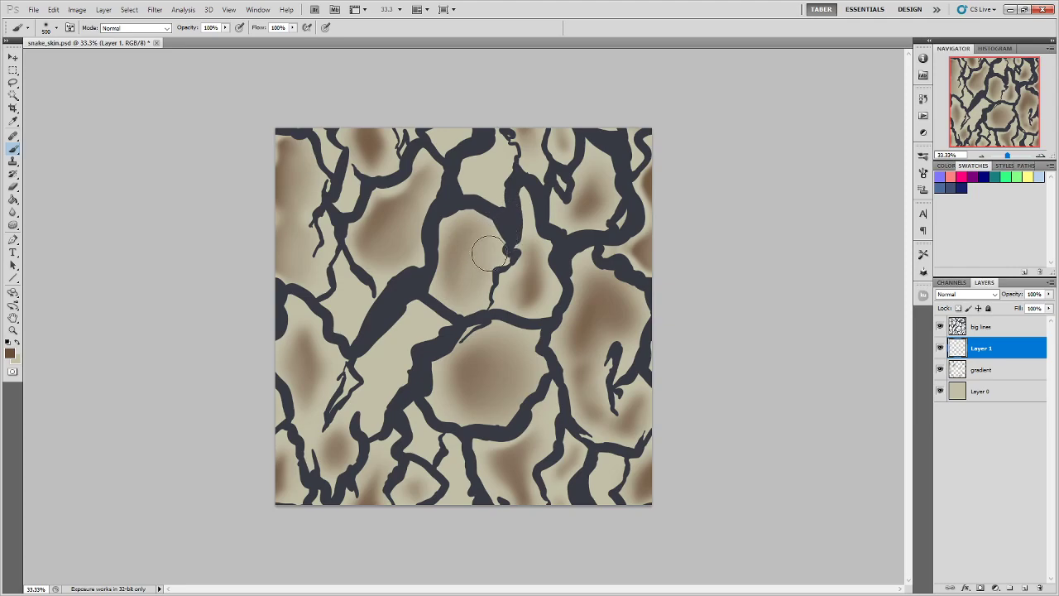
pyautogui.press(']')
pyautogui.press(']')
pyautogui.press(']')
pyautogui.press(']')
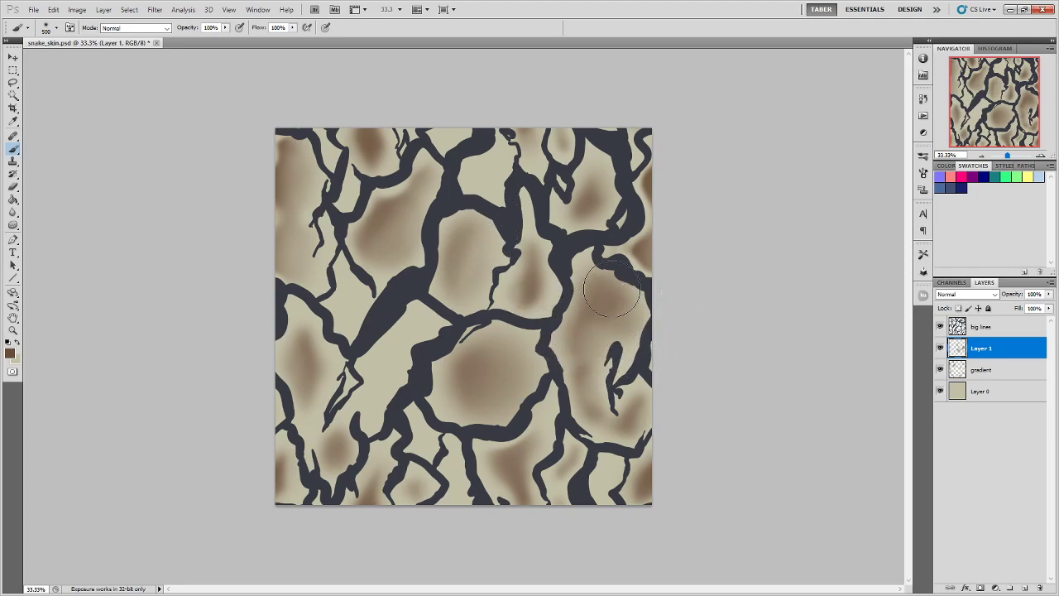
# - Compare the shading with and without Layer 1, merge Layer 1 into gradient and add a new empty layer above it
pyautogui.click(1022, 379)
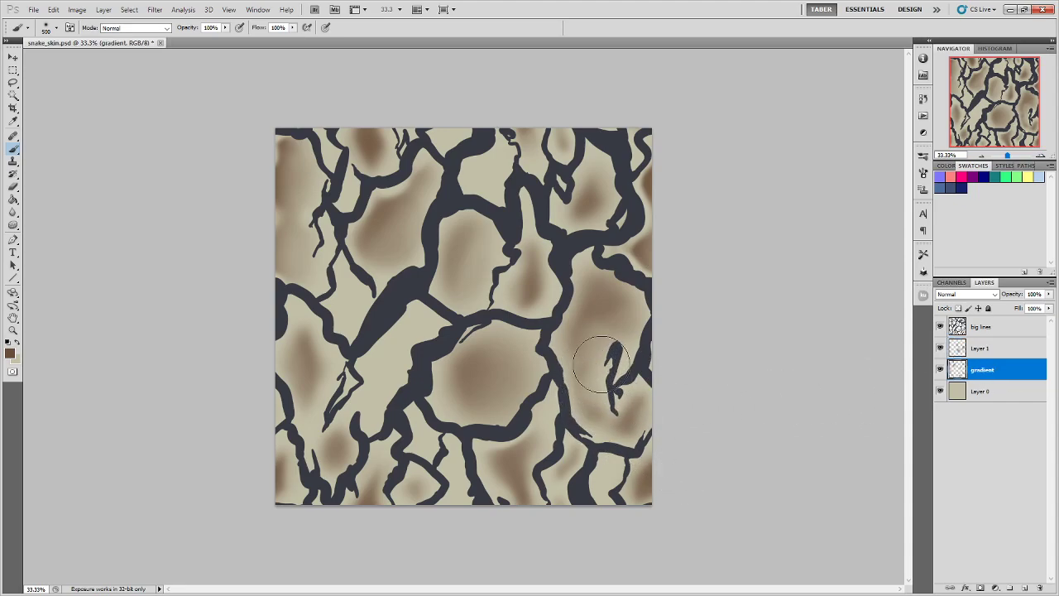
pyautogui.click(939, 348)
pyautogui.click(939, 349)
pyautogui.click(939, 348)
pyautogui.click(940, 348)
pyautogui.click(1008, 352)
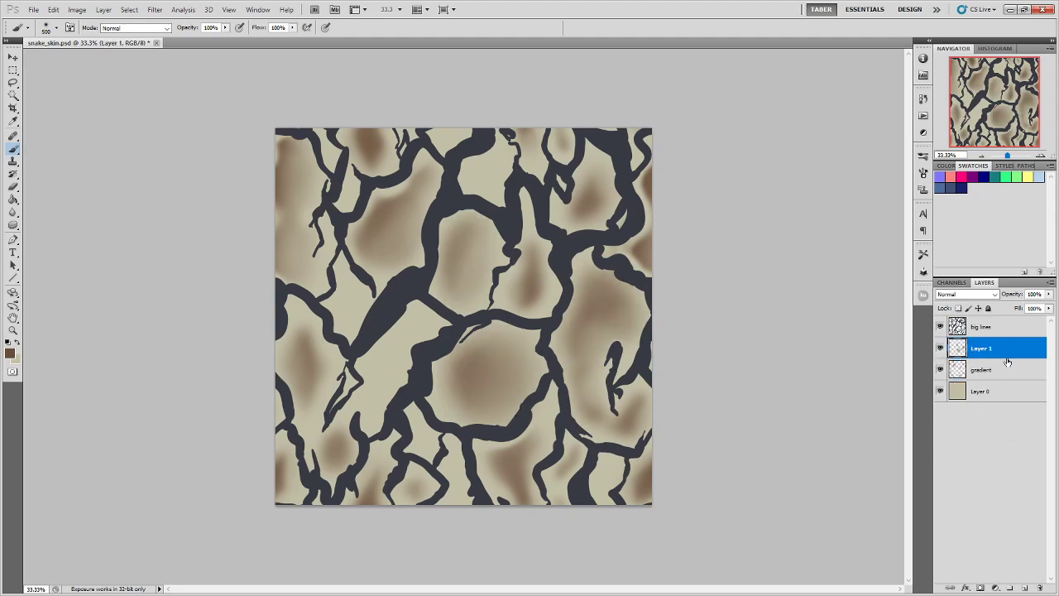
pyautogui.hotkey('ctrl', 'e')
pyautogui.click(1024, 587)
# - Consult the snakeskin reference image in the browser and repaint the central-cell patch on the gradient layer with darker brown and a pale highlight
pyautogui.hotkey('alt', 'Tab')
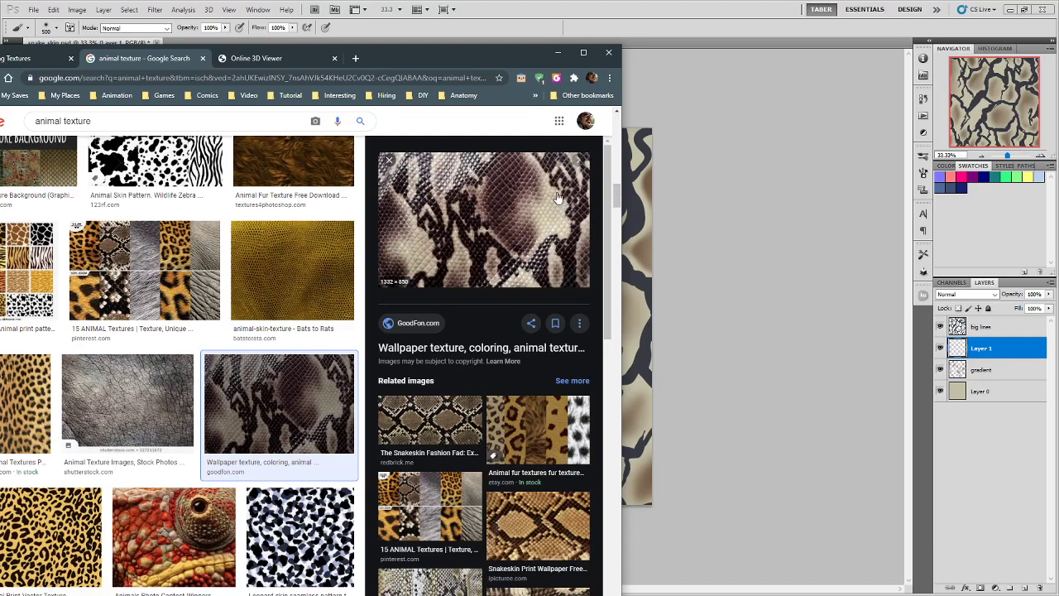
pyautogui.moveTo(484, 53); pyautogui.dragTo(0, 83)
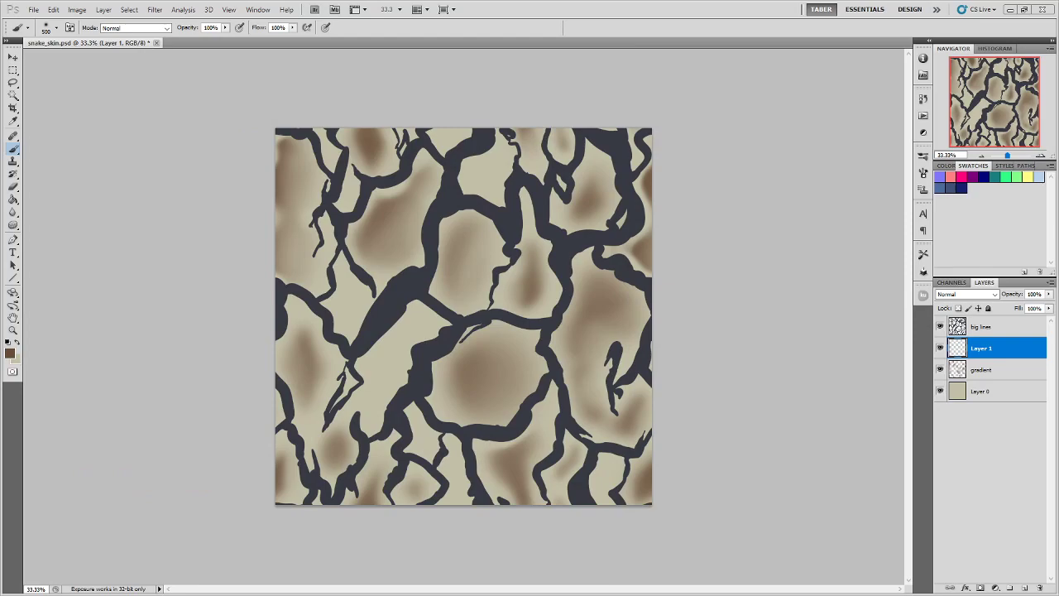
pyautogui.moveTo(517, 384)
pyautogui.mouseDown()
pyautogui.moveTo(501, 378)
pyautogui.moveTo(515, 359)
pyautogui.moveTo(520, 379)
pyautogui.moveTo(496, 372)
pyautogui.moveTo(527, 381)
pyautogui.moveTo(488, 378)
pyautogui.moveTo(520, 378)
pyautogui.mouseUp()
pyautogui.click(1005, 372)
pyautogui.hotkey('alt', ']')
pyautogui.click(1006, 372)
pyautogui.moveTo(534, 380)
pyautogui.mouseDown()
pyautogui.moveTo(500, 378)
pyautogui.moveTo(512, 367)
pyautogui.moveTo(510, 384)
pyautogui.moveTo(525, 387)
pyautogui.moveTo(528, 367)
pyautogui.moveTo(534, 387)
pyautogui.moveTo(529, 369)
pyautogui.moveTo(475, 392)
pyautogui.moveTo(482, 354)
pyautogui.moveTo(485, 408)
pyautogui.moveTo(473, 351)
pyautogui.moveTo(460, 382)
pyautogui.moveTo(477, 344)
pyautogui.moveTo(457, 389)
pyautogui.moveTo(463, 406)
pyautogui.moveTo(492, 401)
pyautogui.moveTo(468, 402)
pyautogui.moveTo(470, 361)
pyautogui.moveTo(507, 340)
pyautogui.moveTo(483, 363)
pyautogui.moveTo(495, 401)
pyautogui.mouseUp()
# - Darken the brown patch in the large upper-left cell on the gradient layer with a size 175 brush
pyautogui.press('[')
pyautogui.press('[')
pyautogui.press('[')
pyautogui.press('[')
pyautogui.press('[')
pyautogui.moveTo(385, 236)
pyautogui.mouseDown()
pyautogui.moveTo(382, 220)
pyautogui.moveTo(371, 235)
pyautogui.moveTo(395, 249)
pyautogui.moveTo(396, 212)
pyautogui.mouseUp()
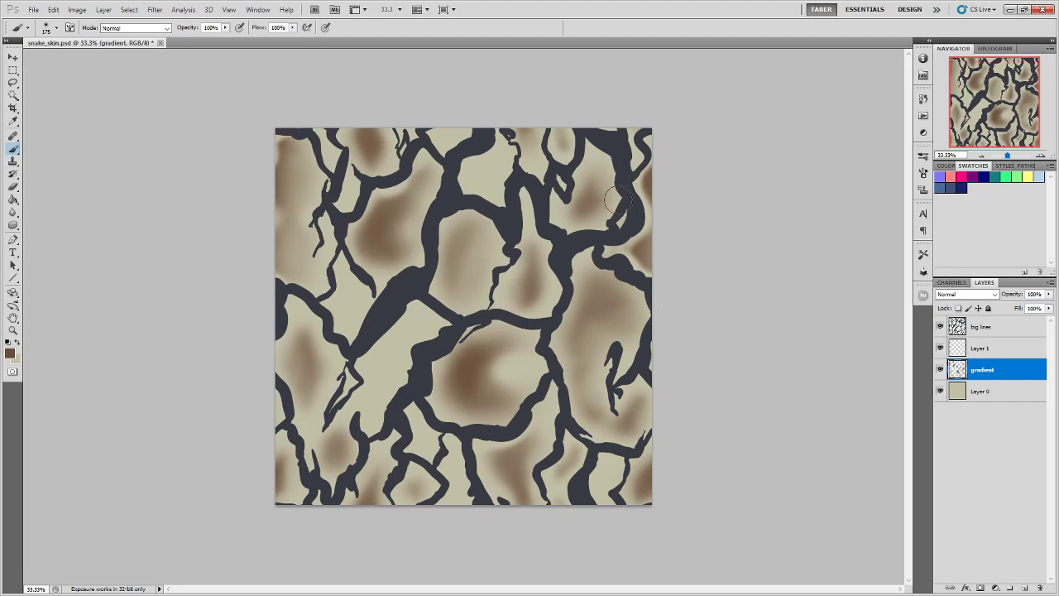
# - Darken and reshape the upper-right cell's patch and add faint brown shading to the elongated cell left of centre, varying the brush size between 90 and 175
pyautogui.moveTo(579, 205)
pyautogui.mouseDown()
pyautogui.moveTo(597, 197)
pyautogui.moveTo(597, 178)
pyautogui.moveTo(583, 214)
pyautogui.moveTo(559, 216)
pyautogui.moveTo(595, 202)
pyautogui.moveTo(561, 204)
pyautogui.mouseUp()
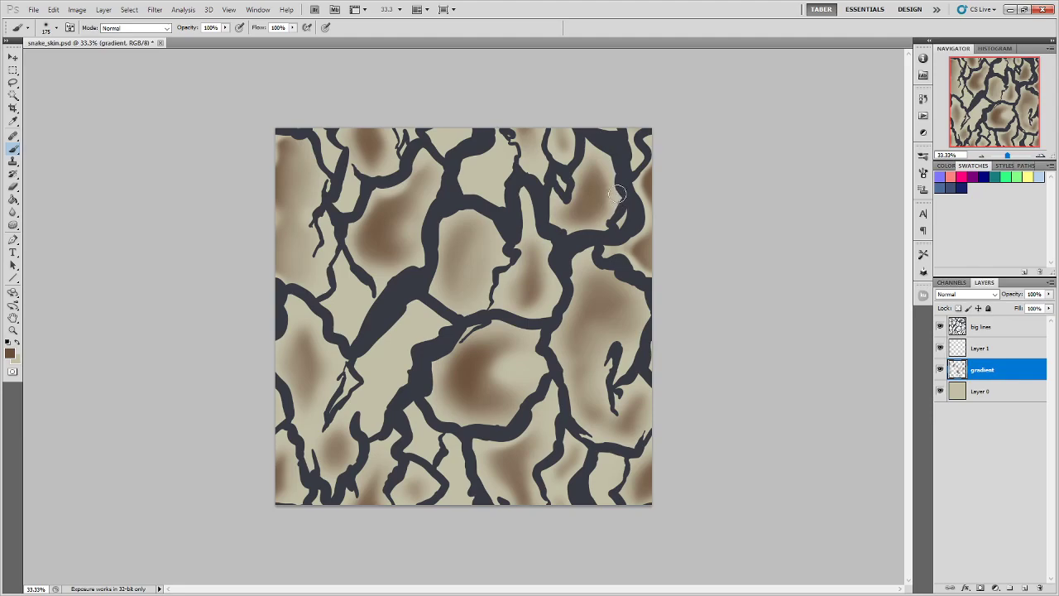
pyautogui.moveTo(625, 206); pyautogui.dragTo(590, 231)
pyautogui.press('[')
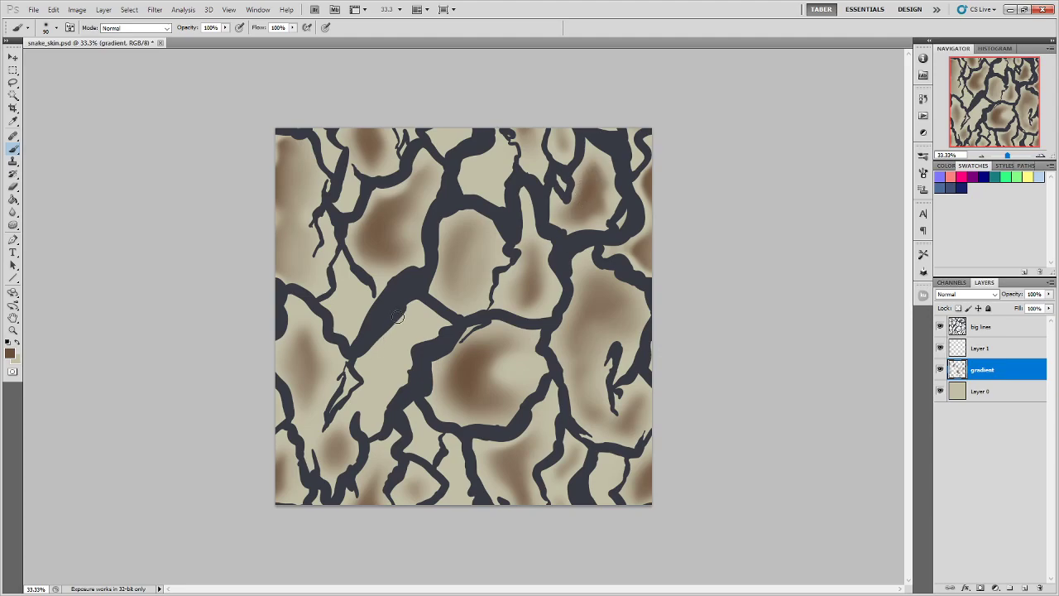
pyautogui.press(']')
pyautogui.press(']')
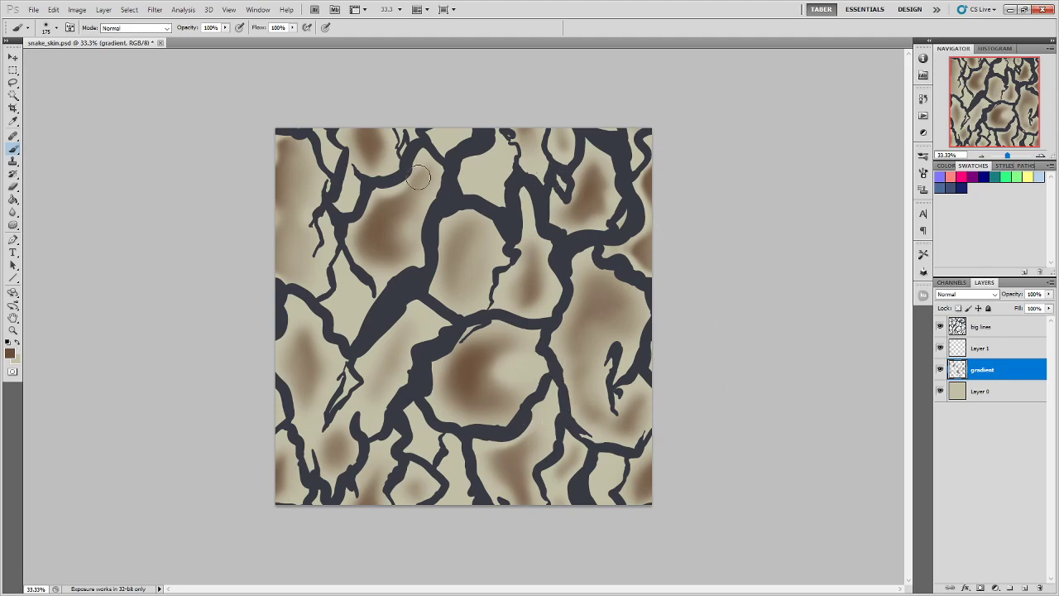
# - Apply the last-used Offset filter to the big lines layer
pyautogui.click(1022, 326)
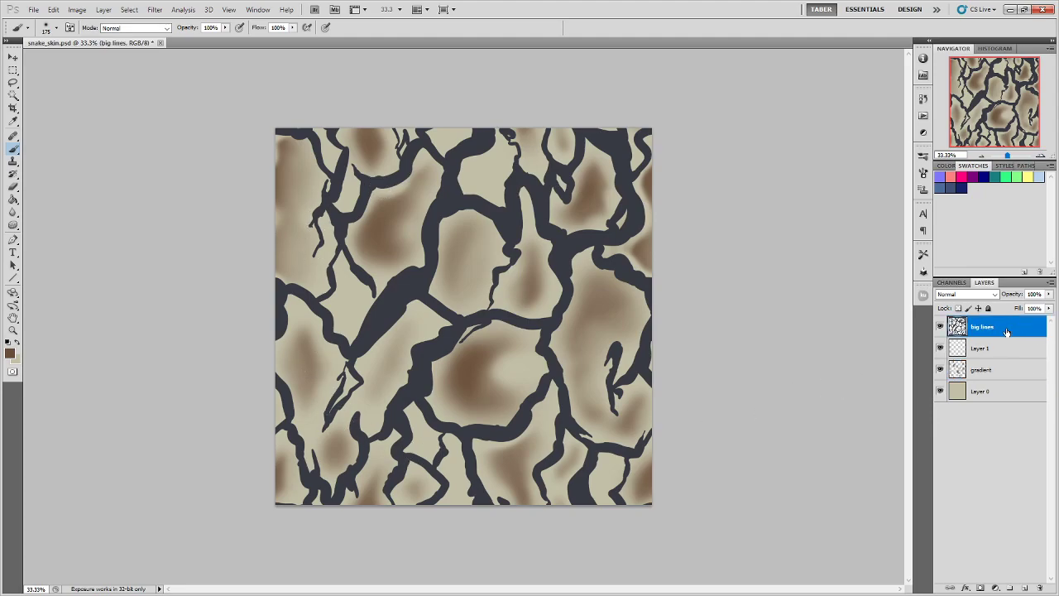
pyautogui.click(155, 9)
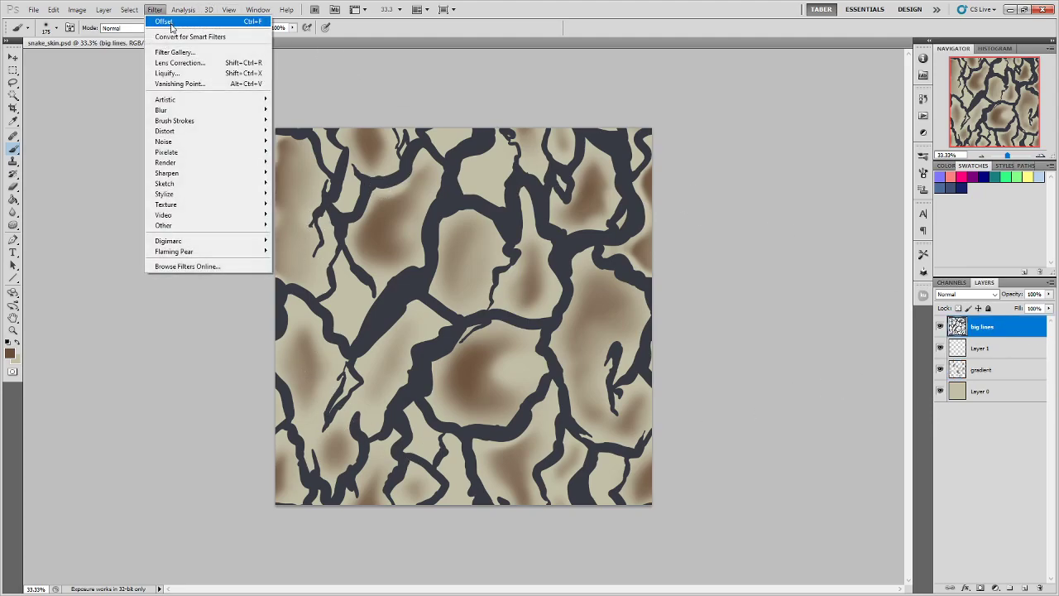
pyautogui.click(173, 23)
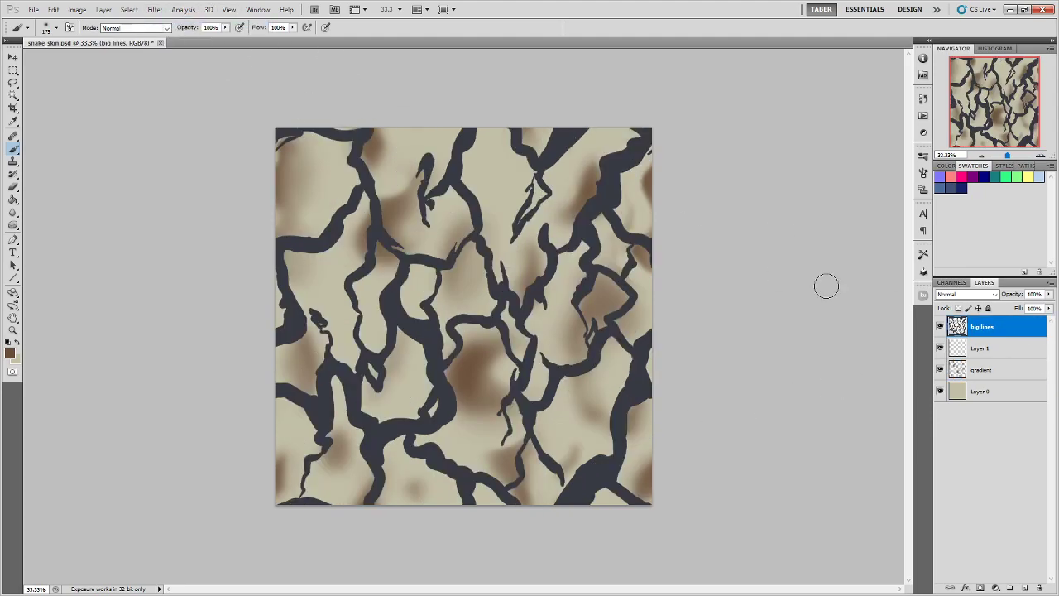
# - Merge Layer 1 into the gradient layer and apply the same Offset filter to gradient
pyautogui.click(1002, 349)
pyautogui.hotkey('ctrl', 'e')
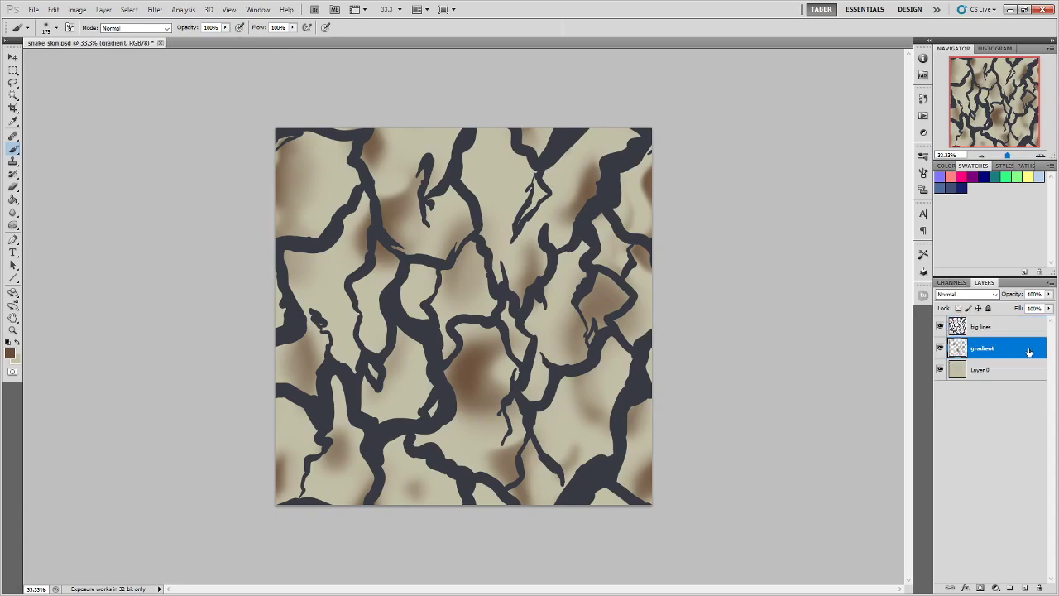
pyautogui.click(155, 10)
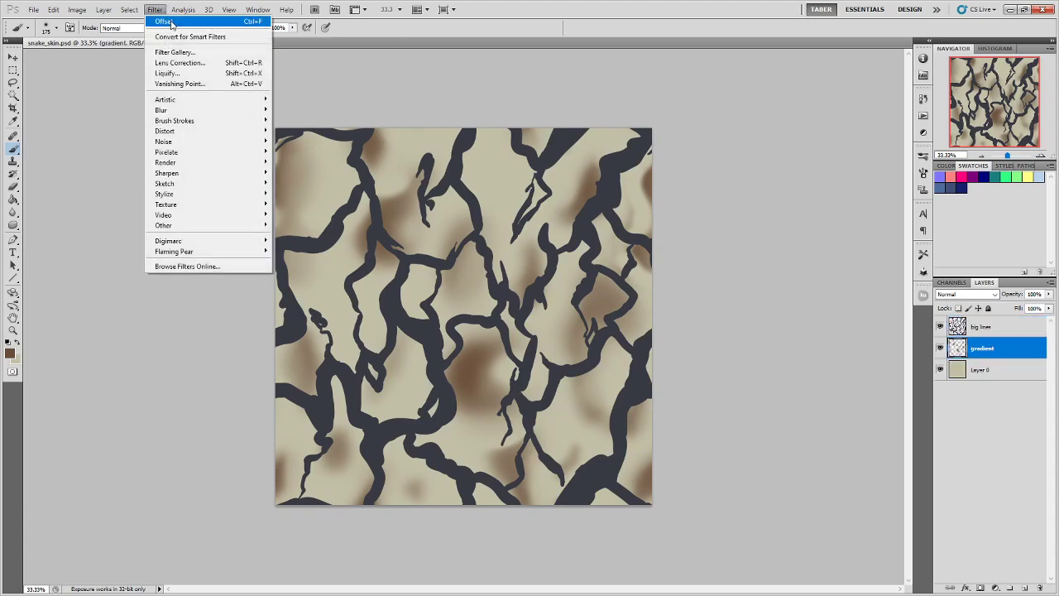
pyautogui.click(170, 20)
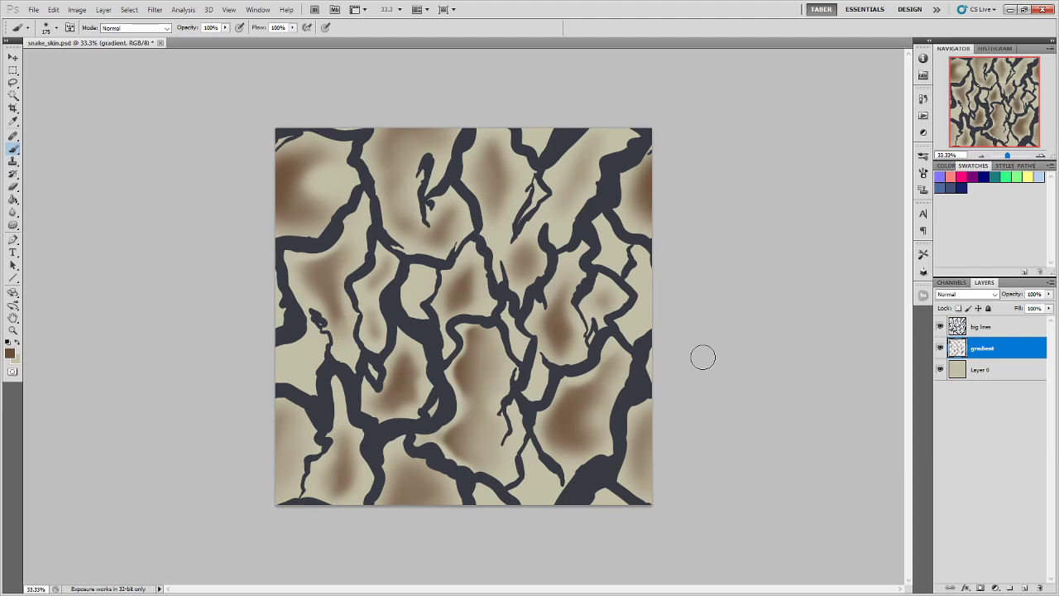
# - Save the layered snake_skin.psd document
pyautogui.moveTo(0, 76); pyautogui.dragTo(0, 72)
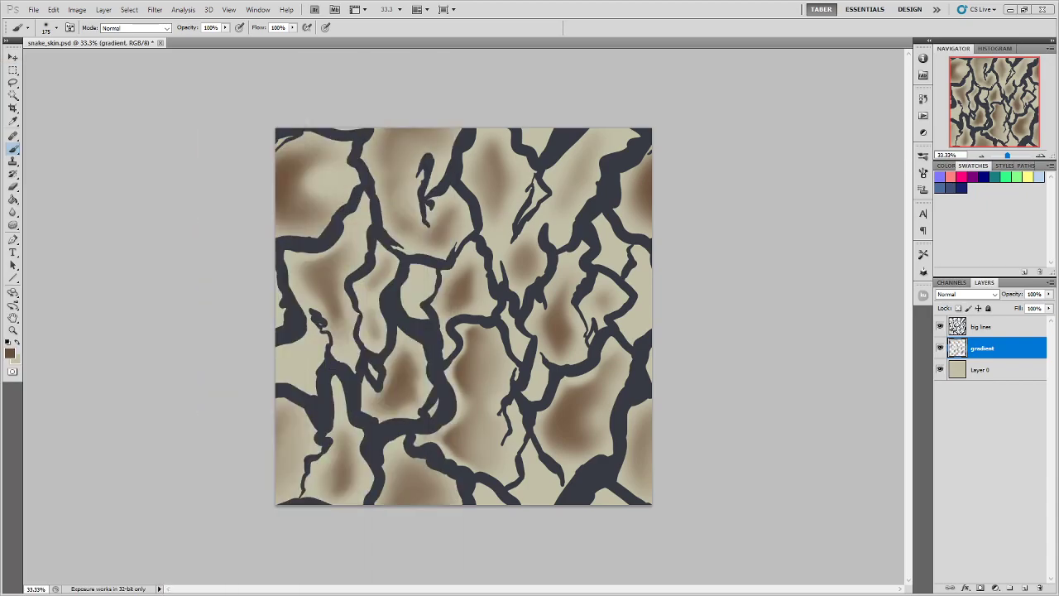
pyautogui.click(33, 9)
pyautogui.click(56, 167)
# - Save a non-interlaced PNG copy of the texture over tube_texture.png in the Tiling_Tube folder on the Desktop
pyautogui.click(33, 9)
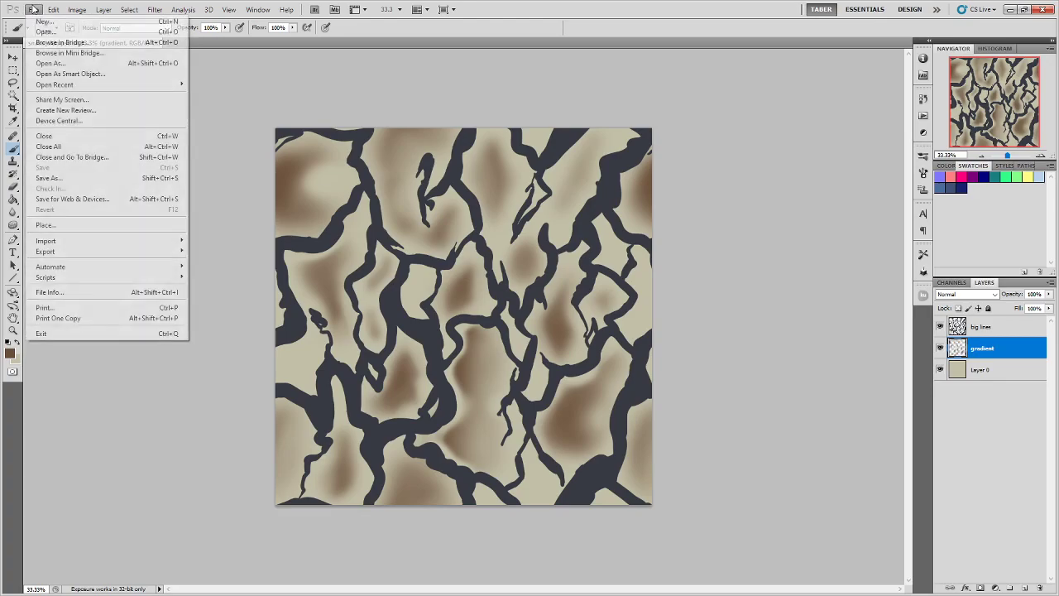
pyautogui.click(48, 178)
pyautogui.click(387, 325)
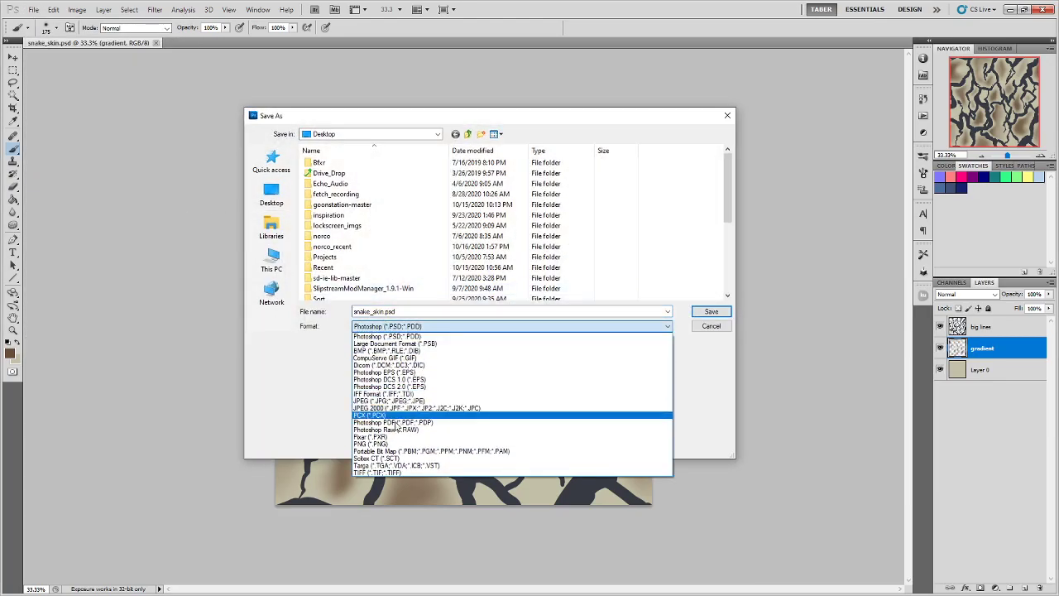
pyautogui.click(397, 443)
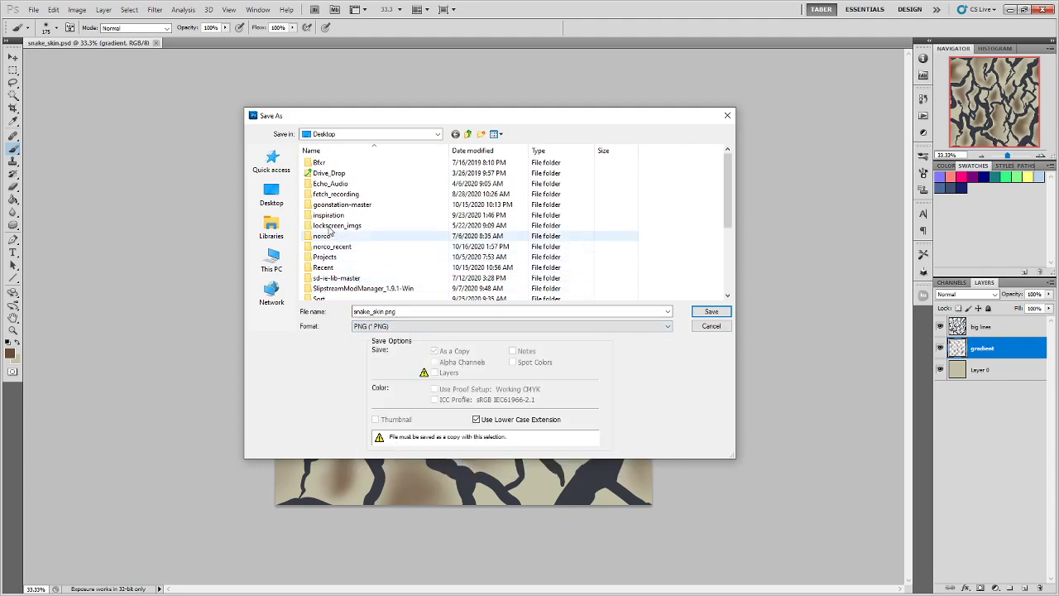
pyautogui.click(327, 257)
pyautogui.scroll(-2, 328, 258)
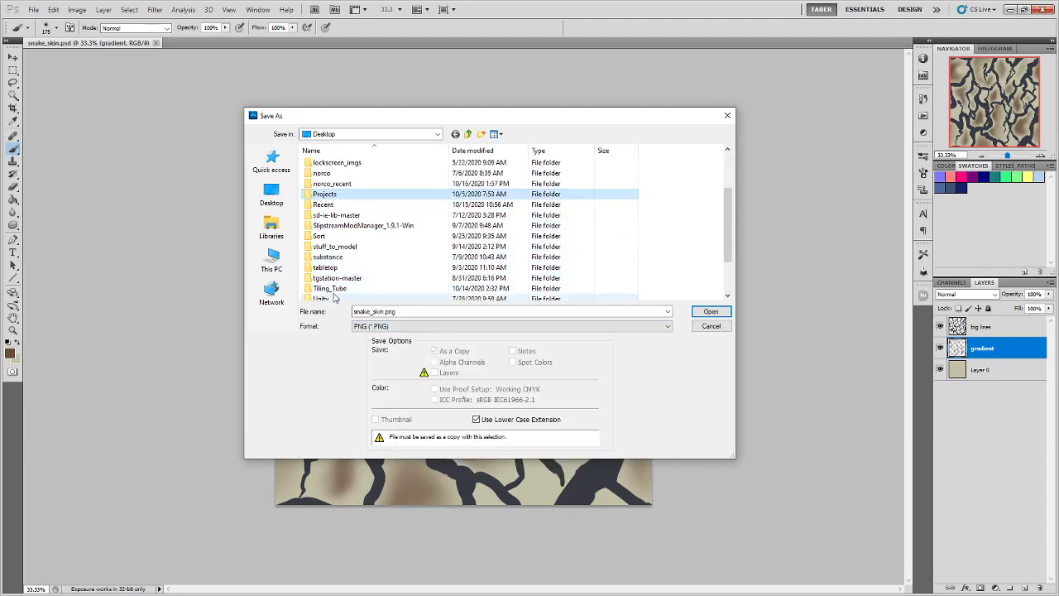
pyautogui.doubleClick(330, 288)
pyautogui.click(394, 194)
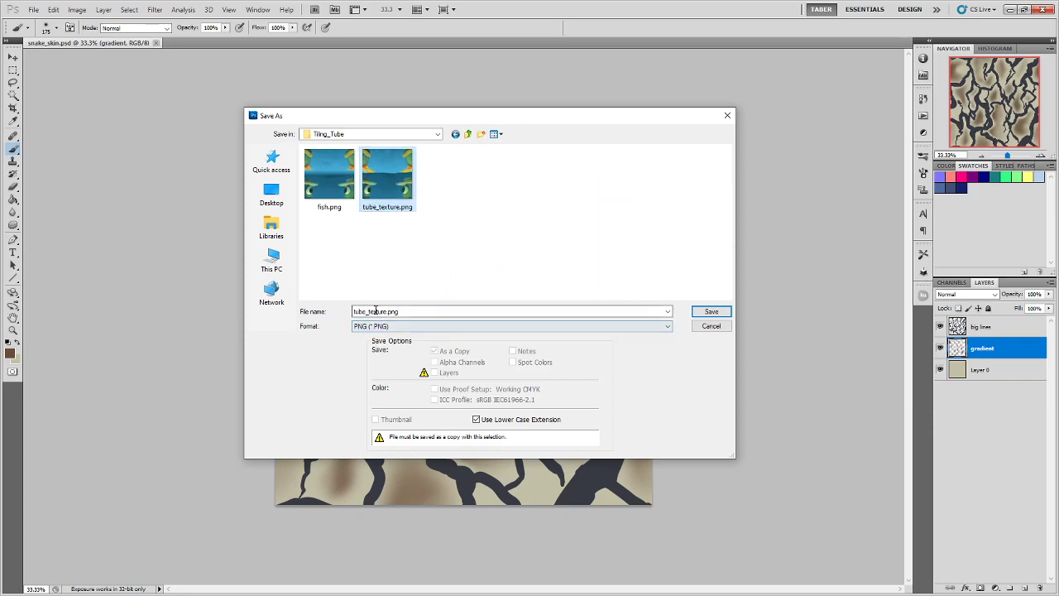
pyautogui.click(710, 311)
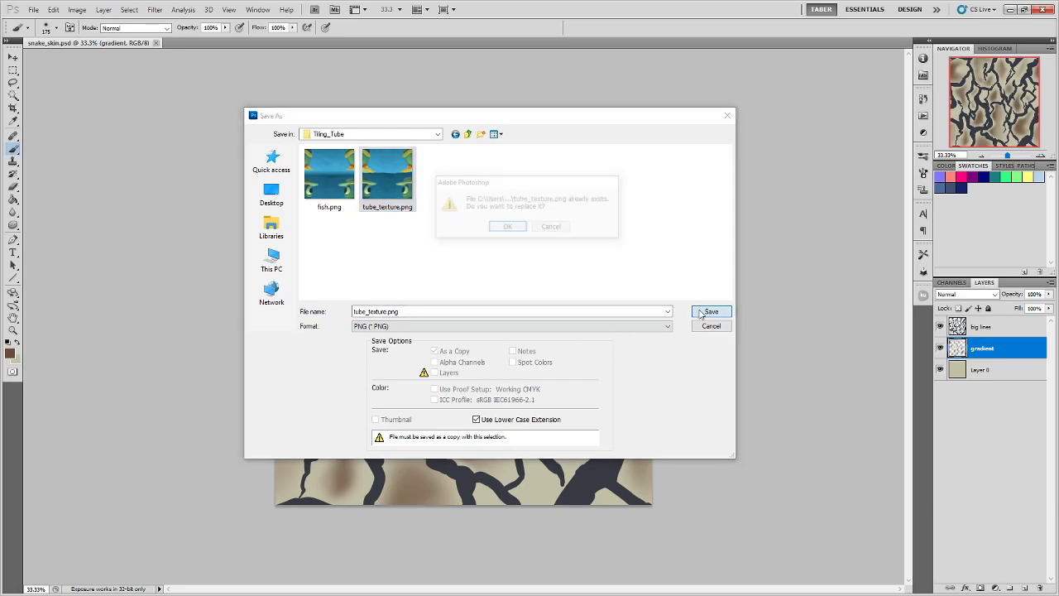
pyautogui.click(515, 227)
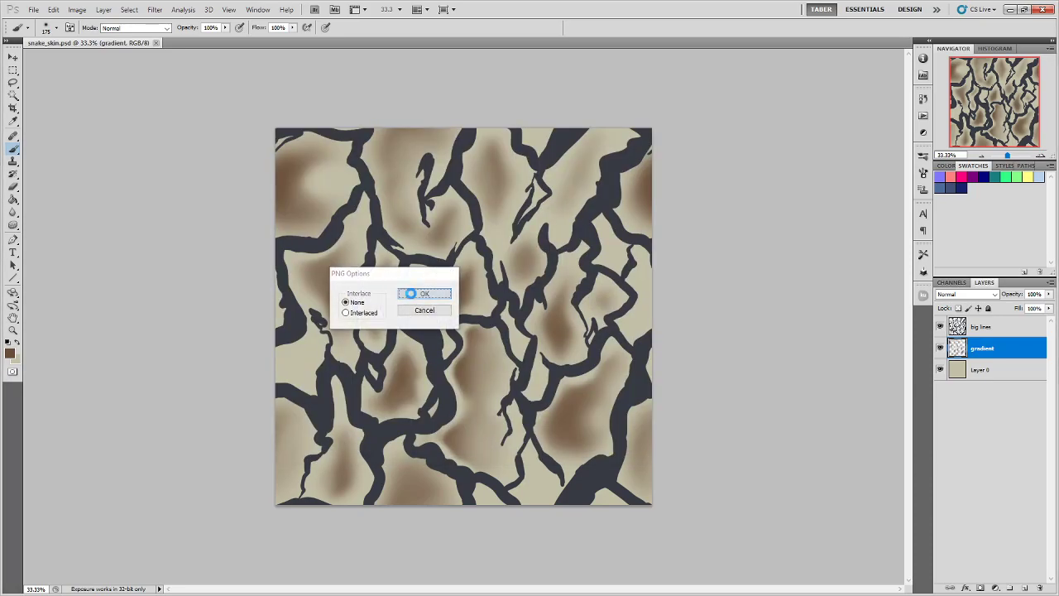
pyautogui.click(402, 292)
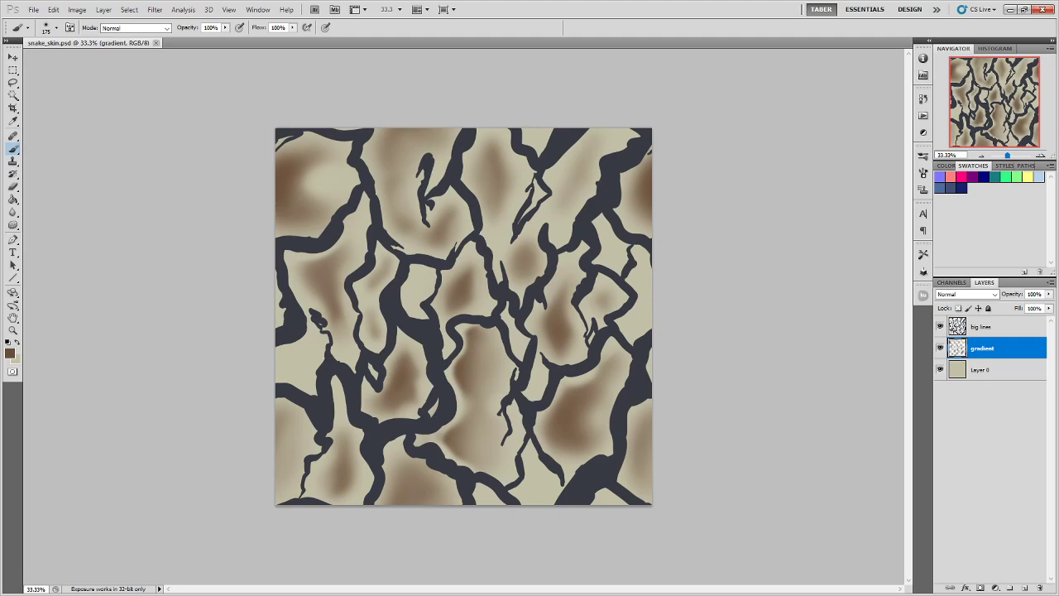
# - Switch to the Online 3D Viewer in the browser and examine the tube model with the new texture up close
pyautogui.hotkey('alt', 'Tab')
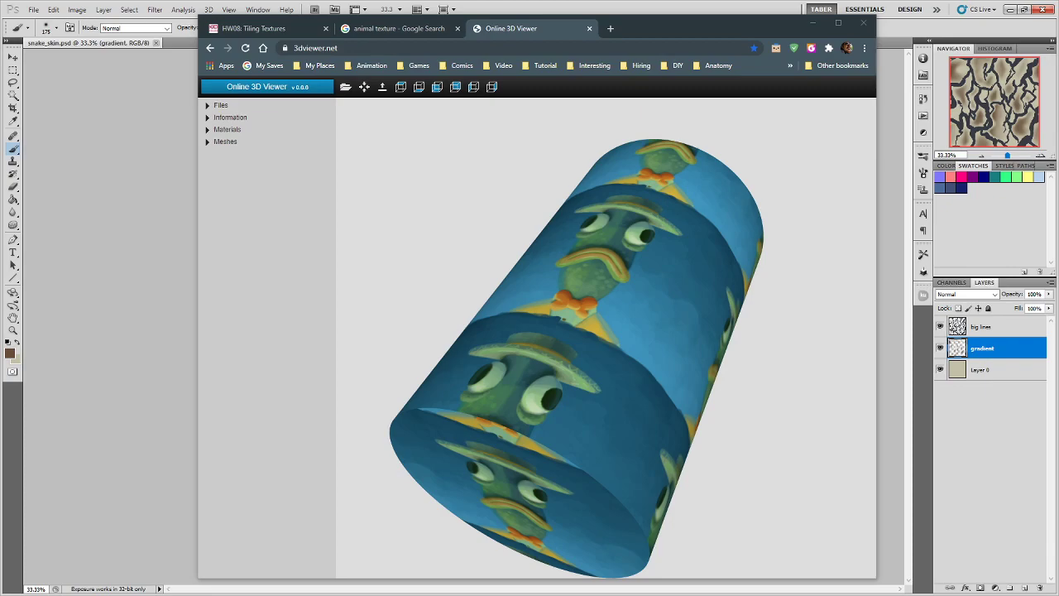
pyautogui.moveTo(558, 293); pyautogui.dragTo(575, 224)
pyautogui.scroll(5, 609, 375)
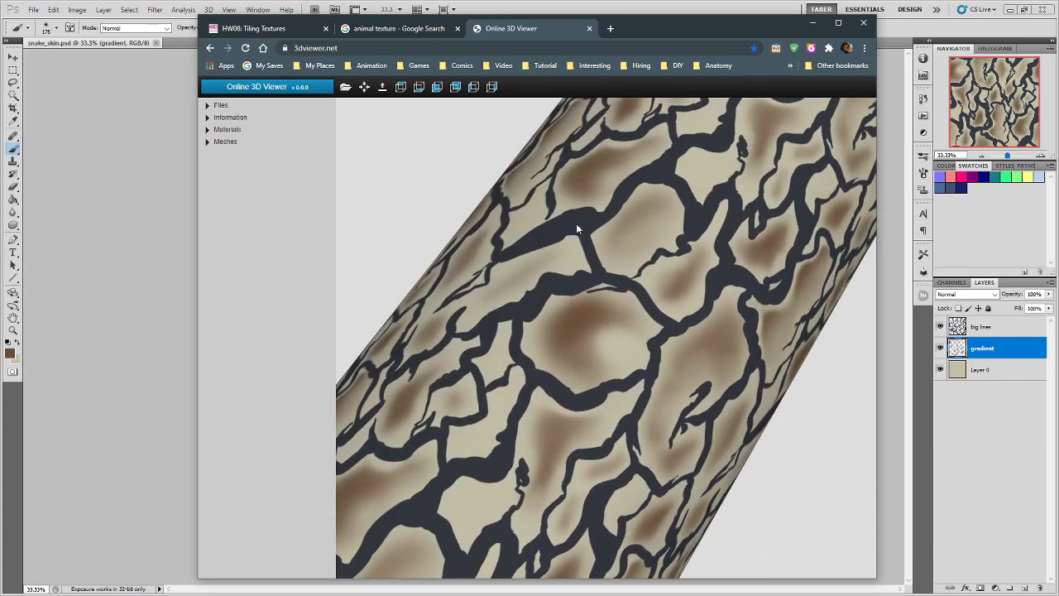
# - Stand the tube upright and inspect the texture's tiling around it from several angles and distances, returning to Photoshop at the end
pyautogui.click(437, 88)
pyautogui.moveTo(658, 302); pyautogui.dragTo(583, 288)
pyautogui.scroll(3, 590, 307)
pyautogui.scroll(-3, 637, 255)
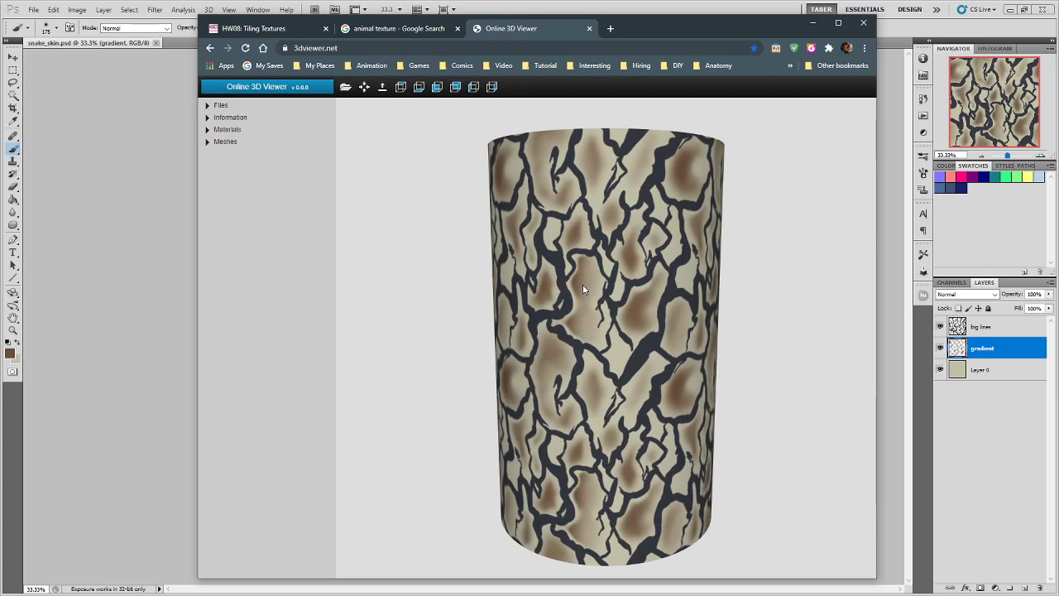
pyautogui.moveTo(578, 308); pyautogui.dragTo(638, 307)
pyautogui.scroll(3, 630, 312)
pyautogui.scroll(-1, 667, 314)
pyautogui.scroll(-3, 638, 312)
pyautogui.scroll(3, 640, 317)
pyautogui.scroll(-2, 640, 317)
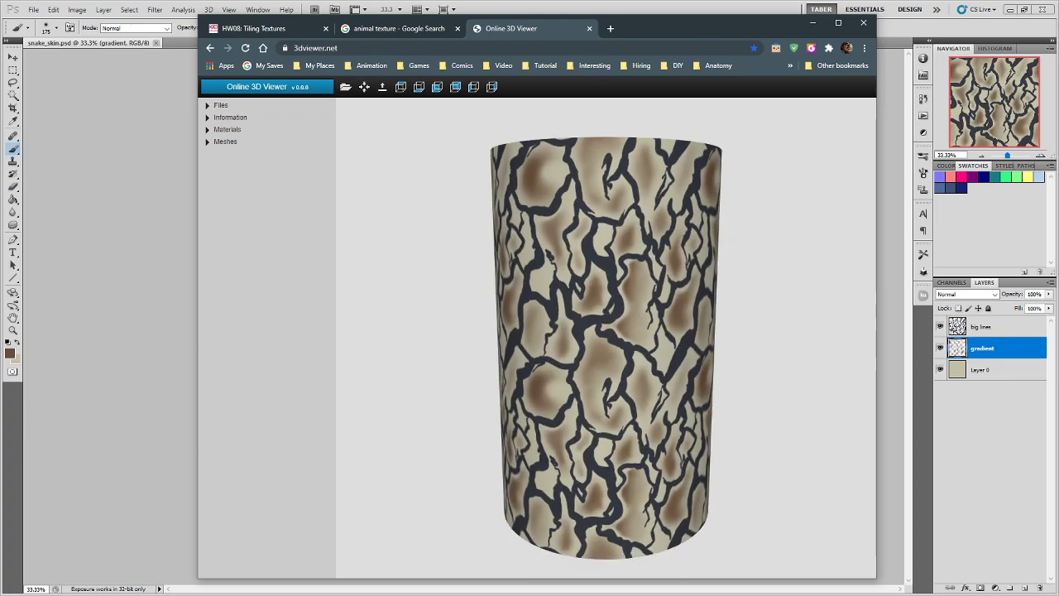
pyautogui.click(812, 22)
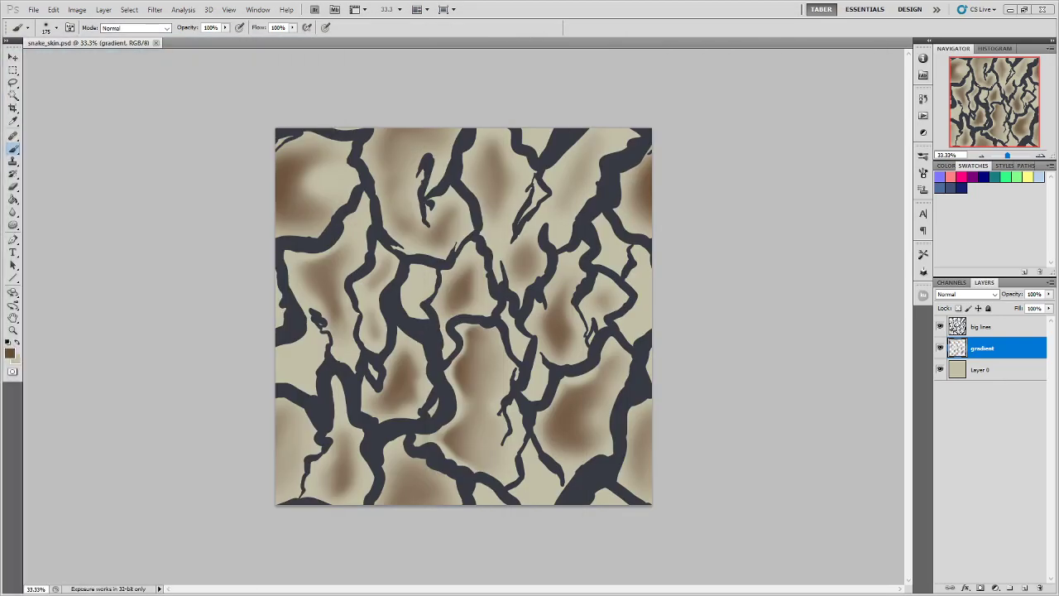
# - Check the snakeskin reference image once more and add a new layer above big lines
pyautogui.hotkey('alt', 'Tab')
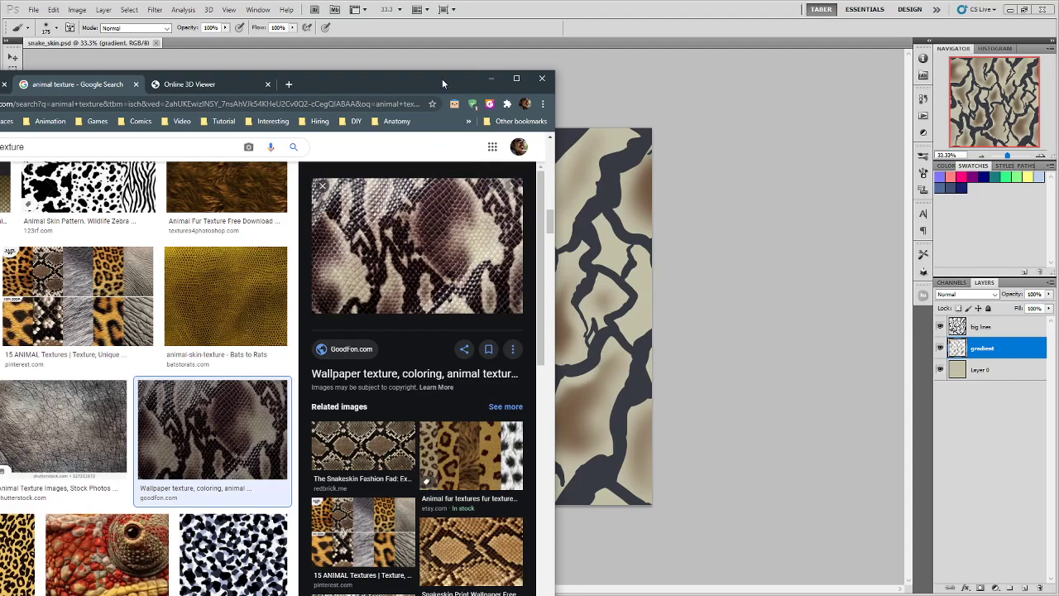
pyautogui.click(490, 78)
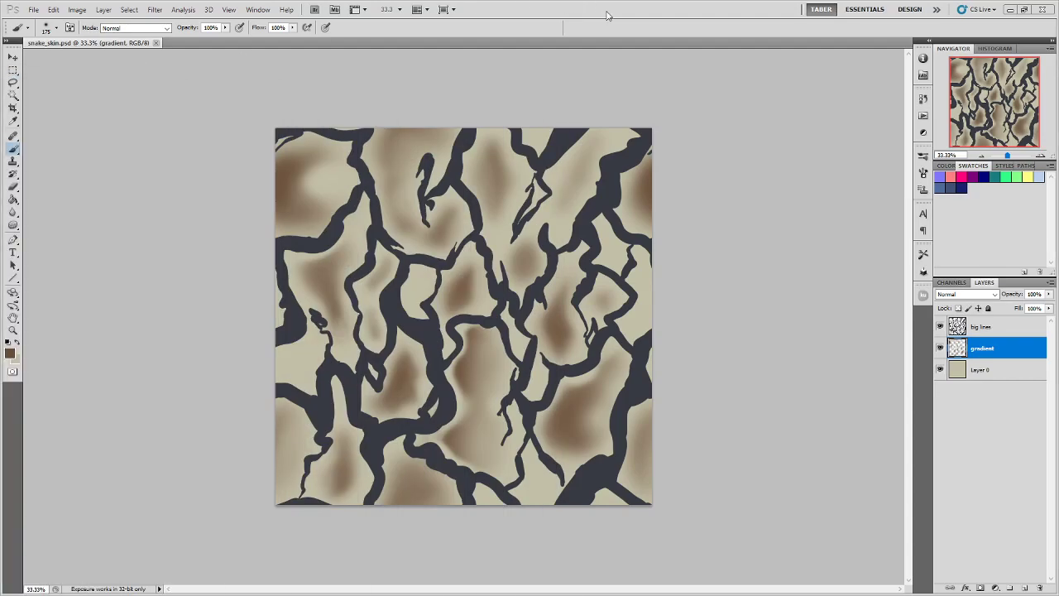
pyautogui.click(1003, 328)
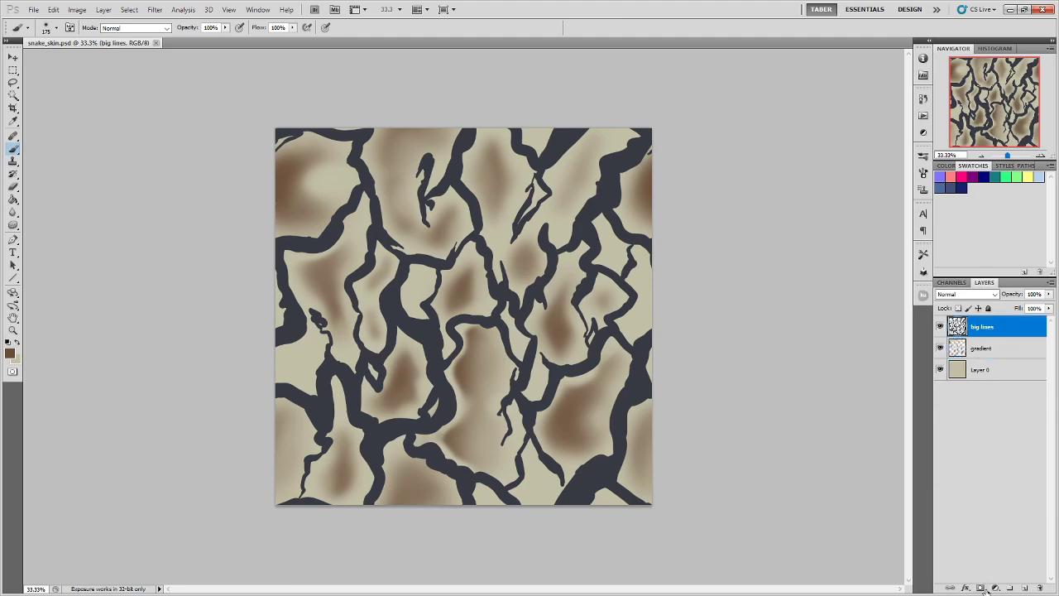
pyautogui.click(1024, 588)
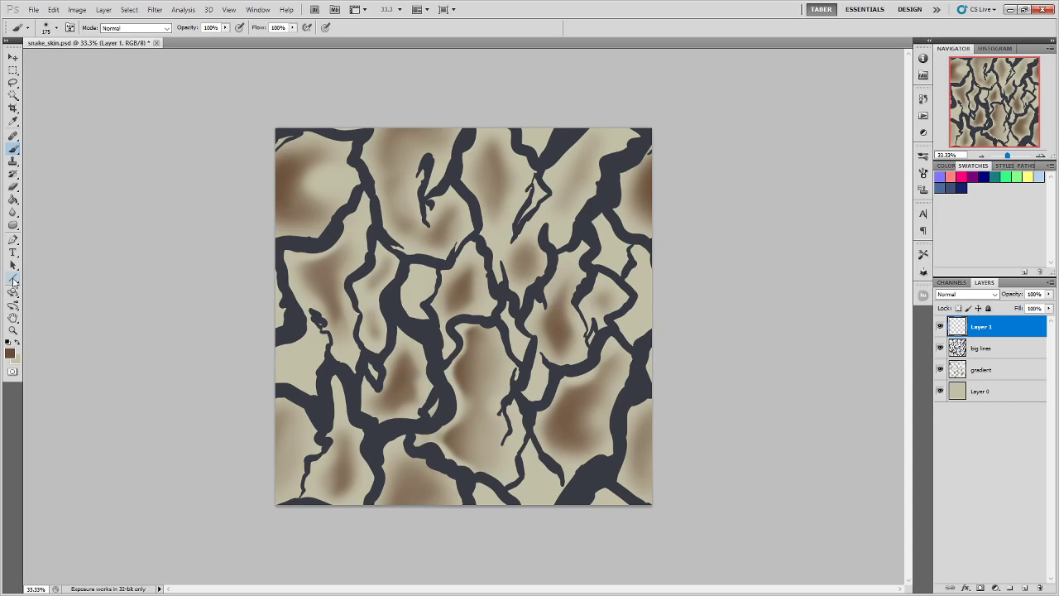
# - Switch to the Line tool and set the foreground color to grey #8c8885
pyautogui.click(14, 279)
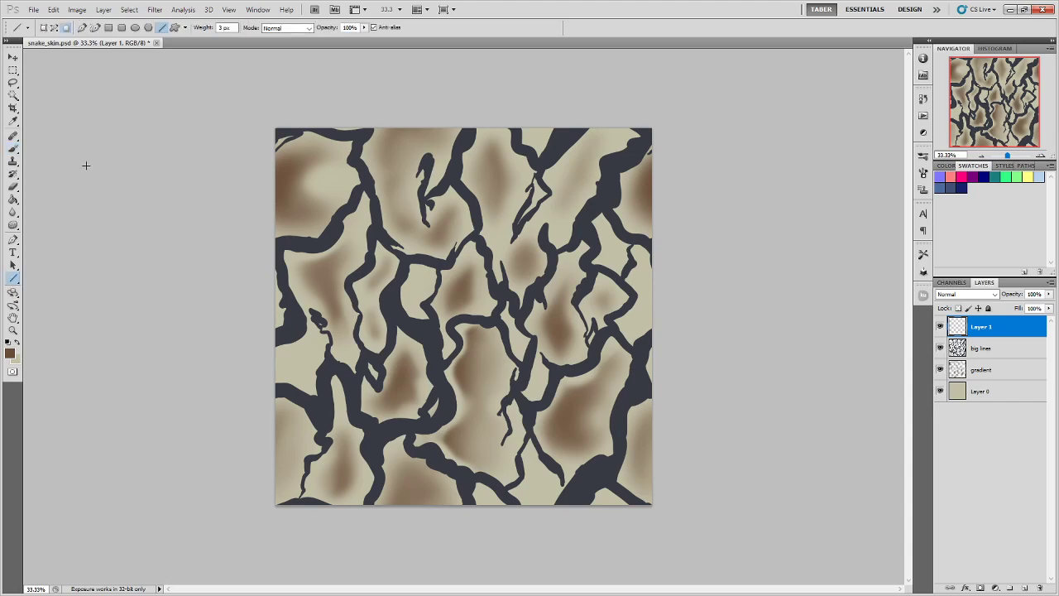
pyautogui.click(10, 354)
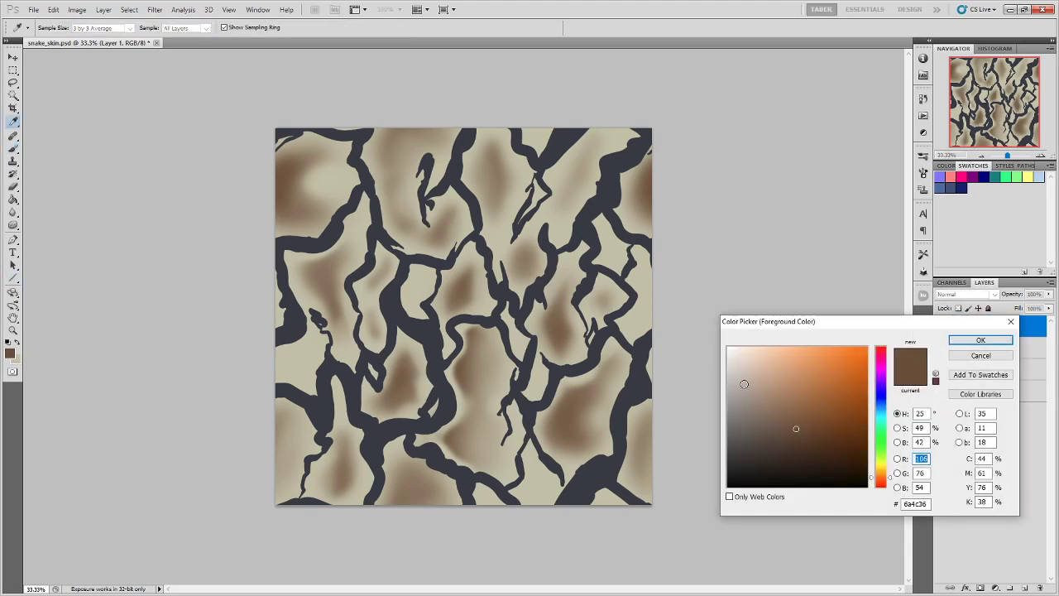
pyautogui.moveTo(754, 421); pyautogui.dragTo(733, 409)
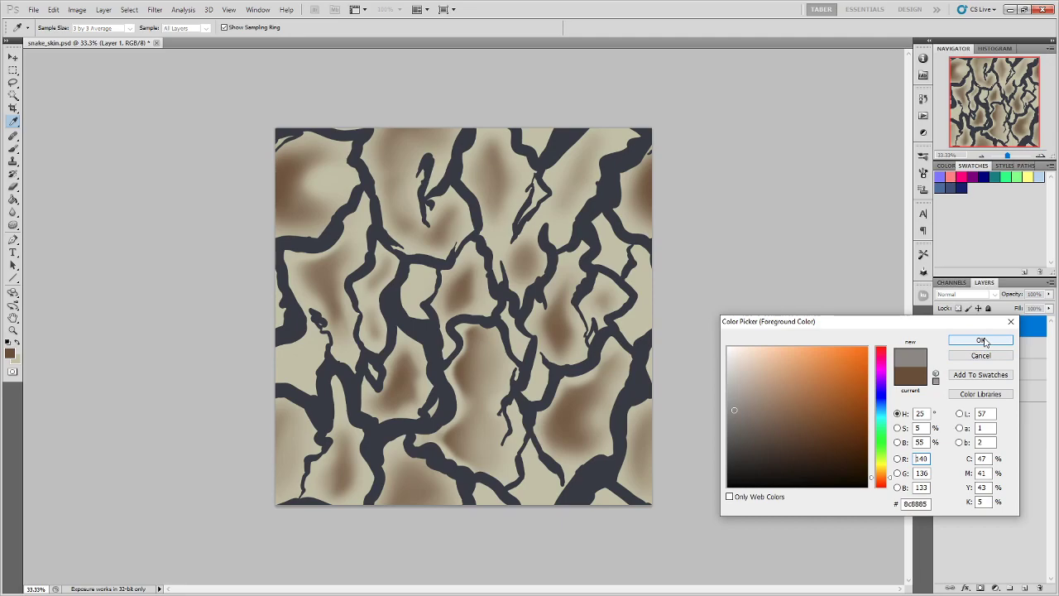
pyautogui.click(982, 340)
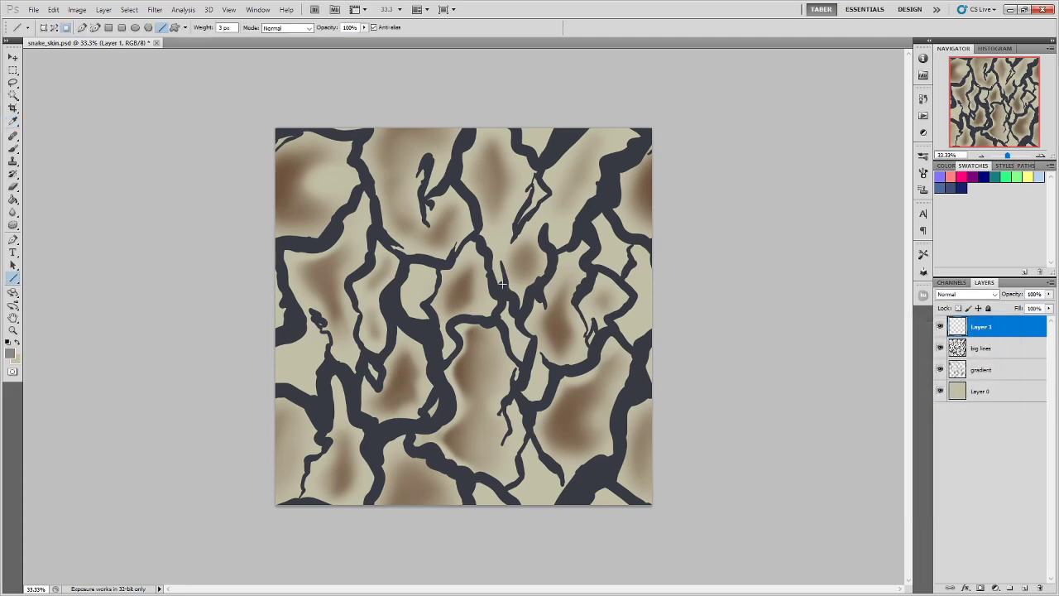
pyautogui.moveTo(371, 451); pyautogui.dragTo(374, 134)
pyautogui.hotkey('ctrl', '+')
pyautogui.hotkey('ctrl', '+')
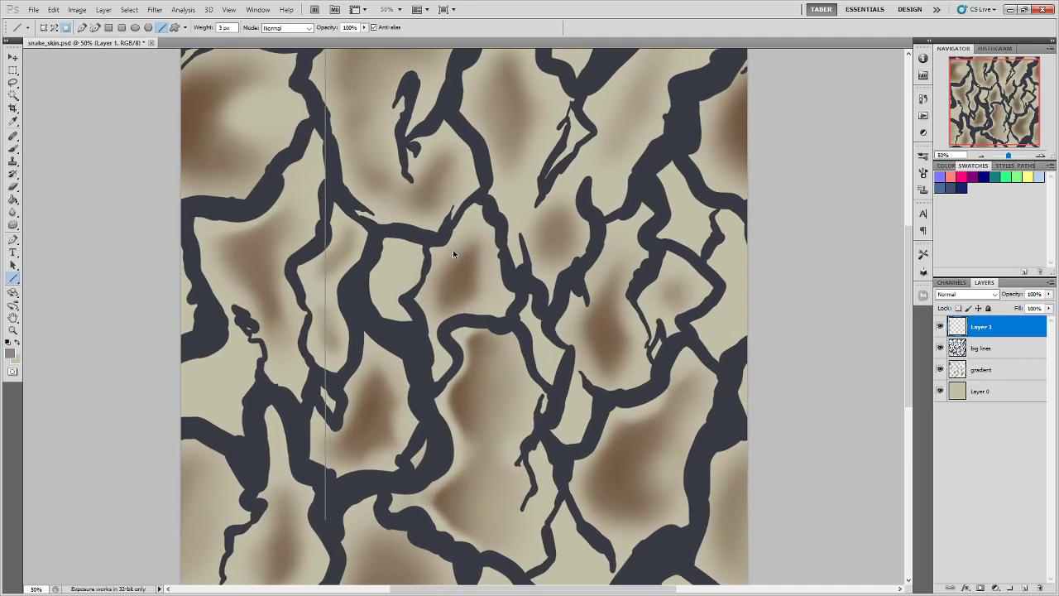
pyautogui.moveTo(334, 312); pyautogui.dragTo(427, 227)
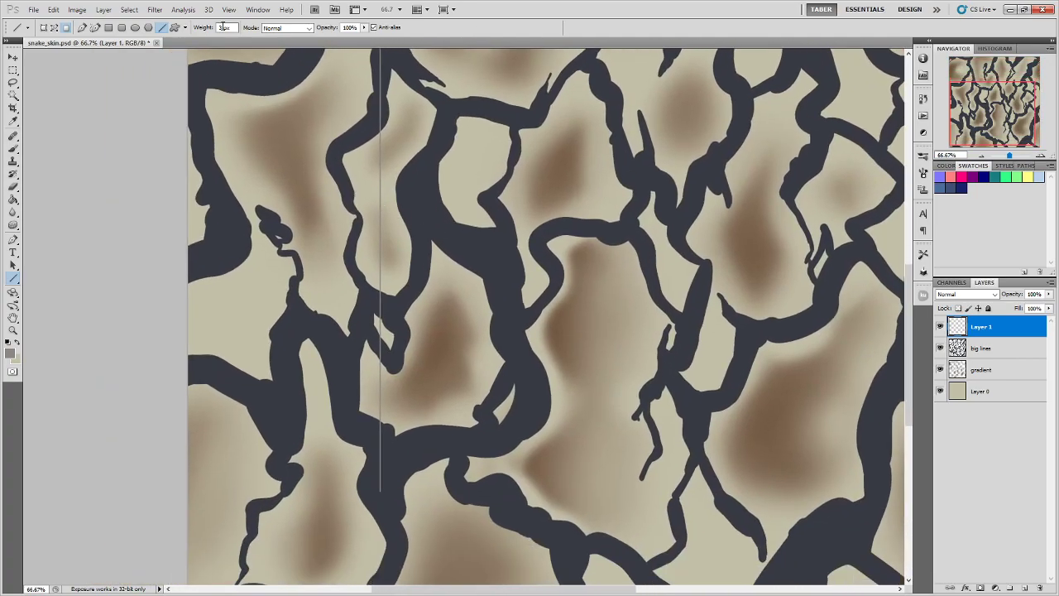
pyautogui.hotkey('ctrl', 'z')
# - Set the line weight to 5 px and draw two closely spaced parallel vertical lines on Layer 1
pyautogui.moveTo(225, 27); pyautogui.dragTo(215, 29)
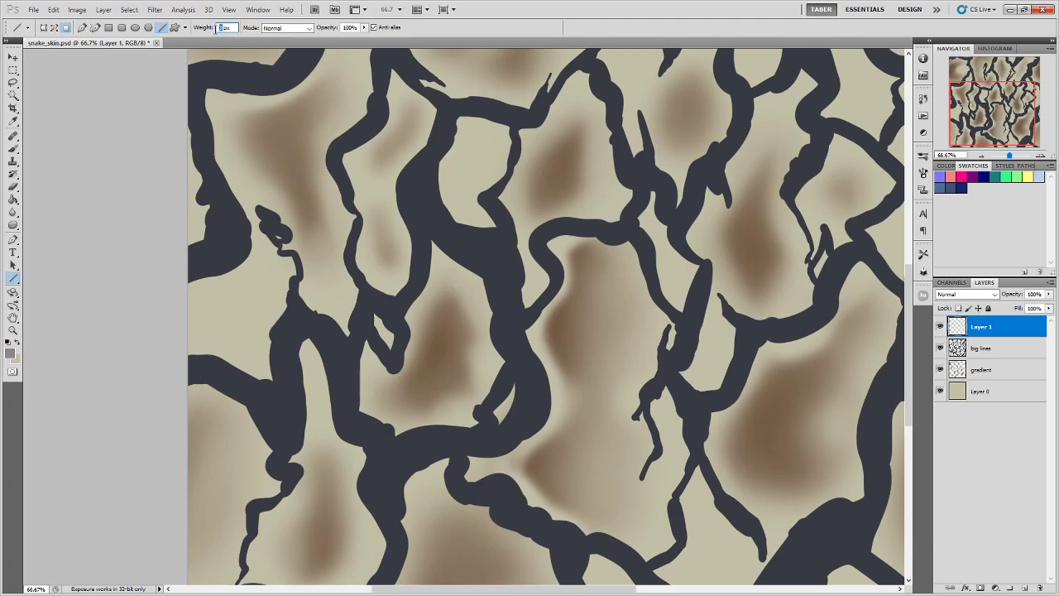
pyautogui.write('5')
pyautogui.moveTo(364, 527); pyautogui.dragTo(366, 76)
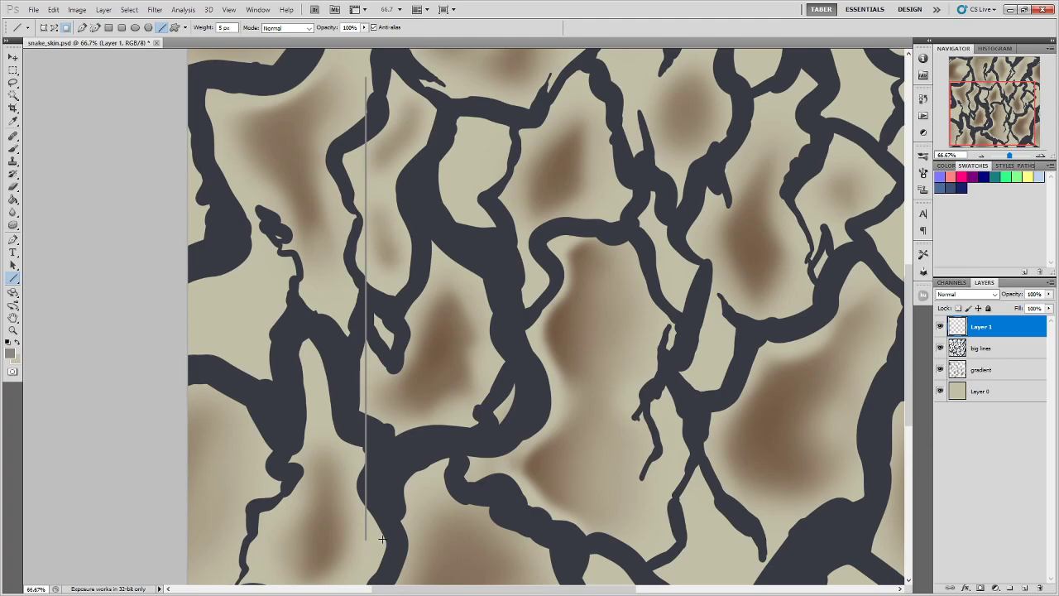
pyautogui.moveTo(380, 538)
pyautogui.mouseDown()
pyautogui.moveTo(402, 366)
pyautogui.moveTo(380, 80)
pyautogui.mouseUp()
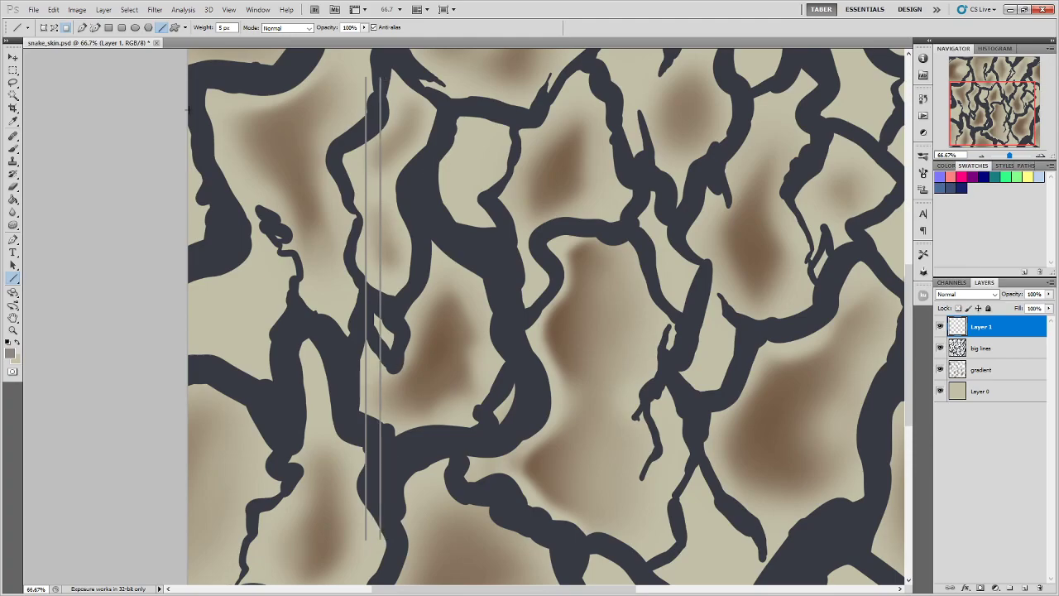
# - Duplicate the pair of lines beside itself at matching spacing and merge the copy back into Layer 1
pyautogui.click(12, 56)
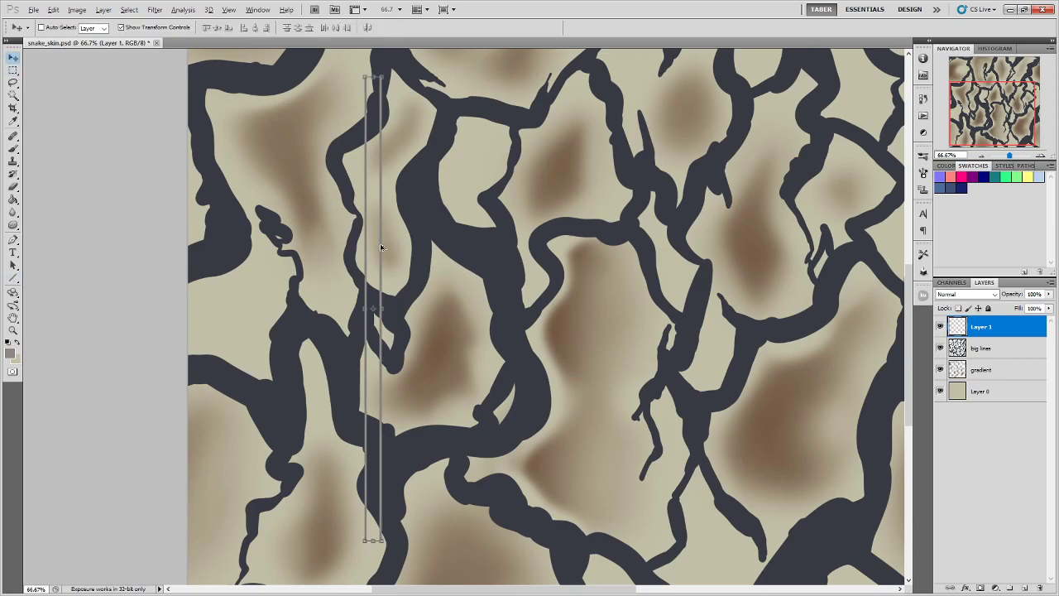
pyautogui.press('alt')
pyautogui.press('alt')
pyautogui.moveTo(377, 250); pyautogui.dragTo(408, 253)
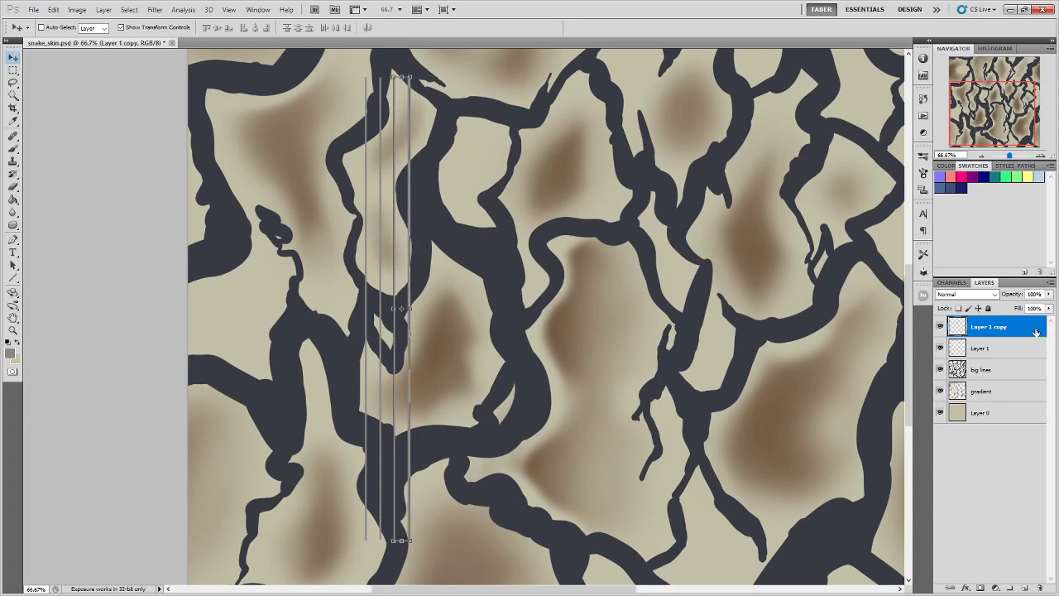
pyautogui.hotkey('ctrl', 'e')
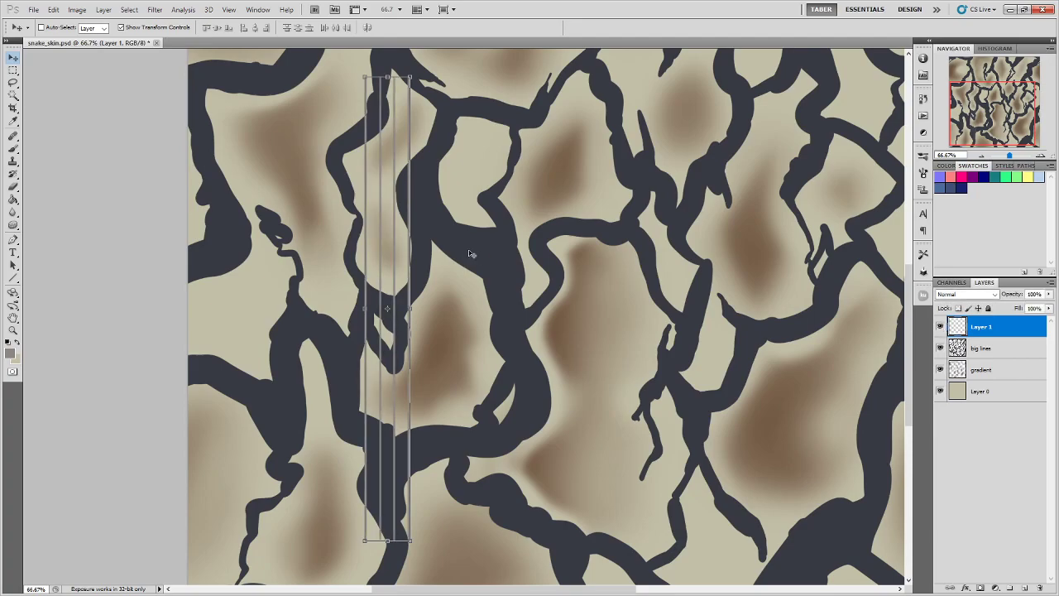
# - Select the four vertical lines and place two evenly spaced copies to their right on Layer 1, making twelve lines
pyautogui.click(13, 72)
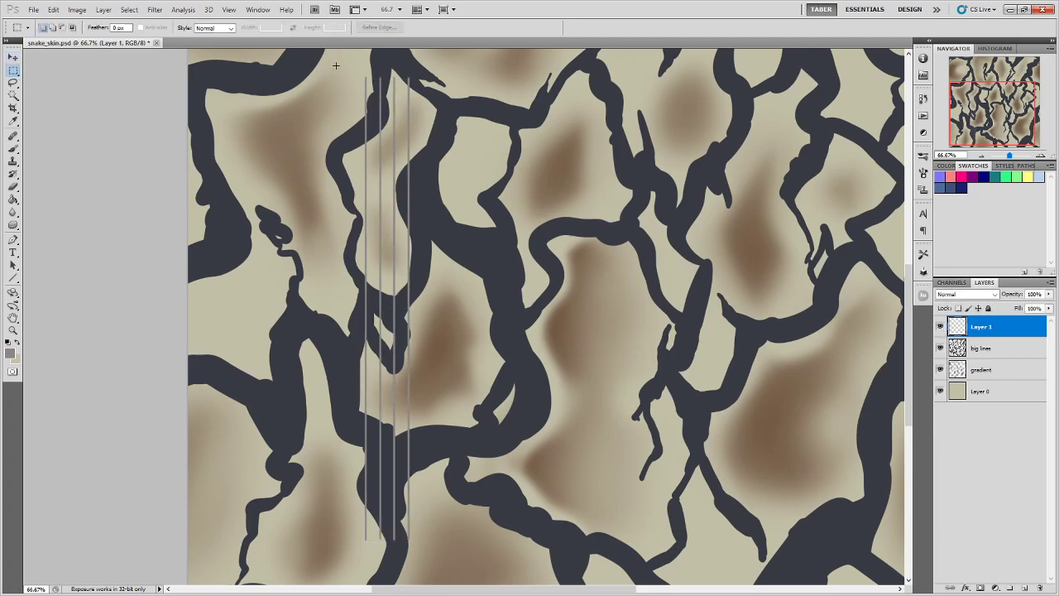
pyautogui.moveTo(422, 397); pyautogui.dragTo(455, 539)
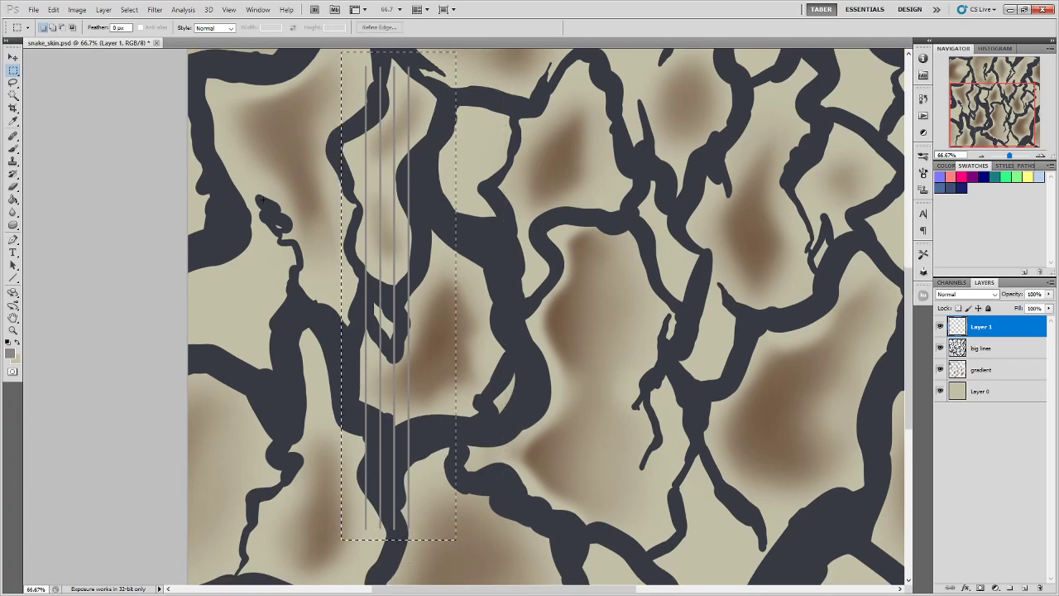
pyautogui.click(13, 57)
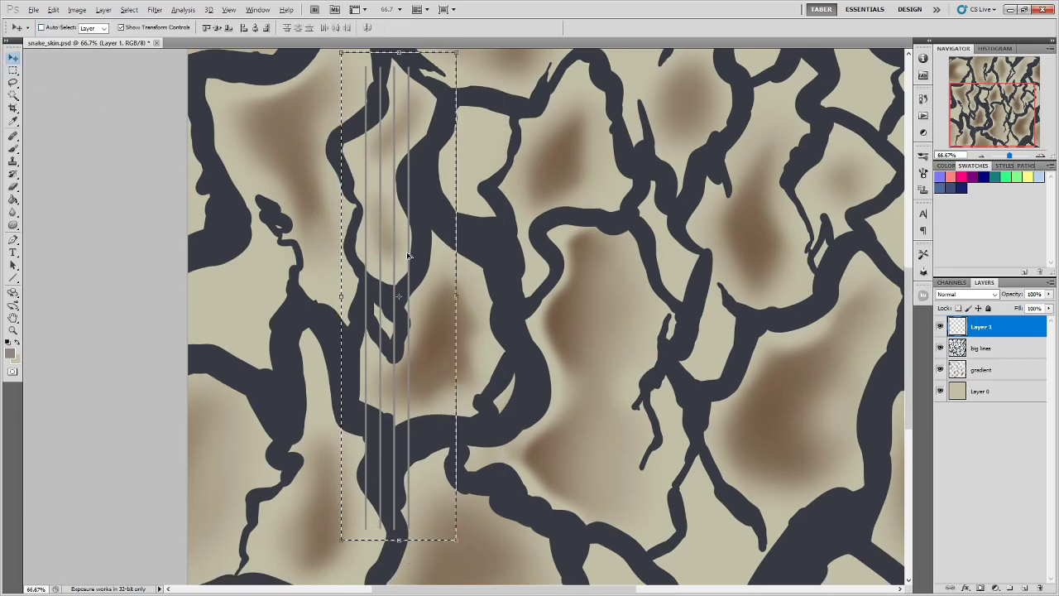
pyautogui.moveTo(408, 255); pyautogui.dragTo(465, 255)
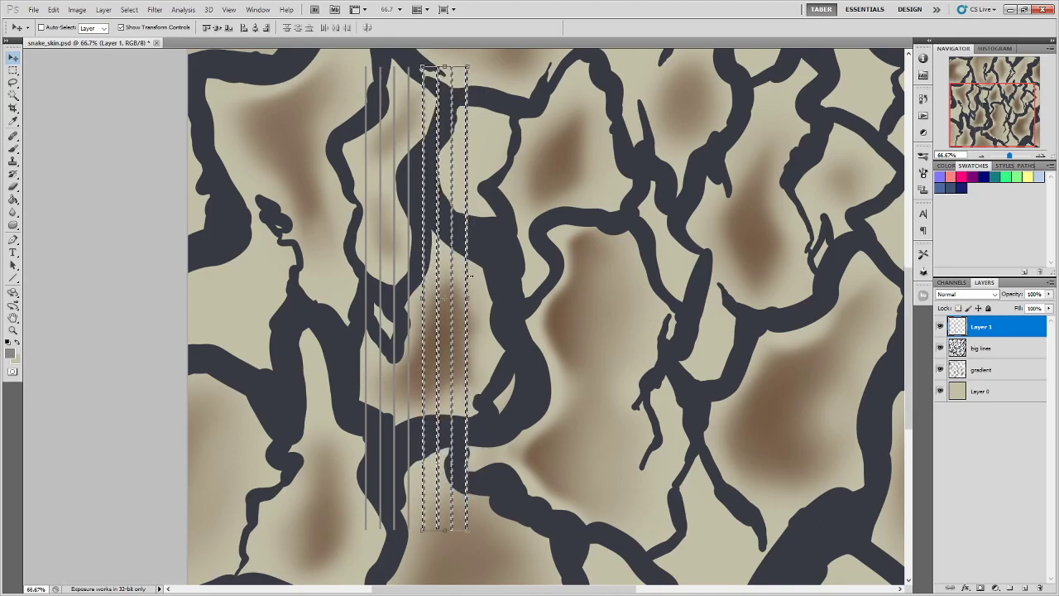
pyautogui.moveTo(452, 265); pyautogui.dragTo(512, 263)
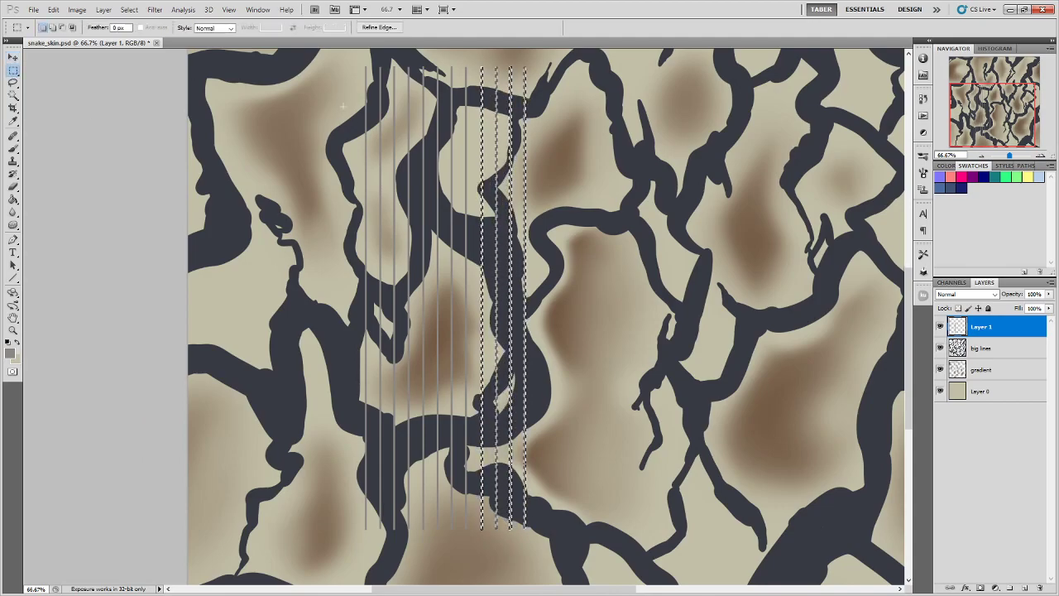
# - Select all twelve lines, copy them to the right at the same spacing, and clear the selection
pyautogui.click(13, 71)
pyautogui.moveTo(479, 290); pyautogui.dragTo(568, 540)
pyautogui.moveTo(536, 249); pyautogui.dragTo(481, 255)
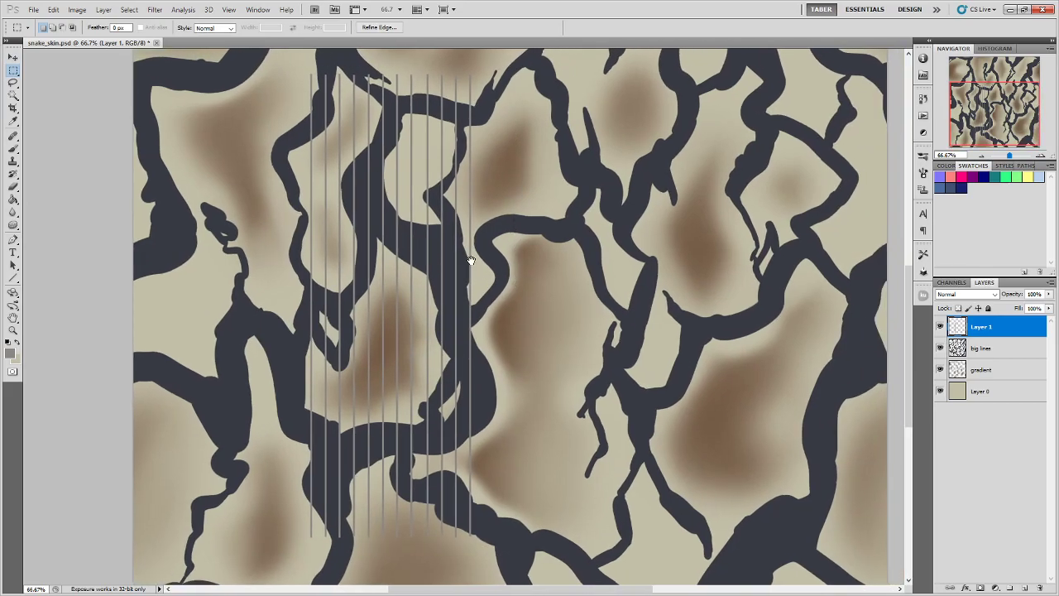
pyautogui.click(13, 56)
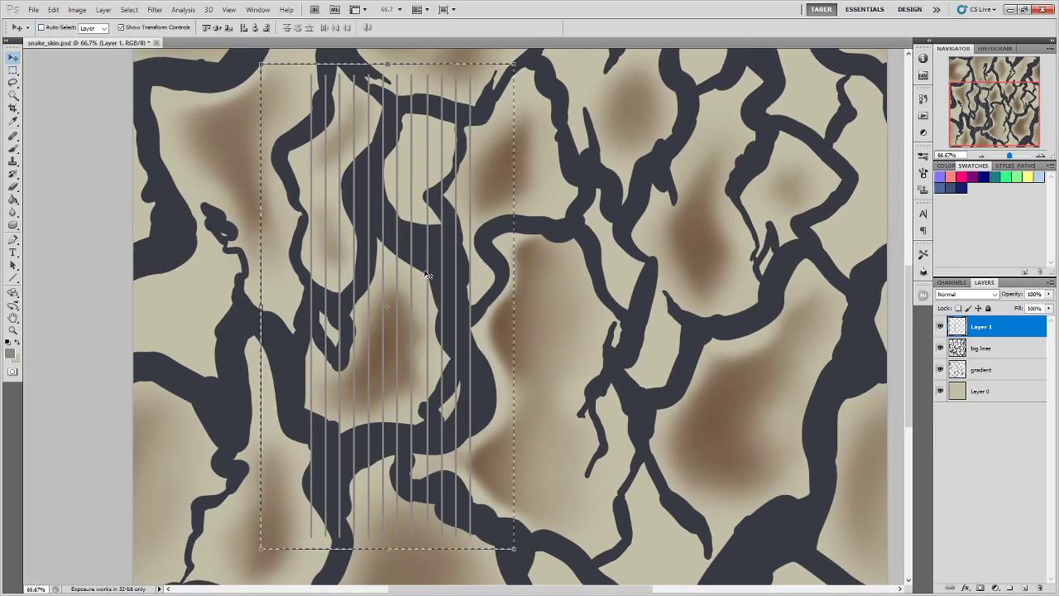
pyautogui.moveTo(414, 269); pyautogui.dragTo(581, 279)
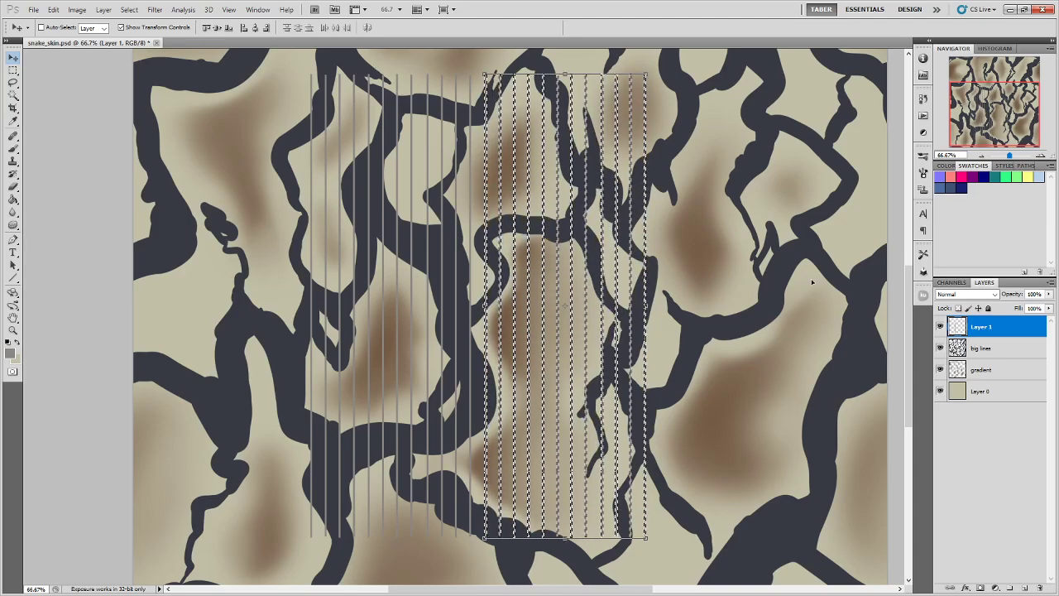
pyautogui.press('Return')
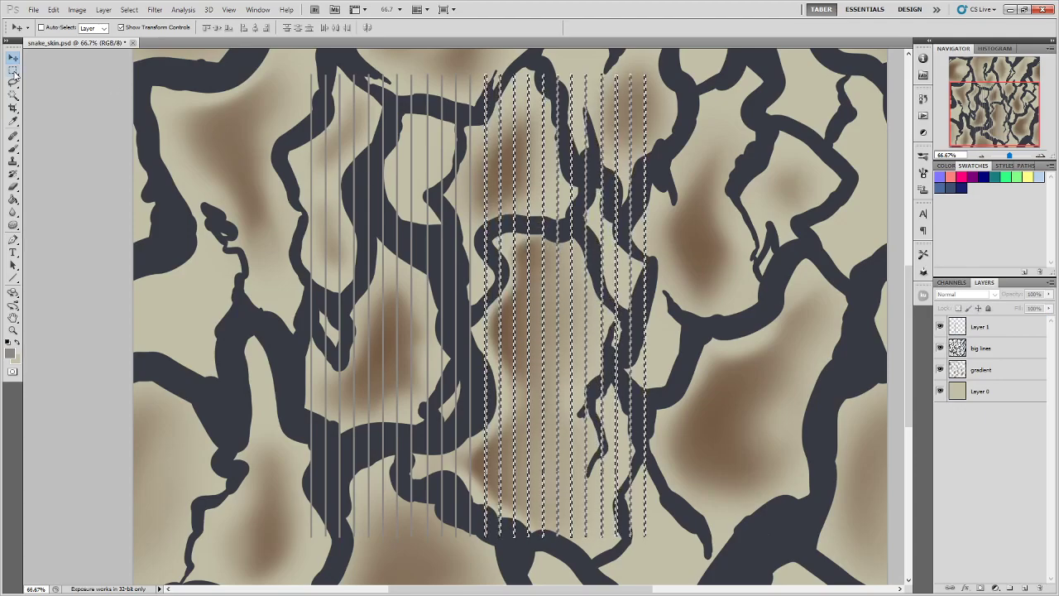
pyautogui.click(14, 71)
pyautogui.click(254, 151)
pyautogui.moveTo(580, 161); pyautogui.dragTo(550, 211)
# - Duplicate Layer 1 and rotate the copied lines 90 degrees so they cross the vertical ones as a square grid
pyautogui.hotkey('ctrl', '-')
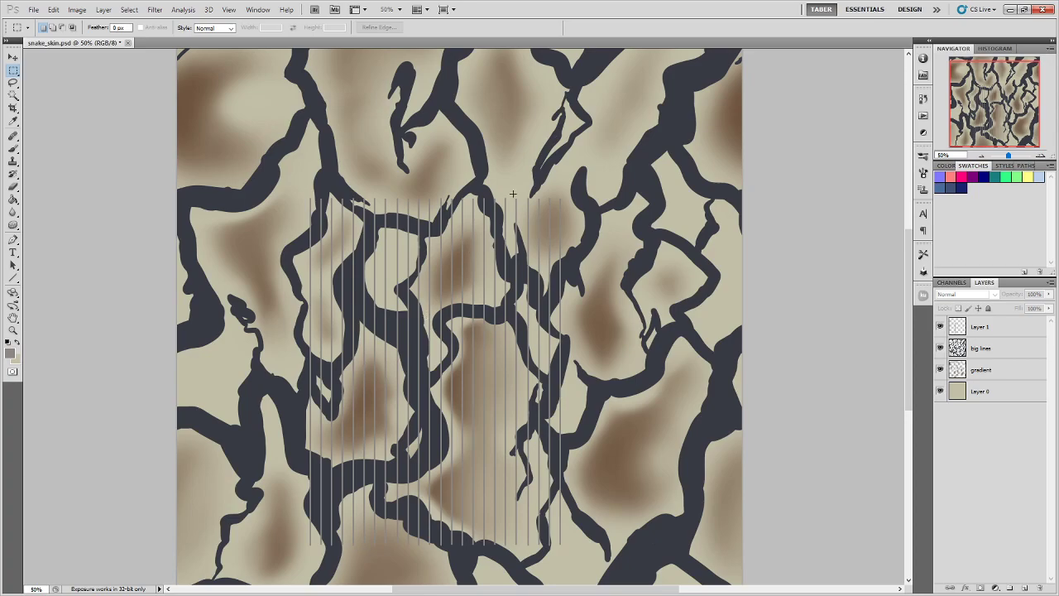
pyautogui.click(13, 58)
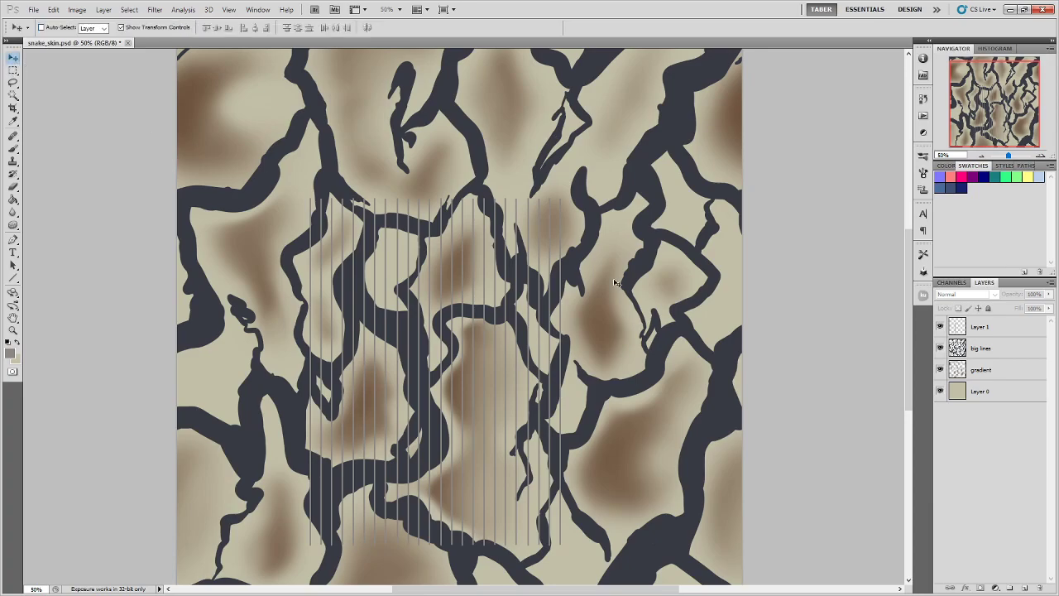
pyautogui.click(1011, 331)
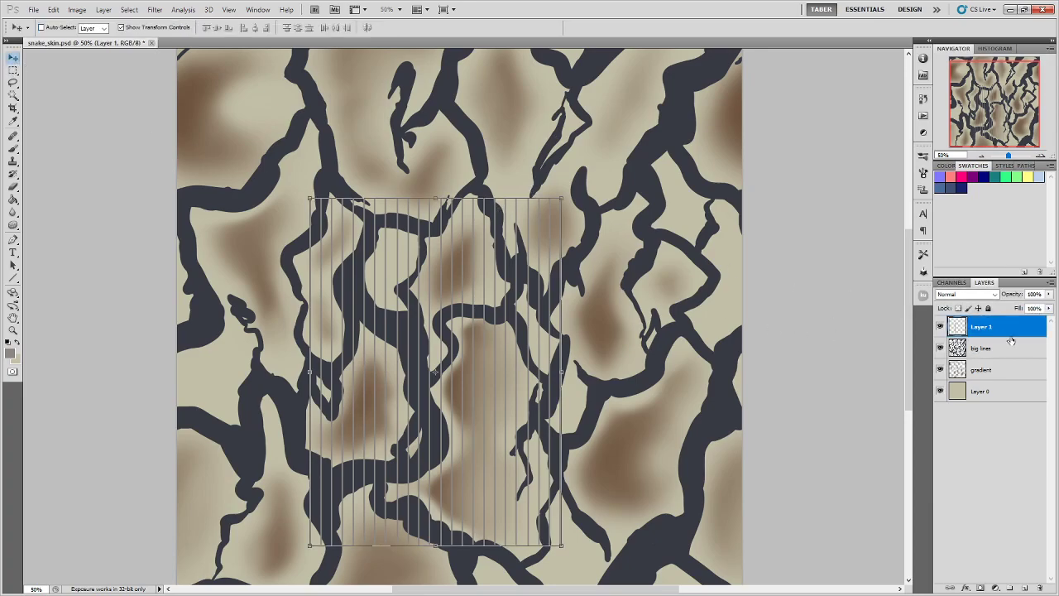
pyautogui.moveTo(1017, 343); pyautogui.dragTo(1026, 590)
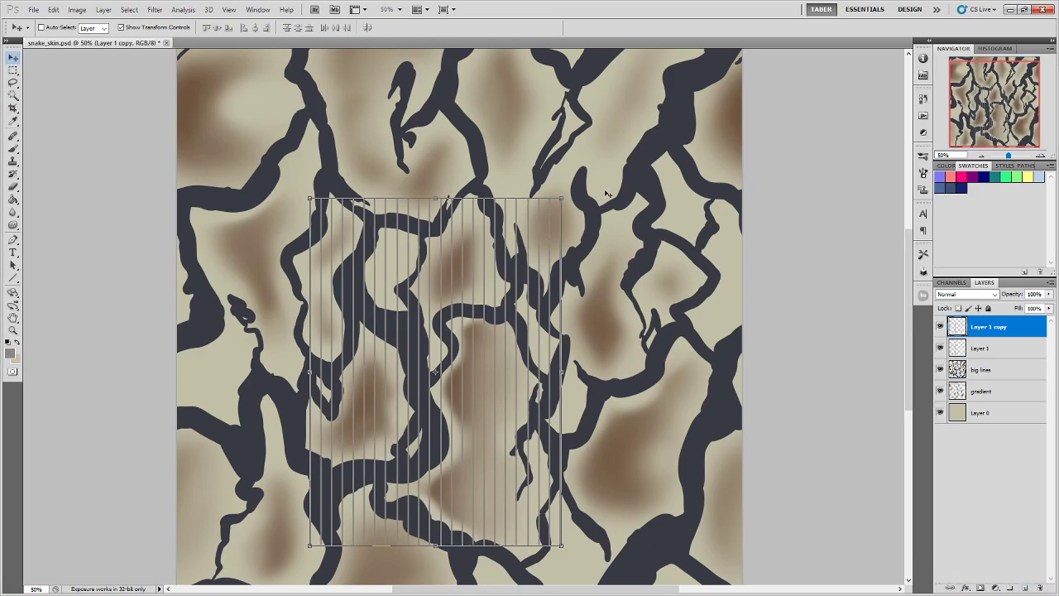
pyautogui.moveTo(569, 189); pyautogui.dragTo(619, 504)
pyautogui.hotkey('ctrl', '+')
pyautogui.hotkey('ctrl', '+')
pyautogui.hotkey('ctrl', '+')
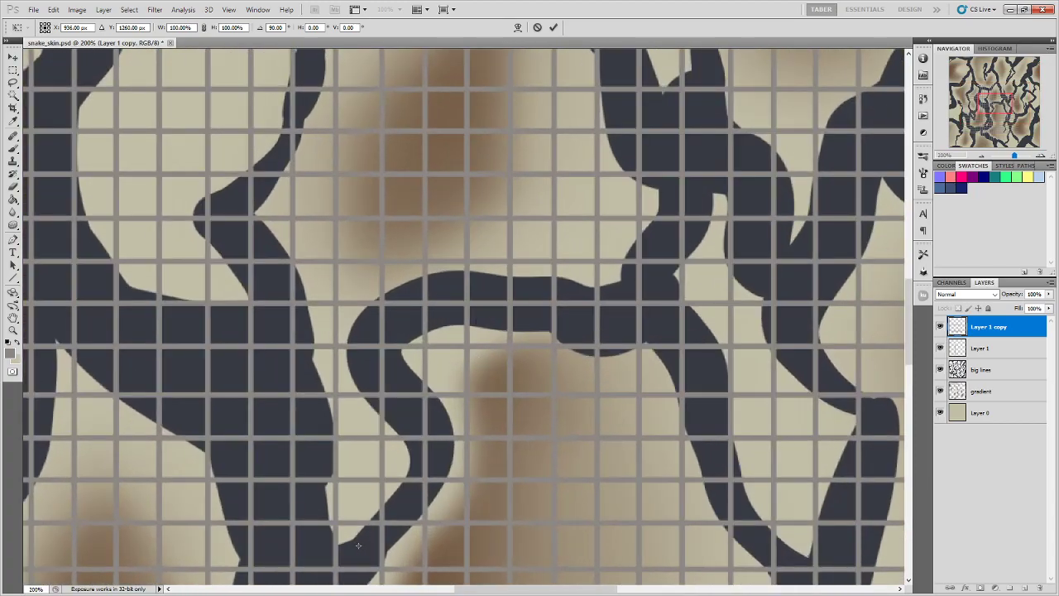
# - Check the scale pattern in the browser's snakeskin reference image and set the copied lines' rotation to about 71.3 degrees
pyautogui.hotkey('alt', 'Tab')
pyautogui.moveTo(194, 174); pyautogui.dragTo(350, 132)
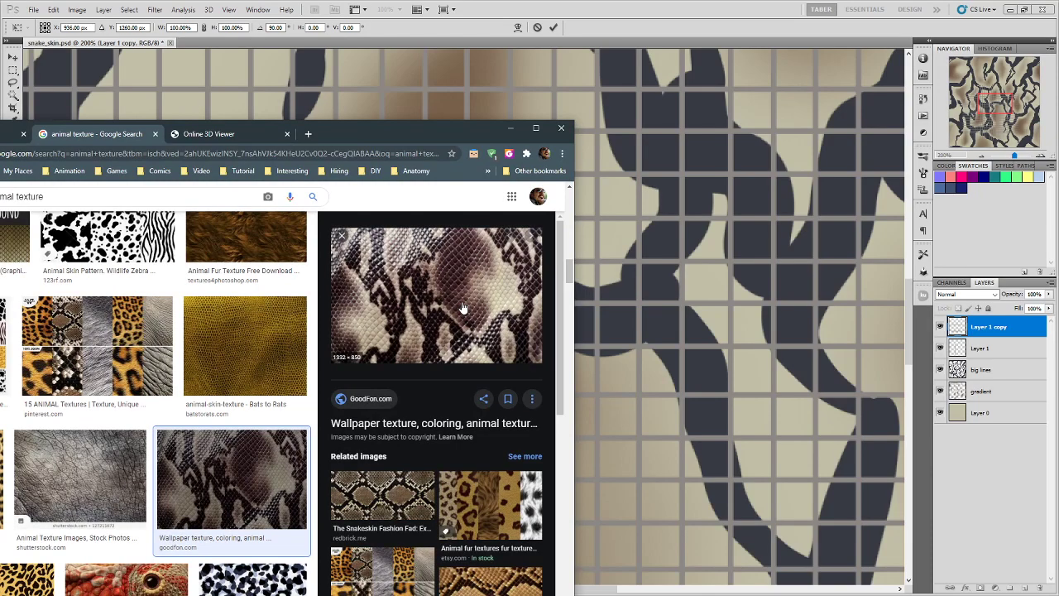
pyautogui.hotkey('alt', 'Tab')
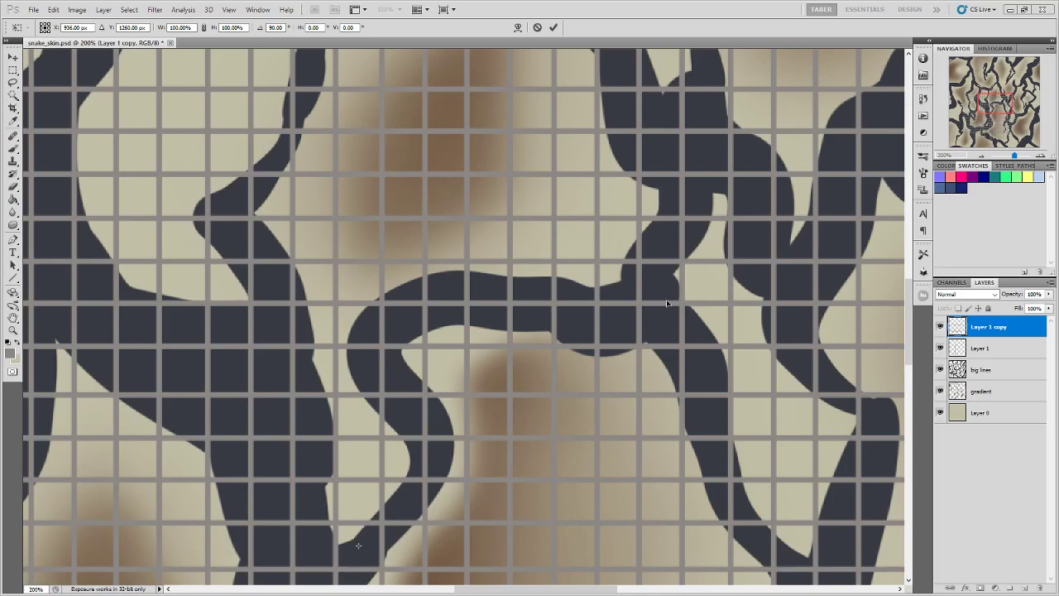
pyautogui.hotkey('ctrl', '-')
pyautogui.hotkey('ctrl', '-')
pyautogui.moveTo(677, 223); pyautogui.dragTo(626, 120)
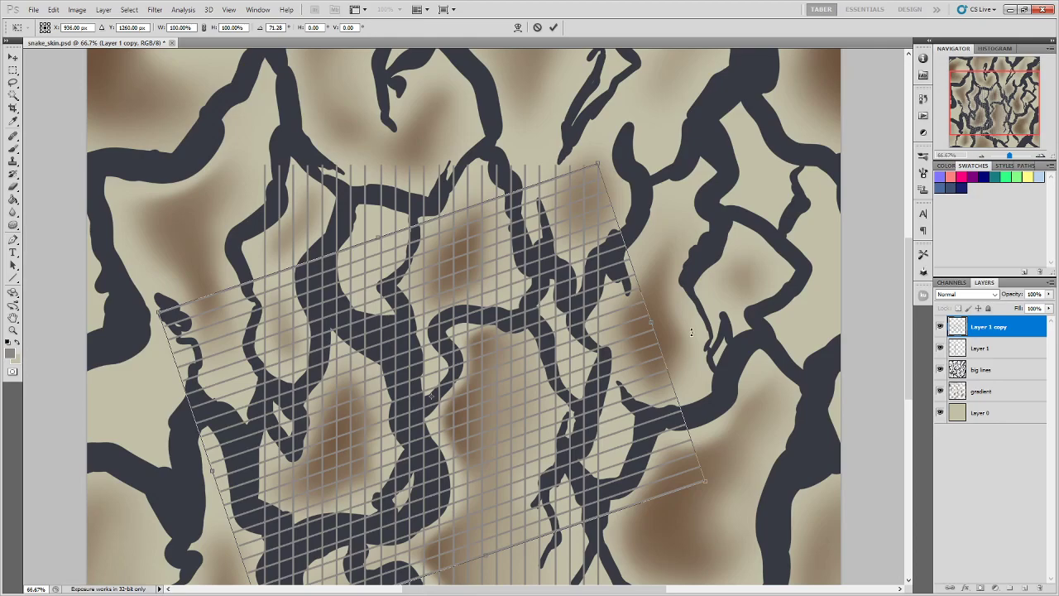
pyautogui.press('Return')
# - Duplicate Layer 1, hide the original as a backup, and merge the duplicate with the rotated lines into one layer
pyautogui.click(1017, 353)
pyautogui.moveTo(1017, 353); pyautogui.dragTo(1024, 586)
pyautogui.click(940, 369)
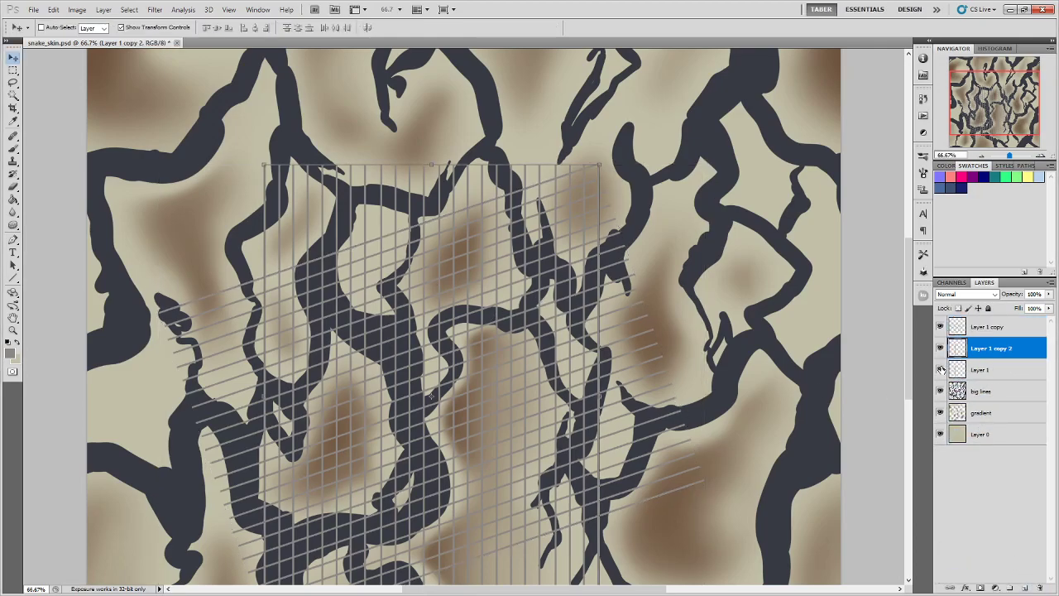
pyautogui.click(1019, 332)
pyautogui.press('Delete')
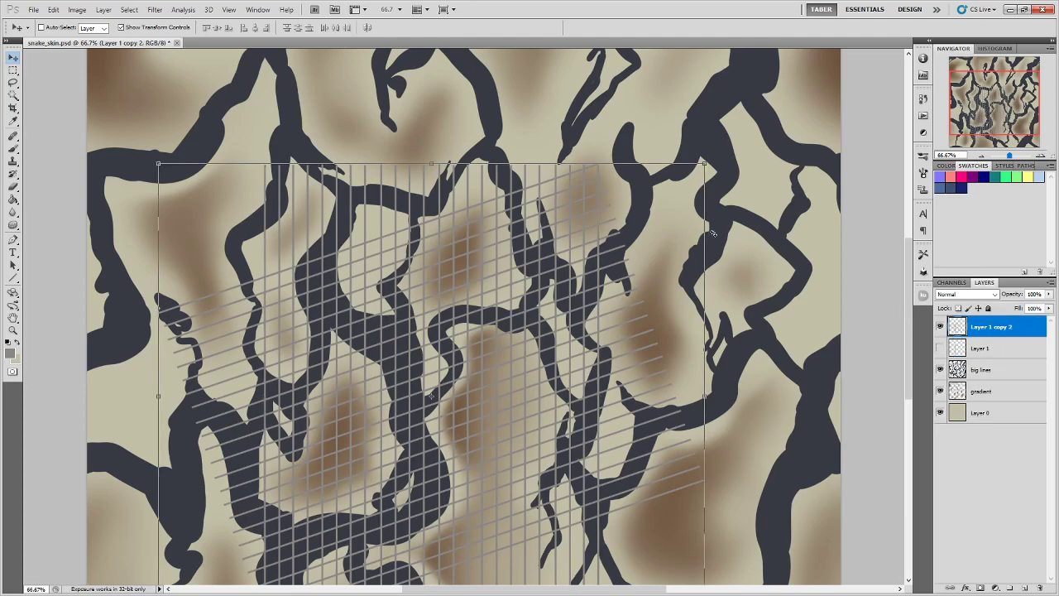
# - Rotate the merged line grid to about -35 degrees, show the rulers and place a vertical guide through the grid's diamonds
pyautogui.moveTo(714, 159); pyautogui.dragTo(520, 68)
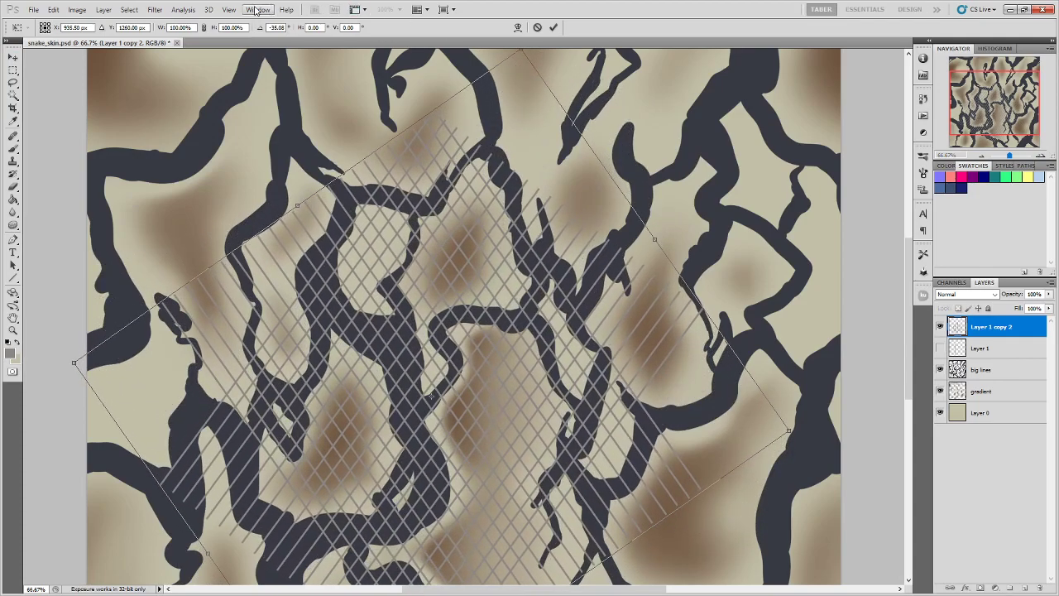
pyautogui.click(229, 10)
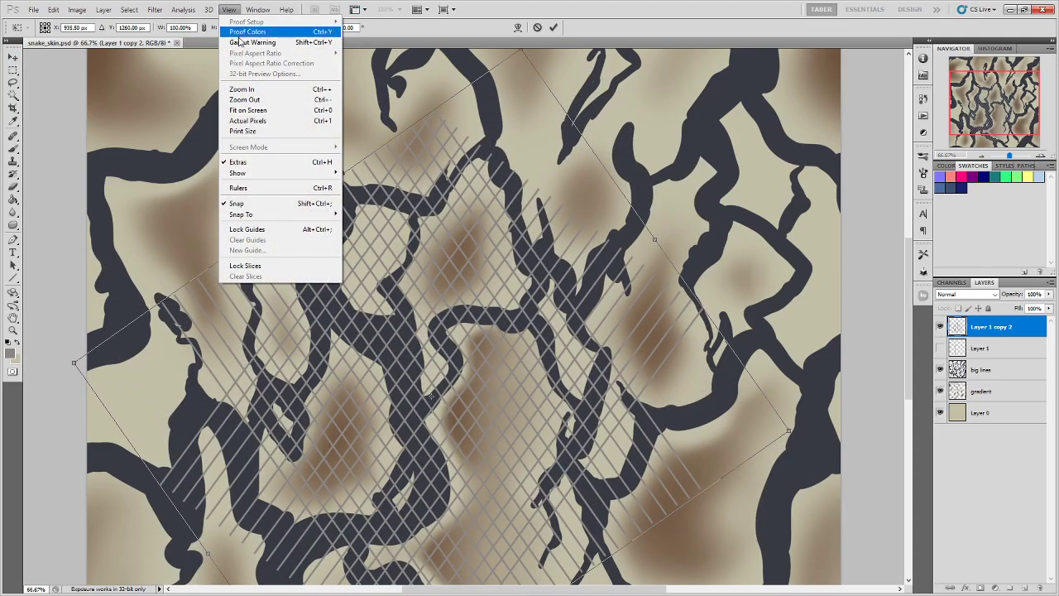
pyautogui.click(272, 190)
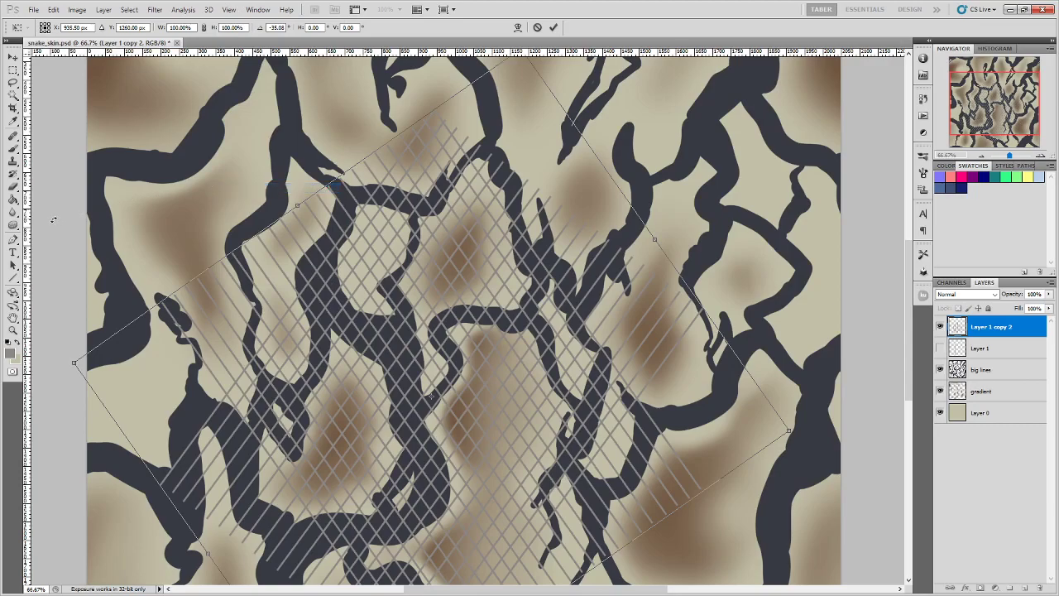
pyautogui.moveTo(34, 209); pyautogui.dragTo(410, 248)
# - Nudge the grid left against the vertical guide and adjust its rotation to about -36.2 degrees
pyautogui.moveTo(804, 430); pyautogui.dragTo(804, 407)
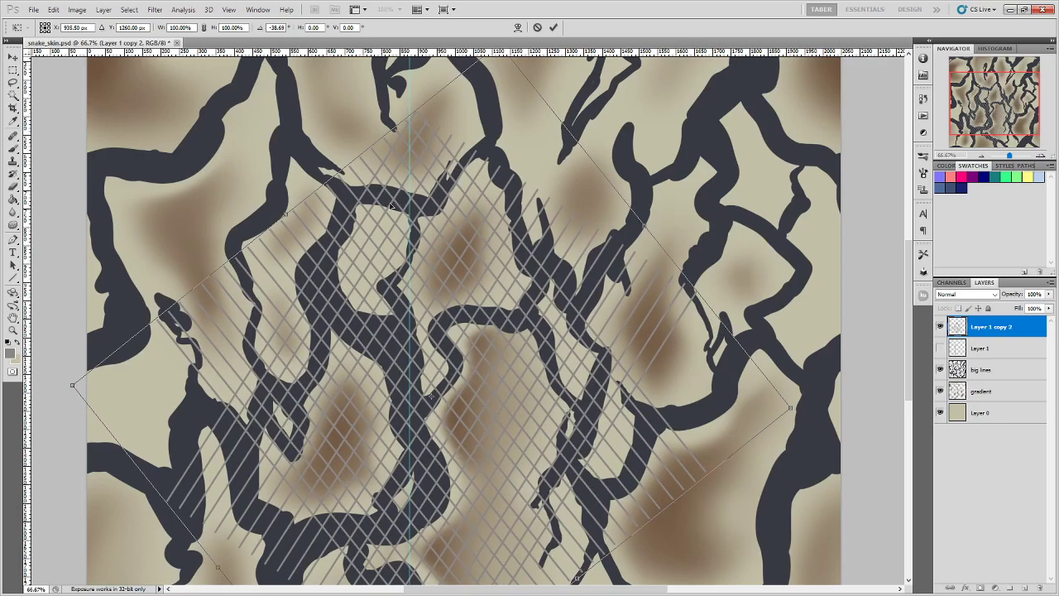
pyautogui.scroll(1, 392, 205)
pyautogui.press('Left')
pyautogui.press('Left')
pyautogui.press('Left')
pyautogui.press('Left')
pyautogui.press('Left')
pyautogui.press('Left')
pyautogui.press('Right')
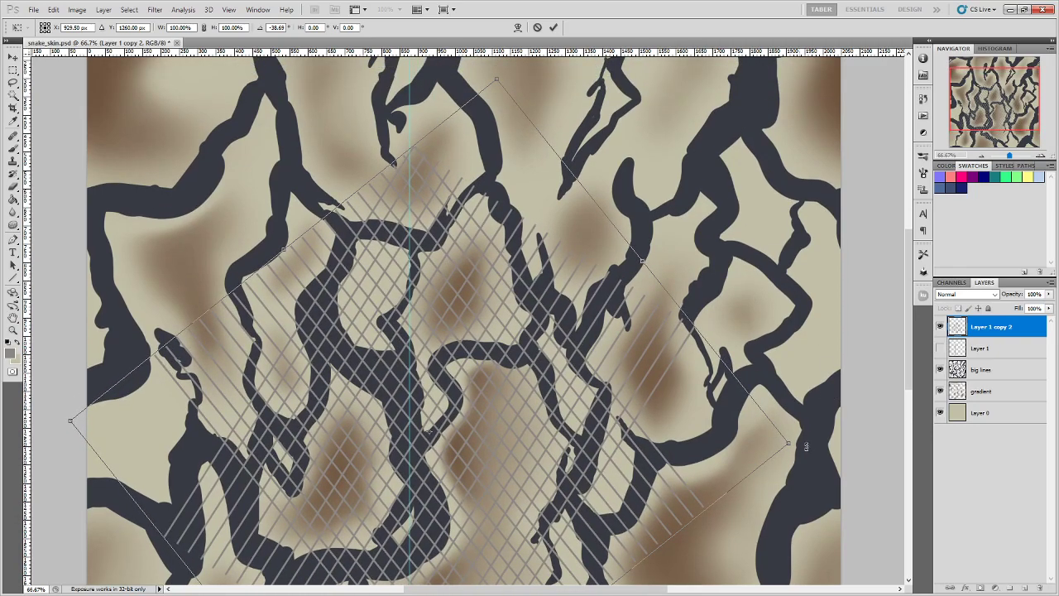
pyautogui.moveTo(805, 445); pyautogui.dragTo(807, 461)
pyautogui.press('Left')
pyautogui.press('Left')
pyautogui.press('Left')
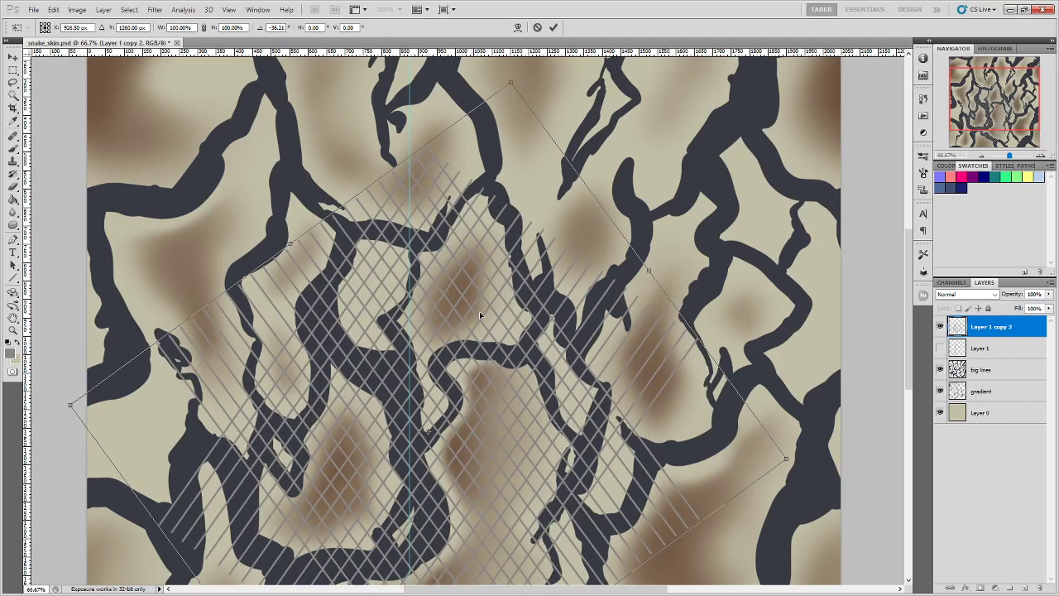
# - Inspect the diamonds closely against the guide and refine the grid's rotation to about -35.9 degrees
pyautogui.hotkey('ctrl', '+')
pyautogui.hotkey('ctrl', '+')
pyautogui.moveTo(378, 194); pyautogui.dragTo(515, 371)
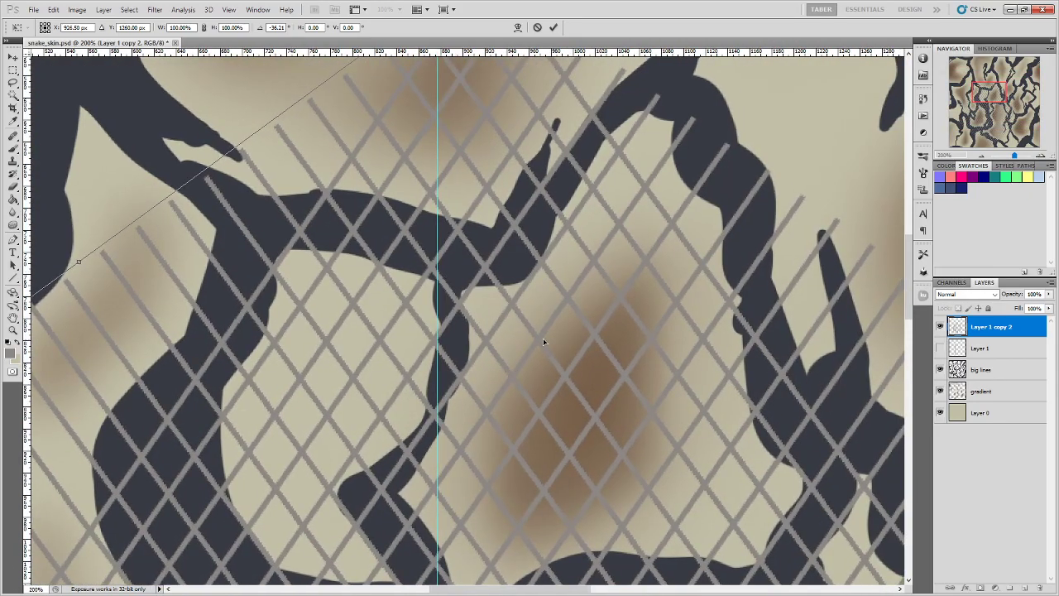
pyautogui.hotkey('ctrl', '-')
pyautogui.hotkey('ctrl', '-')
pyautogui.hotkey('ctrl', '-')
pyautogui.hotkey('ctrl', '+')
pyautogui.hotkey('ctrl', '+')
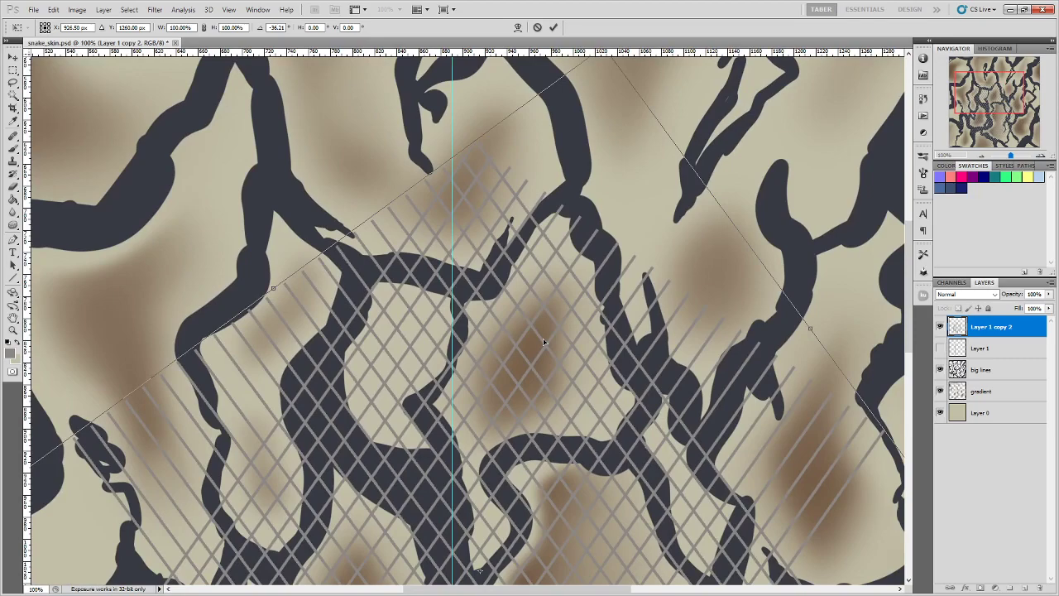
pyautogui.hotkey('ctrl', '-')
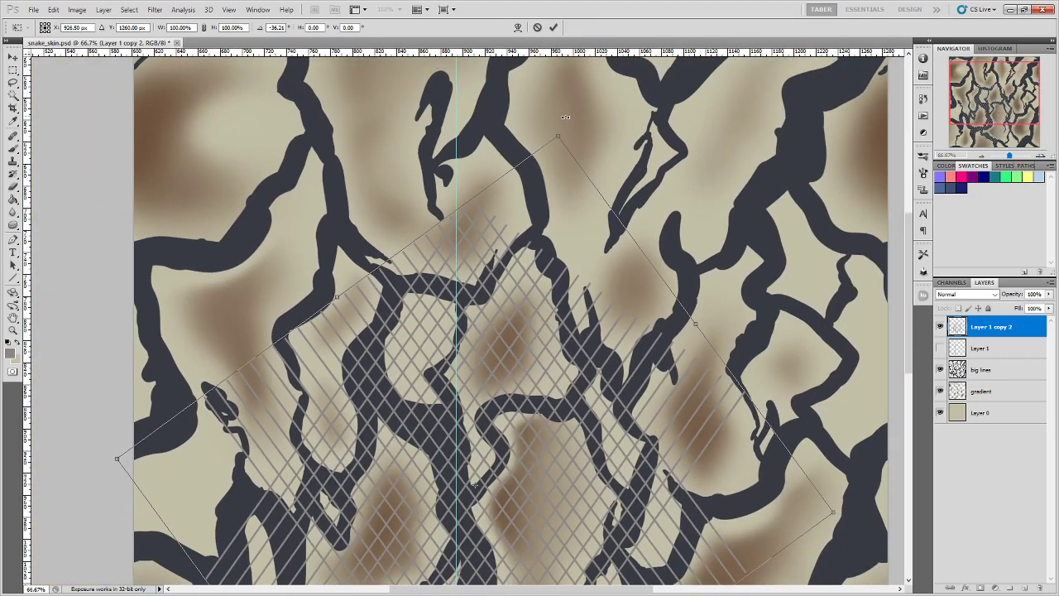
pyautogui.moveTo(566, 117); pyautogui.dragTo(567, 115)
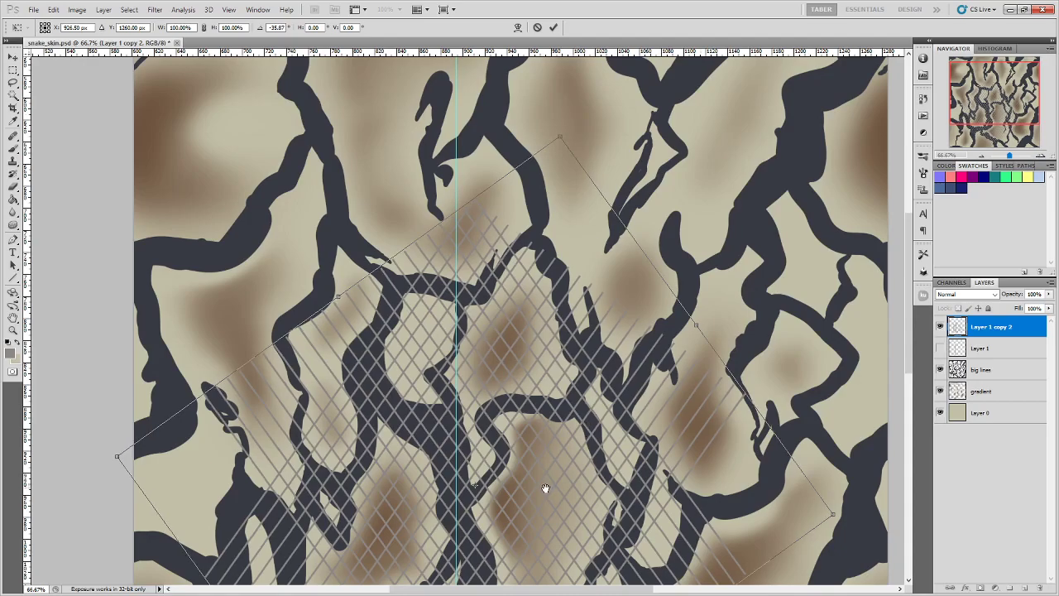
# - Compare the grid's lower and upper ends with the guide, fine-tune the rotation to about -35.66 degrees and apply the transform
pyautogui.moveTo(543, 484); pyautogui.dragTo(548, 264)
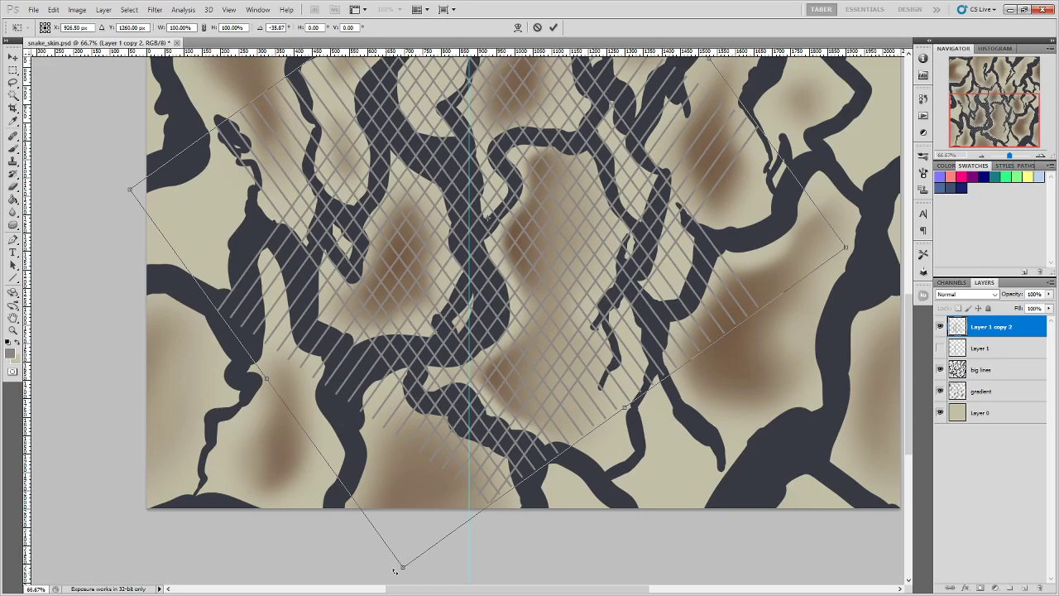
pyautogui.moveTo(393, 571); pyautogui.dragTo(395, 570)
pyautogui.press('Left')
pyautogui.press('Left')
pyautogui.press('Left')
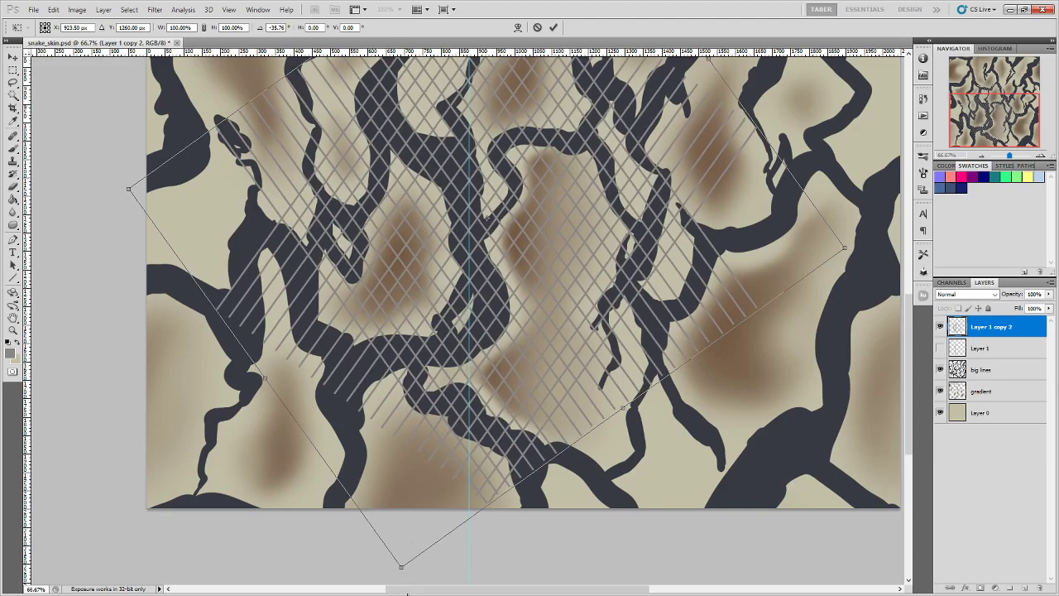
pyautogui.moveTo(386, 573); pyautogui.dragTo(385, 572)
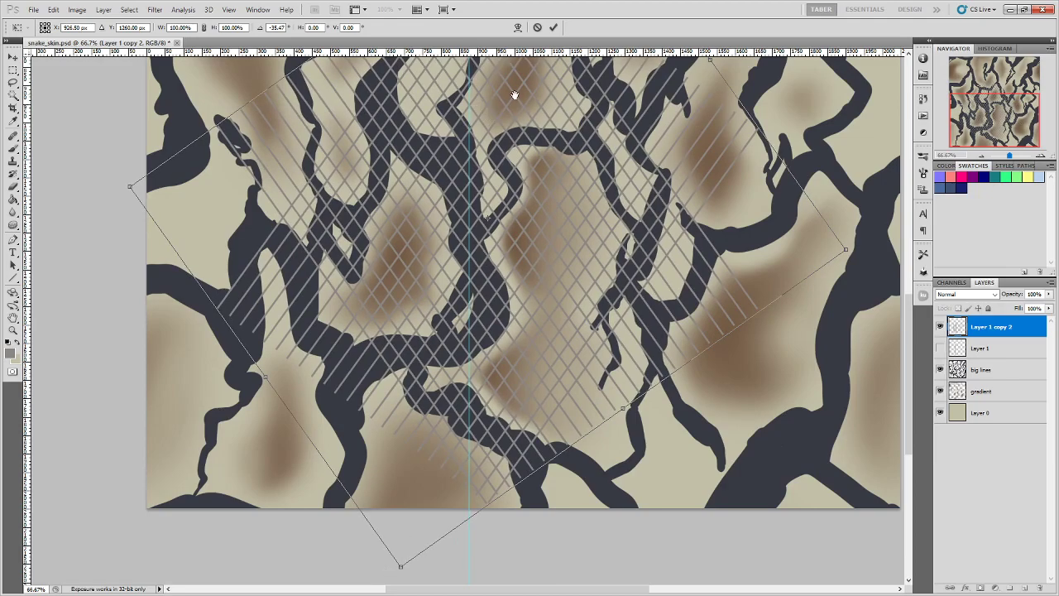
pyautogui.scroll(5, 512, 93)
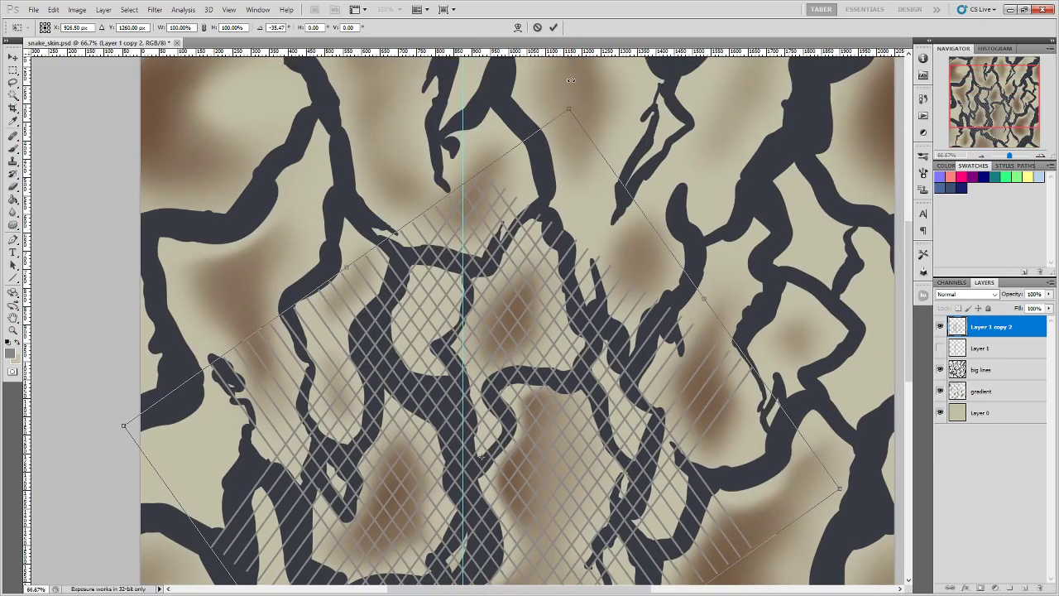
pyautogui.moveTo(568, 92); pyautogui.dragTo(570, 87)
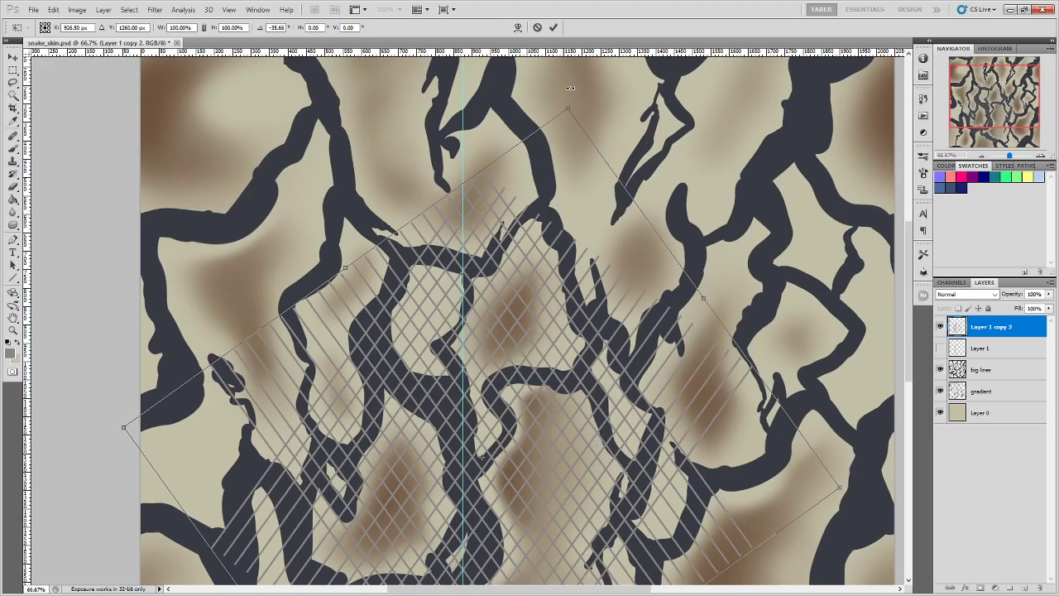
pyautogui.moveTo(523, 426); pyautogui.dragTo(537, 210)
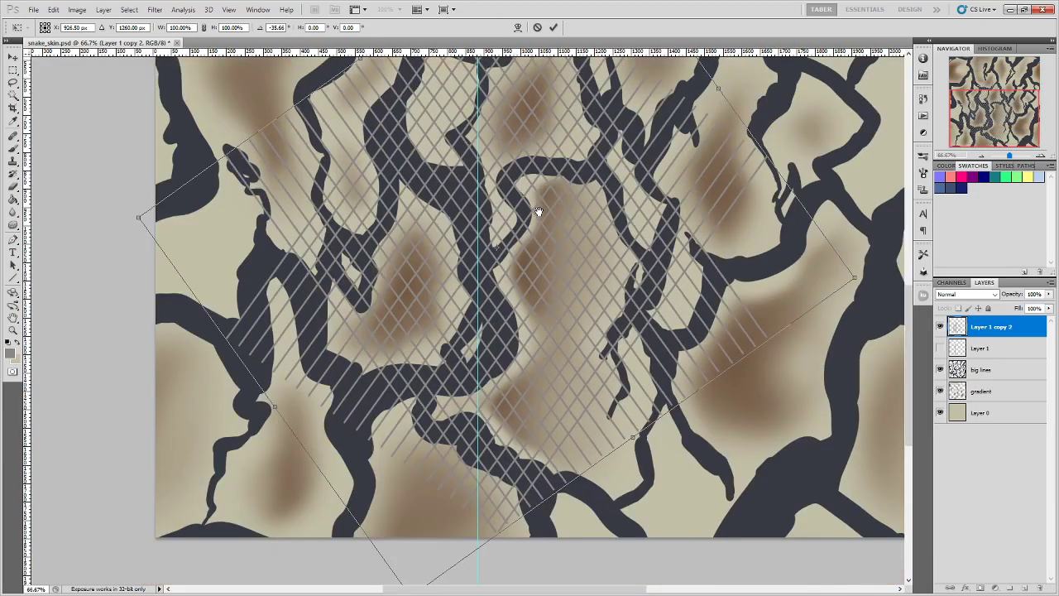
pyautogui.press('Return')
# - Lasso the uncrossed line ends along the grid's upper-left edge and delete them
pyautogui.scroll(3, 556, 217)
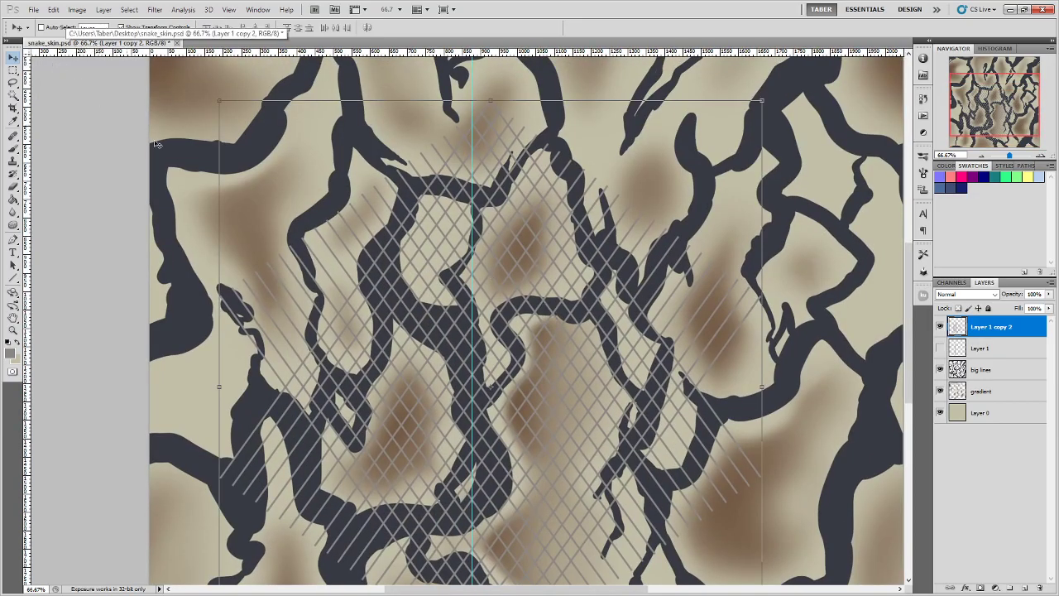
pyautogui.hotkey('ctrl', '-')
pyautogui.moveTo(514, 325); pyautogui.dragTo(468, 266)
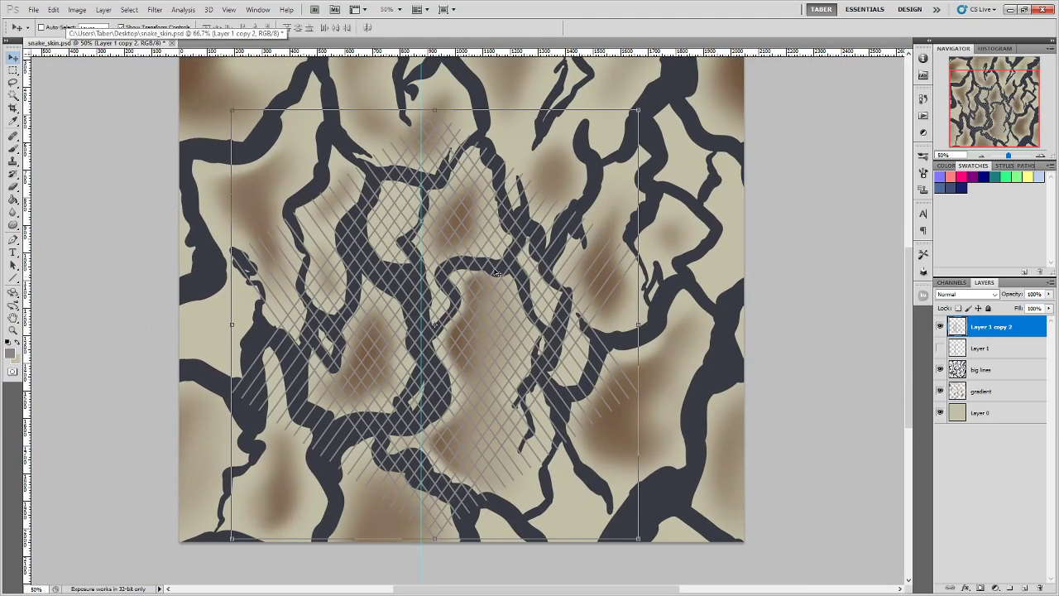
pyautogui.scroll(1, 468, 268)
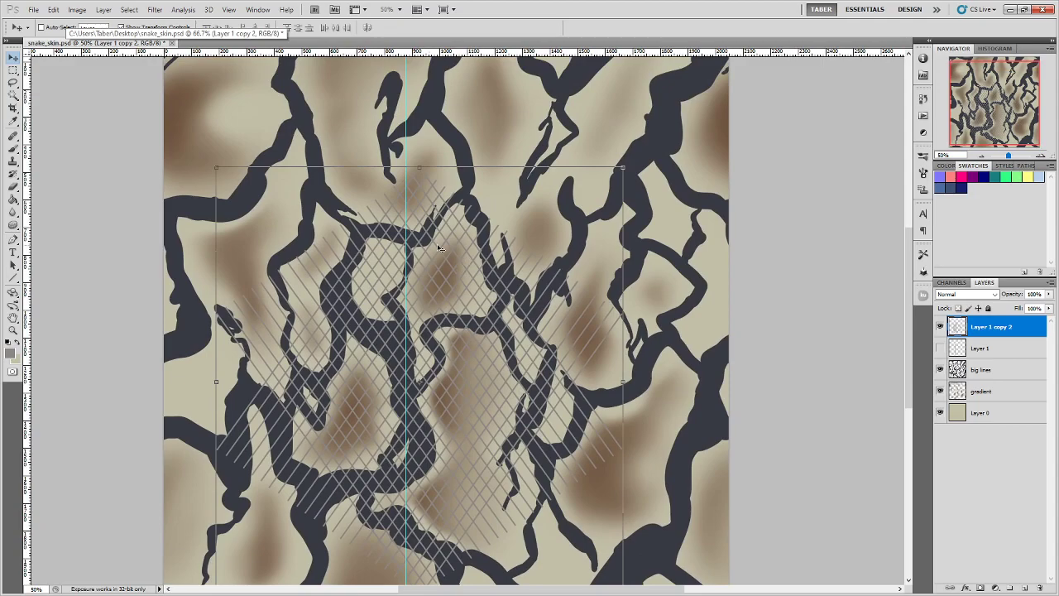
pyautogui.press('l')
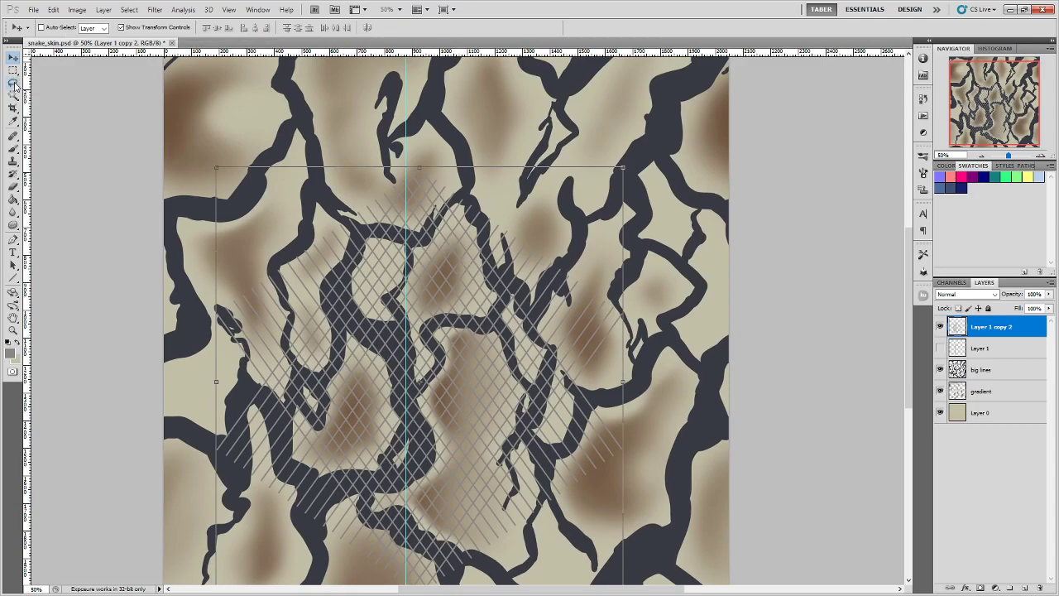
pyautogui.moveTo(424, 155)
pyautogui.mouseDown()
pyautogui.moveTo(250, 388)
pyautogui.moveTo(192, 335)
pyautogui.moveTo(342, 148)
pyautogui.moveTo(424, 133)
pyautogui.mouseUp()
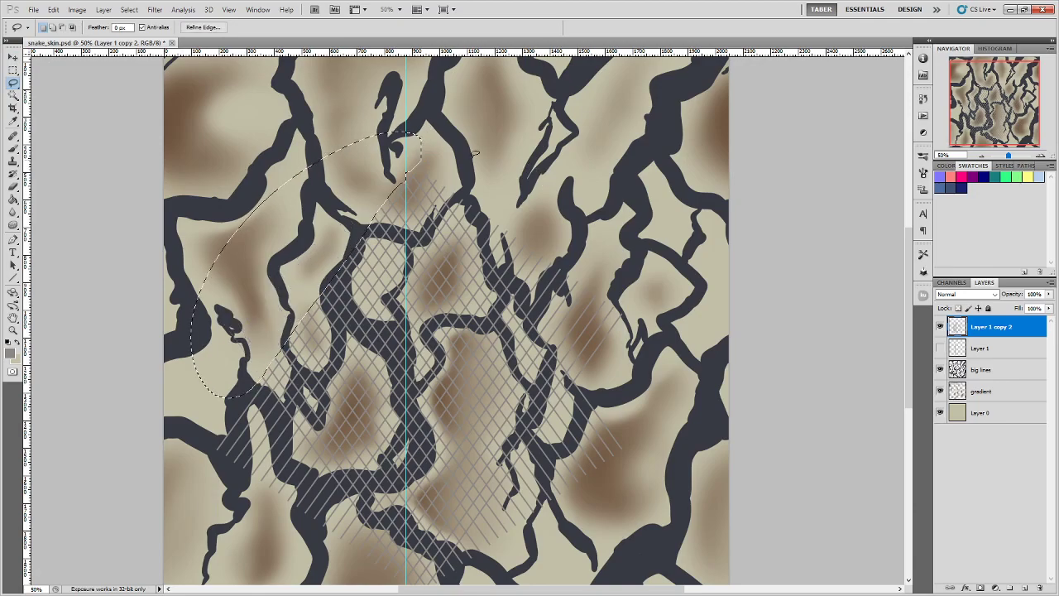
# - Clear the guides and hide the rulers
pyautogui.click(228, 9)
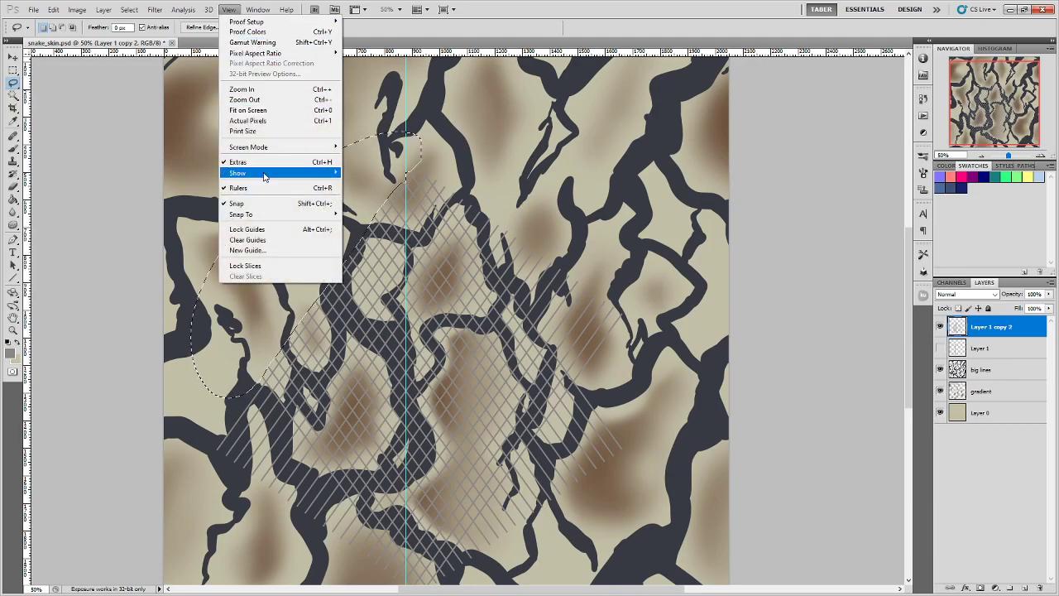
pyautogui.click(270, 239)
pyautogui.click(228, 9)
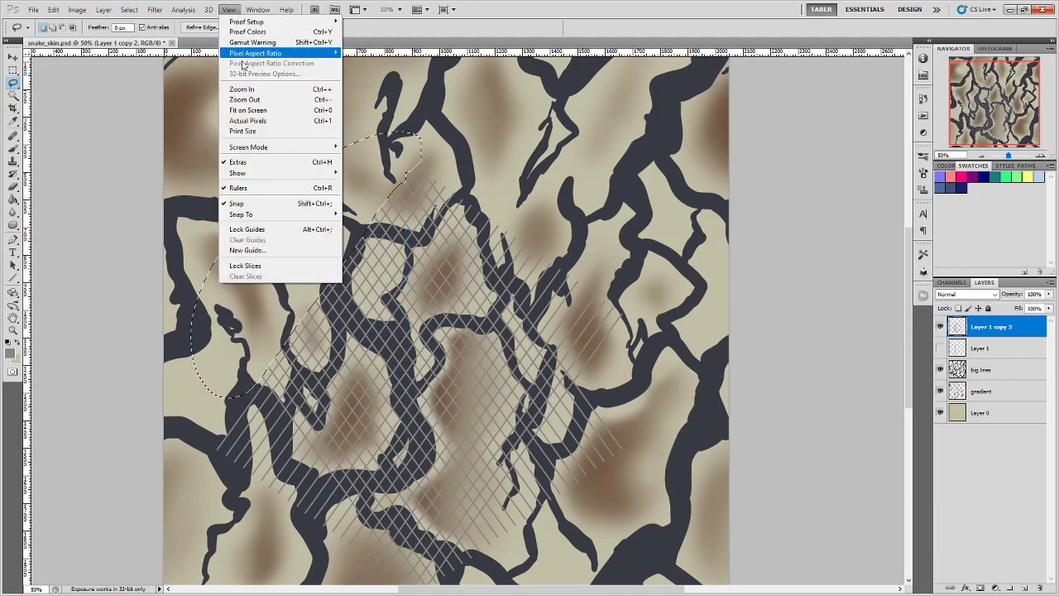
pyautogui.click(240, 188)
# - Lasso and delete the uncrossed line ends along the grid's lower-left and lower-right edges
pyautogui.moveTo(426, 124)
pyautogui.mouseDown()
pyautogui.moveTo(388, 172)
pyautogui.moveTo(330, 145)
pyautogui.moveTo(289, 232)
pyautogui.moveTo(571, 219)
pyautogui.moveTo(579, 157)
pyautogui.moveTo(298, 157)
pyautogui.moveTo(257, 297)
pyautogui.moveTo(296, 466)
pyautogui.moveTo(432, 551)
pyautogui.mouseUp()
pyautogui.moveTo(407, 494); pyautogui.dragTo(258, 298)
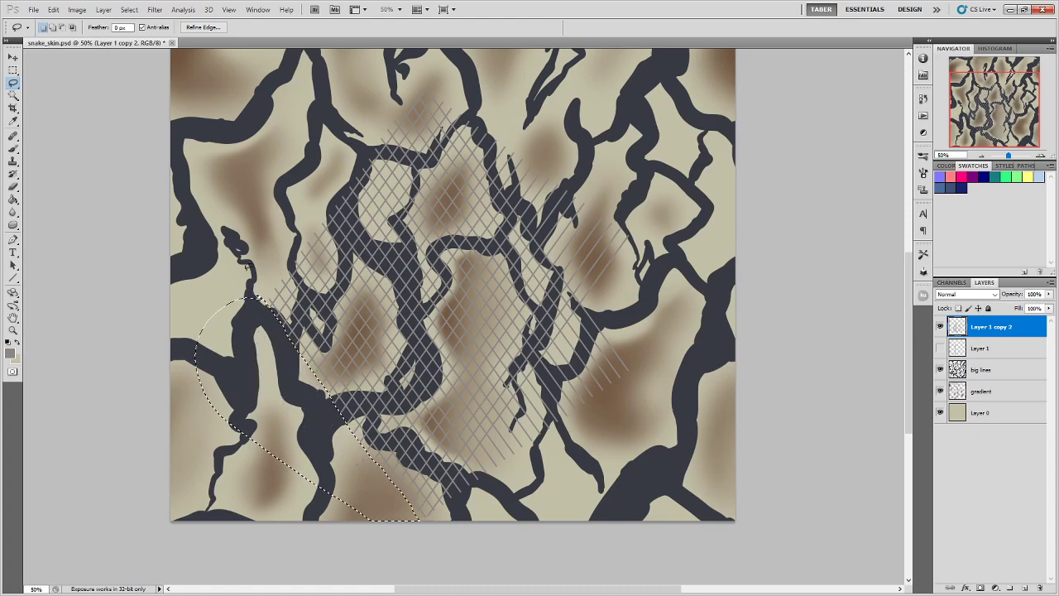
pyautogui.hotkey('ctrl', 'd')
pyautogui.moveTo(637, 311)
pyautogui.mouseDown()
pyautogui.moveTo(634, 264)
pyautogui.moveTo(569, 269)
pyautogui.moveTo(447, 463)
pyautogui.moveTo(649, 265)
pyautogui.moveTo(579, 248)
pyautogui.mouseUp()
pyautogui.press('Delete')
pyautogui.moveTo(636, 198); pyautogui.dragTo(610, 323)
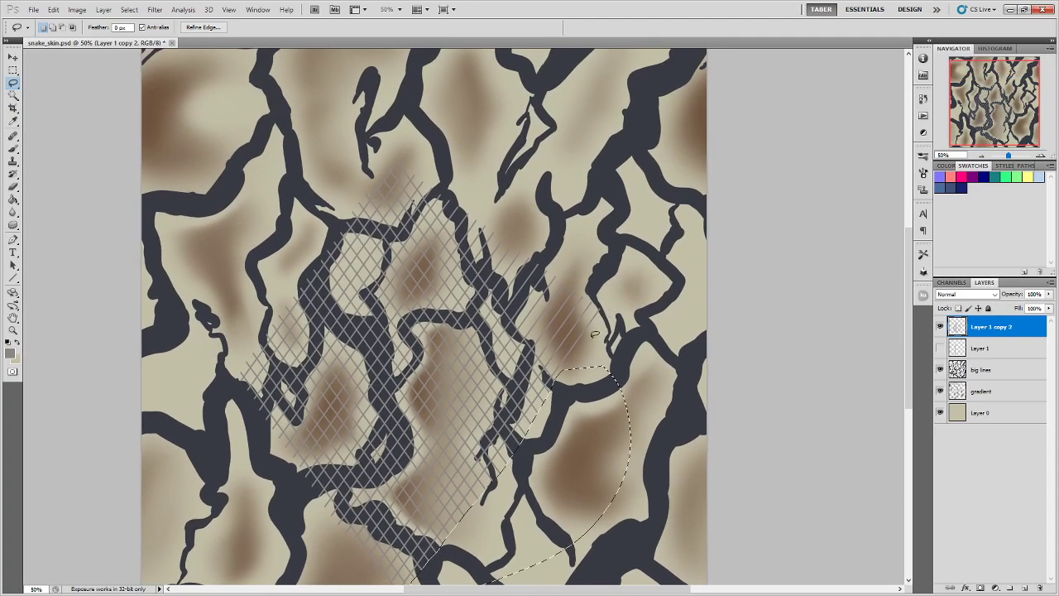
pyautogui.hotkey('ctrl', 'd')
# - Lasso and delete the uncrossed line ends along the grid's upper-right edge, and clear the selection
pyautogui.moveTo(495, 275)
pyautogui.mouseDown()
pyautogui.moveTo(407, 160)
pyautogui.moveTo(479, 134)
pyautogui.moveTo(627, 258)
pyautogui.moveTo(584, 382)
pyautogui.mouseUp()
pyautogui.press('Delete')
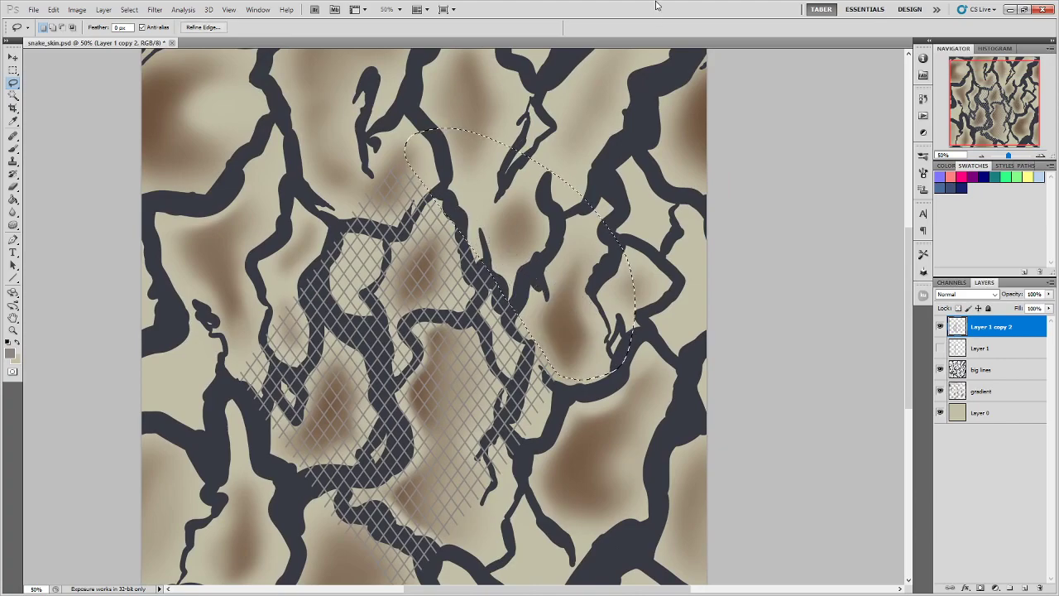
pyautogui.click(13, 69)
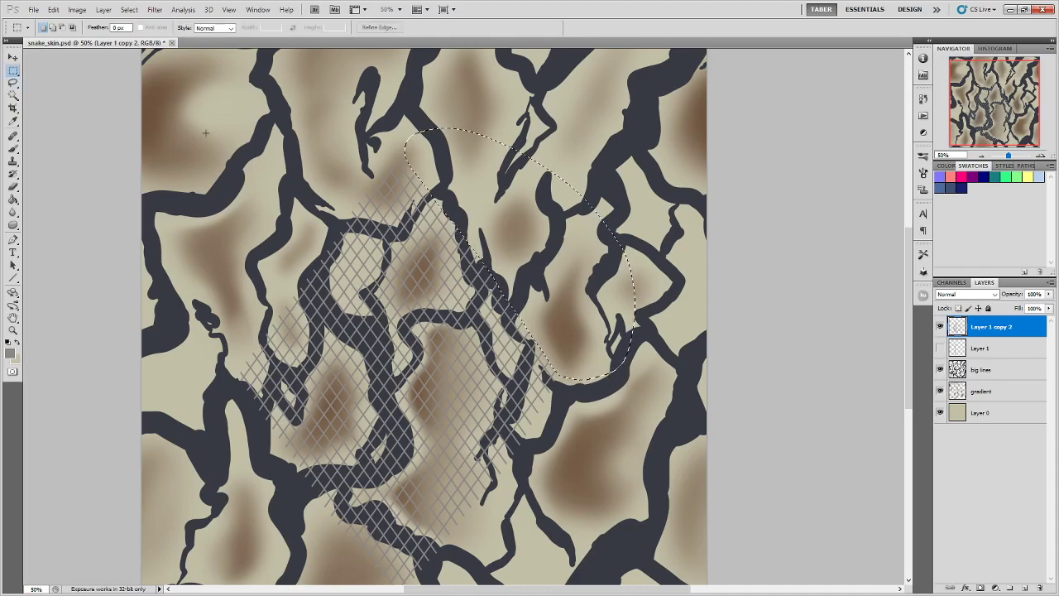
pyautogui.hotkey('ctrl', 'd')
# - Move the trimmed diamond grid up and to the right, toward the centre of the canvas
pyautogui.click(14, 58)
pyautogui.moveTo(457, 369); pyautogui.dragTo(486, 297)
pyautogui.hotkey('ctrl', '-')
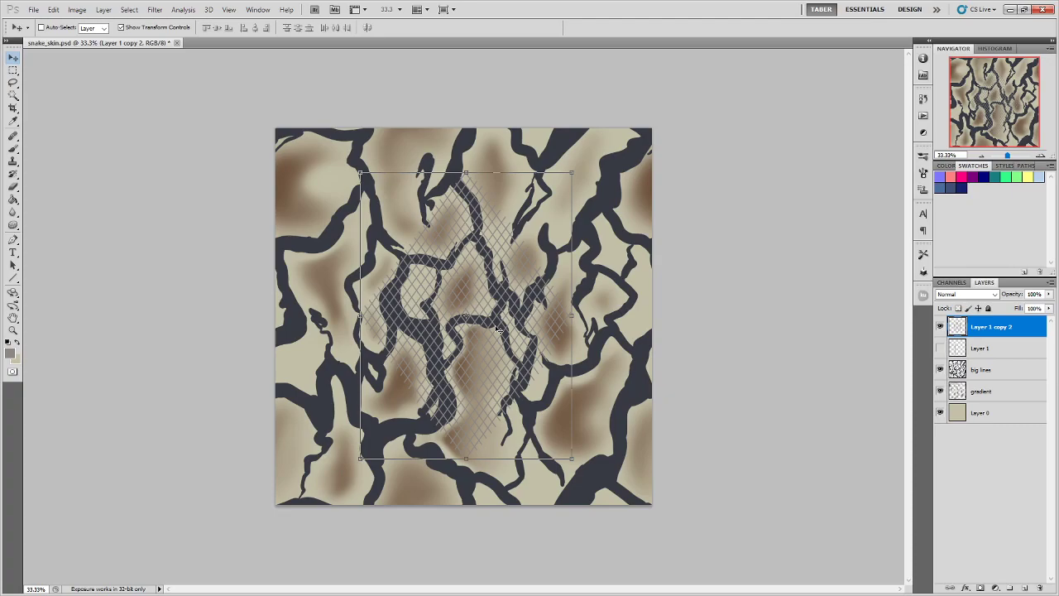
# - Rename the grid layer as diamond, duplicate it, and hide the original as a backup
pyautogui.doubleClick(999, 328)
pyautogui.write('diamond')
pyautogui.press('Return')
pyautogui.moveTo(998, 328); pyautogui.dragTo(1024, 587)
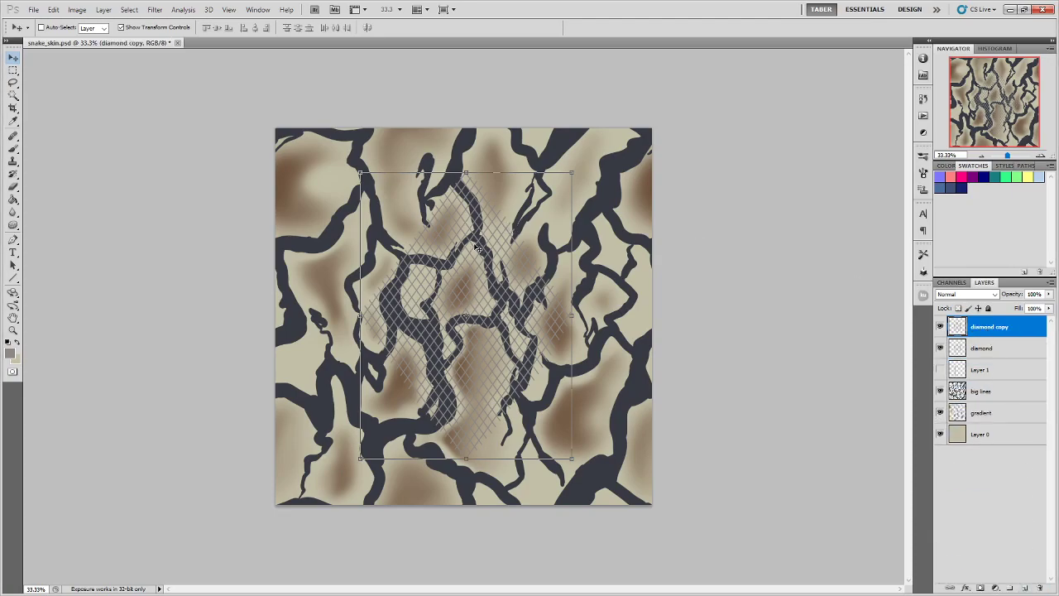
pyautogui.click(984, 348)
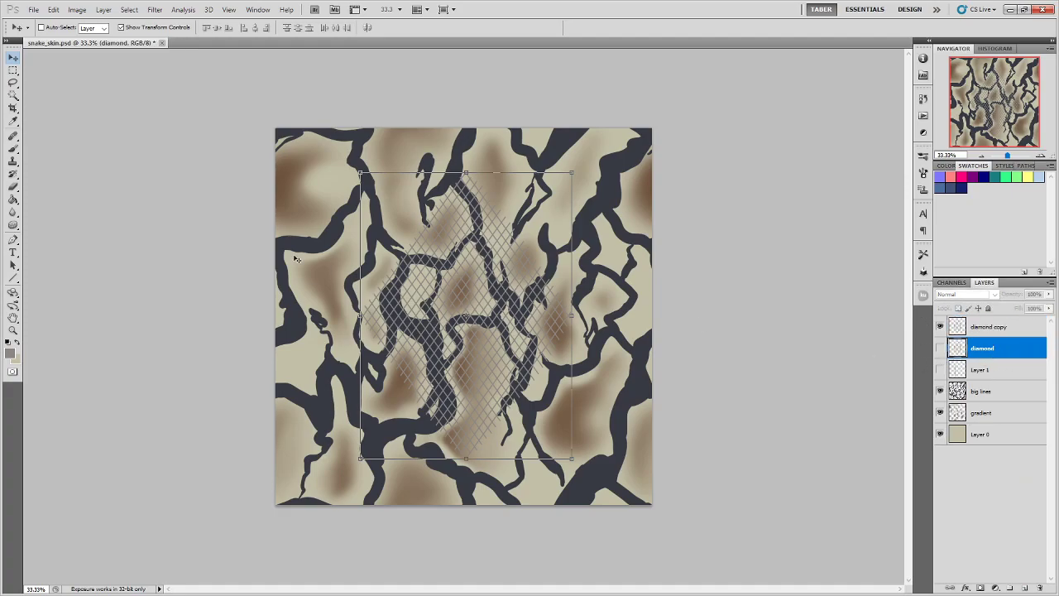
# - Select the entire canvas and make the diamond copy layer active
pyautogui.click(13, 72)
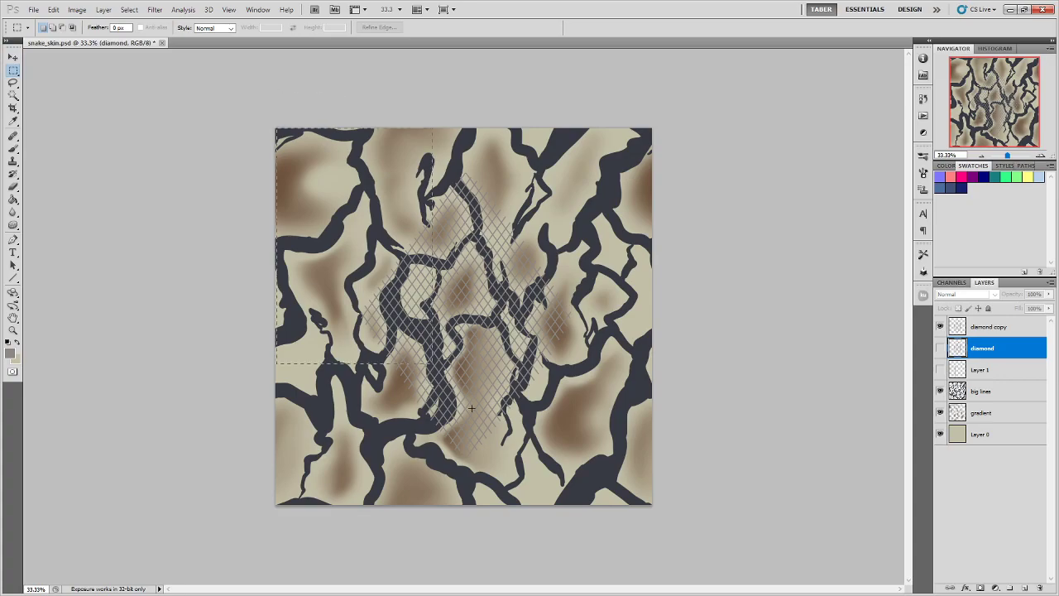
pyautogui.press('v')
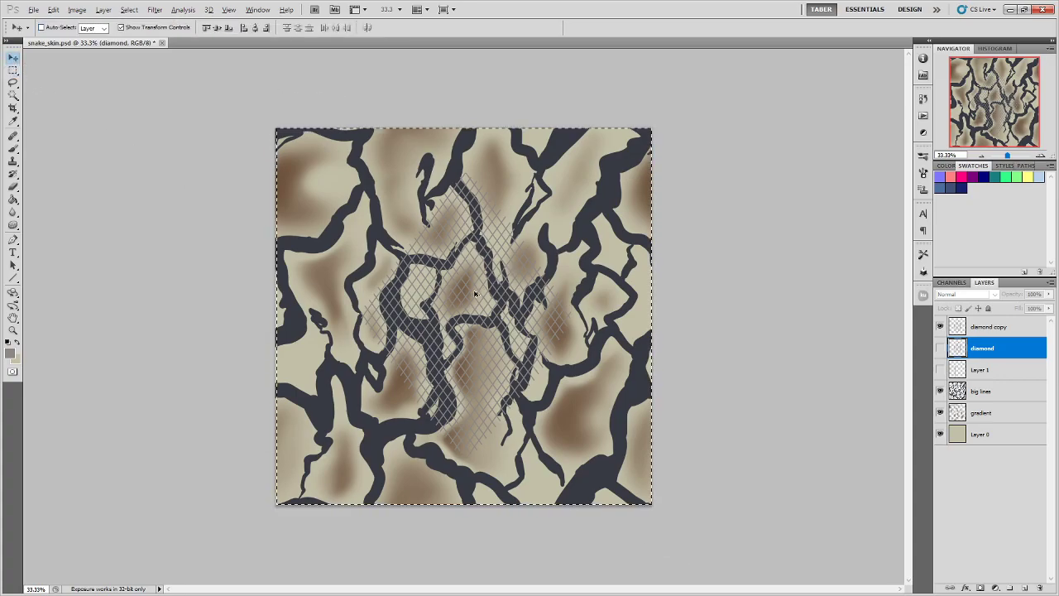
pyautogui.click(502, 265)
pyautogui.click(527, 227)
pyautogui.click(976, 329)
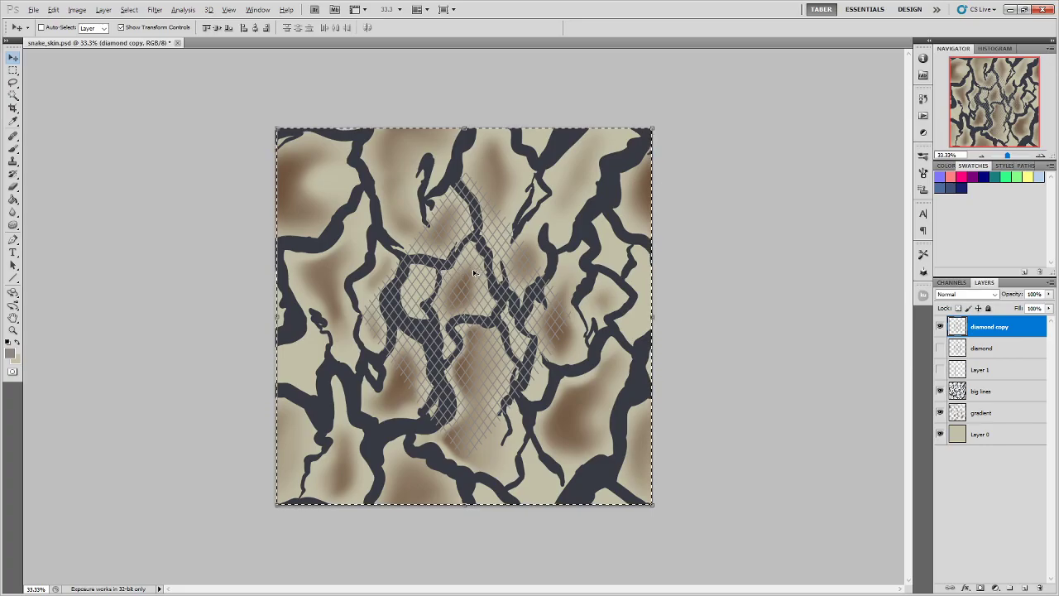
# - Copy the diamond grid up and to the right, and line it up with the original grid's upper-right edge
pyautogui.moveTo(474, 272)
pyautogui.mouseDown()
pyautogui.moveTo(576, 186)
pyautogui.moveTo(633, 97)
pyautogui.moveTo(579, 112)
pyautogui.moveTo(550, 153)
pyautogui.moveTo(598, 112)
pyautogui.moveTo(614, 253)
pyautogui.moveTo(693, 244)
pyautogui.moveTo(680, 252)
pyautogui.moveTo(507, 210)
pyautogui.moveTo(484, 51)
pyautogui.moveTo(573, 248)
pyautogui.moveTo(614, 138)
pyautogui.mouseUp()
pyautogui.scroll(2, 512, 157)
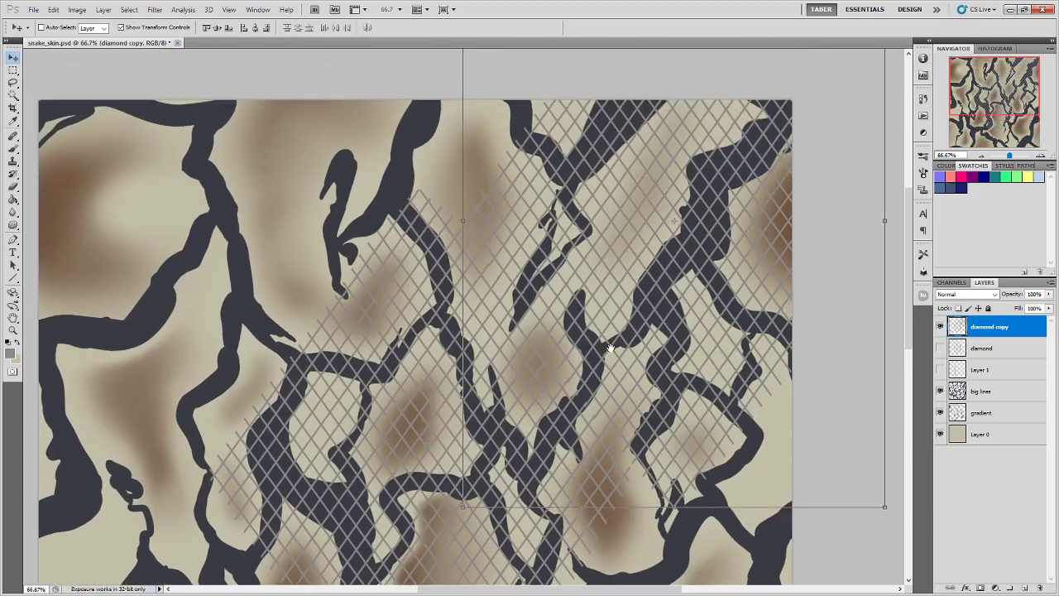
pyautogui.keyDown('ctrl'); pyautogui.click(956, 326); pyautogui.keyUp('ctrl')
pyautogui.moveTo(572, 319); pyautogui.dragTo(560, 319)
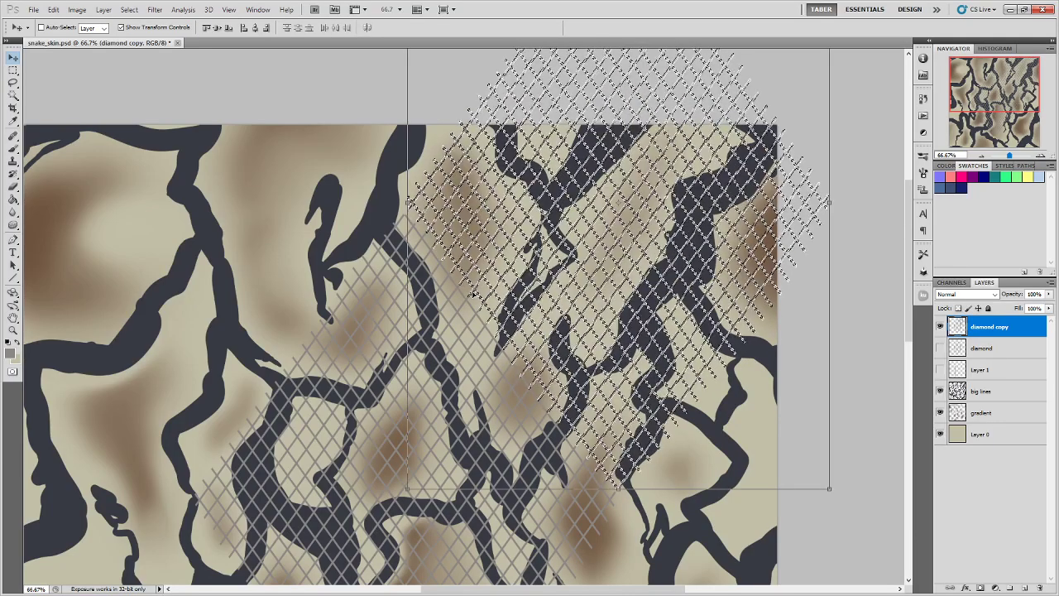
pyautogui.scroll(2, 472, 294)
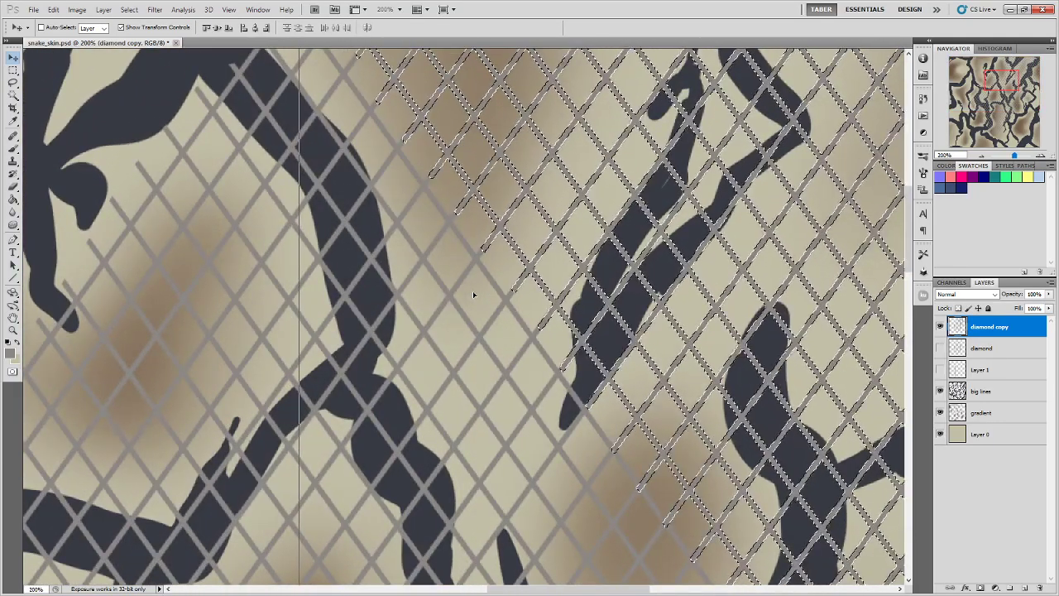
pyautogui.scroll(-2, 473, 290)
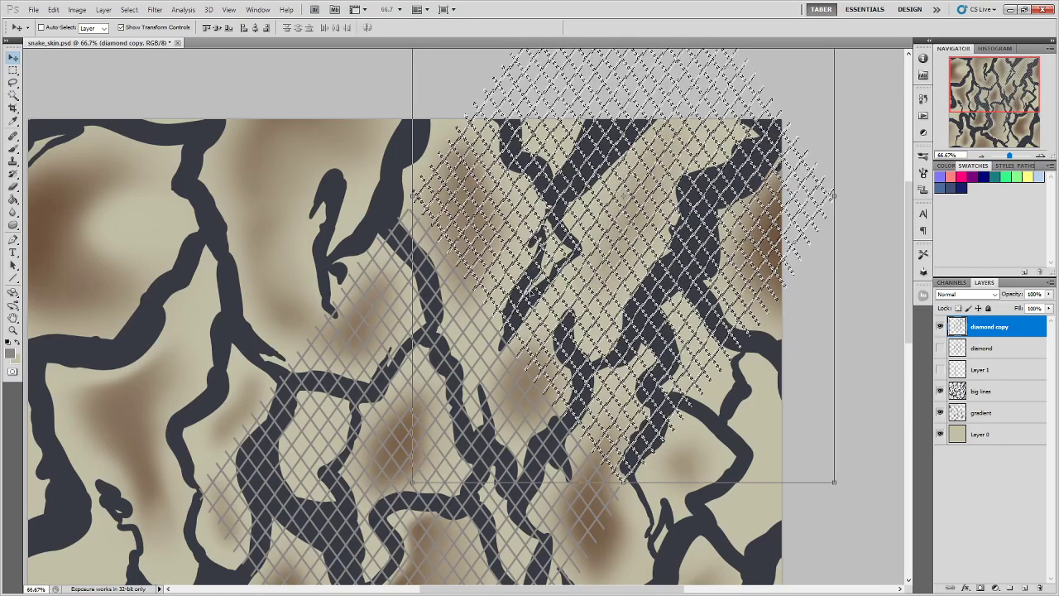
pyautogui.scroll(2, 531, 293)
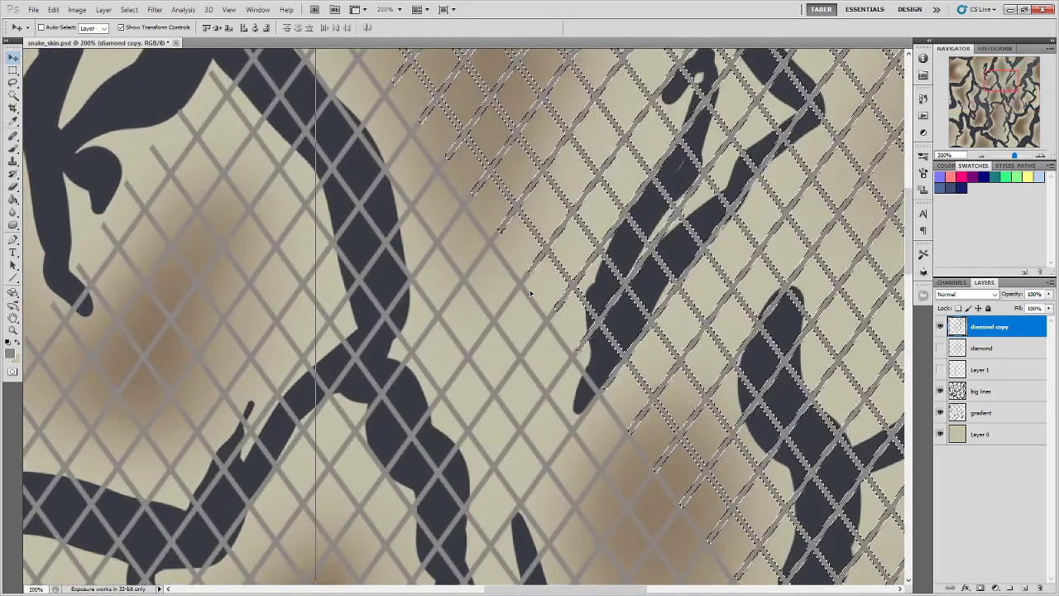
pyautogui.hscroll(-2, 530, 292)
pyautogui.scroll(-2, 530, 293)
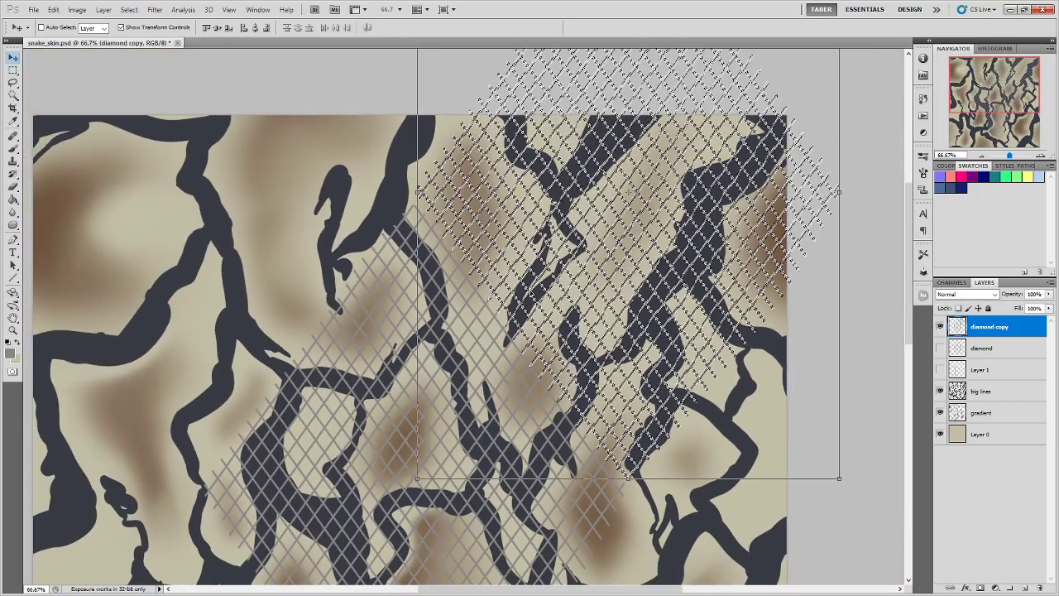
pyautogui.scroll(-1, 469, 191)
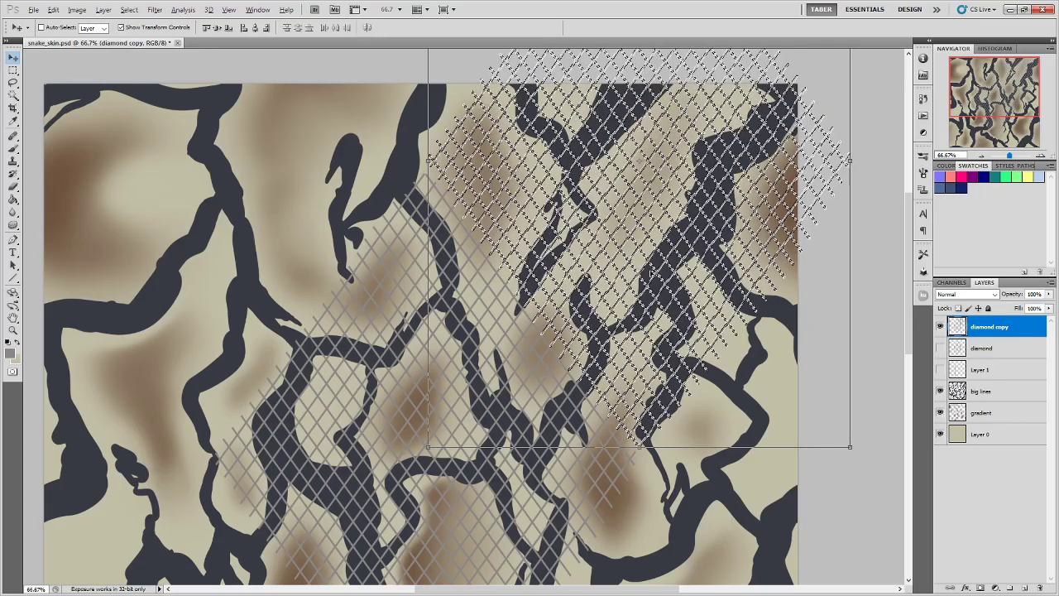
# - Copy the grid patch to the canvas's upper-left corner, align it with the existing grid, and clear the selection
pyautogui.moveTo(563, 268); pyautogui.dragTo(229, 258)
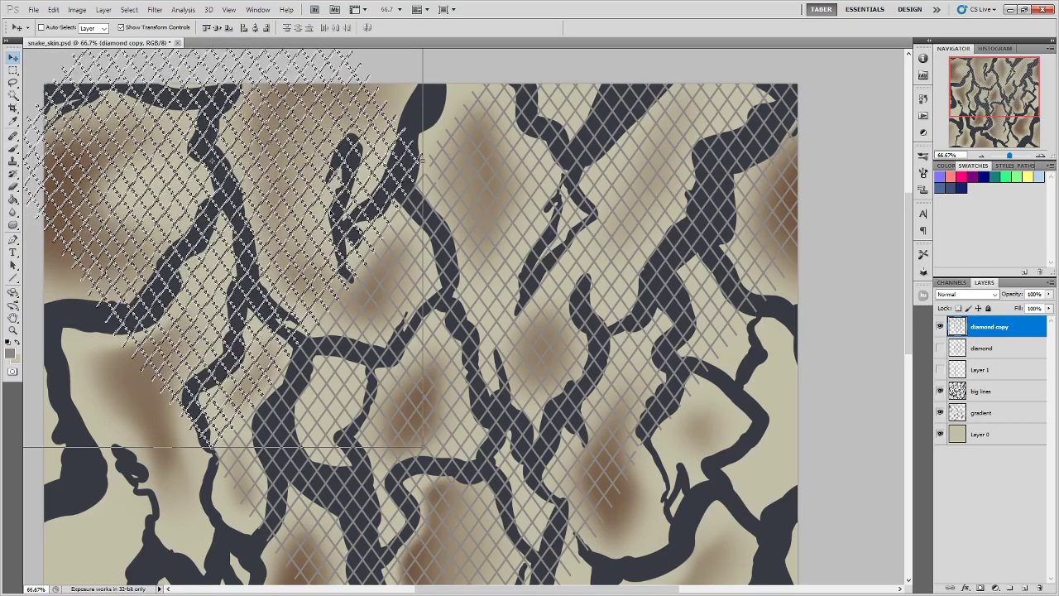
pyautogui.hotkey('ctrl', '+')
pyautogui.moveTo(437, 109); pyautogui.dragTo(528, 244)
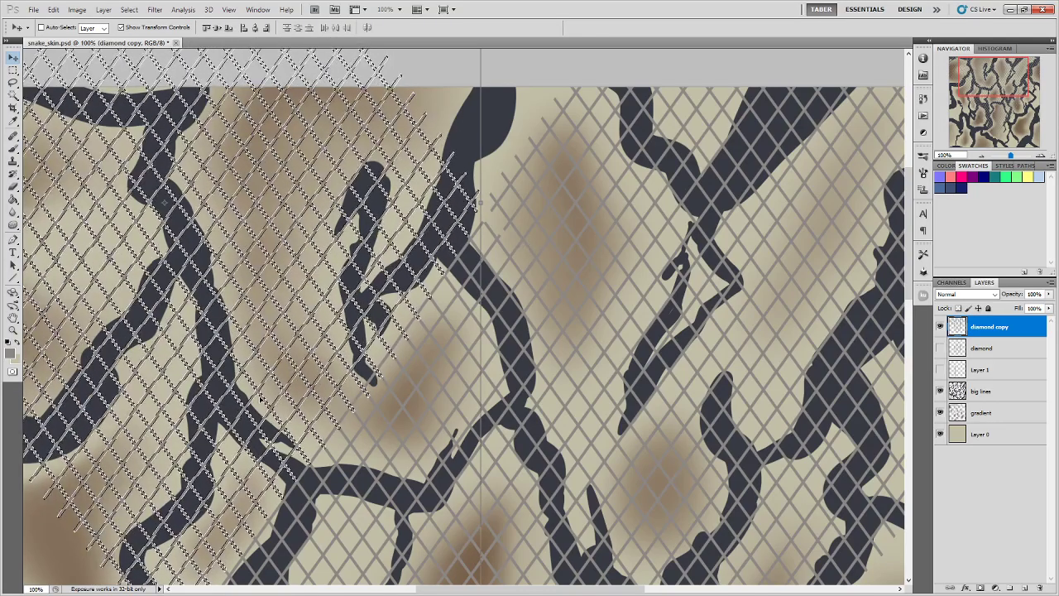
pyautogui.hotkey('ctrl', '-')
pyautogui.hotkey('ctrl', '-')
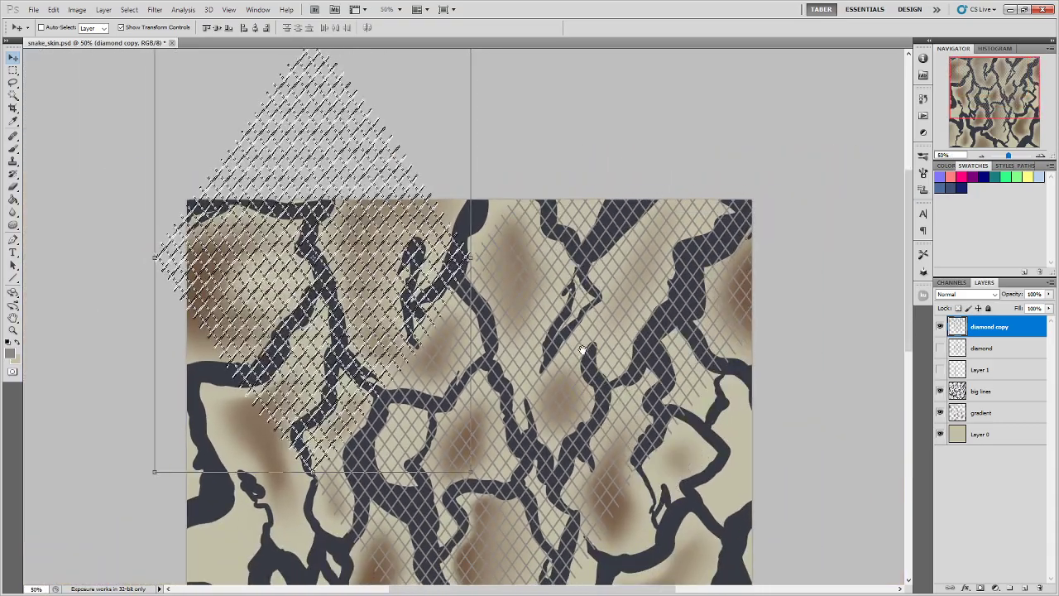
pyautogui.moveTo(582, 351); pyautogui.dragTo(584, 246)
pyautogui.click(12, 72)
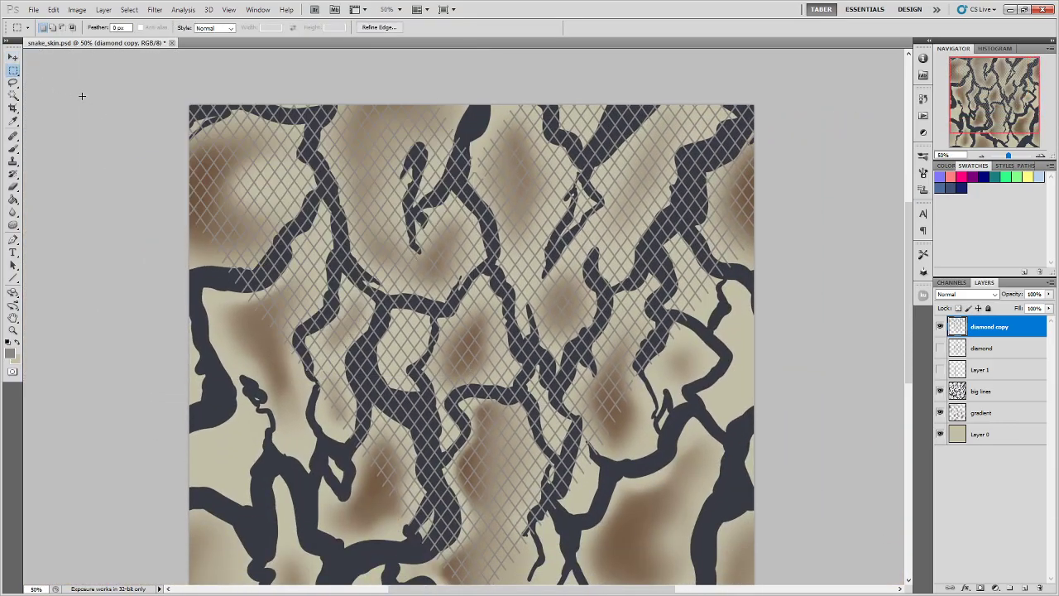
# - Select the grid across the whole canvas and copy it down and left over the empty lower-left area
pyautogui.click(13, 59)
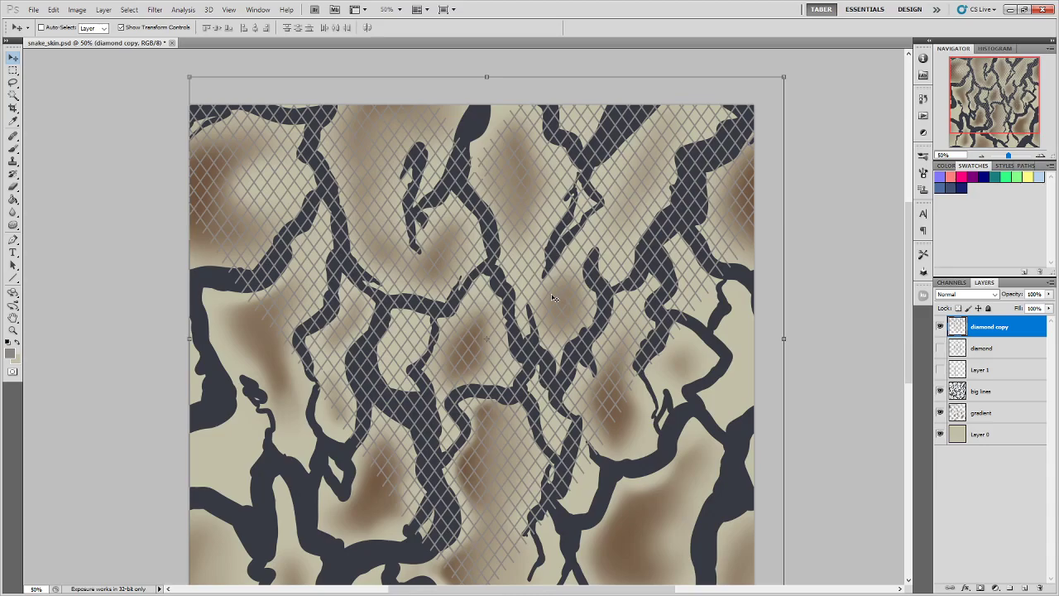
pyautogui.hotkey('ctrl', '-')
pyautogui.moveTo(538, 244); pyautogui.dragTo(590, 240)
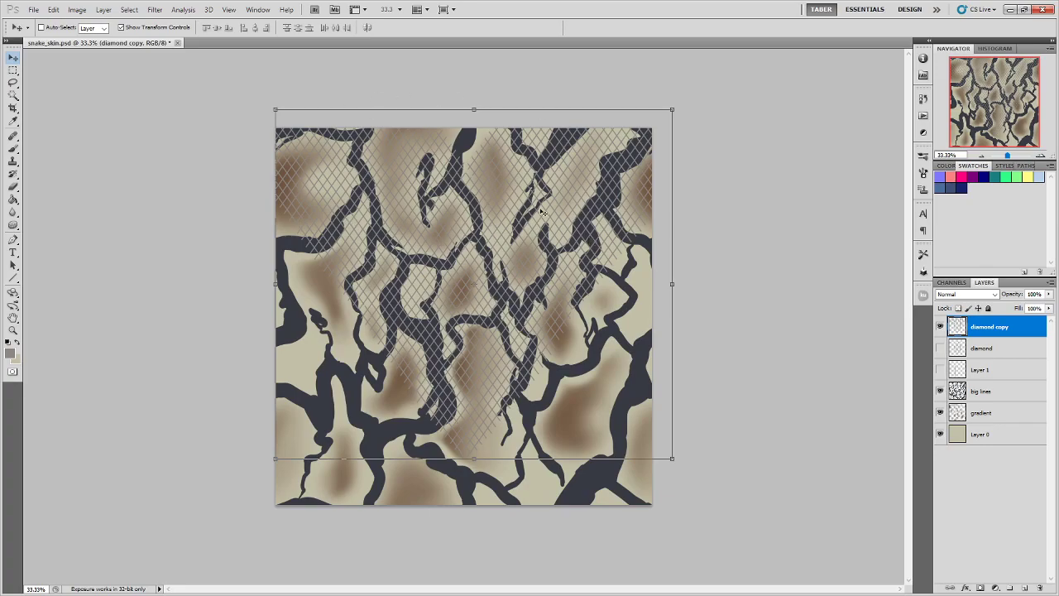
pyautogui.click(13, 73)
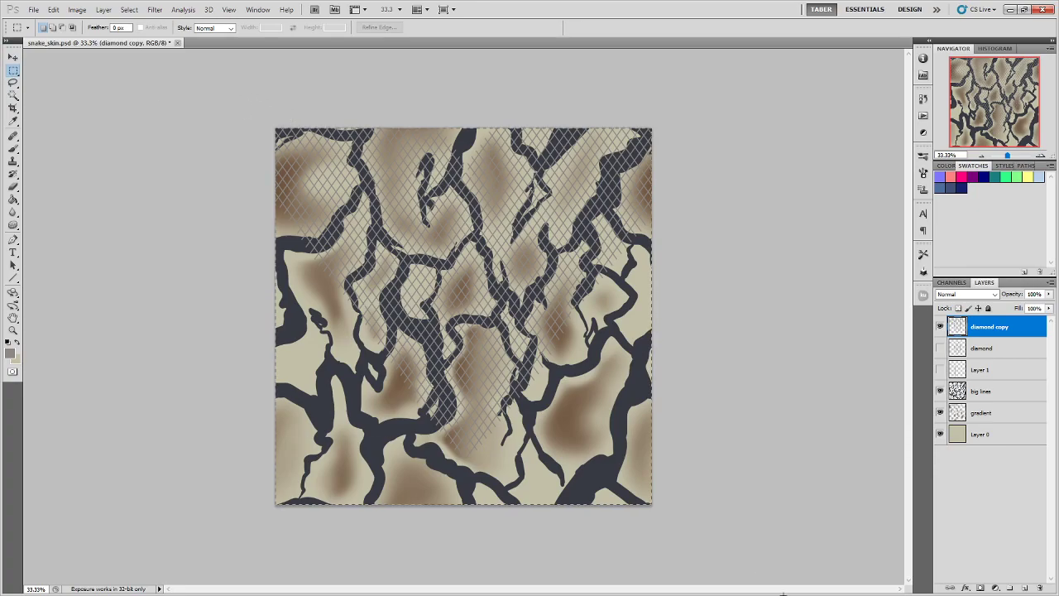
pyautogui.click(13, 57)
pyautogui.moveTo(463, 314); pyautogui.dragTo(445, 338)
pyautogui.moveTo(585, 185); pyautogui.dragTo(547, 232)
pyautogui.hotkey('ctrl', 'z')
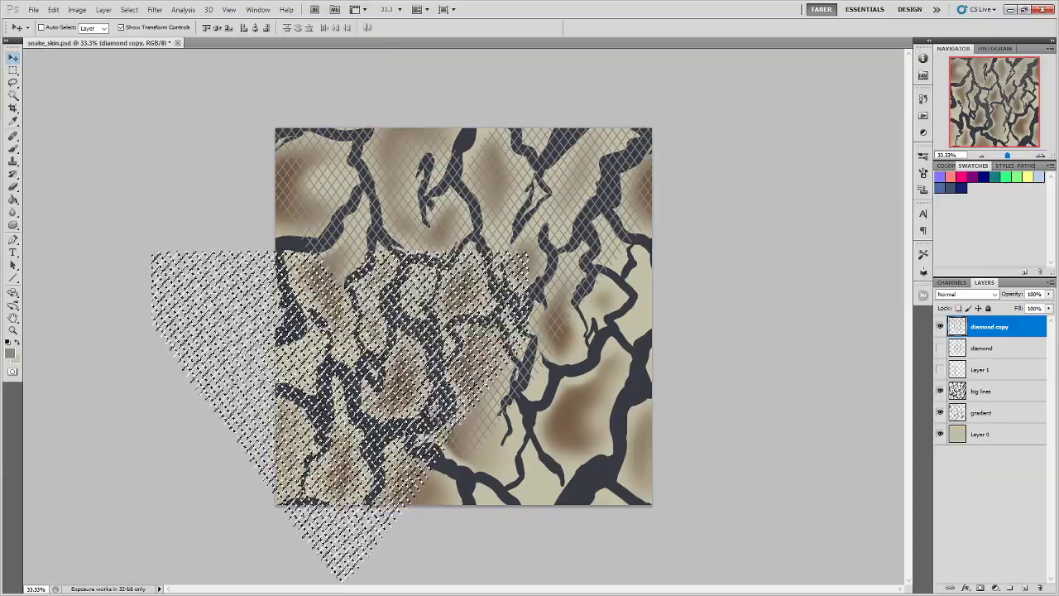
pyautogui.hotkey('ctrl', '+')
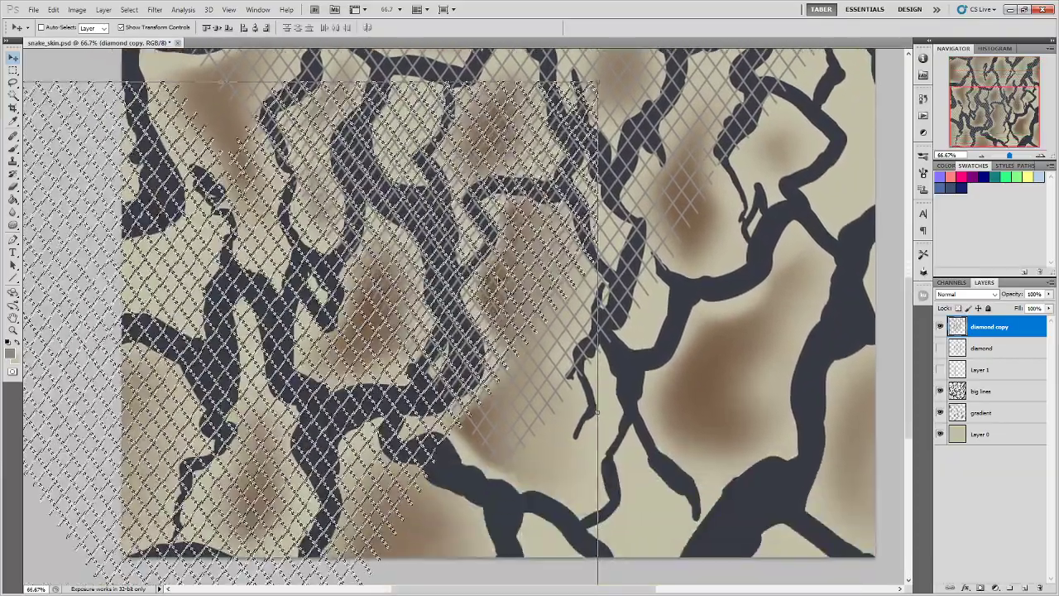
pyautogui.moveTo(492, 278); pyautogui.dragTo(496, 277)
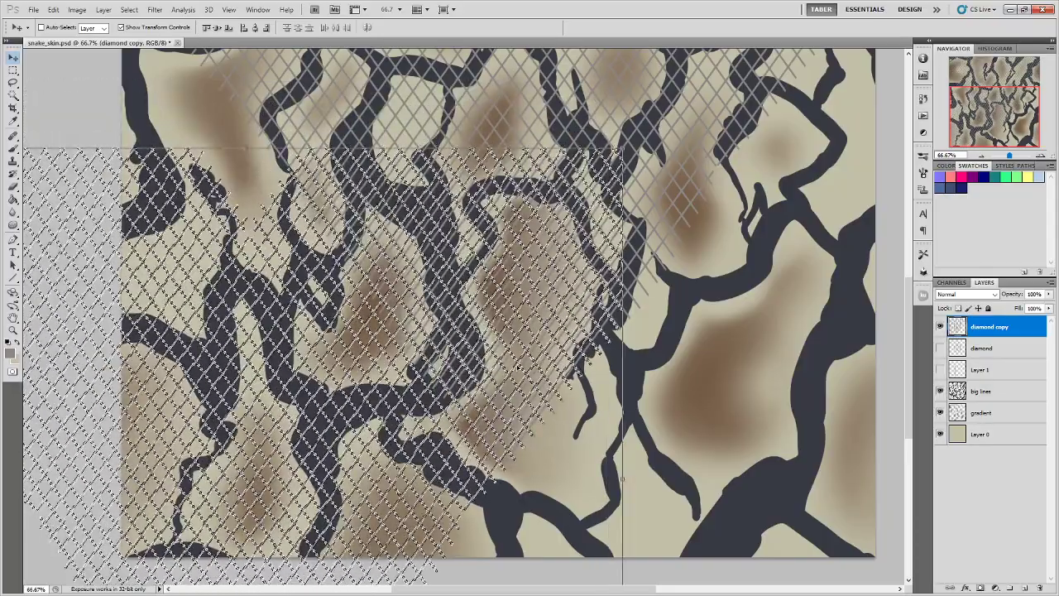
pyautogui.hotkey('ctrl', '+')
pyautogui.moveTo(529, 354); pyautogui.dragTo(518, 279)
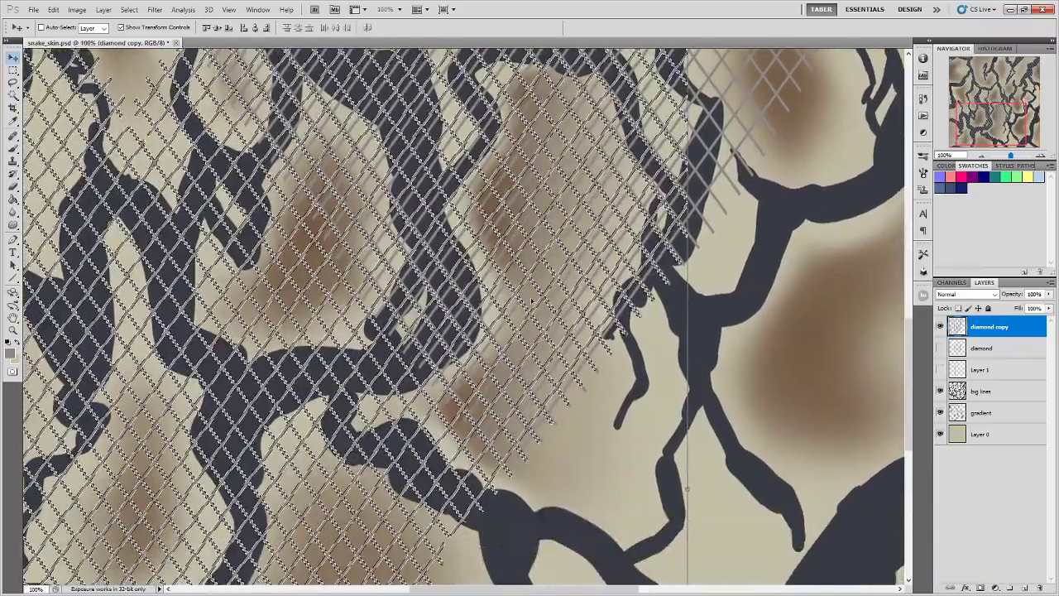
# - Nudge the lower-left grid copy until its lines match the grid underneath, and clear the selection
pyautogui.press('Right')
pyautogui.press('Right')
pyautogui.press('Right')
pyautogui.press('Down')
pyautogui.press('Down')
pyautogui.press('Down')
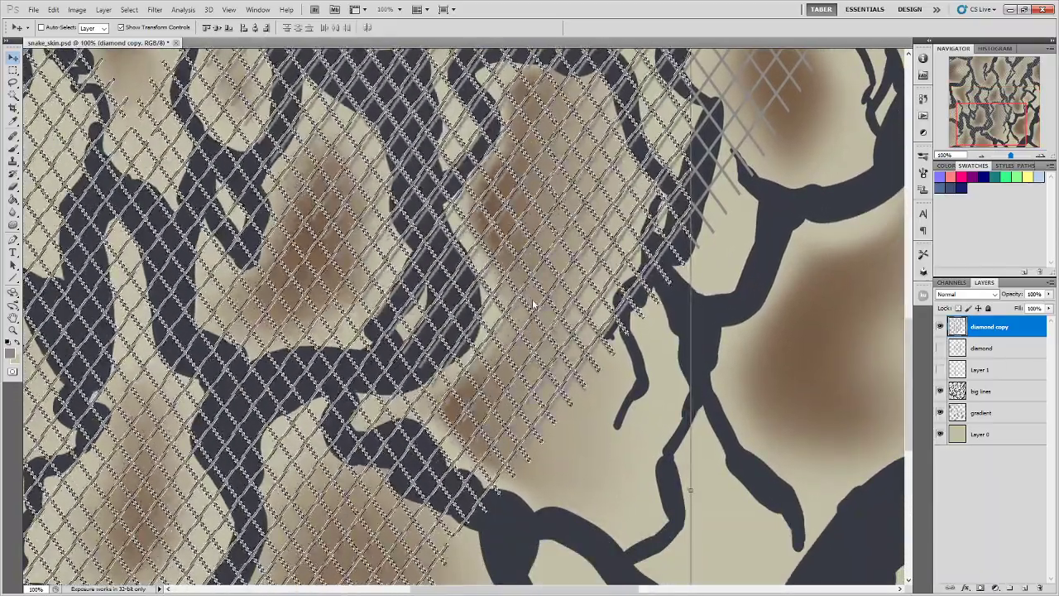
pyautogui.press('Down')
pyautogui.press('Down')
pyautogui.press('Down')
pyautogui.press('Down')
pyautogui.press('Down')
pyautogui.press('Down')
pyautogui.press('Down')
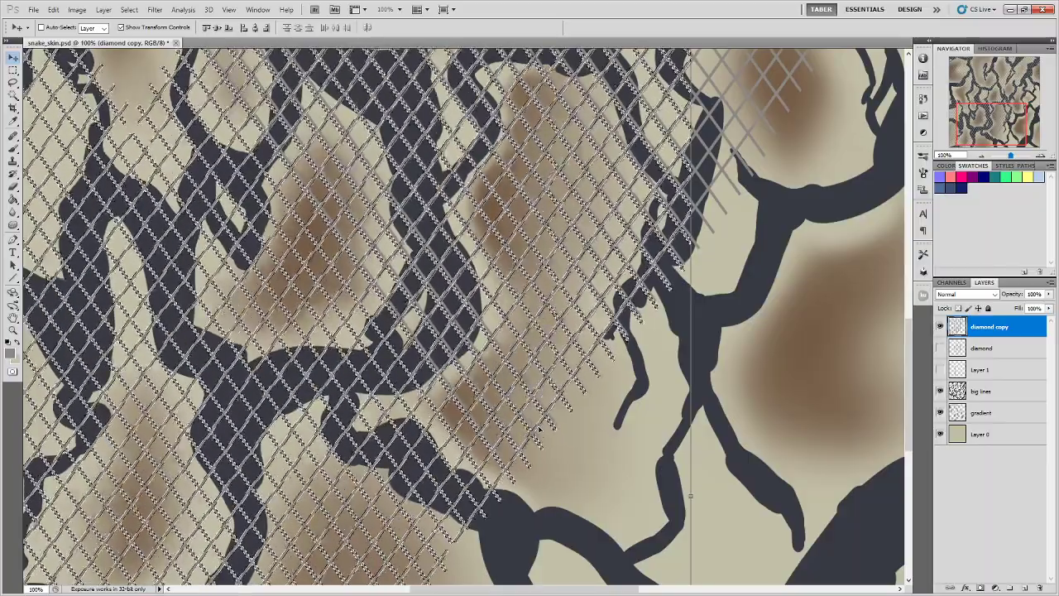
pyautogui.press('Up')
pyautogui.press('Up')
pyautogui.press('Up')
pyautogui.press('Up')
pyautogui.press('Up')
pyautogui.press('Right')
pyautogui.press('Right')
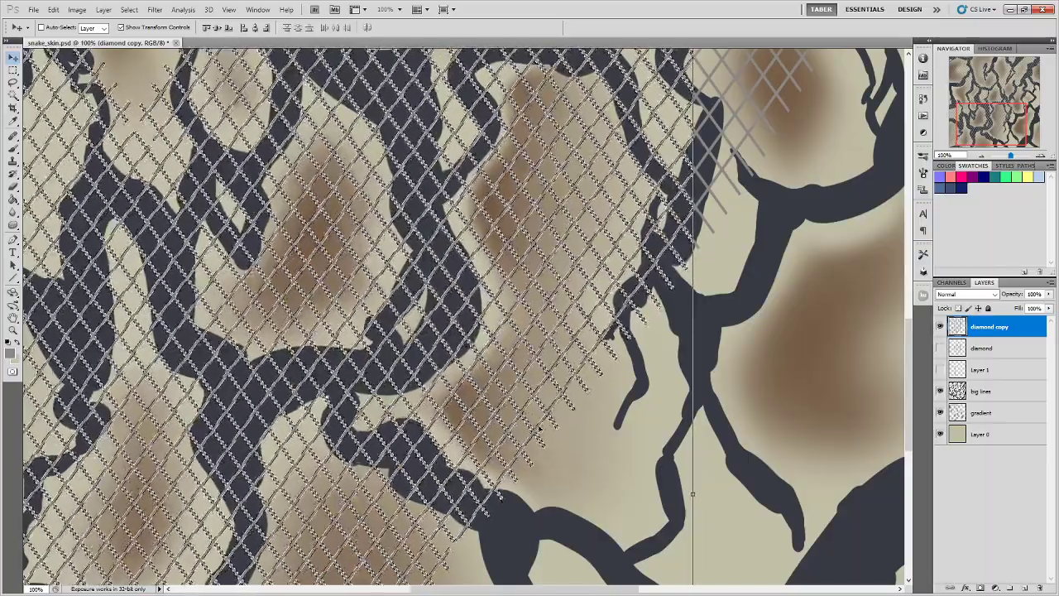
pyautogui.press('Left')
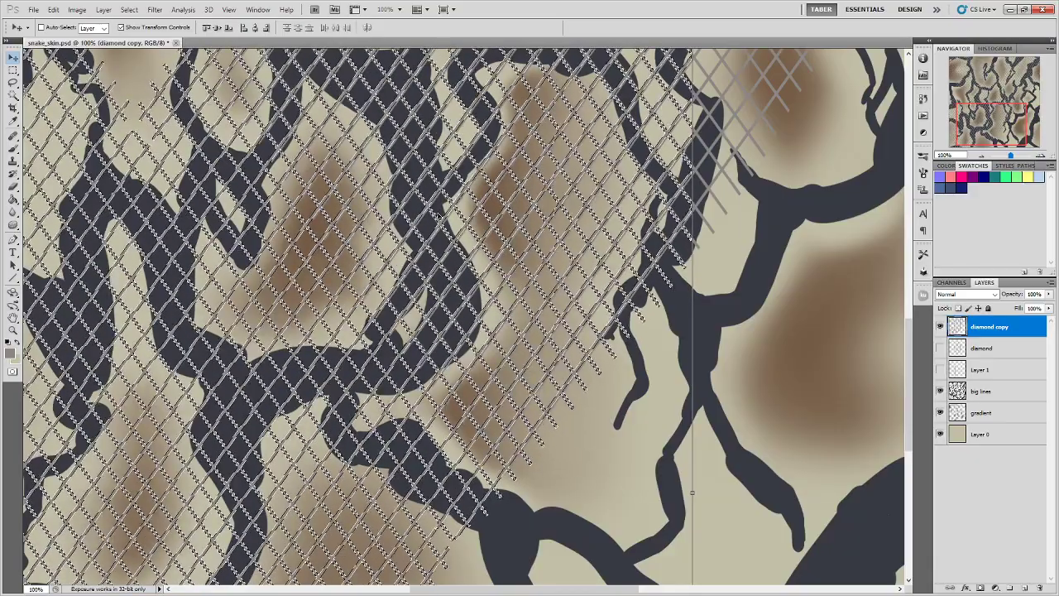
pyautogui.hotkey('ctrl', '-')
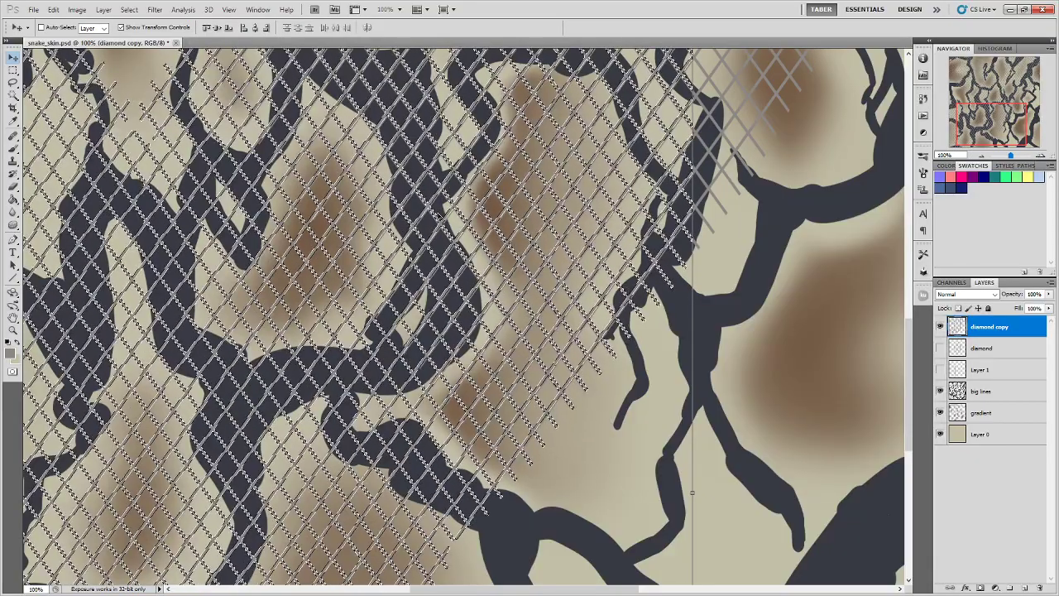
pyautogui.hotkey('ctrl', '-')
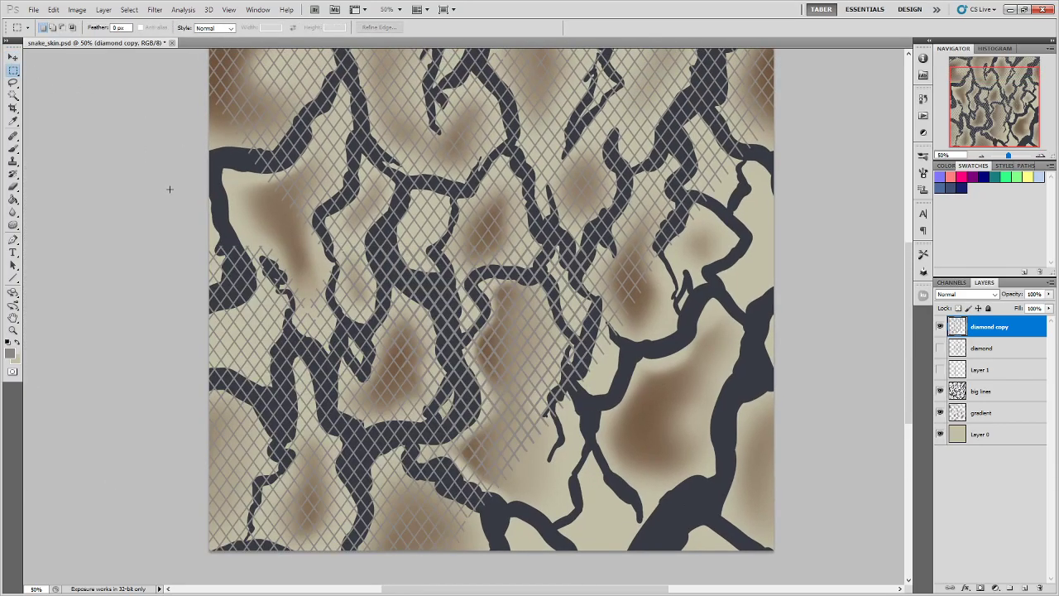
# - Hide the gradient and big lines layers so only the grid shows over the base colour
pyautogui.click(939, 412)
pyautogui.click(940, 391)
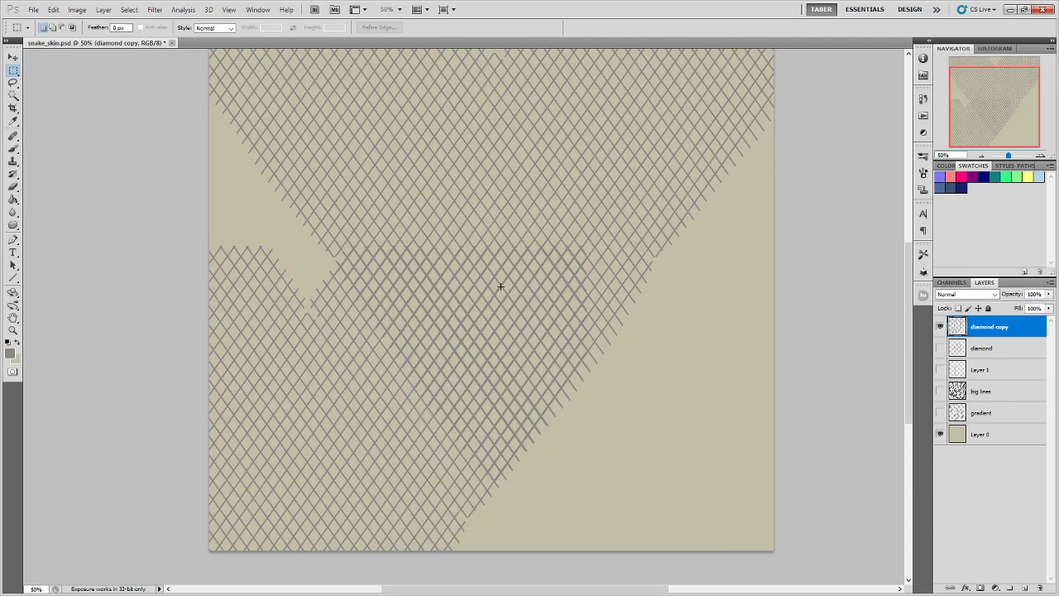
pyautogui.moveTo(502, 165); pyautogui.dragTo(495, 222)
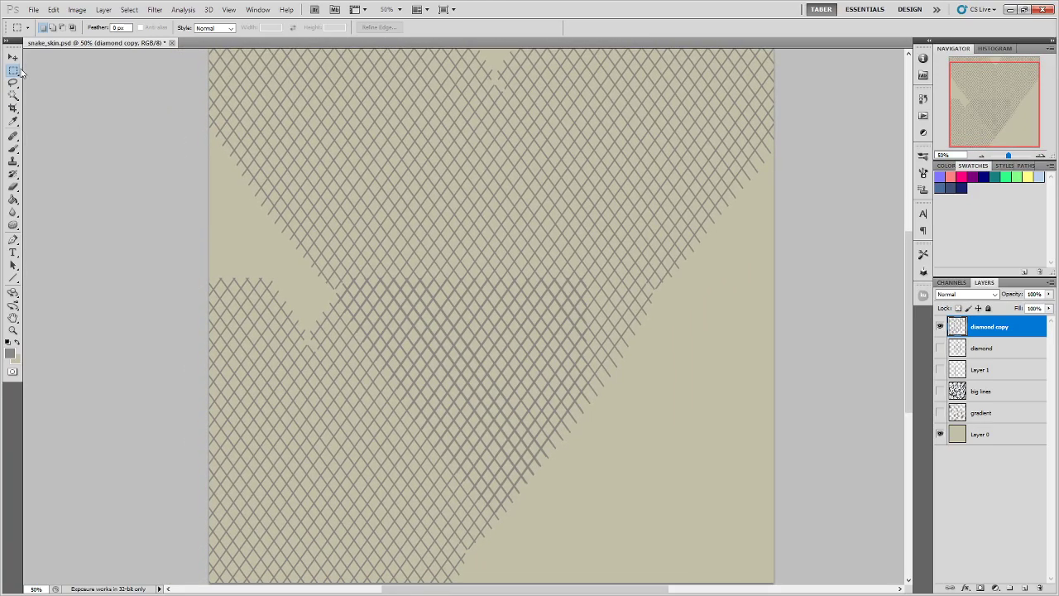
# - Select a rectangular patch of the grid and copy it over the gap at the canvas's left edge
pyautogui.moveTo(235, 180); pyautogui.dragTo(382, 301)
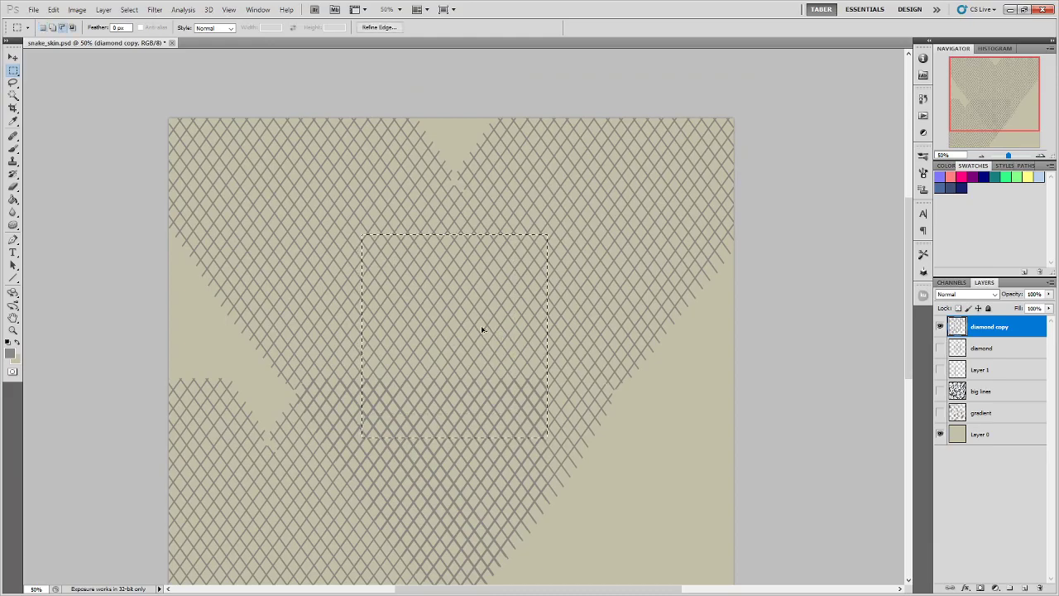
pyautogui.moveTo(488, 328); pyautogui.dragTo(235, 330)
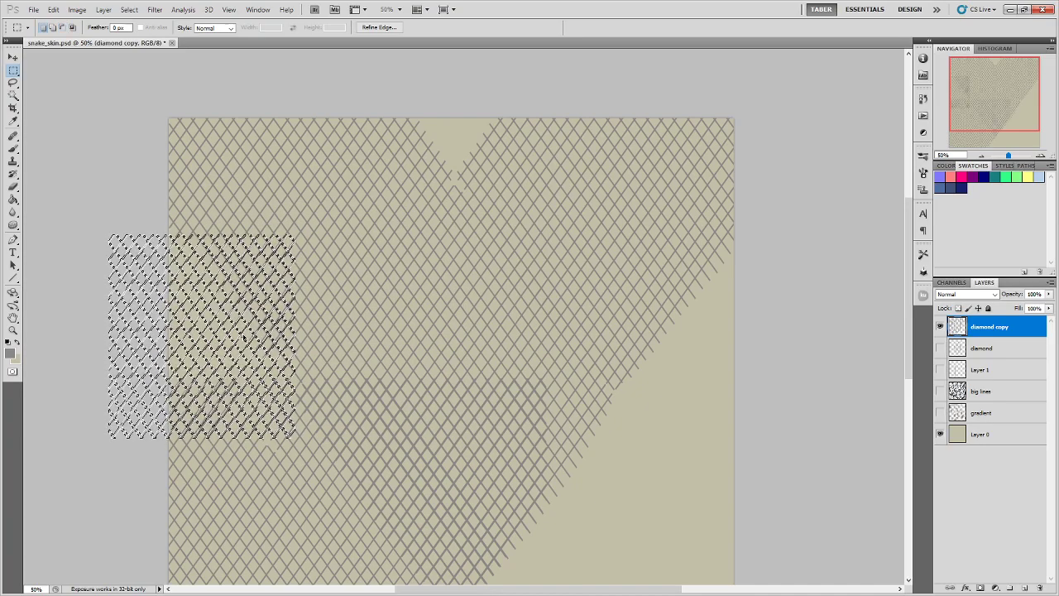
pyautogui.hotkey('ctrl', '+')
pyautogui.hotkey('ctrl', '+')
pyautogui.moveTo(204, 350); pyautogui.dragTo(603, 315)
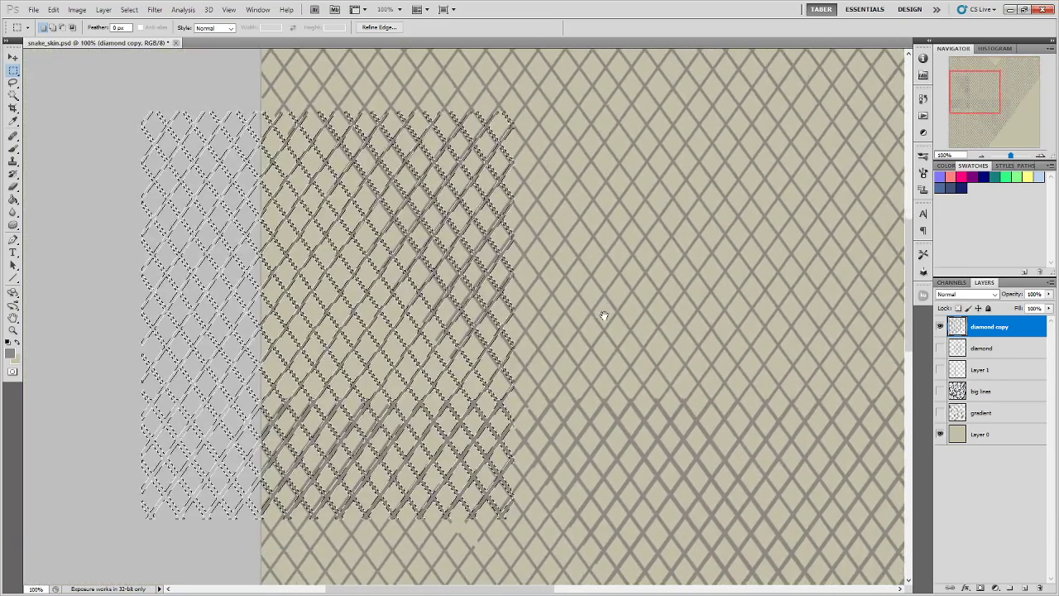
# - Flip the copied grid patch both ways, with width and height at -100%, and apply the transform
pyautogui.click(14, 62)
pyautogui.moveTo(522, 108); pyautogui.dragTo(192, 468)
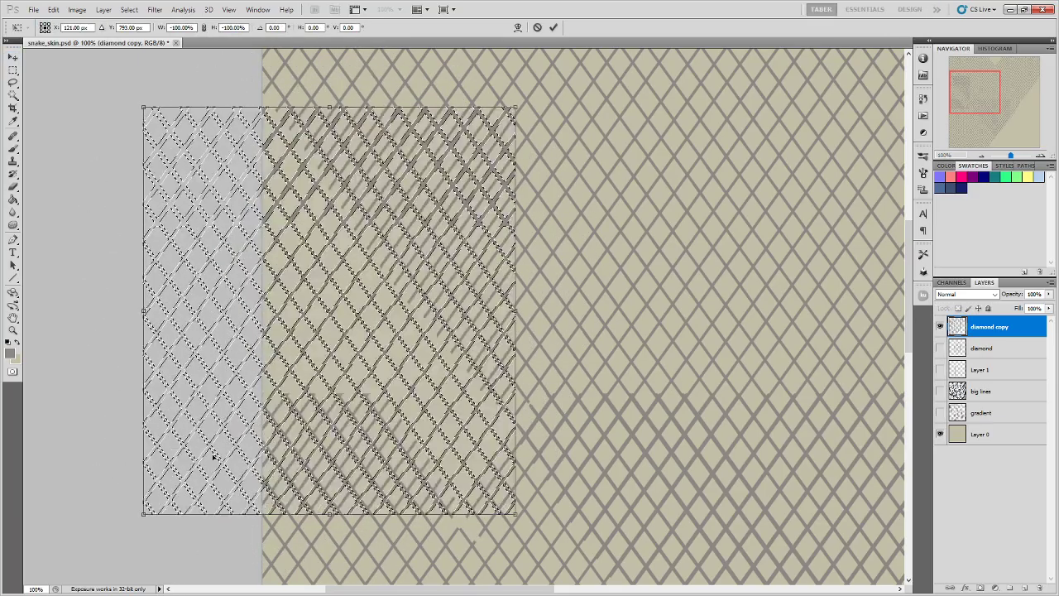
pyautogui.click(14, 57)
pyautogui.click(493, 227)
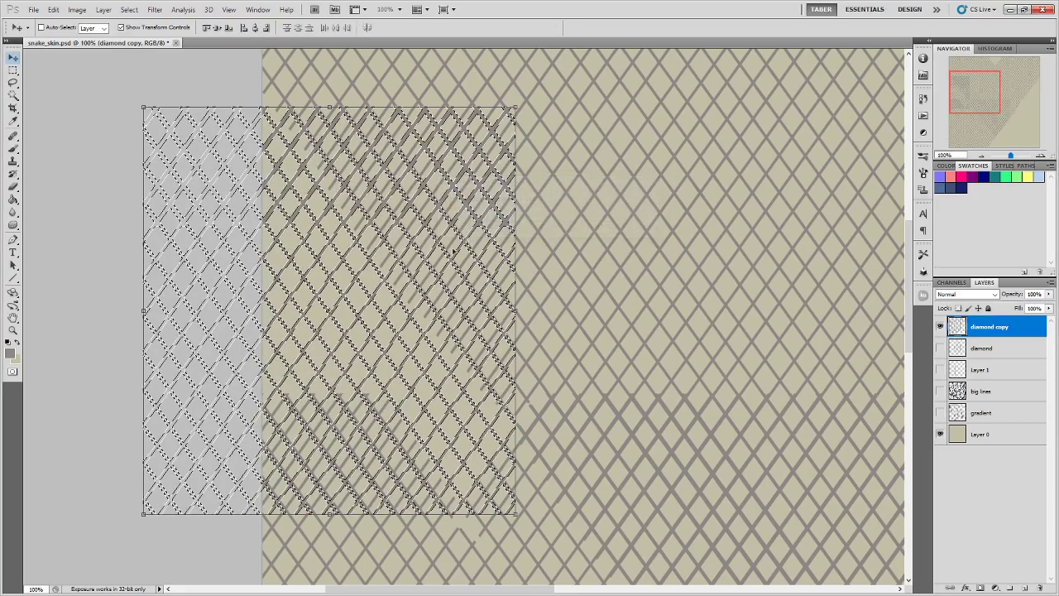
# - Move the flipped patch slightly down and right to align with the surrounding grid, and clear the selection
pyautogui.moveTo(456, 153); pyautogui.dragTo(390, 153)
pyautogui.moveTo(382, 261); pyautogui.dragTo(480, 288)
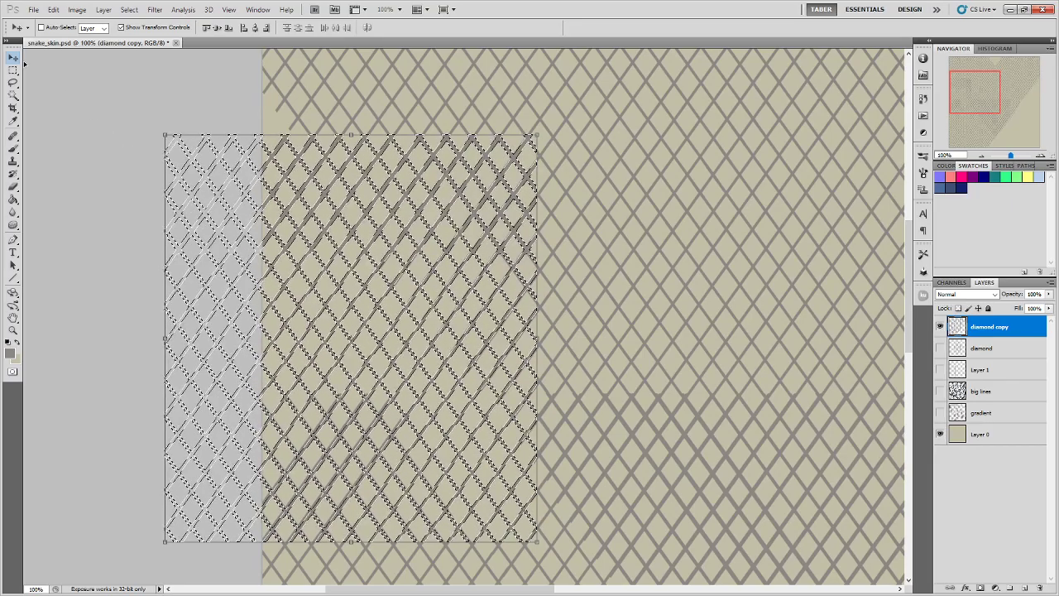
pyautogui.click(13, 71)
pyautogui.click(118, 88)
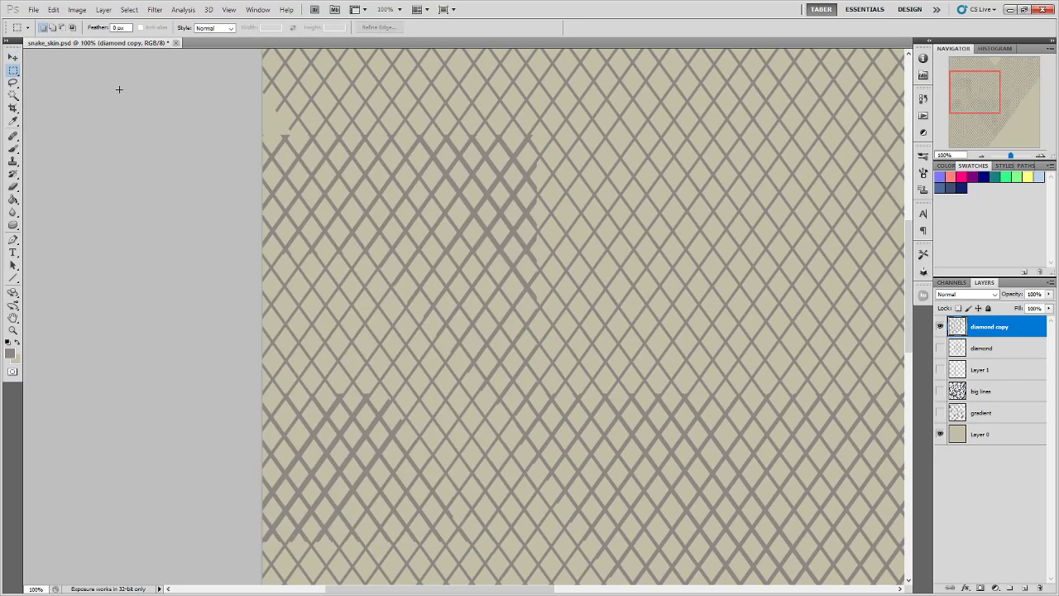
# - Paint the missing grid lines in the small gap at the canvas's left edge with a thin brush
pyautogui.moveTo(449, 154); pyautogui.dragTo(510, 323)
pyautogui.moveTo(418, 298); pyautogui.dragTo(395, 241)
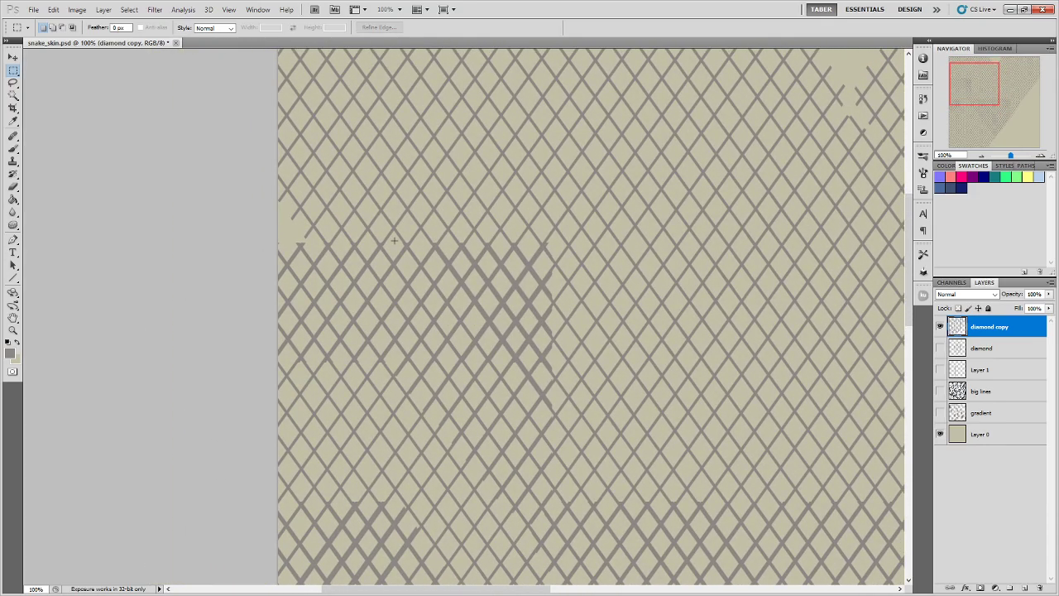
pyautogui.click(13, 150)
pyautogui.click(28, 27)
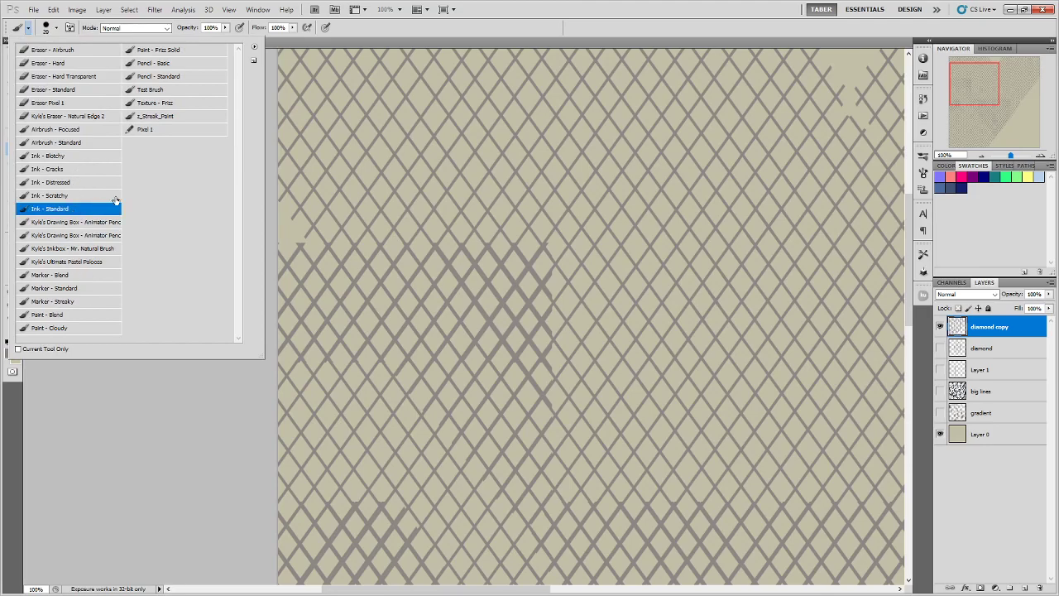
pyautogui.click(364, 30)
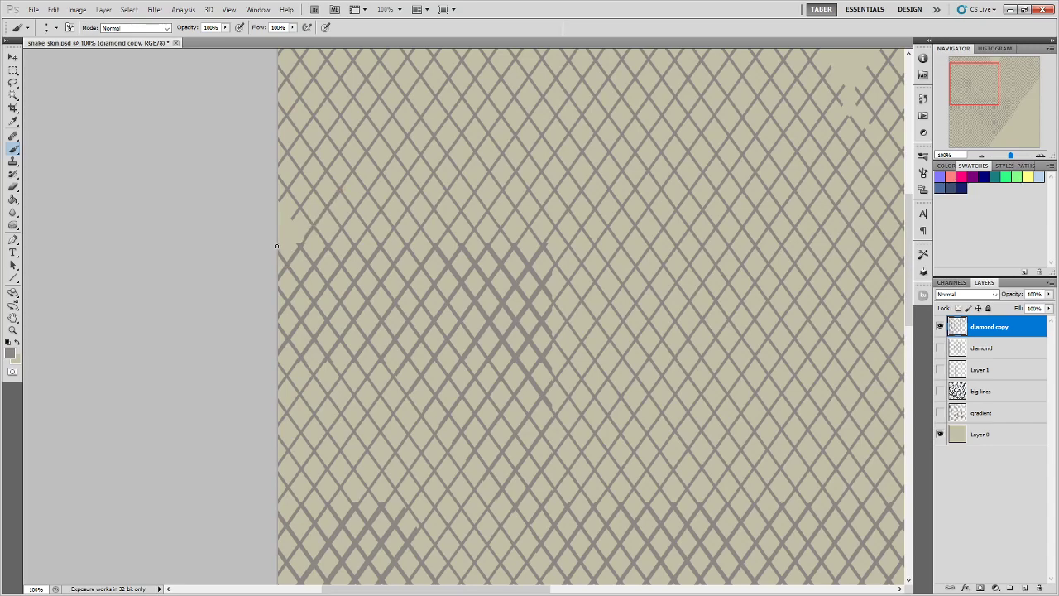
pyautogui.moveTo(302, 202); pyautogui.dragTo(277, 243)
pyautogui.moveTo(300, 206); pyautogui.dragTo(294, 216)
pyautogui.moveTo(277, 216); pyautogui.dragTo(279, 219)
# - Select a long diagonal strip of the grid with the Lasso and copy it into the empty lower-right corner area
pyautogui.hotkey('ctrl', '-')
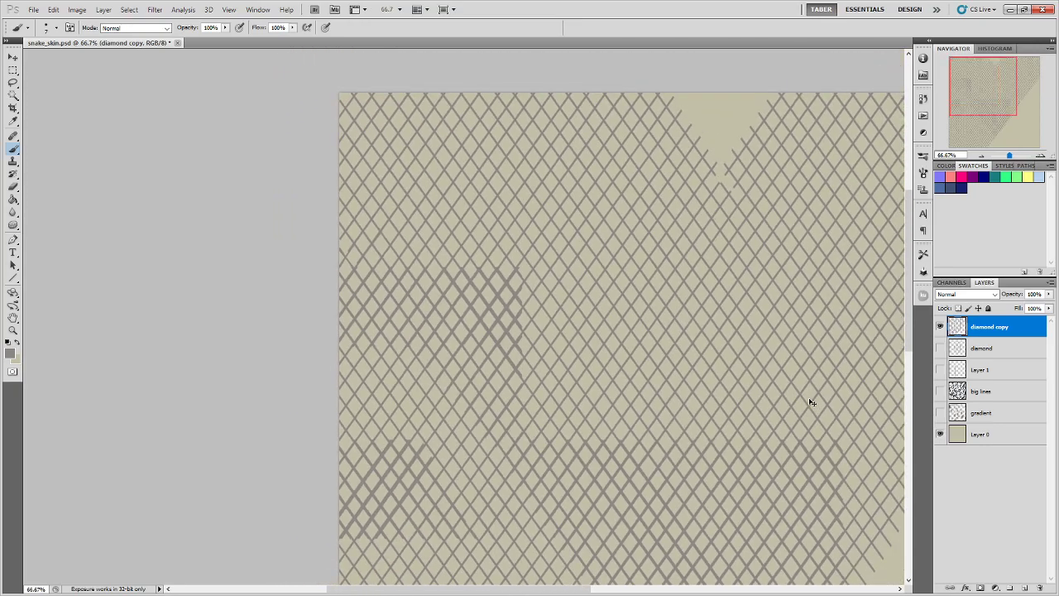
pyautogui.hotkey('ctrl', '-')
pyautogui.moveTo(767, 378)
pyautogui.mouseDown()
pyautogui.moveTo(659, 269)
pyautogui.moveTo(591, 385)
pyautogui.moveTo(564, 251)
pyautogui.mouseUp()
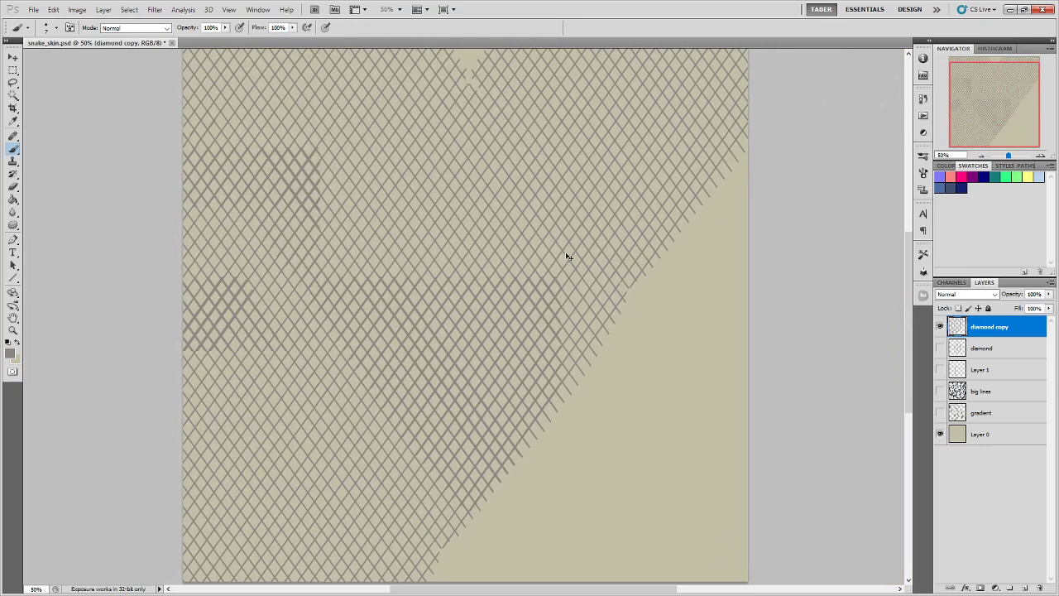
pyautogui.hotkey('ctrl', '-')
pyautogui.press('m')
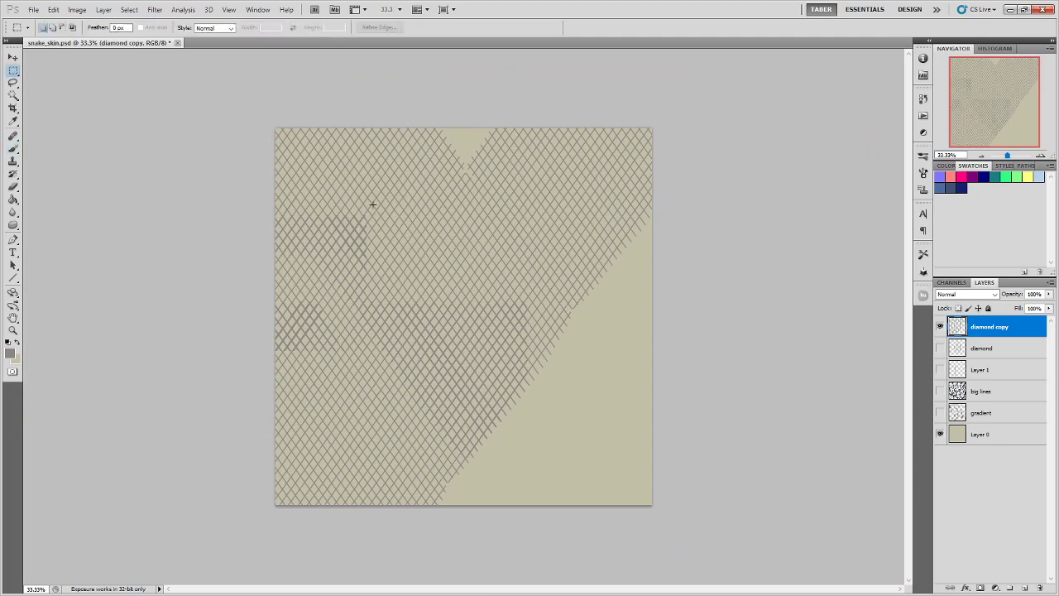
pyautogui.click(14, 83)
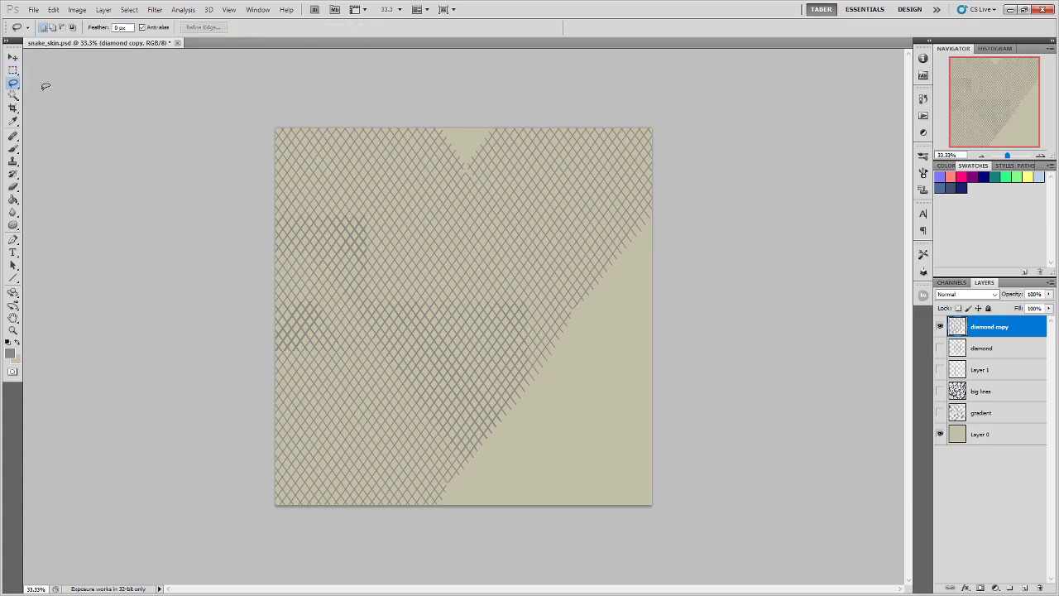
pyautogui.moveTo(422, 278)
pyautogui.mouseDown()
pyautogui.moveTo(369, 410)
pyautogui.moveTo(436, 437)
pyautogui.mouseUp()
pyautogui.moveTo(597, 226)
pyautogui.mouseDown()
pyautogui.moveTo(610, 140)
pyautogui.moveTo(525, 156)
pyautogui.moveTo(420, 280)
pyautogui.mouseUp()
pyautogui.moveTo(501, 304)
pyautogui.mouseDown()
pyautogui.moveTo(542, 344)
pyautogui.moveTo(590, 426)
pyautogui.mouseUp()
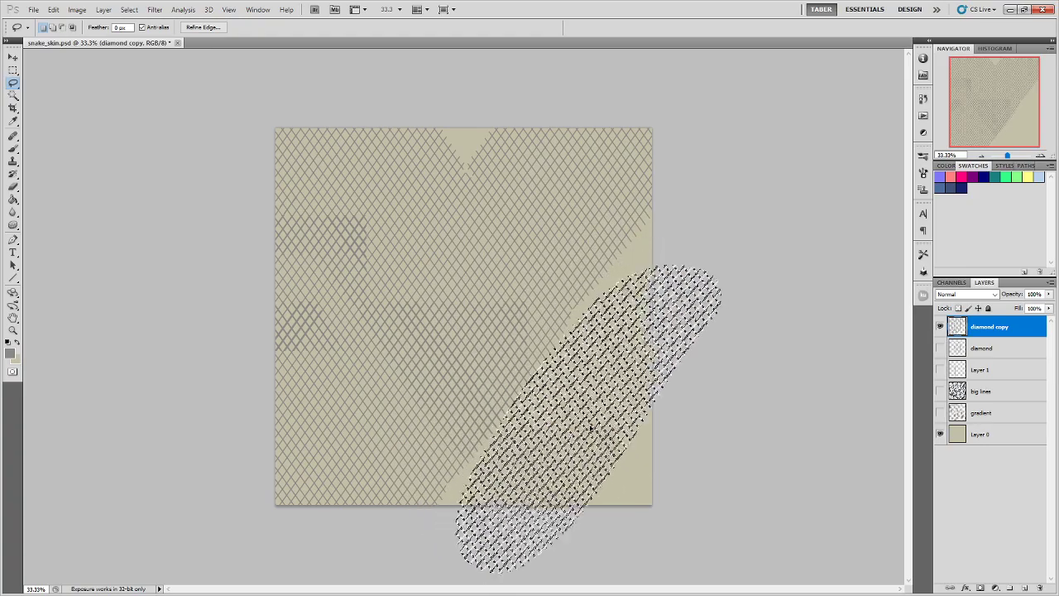
# - Move the copied diagonal strip slightly up and left to line its diamonds up with the existing grid
pyautogui.hotkey('ctrl', '+')
pyautogui.hotkey('ctrl', '+')
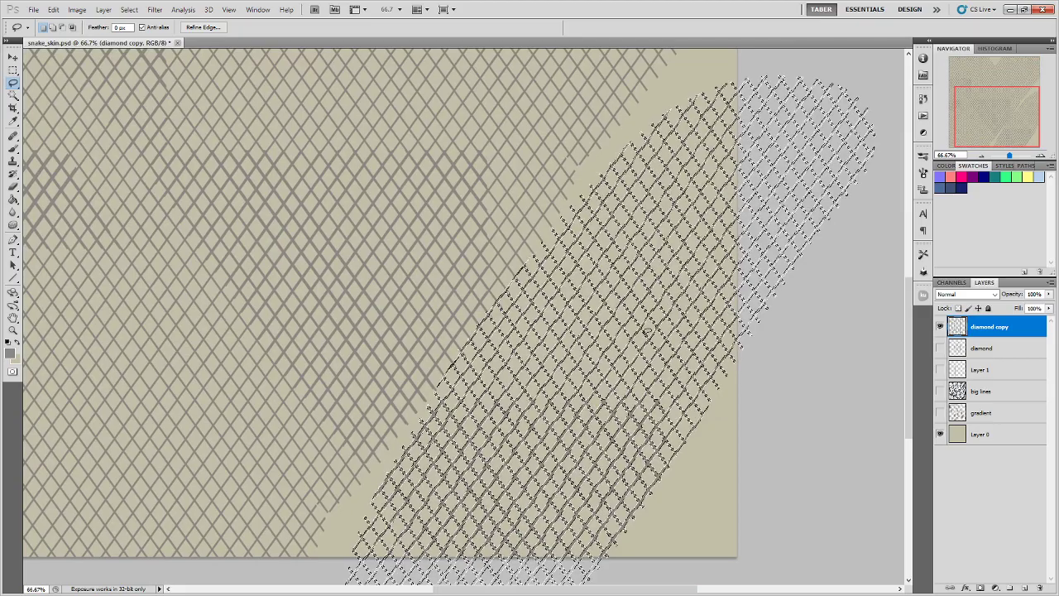
pyautogui.moveTo(643, 330); pyautogui.dragTo(637, 317)
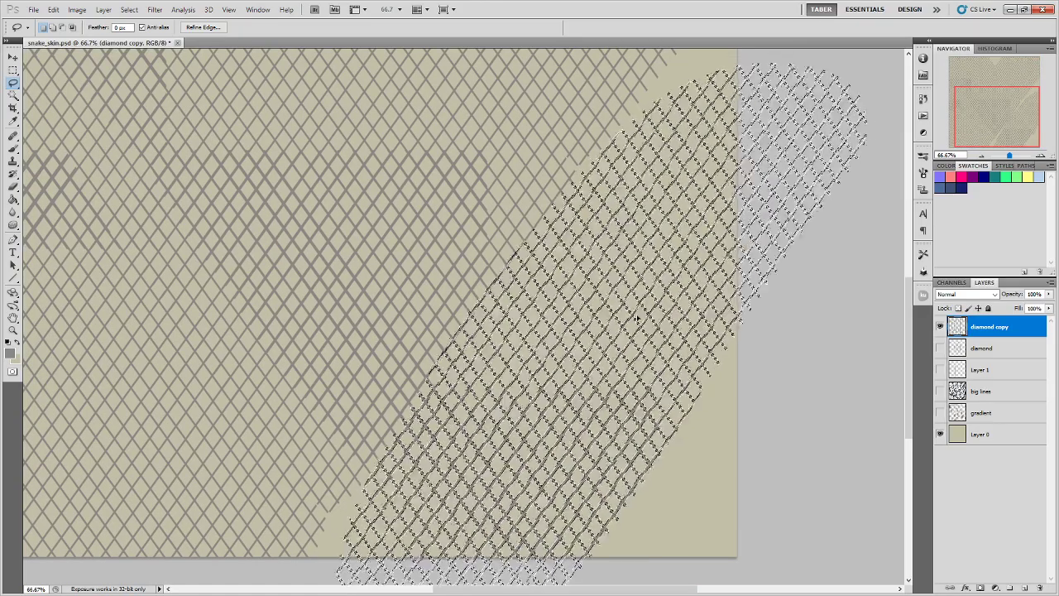
pyautogui.hotkey('ctrl', '+')
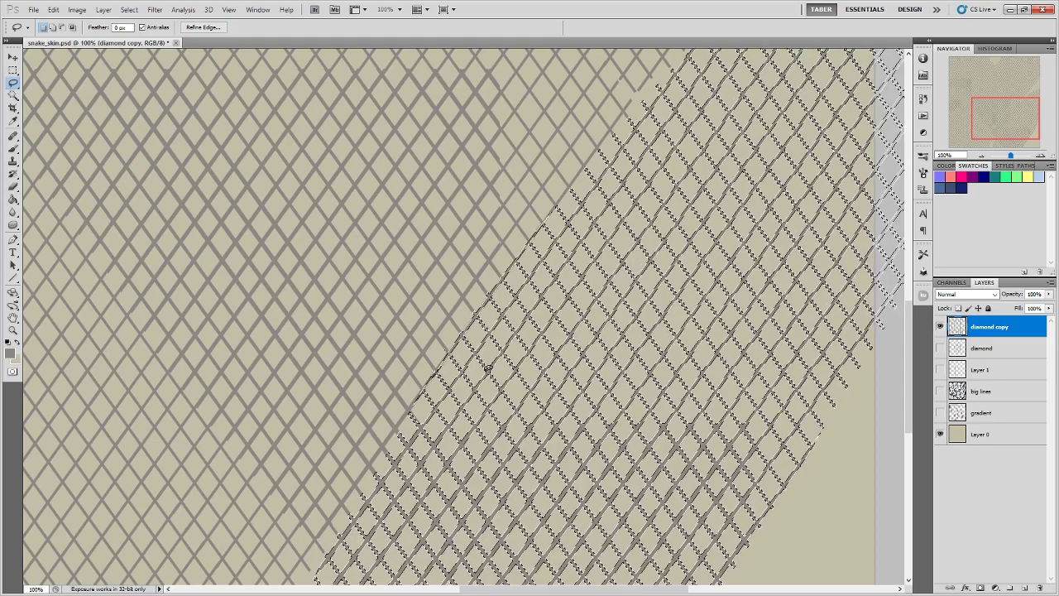
pyautogui.press('Return')
pyautogui.scroll(-2, 502, 371)
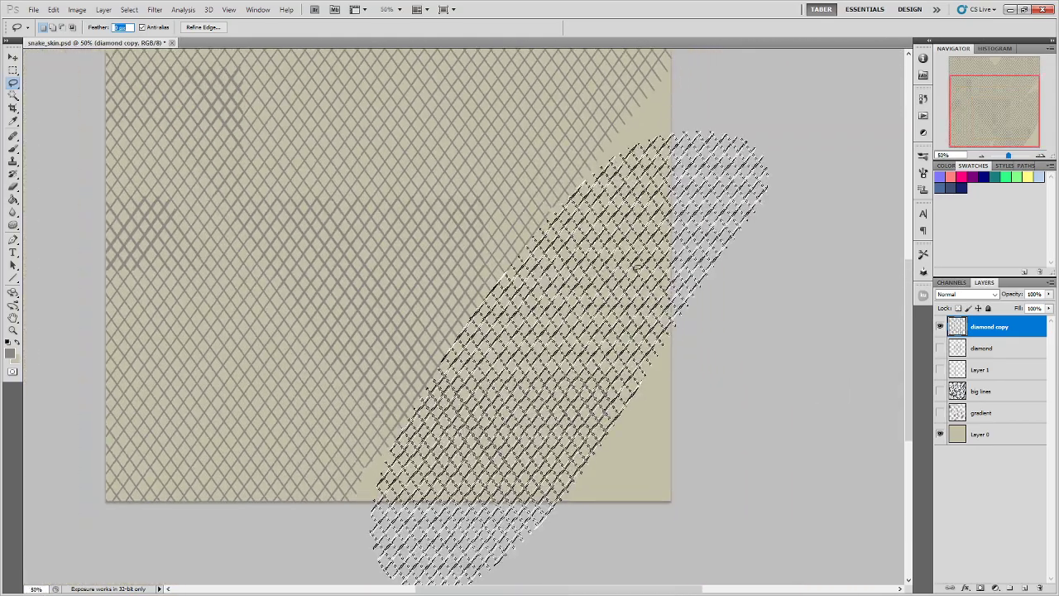
# - Copy a lassoed patch of the diamond grid over the empty area beside the canvas's right edge, setting the lasso feather to 0 px, and deselect
pyautogui.press('Return')
pyautogui.press('Return')
pyautogui.moveTo(607, 215); pyautogui.dragTo(566, 316)
pyautogui.moveTo(488, 85)
pyautogui.mouseDown()
pyautogui.moveTo(463, 255)
pyautogui.moveTo(575, 141)
pyautogui.moveTo(490, 87)
pyautogui.mouseUp()
pyautogui.moveTo(521, 158); pyautogui.dragTo(632, 221)
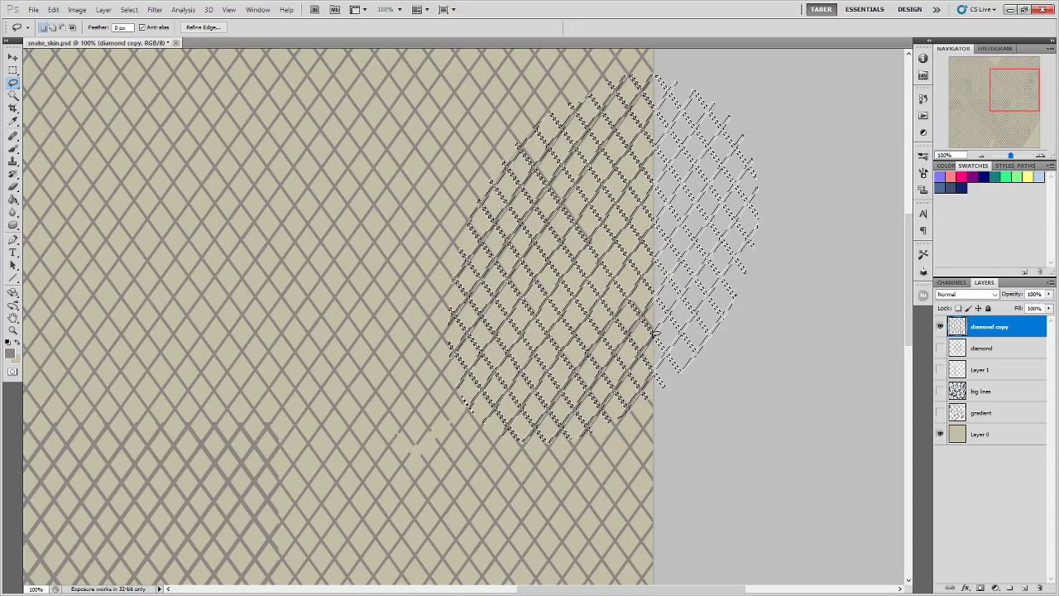
pyautogui.click(120, 27)
pyautogui.click(778, 266)
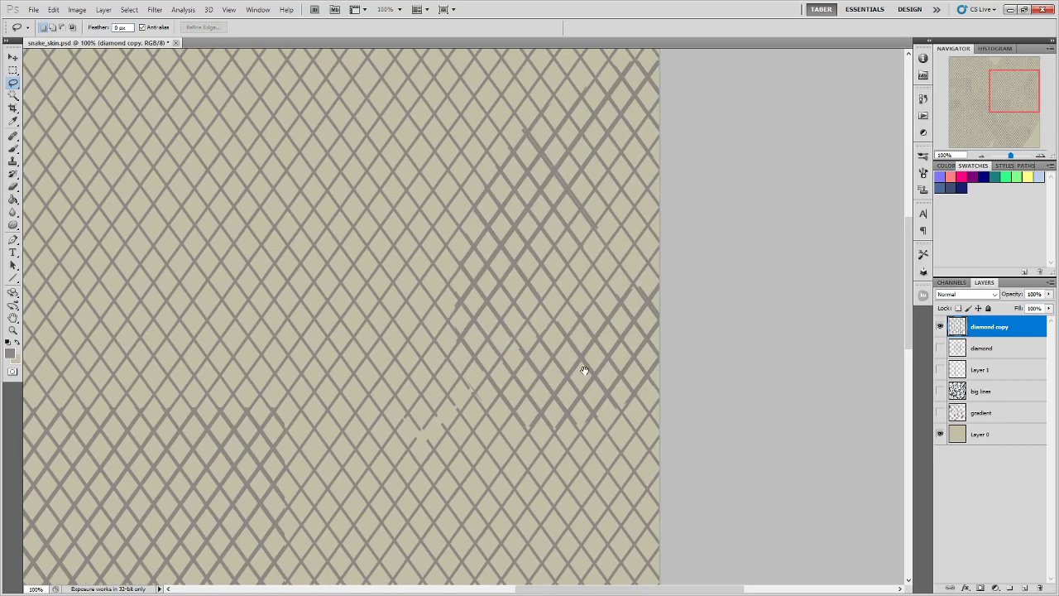
# - Paint the missing diamond lines in the small gap beside the copied patch with the Brush tool
pyautogui.moveTo(579, 371); pyautogui.dragTo(547, 327)
pyautogui.click(13, 149)
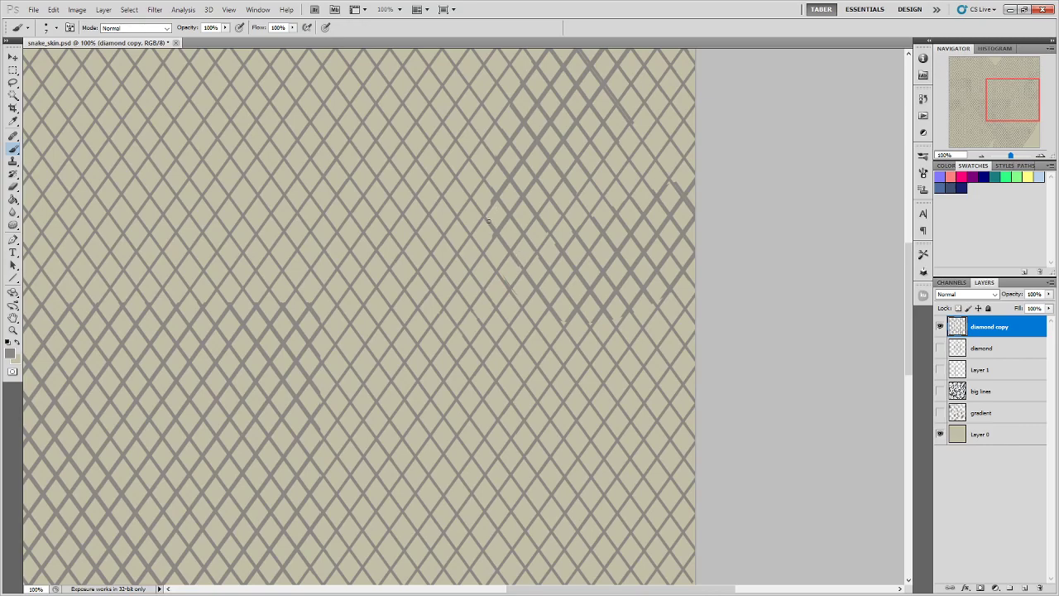
pyautogui.moveTo(629, 226); pyautogui.dragTo(579, 402)
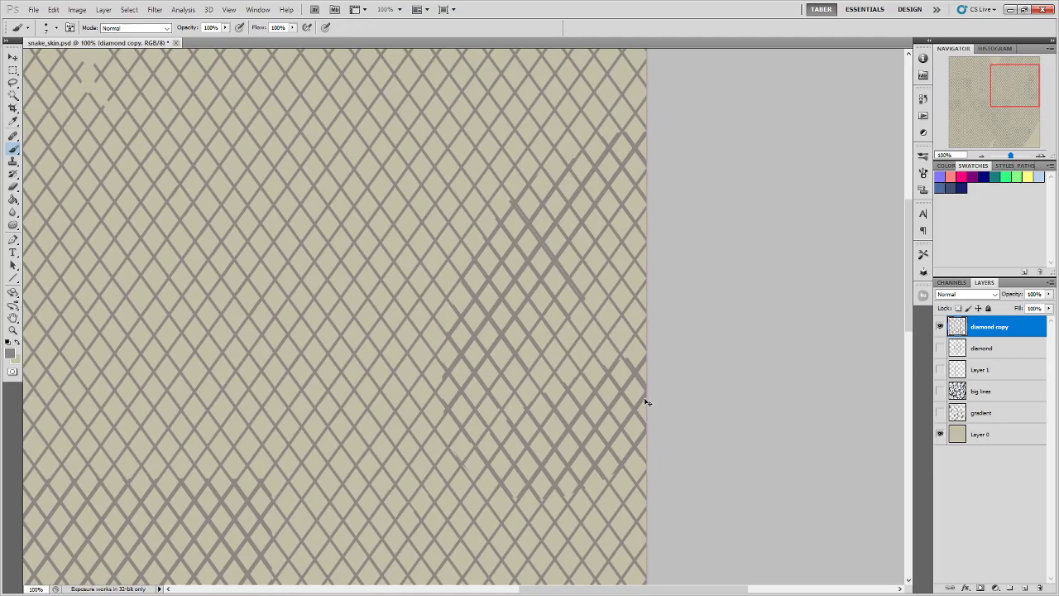
# - Copy a rectangular patch of the grid over the empty bottom-right corner of the canvas and deselect it
pyautogui.hotkey('ctrl', '-')
pyautogui.hotkey('ctrl', '-')
pyautogui.moveTo(485, 422); pyautogui.dragTo(616, 191)
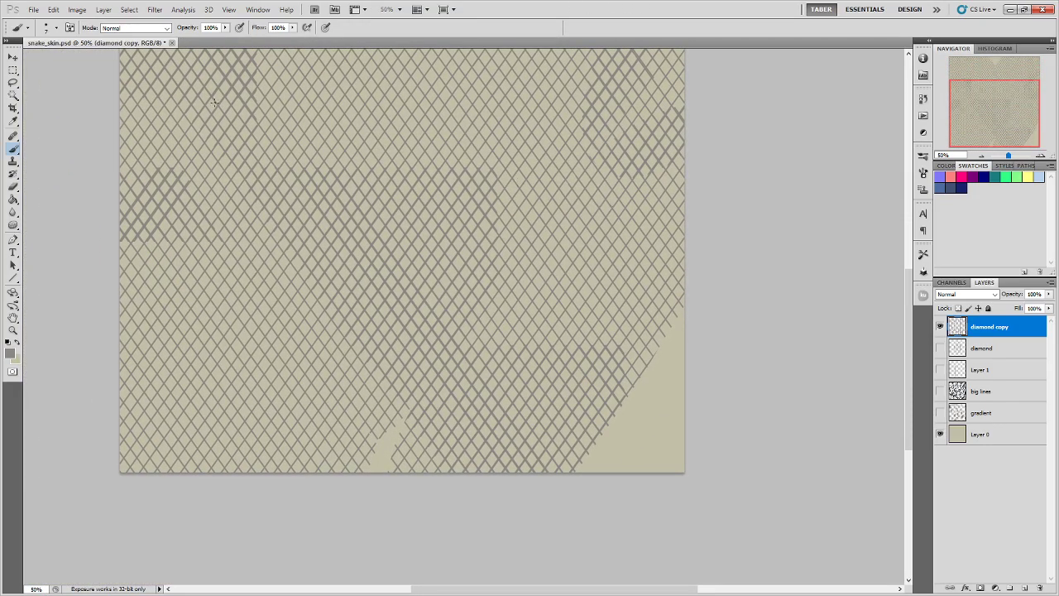
pyautogui.click(14, 71)
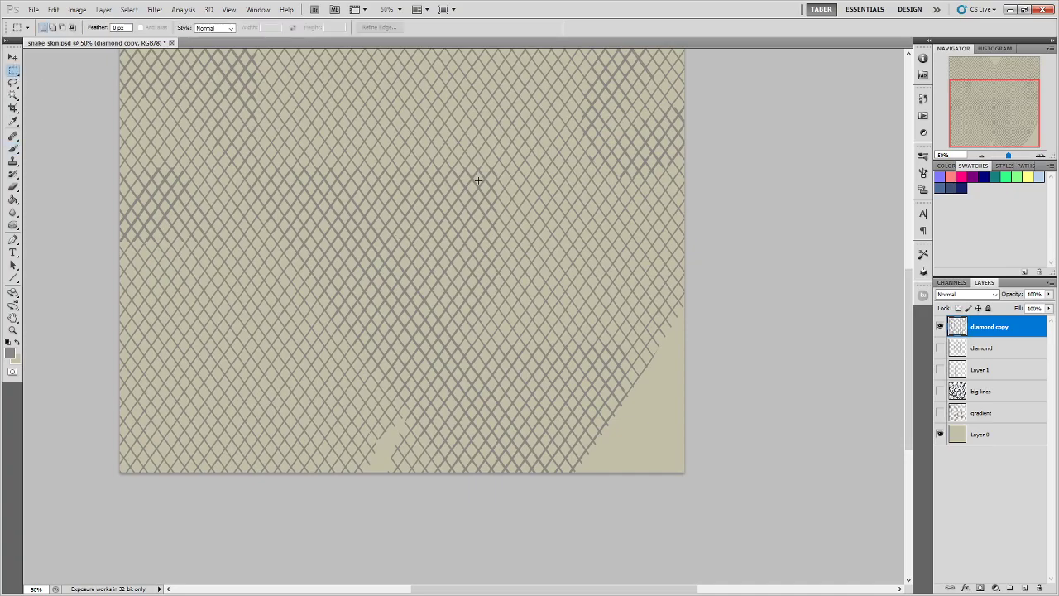
pyautogui.moveTo(488, 212); pyautogui.dragTo(645, 382)
pyautogui.moveTo(553, 284); pyautogui.dragTo(643, 418)
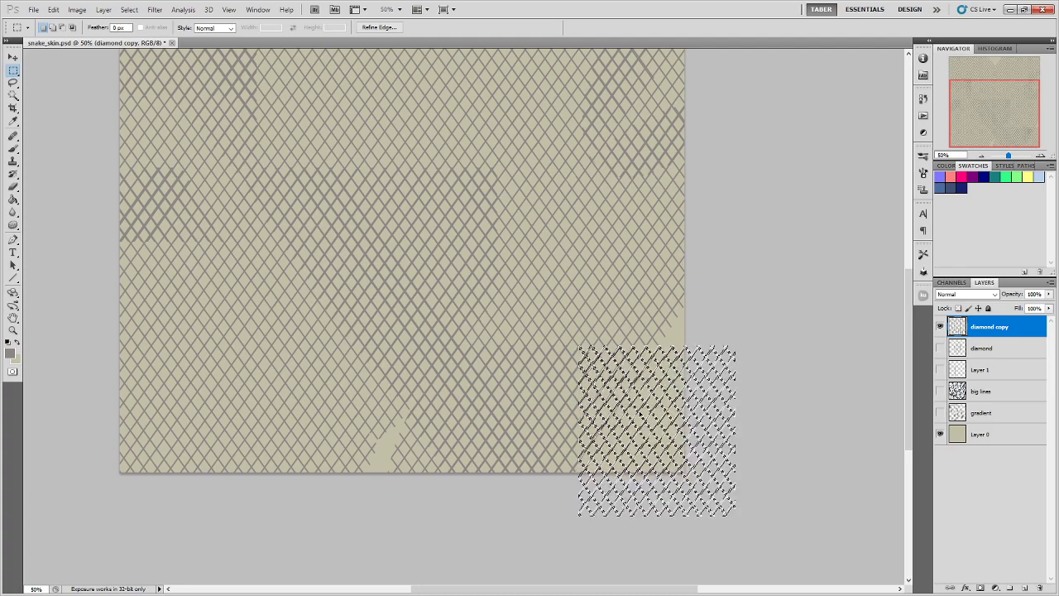
pyautogui.hotkey('ctrl', 'd')
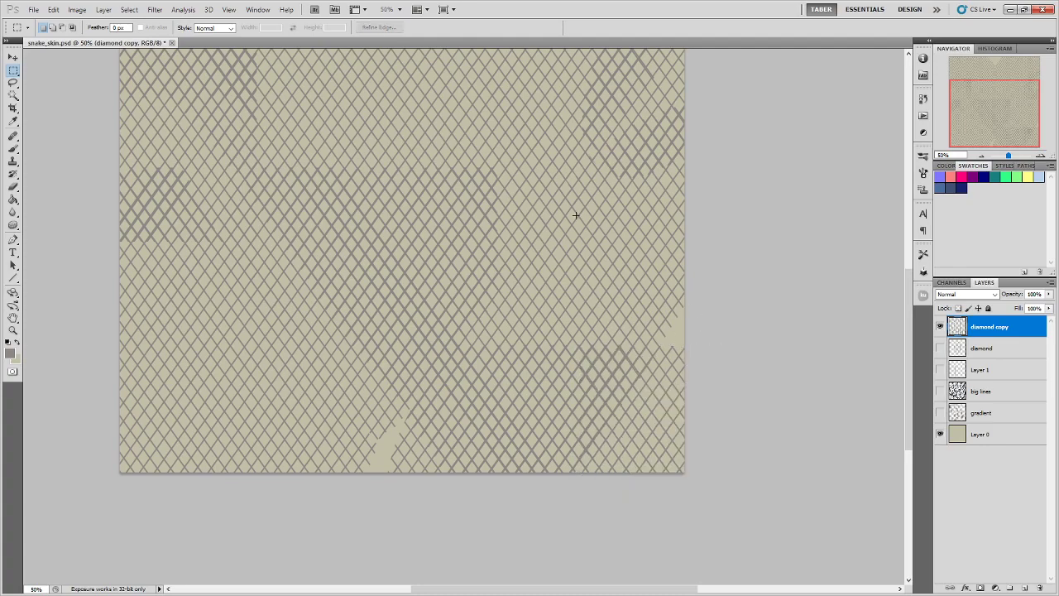
# - Copy a smaller rectangular patch of the grid over the remaining gap on the canvas's lower right edge and deselect it
pyautogui.moveTo(540, 178)
pyautogui.mouseDown()
pyautogui.moveTo(640, 213)
pyautogui.moveTo(638, 288)
pyautogui.mouseUp()
pyautogui.moveTo(594, 235)
pyautogui.mouseDown()
pyautogui.moveTo(703, 333)
pyautogui.moveTo(687, 334)
pyautogui.mouseUp()
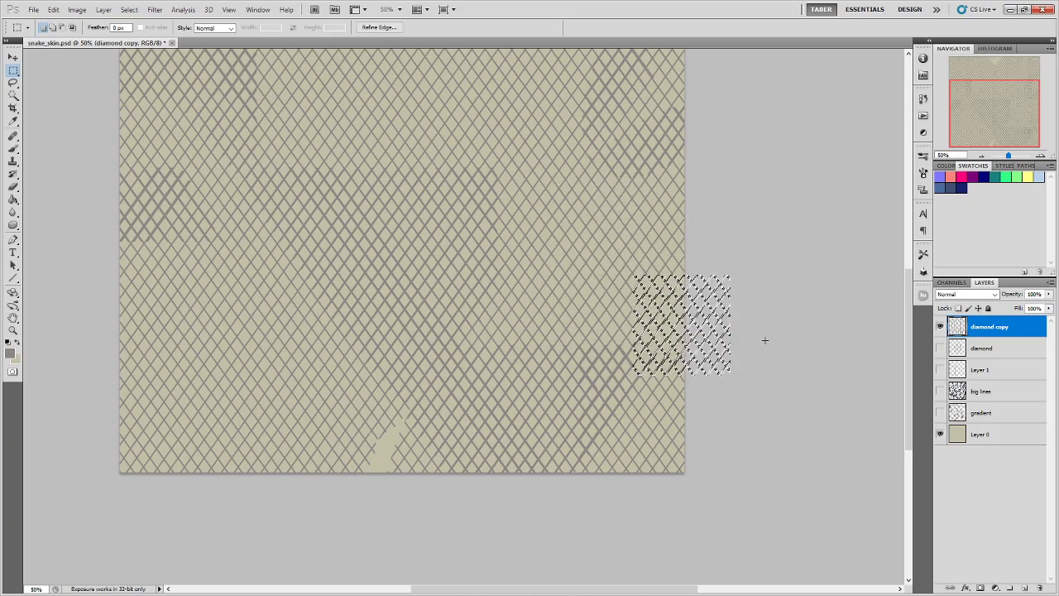
pyautogui.hotkey('ctrl', 'd')
# - Cover the triangular gap at the canvas's top edge with a rectangular copy of the grid and deselect it
pyautogui.moveTo(485, 156); pyautogui.dragTo(532, 305)
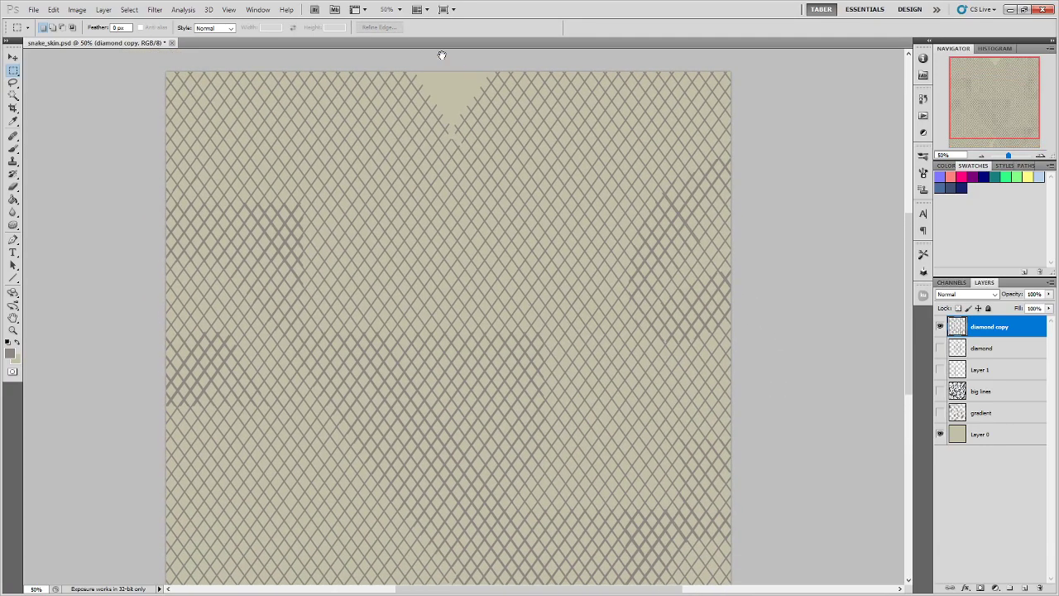
pyautogui.moveTo(423, 202); pyautogui.dragTo(569, 335)
pyautogui.keyDown('ctrl'); pyautogui.keyDown('alt'); pyautogui.moveTo(528, 299); pyautogui.dragTo(484, 142); pyautogui.keyUp('alt'); pyautogui.keyUp('ctrl')
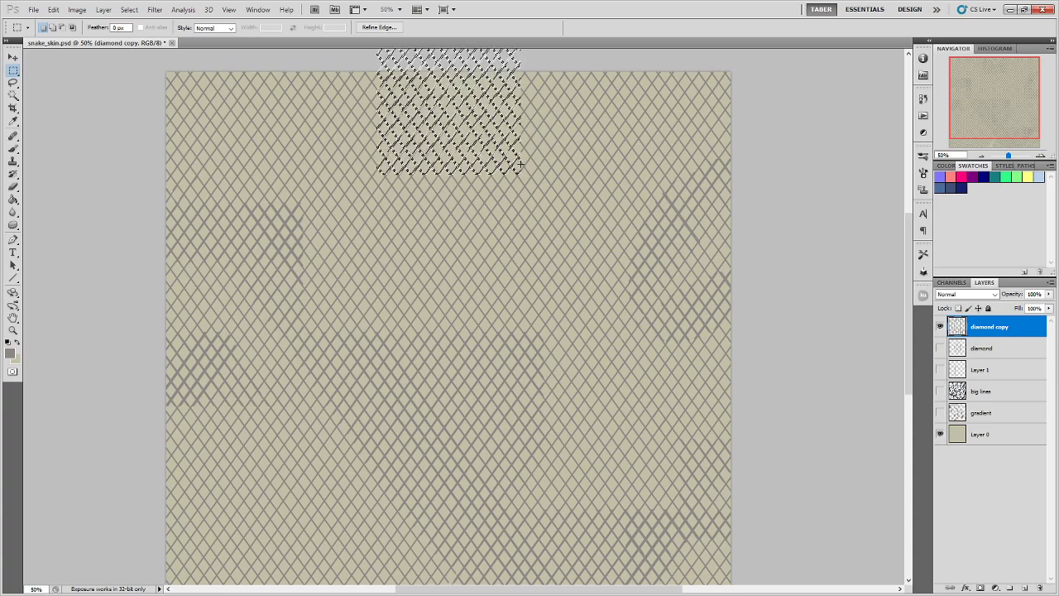
pyautogui.hotkey('ctrl', 'd')
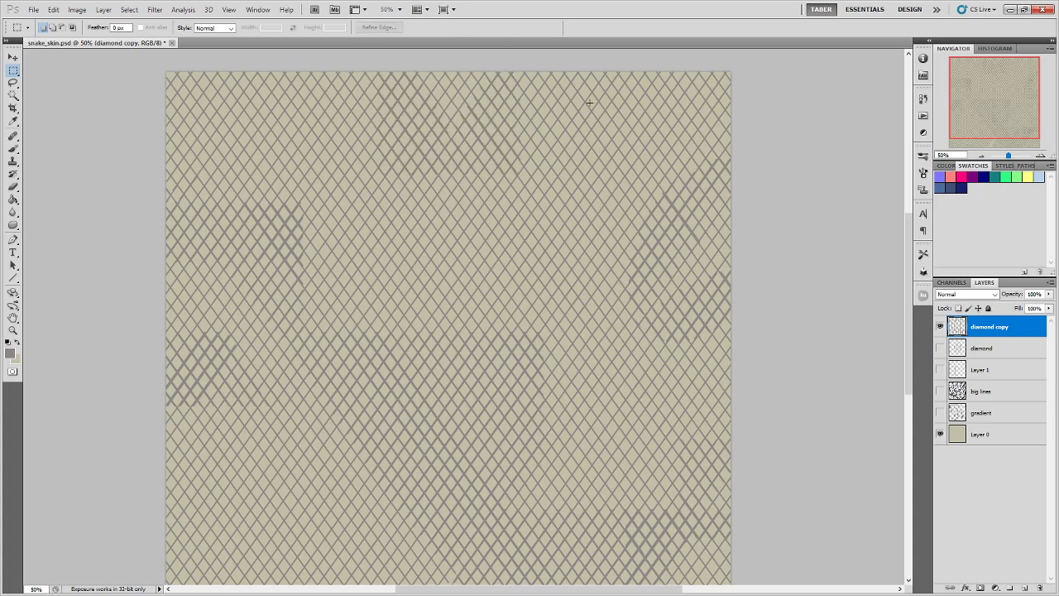
# - Cover the gap at the canvas's bottom edge with a copied rectangular patch, align its lines with the grid, and deselect it
pyautogui.hotkey('ctrl', '-')
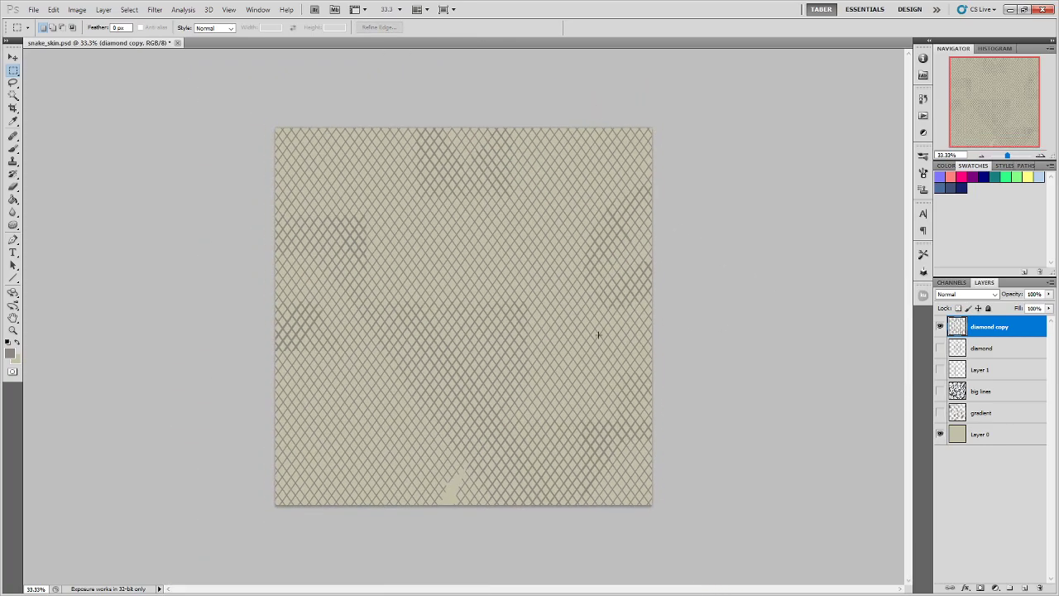
pyautogui.moveTo(390, 444); pyautogui.dragTo(457, 485)
pyautogui.hotkey('ctrl', '+')
pyautogui.hotkey('ctrl', '+')
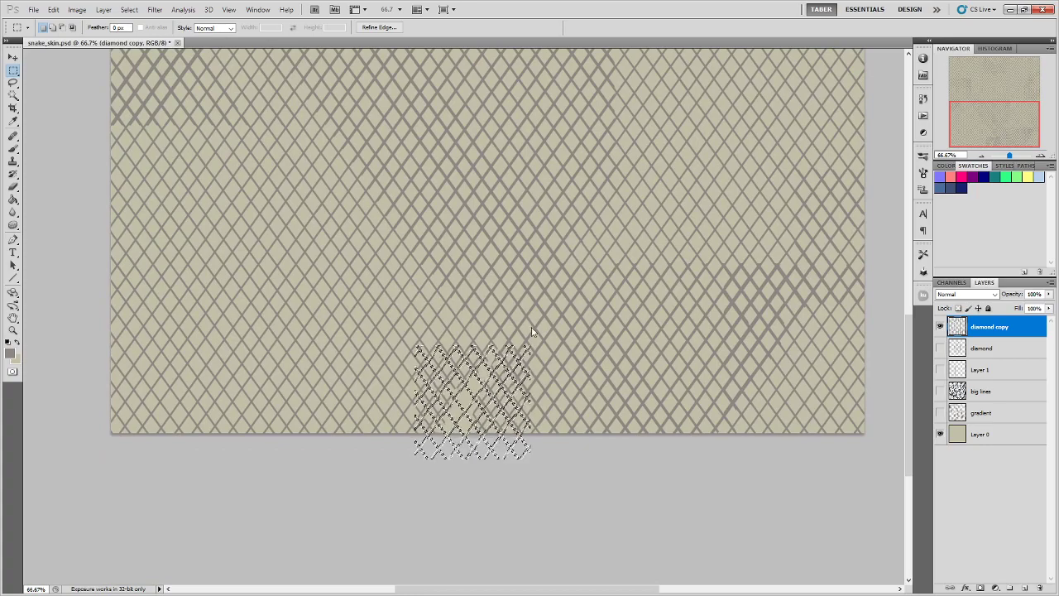
pyautogui.moveTo(532, 331); pyautogui.dragTo(531, 327)
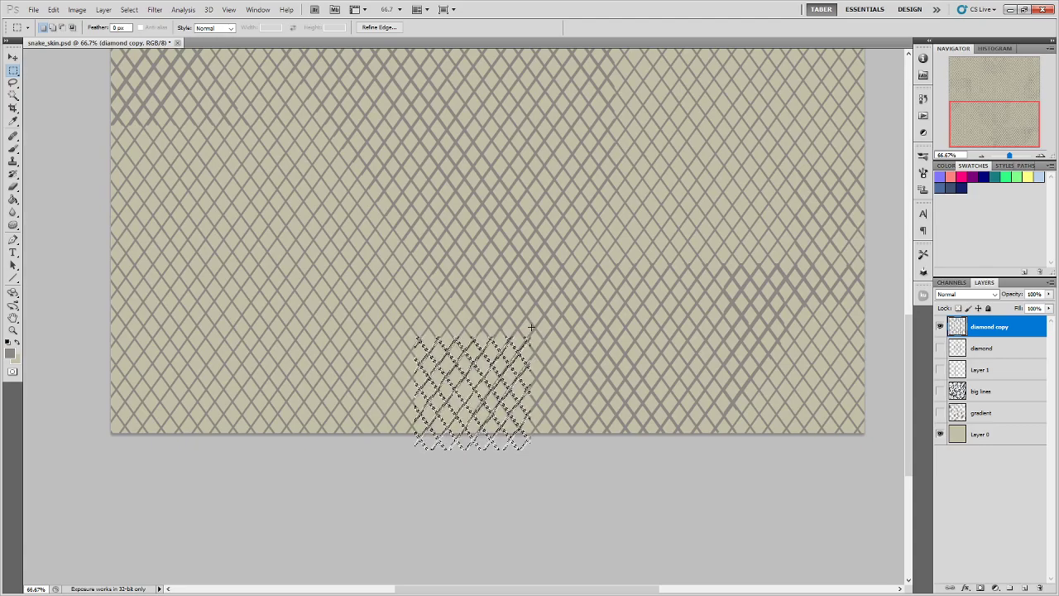
pyautogui.click(557, 322)
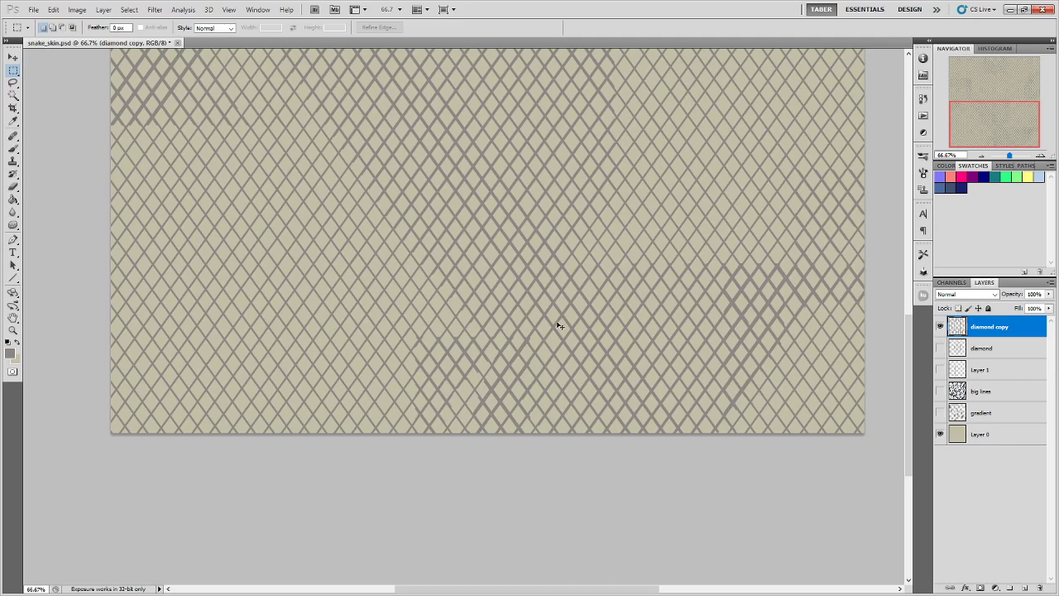
# - Apply the Offset filter to the diamond copy layer with +1024 pixels right, +1024 pixels down and Wrap Around
pyautogui.hotkey('ctrl', '-')
pyautogui.hotkey('ctrl', '-')
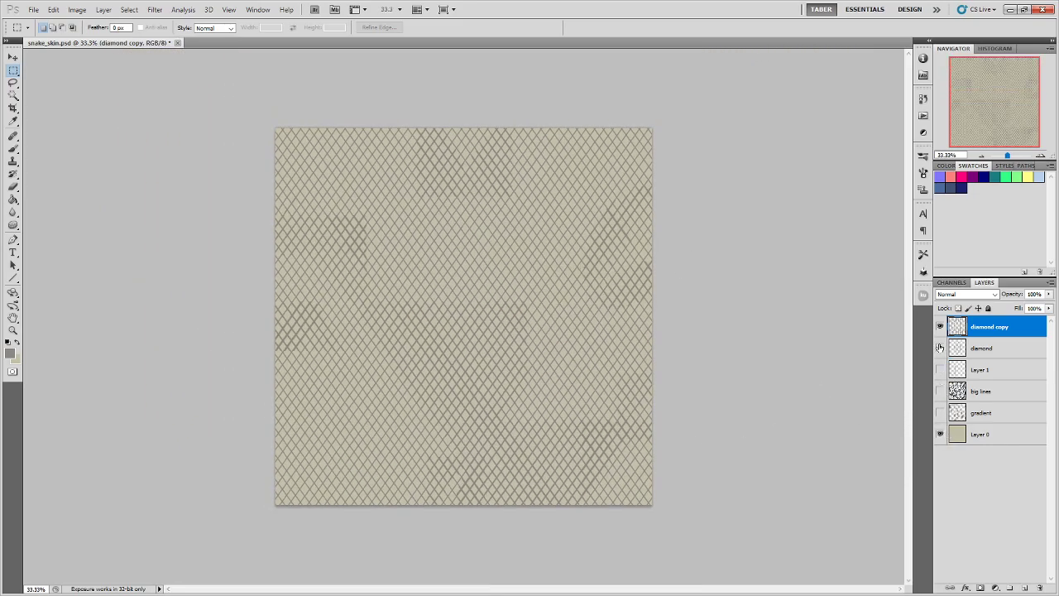
pyautogui.click(155, 9)
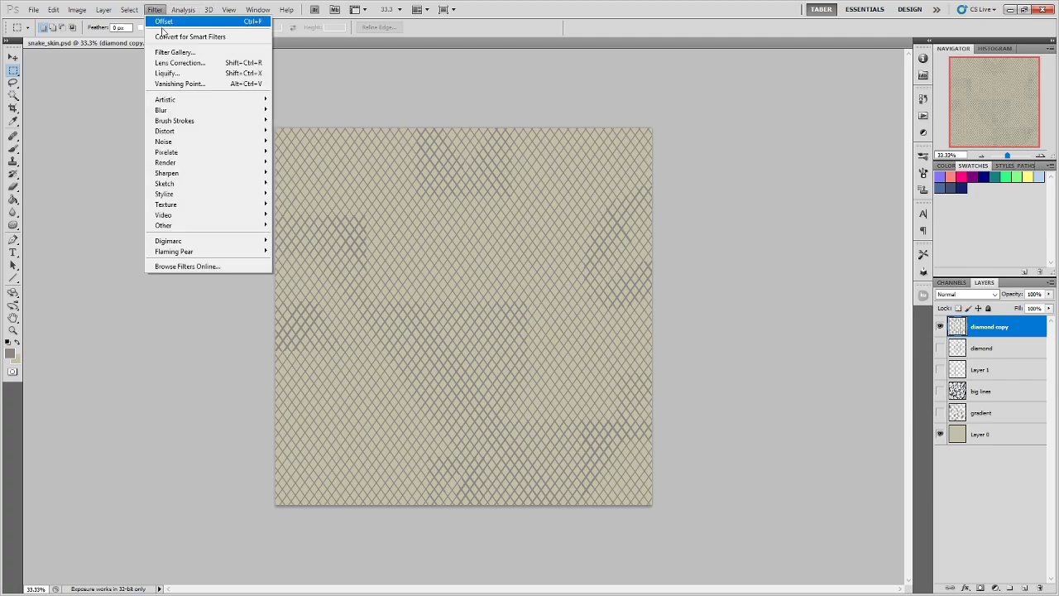
pyautogui.moveTo(199, 225)
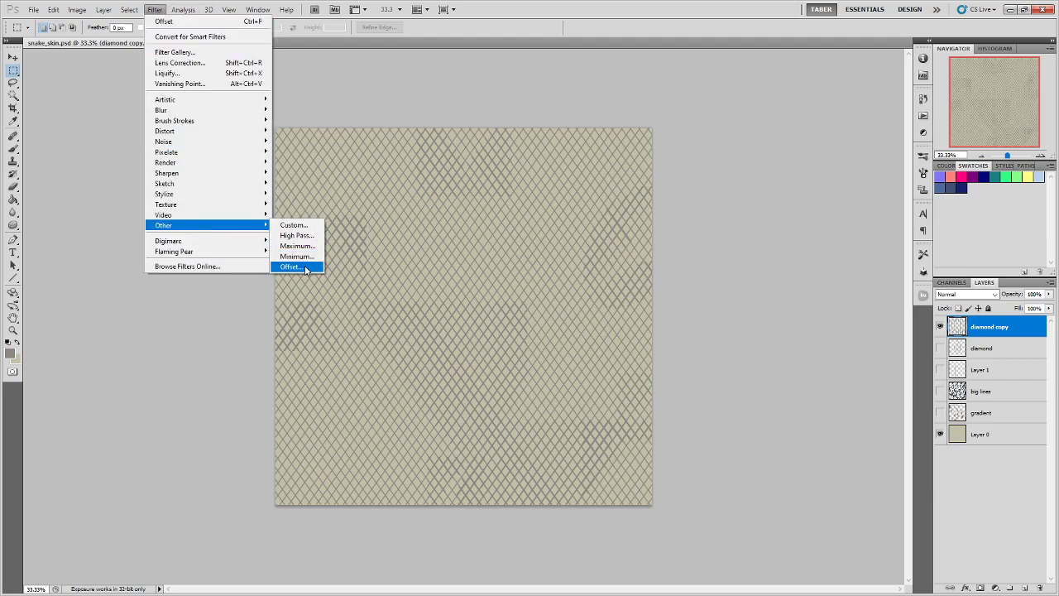
pyautogui.click(304, 265)
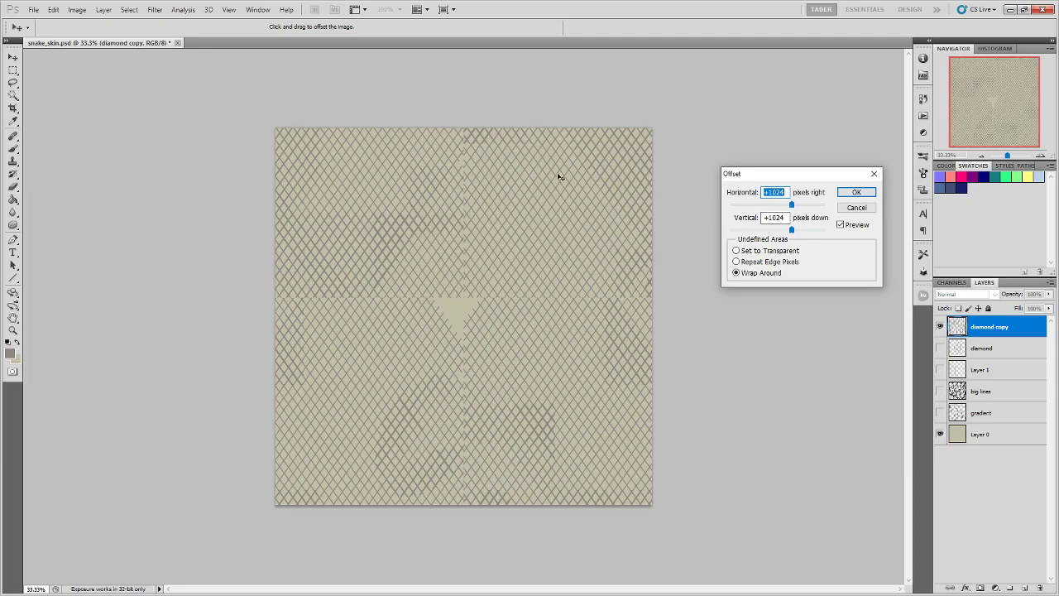
pyautogui.click(859, 192)
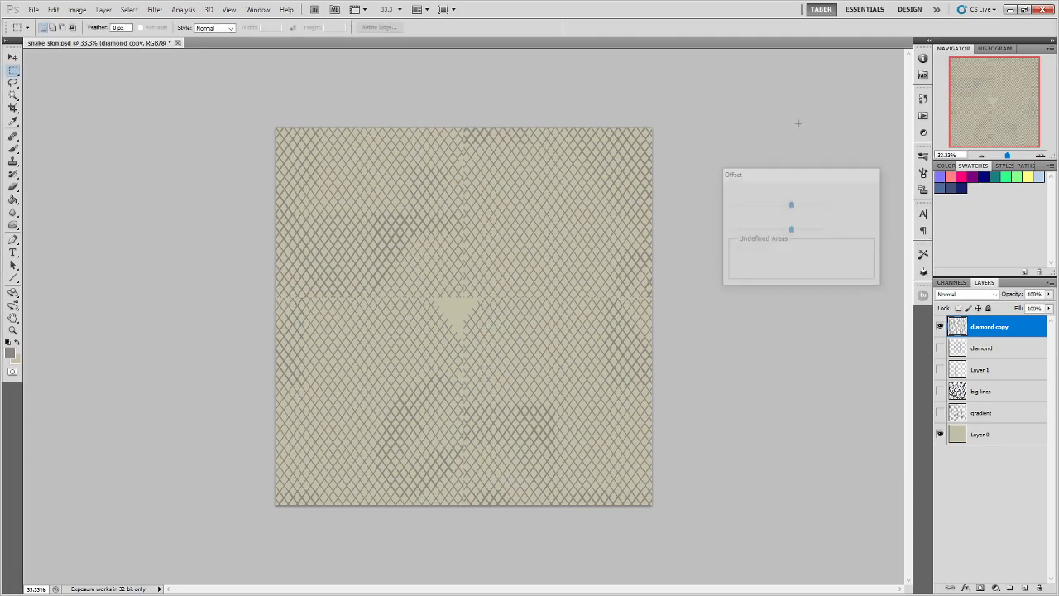
# - Examine the central seams of the offset grid and undo the Offset filter
pyautogui.hotkey('ctrl', '+')
pyautogui.hotkey('ctrl', '+')
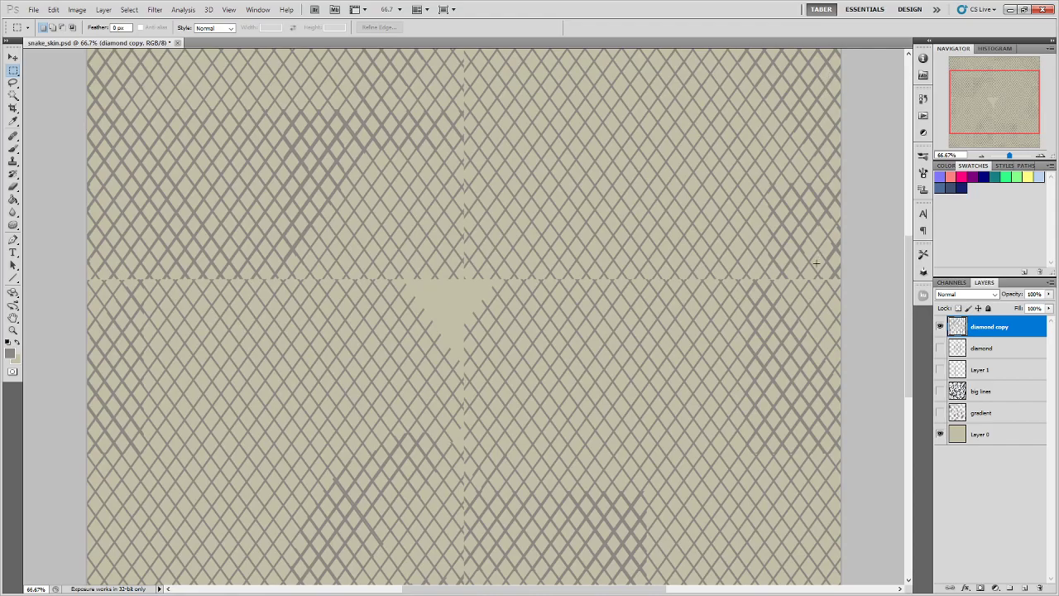
pyautogui.hotkey('ctrl', '-')
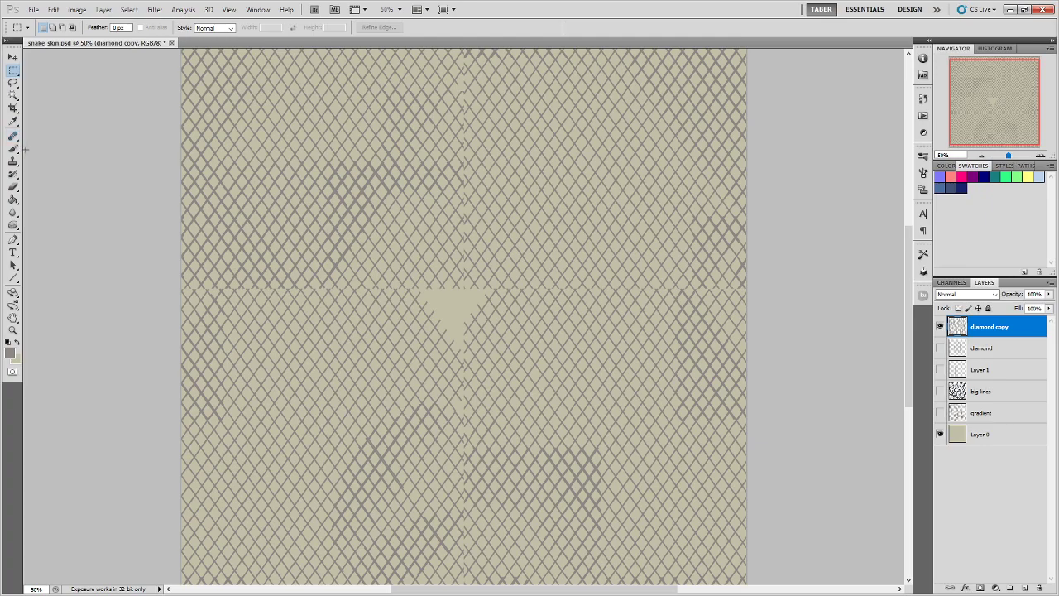
pyautogui.hotkey('ctrl', 'z')
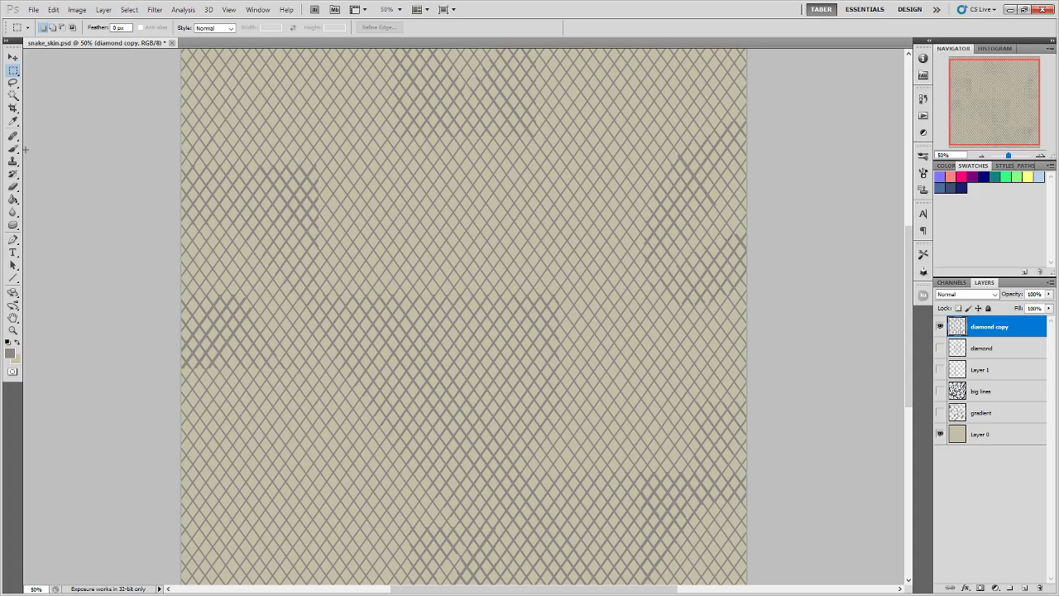
# - Examine where the diamond lines meet the canvas edges at the top-left corner
pyautogui.hotkey('ctrl', '-')
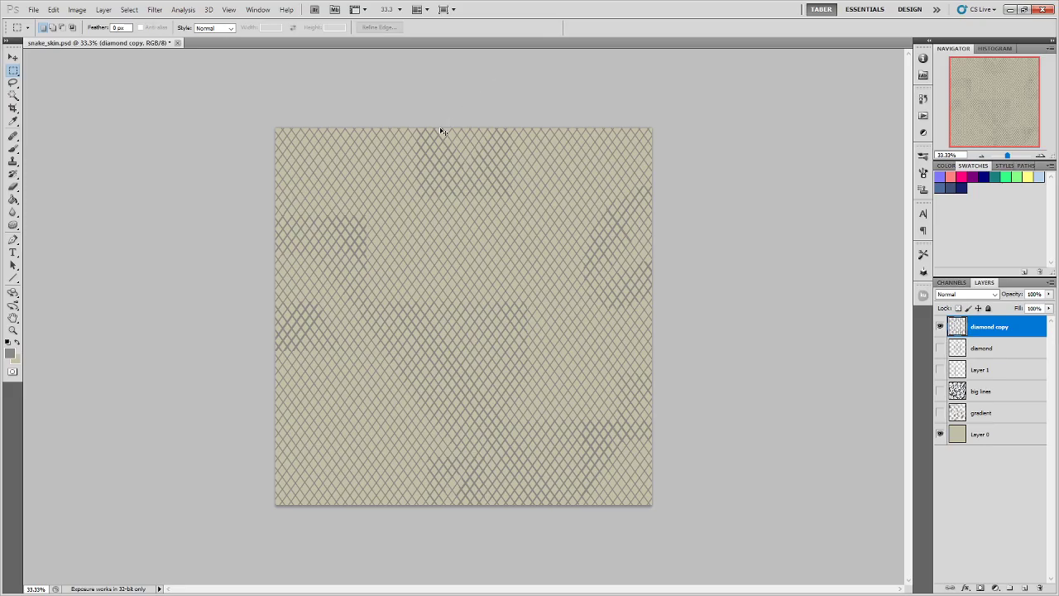
pyautogui.hotkey('ctrl', '+')
pyautogui.moveTo(331, 134); pyautogui.dragTo(436, 308)
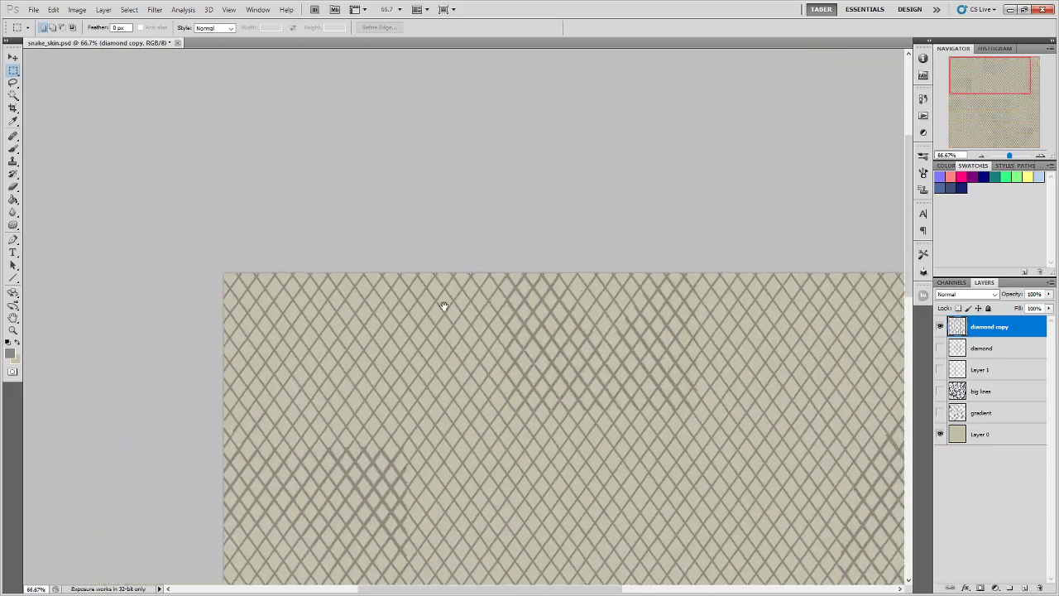
pyautogui.hotkey('ctrl', '+')
pyautogui.hotkey('ctrl', '+')
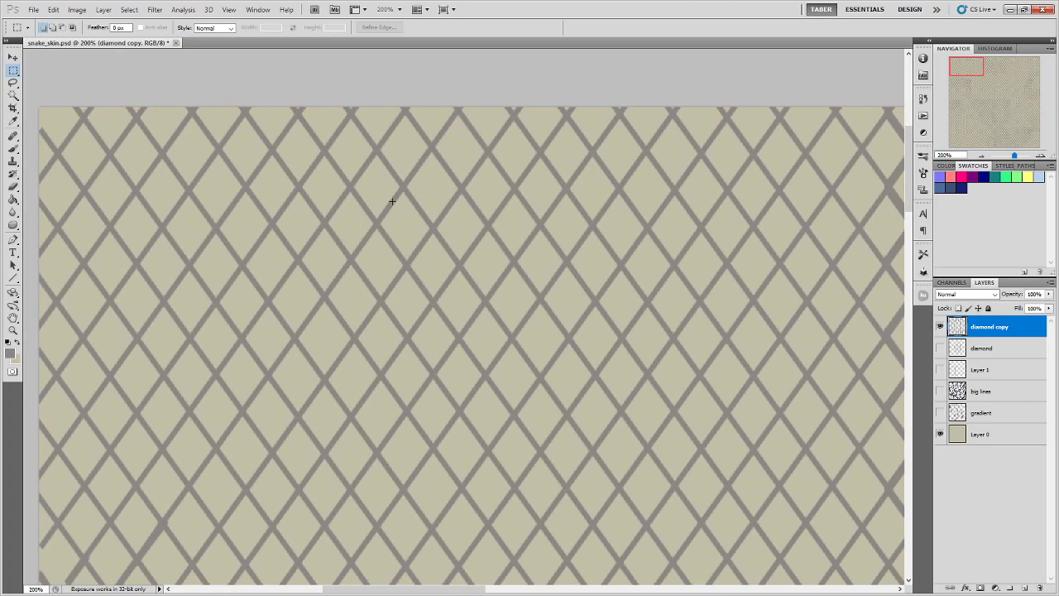
pyautogui.moveTo(331, 136); pyautogui.dragTo(408, 217)
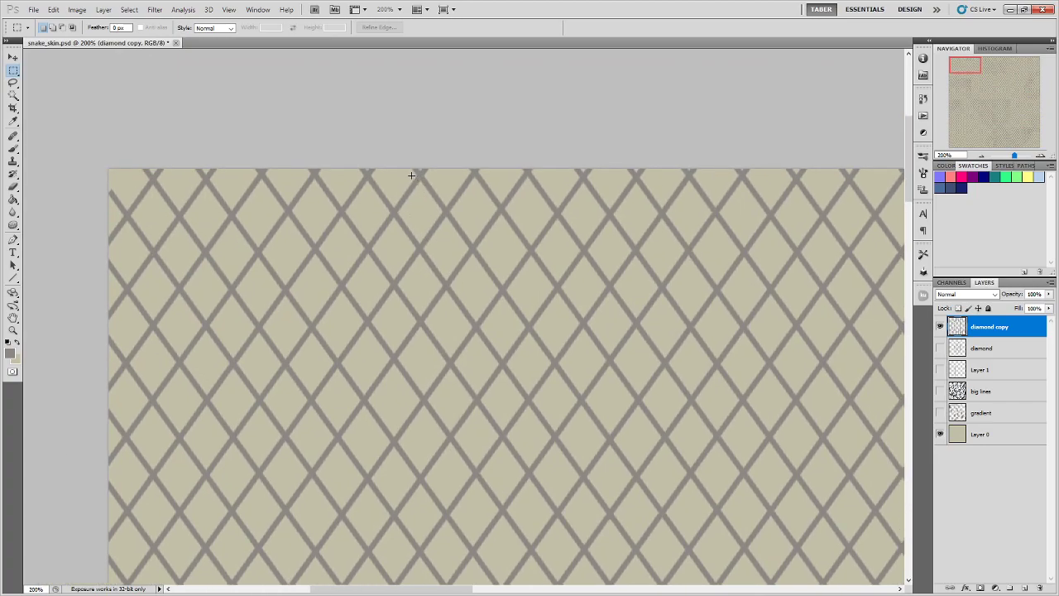
pyautogui.moveTo(446, 174); pyautogui.dragTo(449, 177)
pyautogui.click(421, 148)
pyautogui.moveTo(182, 253); pyautogui.dragTo(385, 213)
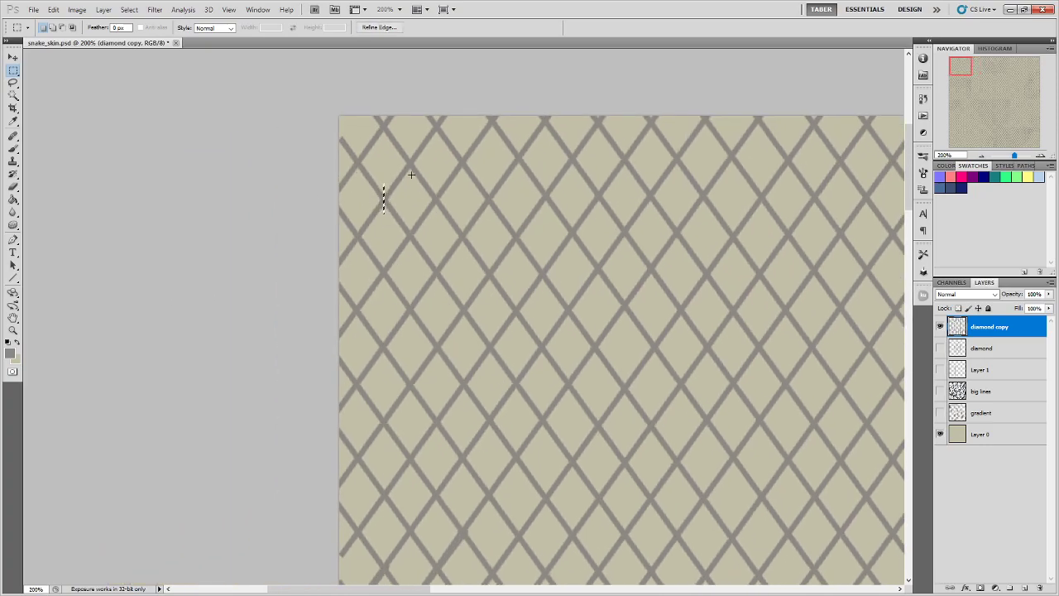
# - Examine how the diamond lines end at the canvas's top-right corner for comparison with the opposite edge
pyautogui.moveTo(761, 316); pyautogui.dragTo(303, 309)
pyautogui.moveTo(720, 317); pyautogui.dragTo(21, 296)
pyautogui.moveTo(348, 298); pyautogui.dragTo(180, 314)
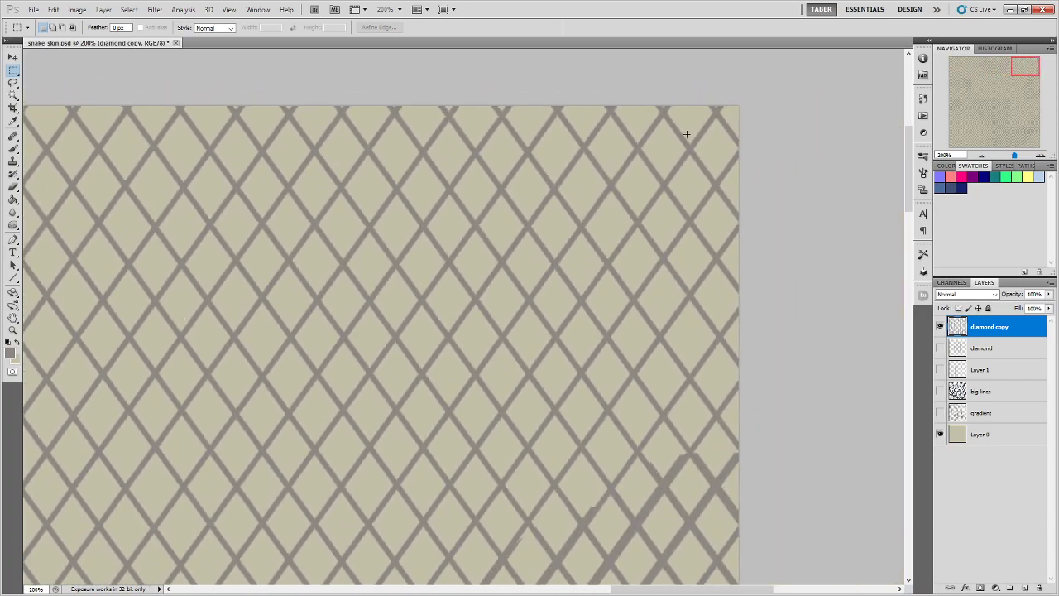
pyautogui.moveTo(690, 135); pyautogui.dragTo(711, 165)
pyautogui.click(649, 173)
pyautogui.scroll(-3, 649, 174)
pyautogui.scroll(1, 567, 267)
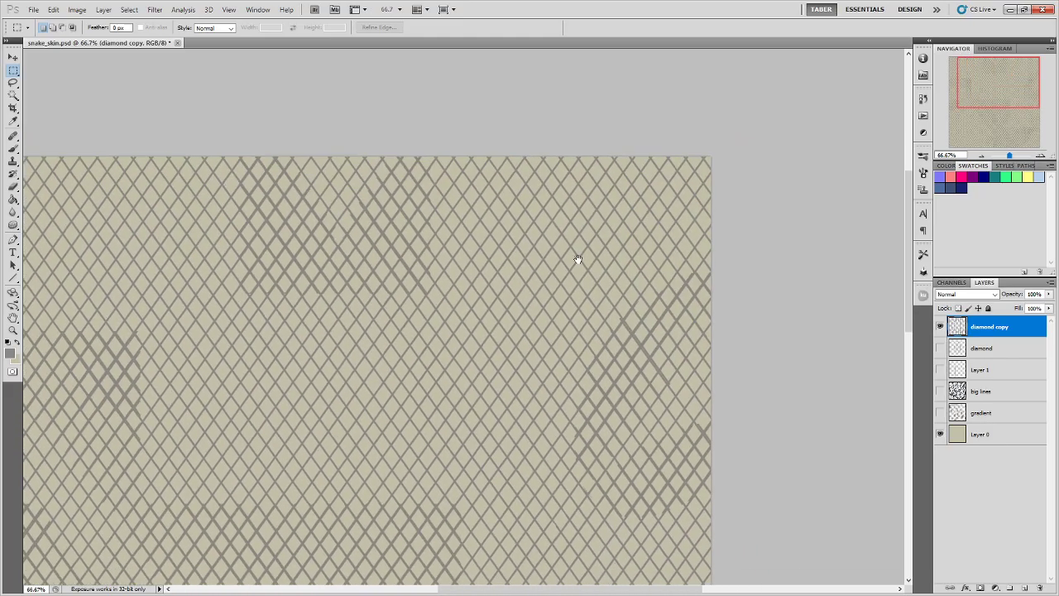
pyautogui.scroll(-1, 600, 250)
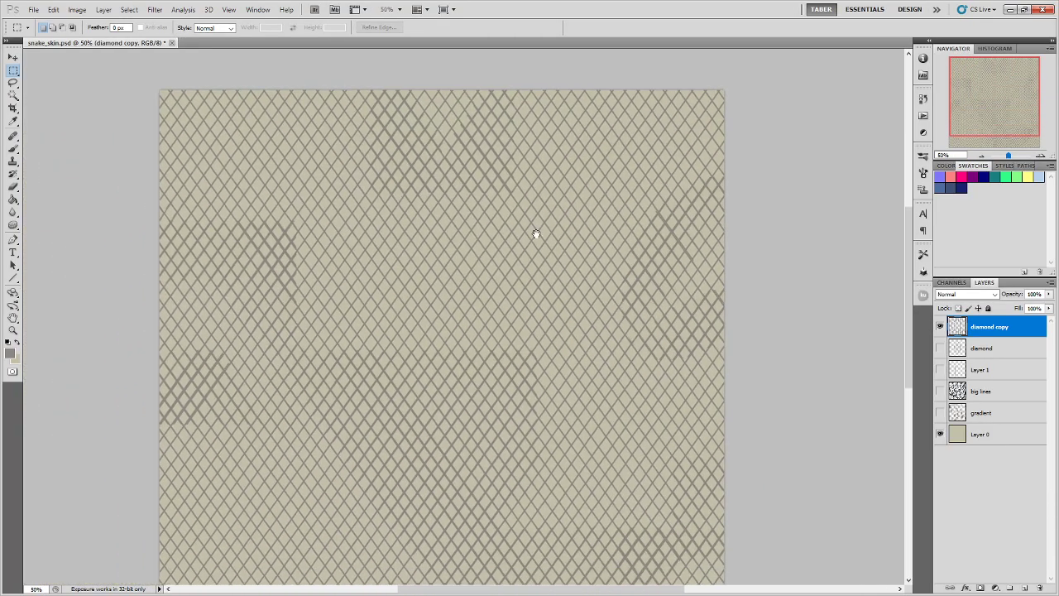
pyautogui.scroll(-1, 538, 224)
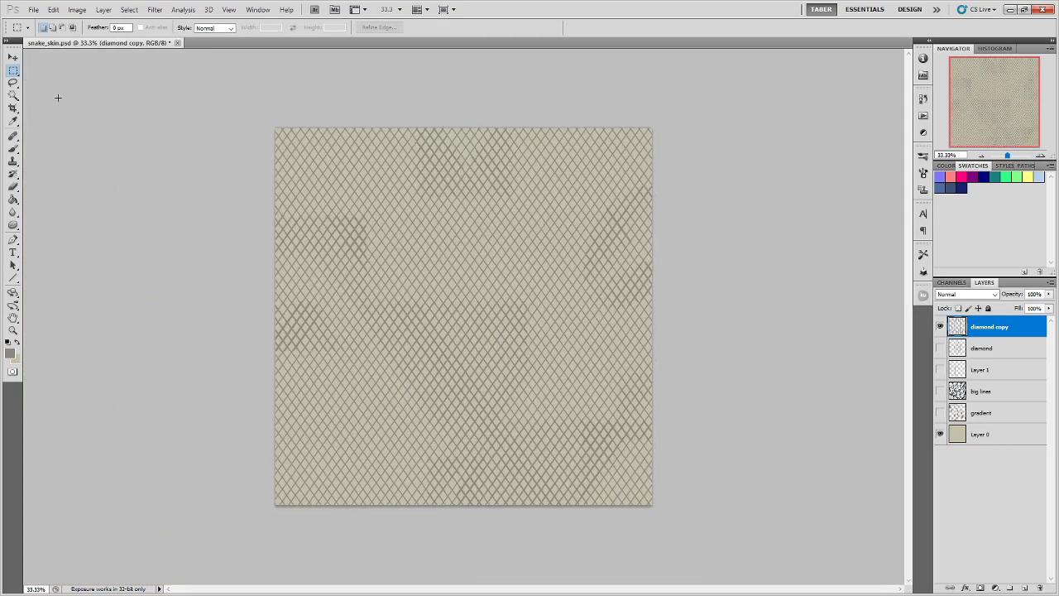
# - Stretch the diamond copy layer's upper edge slightly upward with Free Transform to a height of 100.33%
pyautogui.hotkey('ctrl', 't')
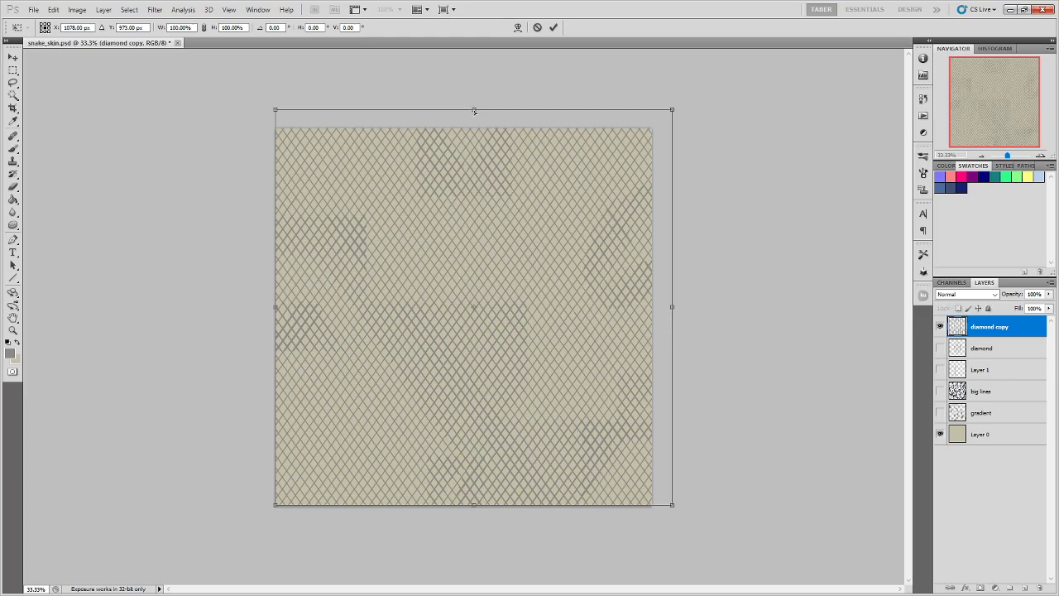
pyautogui.hotkey('ctrl', '+')
pyautogui.hotkey('ctrl', '+')
pyautogui.moveTo(477, 179); pyautogui.dragTo(466, 300)
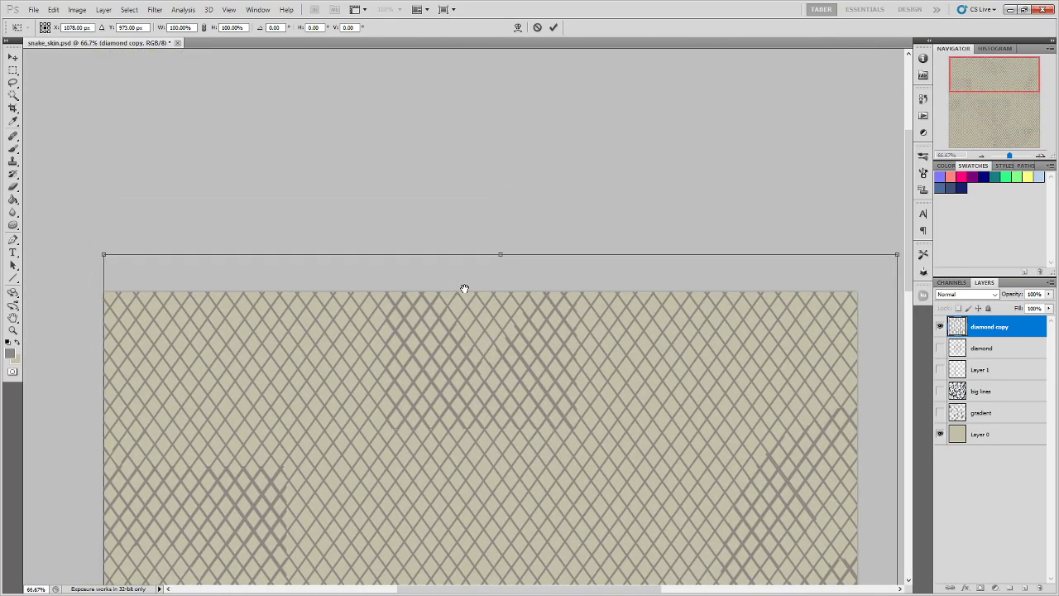
pyautogui.hotkey('ctrl', '+')
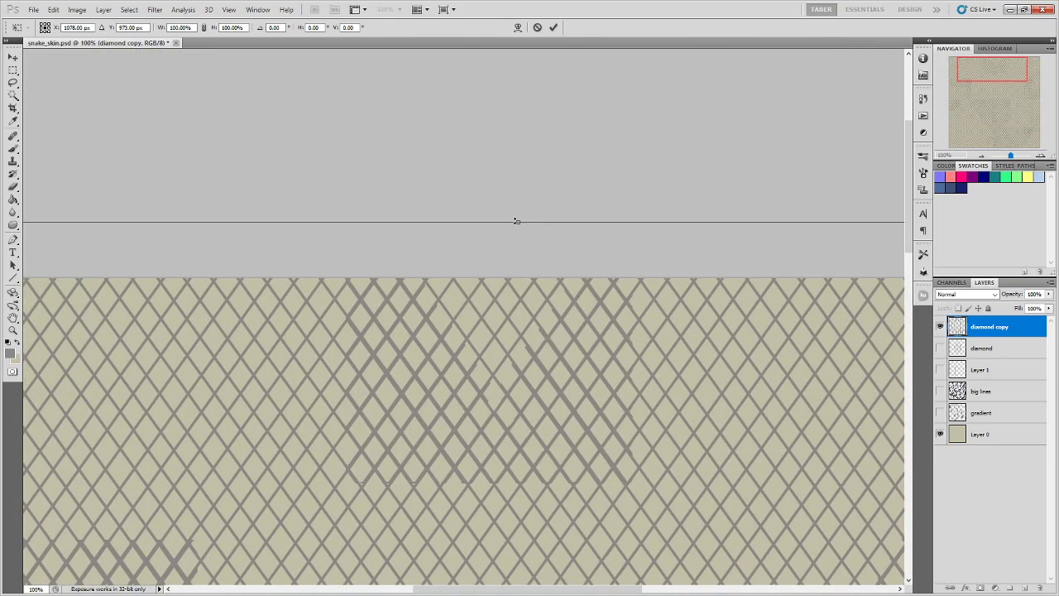
pyautogui.moveTo(517, 221); pyautogui.dragTo(517, 219)
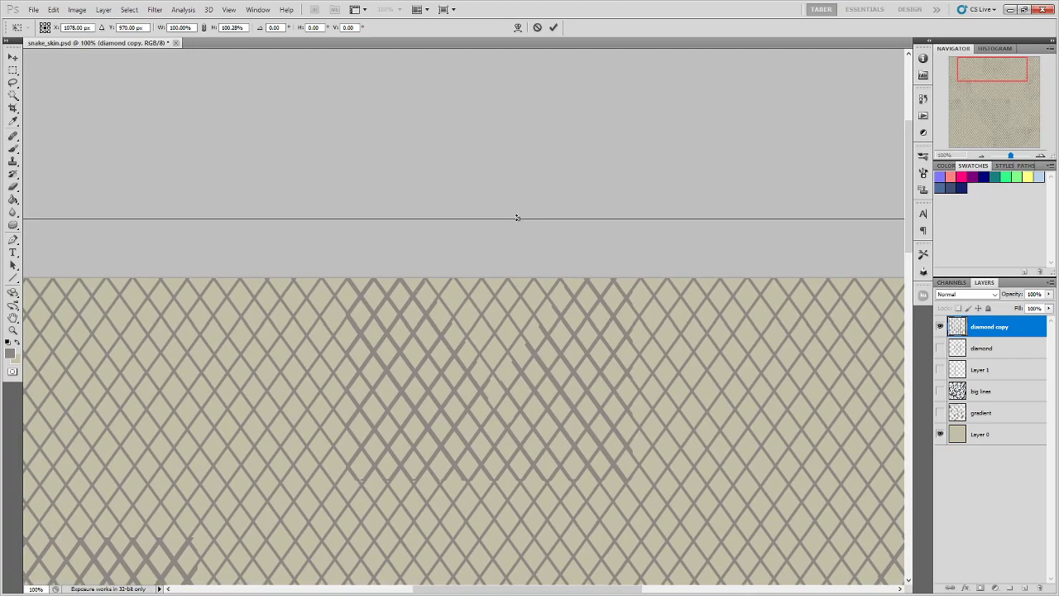
pyautogui.moveTo(518, 216); pyautogui.dragTo(517, 217)
# - Adjust both vertical edges of the diamond copy layer so the lines meet the canvas sides, giving a width of 100.65%
pyautogui.moveTo(202, 345); pyautogui.dragTo(574, 262)
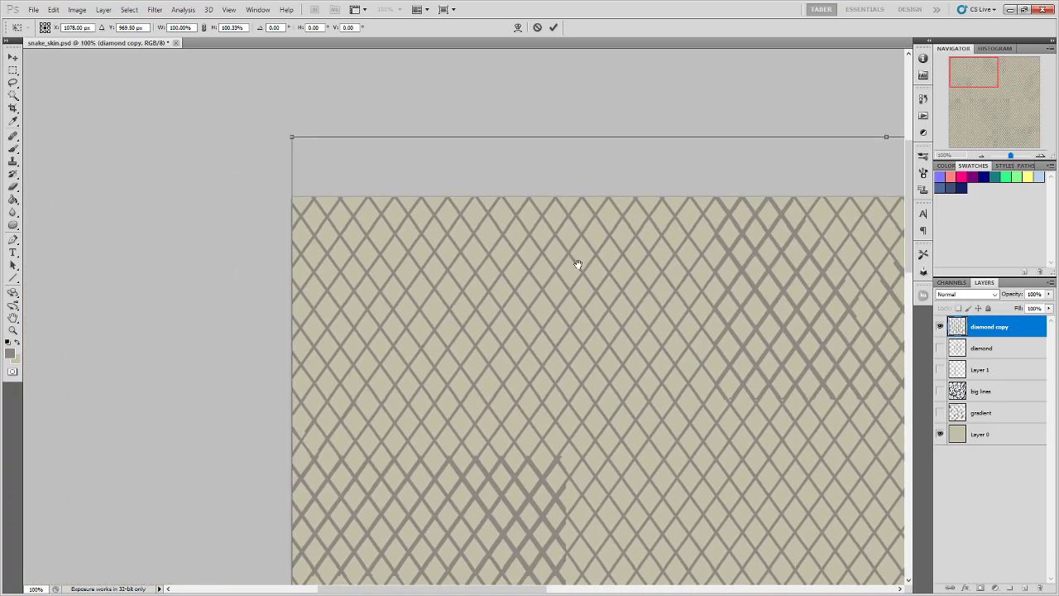
pyautogui.moveTo(435, 421)
pyautogui.mouseDown()
pyautogui.moveTo(489, 218)
pyautogui.moveTo(484, 178)
pyautogui.mouseUp()
pyautogui.moveTo(473, 359); pyautogui.dragTo(491, 323)
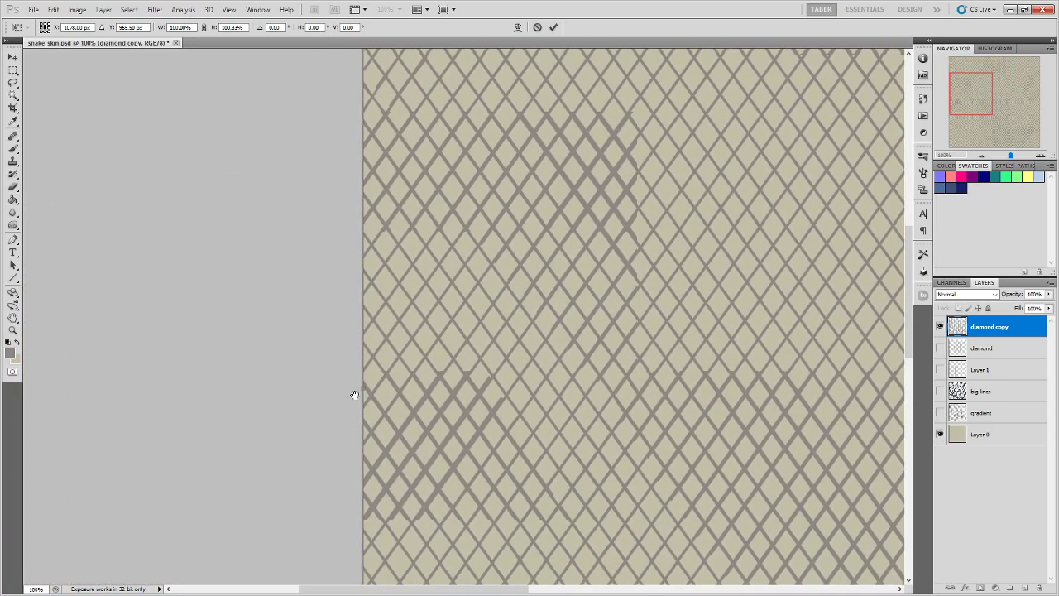
pyautogui.moveTo(359, 388); pyautogui.dragTo(352, 387)
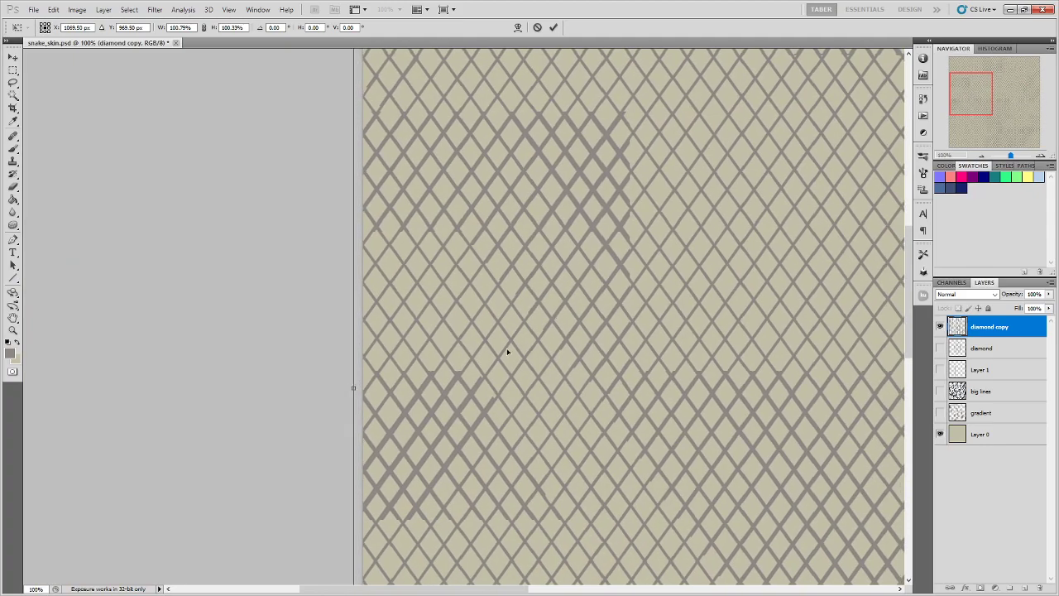
pyautogui.moveTo(780, 372); pyautogui.dragTo(104, 395)
pyautogui.moveTo(860, 380); pyautogui.dragTo(413, 352)
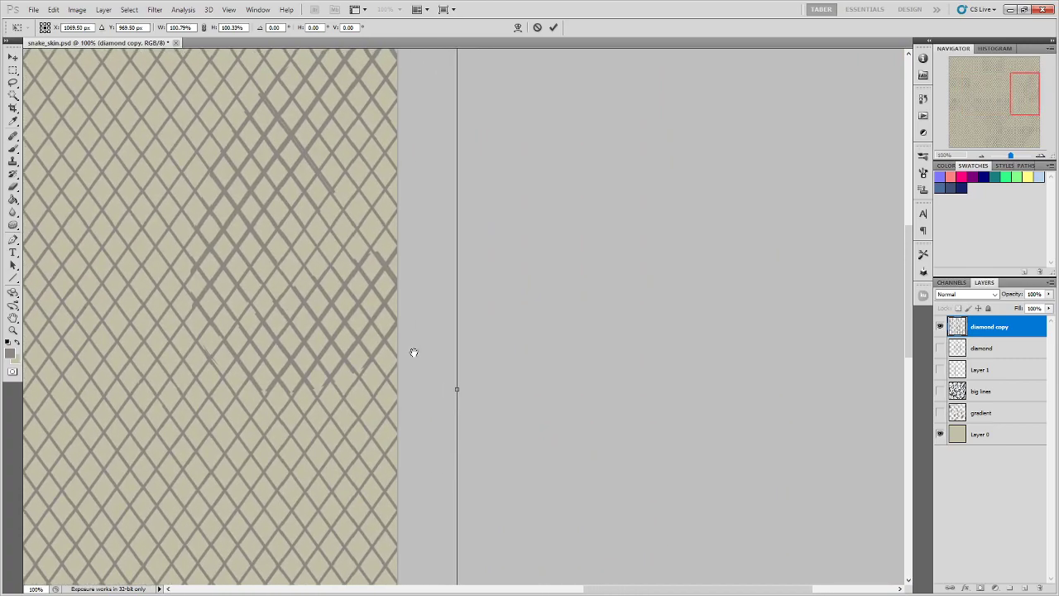
pyautogui.moveTo(455, 389); pyautogui.dragTo(454, 387)
# - Stretch the diamond copy layer's lower edge past the canvas to a height of 101.02% and apply the transform
pyautogui.moveTo(424, 164); pyautogui.dragTo(550, 303)
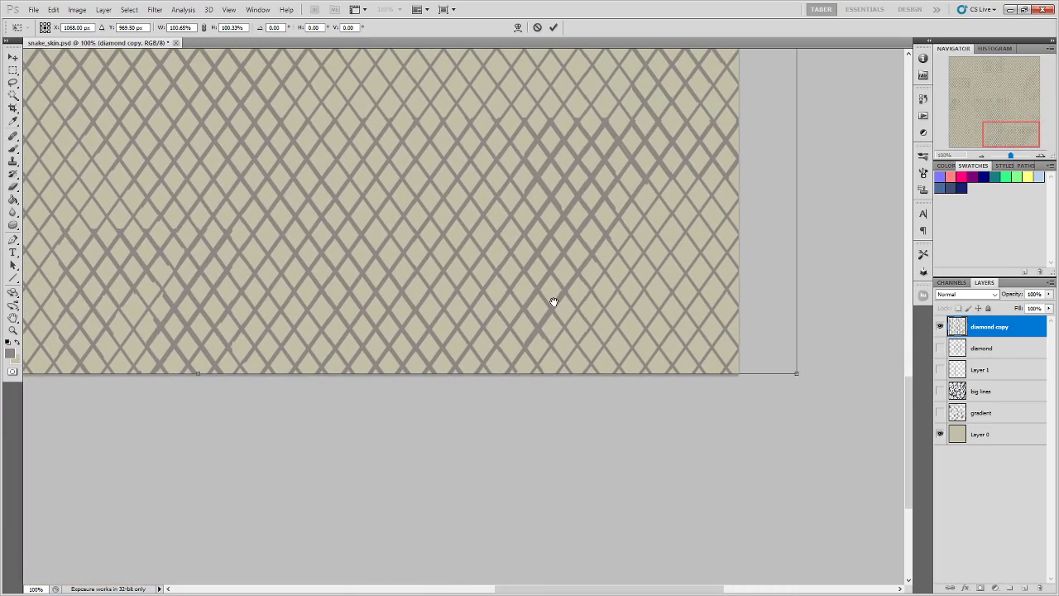
pyautogui.moveTo(197, 375); pyautogui.dragTo(197, 382)
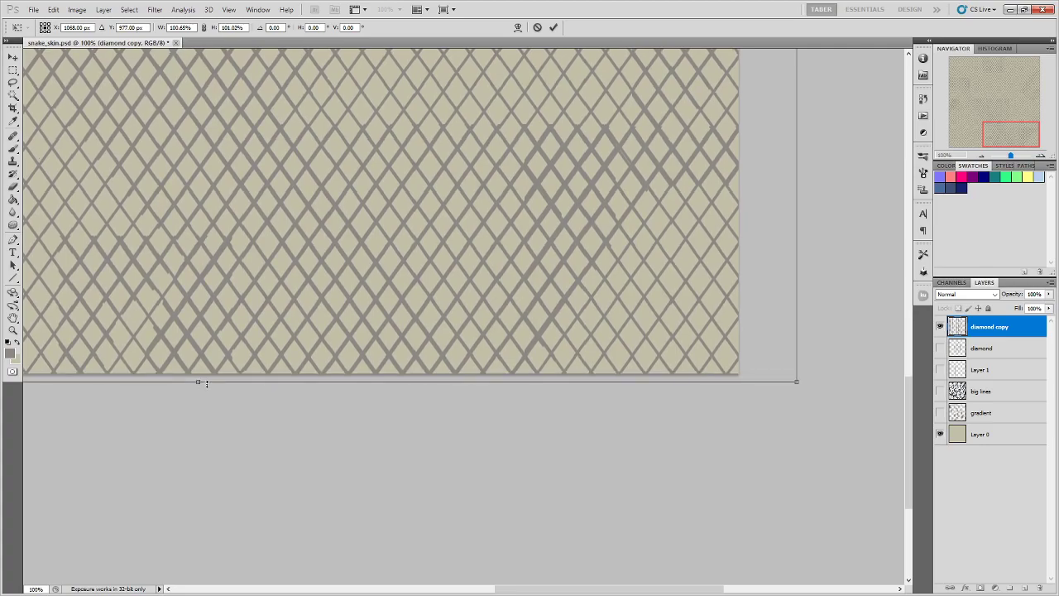
pyautogui.press('Return')
pyautogui.hotkey('ctrl', '-')
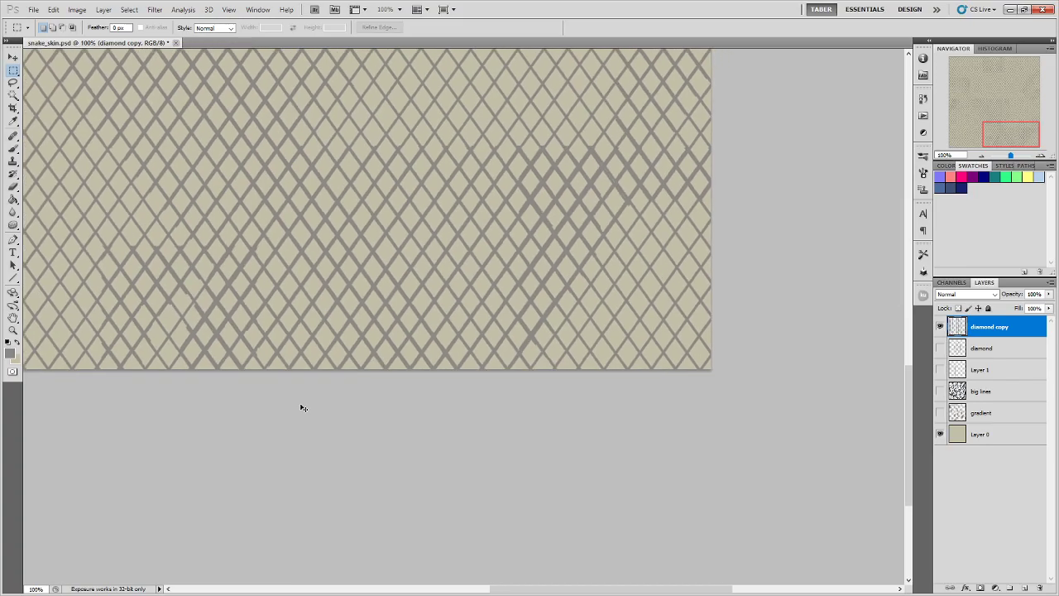
pyautogui.moveTo(336, 180); pyautogui.dragTo(473, 231)
pyautogui.hotkey('ctrl', '-')
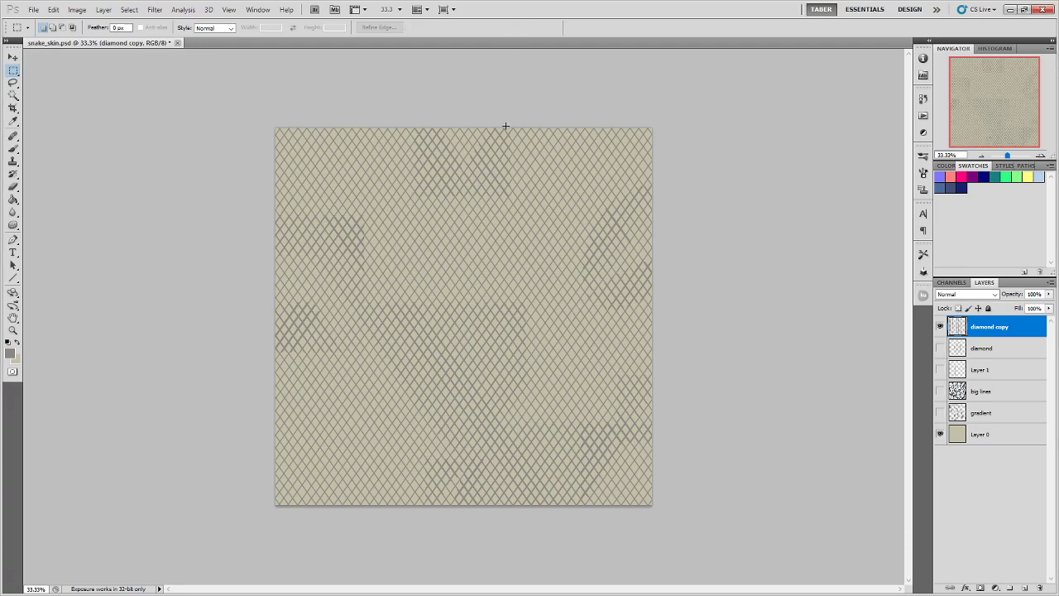
# - Shift the diamond copy layer sideways to check its overhang past the canvas edge, and undo the move
pyautogui.click(14, 57)
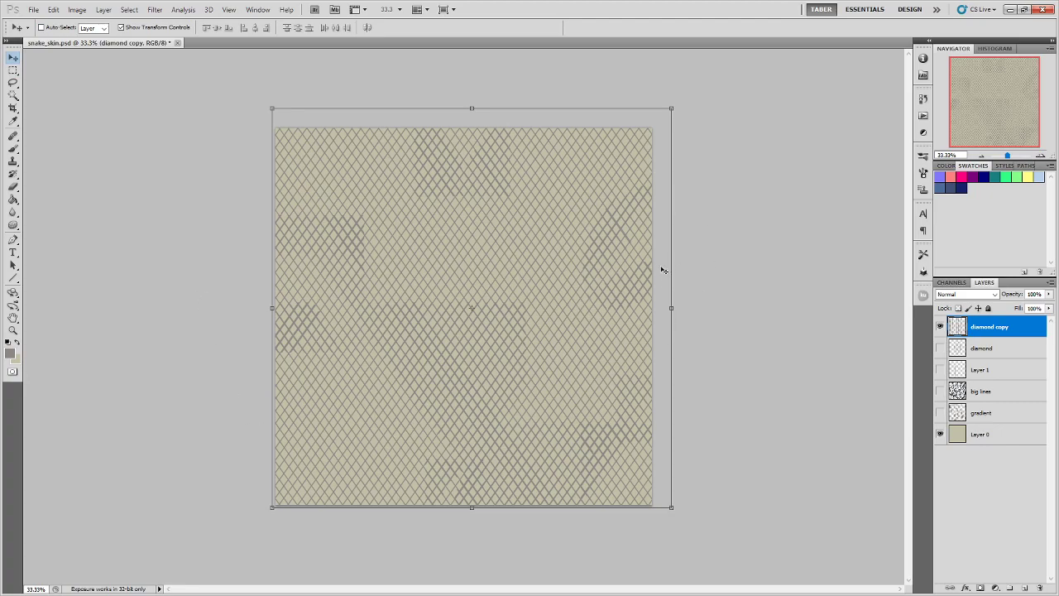
pyautogui.moveTo(642, 267); pyautogui.dragTo(616, 264)
pyautogui.hotkey('ctrl', 'z')
# - Trim the image on all four sides based on the Top Left Pixel Color
pyautogui.click(87, 13)
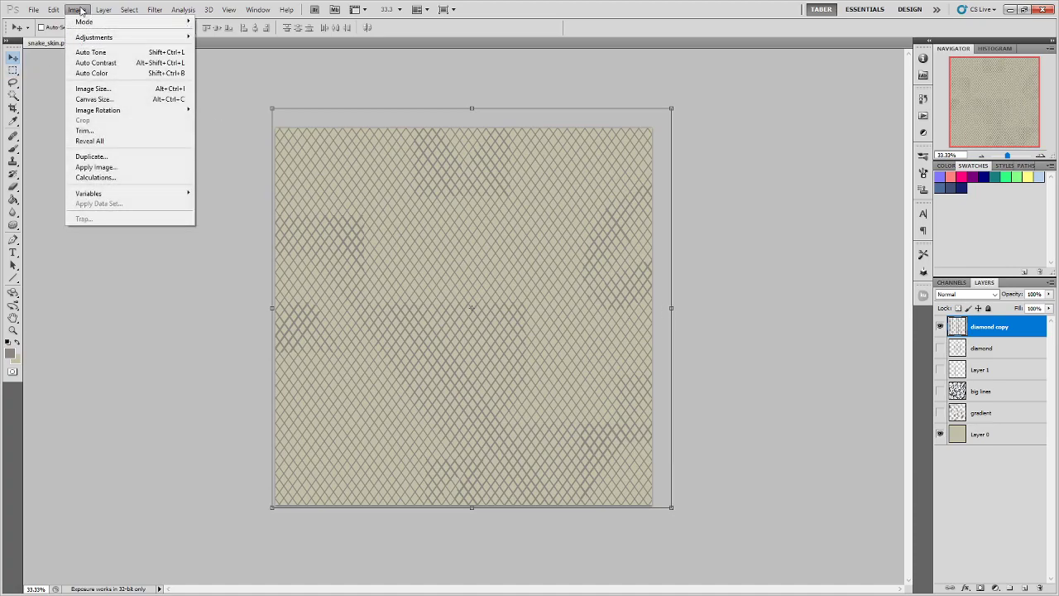
pyautogui.click(91, 131)
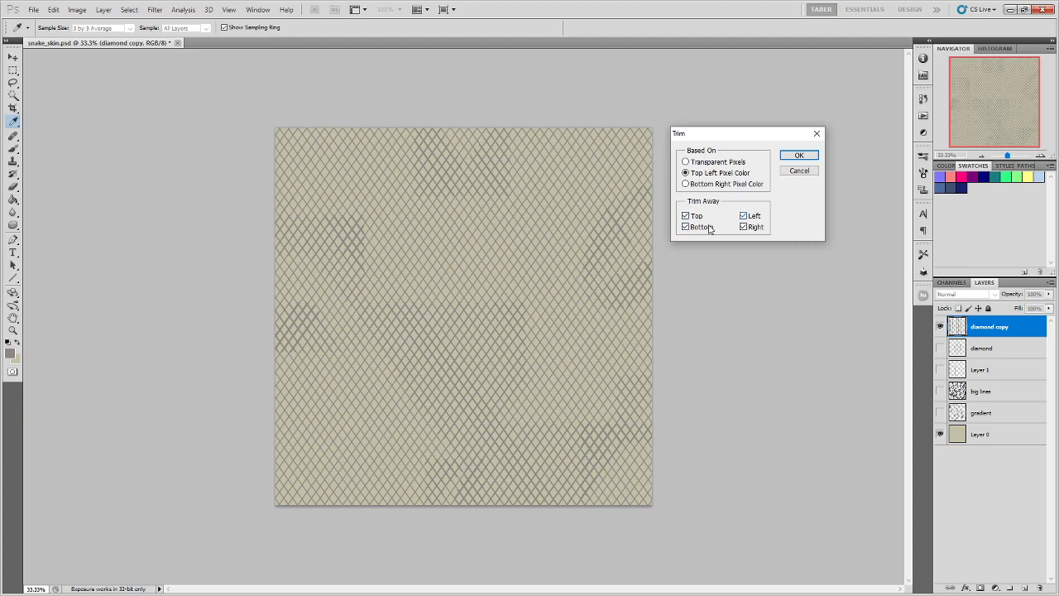
pyautogui.click(800, 157)
pyautogui.press('v')
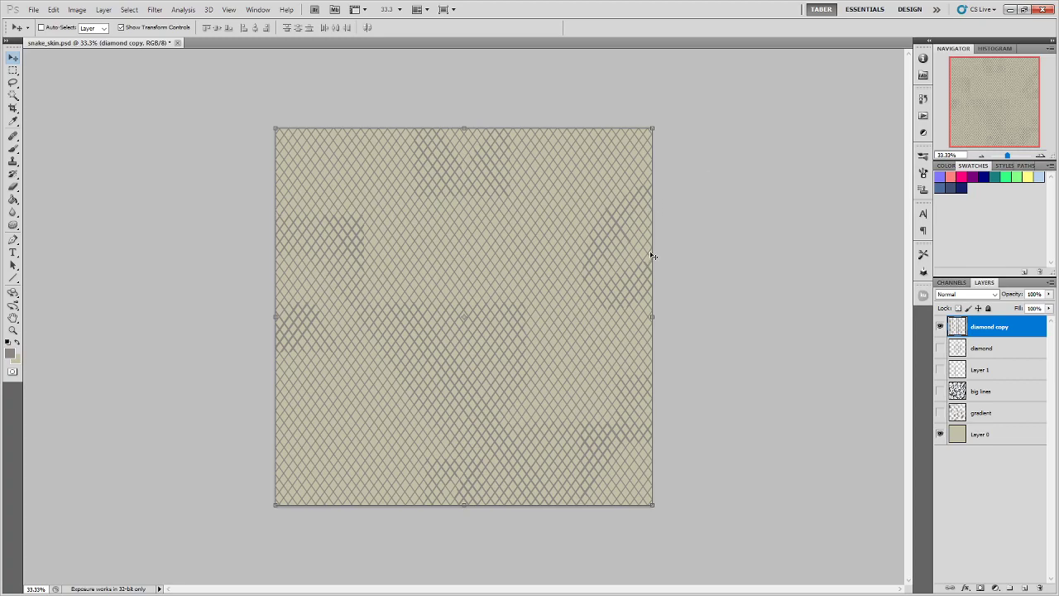
pyautogui.press('m')
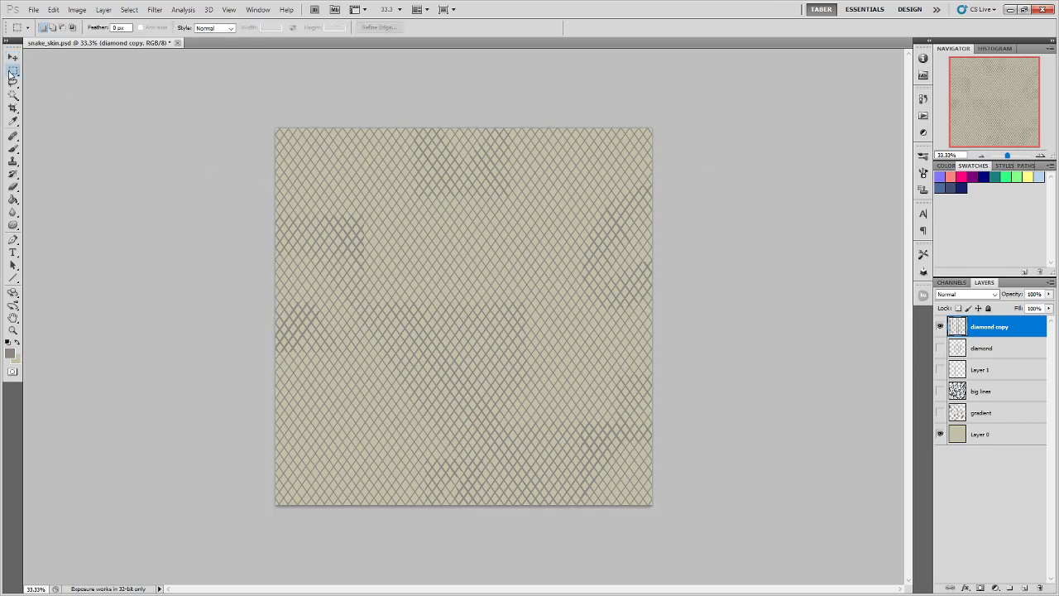
# - Offset the trimmed diamond copy layer by +1024 pixels right and +1024 pixels down with Wrap Around
pyautogui.click(155, 9)
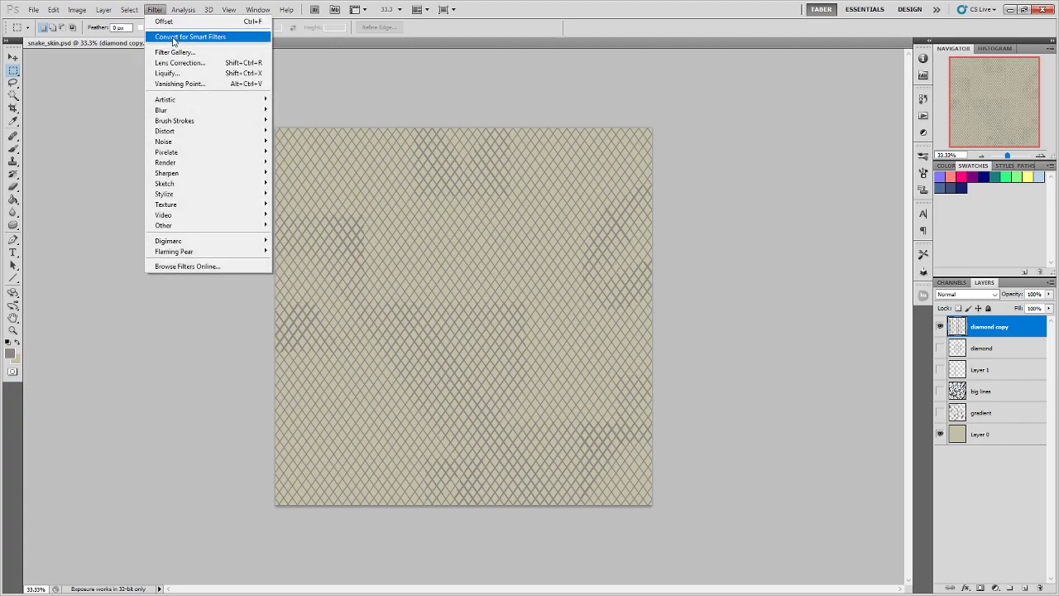
pyautogui.moveTo(199, 229)
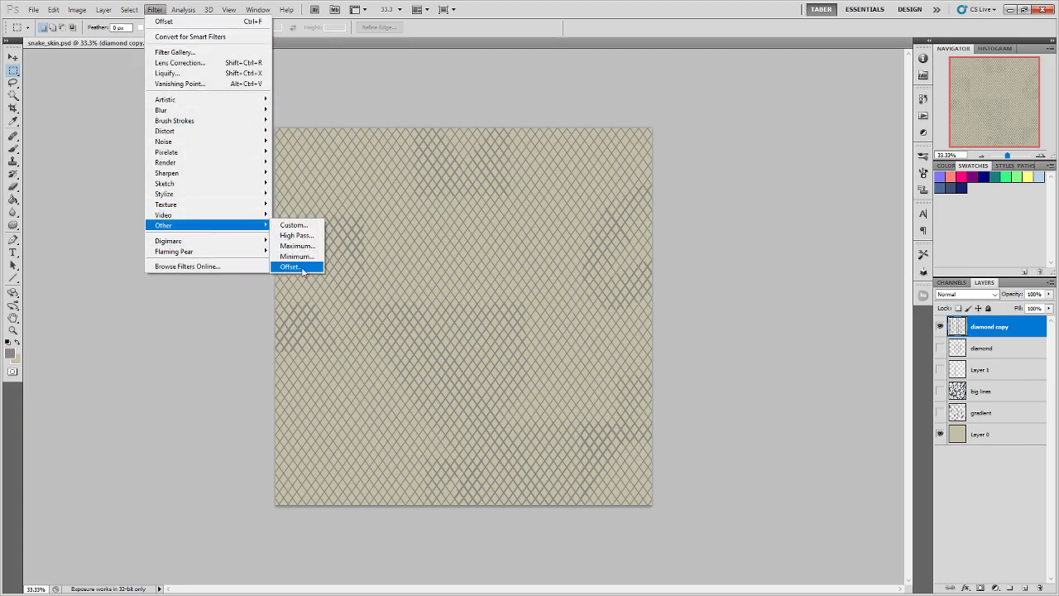
pyautogui.click(299, 265)
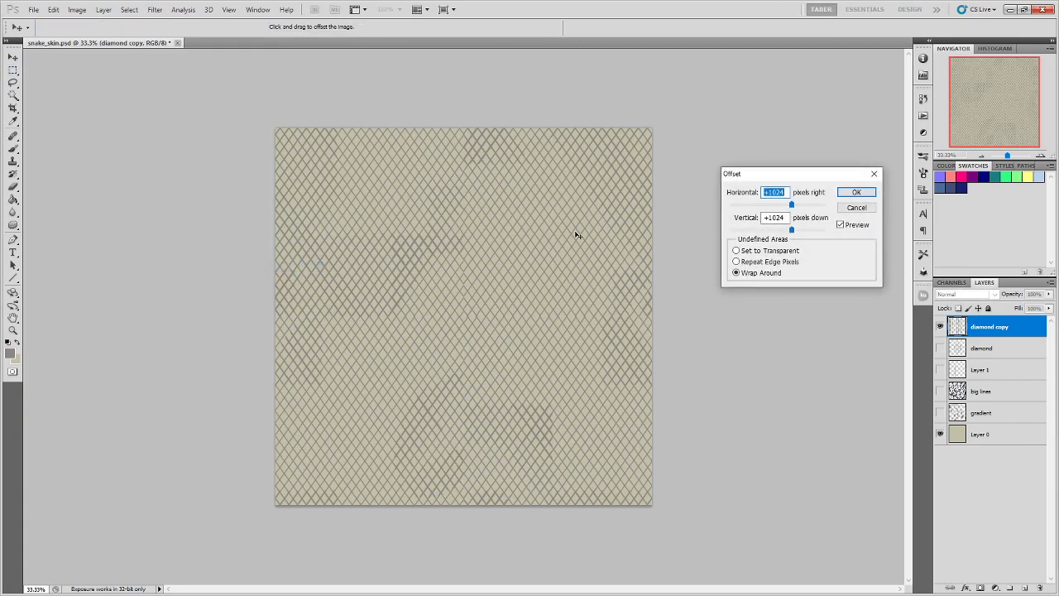
pyautogui.click(856, 192)
pyautogui.press('m')
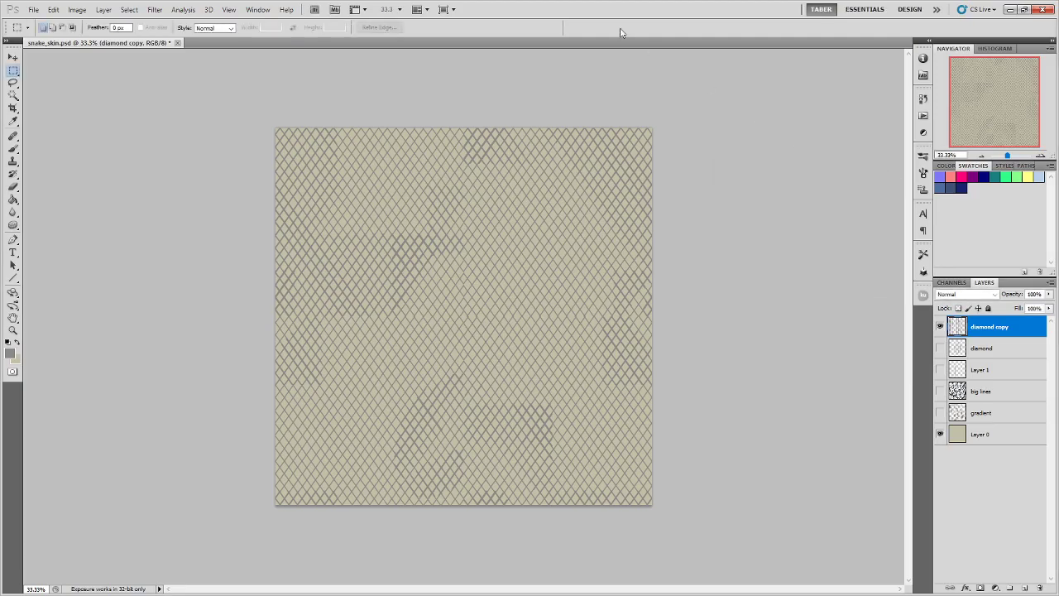
# - Paint over a mismatched diagonal grid line just above the horizontal seam at the canvas center with the Brush tool
pyautogui.hotkey('ctrl', '+')
pyautogui.hotkey('ctrl', '+')
pyautogui.hotkey('ctrl', '+')
pyautogui.hotkey('ctrl', '+')
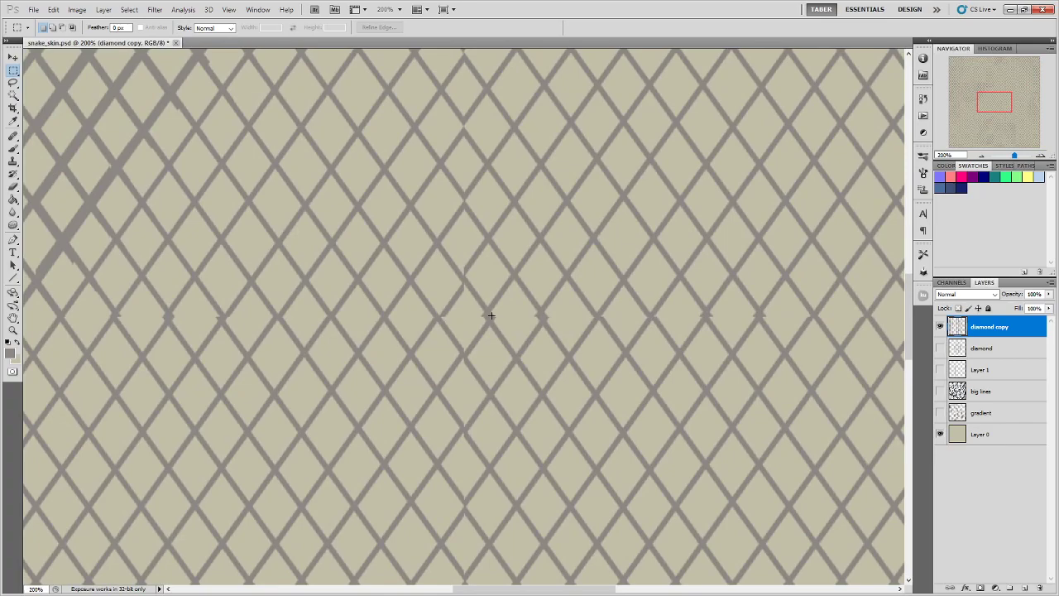
pyautogui.click(13, 149)
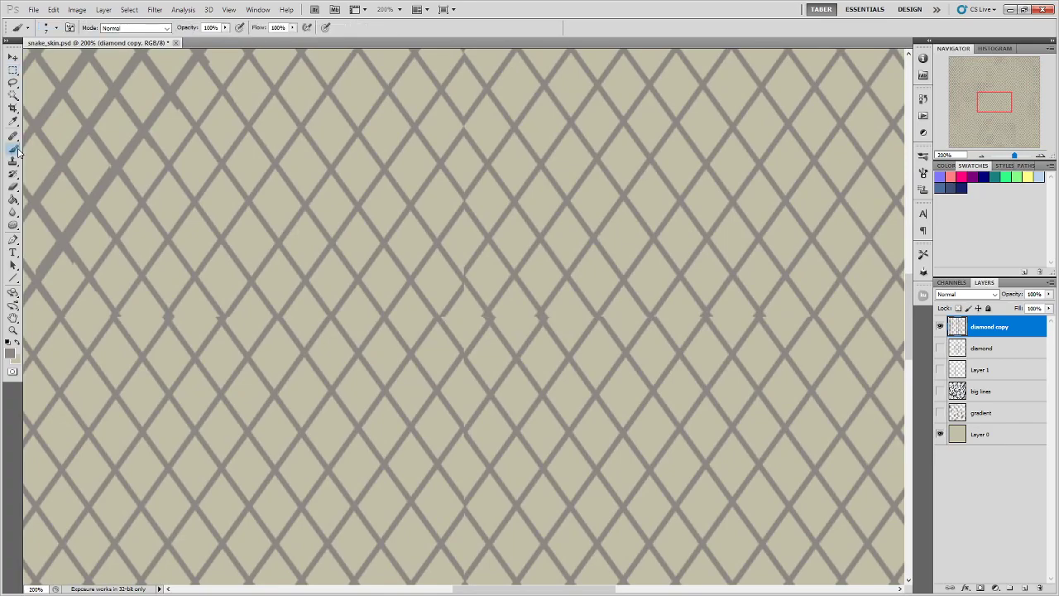
pyautogui.moveTo(436, 318); pyautogui.dragTo(460, 283)
pyautogui.moveTo(488, 243); pyautogui.dragTo(445, 311)
# - Erase the excess of the painted stroke near the central seam using the Eraser - Hard Transparent preset with a reduced tip size
pyautogui.press(']')
pyautogui.press(']')
pyautogui.press(']')
pyautogui.press(']')
pyautogui.press(']')
pyautogui.press(']')
pyautogui.press(']')
pyautogui.press(']')
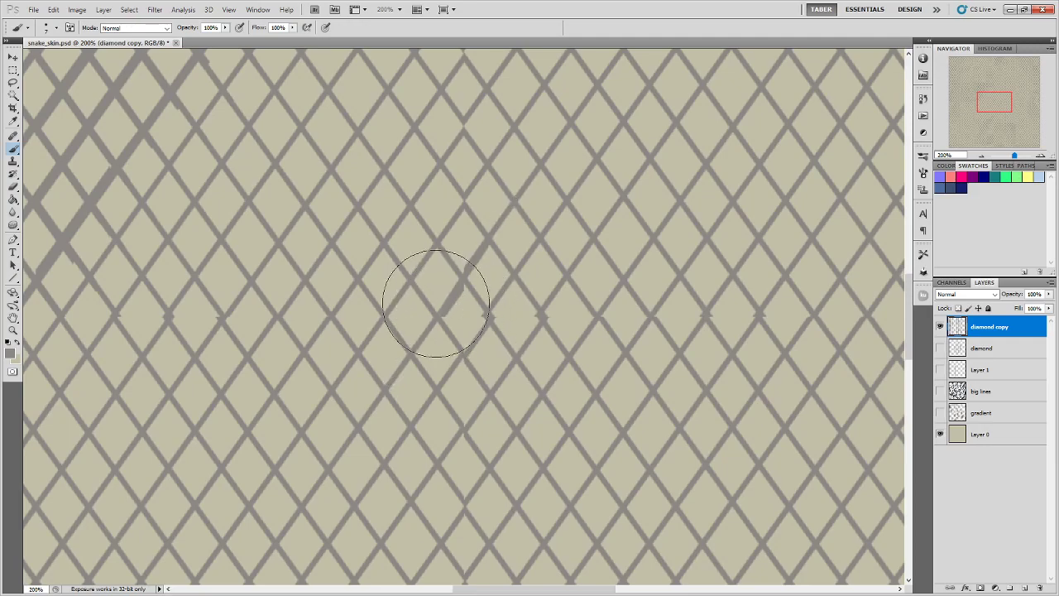
pyautogui.click(29, 28)
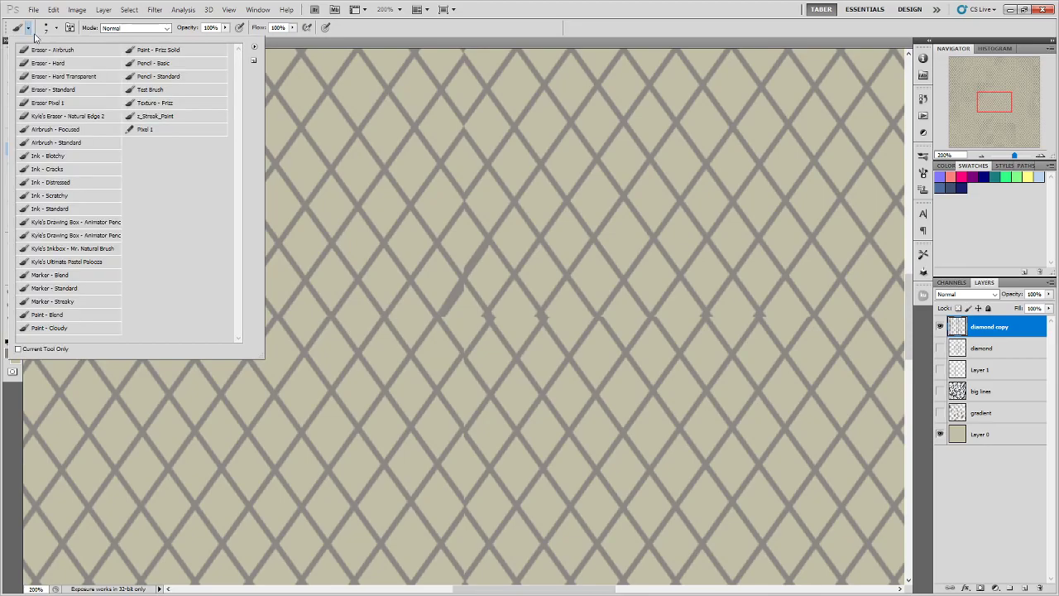
pyautogui.click(83, 76)
pyautogui.click(443, 37)
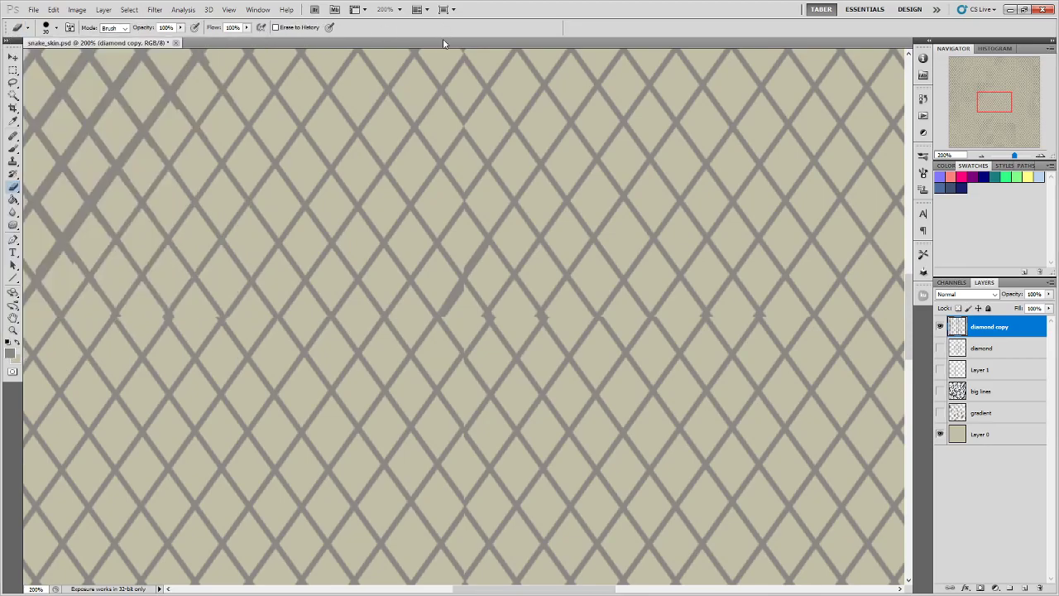
pyautogui.press('[')
pyautogui.press('[')
pyautogui.press('[')
pyautogui.press('[')
pyautogui.moveTo(463, 290)
pyautogui.mouseDown()
pyautogui.moveTo(445, 317)
pyautogui.moveTo(482, 239)
pyautogui.moveTo(459, 276)
pyautogui.mouseUp()
pyautogui.moveTo(444, 317)
pyautogui.mouseDown()
pyautogui.moveTo(464, 269)
pyautogui.moveTo(447, 292)
pyautogui.mouseUp()
pyautogui.scroll(3, 478, 372)
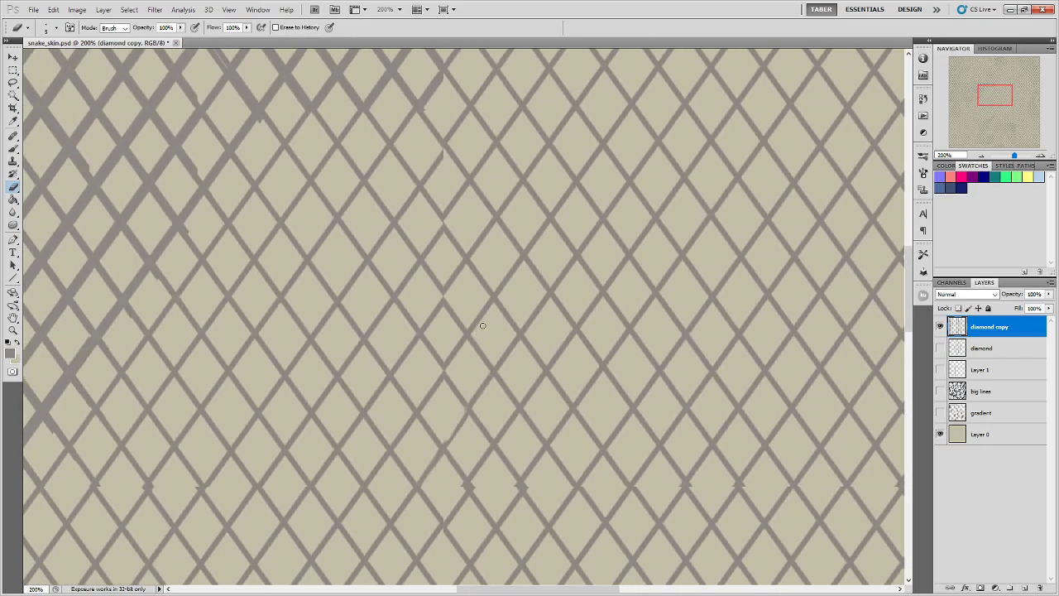
# - Examine the whole offset diamond grid at several magnifications for noticeable seams
pyautogui.hotkey('ctrl', '-')
pyautogui.hotkey('ctrl', '-')
pyautogui.hotkey('ctrl', '-')
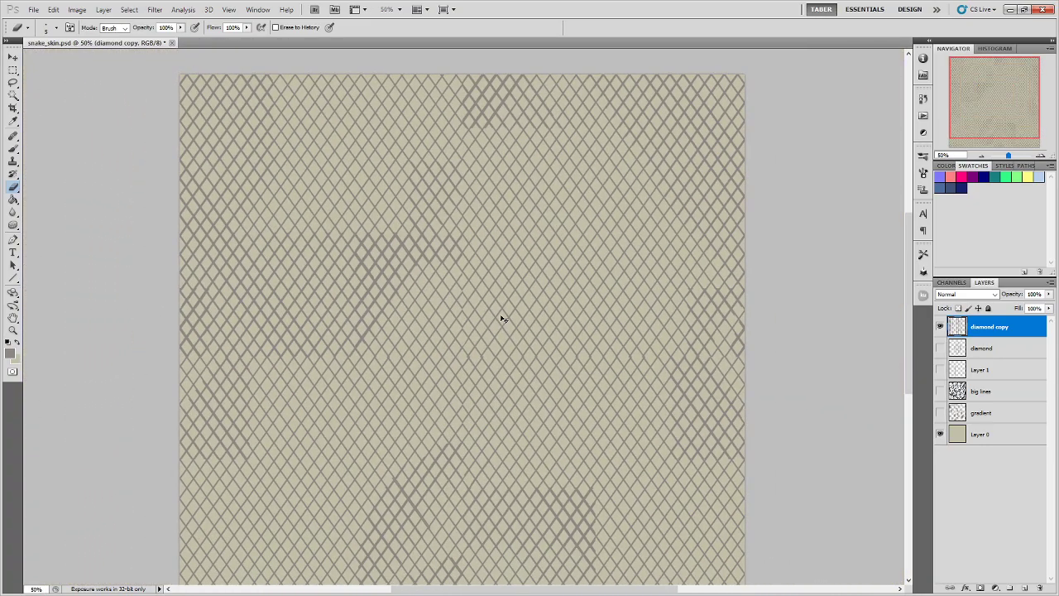
pyautogui.hotkey('ctrl', '-')
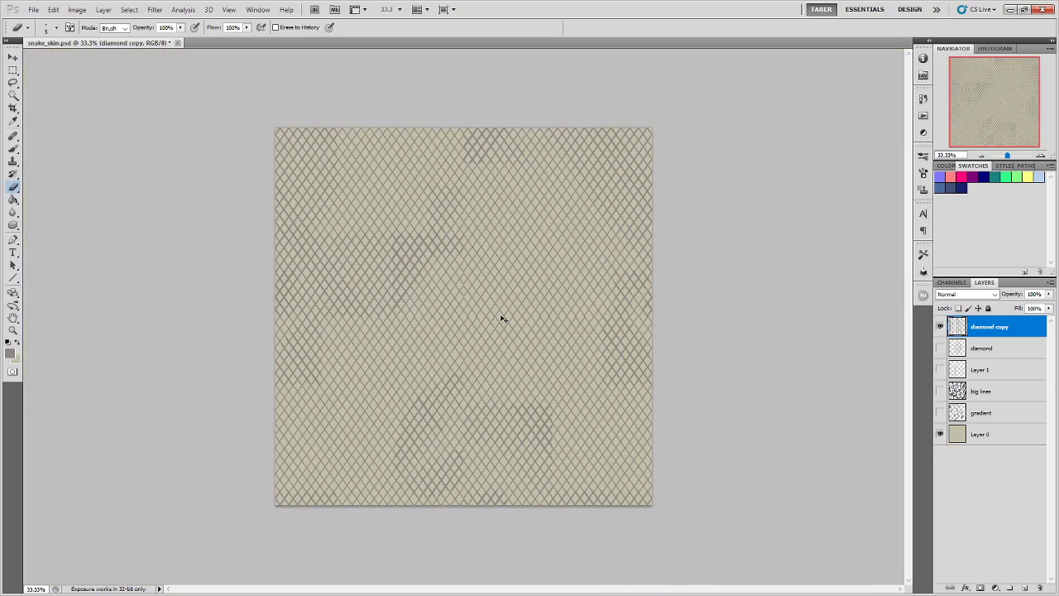
pyautogui.hotkey('ctrl', '+')
pyautogui.hotkey('ctrl', '+')
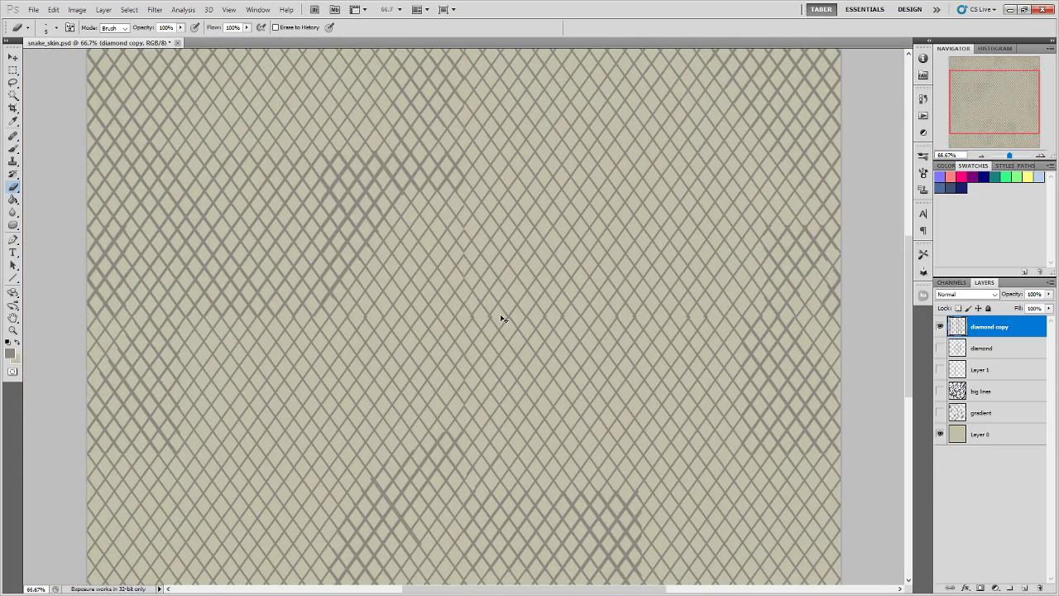
pyautogui.hotkey('ctrl', '-')
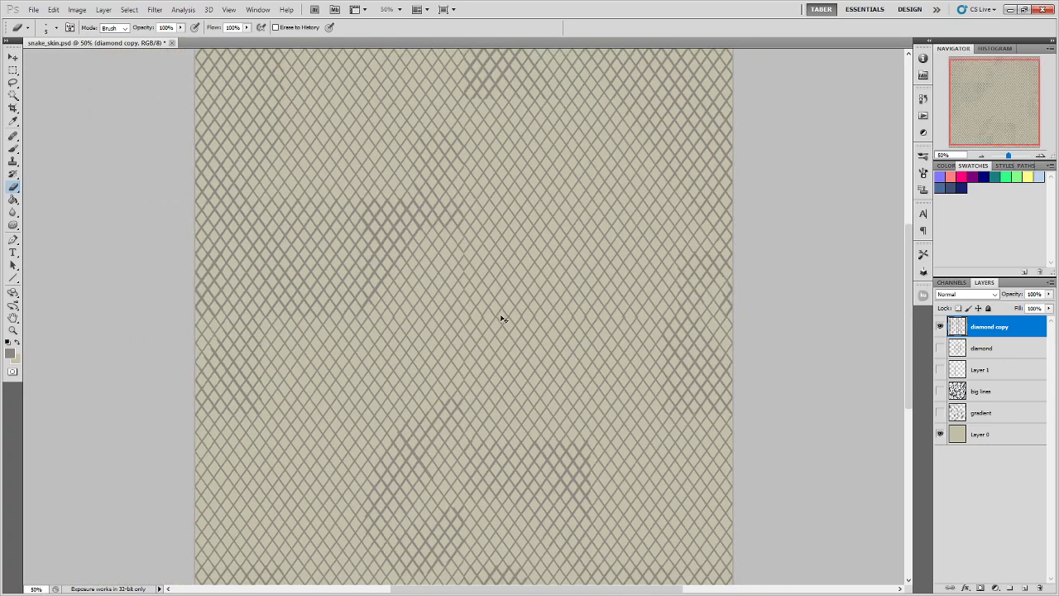
pyautogui.hotkey('ctrl', '-')
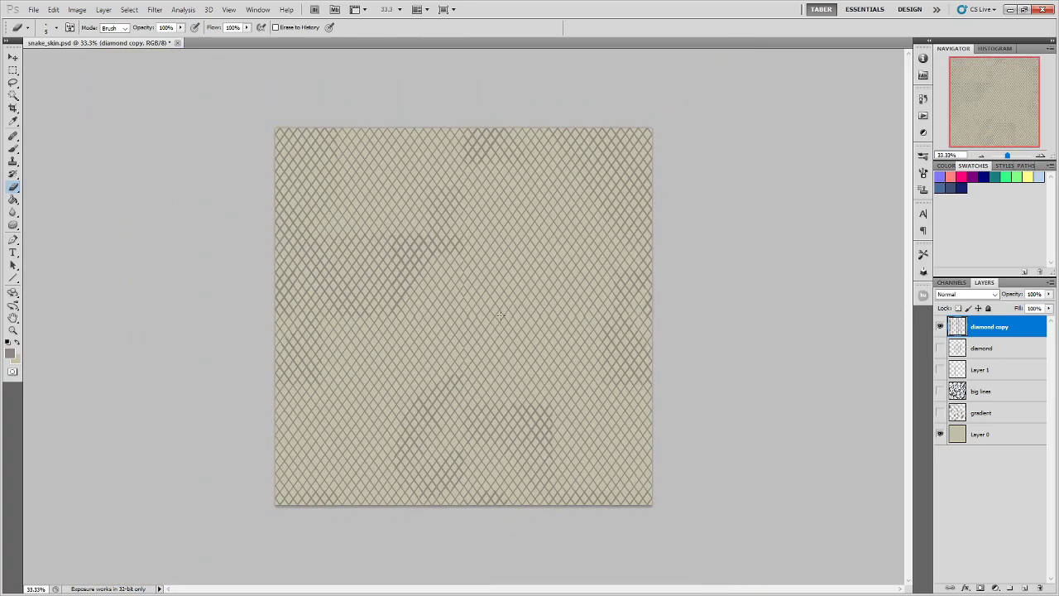
# - Show the gradient and big lines layers beneath the diamond grid and save the document
pyautogui.click(940, 412)
pyautogui.click(939, 390)
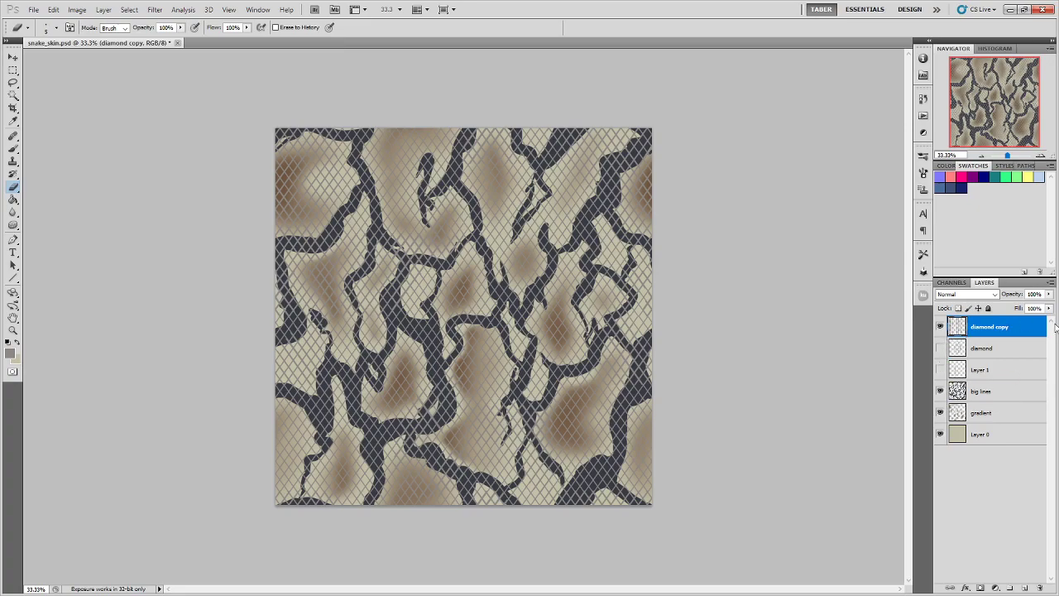
pyautogui.click(33, 9)
pyautogui.click(125, 167)
# - Set the diamond copy layer's blend mode to Difference
pyautogui.click(987, 296)
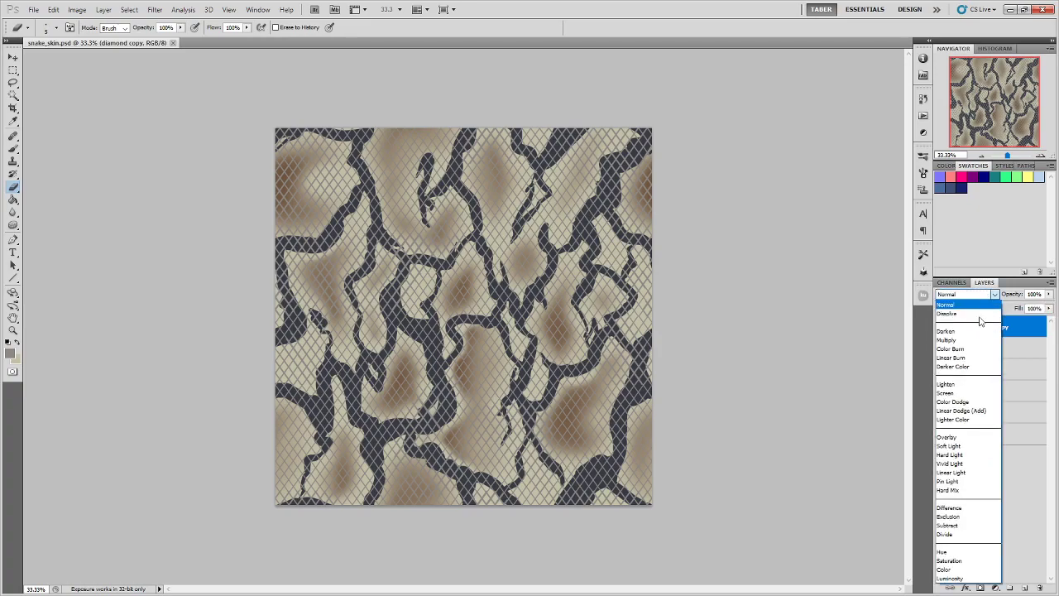
pyautogui.click(969, 509)
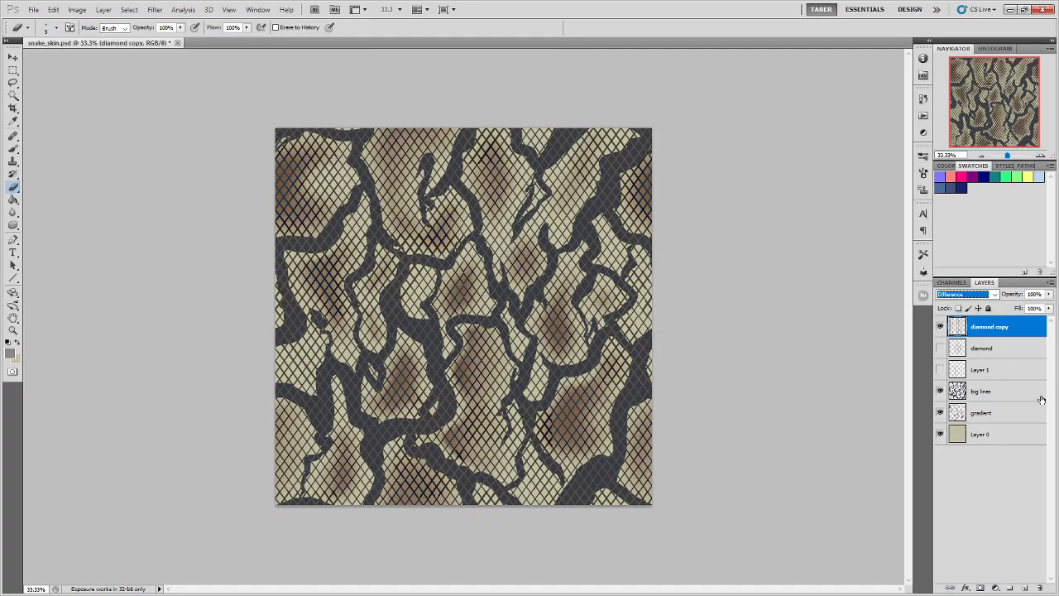
# - Try a 70% opacity and the Overlay blend mode on the diamond copy layer, restoring its opacity to 100%
pyautogui.moveTo(1048, 293); pyautogui.dragTo(1032, 310)
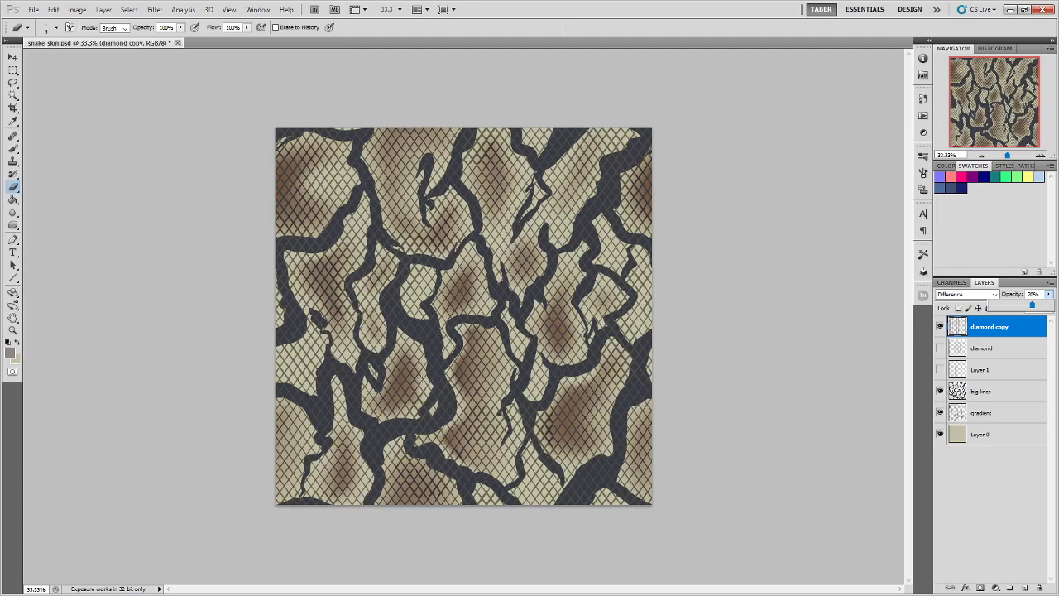
pyautogui.click(966, 294)
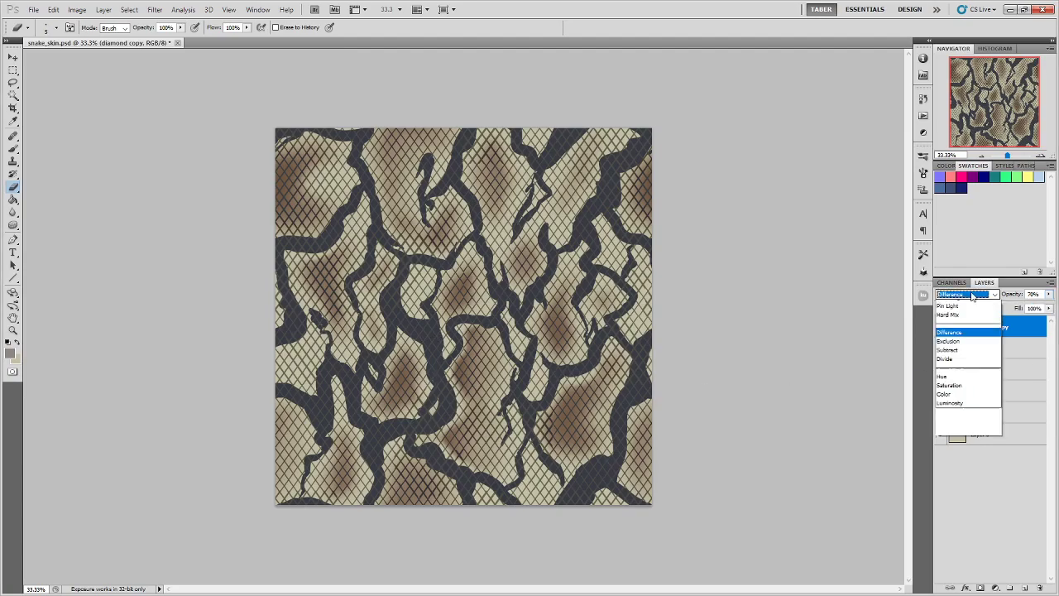
pyautogui.click(961, 441)
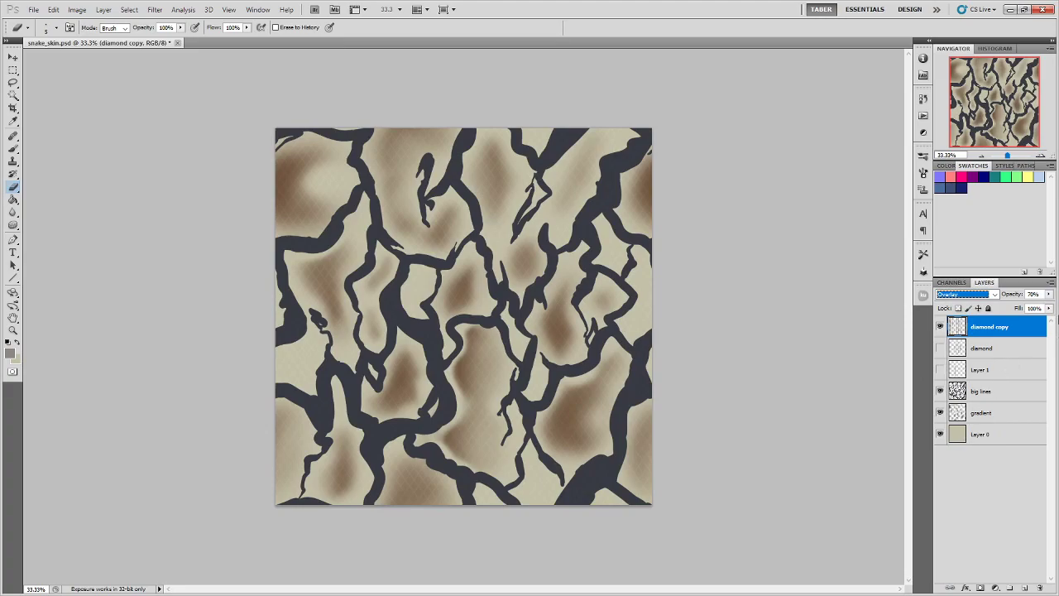
pyautogui.moveTo(1049, 296); pyautogui.dragTo(1055, 302)
pyautogui.click(966, 295)
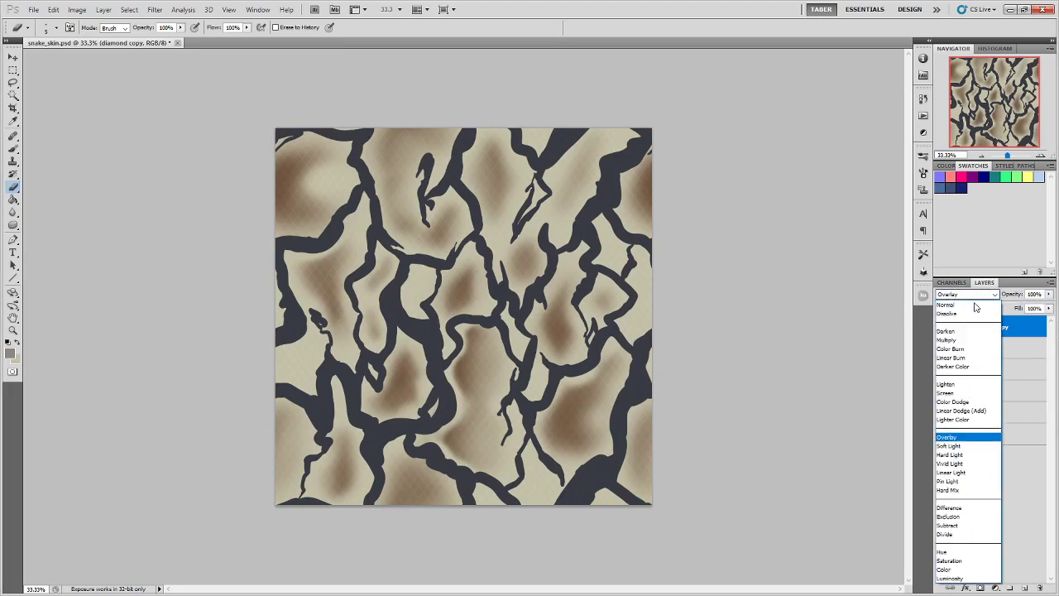
pyautogui.click(964, 438)
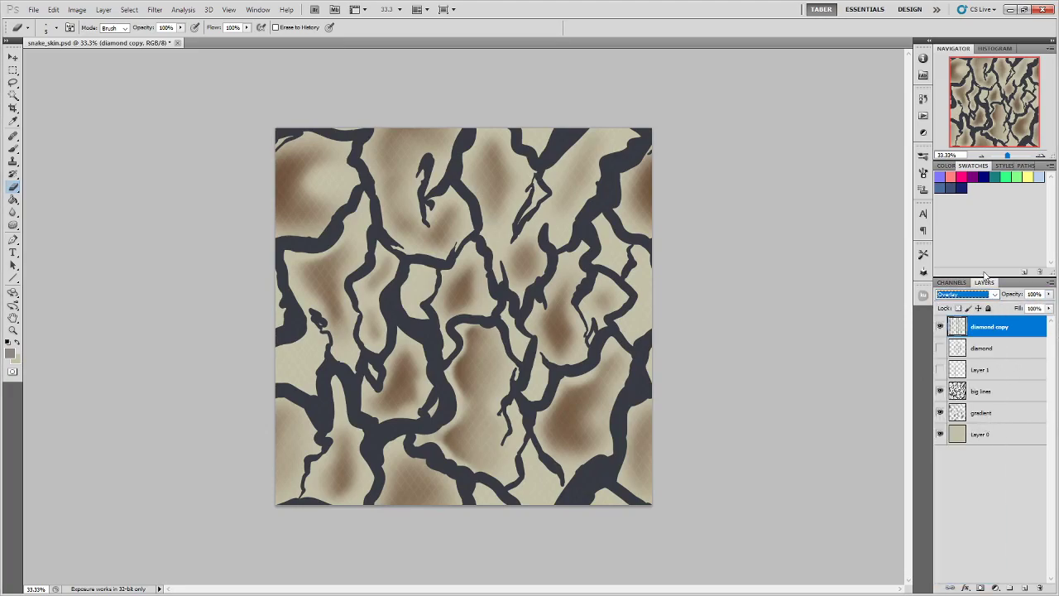
# - Compare further blend modes on the diamond copy layer, including Linear Dodge (Add), Hard Light, Hard Mix, Exclusion, Subtract, Divide and Luminosity
pyautogui.press('Down')
pyautogui.press('Down')
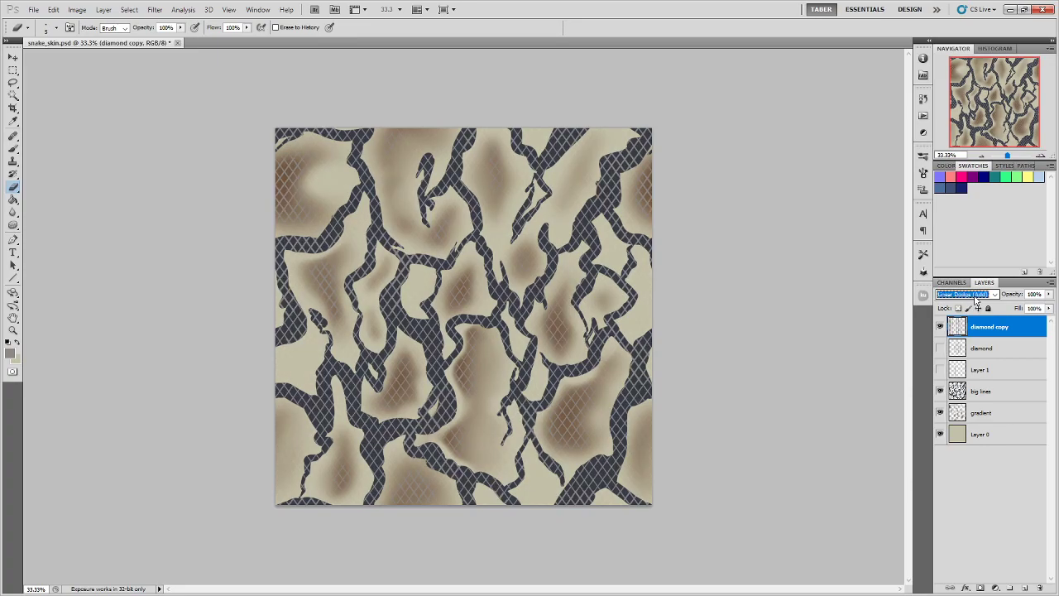
pyautogui.press('Up')
pyautogui.press('Up')
pyautogui.press('Down')
pyautogui.press('Down')
pyautogui.press('Down')
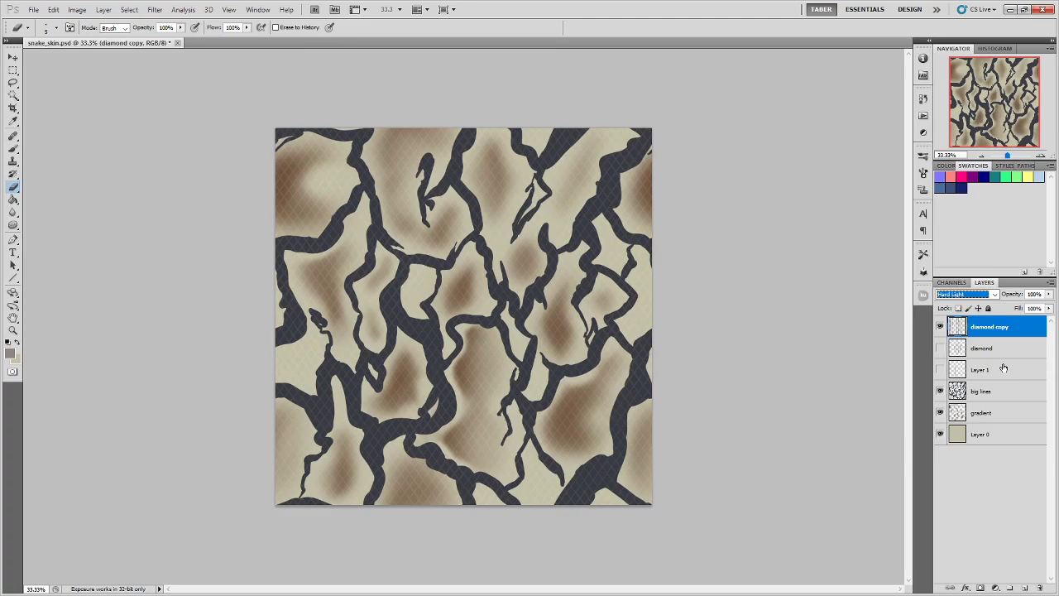
pyautogui.press('Down')
pyautogui.press('Down')
pyautogui.press('Down')
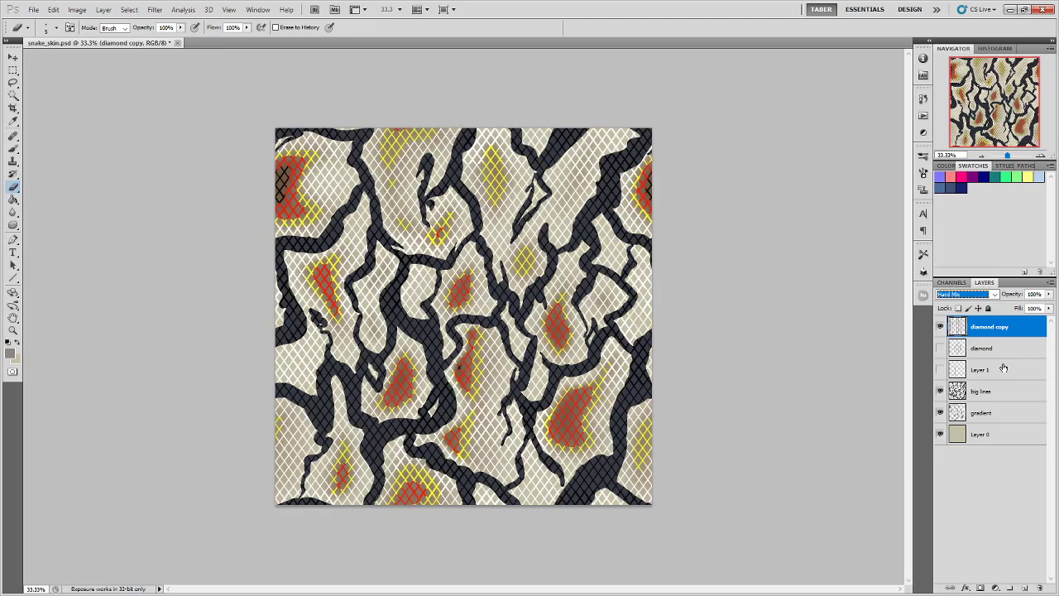
pyautogui.press('Down')
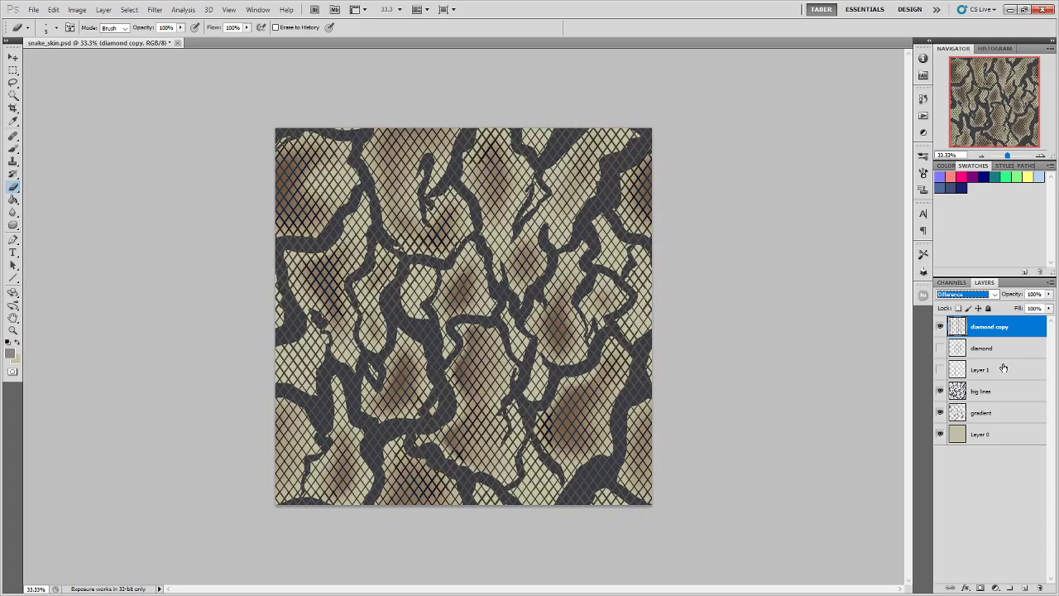
pyautogui.press('Down')
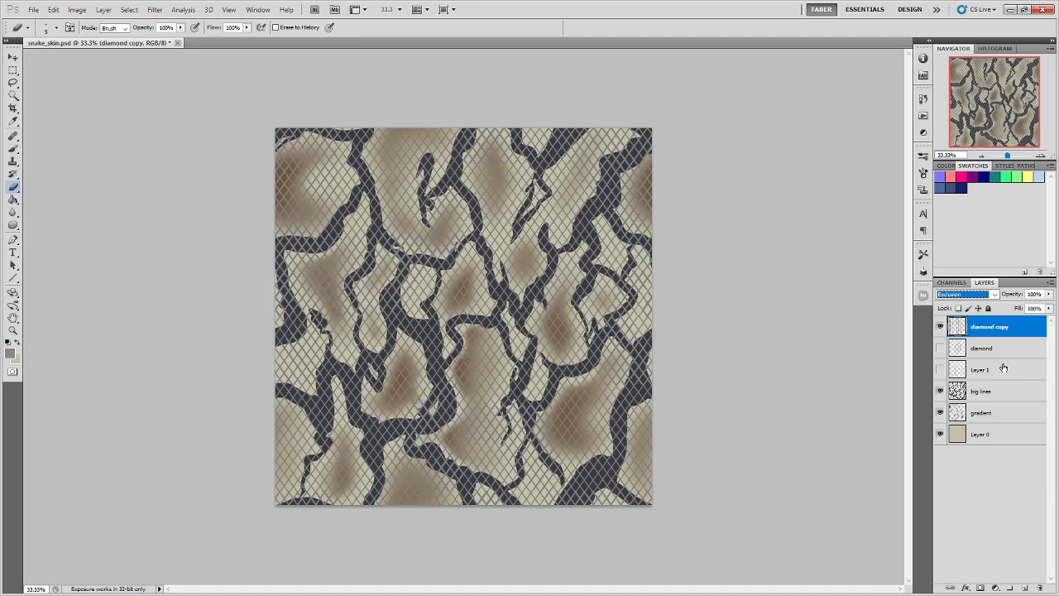
pyautogui.press('Down')
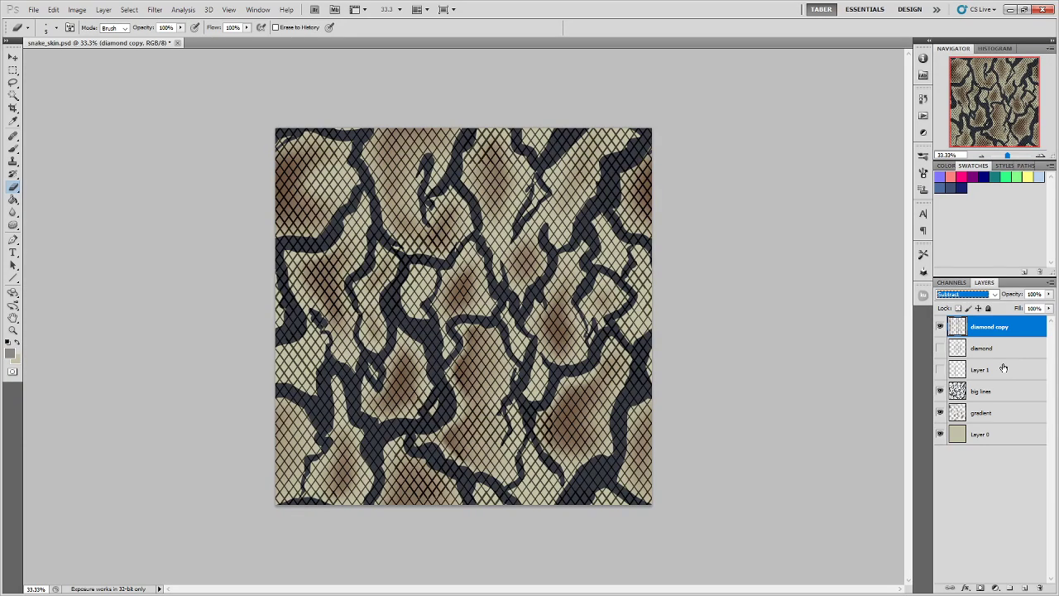
pyautogui.press('Down')
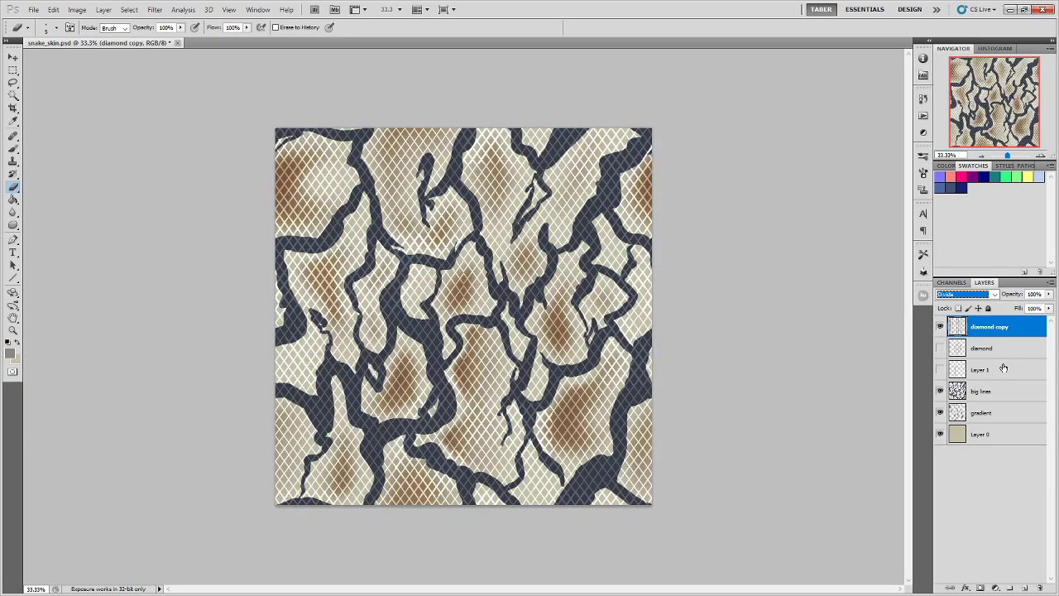
pyautogui.press('Down')
pyautogui.press('Down')
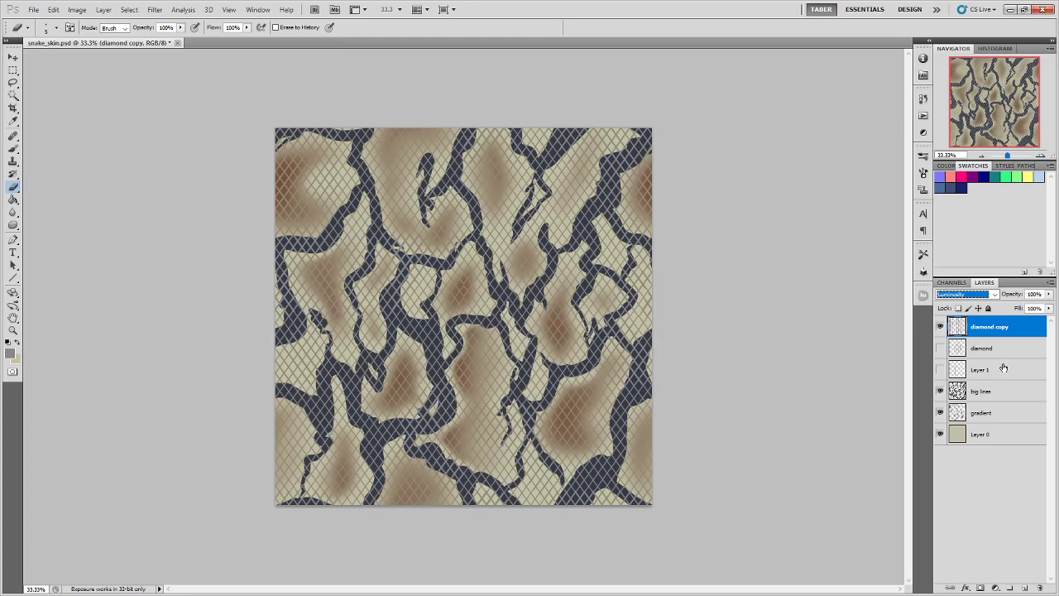
# - Set the diamond copy layer's blend mode back to Normal and keep that layer selected
pyautogui.press('Up')
pyautogui.press('Home')
pyautogui.click(993, 483)
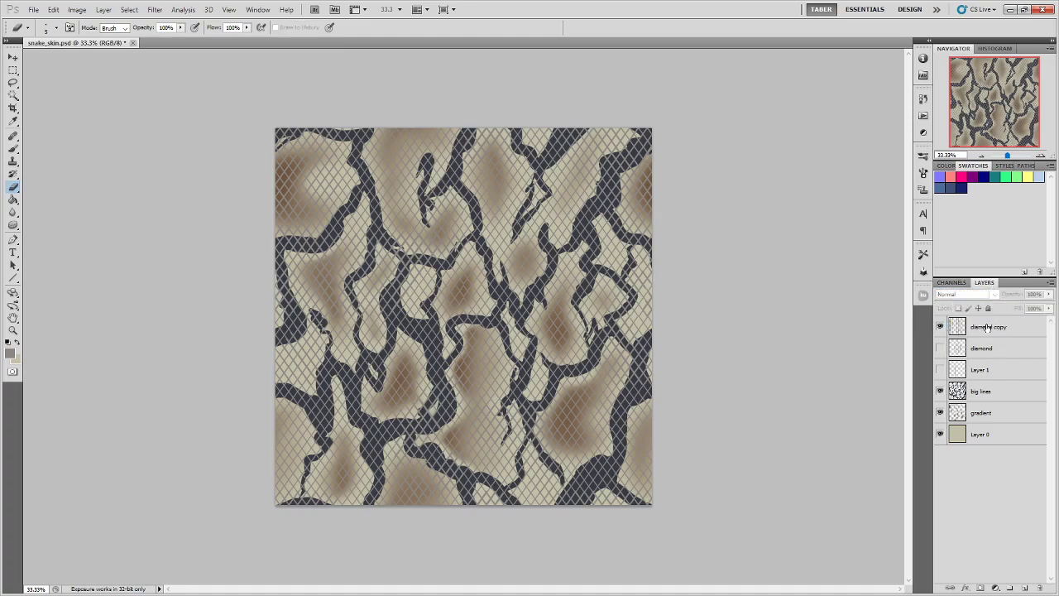
pyautogui.click(1027, 328)
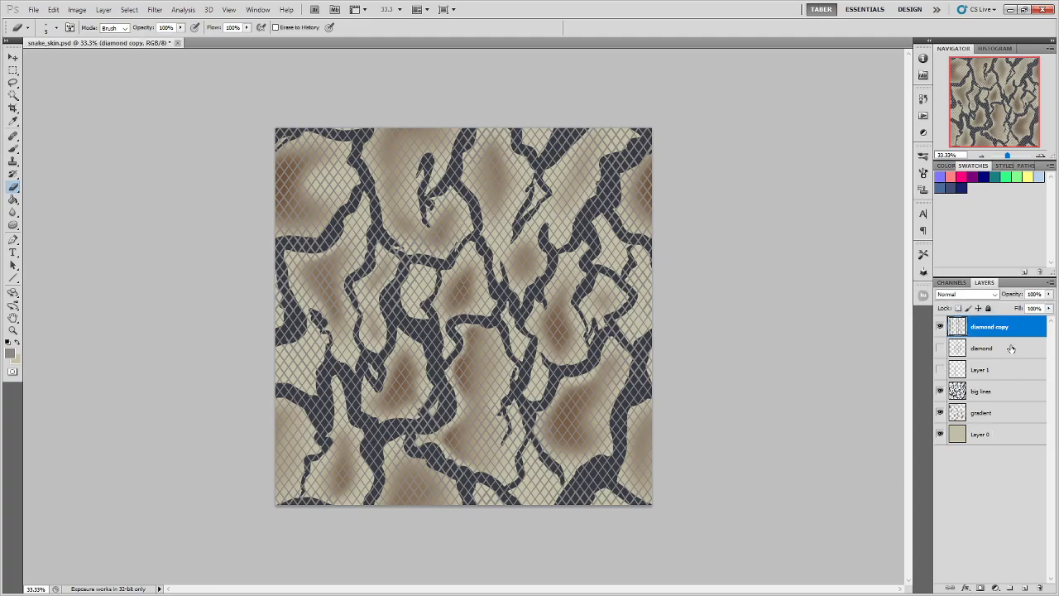
# - Check the diamond grid over the gradient alone by hiding the big lines layer, and show it again
pyautogui.click(1006, 392)
pyautogui.click(939, 392)
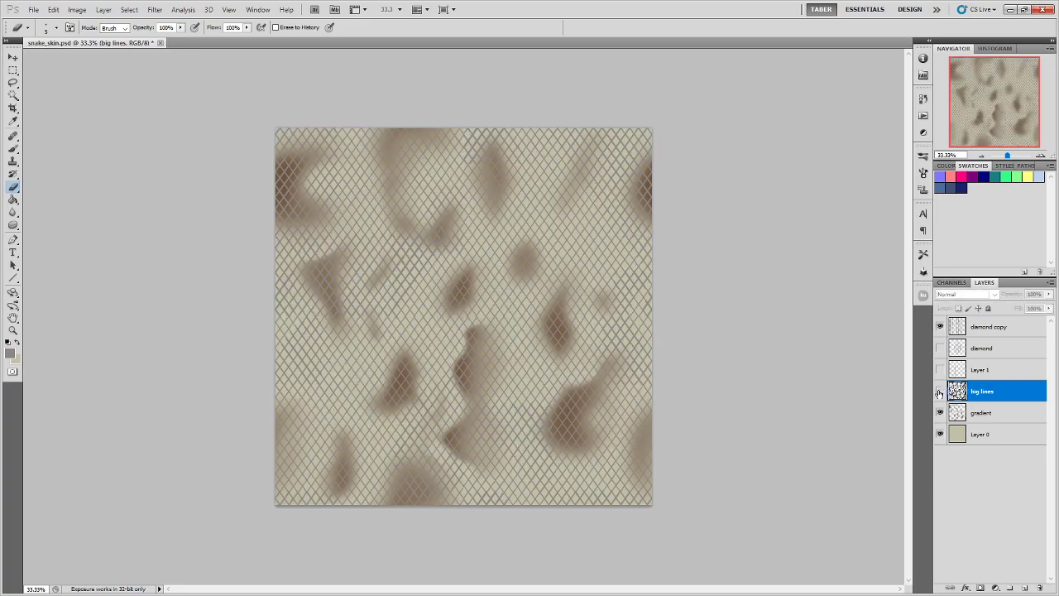
pyautogui.click(938, 392)
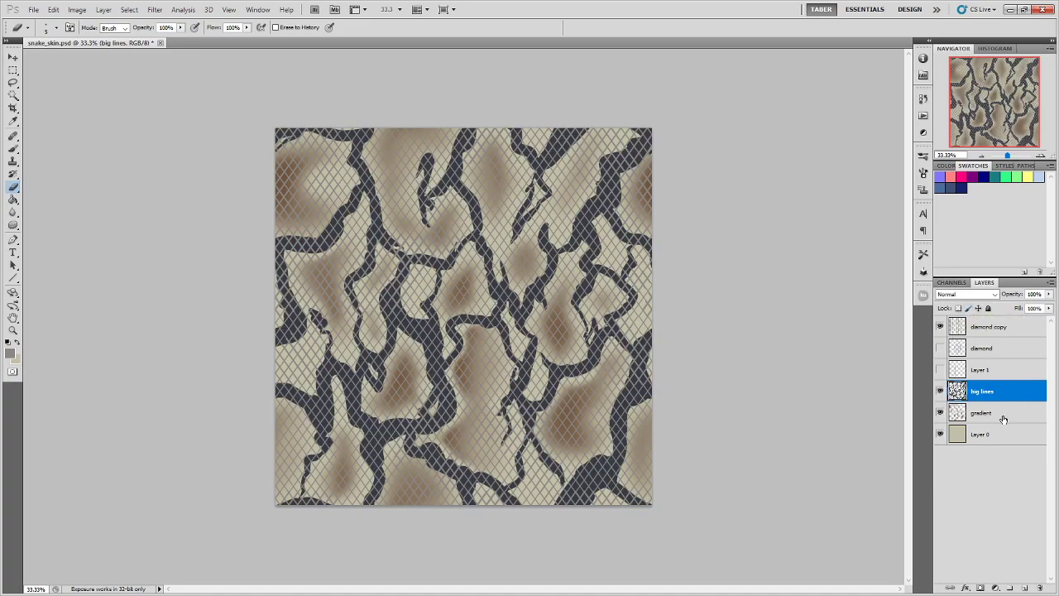
# - Duplicate the diamond copy layer and move the original between the big lines and gradient layers
pyautogui.click(1022, 328)
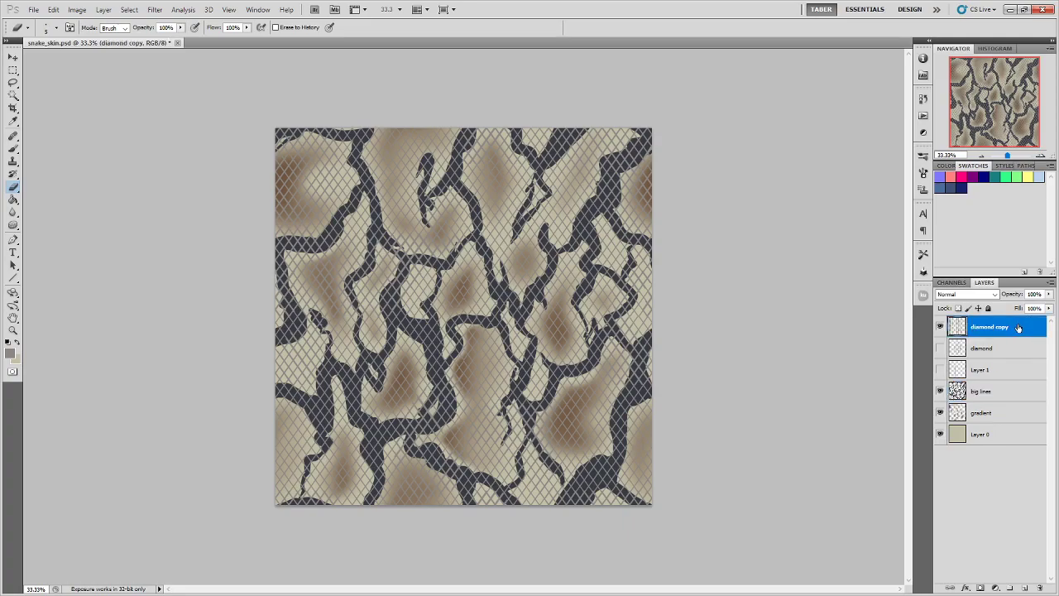
pyautogui.moveTo(1017, 328); pyautogui.dragTo(1024, 585)
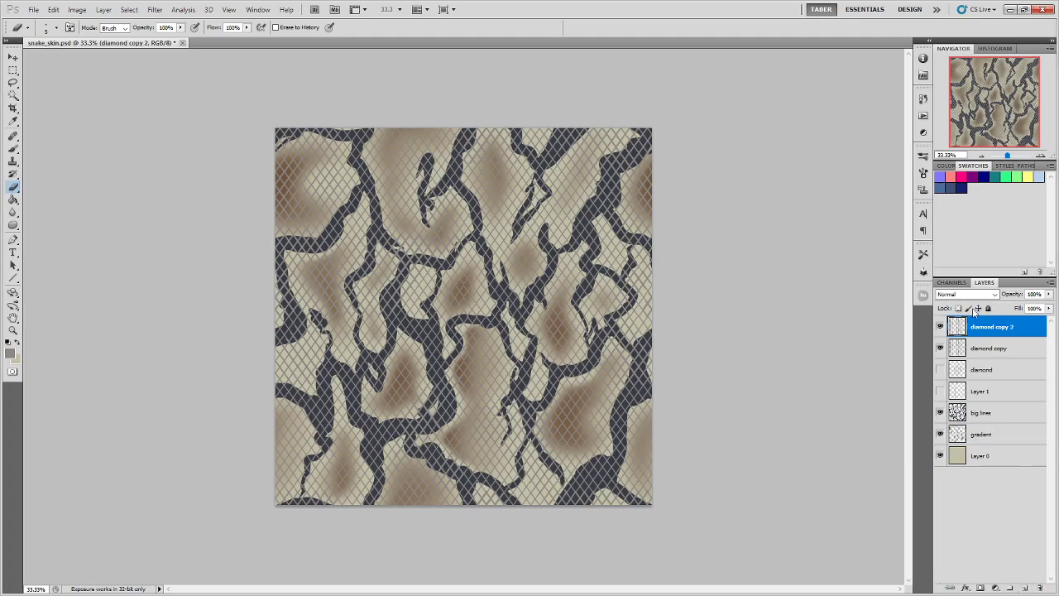
pyautogui.click(1002, 349)
pyautogui.doubleClick(1020, 349)
pyautogui.moveTo(1021, 349); pyautogui.dragTo(1009, 420)
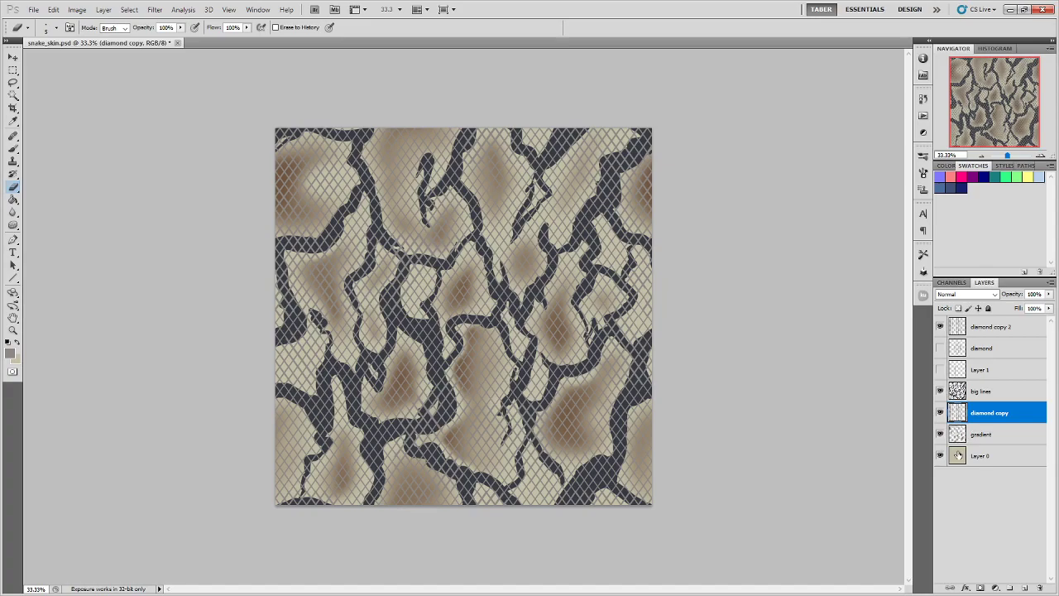
# - Move the diamond copy 2 layer directly above big lines and clip it to that layer with a clipping mask
pyautogui.click(991, 331)
pyautogui.moveTo(1031, 326); pyautogui.dragTo(986, 390)
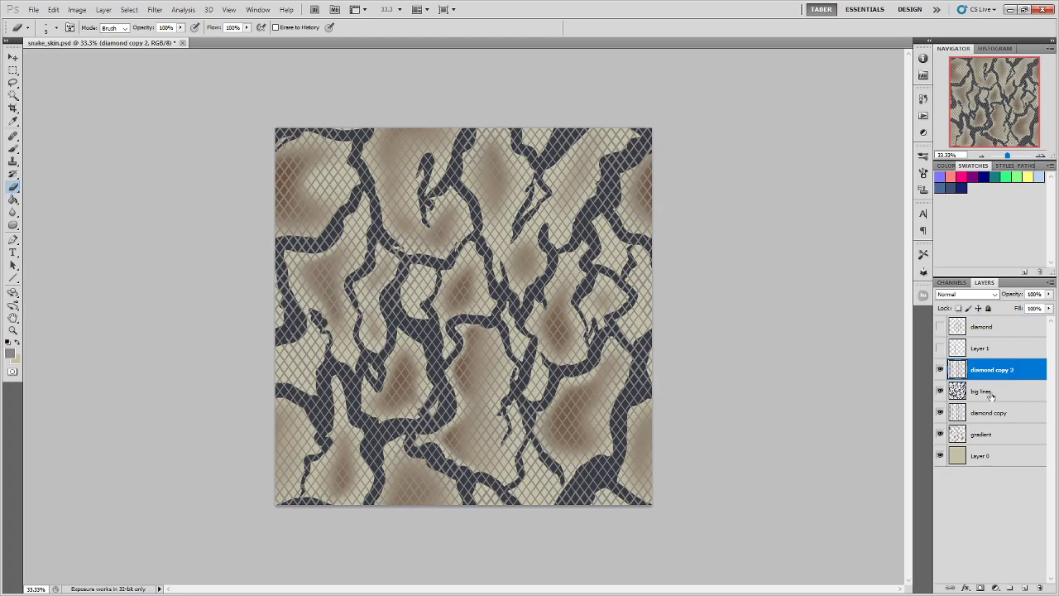
pyautogui.rightClick(1028, 375)
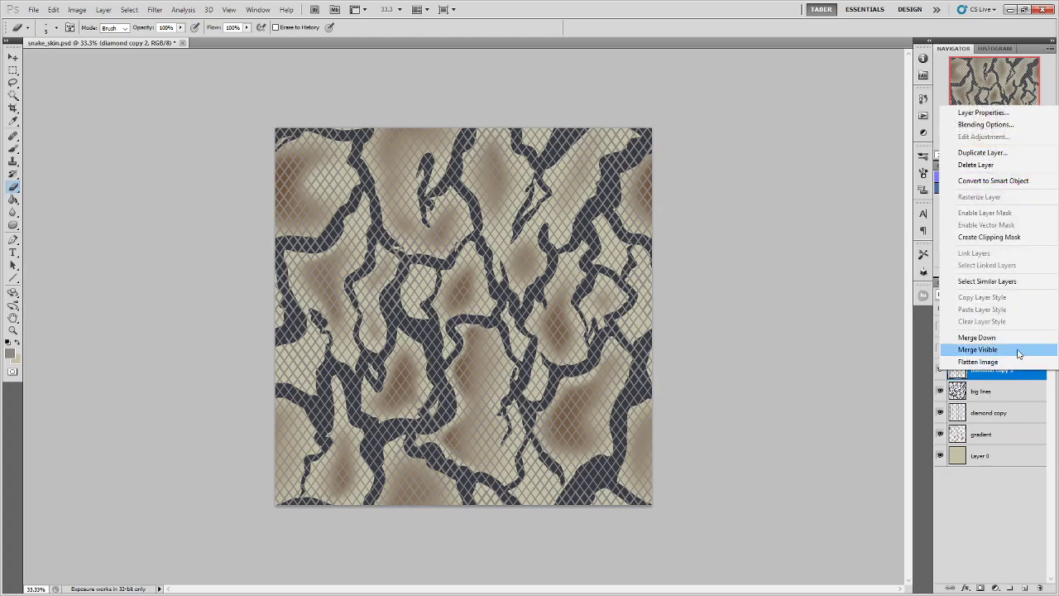
pyautogui.click(1007, 240)
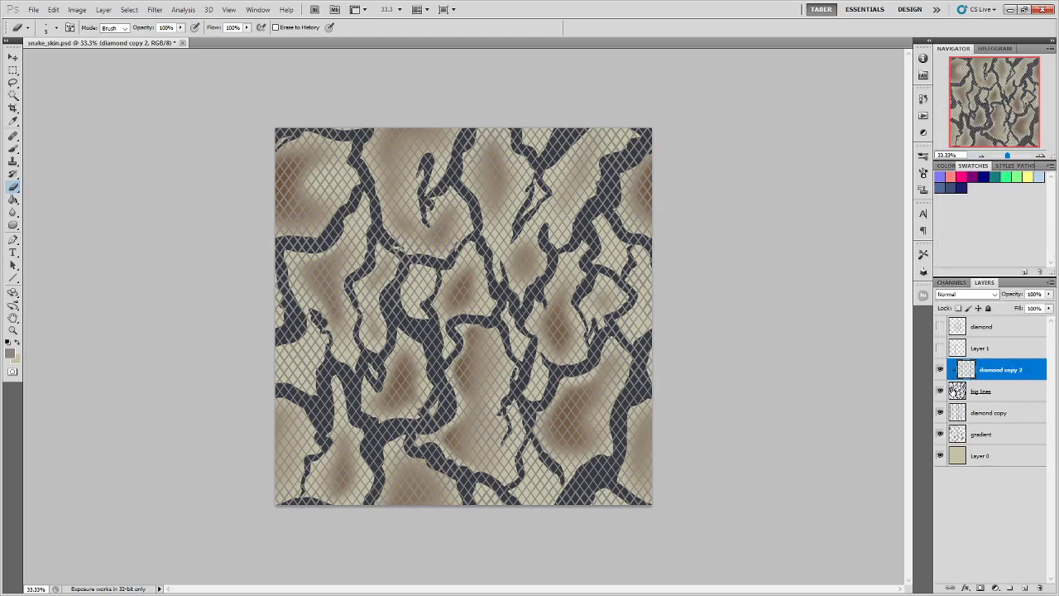
# - Inspect the clipped grid on the big lines up close, comparing it with the diamond copy layer hidden and shown
pyautogui.click(940, 413)
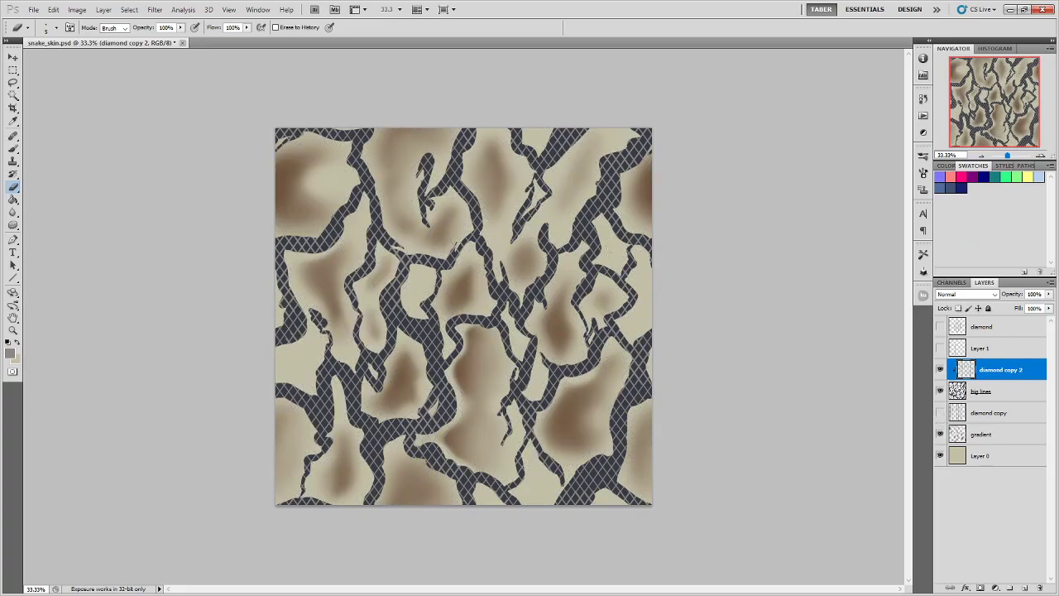
pyautogui.scroll(4, 554, 290)
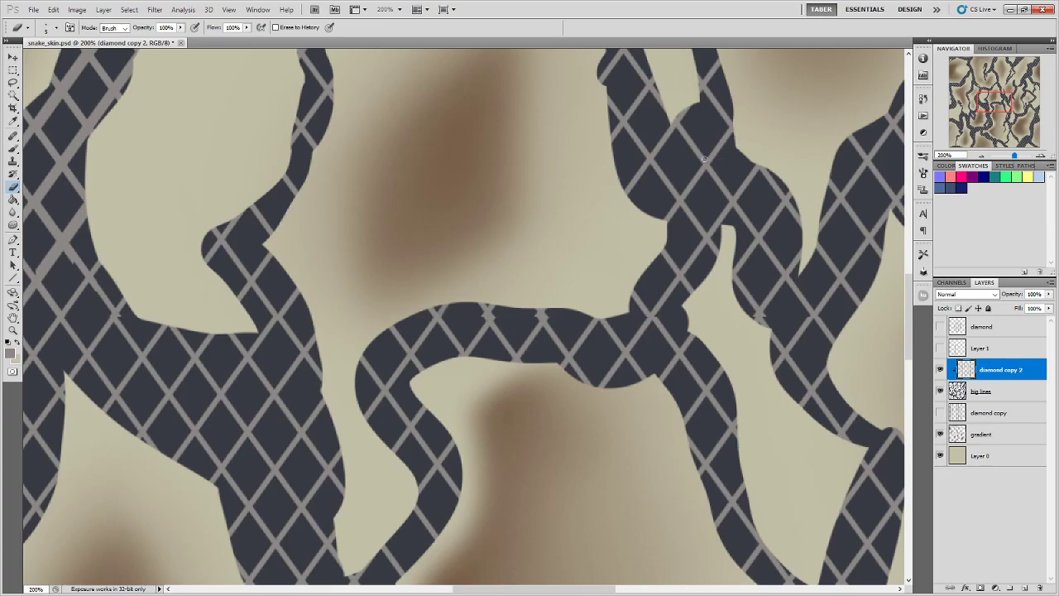
pyautogui.scroll(-3, 188, 272)
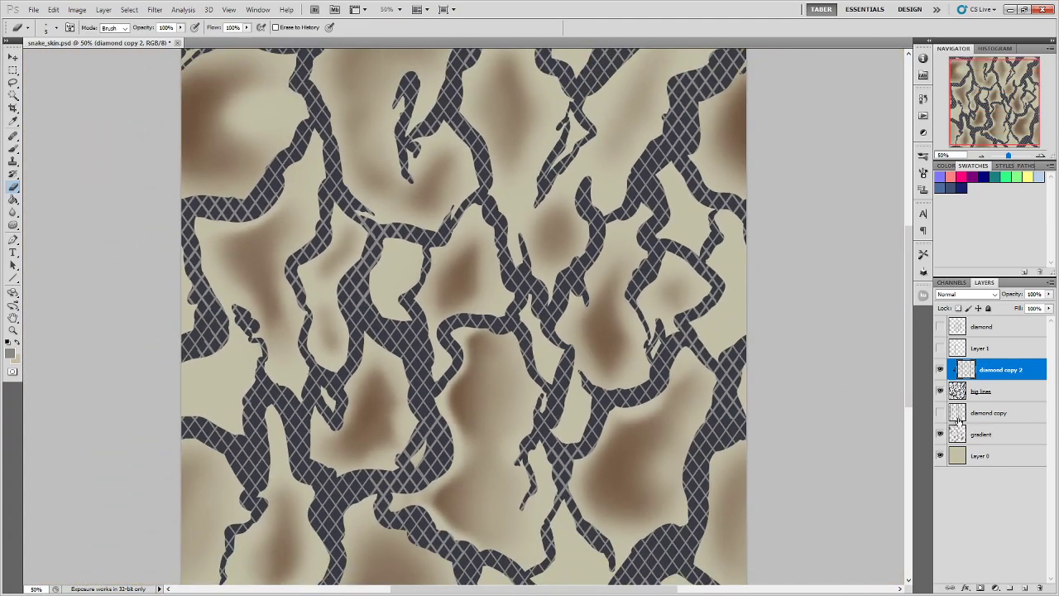
pyautogui.click(940, 413)
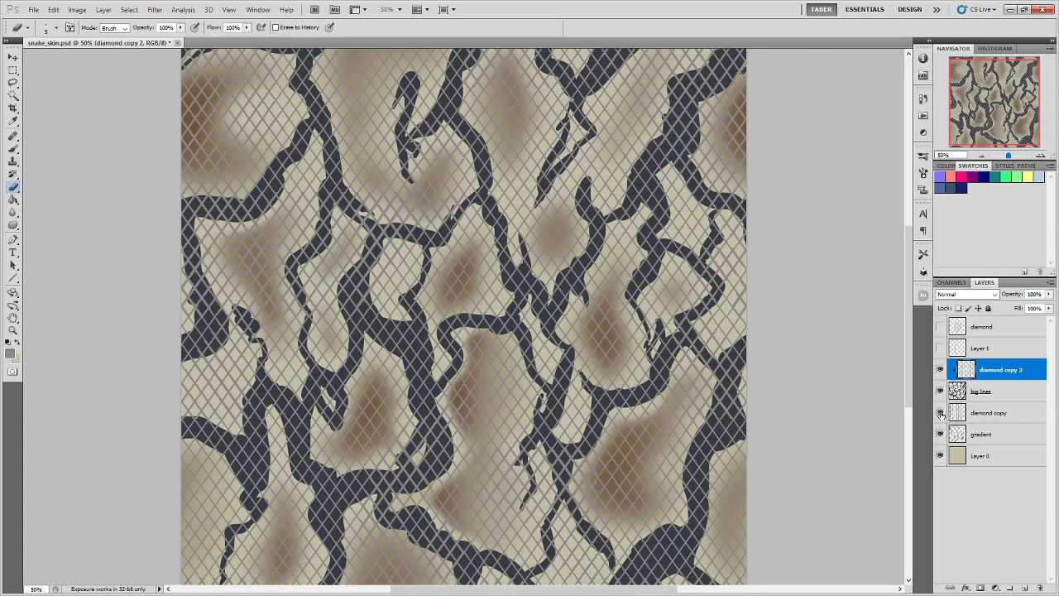
pyautogui.click(940, 413)
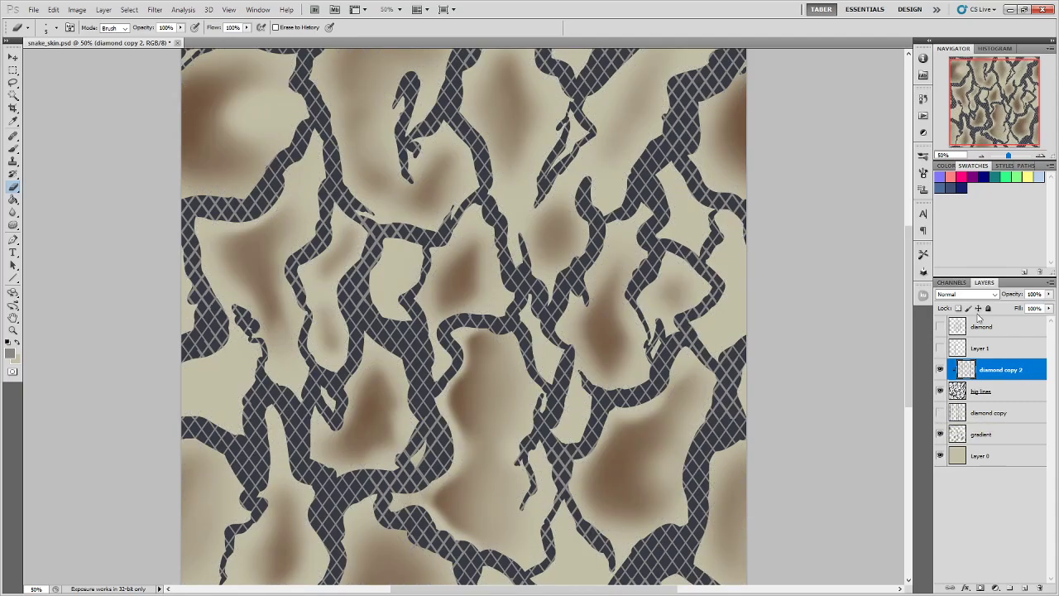
# - Lower the diamond copy 2 layer's opacity to 53%
pyautogui.click(969, 294)
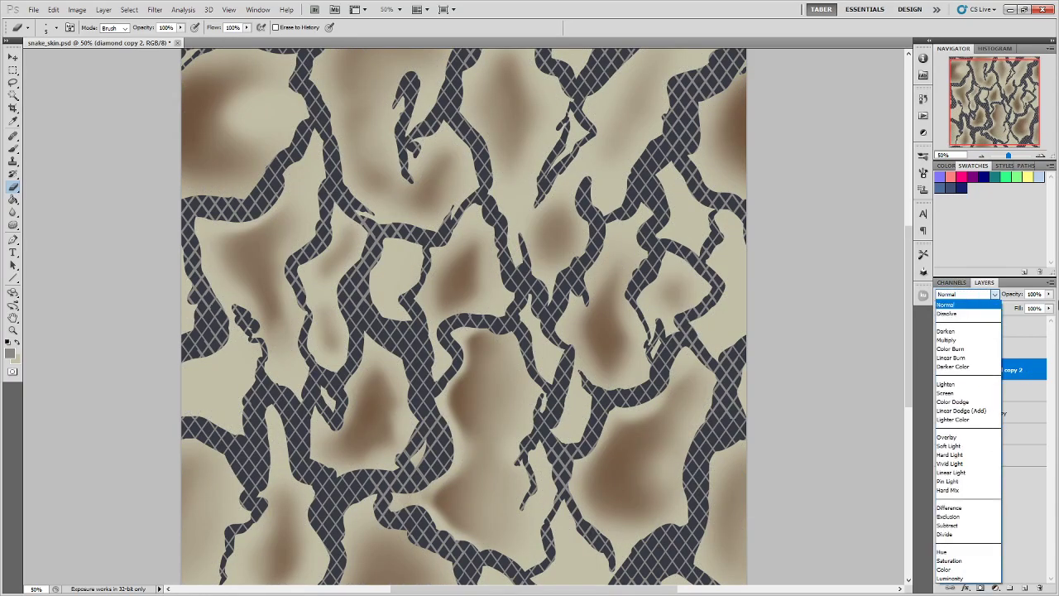
pyautogui.click(1049, 295)
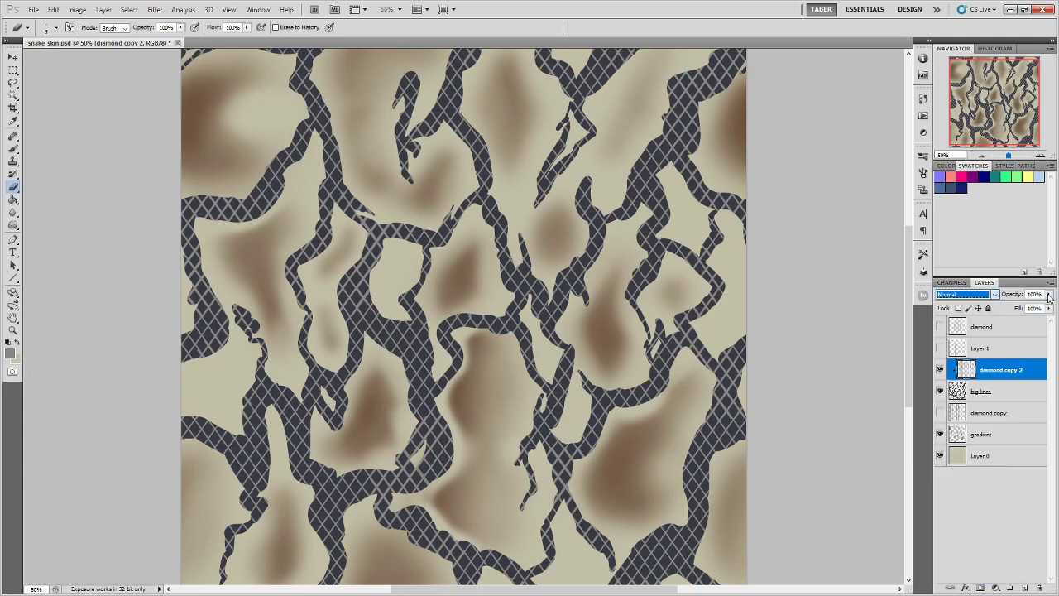
pyautogui.moveTo(1048, 295); pyautogui.dragTo(1022, 308)
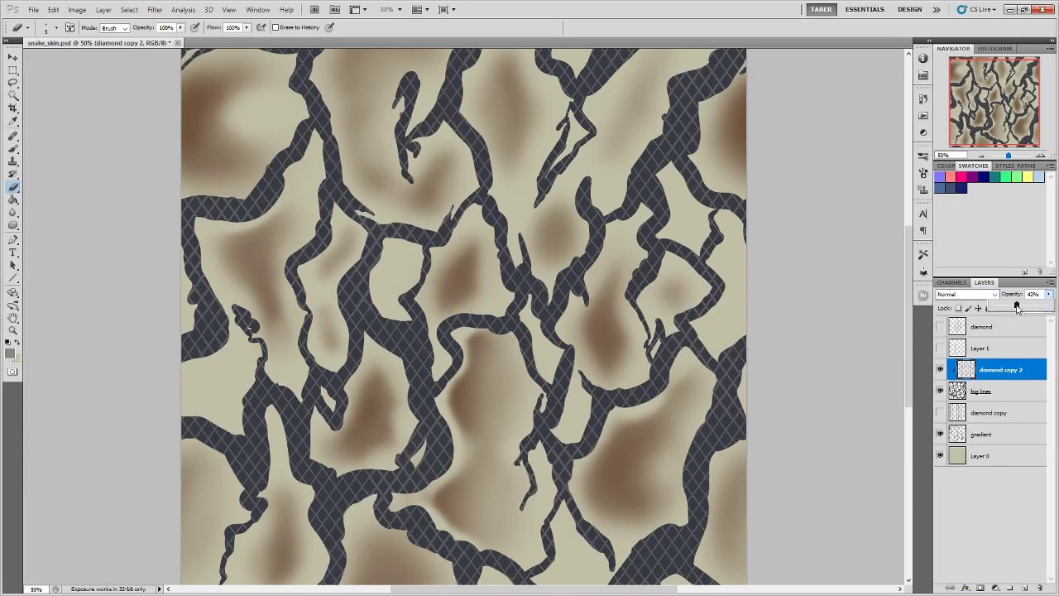
# - Set the diamond copy 2 layer's blend mode to Exclusion after comparing the modes from Overlay onward, and its opacity to 54%
pyautogui.click(969, 295)
pyautogui.click(959, 436)
pyautogui.press('Down')
pyautogui.press('Down')
pyautogui.press('Down')
pyautogui.press('Down')
pyautogui.press('Down')
pyautogui.press('Down')
pyautogui.press('Down')
pyautogui.press('Down')
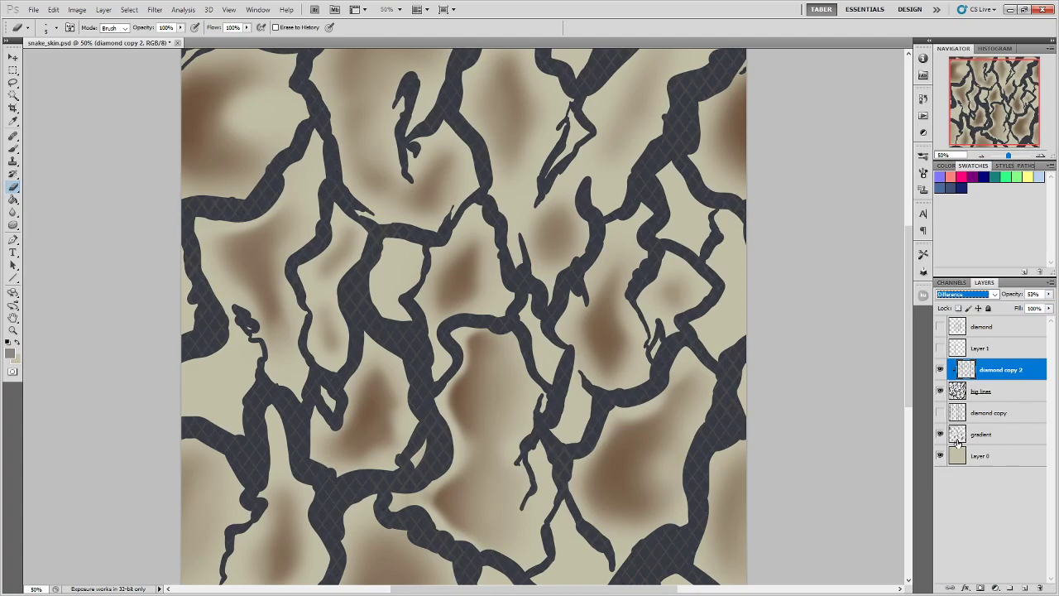
pyautogui.press('Down')
pyautogui.press('Down')
pyautogui.press('Up')
pyautogui.press('Up')
pyautogui.press('Up')
pyautogui.press('Down')
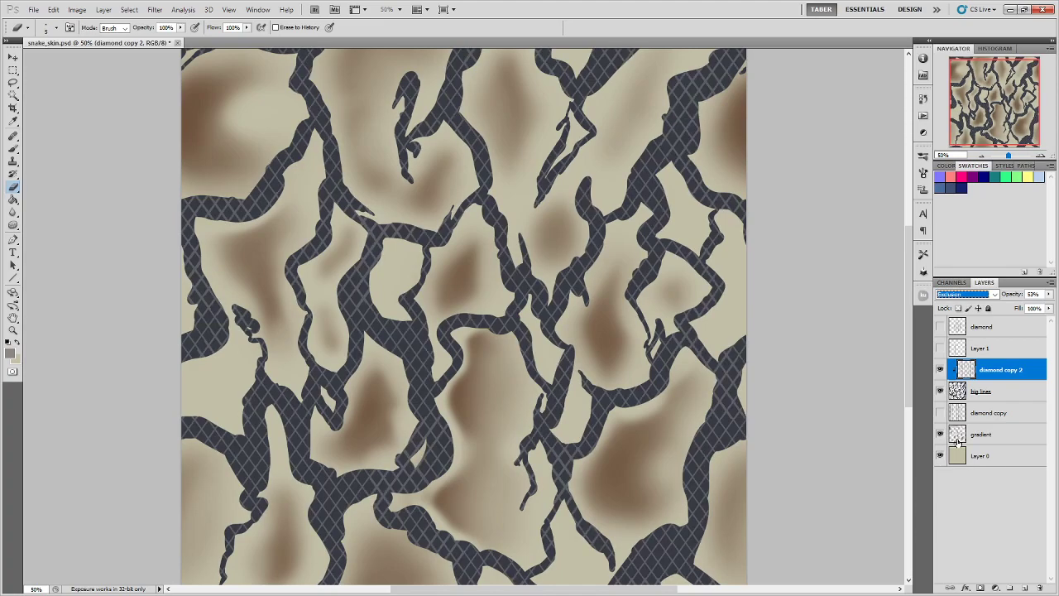
pyautogui.click(1048, 293)
pyautogui.moveTo(1021, 307); pyautogui.dragTo(1024, 307)
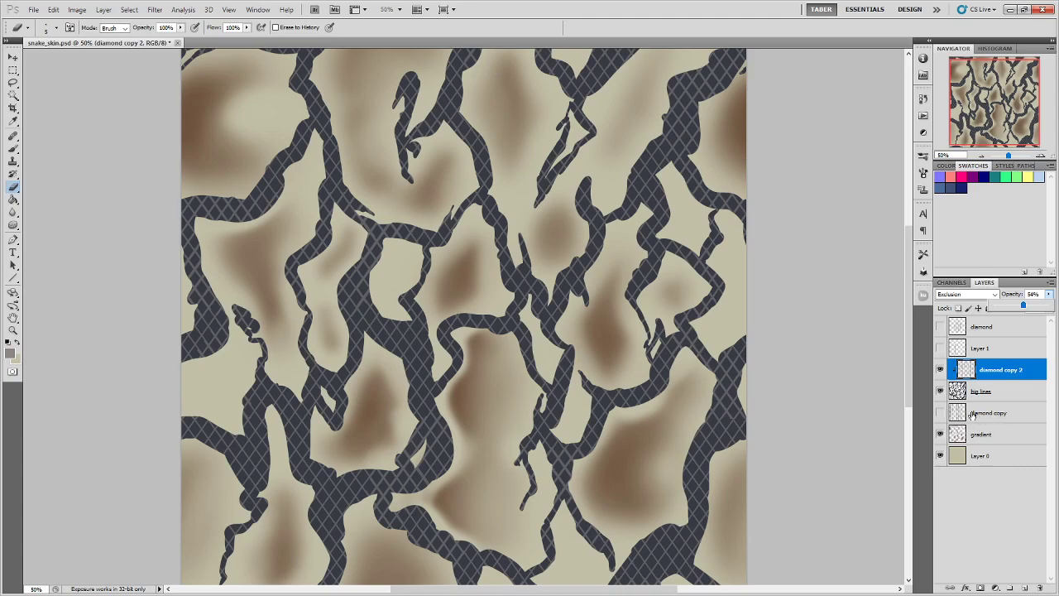
# - Show the diamond copy layer, set its blend mode to Multiply and its opacity to 54%
pyautogui.click(939, 412)
pyautogui.click(1025, 411)
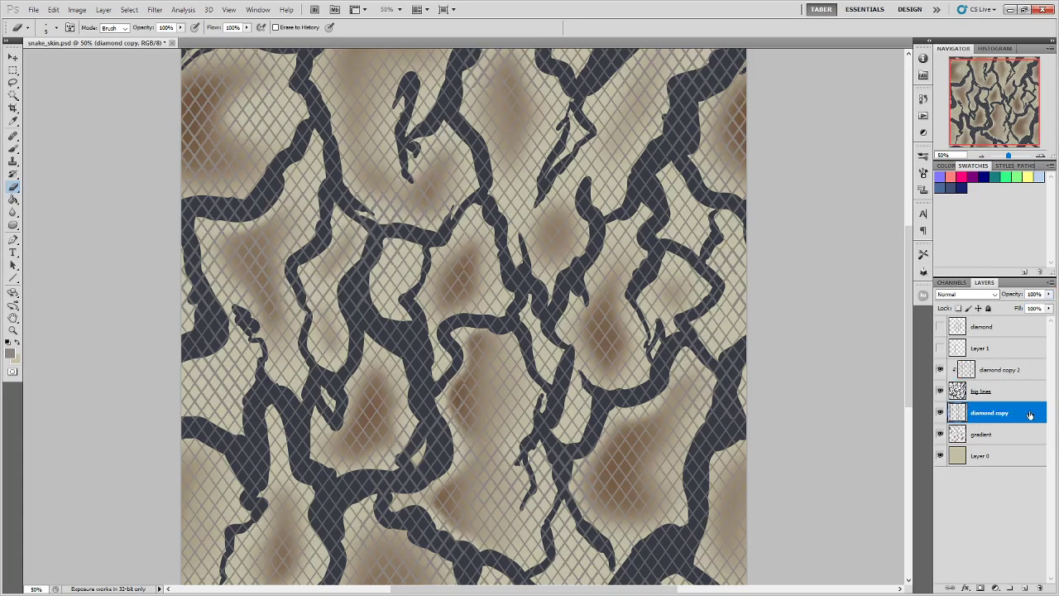
pyautogui.click(966, 294)
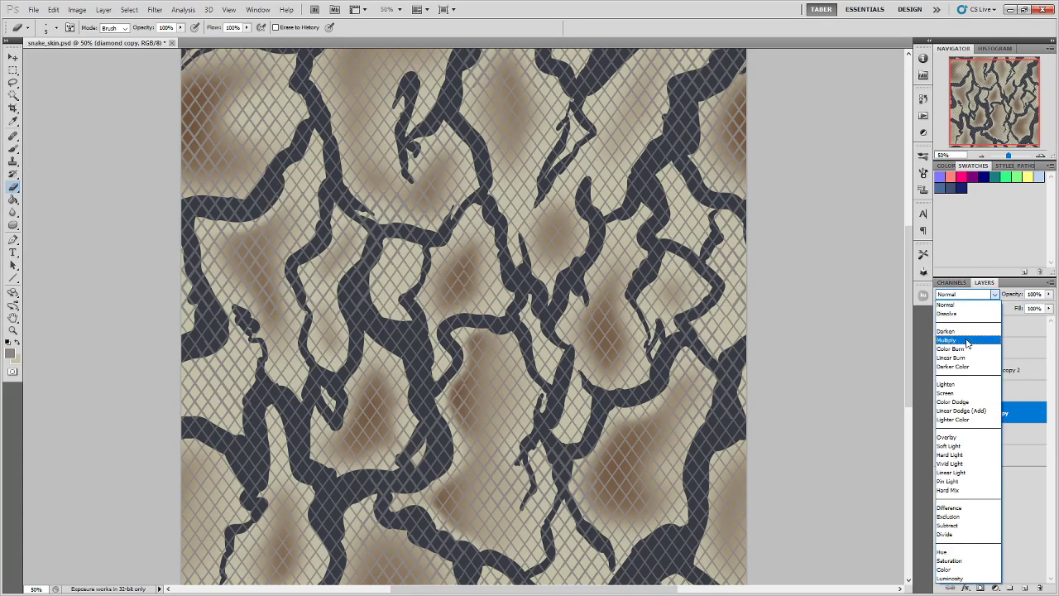
pyautogui.click(964, 341)
pyautogui.click(1049, 294)
pyautogui.moveTo(1040, 305); pyautogui.dragTo(1024, 309)
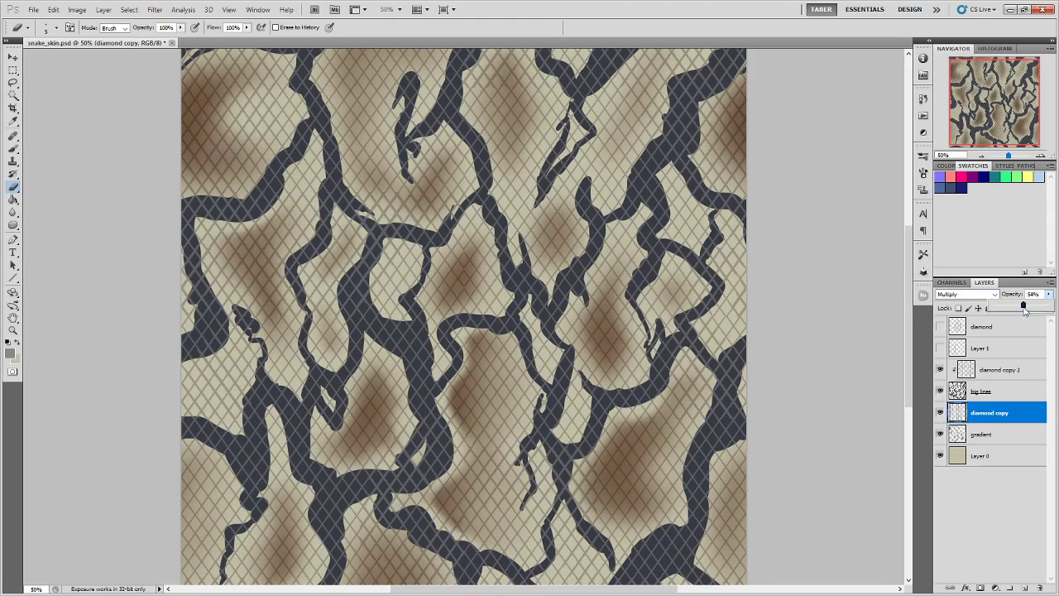
pyautogui.click(739, 31)
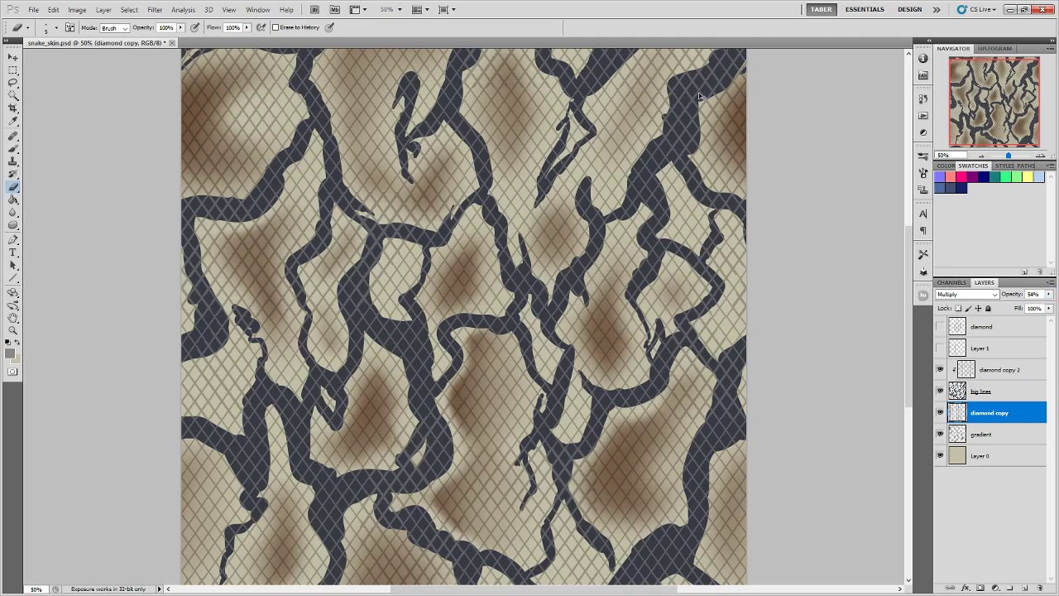
# - Examine the whole texture at reduced zoom, comparing it with the diamond copy 2 layer hidden and shown
pyautogui.hotkey('ctrl', '-')
pyautogui.hotkey('ctrl', '-')
pyautogui.hotkey('ctrl', '+')
pyautogui.hotkey('ctrl', '+')
pyautogui.hotkey('ctrl', '-')
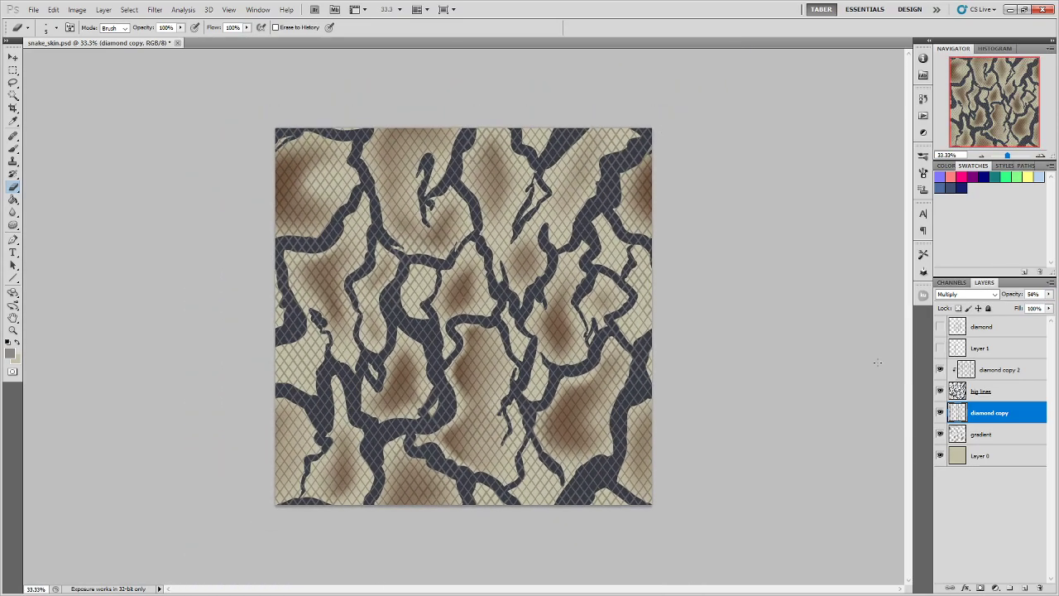
pyautogui.click(970, 520)
pyautogui.click(940, 370)
pyautogui.click(938, 370)
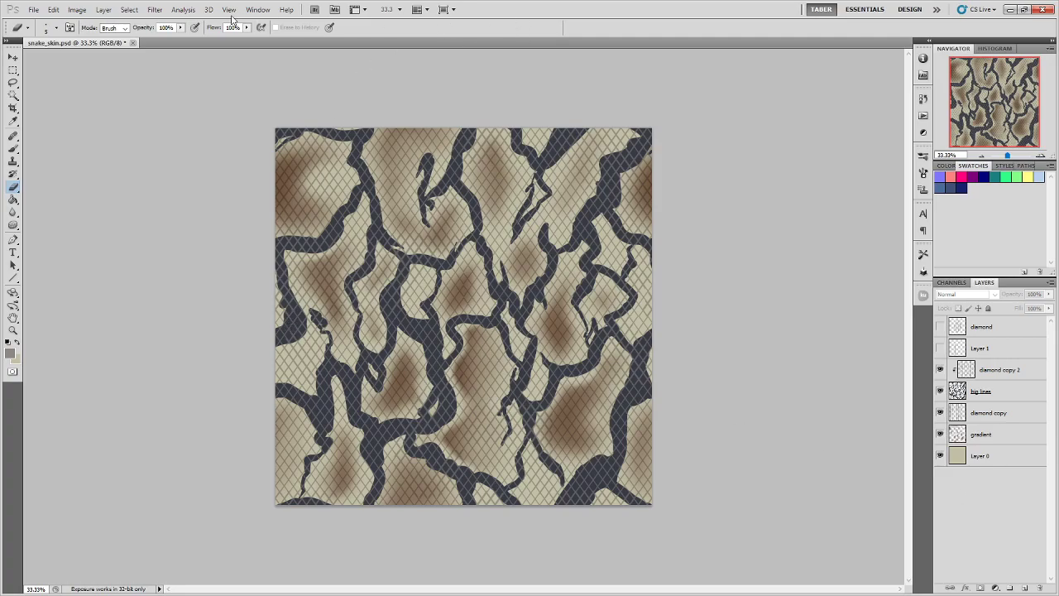
# - Save snake_skin.psd and save a PNG copy over tube_texture.png in the Desktop's Tiling_Tube folder
pyautogui.click(33, 10)
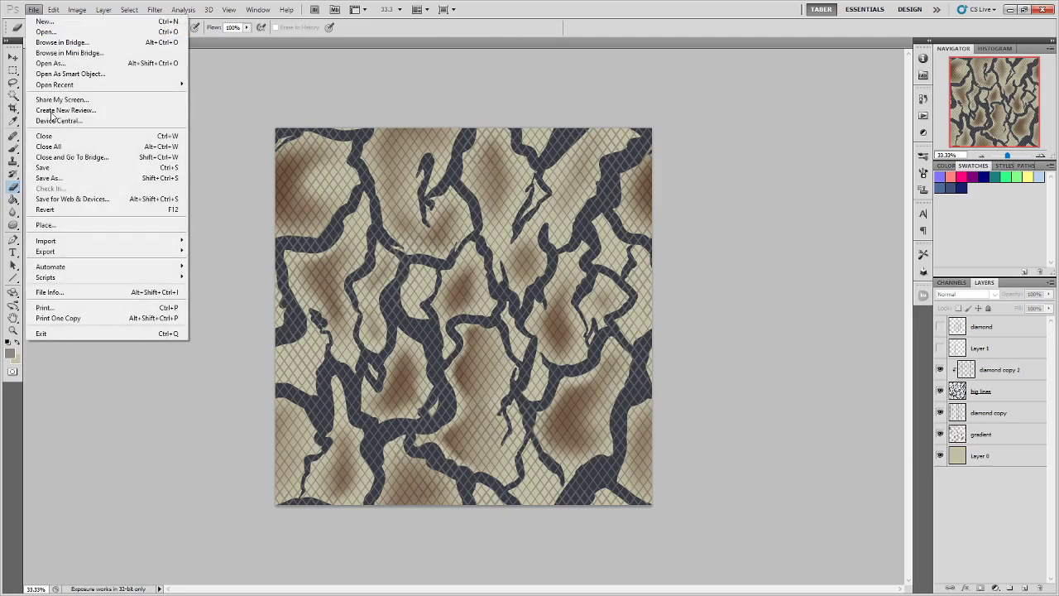
pyautogui.click(50, 167)
pyautogui.click(33, 10)
pyautogui.click(71, 178)
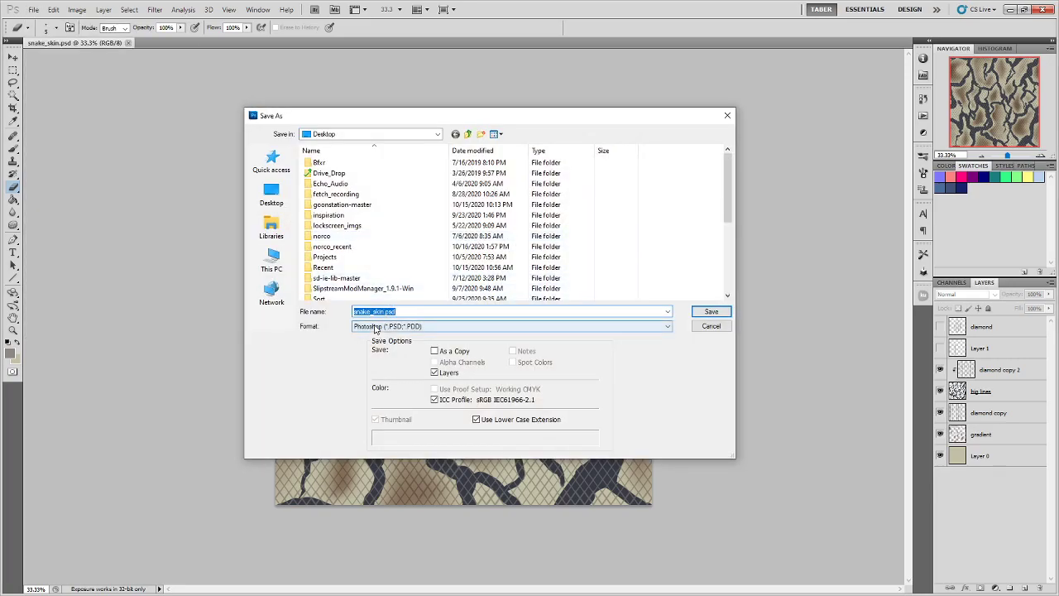
pyautogui.click(343, 257)
pyautogui.scroll(-2, 341, 264)
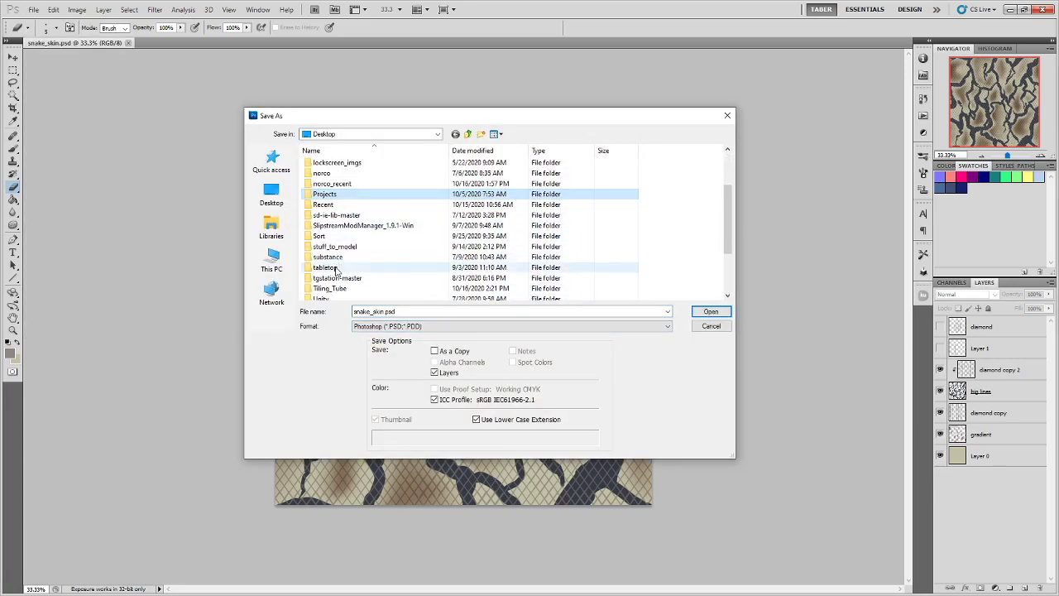
pyautogui.doubleClick(334, 287)
pyautogui.click(372, 326)
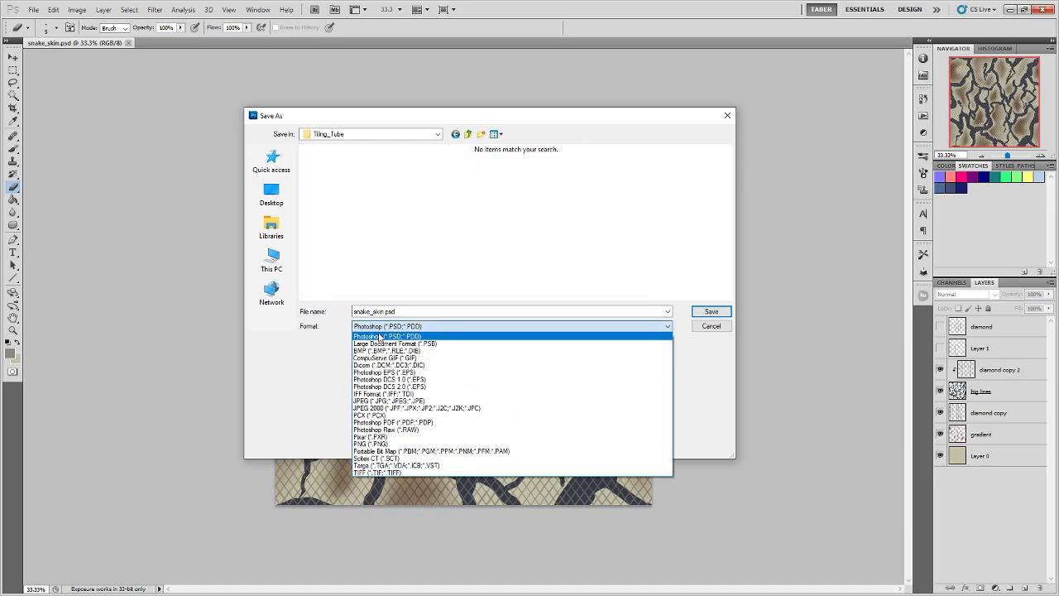
pyautogui.click(398, 444)
pyautogui.click(387, 178)
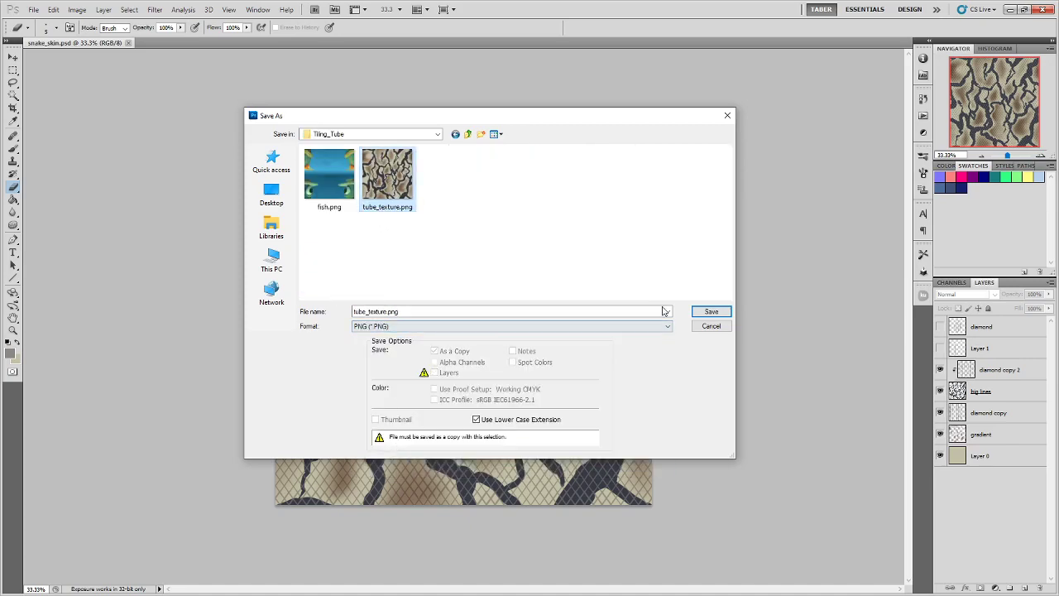
pyautogui.click(722, 314)
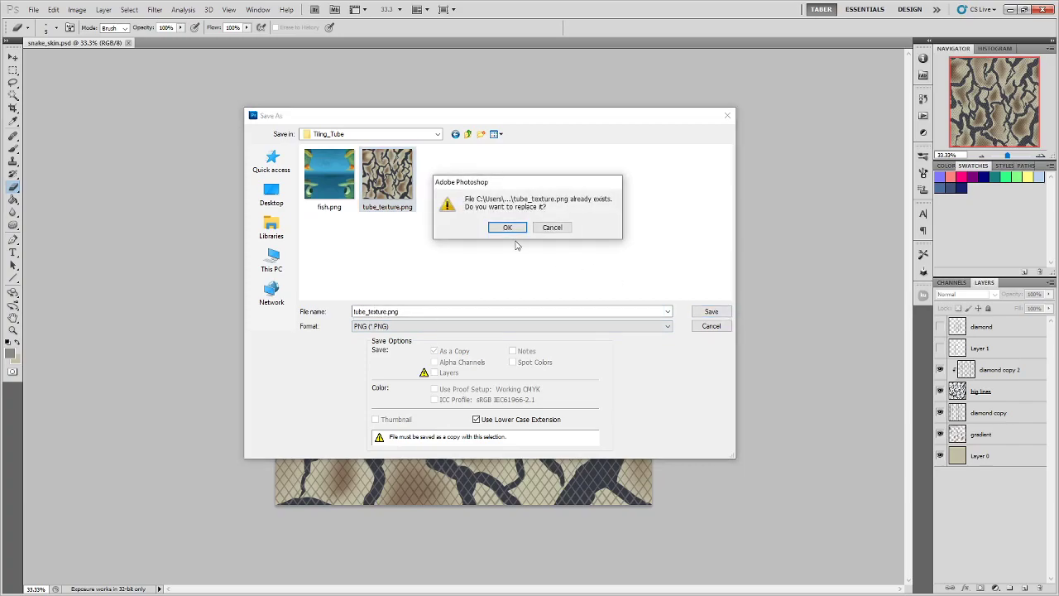
pyautogui.click(508, 230)
pyautogui.click(424, 294)
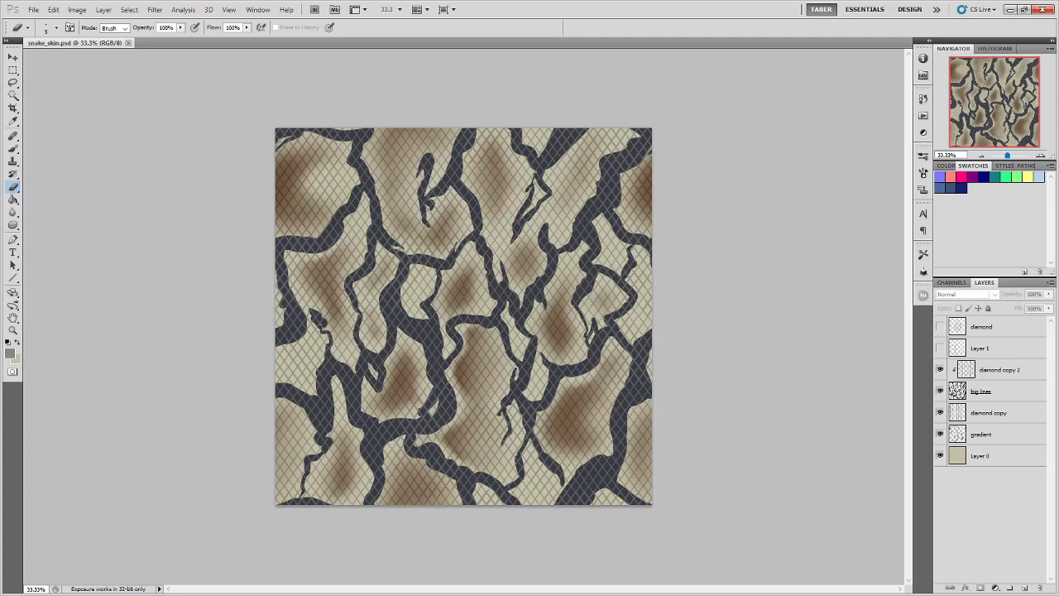
# - Switch to the browser's Online 3D Viewer and inspect the updated snake skin texture on the cylinder from several angles
pyautogui.hotkey('alt', 'Tab')
pyautogui.moveTo(575, 119); pyautogui.dragTo(643, 34)
pyautogui.click(496, 35)
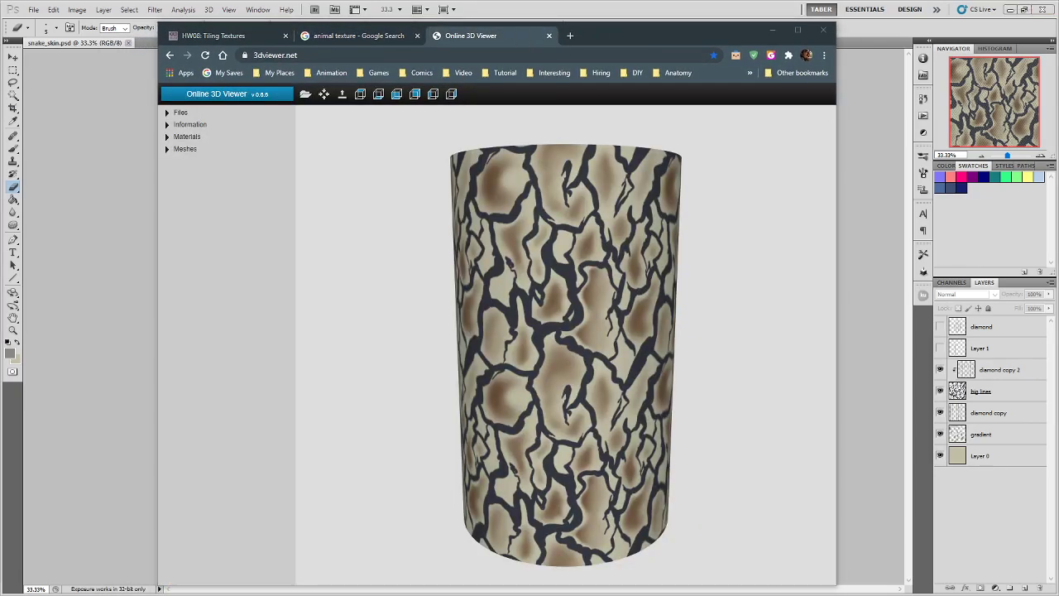
pyautogui.moveTo(600, 338)
pyautogui.mouseDown()
pyautogui.moveTo(607, 314)
pyautogui.moveTo(586, 348)
pyautogui.mouseUp()
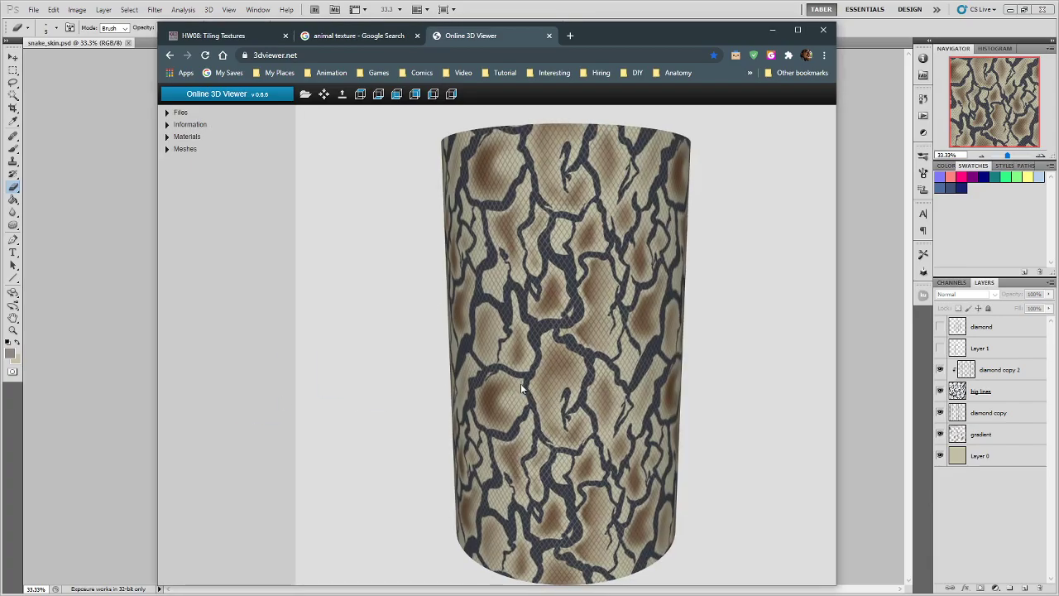
pyautogui.scroll(6, 520, 383)
pyautogui.moveTo(638, 379); pyautogui.dragTo(638, 309)
pyautogui.scroll(-2, 617, 386)
# - Compare the texture with the snake skin reference photo in the animal texture image search, and return to Photoshop
pyautogui.click(396, 38)
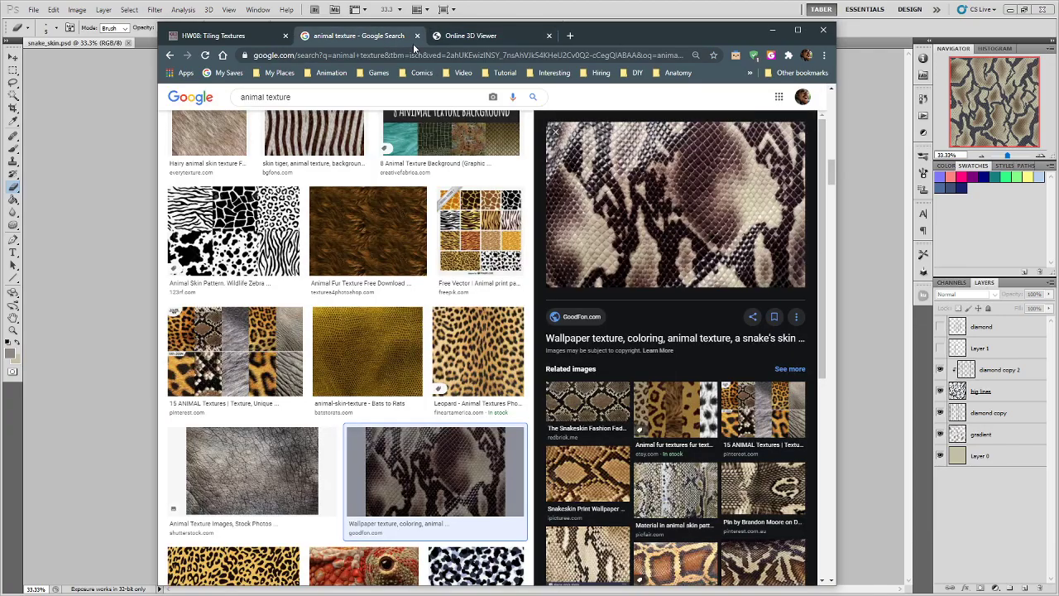
pyautogui.moveTo(640, 30); pyautogui.dragTo(544, 41)
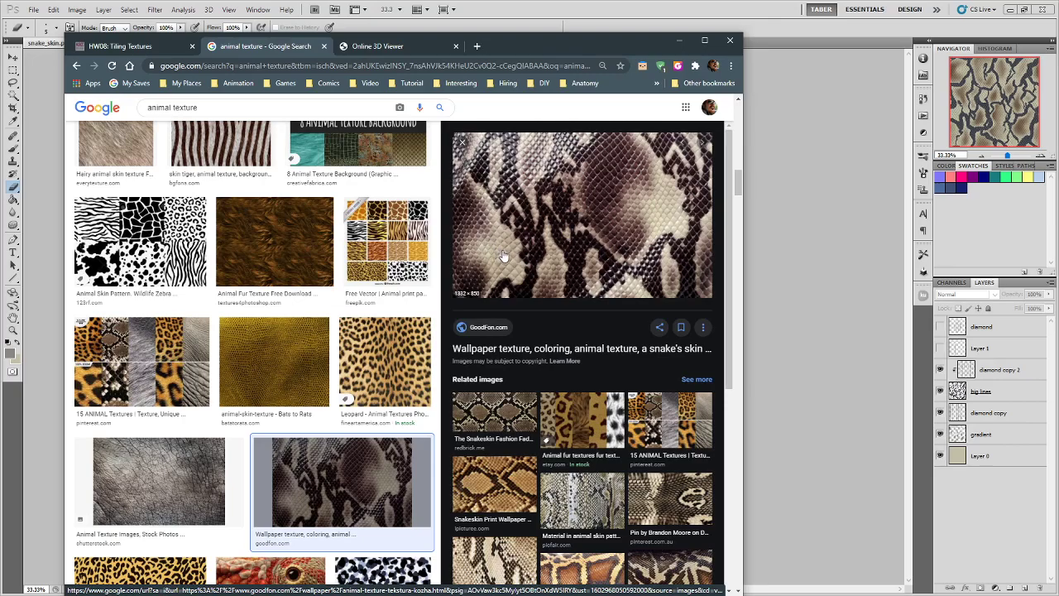
pyautogui.click(678, 39)
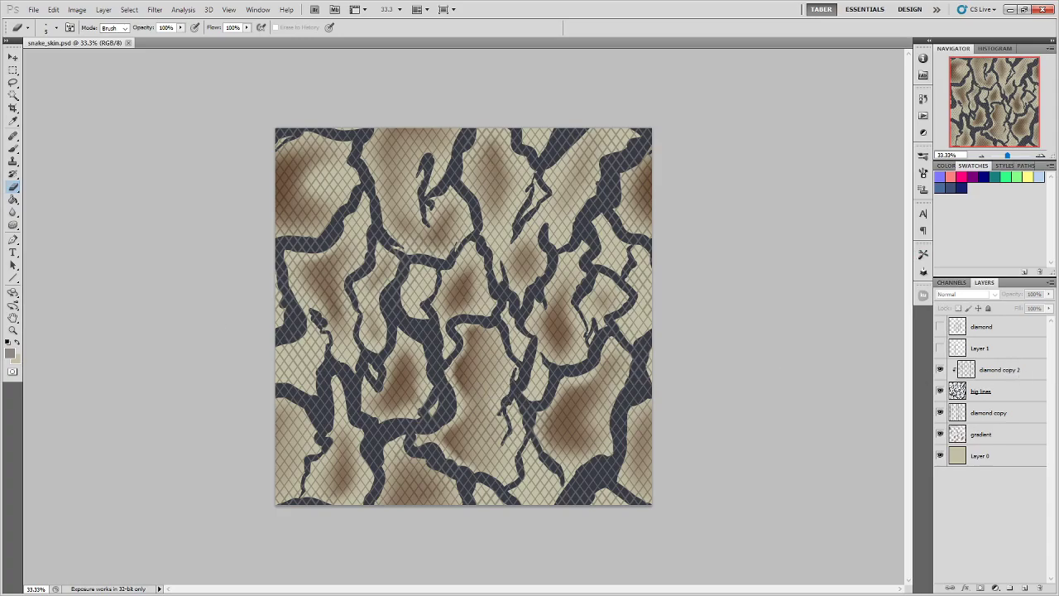
pyautogui.hotkey('alt', 'Tab')
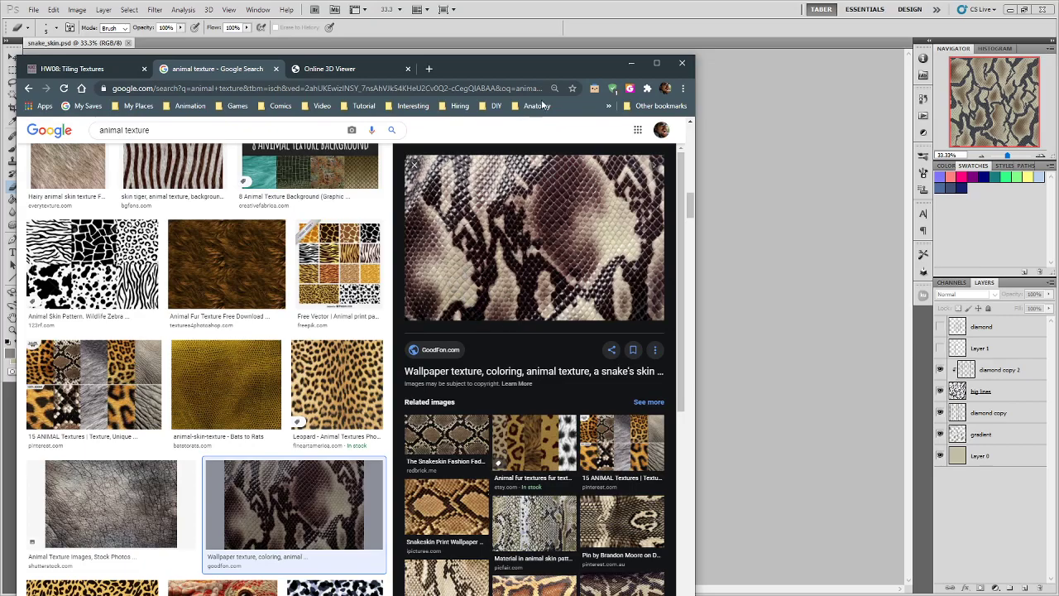
pyautogui.hotkey('alt', 'Tab')
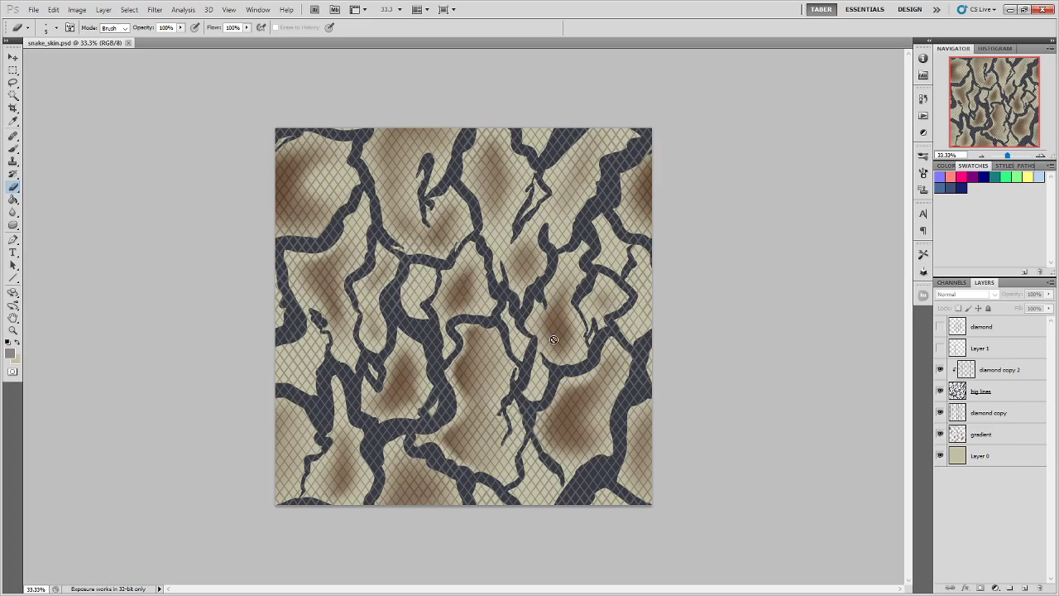
# - Add a new layer directly above Layer 0 and name it triangle_shade
pyautogui.click(1003, 458)
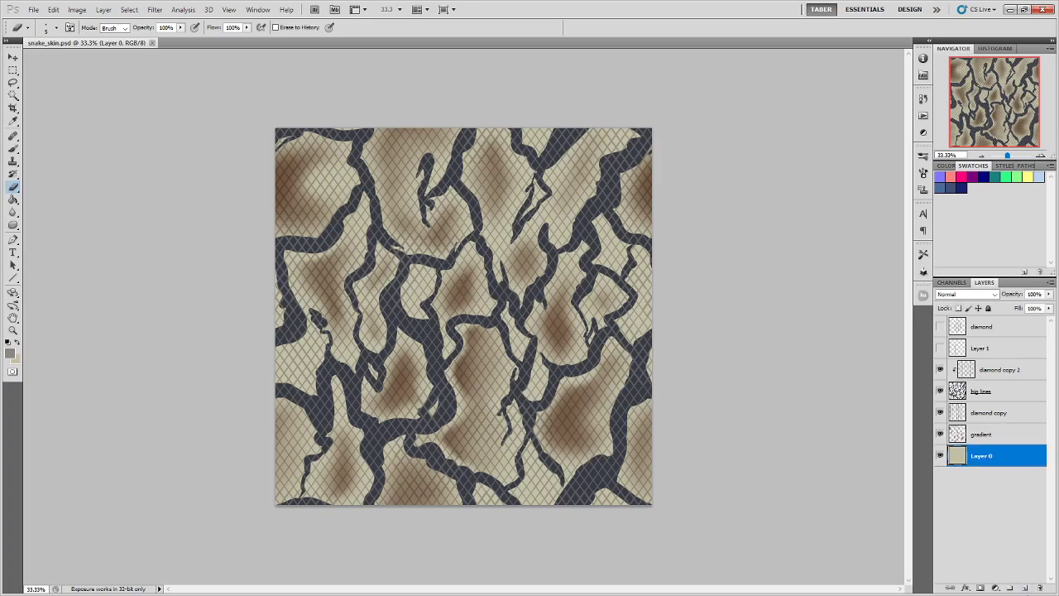
pyautogui.click(1025, 587)
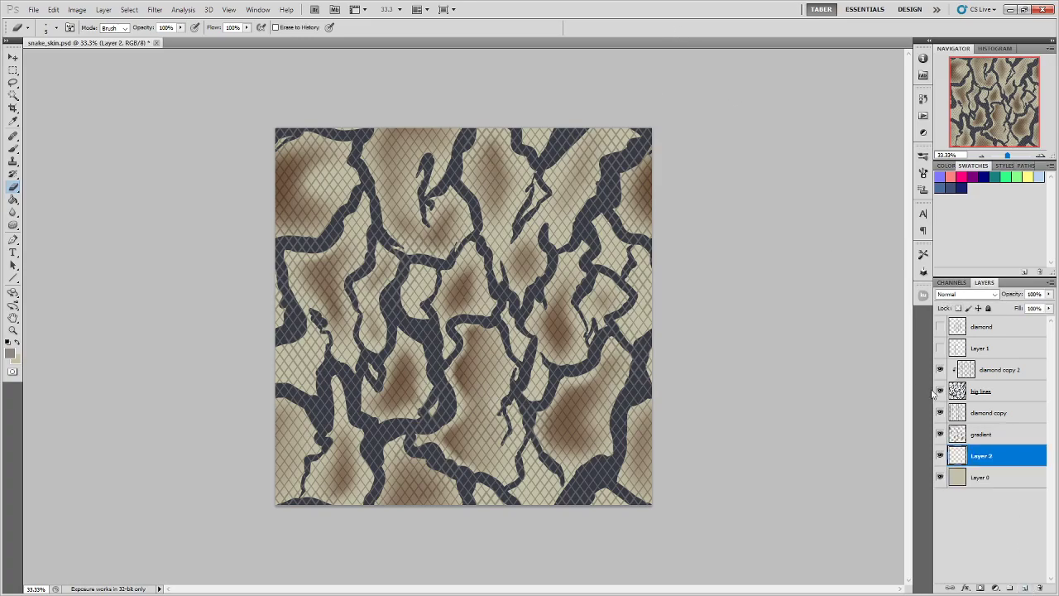
pyautogui.doubleClick(984, 456)
pyautogui.write('triangle_shade')
pyautogui.press('Return')
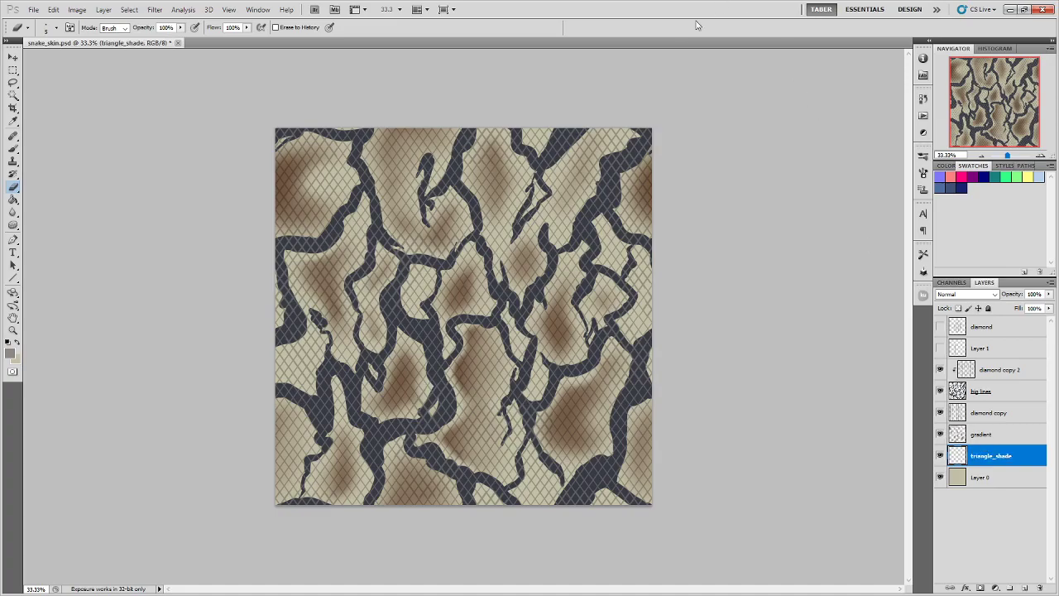
# - Load the Airbrush - Standard brush preset for close-up shading of the diamonds in the central brown patch
pyautogui.scroll(5, 261, 403)
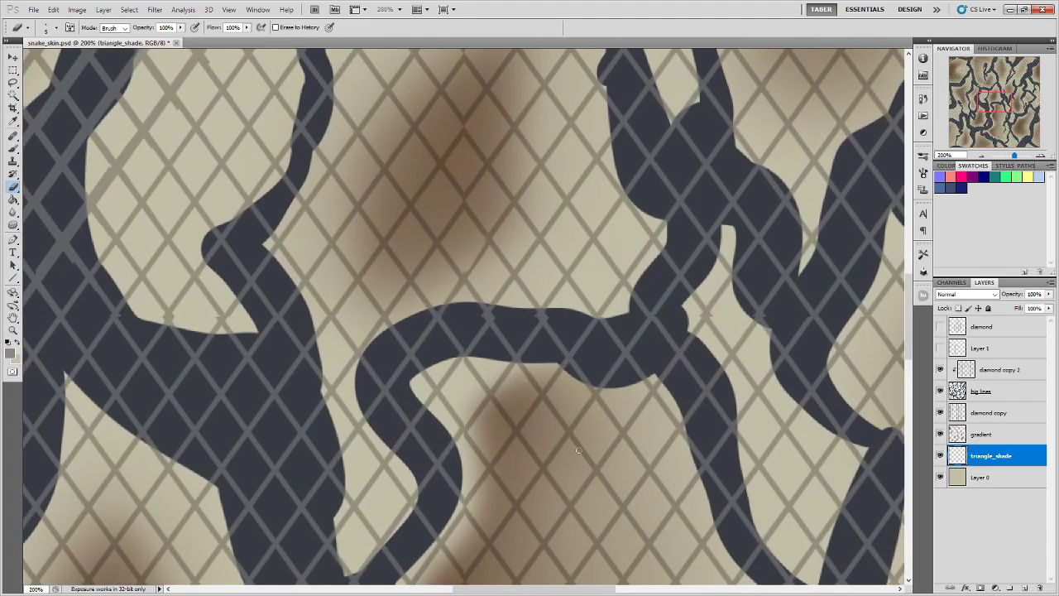
pyautogui.moveTo(578, 450); pyautogui.dragTo(479, 370)
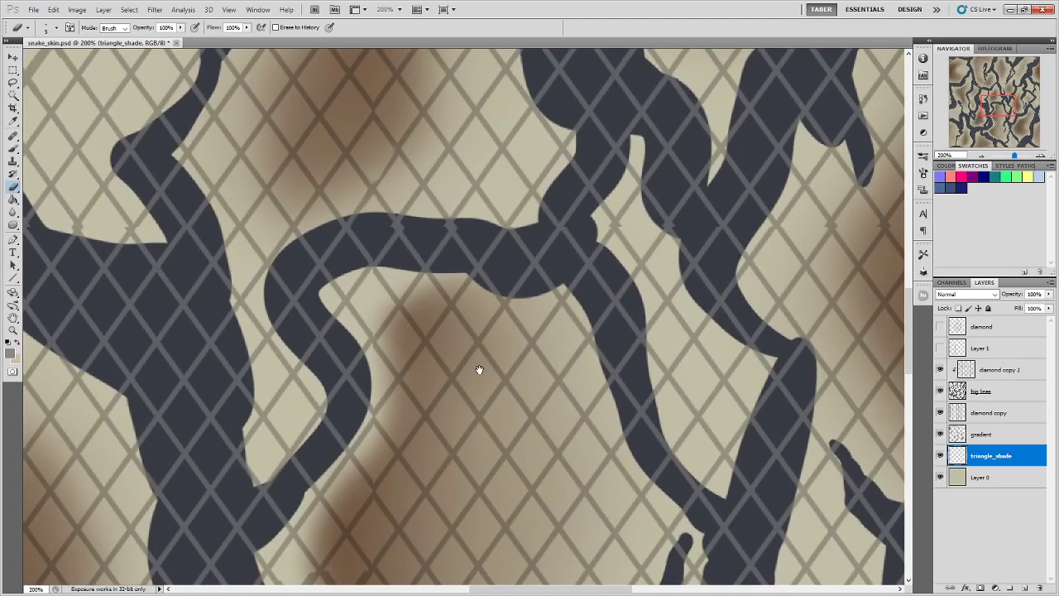
pyautogui.scroll(1, 493, 385)
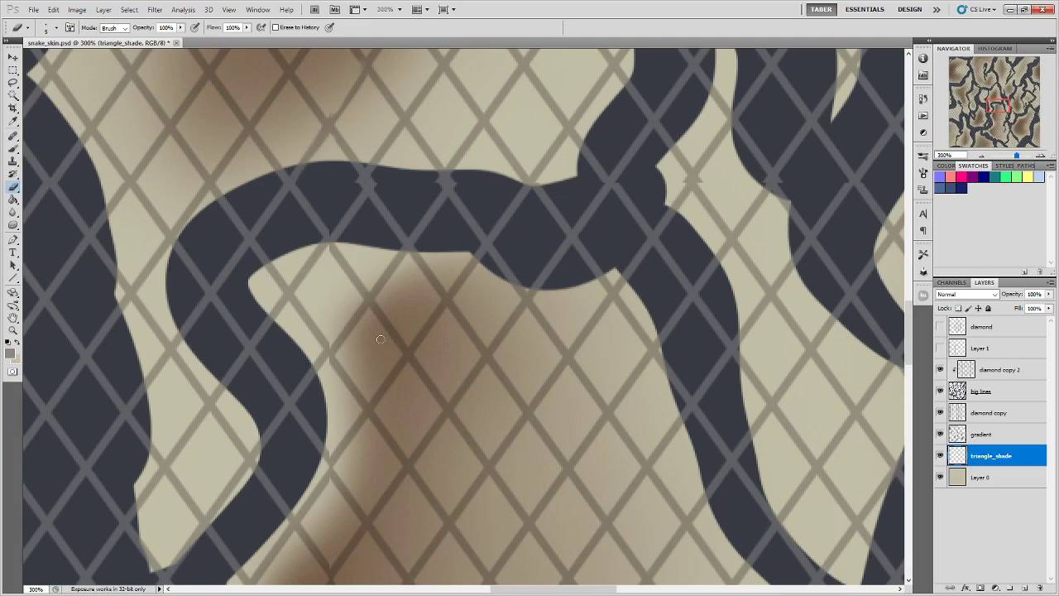
pyautogui.press('b')
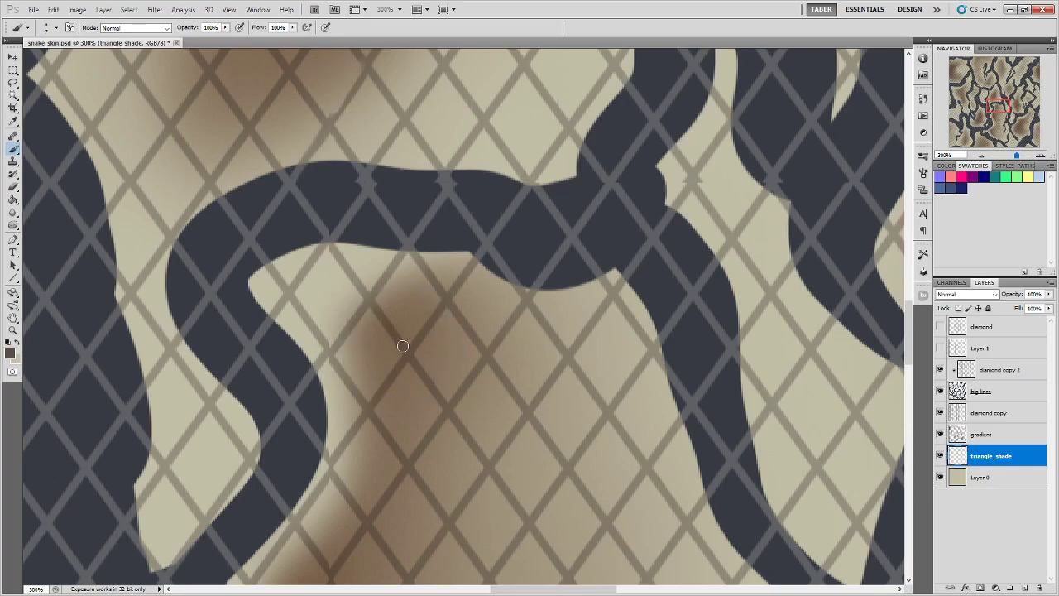
pyautogui.click(27, 27)
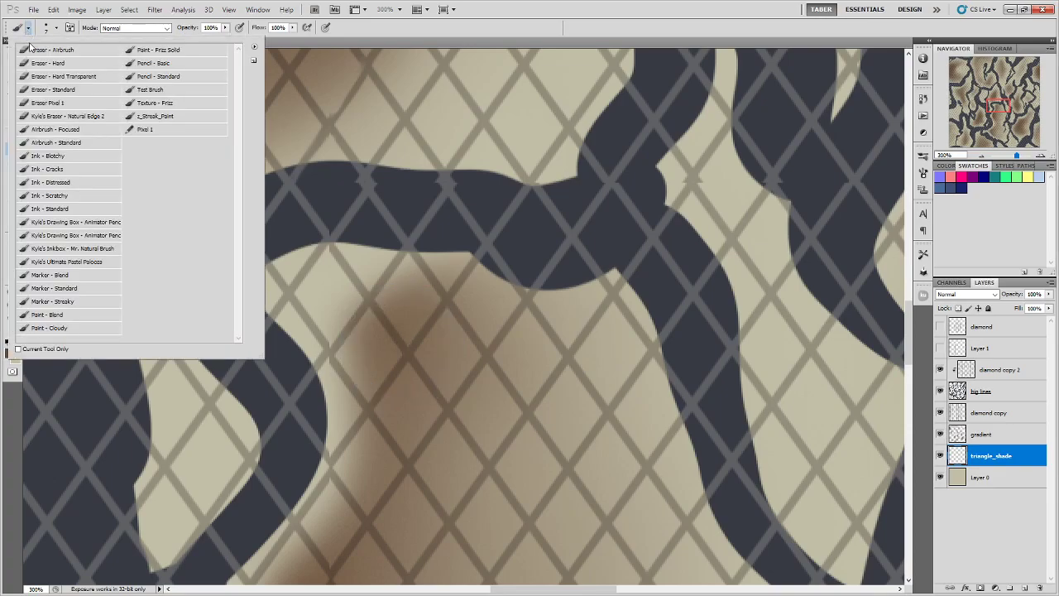
pyautogui.click(85, 144)
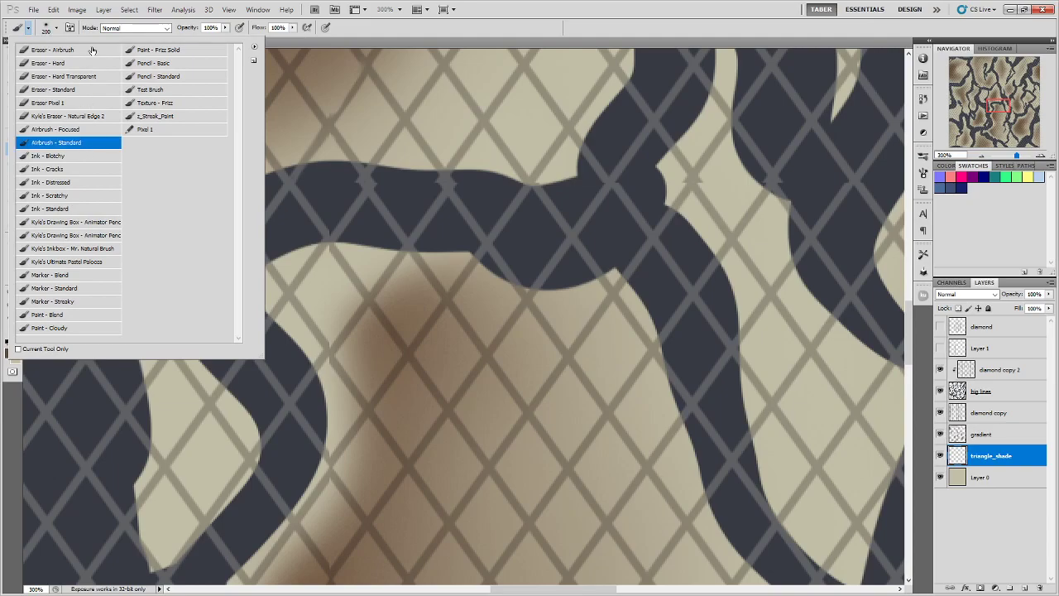
pyautogui.click(92, 52)
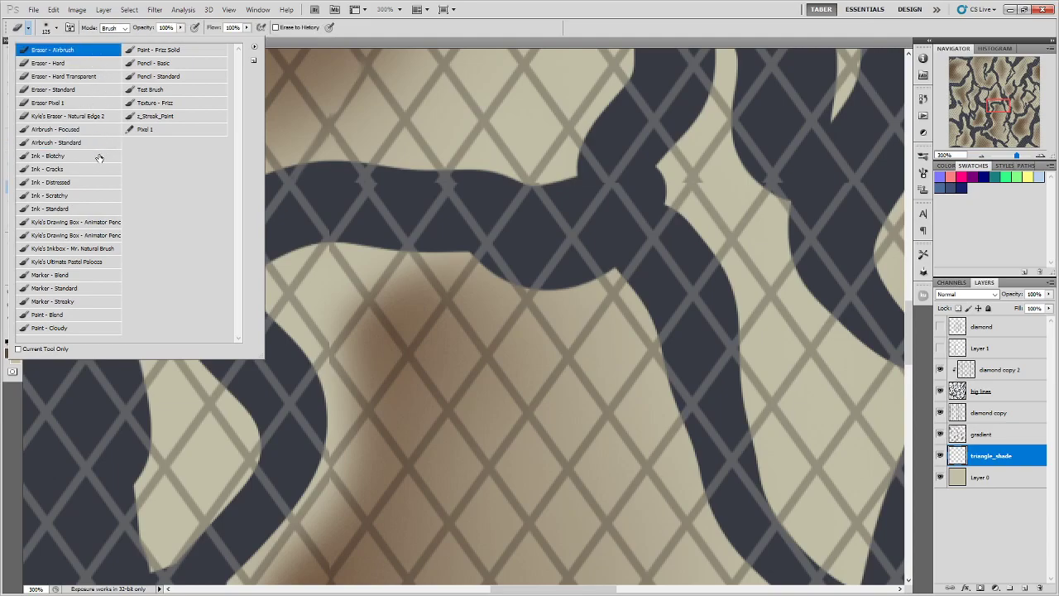
pyautogui.click(98, 142)
pyautogui.click(490, 27)
# - Paint a soft dark brown triangle in the lower corner of one diamond with a 35 px brush and remove the overspill outside it
pyautogui.press('[')
pyautogui.press('[')
pyautogui.press('[')
pyautogui.press('[')
pyautogui.press('[')
pyautogui.press('[')
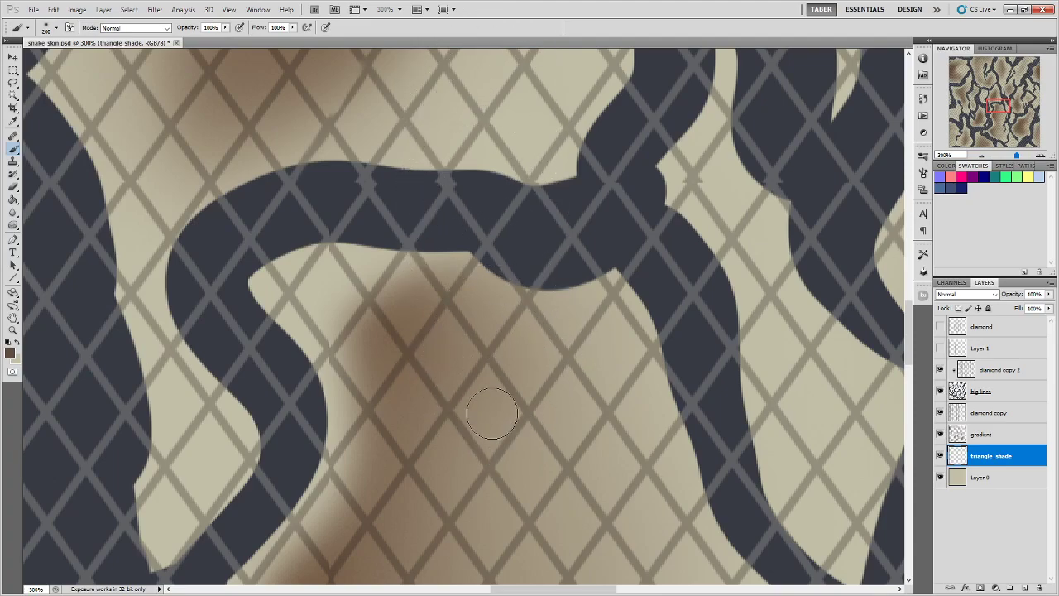
pyautogui.press(']')
pyautogui.press(']')
pyautogui.press(']')
pyautogui.press(']')
pyautogui.press(']')
pyautogui.press(']')
pyautogui.press(']')
pyautogui.press(']')
pyautogui.press('[')
pyautogui.press('[')
pyautogui.press('[')
pyautogui.press('[')
pyautogui.press('[')
pyautogui.press('[')
pyautogui.press('[')
pyautogui.press('[')
pyautogui.press('[')
pyautogui.press('[')
pyautogui.moveTo(488, 439)
pyautogui.mouseDown()
pyautogui.moveTo(492, 444)
pyautogui.moveTo(513, 423)
pyautogui.moveTo(489, 463)
pyautogui.moveTo(481, 461)
pyautogui.moveTo(517, 439)
pyautogui.moveTo(497, 424)
pyautogui.moveTo(513, 379)
pyautogui.moveTo(495, 382)
pyautogui.moveTo(487, 393)
pyautogui.moveTo(550, 381)
pyautogui.moveTo(462, 396)
pyautogui.moveTo(505, 391)
pyautogui.moveTo(531, 395)
pyautogui.moveTo(517, 407)
pyautogui.moveTo(562, 410)
pyautogui.moveTo(474, 418)
pyautogui.mouseUp()
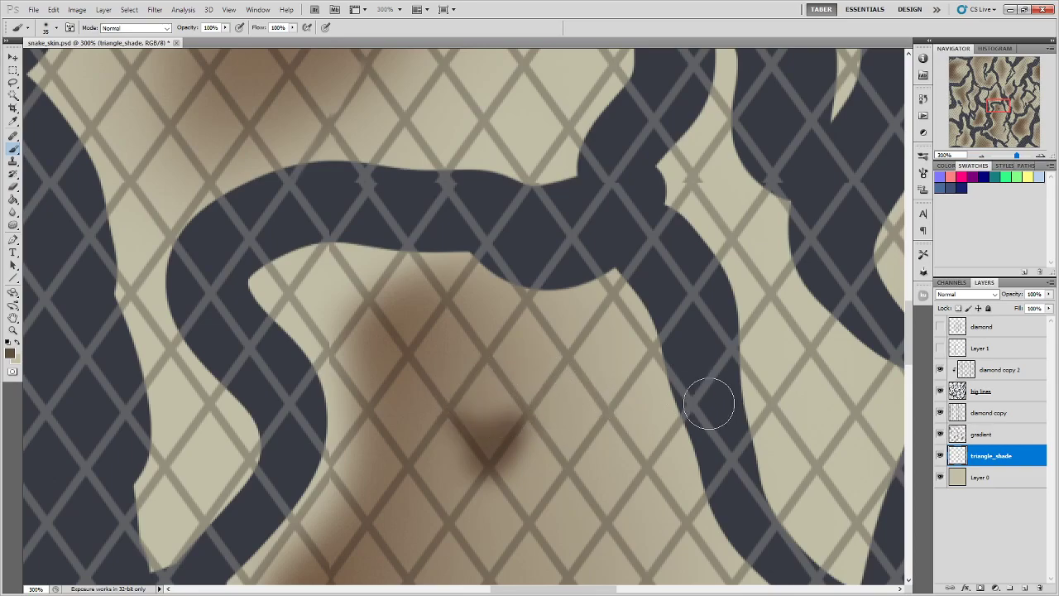
pyautogui.moveTo(518, 473)
pyautogui.mouseDown()
pyautogui.moveTo(536, 438)
pyautogui.moveTo(492, 490)
pyautogui.moveTo(544, 409)
pyautogui.moveTo(482, 493)
pyautogui.moveTo(515, 444)
pyautogui.moveTo(468, 496)
pyautogui.moveTo(470, 471)
pyautogui.moveTo(438, 422)
pyautogui.moveTo(500, 498)
pyautogui.mouseUp()
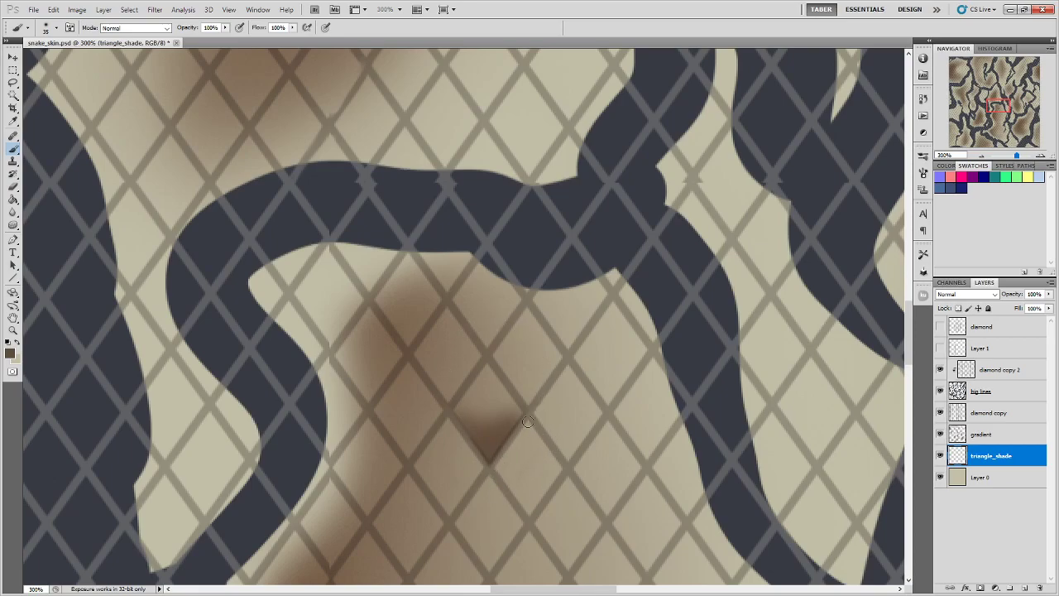
pyautogui.press(']')
pyautogui.press(']')
# - Select the area around the shaded triangle with the Rectangular Marquee and place a copy in the adjacent diamond down to the right
pyautogui.hotkey('ctrl', '-')
pyautogui.click(13, 71)
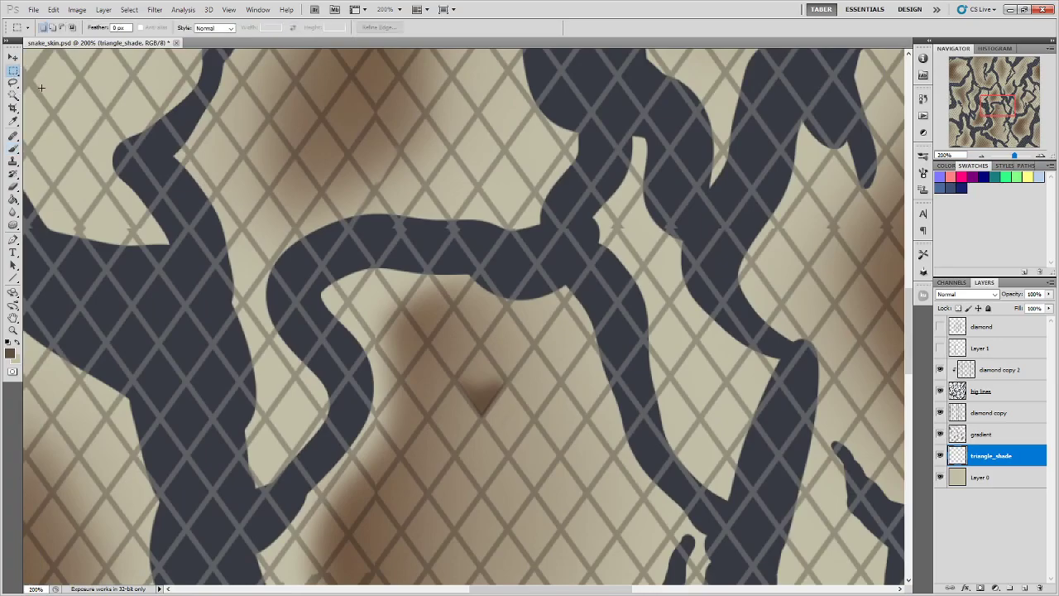
pyautogui.moveTo(435, 313); pyautogui.dragTo(539, 457)
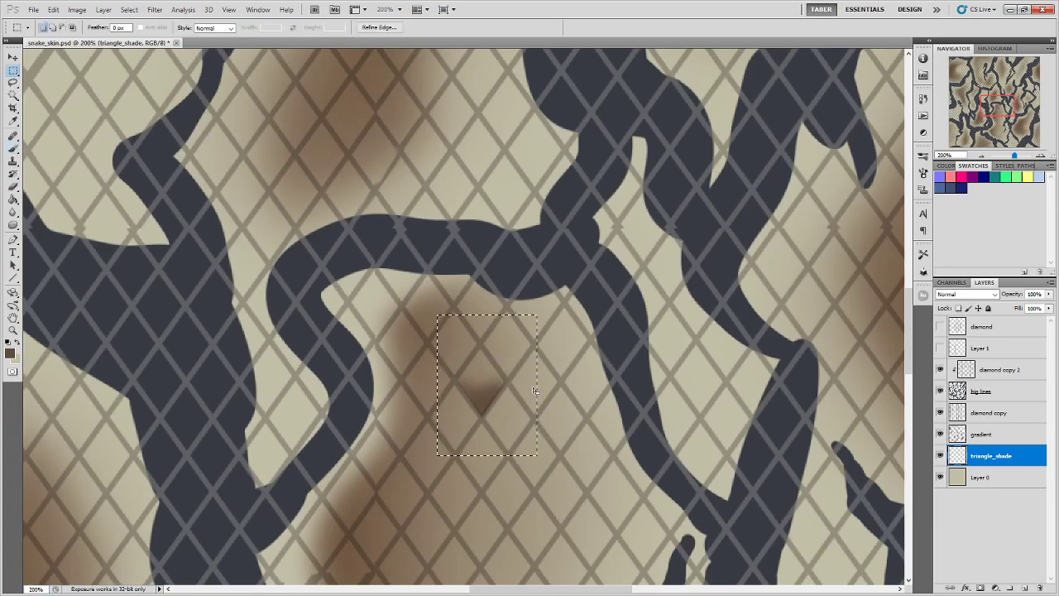
pyautogui.hotkey('ctrl', '-')
pyautogui.hotkey('ctrl', '-')
pyautogui.hotkey('ctrl', '-')
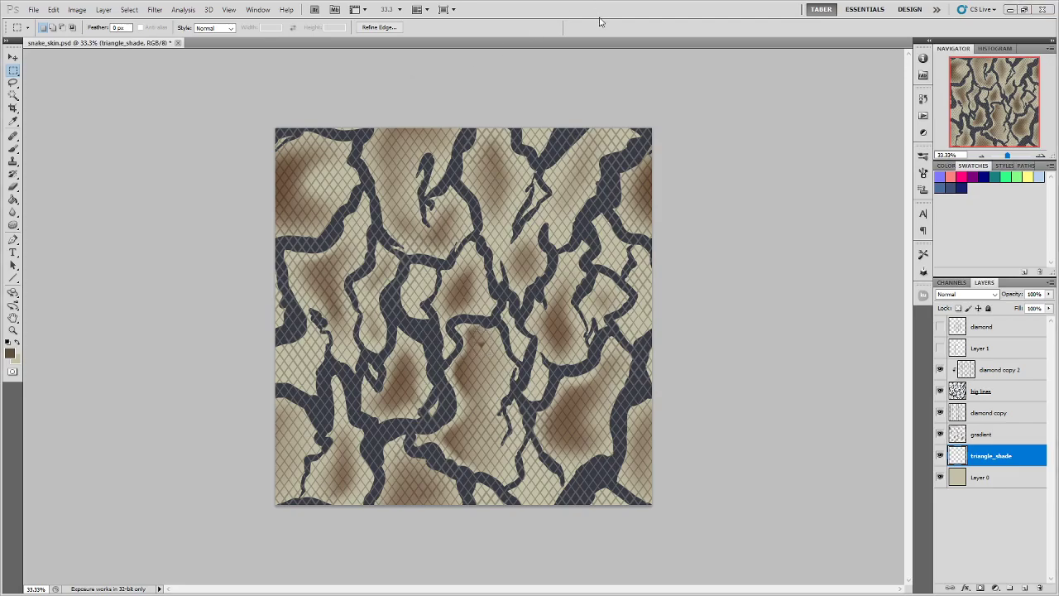
pyautogui.hotkey('ctrl', '+')
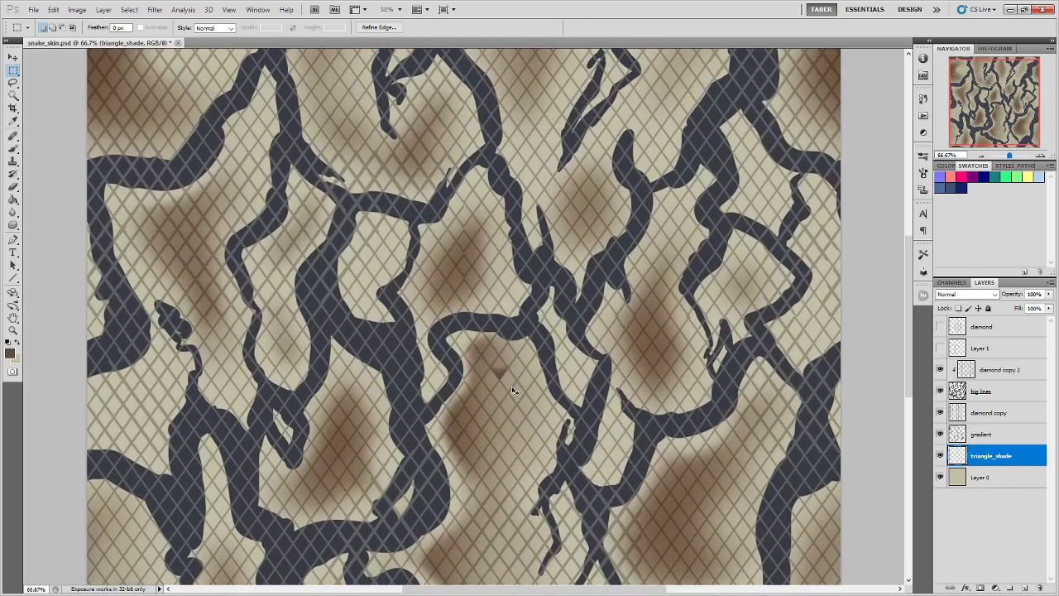
pyautogui.hotkey('ctrl', '+')
pyautogui.hotkey('ctrl', '+')
pyautogui.moveTo(541, 371); pyautogui.dragTo(487, 236)
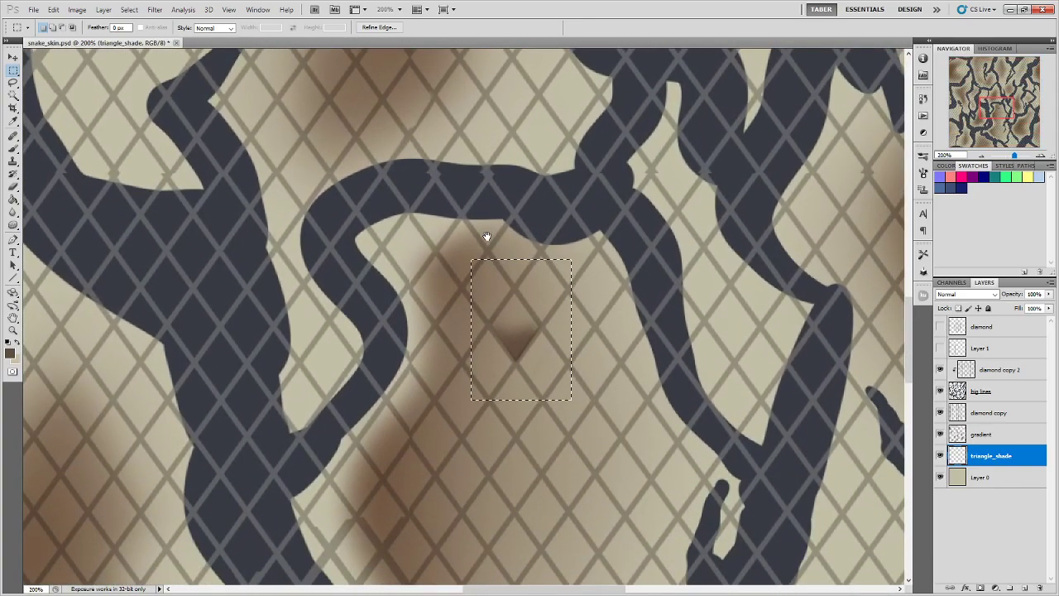
pyautogui.moveTo(518, 337); pyautogui.dragTo(544, 369)
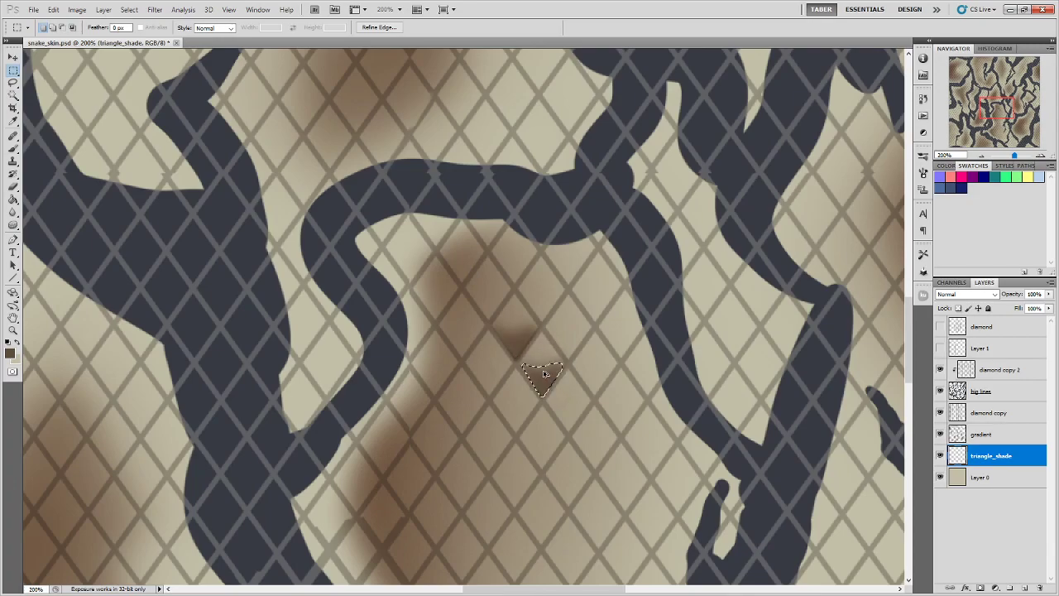
# - Copy the pair of shaded triangles one diamond down to the left to form a diamond-shaped group of four, and deselect
pyautogui.moveTo(462, 265); pyautogui.dragTo(522, 400)
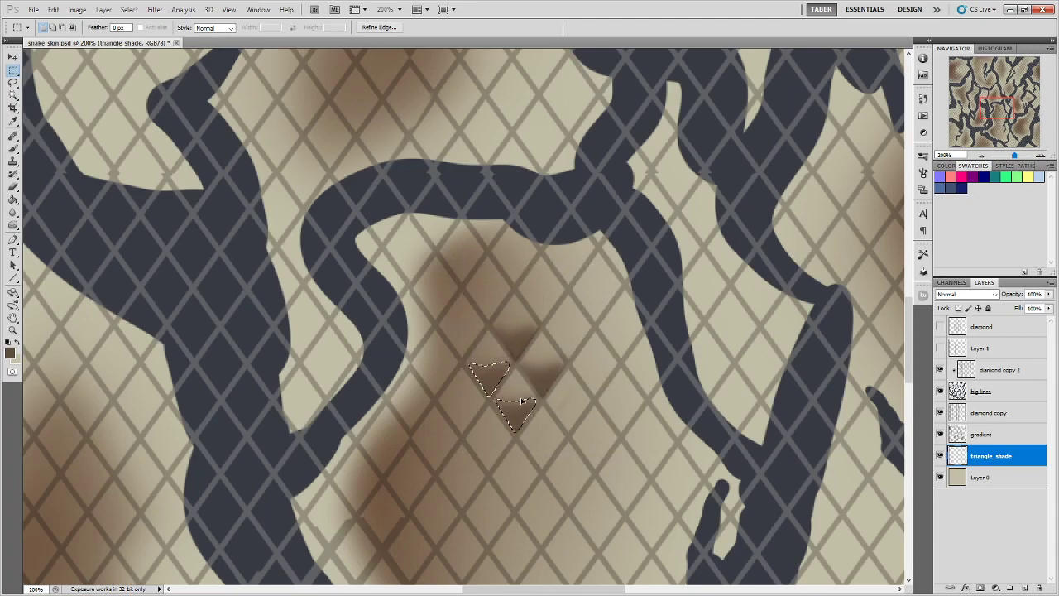
pyautogui.hotkey('alt', 'BackSpace')
pyautogui.hotkey('ctrl', 'd')
# - Duplicate the group of four triangles three times, down-right, down-left and below, to form a diamond-shaped block of sixteen, and deselect
pyautogui.moveTo(627, 491); pyautogui.dragTo(627, 490)
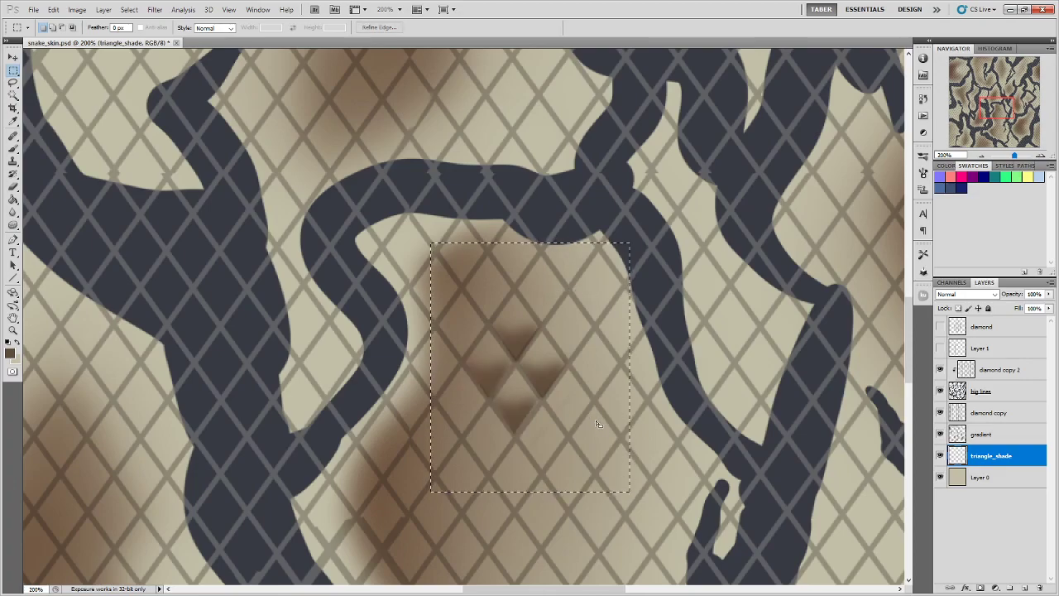
pyautogui.hotkey('ctrl', 'z')
pyautogui.moveTo(586, 428); pyautogui.dragTo(599, 436)
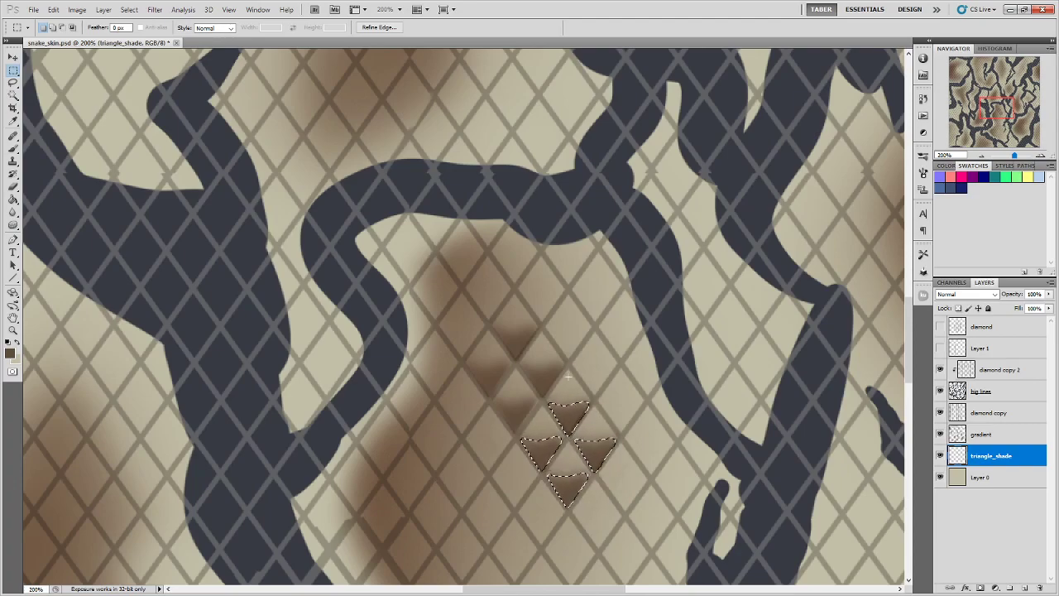
pyautogui.moveTo(597, 451); pyautogui.dragTo(494, 452)
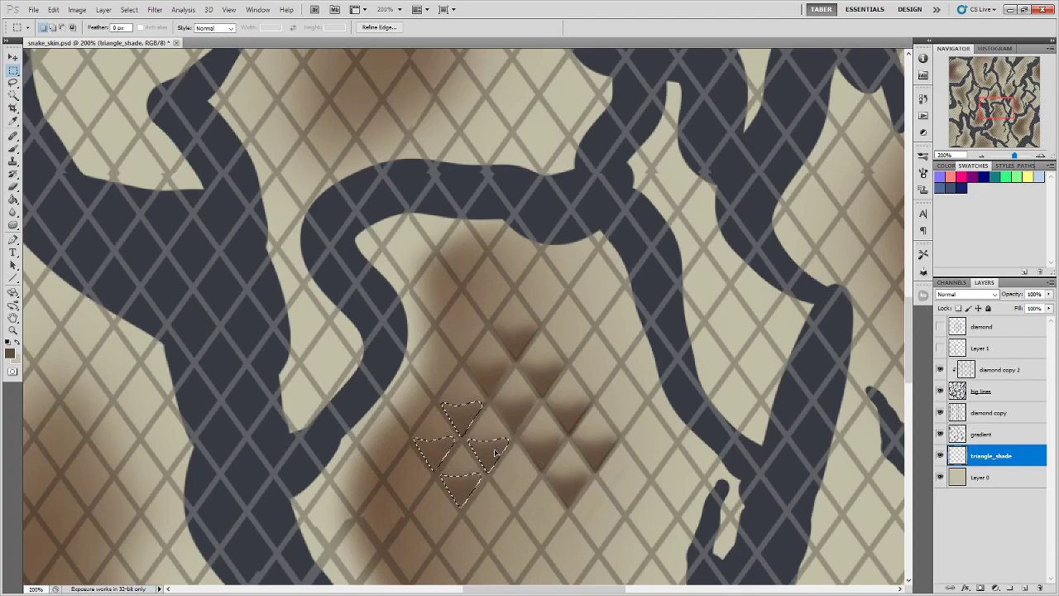
pyautogui.moveTo(590, 441); pyautogui.dragTo(573, 230)
pyautogui.moveTo(468, 253); pyautogui.dragTo(522, 327)
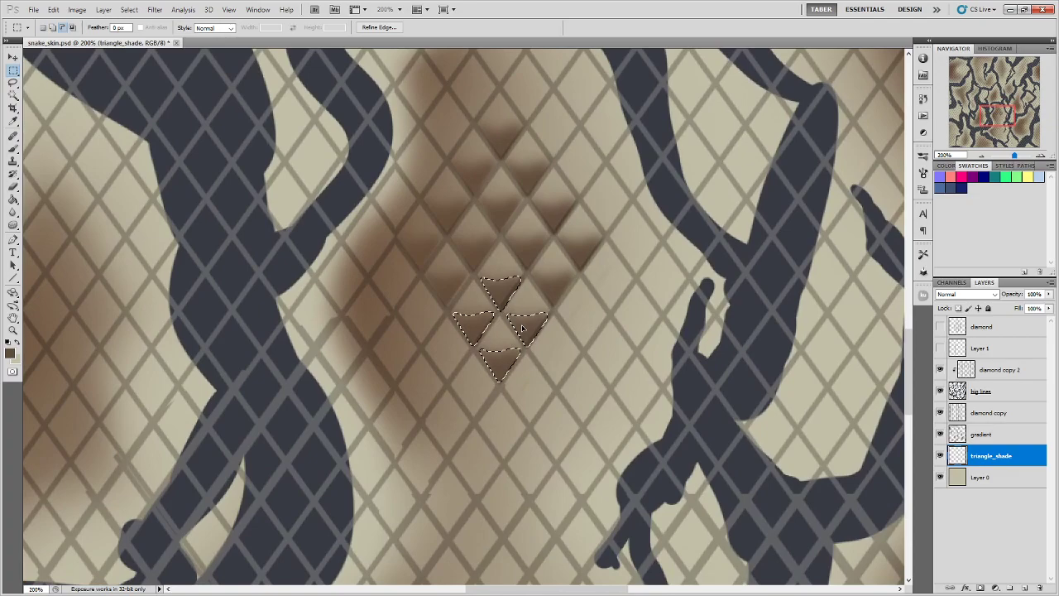
pyautogui.hotkey('ctrl', 'd')
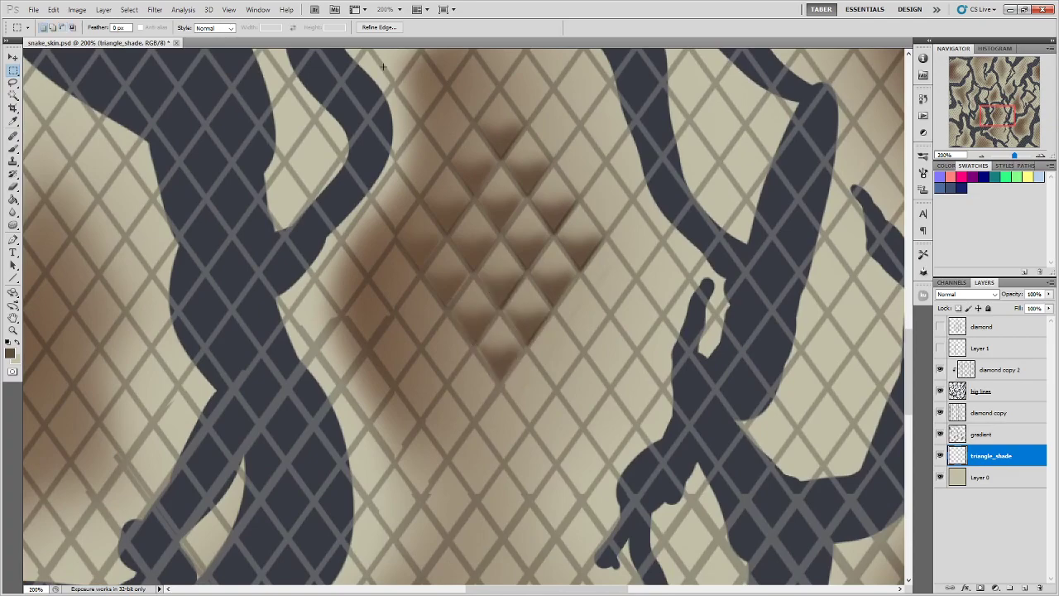
# - Select the block of sixteen triangles and duplicate it several times over the adjoining diamonds up and to the right
pyautogui.scroll(-3, 386, 93)
pyautogui.scroll(2, 446, 259)
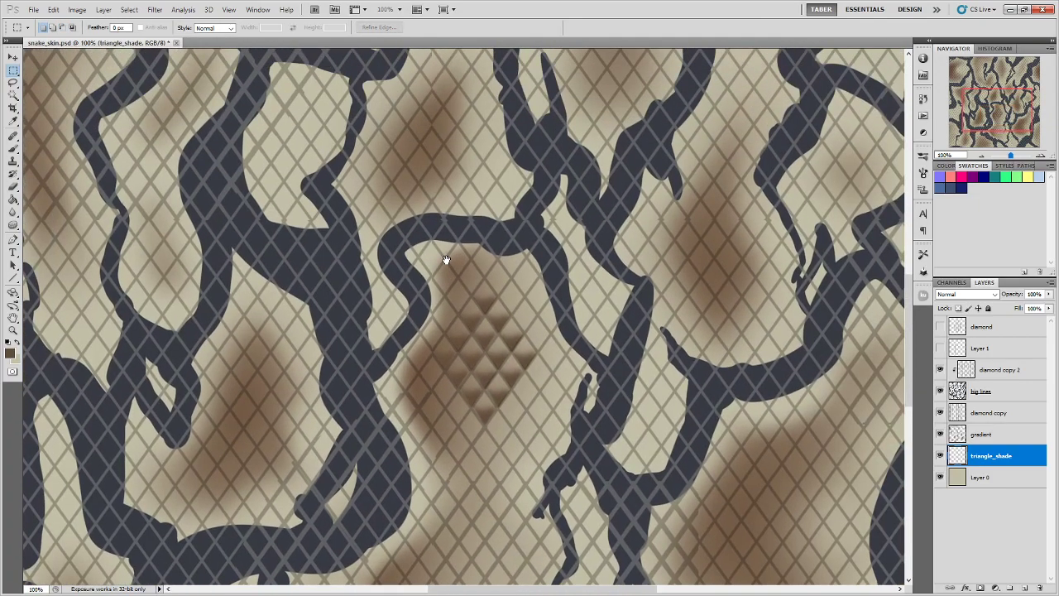
pyautogui.click(499, 382)
pyautogui.hotkey('ctrl', 'shift', 'd')
pyautogui.moveTo(508, 363); pyautogui.dragTo(601, 372)
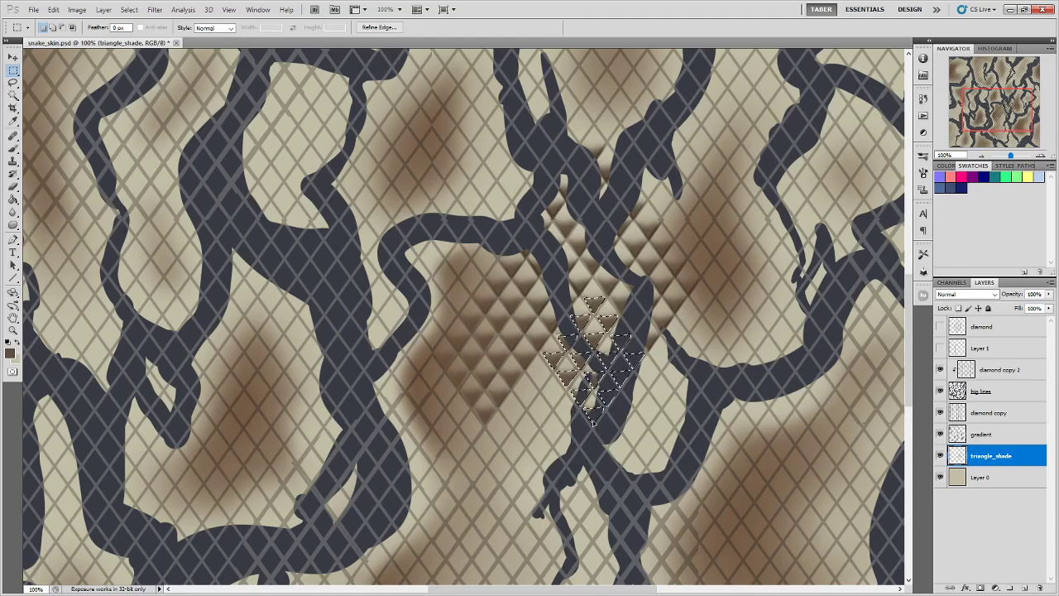
# - Try to distort the last copied block by its lower-left corner so the triangles fit the diamond grid
pyautogui.scroll(2, 591, 419)
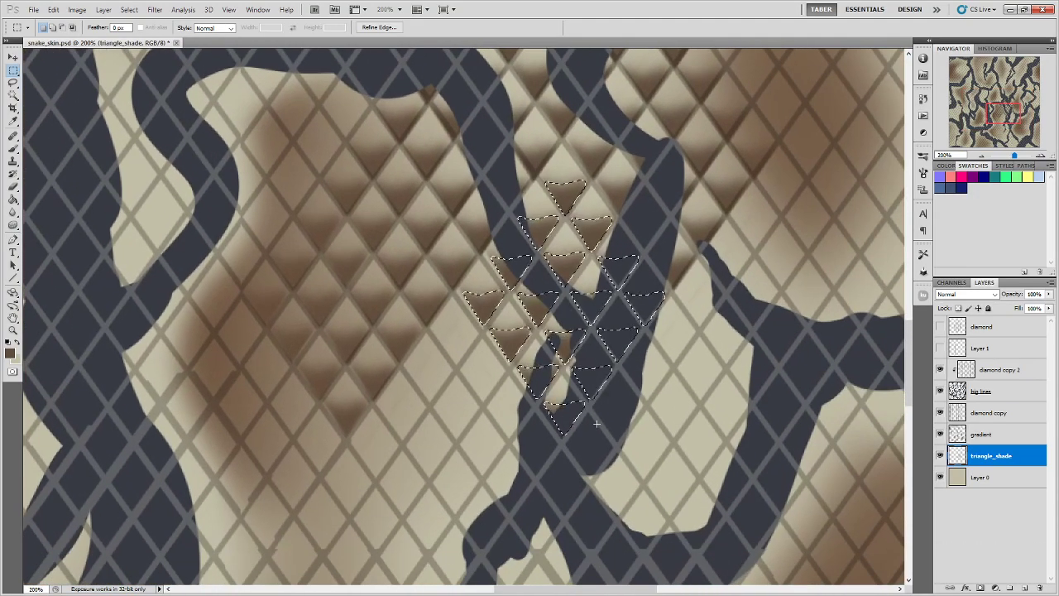
pyautogui.hotkey('ctrl', 't')
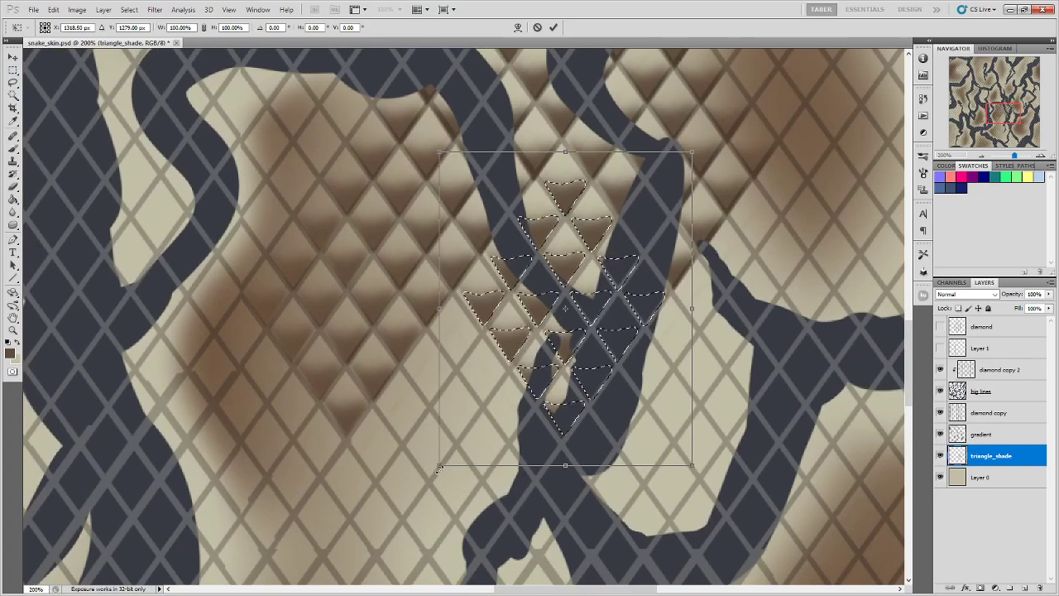
pyautogui.moveTo(439, 468)
pyautogui.mouseDown()
pyautogui.moveTo(296, 529)
pyautogui.moveTo(356, 517)
pyautogui.moveTo(418, 473)
pyautogui.mouseUp()
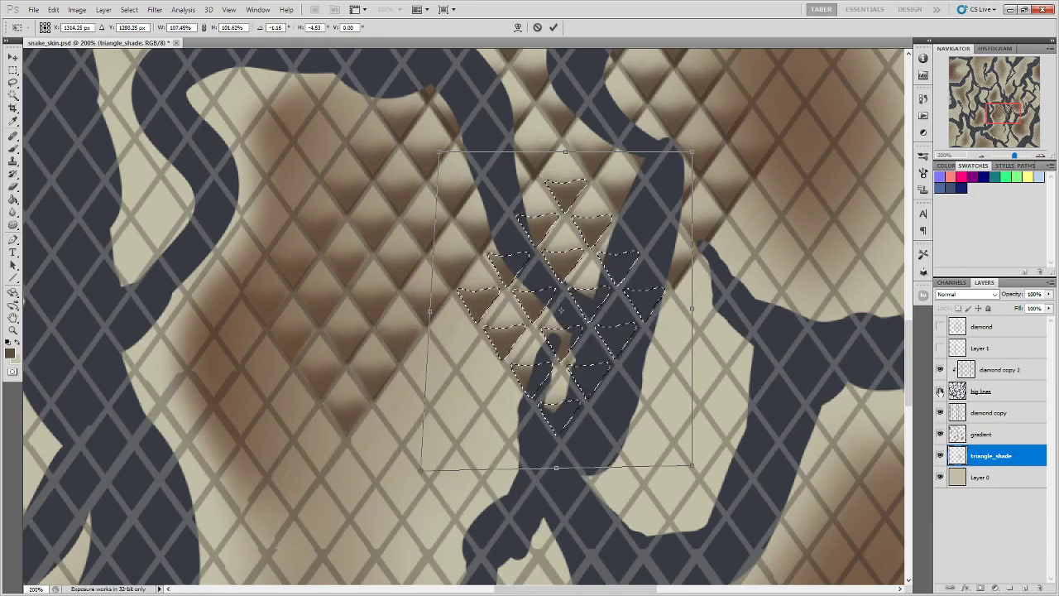
pyautogui.press('Return')
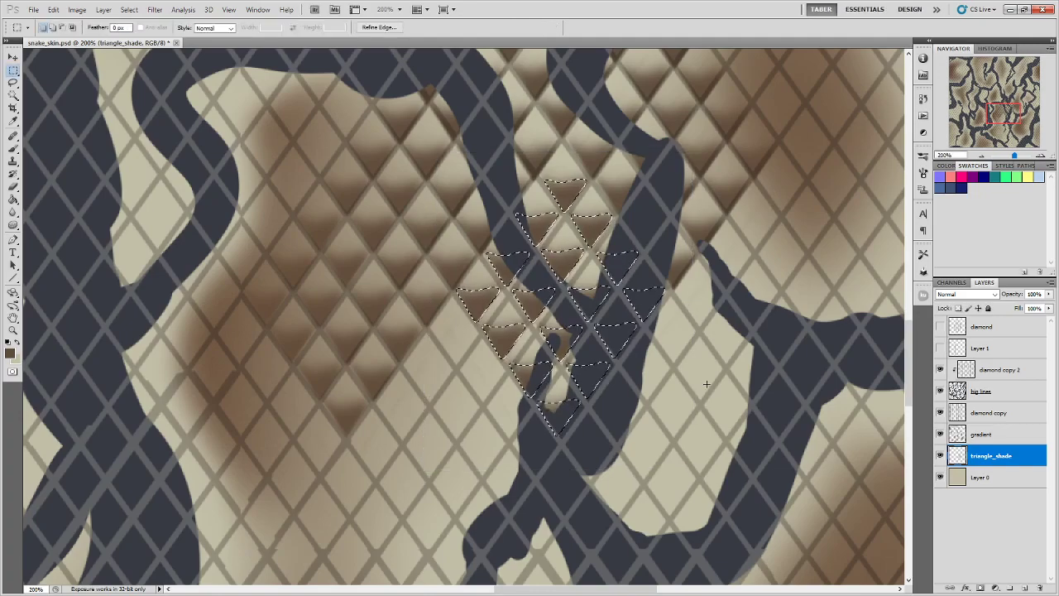
# - Hide the big lines and gradient layers, keeping the diamond copy grid visible over the triangle shading
pyautogui.click(939, 391)
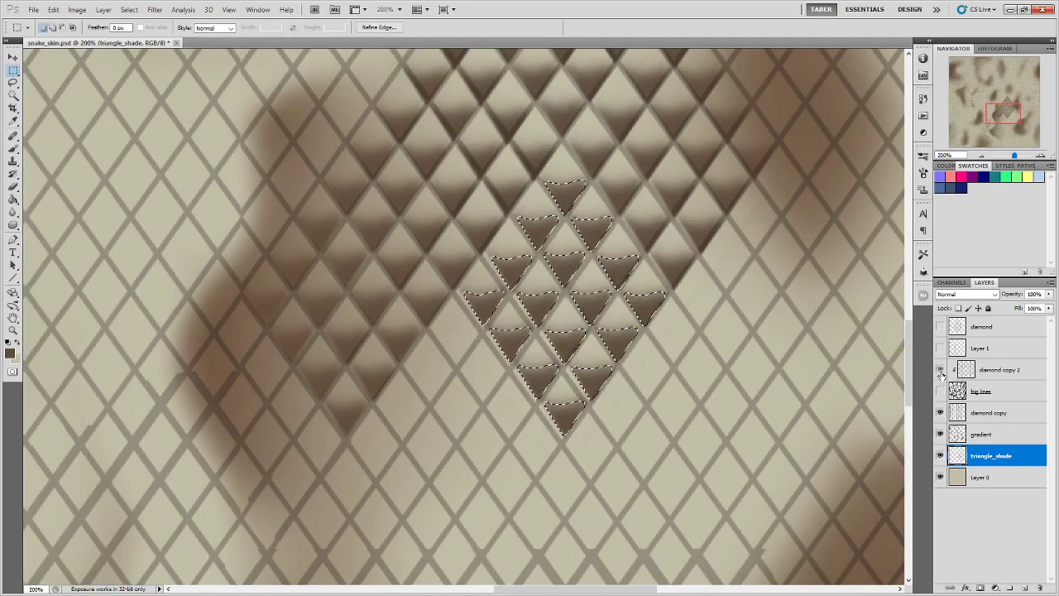
pyautogui.click(939, 412)
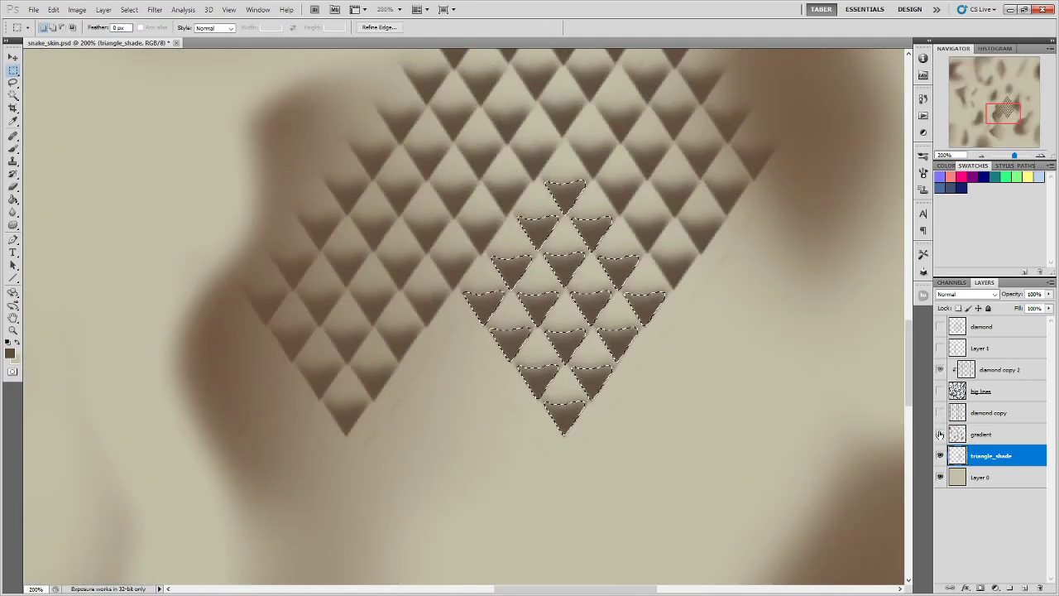
pyautogui.click(939, 433)
pyautogui.click(939, 411)
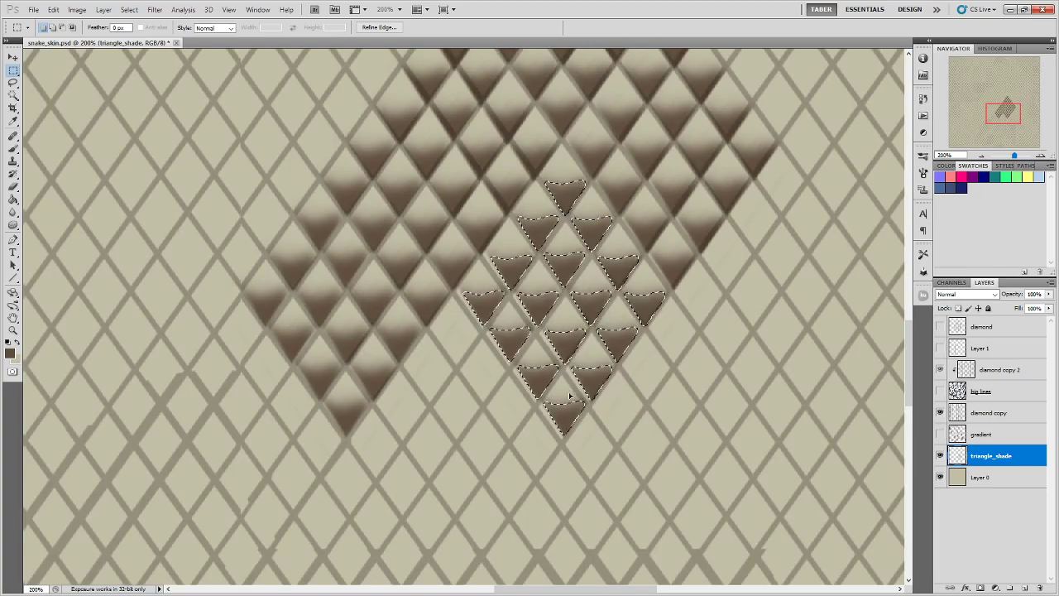
# - Distort the selected triangle block, pulling its lower-left corner outward and its upper-left corner slightly left, to fit the diamond grid
pyautogui.hotkey('ctrl', 't')
pyautogui.moveTo(436, 467); pyautogui.dragTo(425, 477)
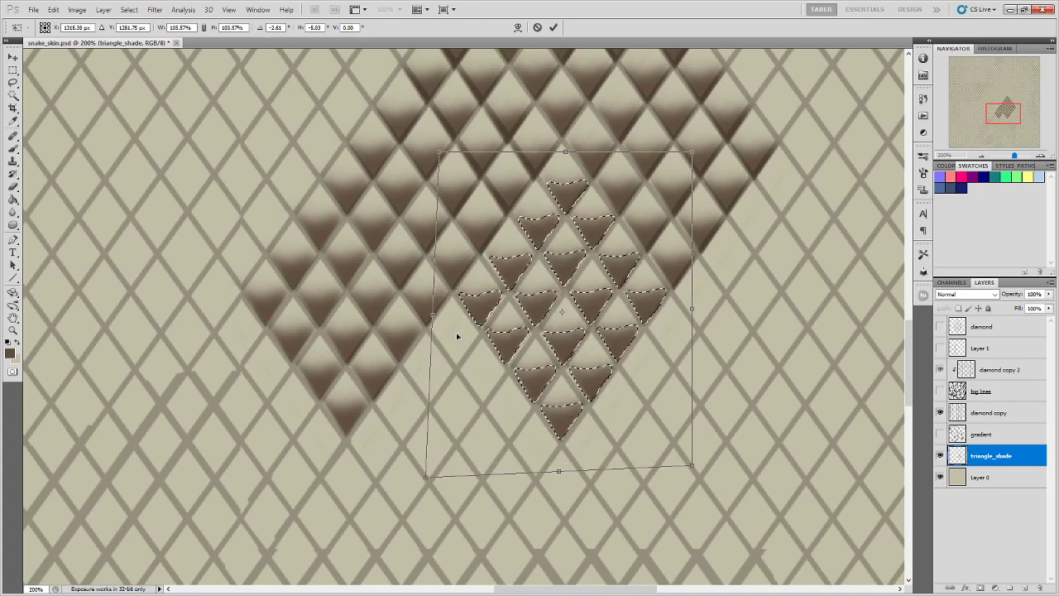
pyautogui.moveTo(438, 152); pyautogui.dragTo(435, 150)
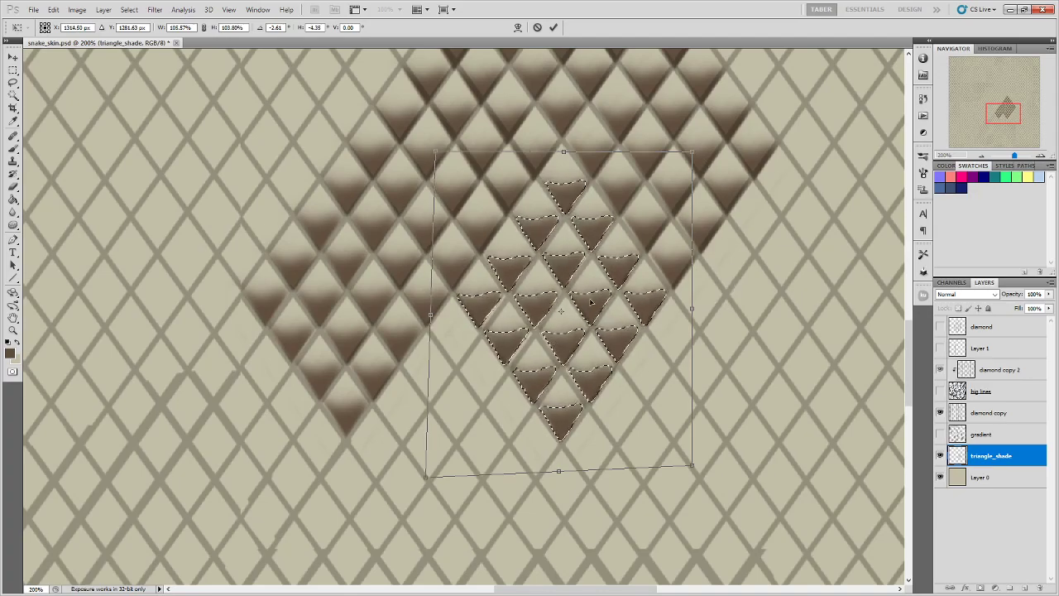
pyautogui.press('Return')
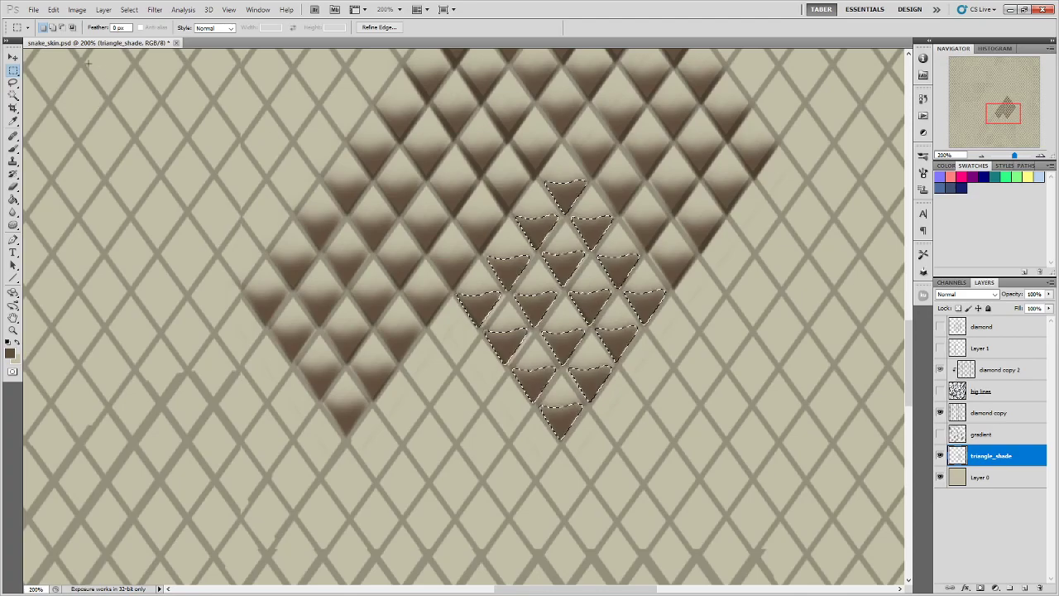
# - Copy the adjusted block into the gap down to the left, distort its left corners slightly inward to match the grid, and deselect
pyautogui.moveTo(597, 385); pyautogui.dragTo(489, 535)
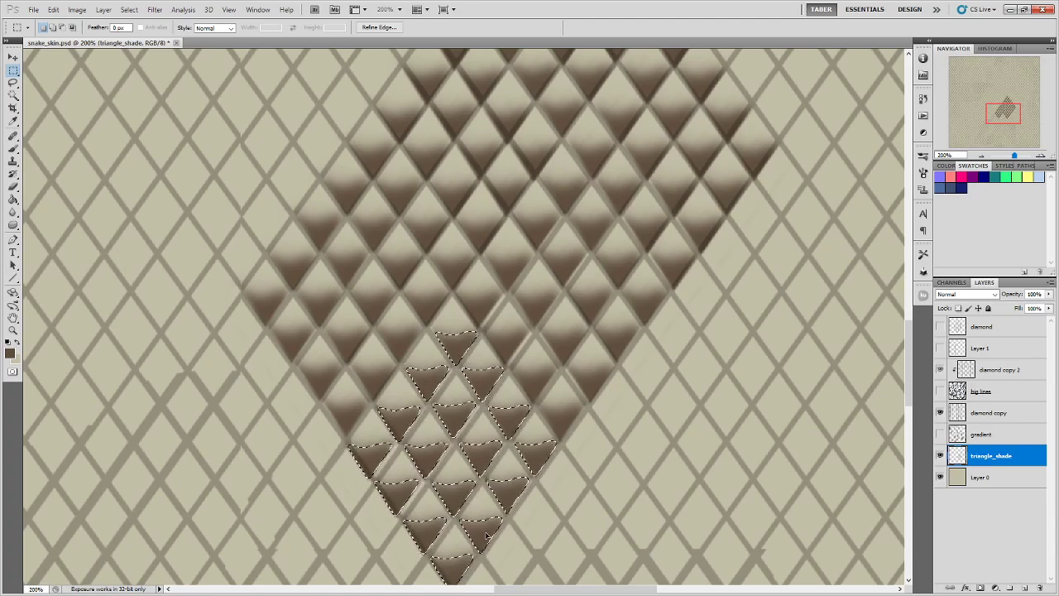
pyautogui.scroll(-3, 501, 453)
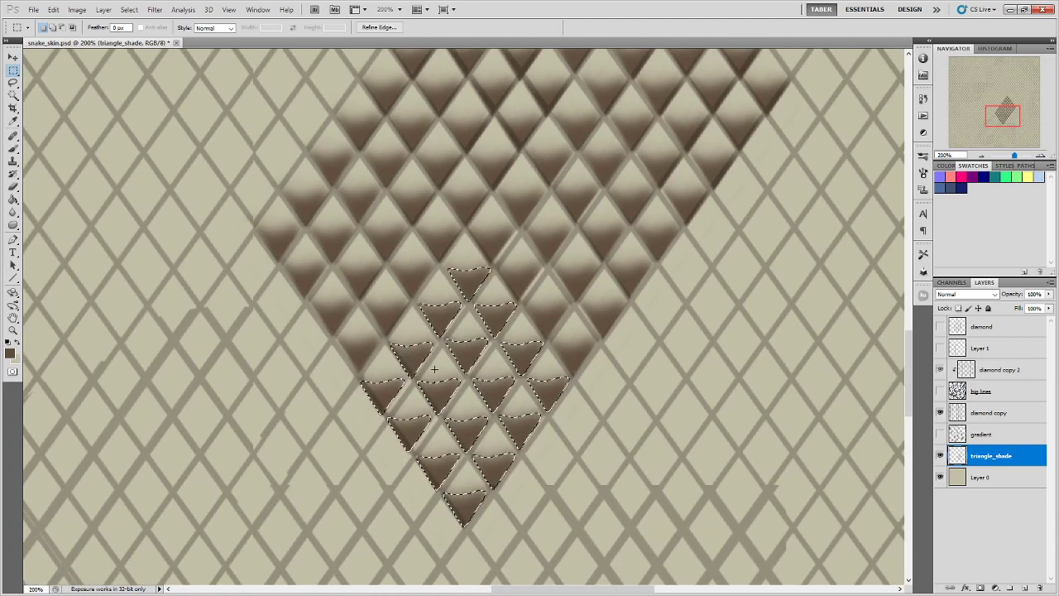
pyautogui.hotkey('ctrl', 't')
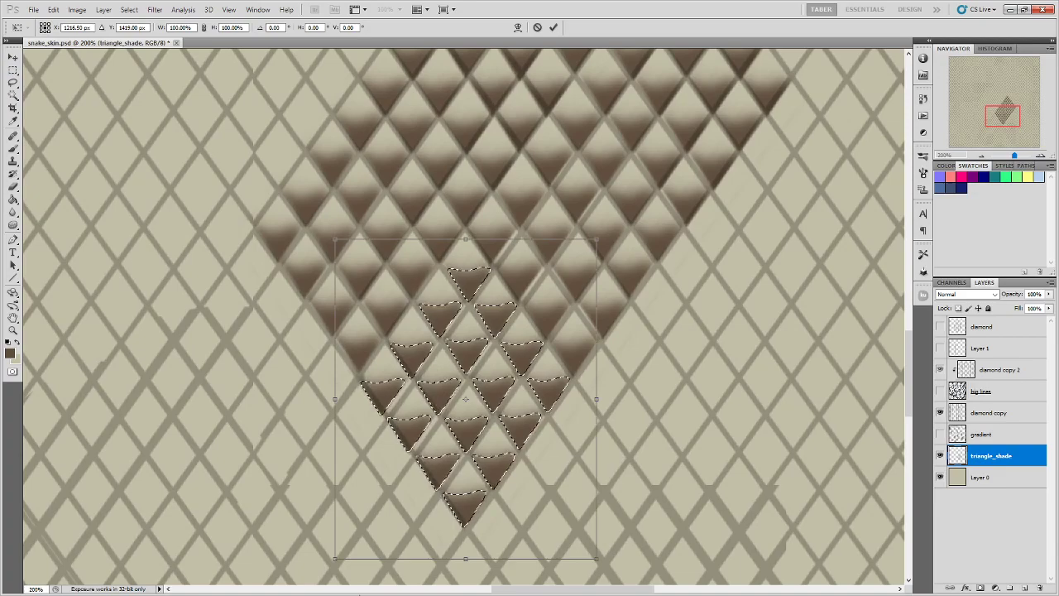
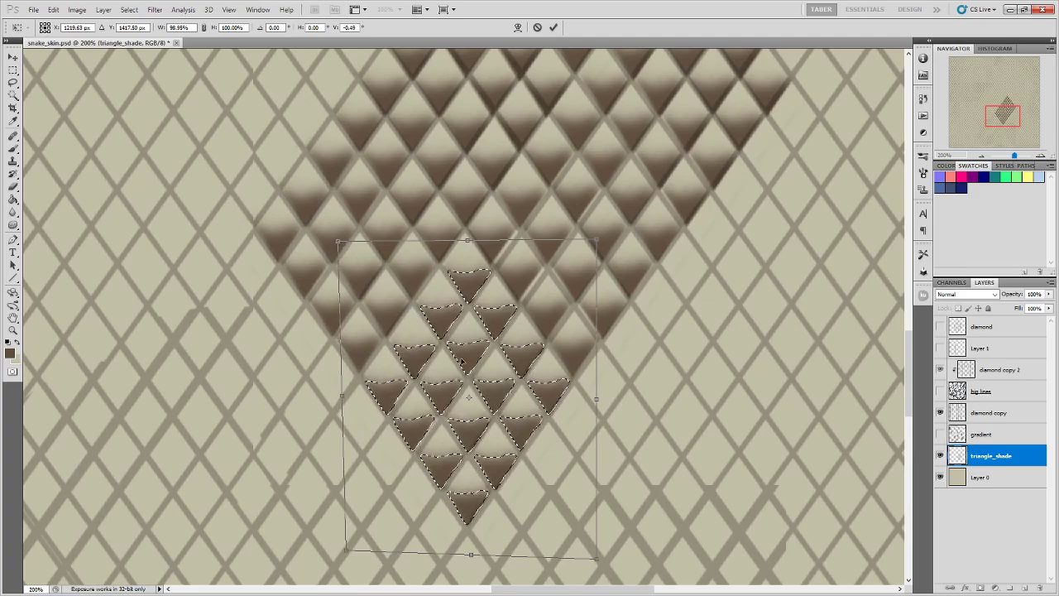
pyautogui.press('Return')
pyautogui.hotkey('ctrl', 'd')
# - Select the entire shaded diamond area, place a copy down to the right along its lower edge, and inspect the alignment with the grid
pyautogui.hotkey('ctrl', '-')
pyautogui.hotkey('ctrl', '-')
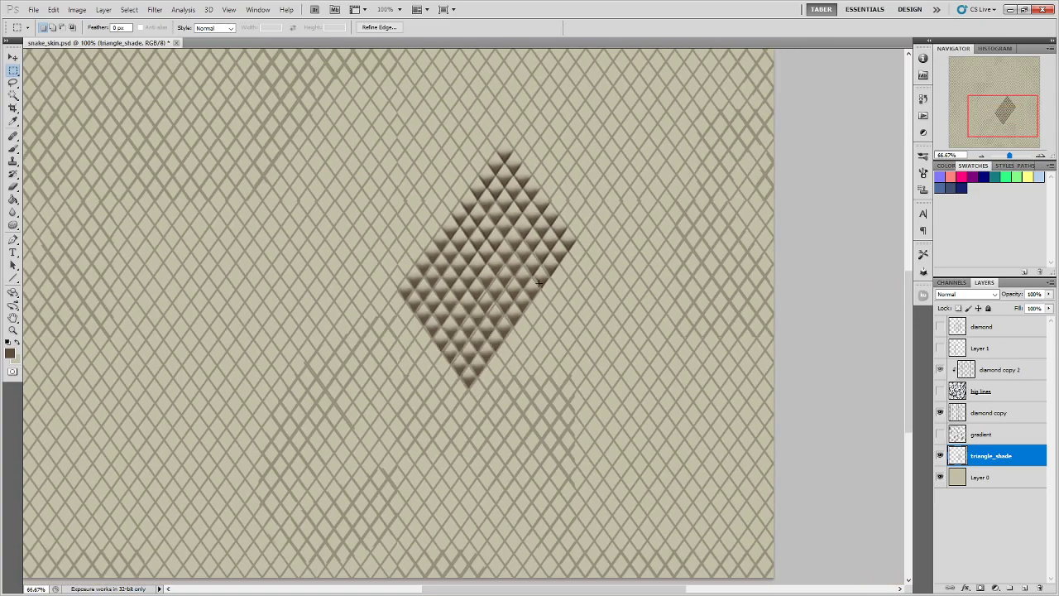
pyautogui.moveTo(546, 196); pyautogui.dragTo(541, 291)
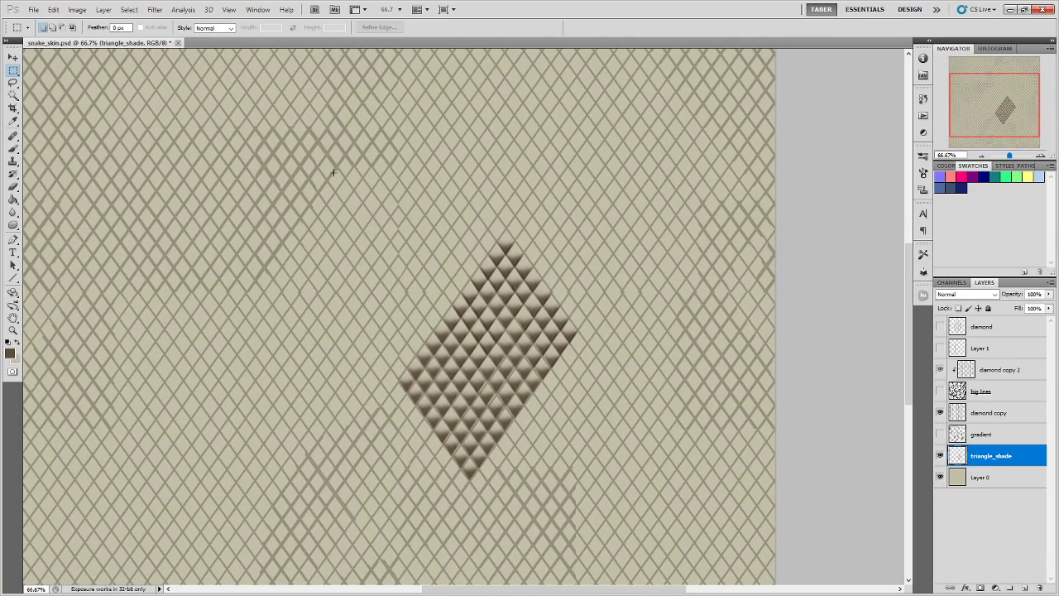
pyautogui.moveTo(552, 449); pyautogui.dragTo(555, 373)
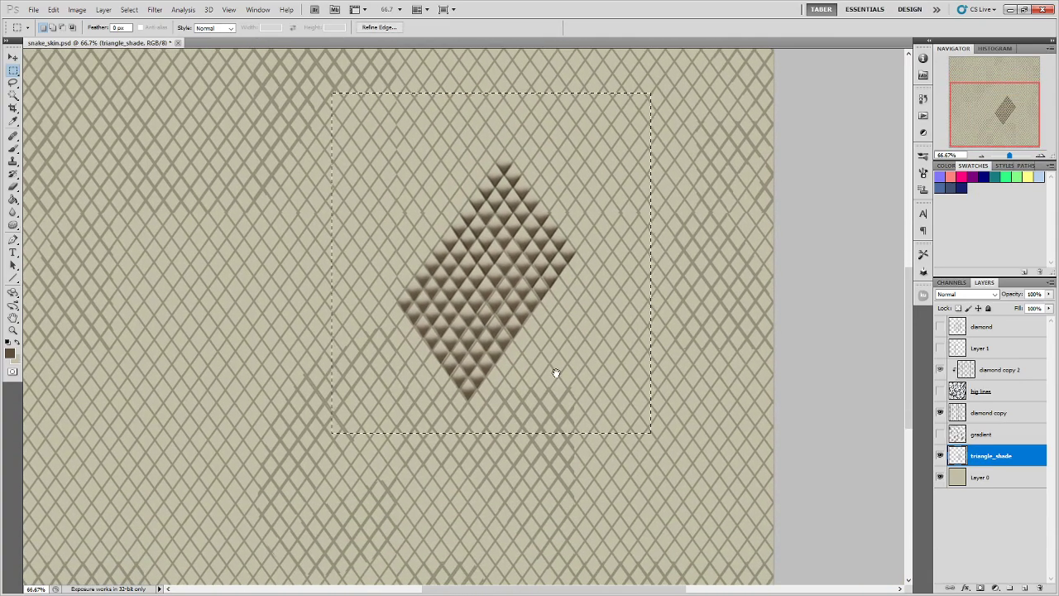
pyautogui.moveTo(488, 280); pyautogui.dragTo(559, 380)
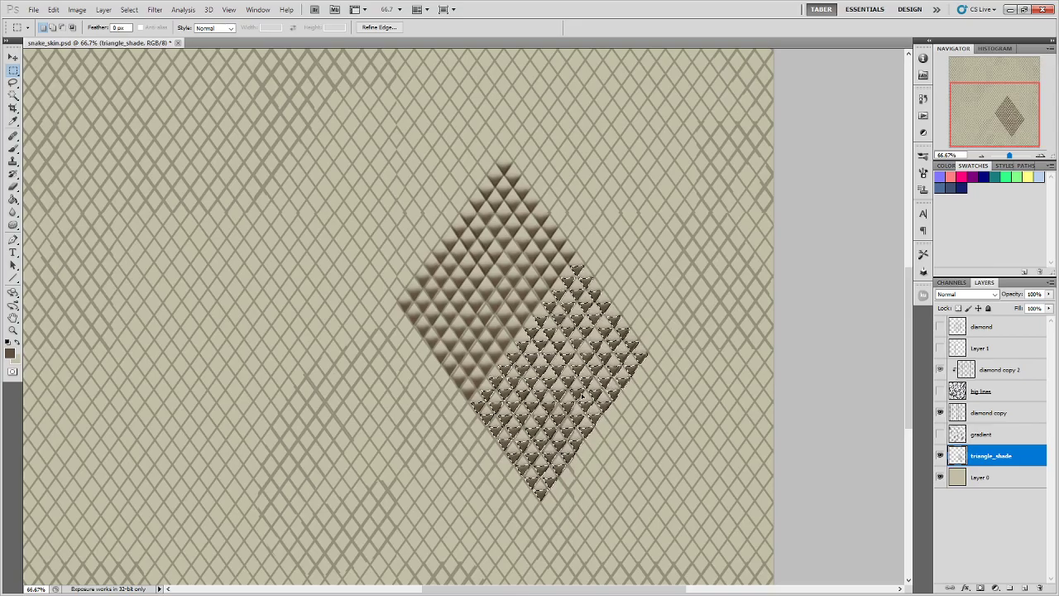
pyautogui.hotkey('ctrl', '+')
pyautogui.moveTo(696, 442); pyautogui.dragTo(600, 357)
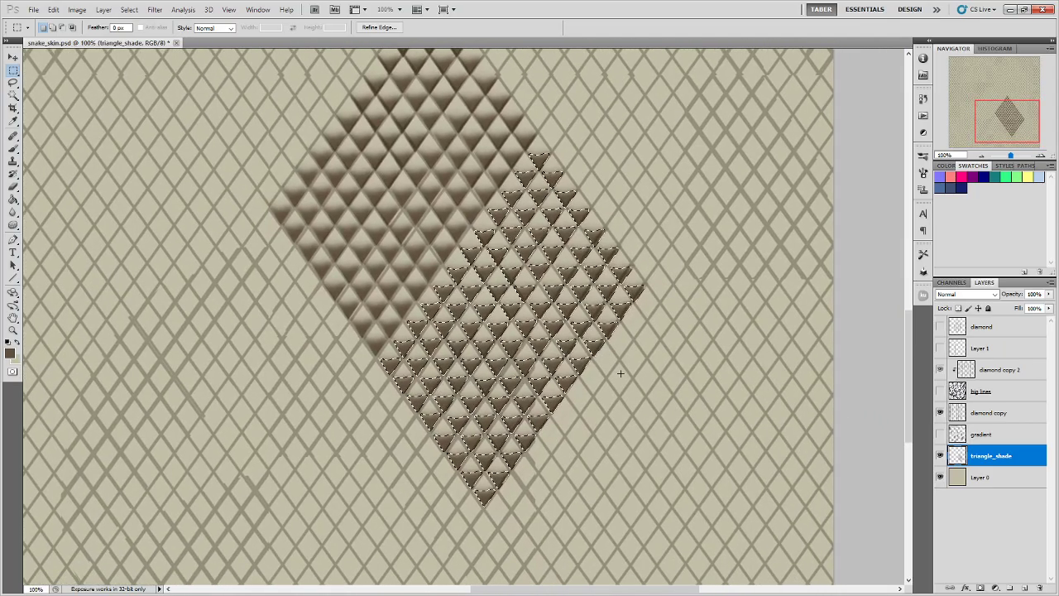
pyautogui.hotkey('ctrl', '+')
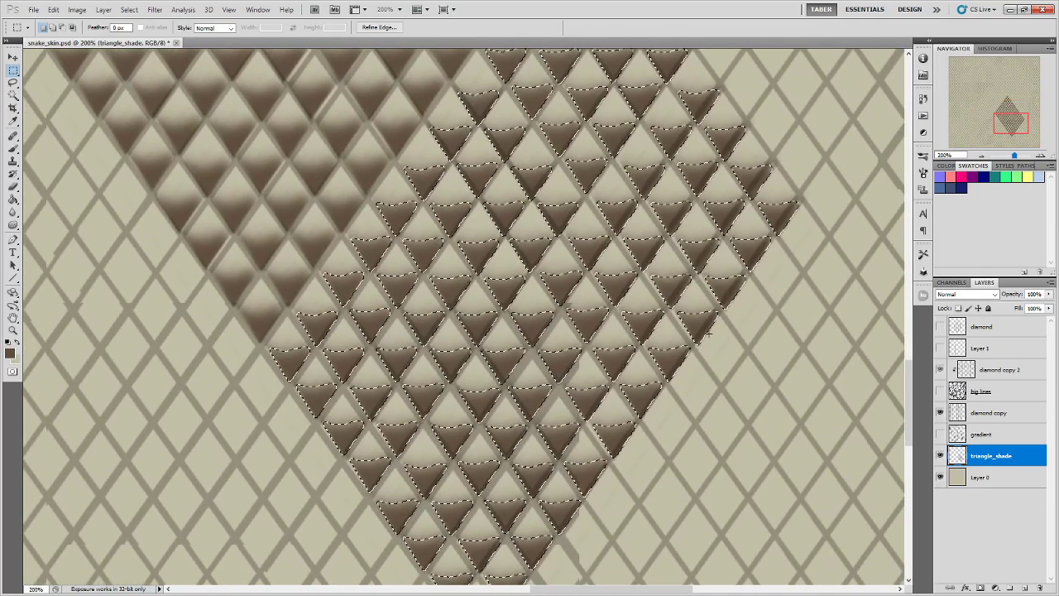
pyautogui.hotkey('ctrl', '-')
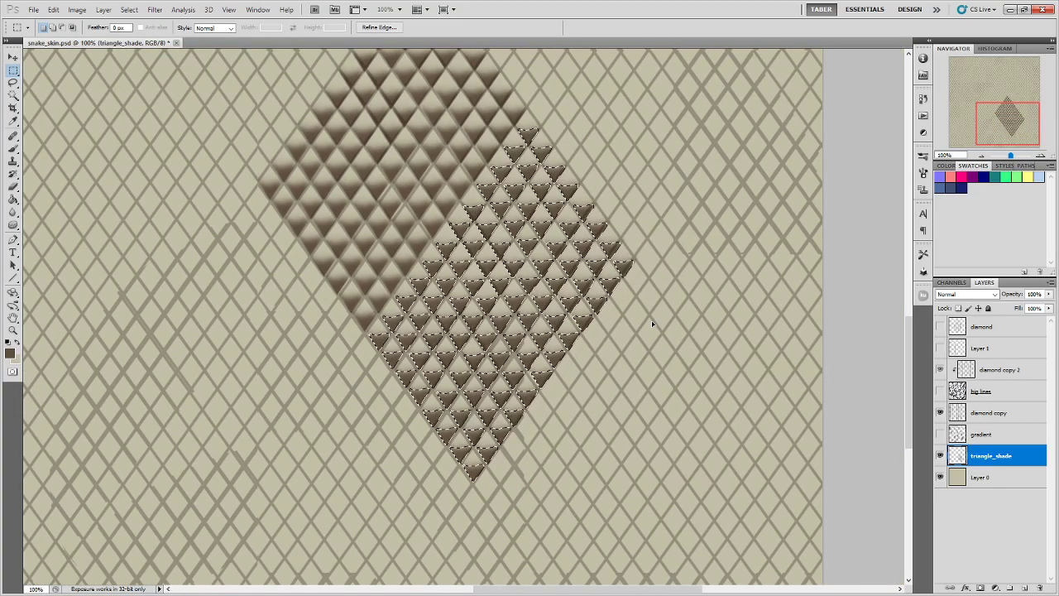
# - Distort the selected triangle copy, raising its upper-right corner and pulling both lower corners slightly outward and down to match the diamond grid
pyautogui.hotkey('ctrl', 't')
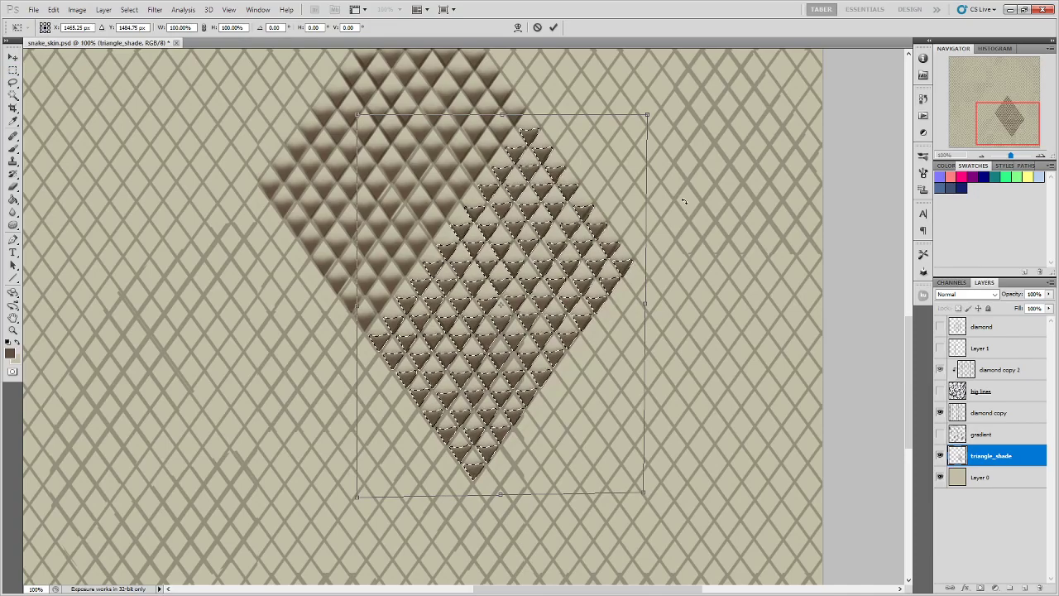
pyautogui.moveTo(646, 114); pyautogui.dragTo(646, 110)
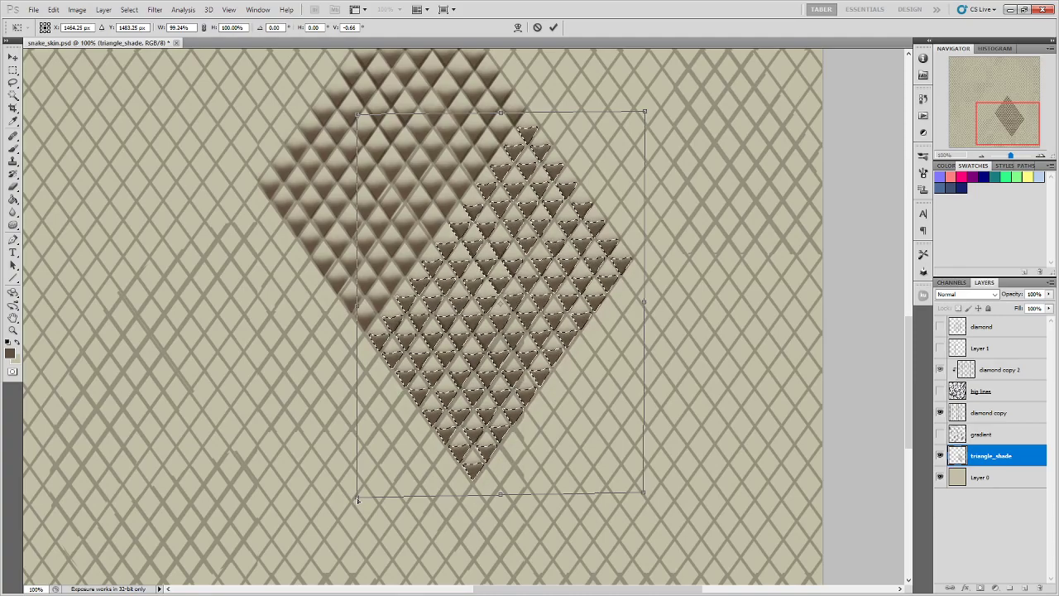
pyautogui.moveTo(356, 500); pyautogui.dragTo(354, 499)
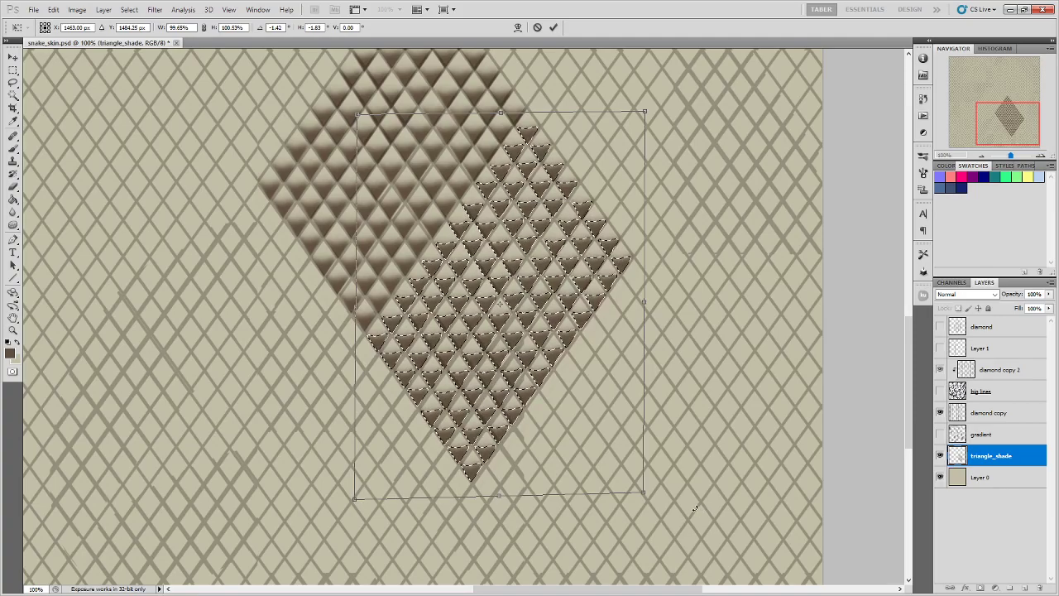
pyautogui.moveTo(646, 495); pyautogui.dragTo(648, 497)
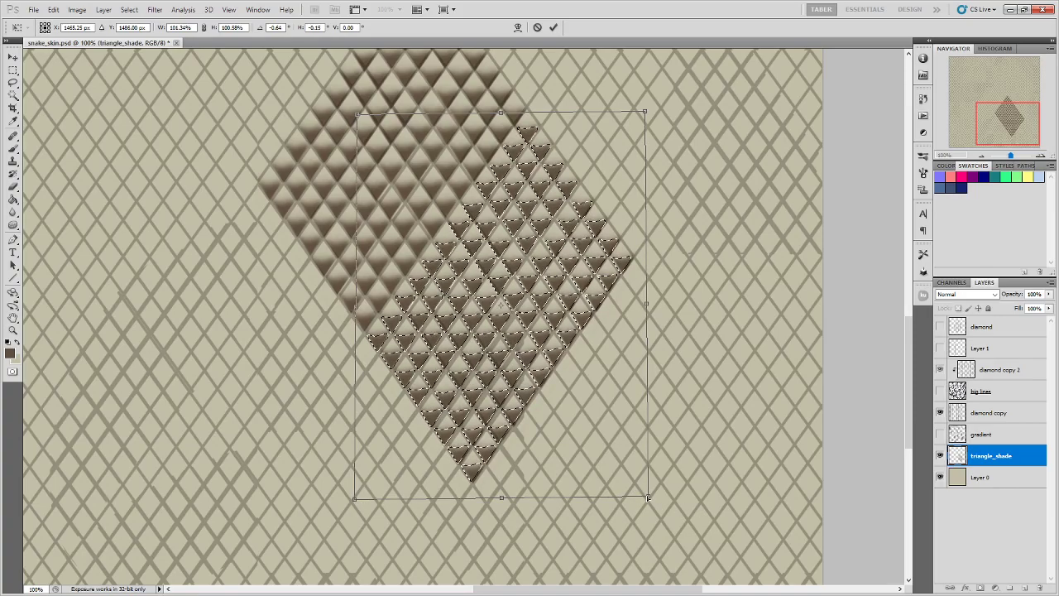
pyautogui.press('Return')
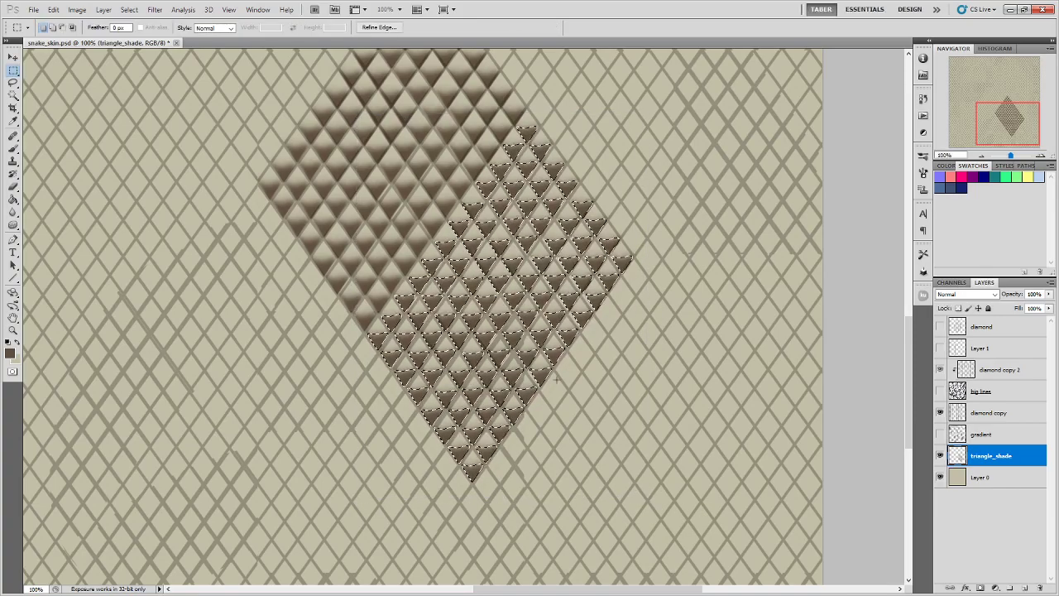
# - Try placing another copy of the triangle block further down to the right near the canvas's lower edge, undo it, and deselect
pyautogui.scroll(1, 387, 246)
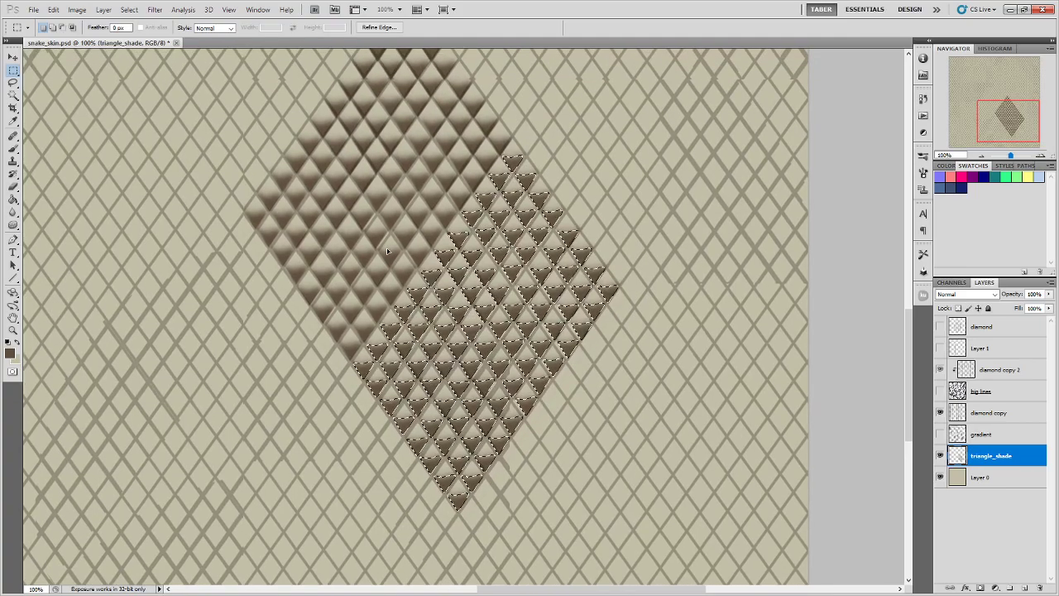
pyautogui.hotkey('ctrl', '-')
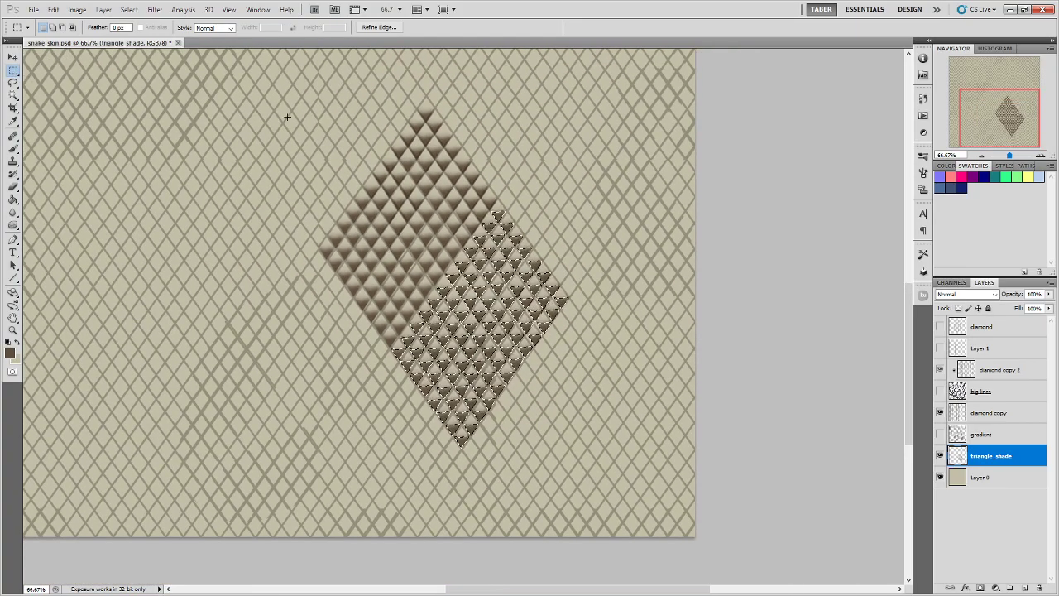
pyautogui.moveTo(494, 326); pyautogui.dragTo(570, 443)
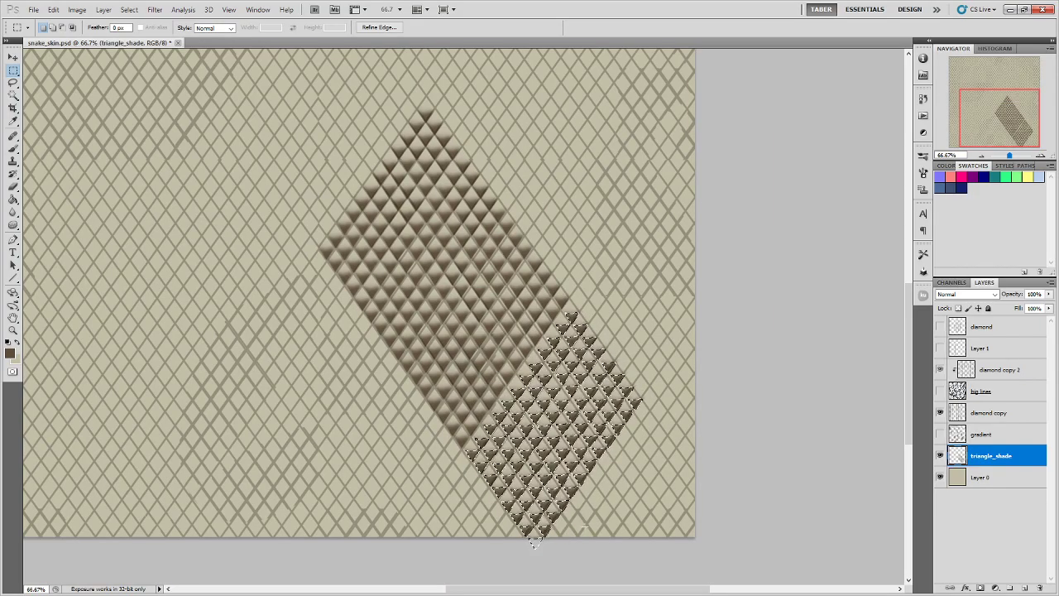
pyautogui.hotkey('ctrl', 'z')
pyautogui.hotkey('ctrl', 'd')
# - Select the entire shaded diamond area and place a copy up to the left, flush with its upper-left edge
pyautogui.hotkey('ctrl', '-')
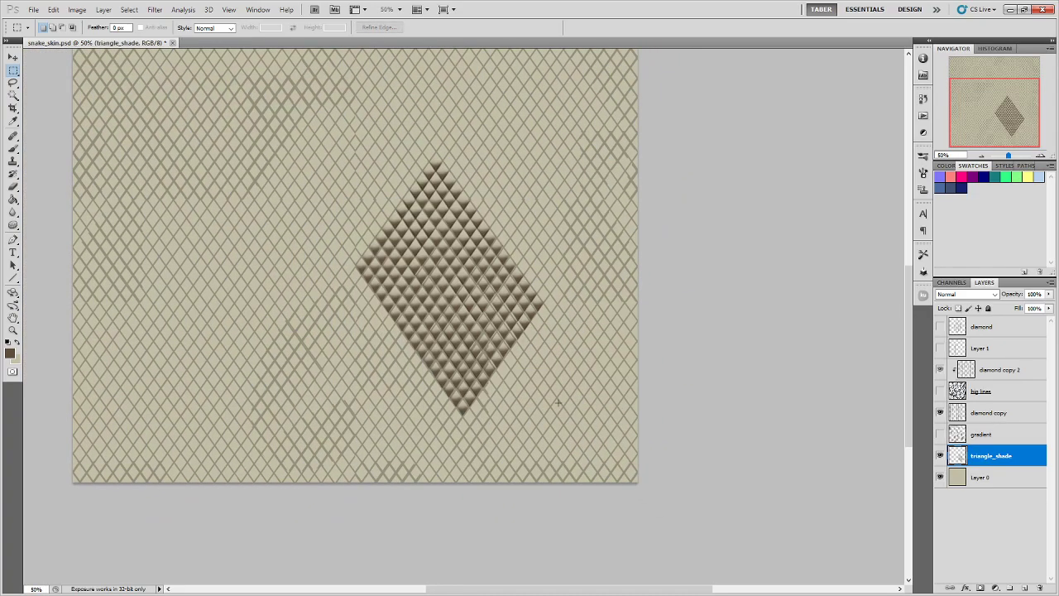
pyautogui.moveTo(548, 214); pyautogui.dragTo(551, 323)
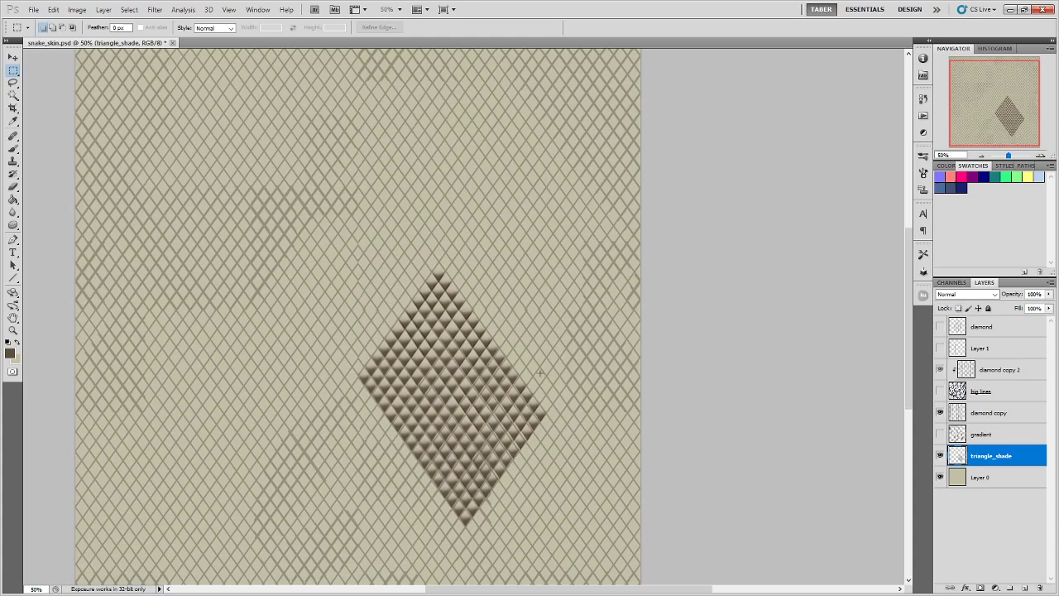
pyautogui.moveTo(529, 183); pyautogui.dragTo(542, 139)
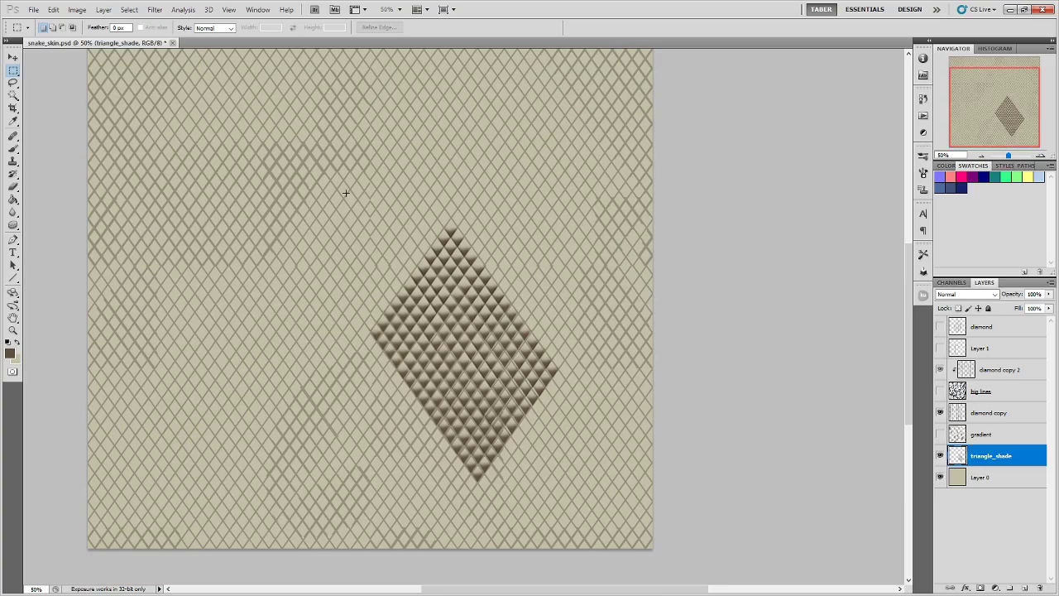
pyautogui.moveTo(488, 378); pyautogui.dragTo(338, 247)
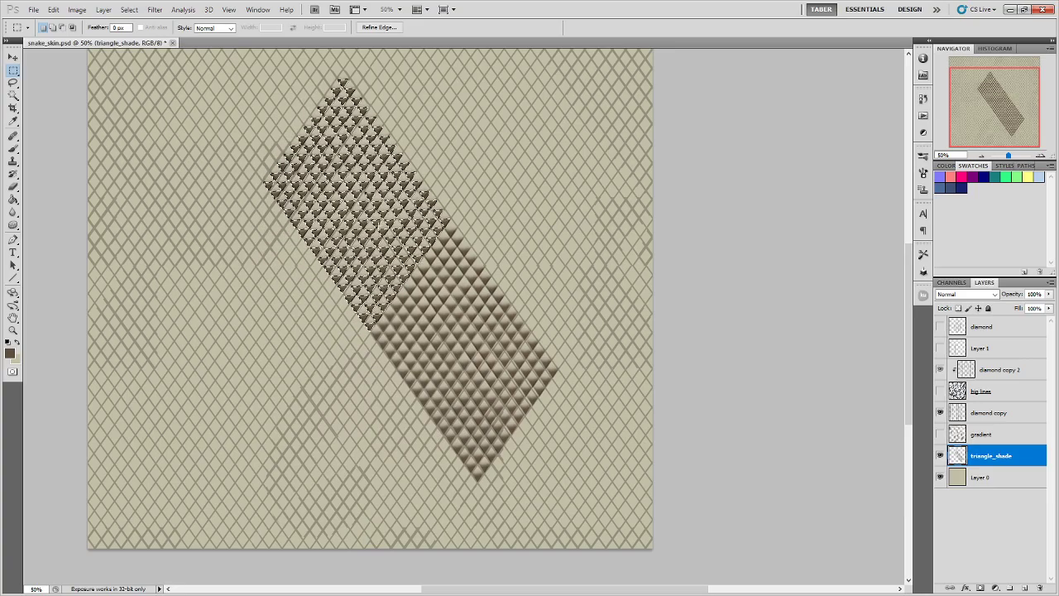
pyautogui.scroll(2, 455, 348)
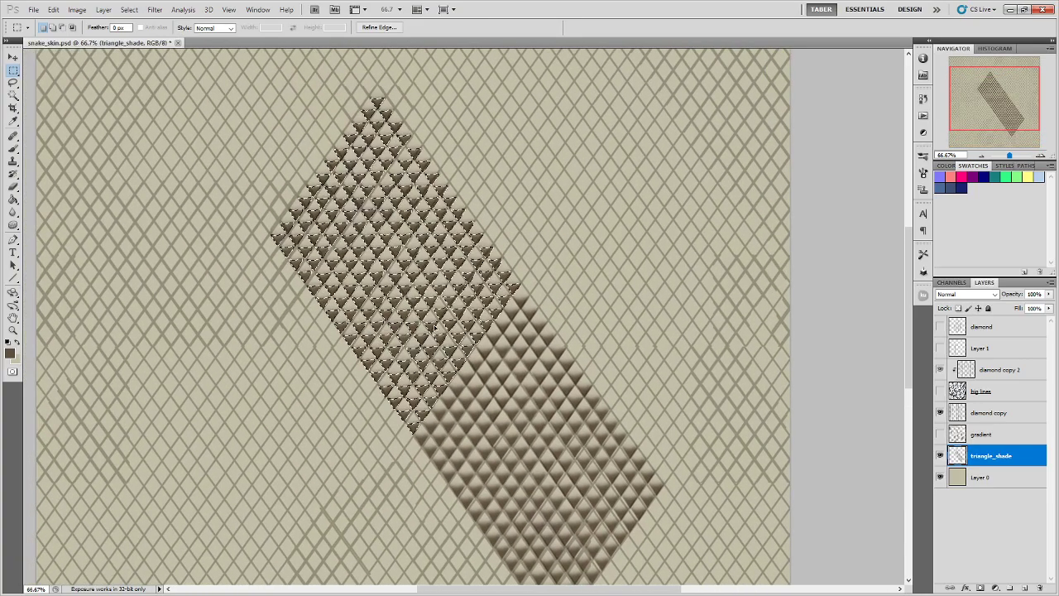
pyautogui.scroll(2, 434, 328)
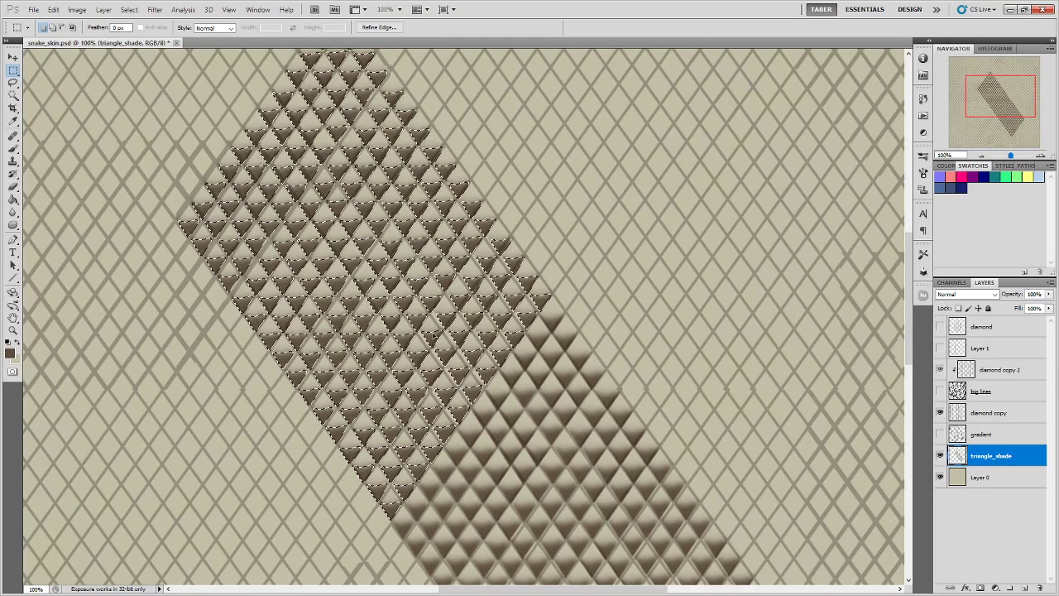
pyautogui.scroll(2, 436, 314)
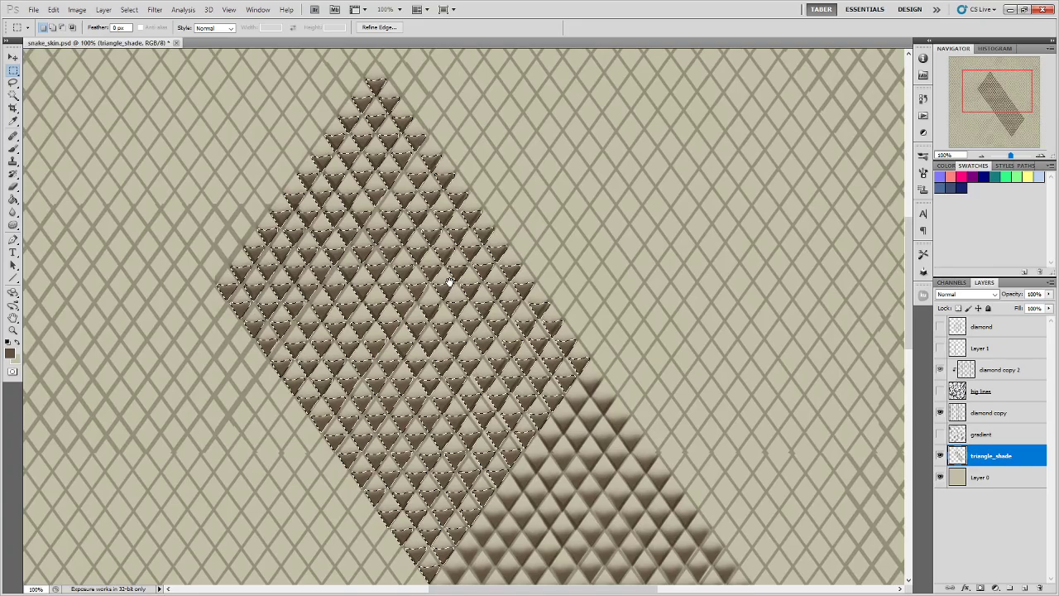
# - Distort the copied block, pulling its lower corners slightly inward, its upper-left corner up and outward, and its upper-right corner slightly outward
pyautogui.hotkey('ctrl', 't')
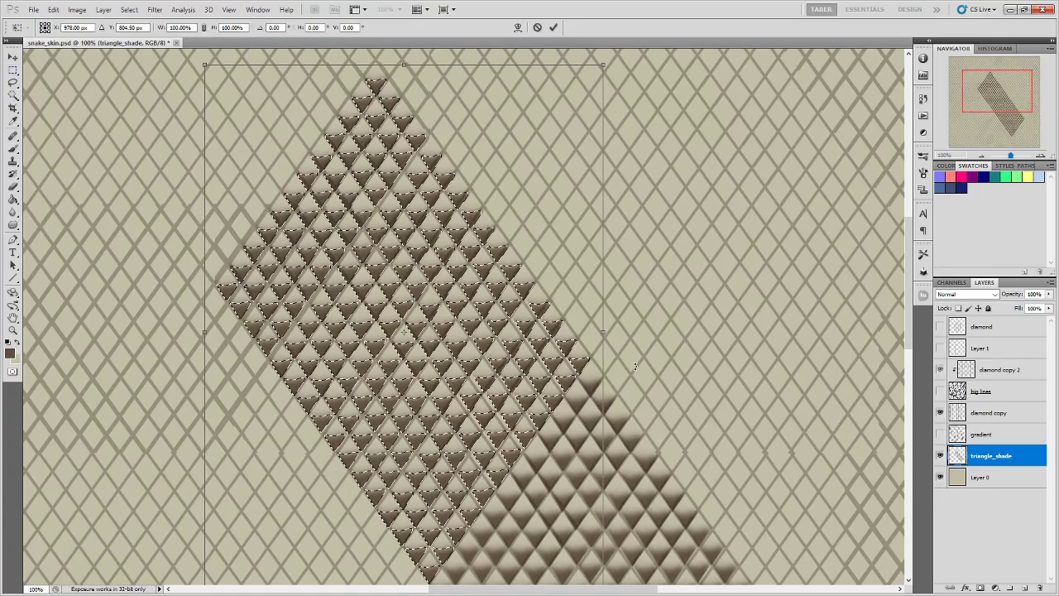
pyautogui.scroll(-3, 635, 366)
pyautogui.moveTo(607, 476); pyautogui.dragTo(603, 472)
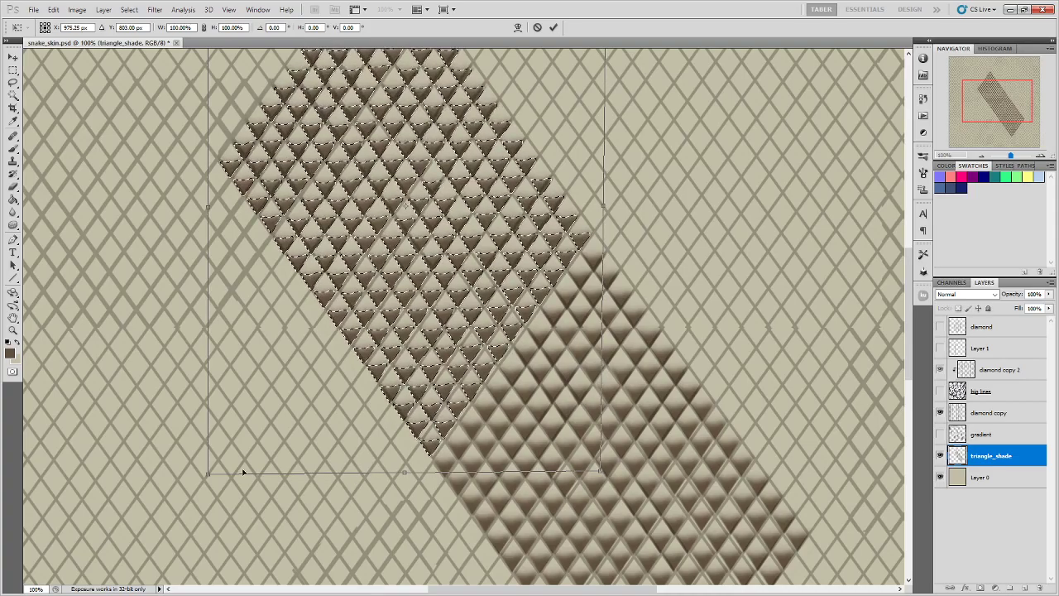
pyautogui.moveTo(207, 473); pyautogui.dragTo(216, 471)
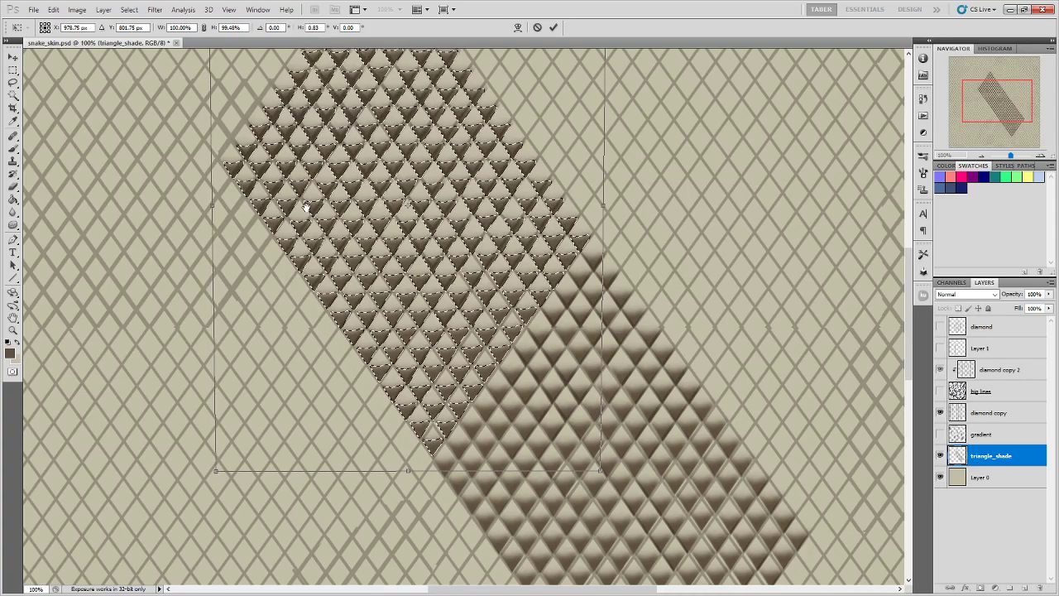
pyautogui.scroll(3, 305, 207)
pyautogui.hscroll(-2, 305, 207)
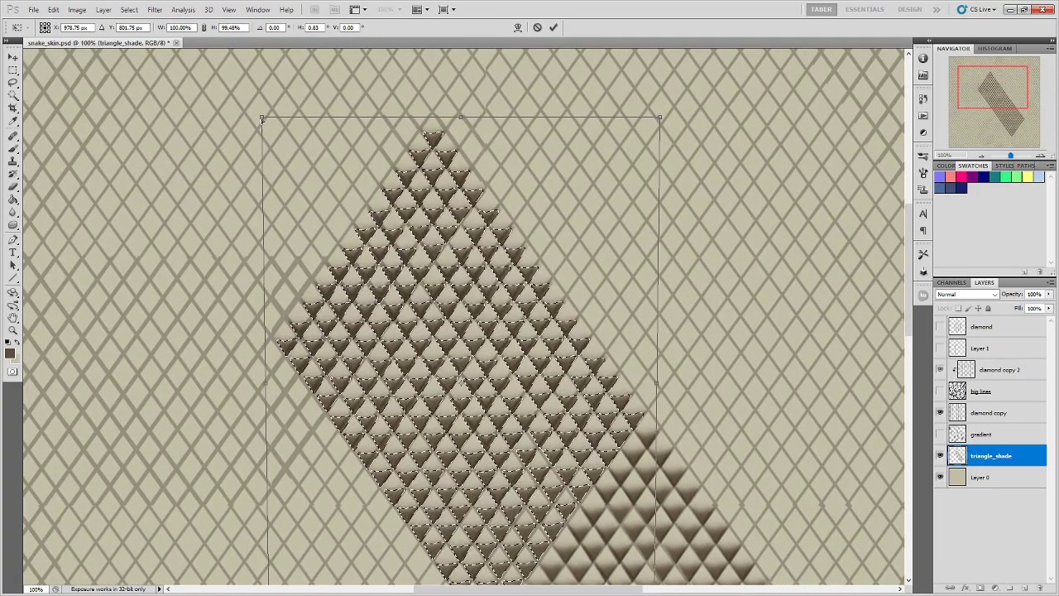
pyautogui.moveTo(261, 119); pyautogui.dragTo(258, 108)
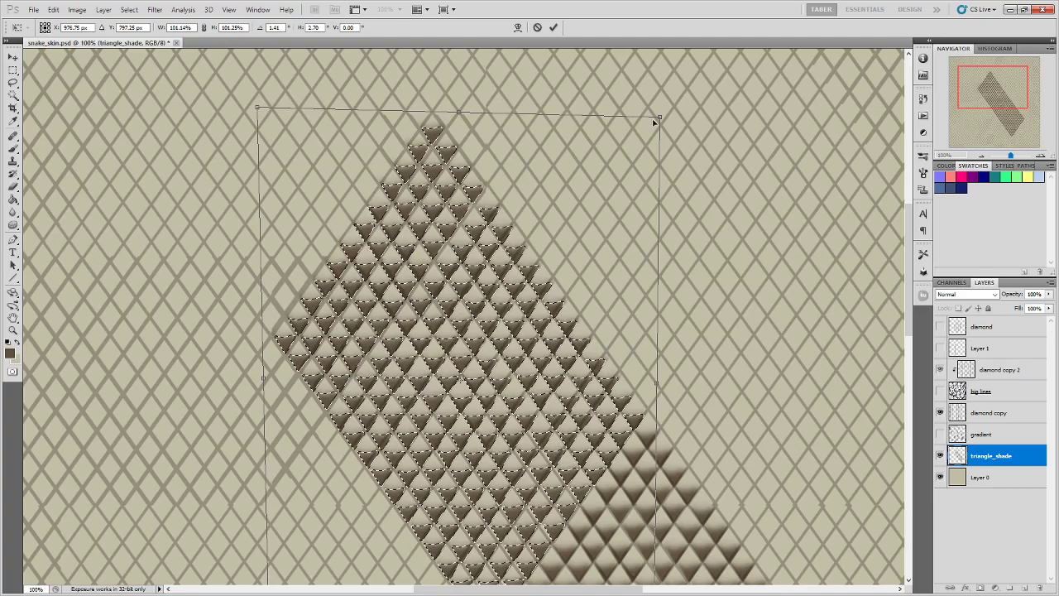
pyautogui.moveTo(659, 118); pyautogui.dragTo(663, 115)
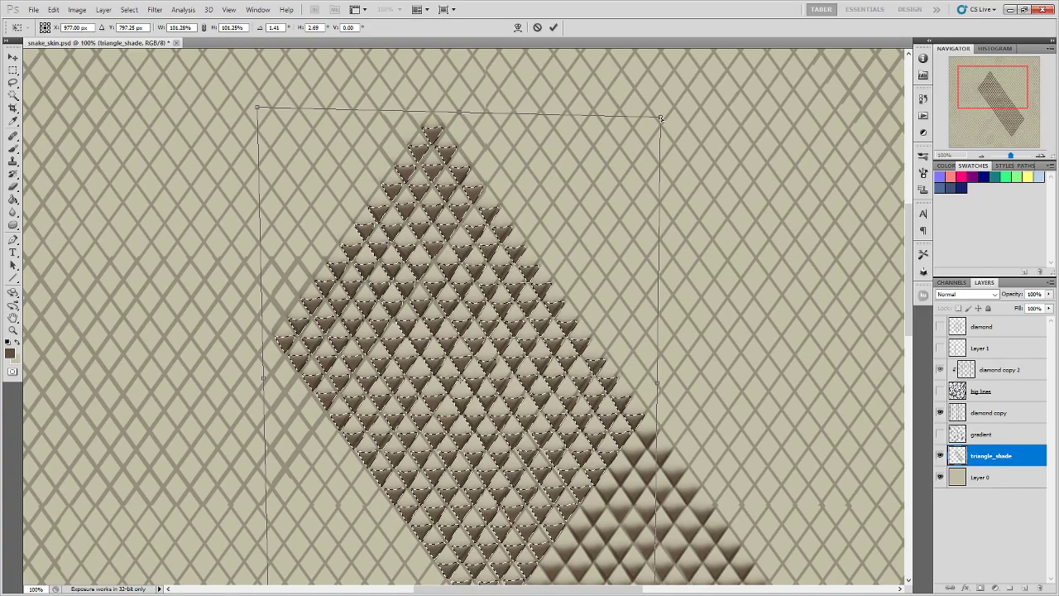
# - Fine-tune the copied block's lower-right and lower-left corners to fit the grid along the seam, apply the distortion, and deselect
pyautogui.moveTo(642, 303); pyautogui.dragTo(617, 124)
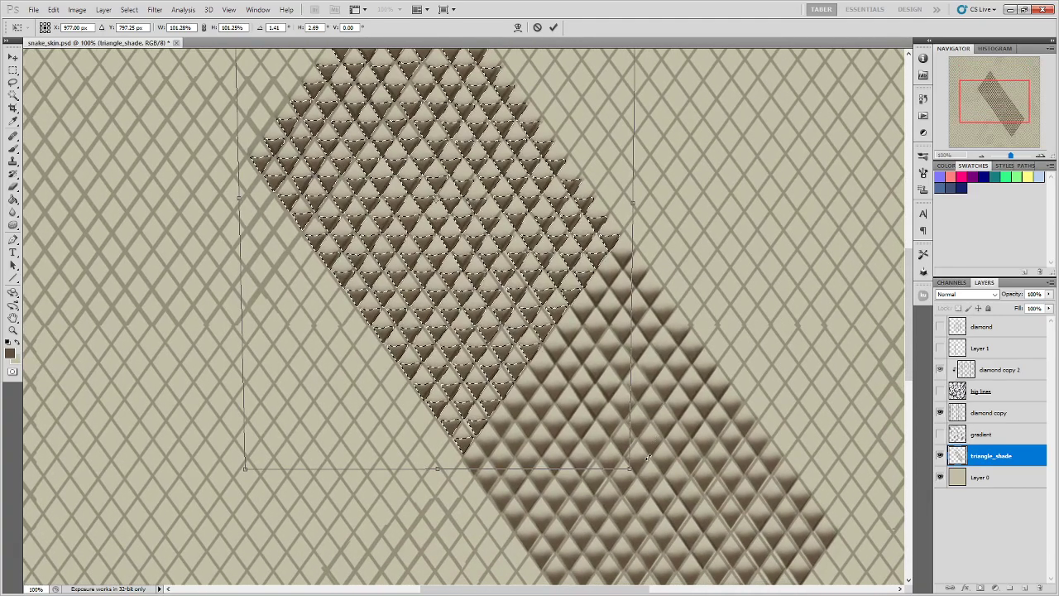
pyautogui.moveTo(629, 466); pyautogui.dragTo(626, 468)
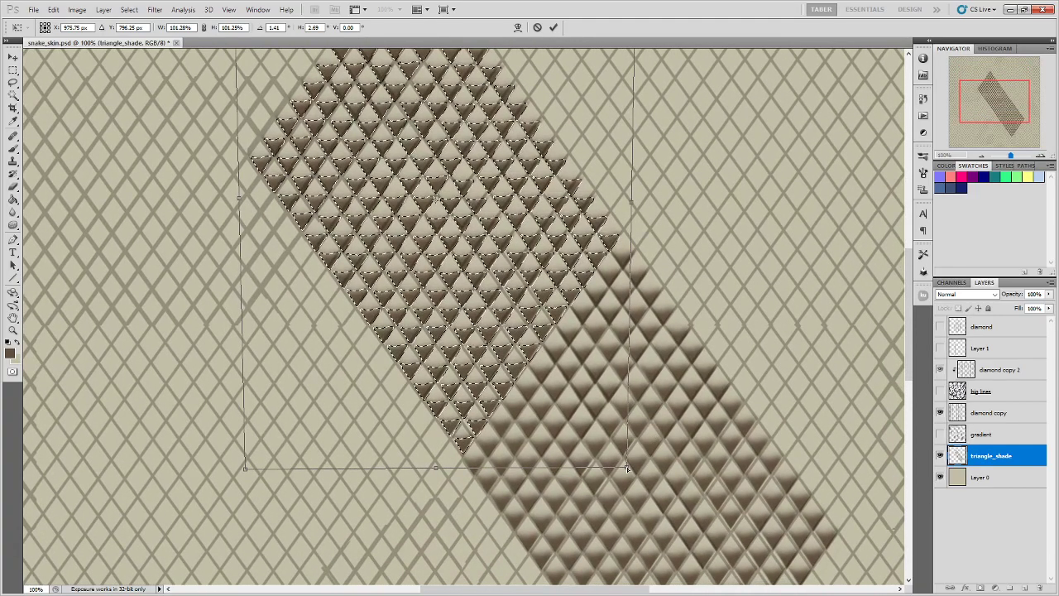
pyautogui.moveTo(247, 465); pyautogui.dragTo(246, 469)
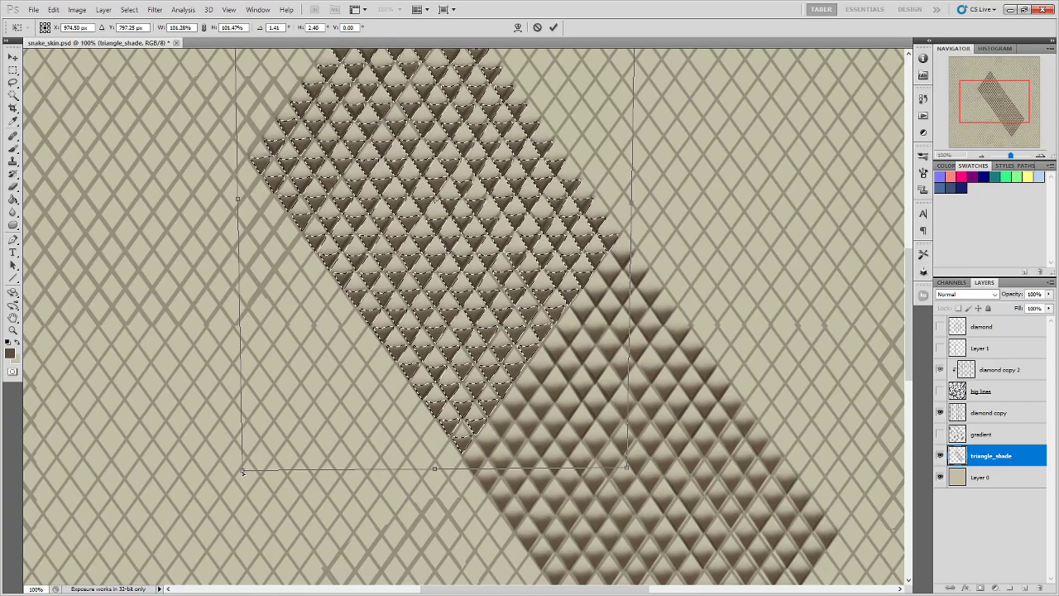
pyautogui.press('Return')
pyautogui.hotkey('ctrl', 'd')
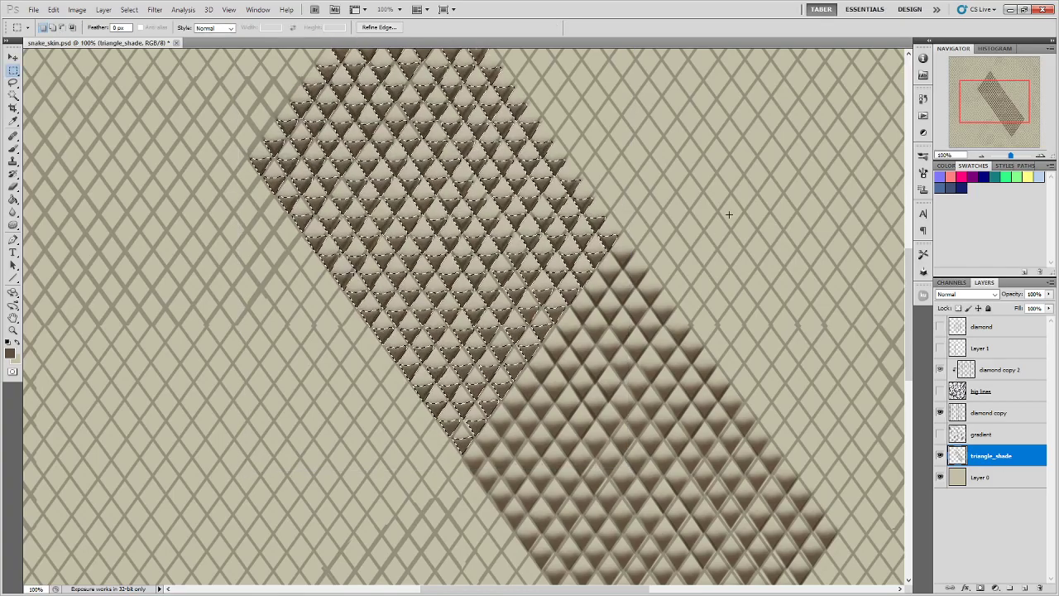
# - Inspect the whole shaded strip on the canvas and compare it with the snake skin reference photo in the browser
pyautogui.moveTo(674, 168); pyautogui.dragTo(612, 206)
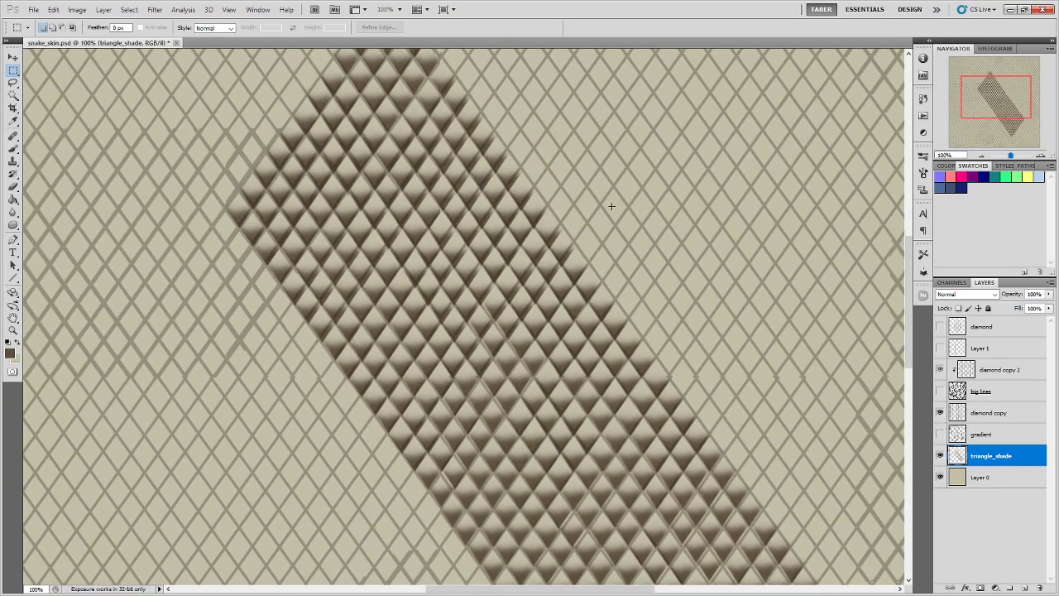
pyautogui.hotkey('ctrl', '-')
pyautogui.hotkey('ctrl', '-')
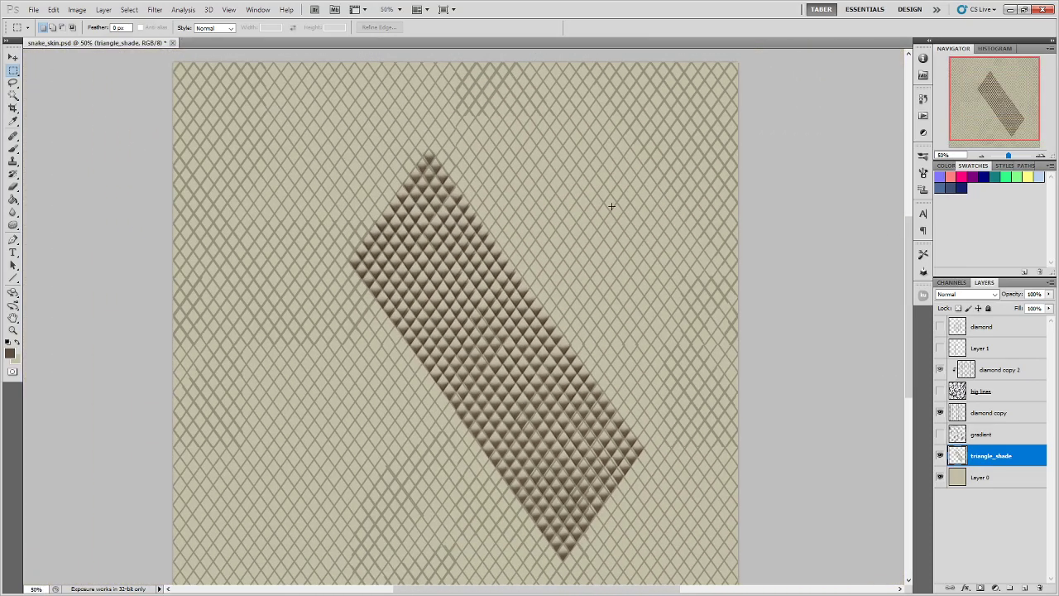
pyautogui.hotkey('ctrl', '-')
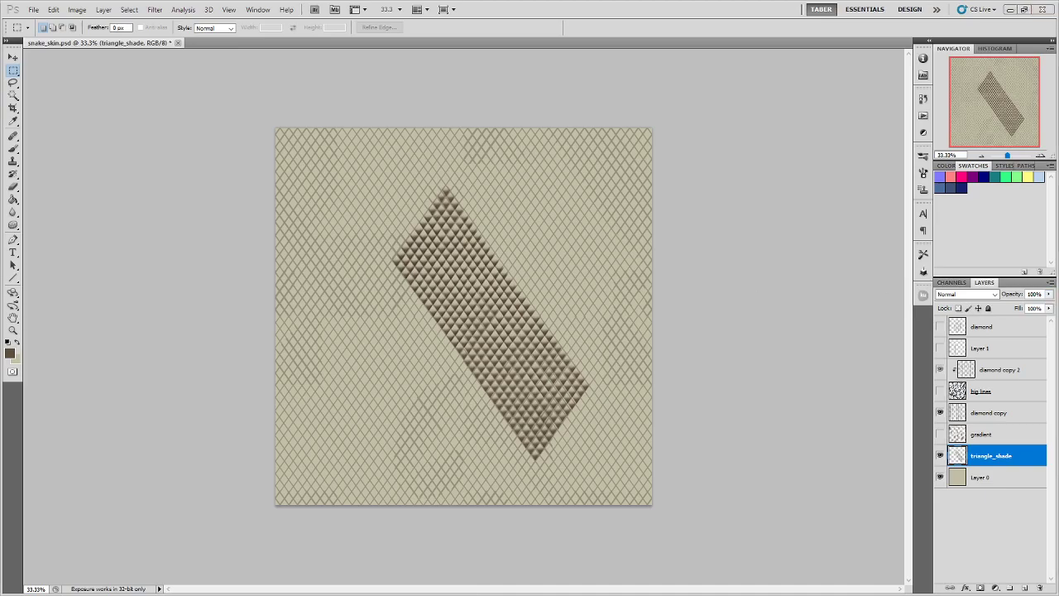
pyautogui.hotkey('alt', 'Tab')
pyautogui.moveTo(397, 63); pyautogui.dragTo(305, 62)
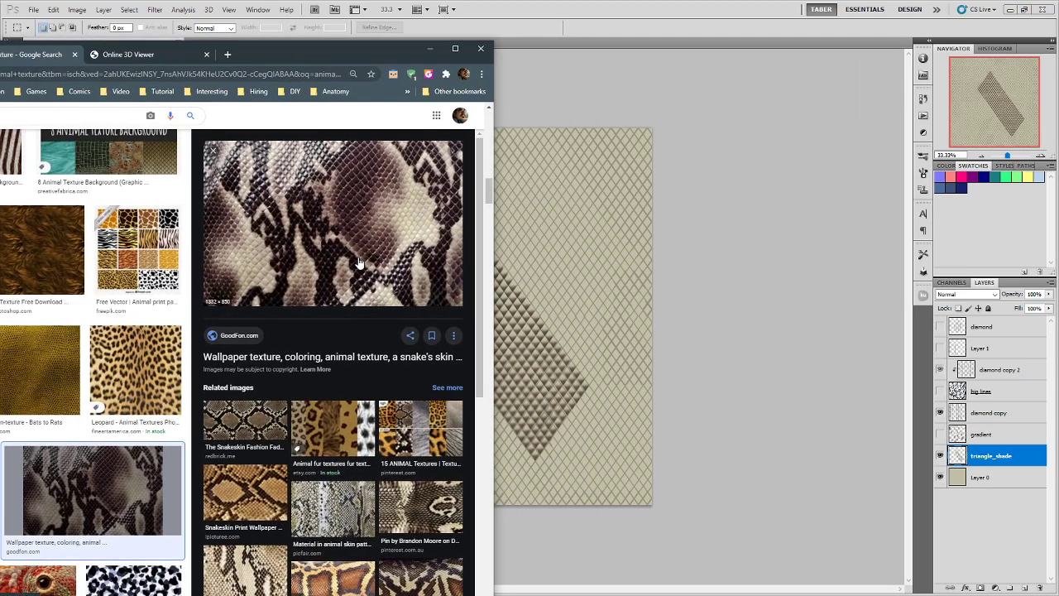
pyautogui.click(430, 48)
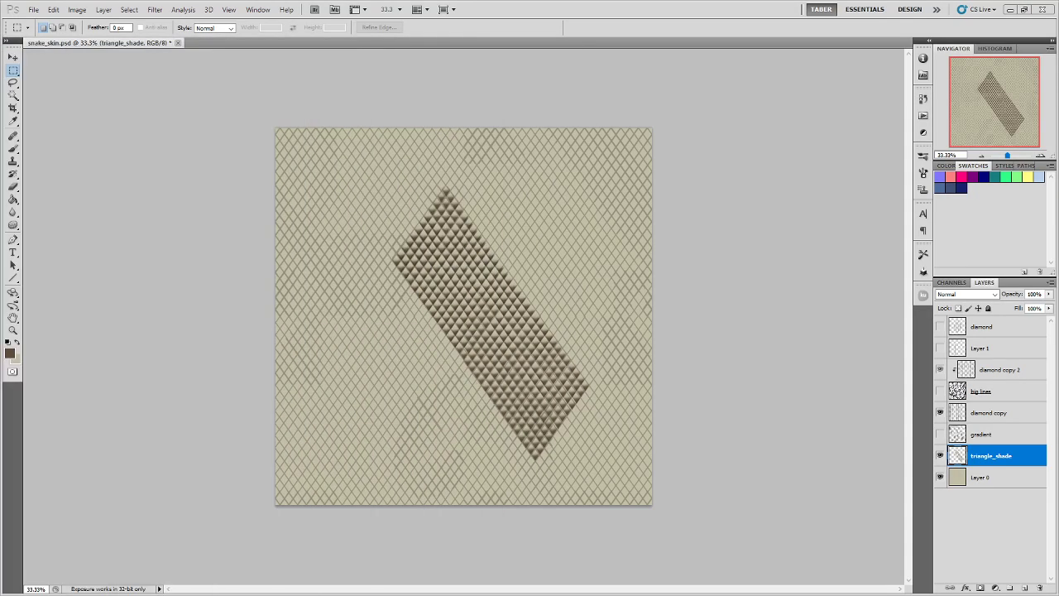
# - Set the triangle_shade layer's blend mode to Multiply and its opacity to 29%
pyautogui.click(961, 296)
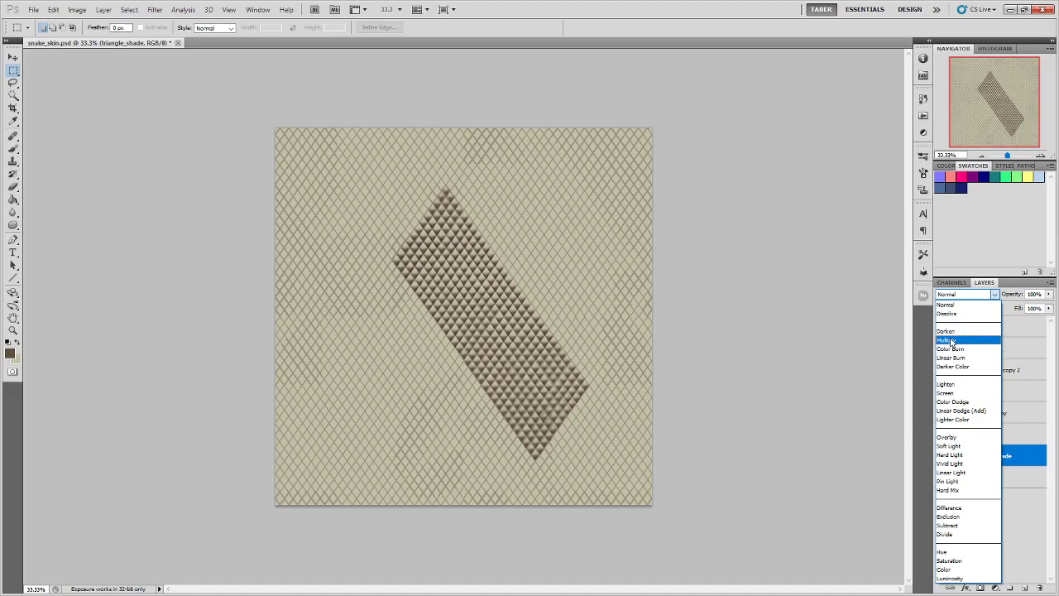
pyautogui.click(951, 341)
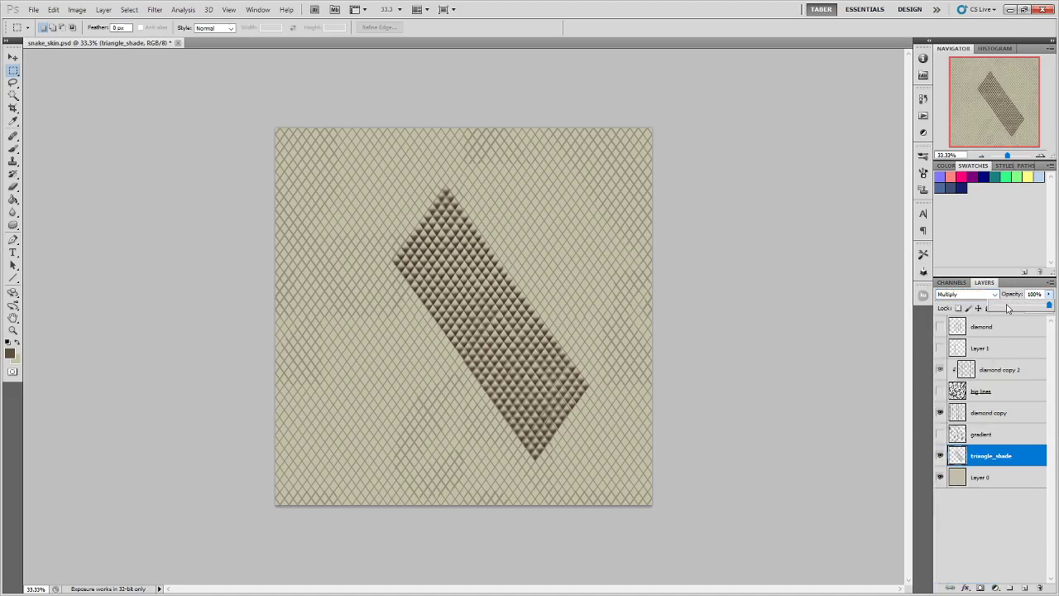
pyautogui.moveTo(1007, 307); pyautogui.dragTo(1010, 308)
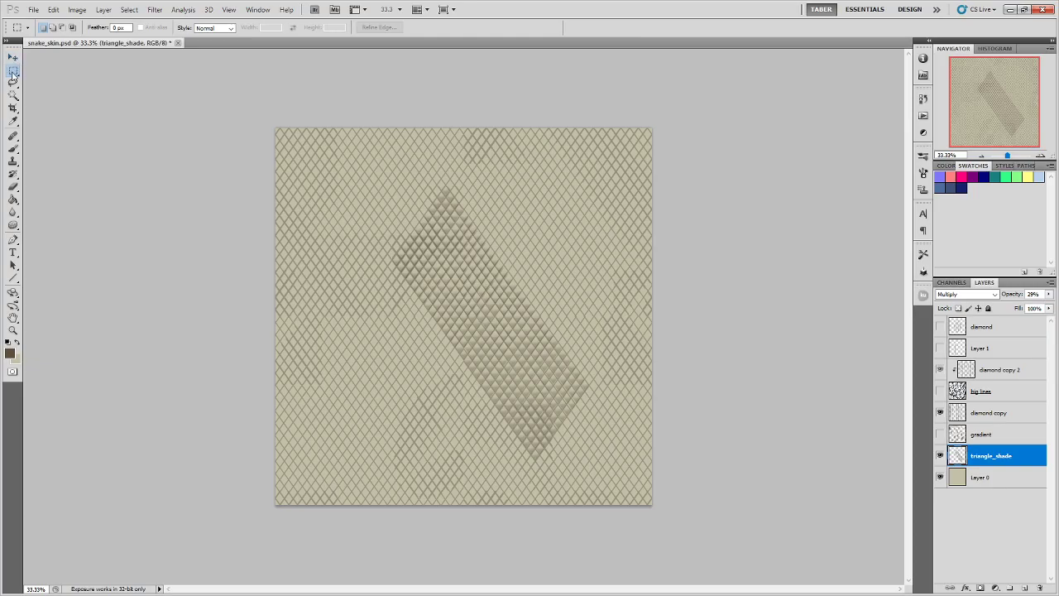
# - Tile copies of the shaded strip diagonally across the canvas from the lower-left to the upper-right corner, and select the entire canvas
pyautogui.moveTo(524, 365); pyautogui.dragTo(563, 124)
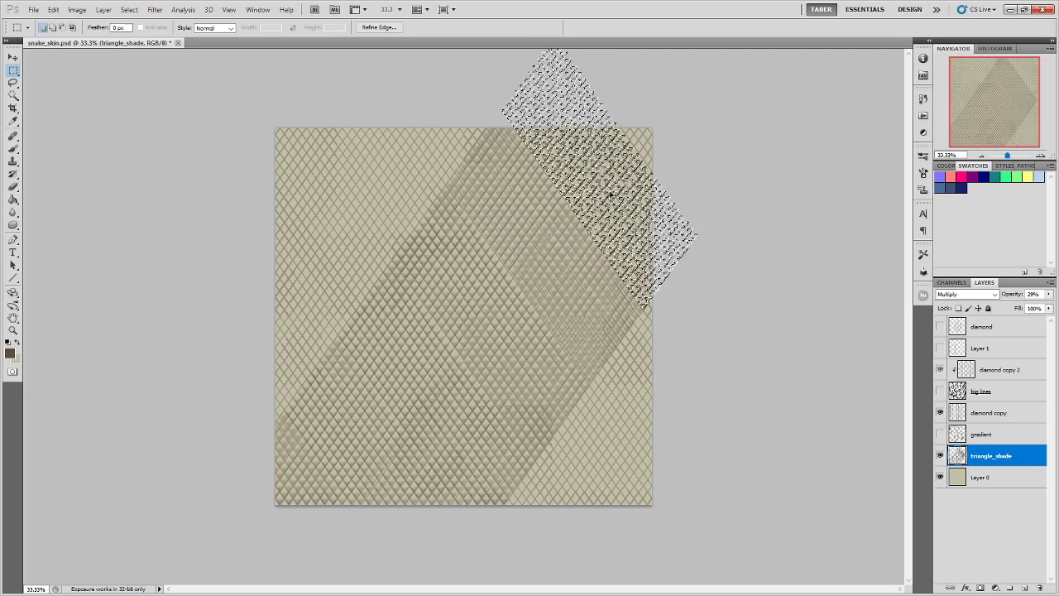
pyautogui.click(568, 142)
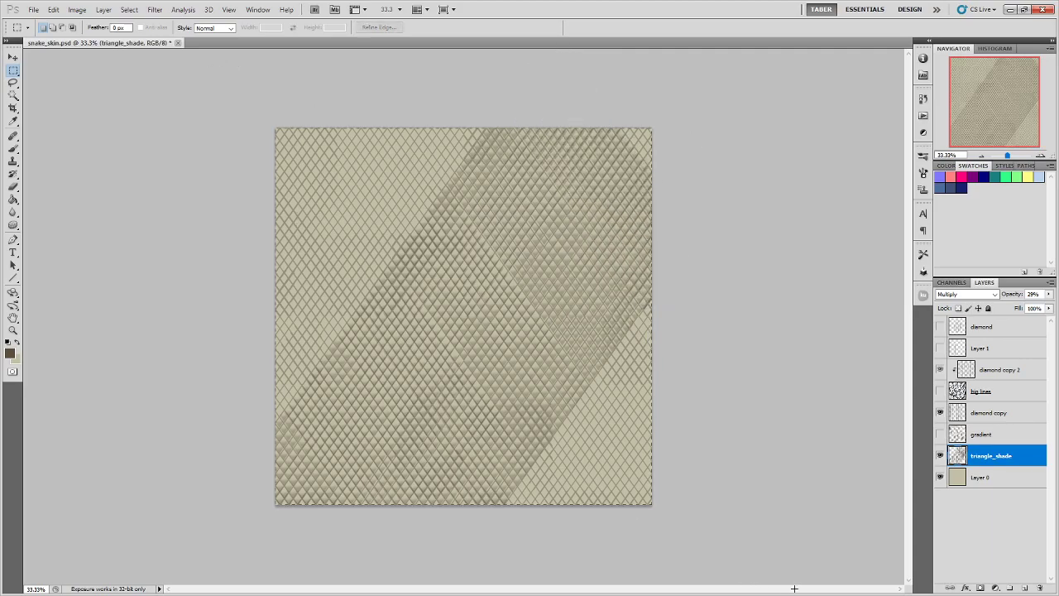
# - Cover the canvas's lower-right and upper-left corners with copies of the triangle shading, align the upper-left copy with the grid, and deselect
pyautogui.moveTo(516, 304); pyautogui.dragTo(676, 405)
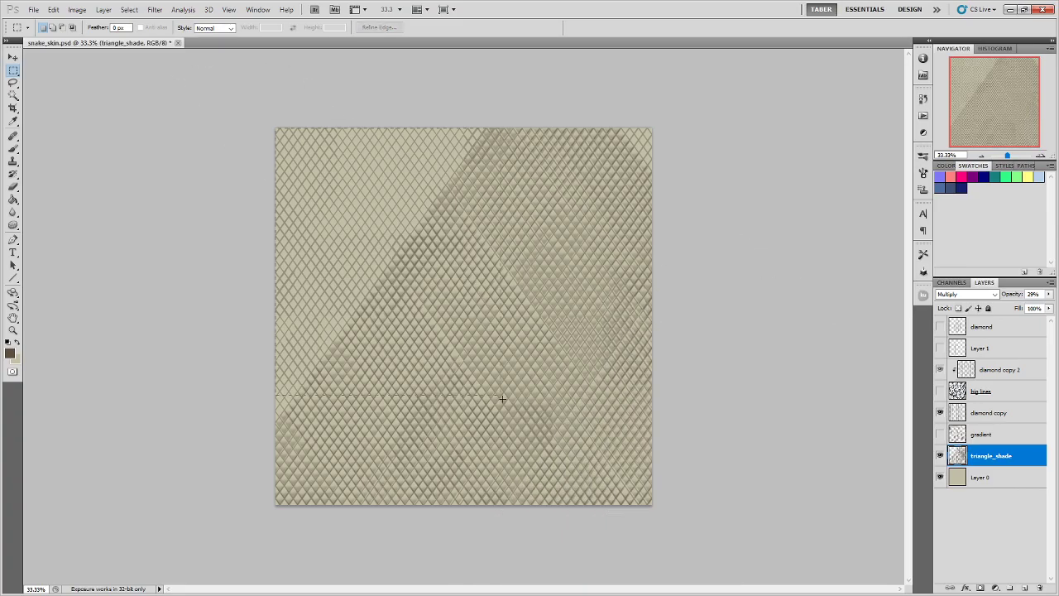
pyautogui.moveTo(501, 305); pyautogui.dragTo(316, 132)
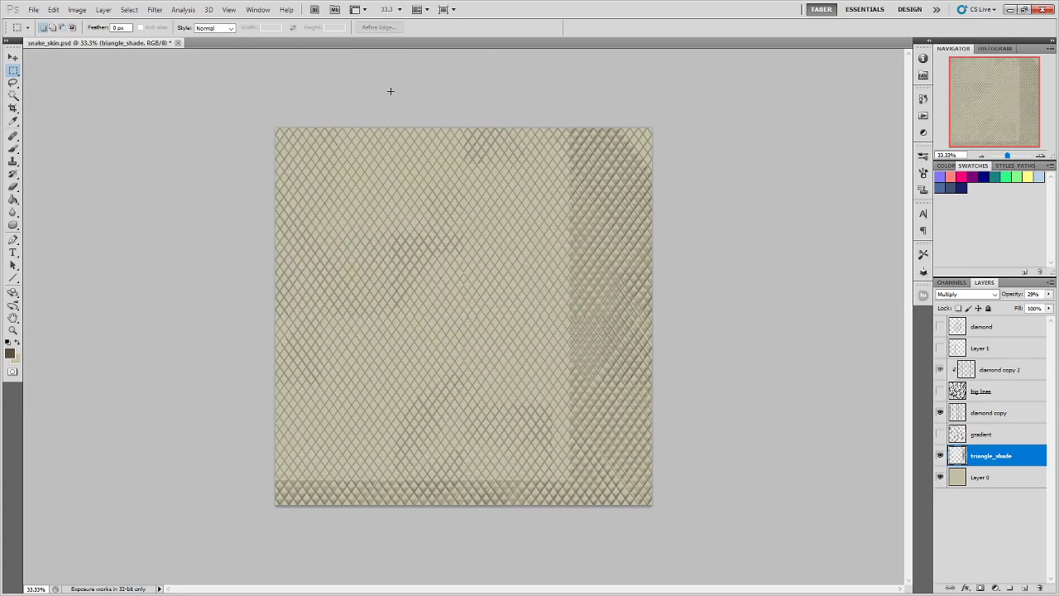
pyautogui.hotkey('ctrl', 'z')
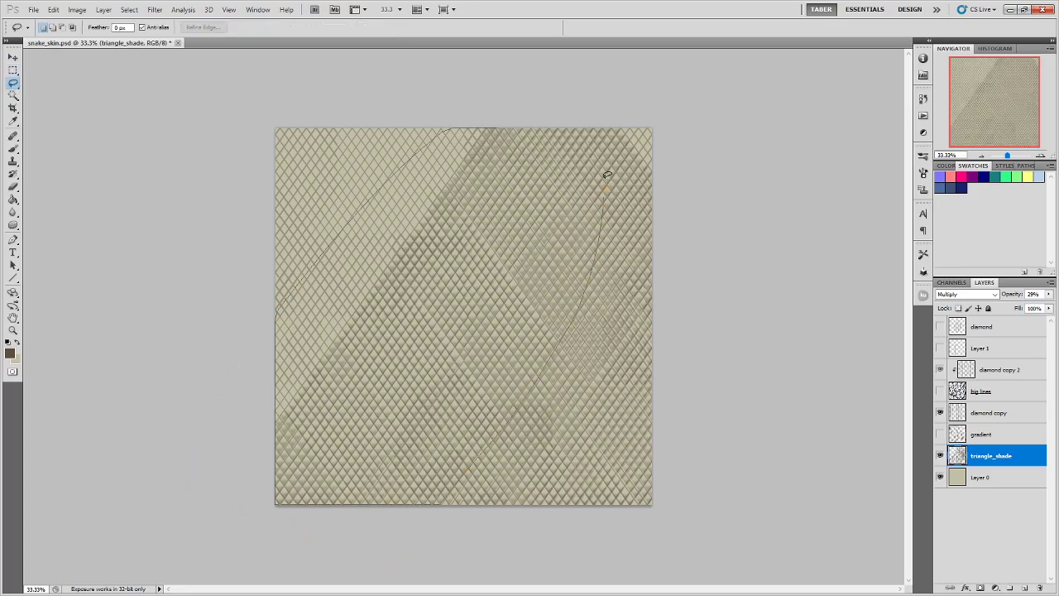
pyautogui.moveTo(511, 319)
pyautogui.mouseDown()
pyautogui.moveTo(390, 242)
pyautogui.moveTo(385, 204)
pyautogui.mouseUp()
pyautogui.hotkey('ctrl', '+')
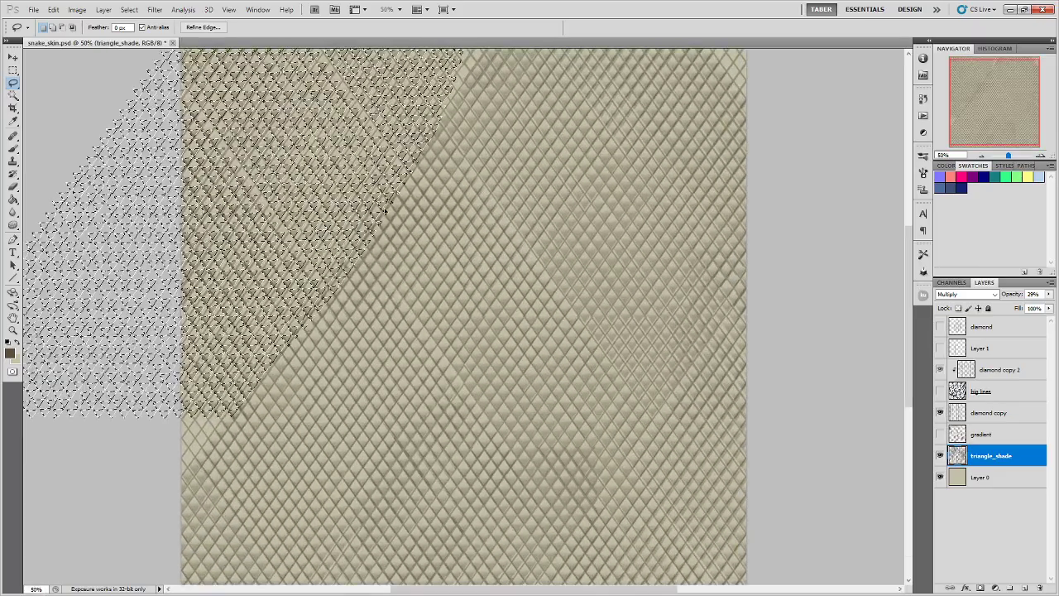
pyautogui.moveTo(434, 250); pyautogui.dragTo(542, 346)
pyautogui.moveTo(460, 284)
pyautogui.mouseDown()
pyautogui.moveTo(426, 264)
pyautogui.moveTo(447, 287)
pyautogui.mouseUp()
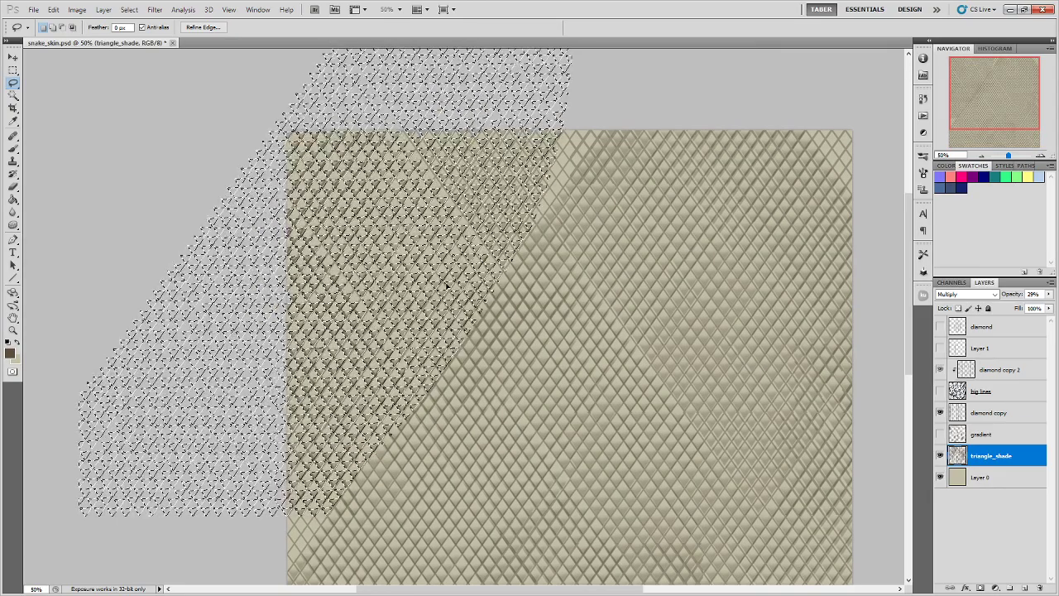
pyautogui.click(219, 137)
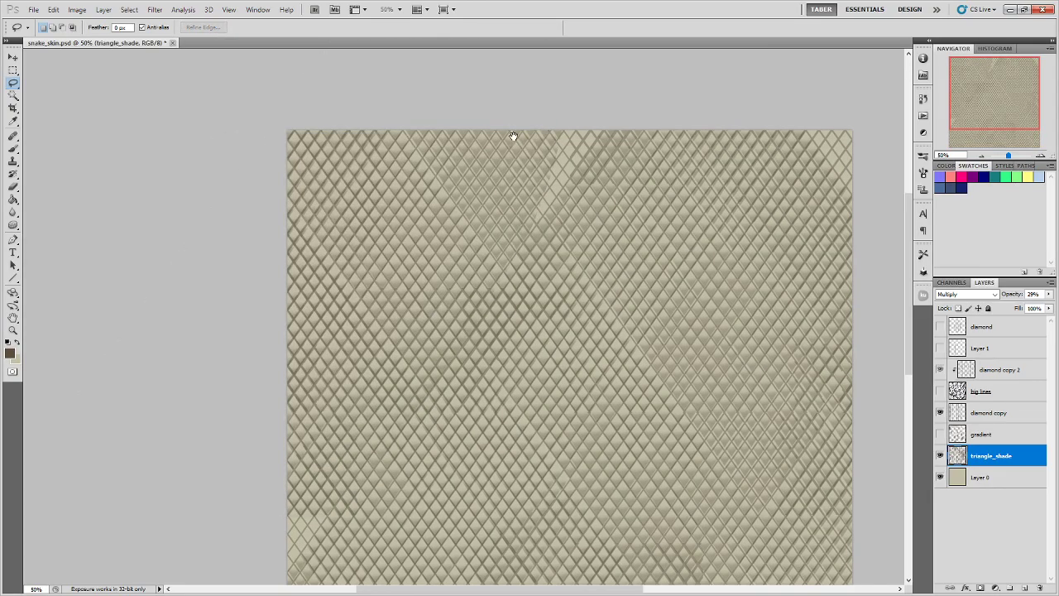
# - Fill the unshaded gap at the canvas's upper edge with a lassoed copy of nearby shading, fit it to the grid, and deselect
pyautogui.moveTo(482, 96)
pyautogui.mouseDown()
pyautogui.moveTo(466, 179)
pyautogui.moveTo(557, 184)
pyautogui.moveTo(529, 83)
pyautogui.moveTo(484, 98)
pyautogui.mouseUp()
pyautogui.hotkey('shift', 'Right')
pyautogui.hotkey('shift', 'Right')
pyautogui.hotkey('shift', 'Right')
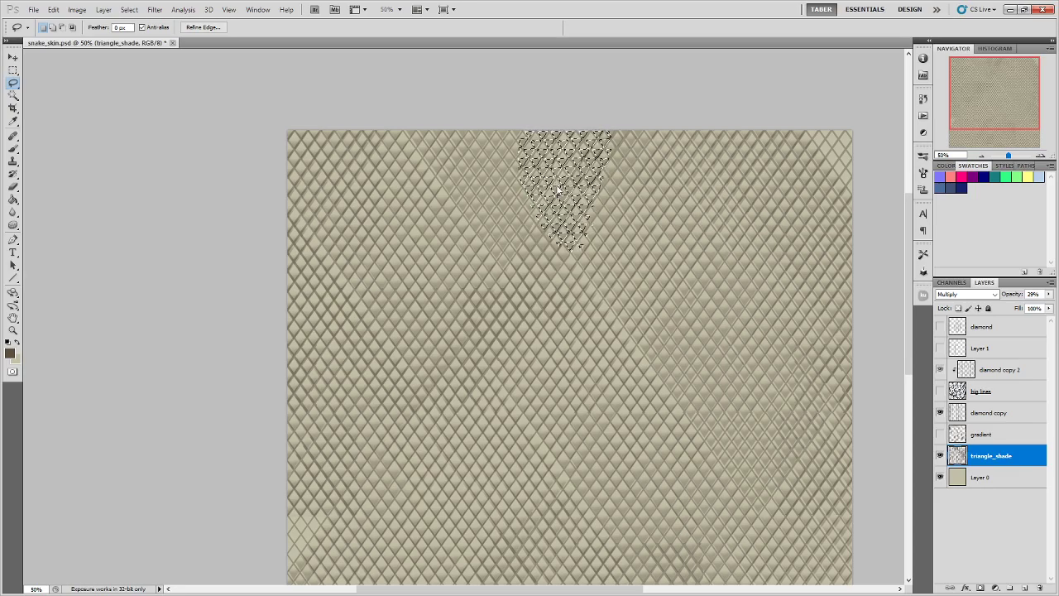
pyautogui.click(584, 100)
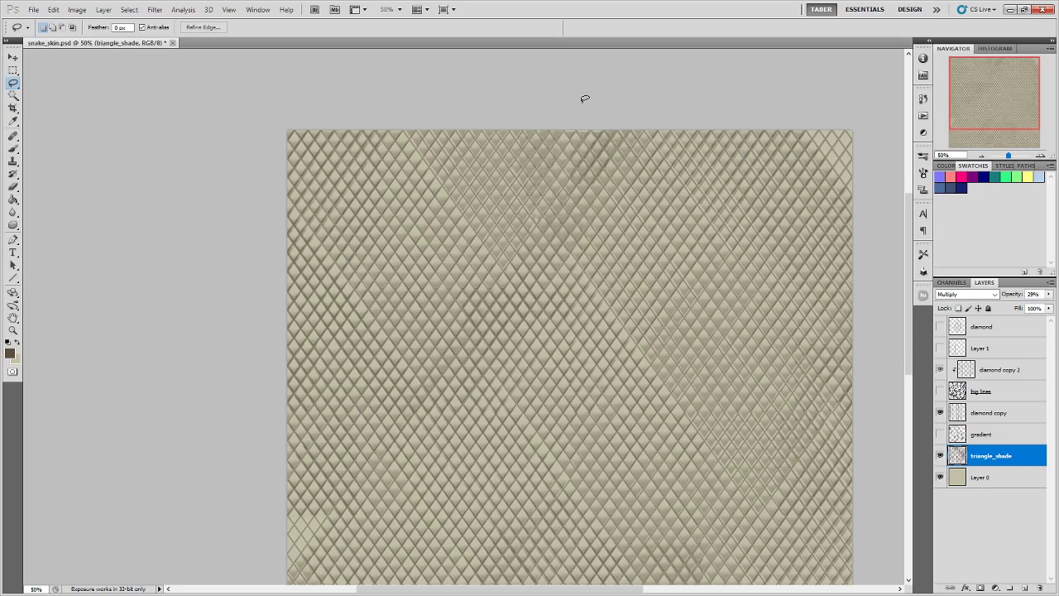
# - Patch the remaining unshaded gap near the canvas's left edge with a copied piece of shading and deselect
pyautogui.moveTo(483, 215); pyautogui.dragTo(547, 80)
pyautogui.moveTo(417, 280)
pyautogui.mouseDown()
pyautogui.moveTo(450, 389)
pyautogui.moveTo(418, 283)
pyautogui.mouseUp()
pyautogui.moveTo(419, 381)
pyautogui.mouseDown()
pyautogui.moveTo(352, 386)
pyautogui.moveTo(368, 387)
pyautogui.mouseUp()
pyautogui.click(267, 292)
pyautogui.hotkey('ctrl', '-')
pyautogui.hotkey('ctrl', '-')
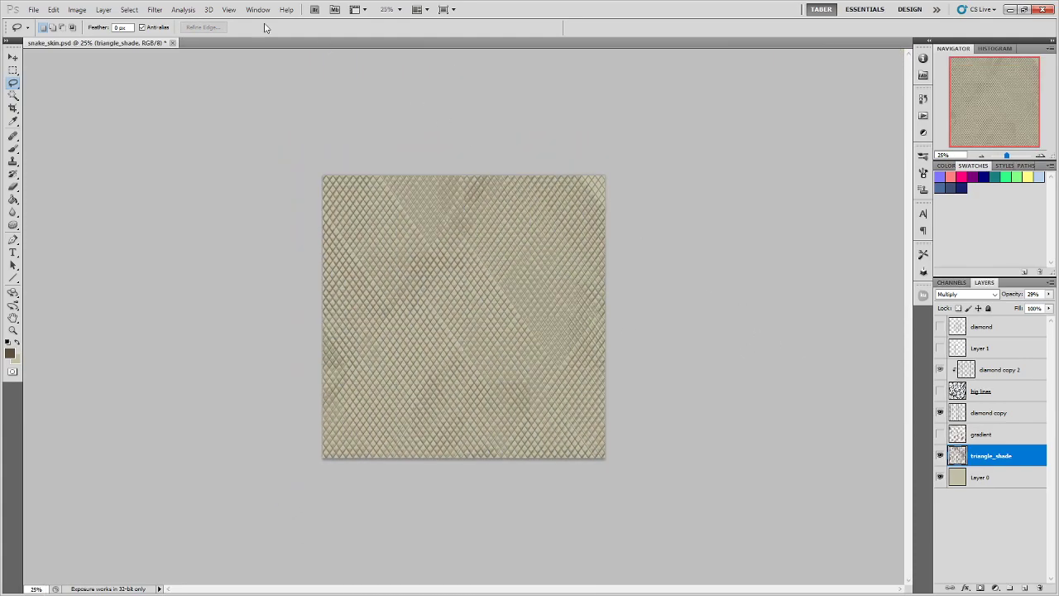
# - Show the gradient and big lines layers and compare the texture with the snake skin reference photo in the browser
pyautogui.click(940, 433)
pyautogui.click(940, 390)
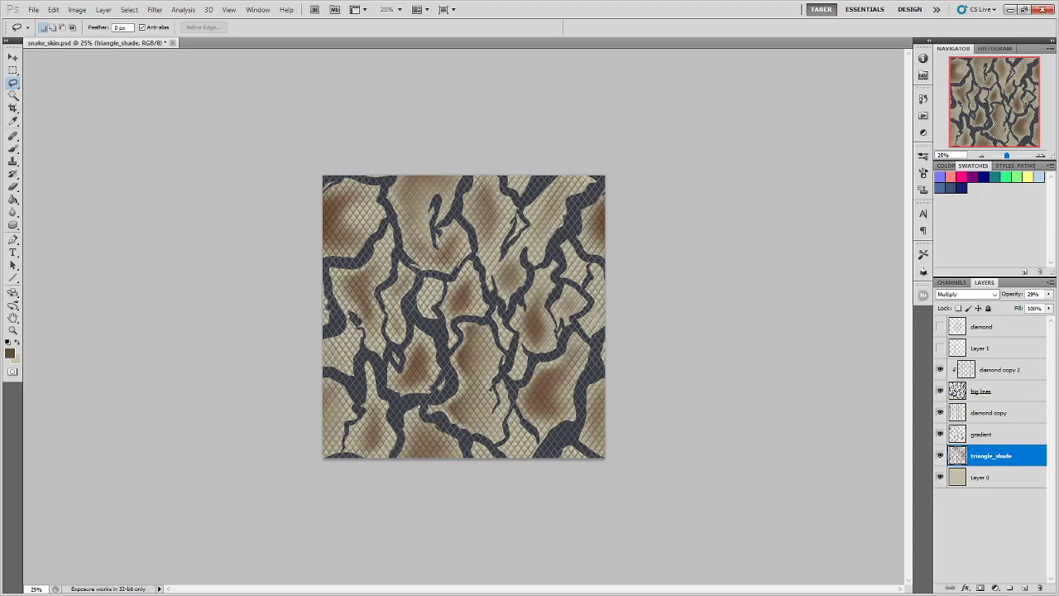
pyautogui.hotkey('alt', 'Tab')
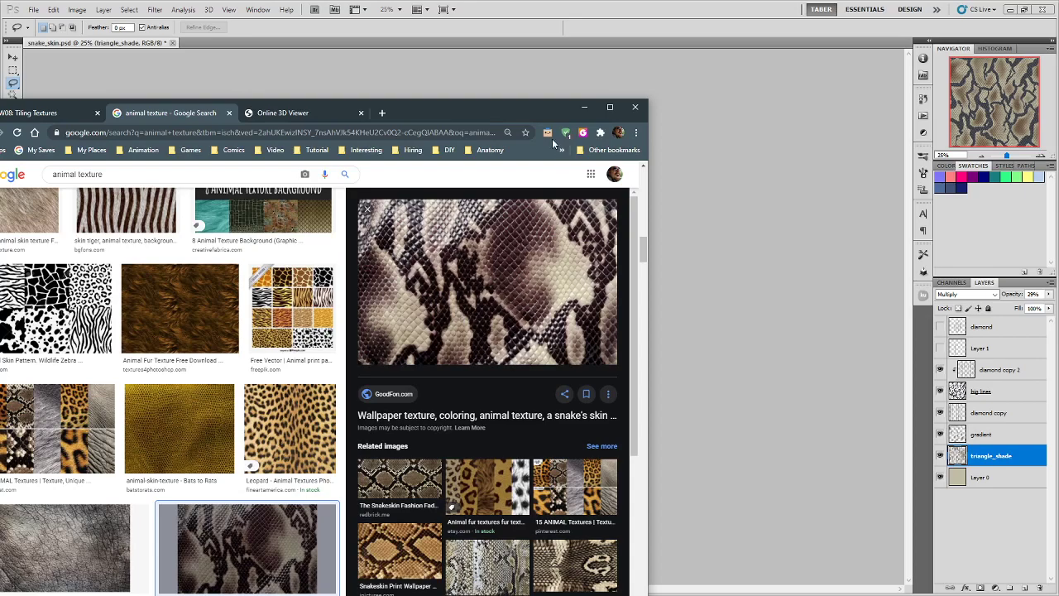
pyautogui.hotkey('alt', 'Tab')
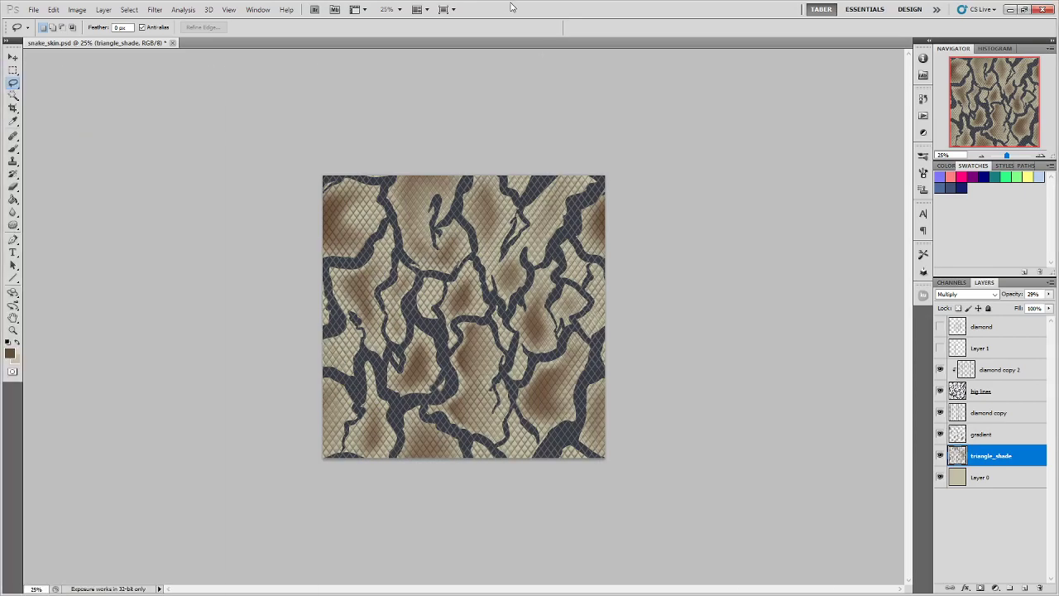
# - Add a new layer directly above diamond copy 2 and name it highlight
pyautogui.click(999, 389)
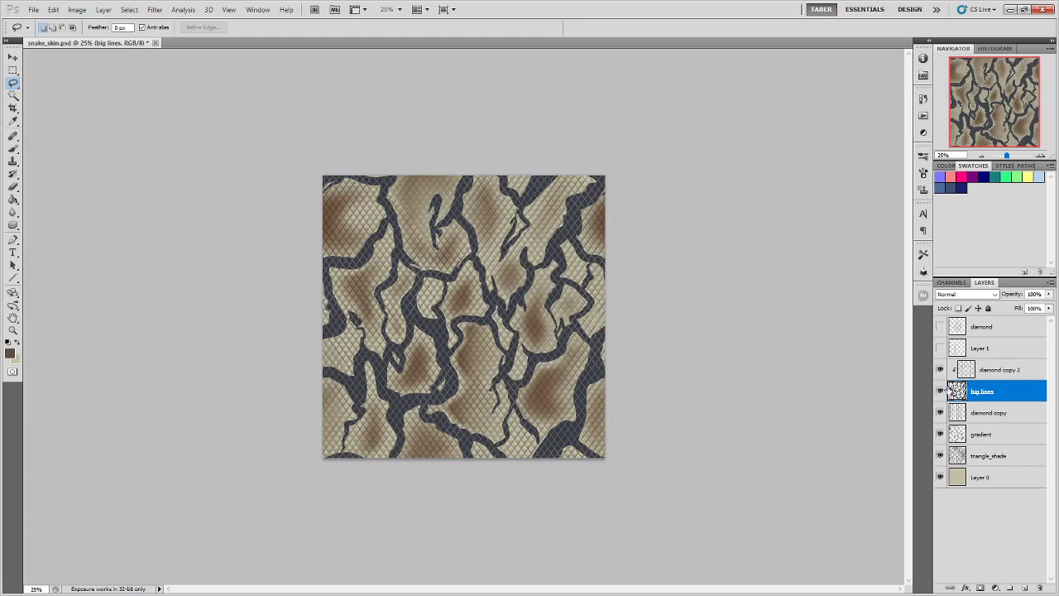
pyautogui.click(989, 369)
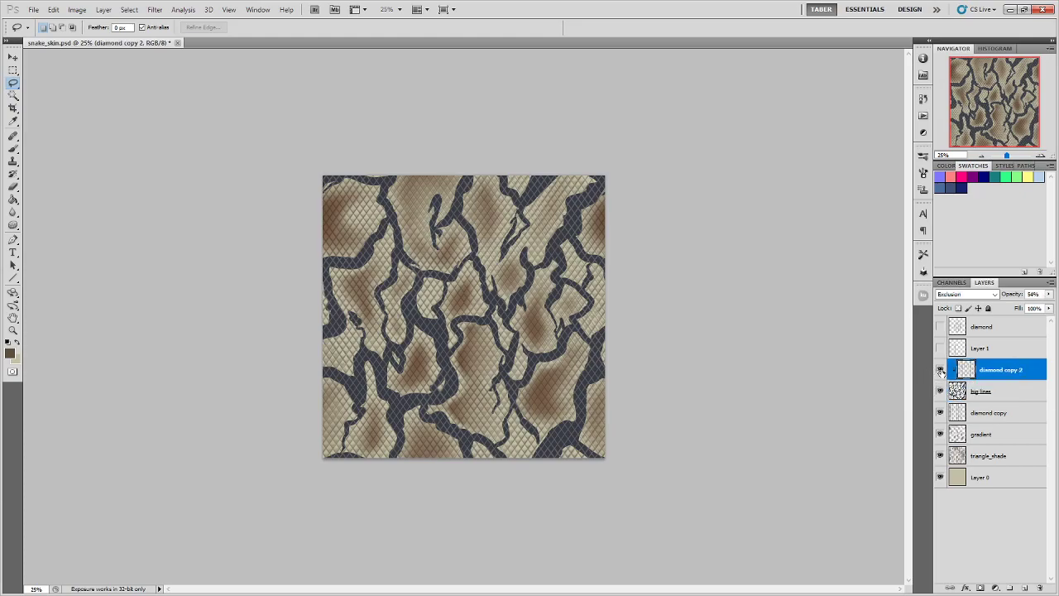
pyautogui.click(1022, 589)
pyautogui.doubleClick(981, 370)
pyautogui.write('big')
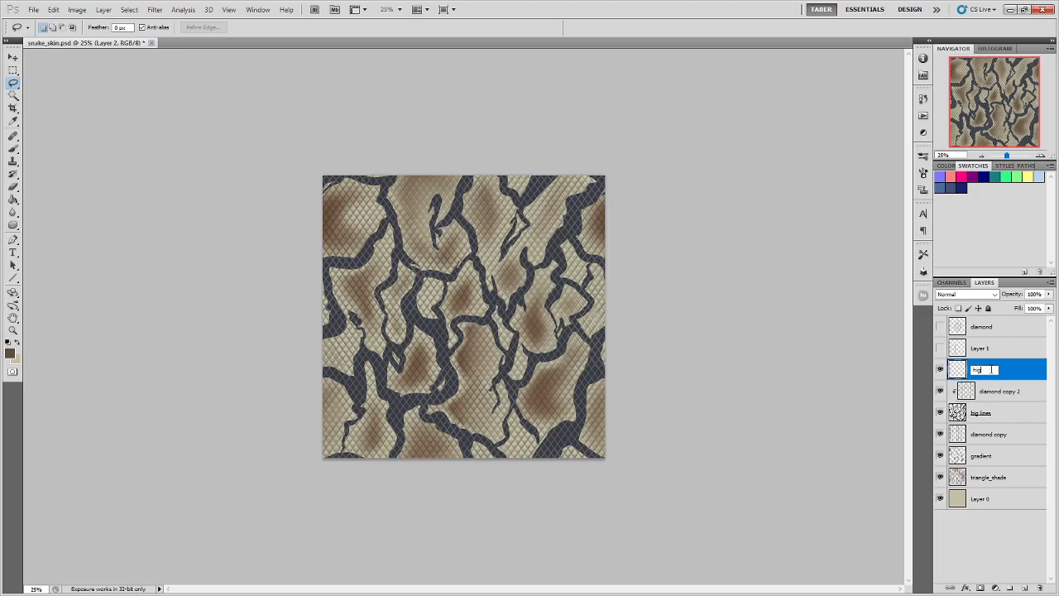
pyautogui.write('hlight')
pyautogui.press('Return')
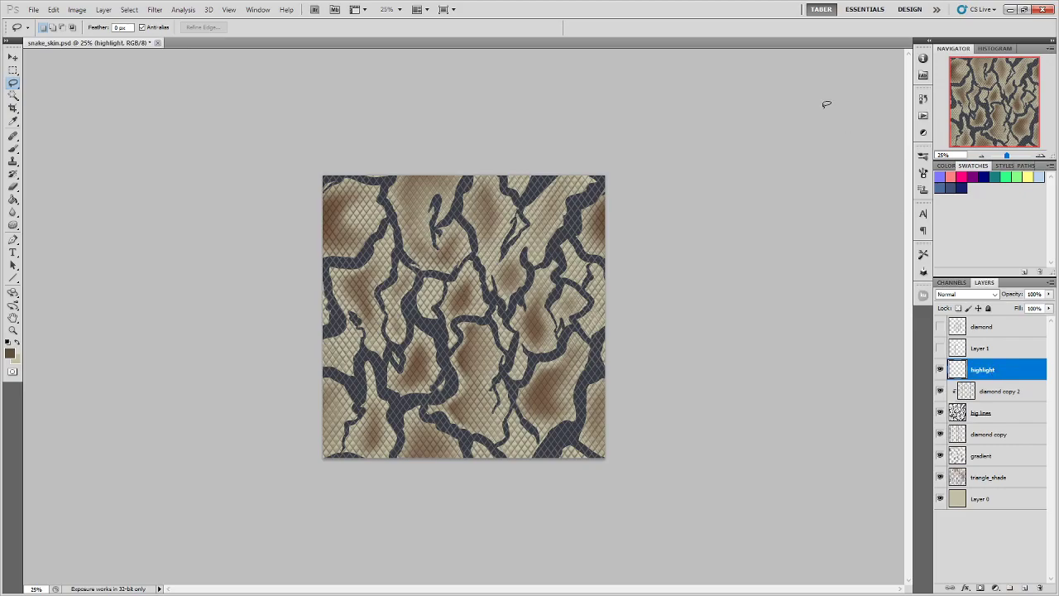
# - Choose the Brush tool and set the foreground colour to pale blue c3dee8
pyautogui.click(17, 343)
pyautogui.click(13, 149)
pyautogui.click(12, 354)
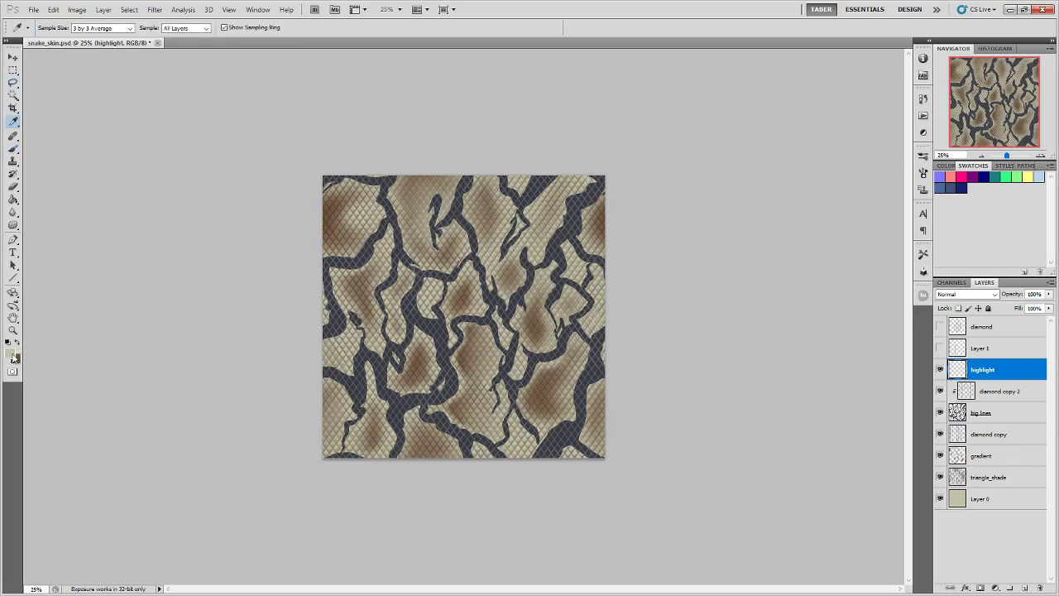
pyautogui.moveTo(882, 423); pyautogui.dragTo(878, 417)
pyautogui.click(749, 360)
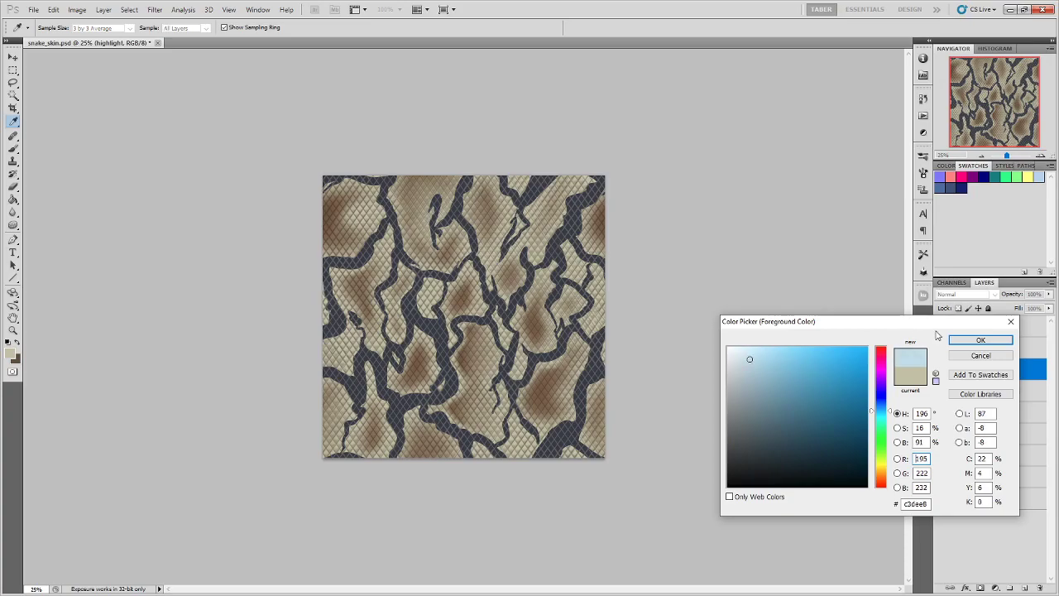
pyautogui.click(981, 340)
# - Paint the first soft pale blue highlights on scales around the curved dark line near the canvas centre with a size 25 brush
pyautogui.scroll(5, 526, 319)
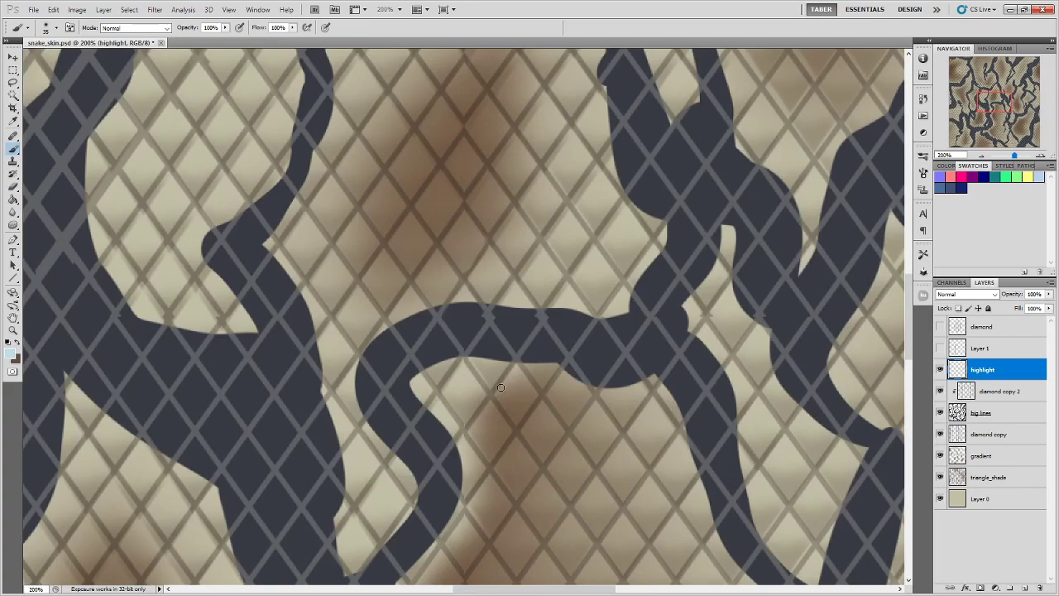
pyautogui.moveTo(507, 390); pyautogui.dragTo(510, 379)
pyautogui.click(591, 261)
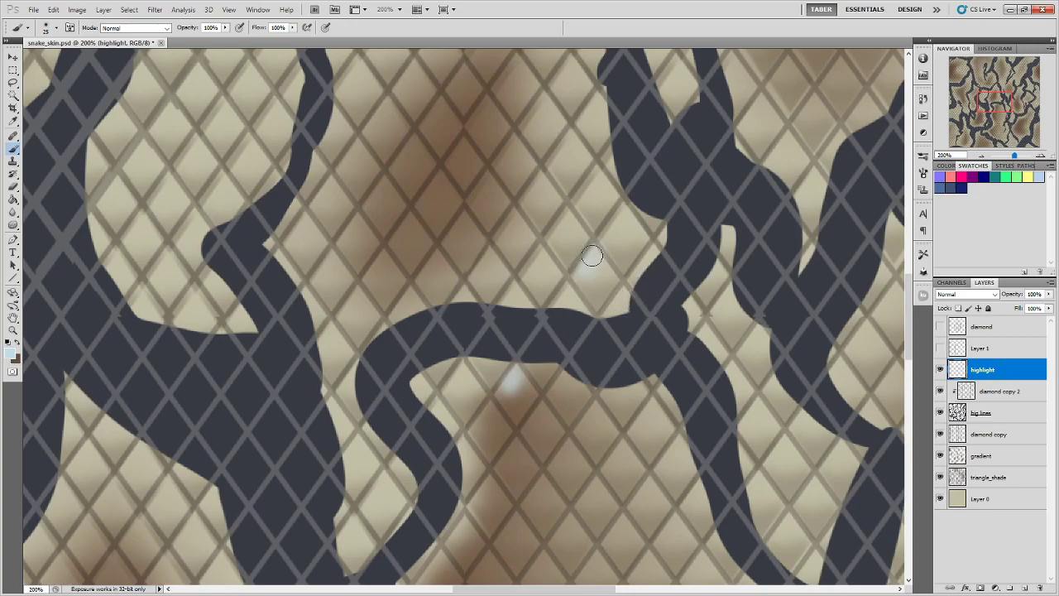
pyautogui.click(567, 294)
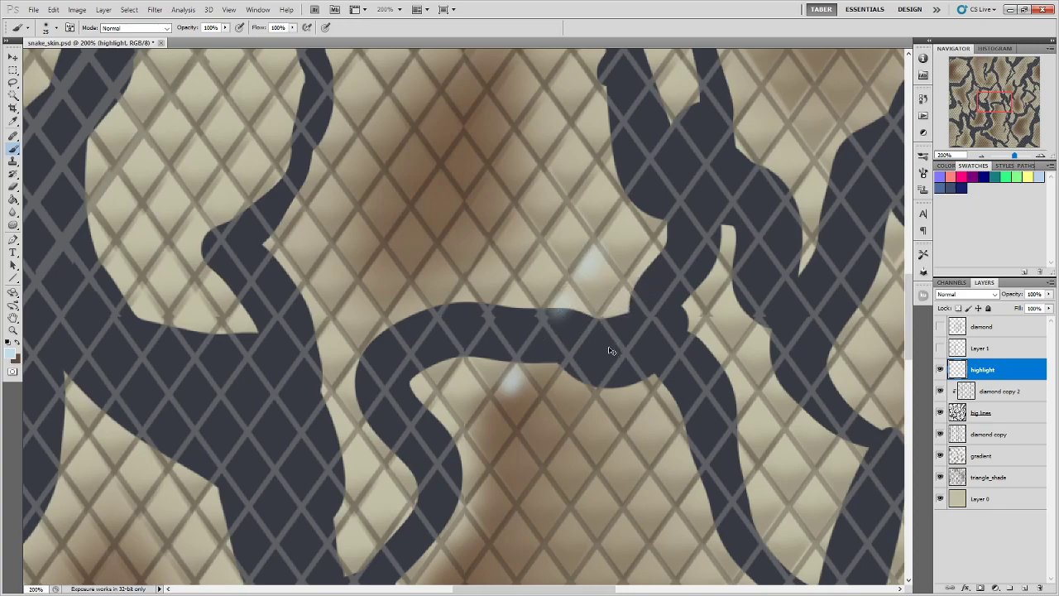
pyautogui.hotkey('ctrl', '-')
pyautogui.click(407, 309)
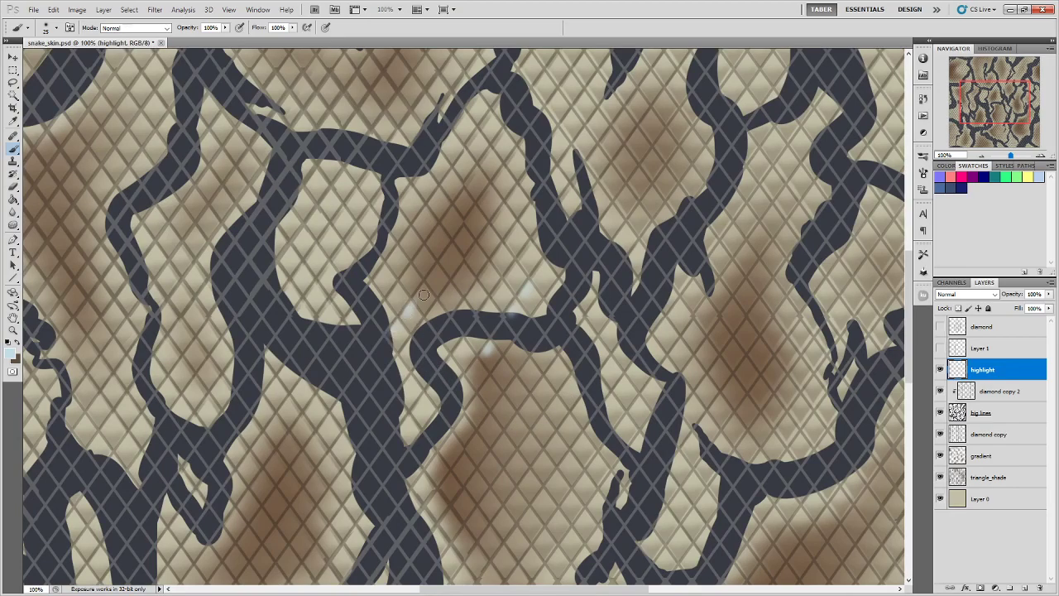
# - Dab more highlights on scales of the central brown patches and the dark lines between them
pyautogui.moveTo(488, 194); pyautogui.dragTo(468, 222)
pyautogui.moveTo(620, 312); pyautogui.dragTo(640, 285)
pyautogui.moveTo(666, 323)
pyautogui.mouseDown()
pyautogui.moveTo(603, 378)
pyautogui.moveTo(593, 409)
pyautogui.mouseUp()
pyautogui.click(556, 330)
pyautogui.click(584, 295)
pyautogui.click(594, 315)
pyautogui.click(579, 338)
pyautogui.click(543, 276)
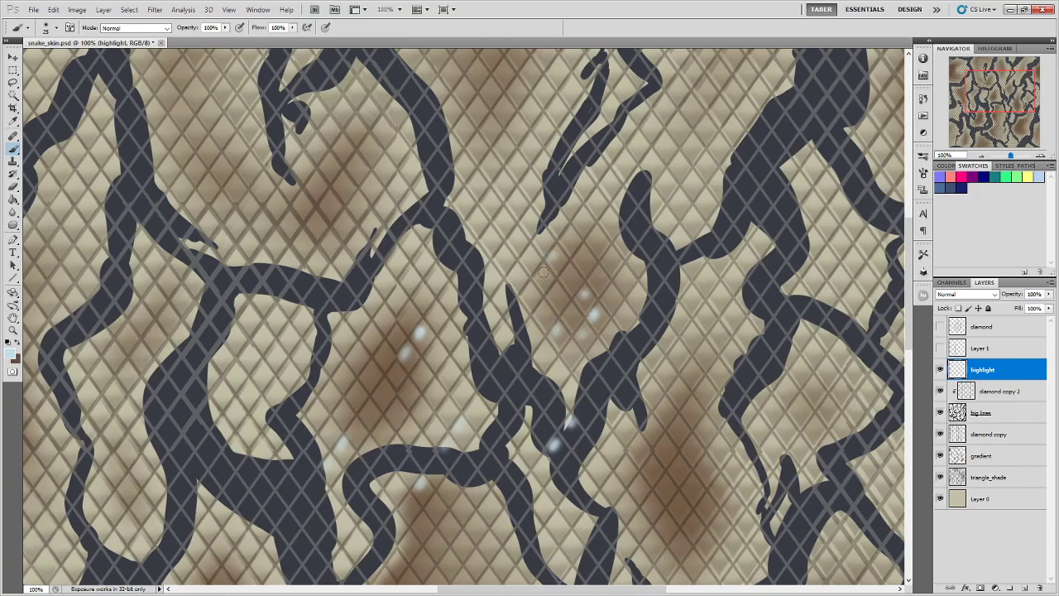
pyautogui.click(501, 295)
# - Add highlight dots to the scales of the brown patch above the central one, in the upper-middle of the texture
pyautogui.moveTo(577, 367)
pyautogui.mouseDown()
pyautogui.moveTo(602, 288)
pyautogui.moveTo(642, 248)
pyautogui.mouseUp()
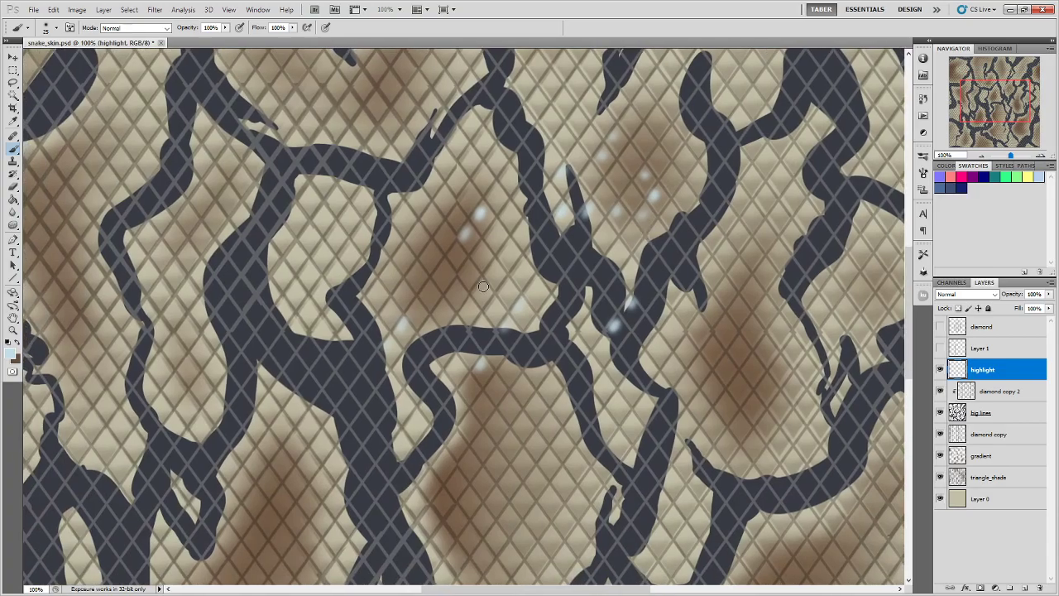
pyautogui.scroll(3, 430, 289)
pyautogui.hscroll(-2, 430, 290)
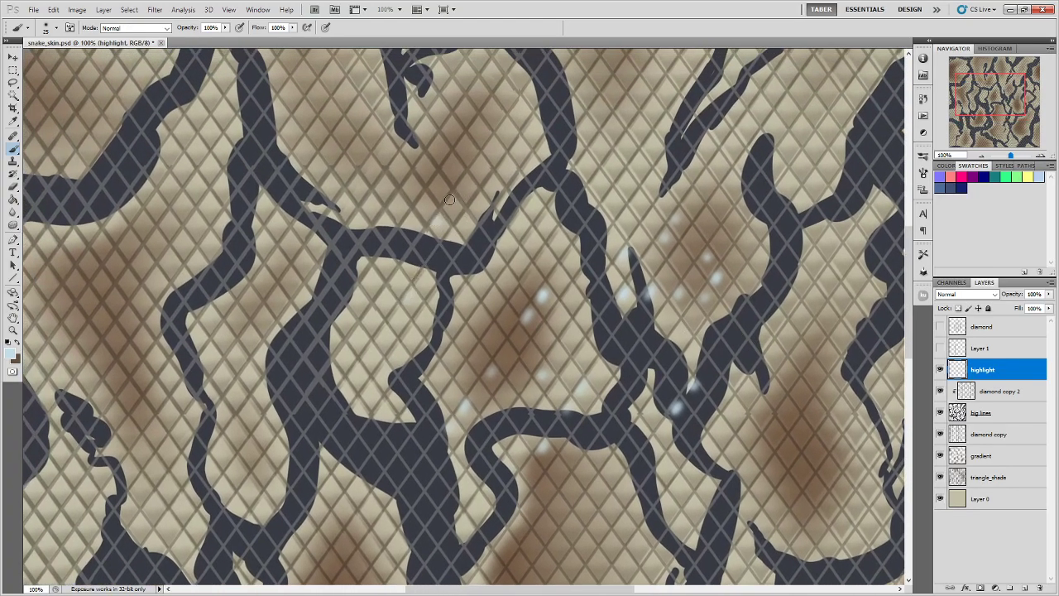
pyautogui.scroll(6, 464, 183)
pyautogui.click(462, 345)
pyautogui.click(463, 308)
pyautogui.click(518, 310)
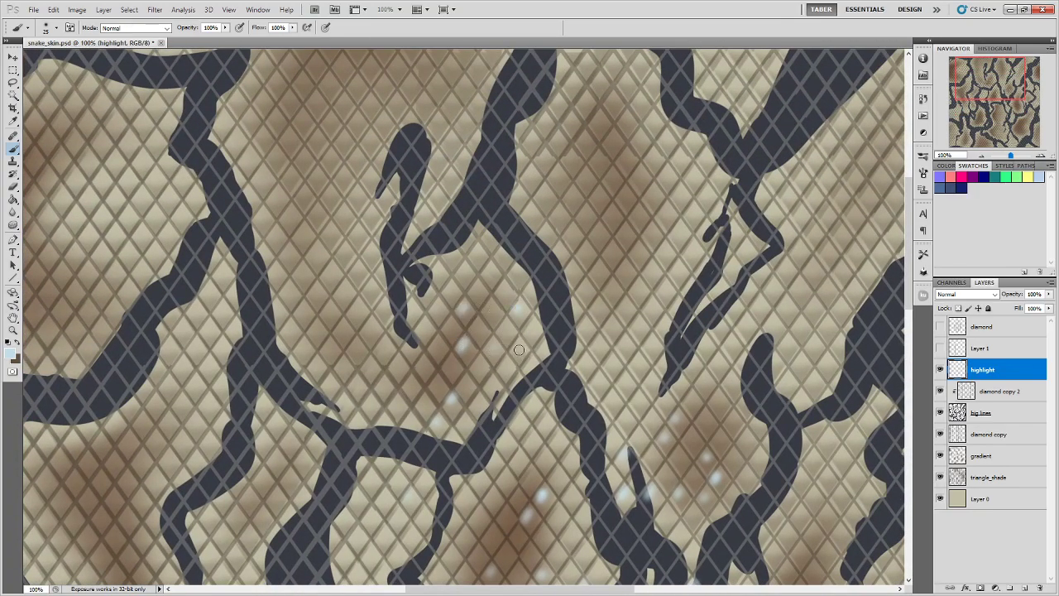
pyautogui.scroll(-5, 497, 388)
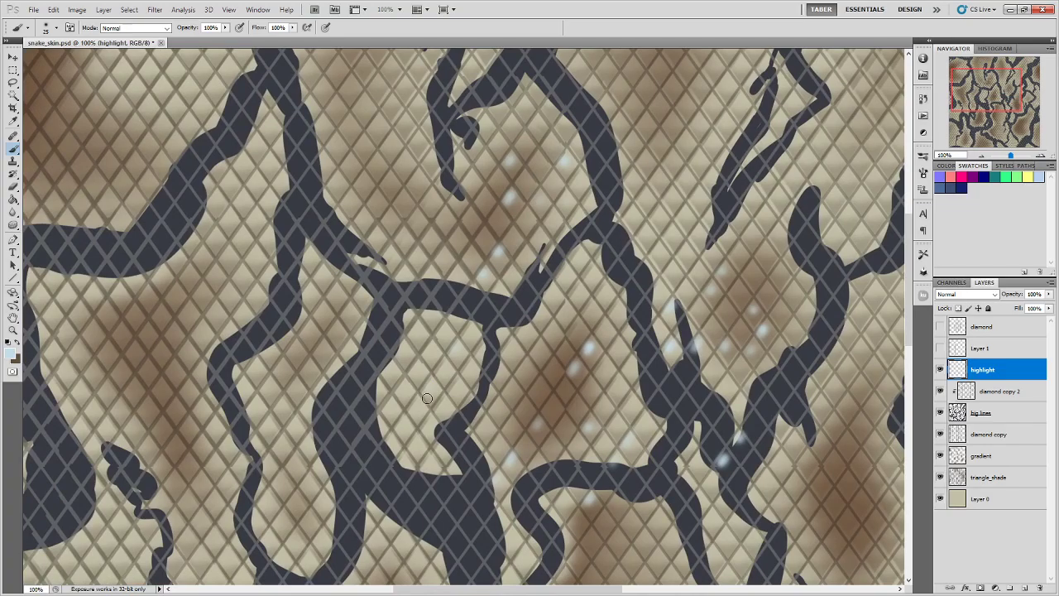
# - Select the painted highlight cluster, place copies of it in the lower areas and the upper-left and upper-right of the canvas, and deselect
pyautogui.hotkey('ctrl', '-')
pyautogui.hotkey('ctrl', '-')
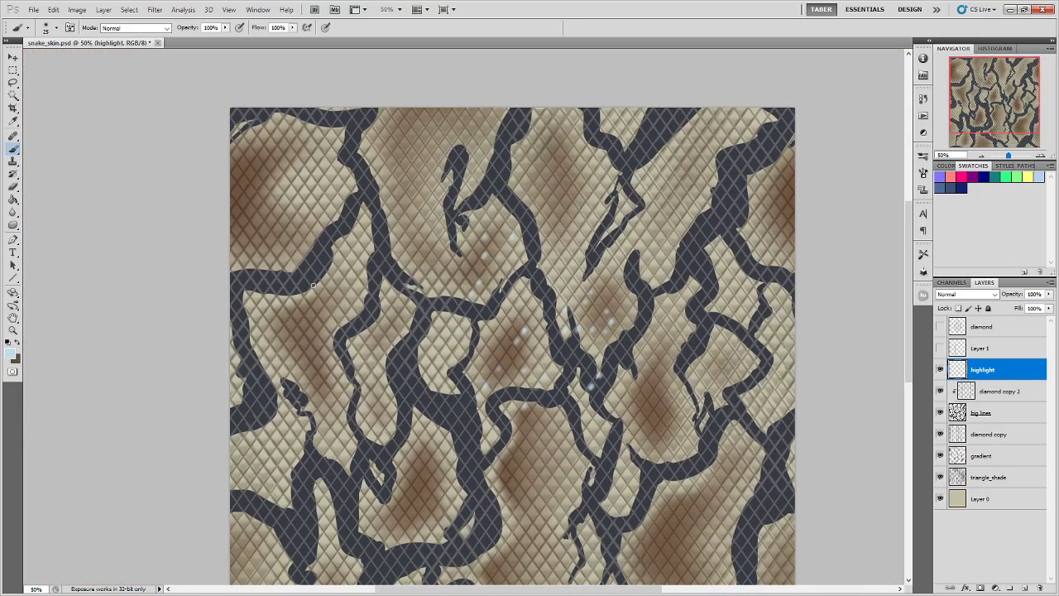
pyautogui.press('m')
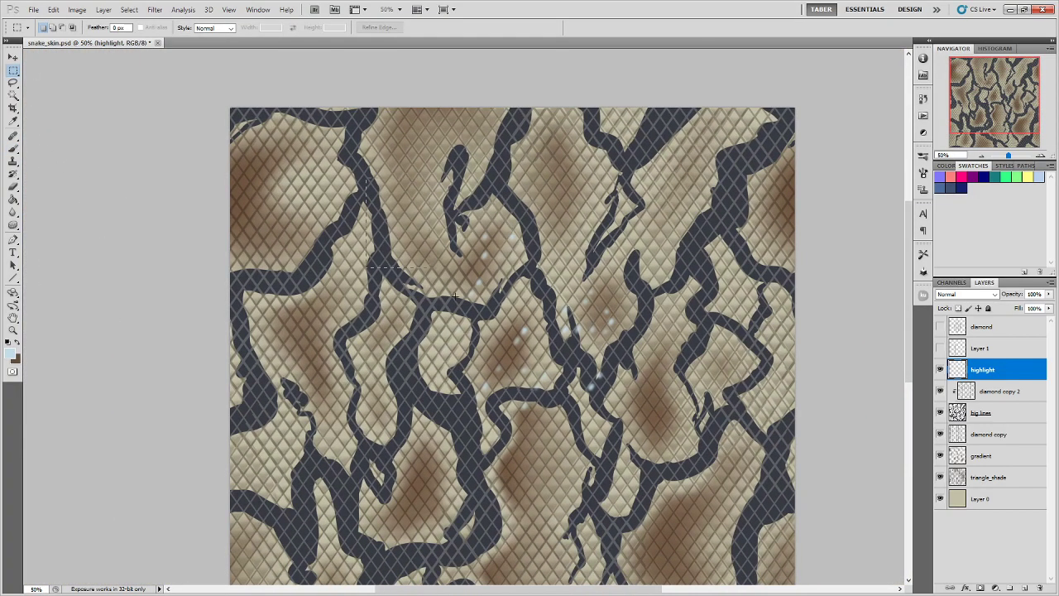
pyautogui.moveTo(718, 515); pyautogui.dragTo(364, 177)
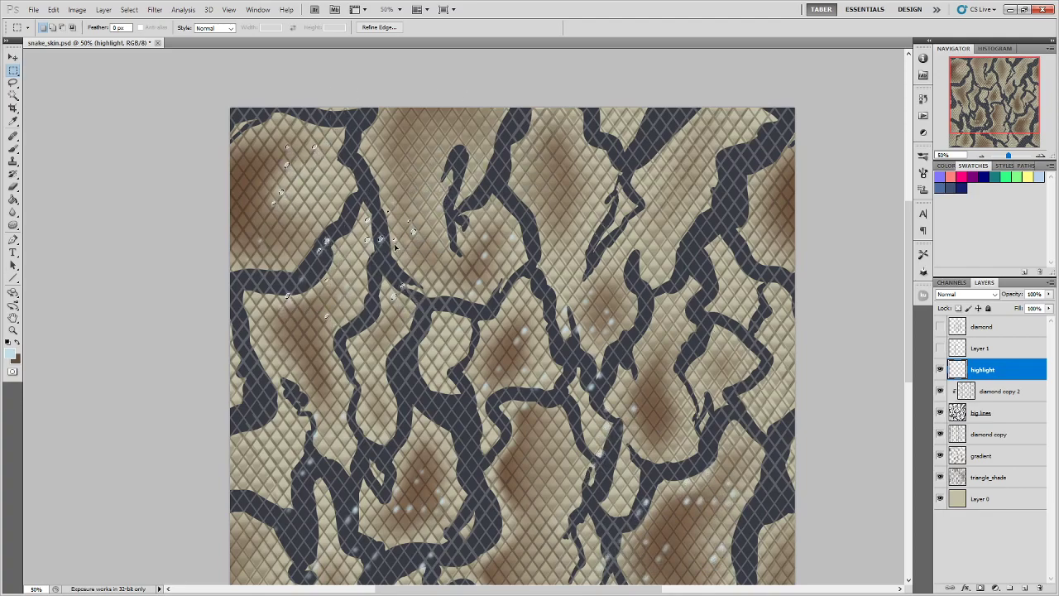
pyautogui.moveTo(390, 244); pyautogui.dragTo(768, 206)
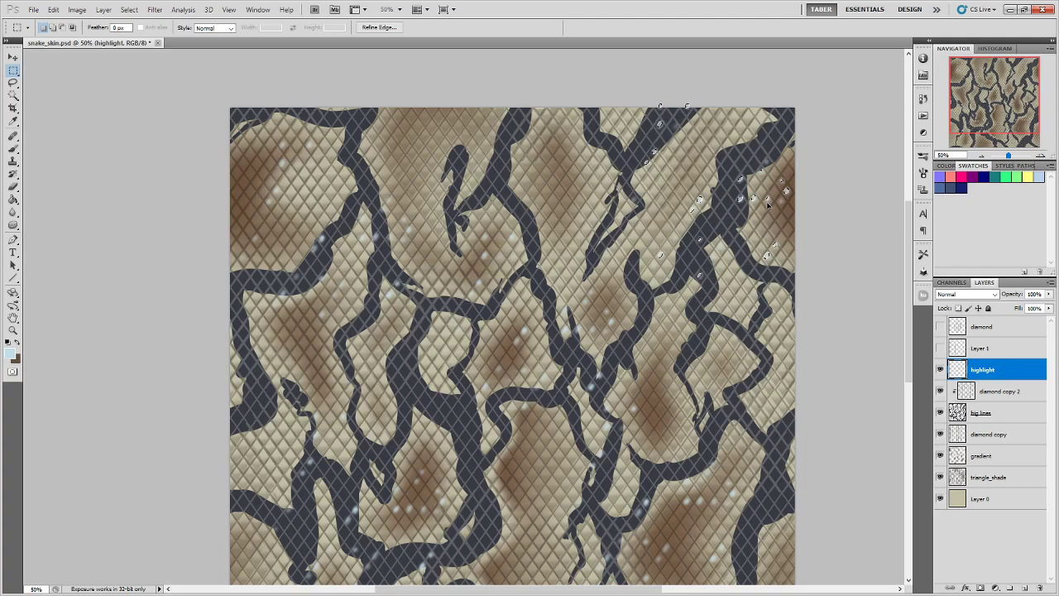
pyautogui.hotkey('ctrl', 'd')
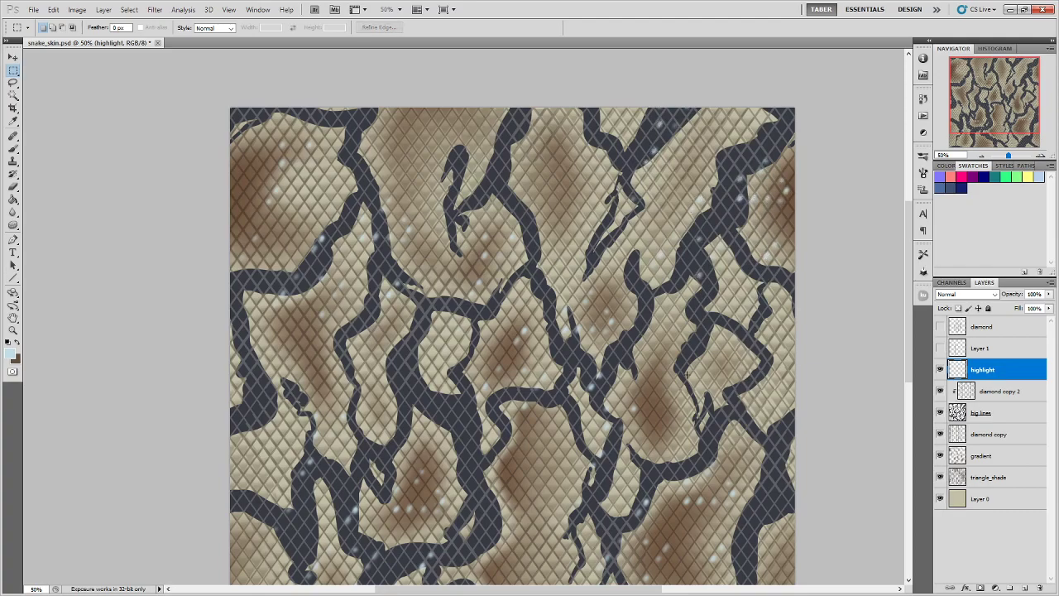
# - Set the highlight layer's blend mode to Color Dodge
pyautogui.hotkey('ctrl', '-')
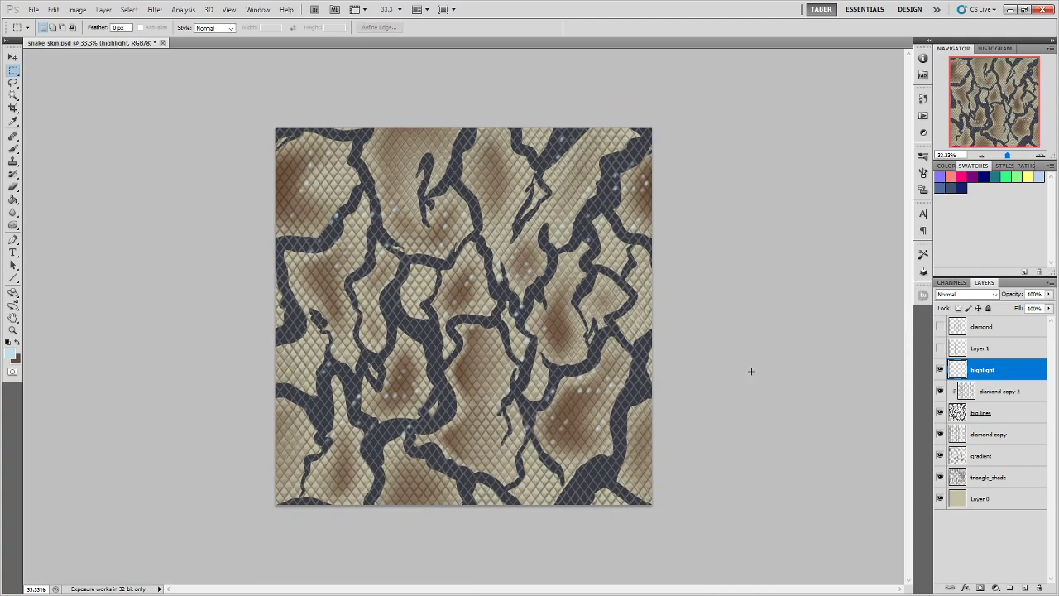
pyautogui.click(966, 294)
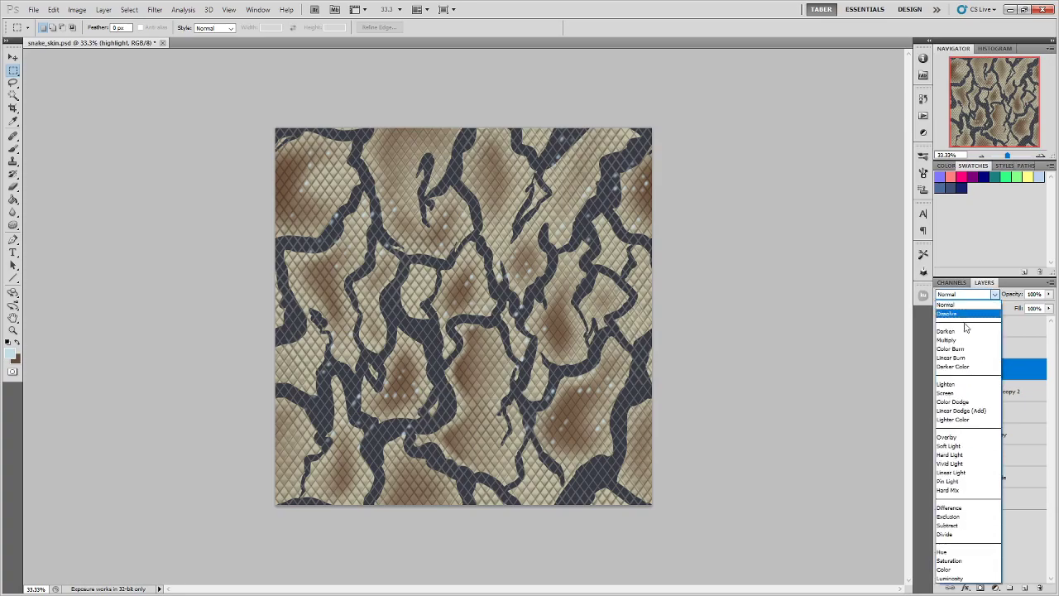
pyautogui.click(968, 402)
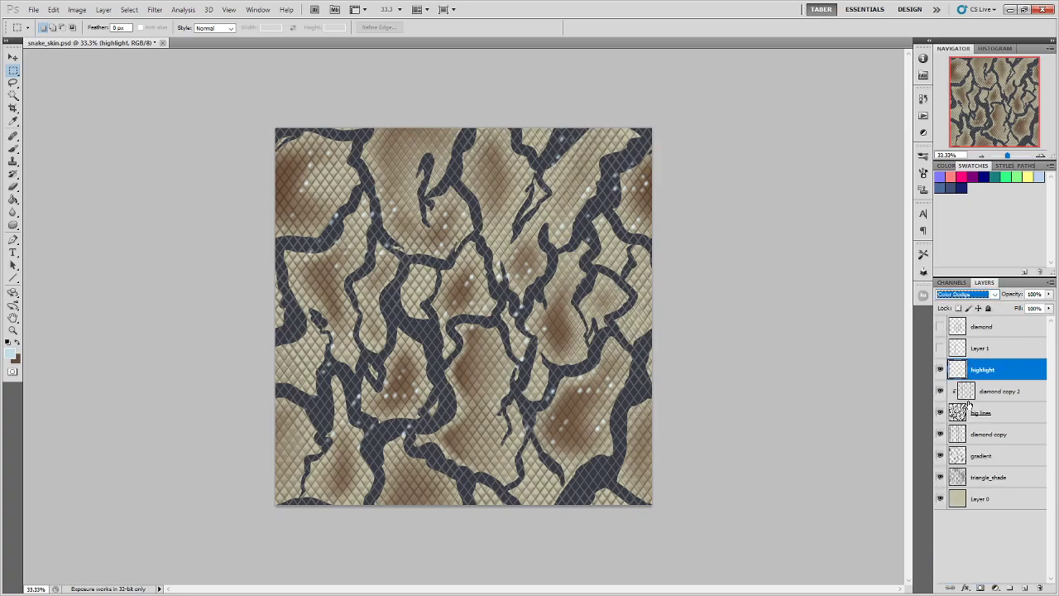
# - Try the highlight layer in Color Dodge at 62% opacity and in Overlay at 91% opacity
pyautogui.click(1048, 294)
pyautogui.moveTo(1049, 305); pyautogui.dragTo(1027, 305)
pyautogui.click(975, 294)
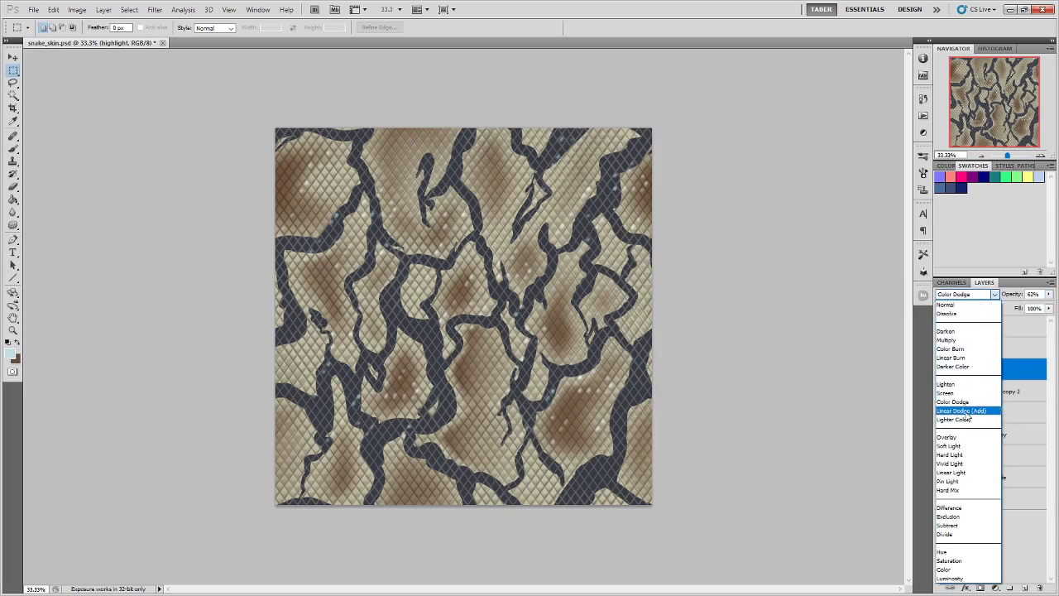
pyautogui.click(960, 437)
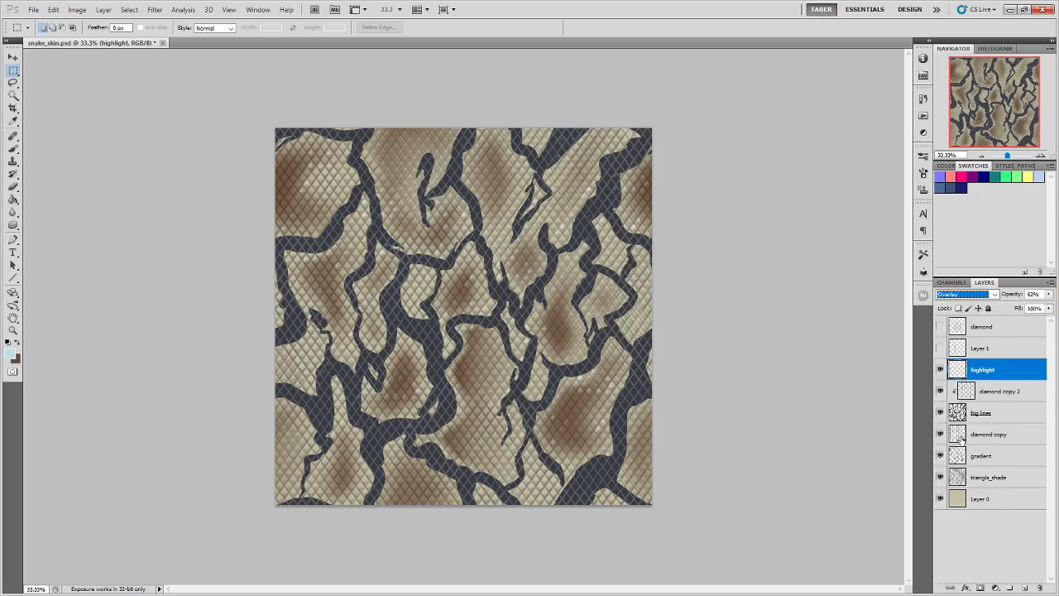
pyautogui.click(1047, 294)
pyautogui.moveTo(1032, 307); pyautogui.dragTo(1045, 306)
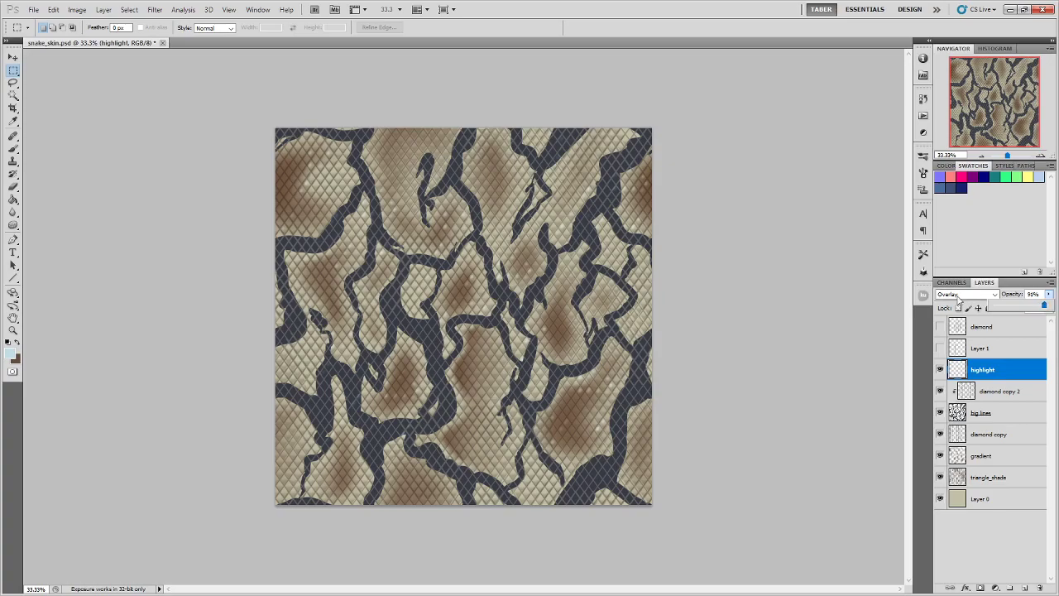
# - Set the highlight layer to Hard Light at 70% opacity and compare the texture with the snake skin reference photo
pyautogui.click(992, 295)
pyautogui.click(969, 454)
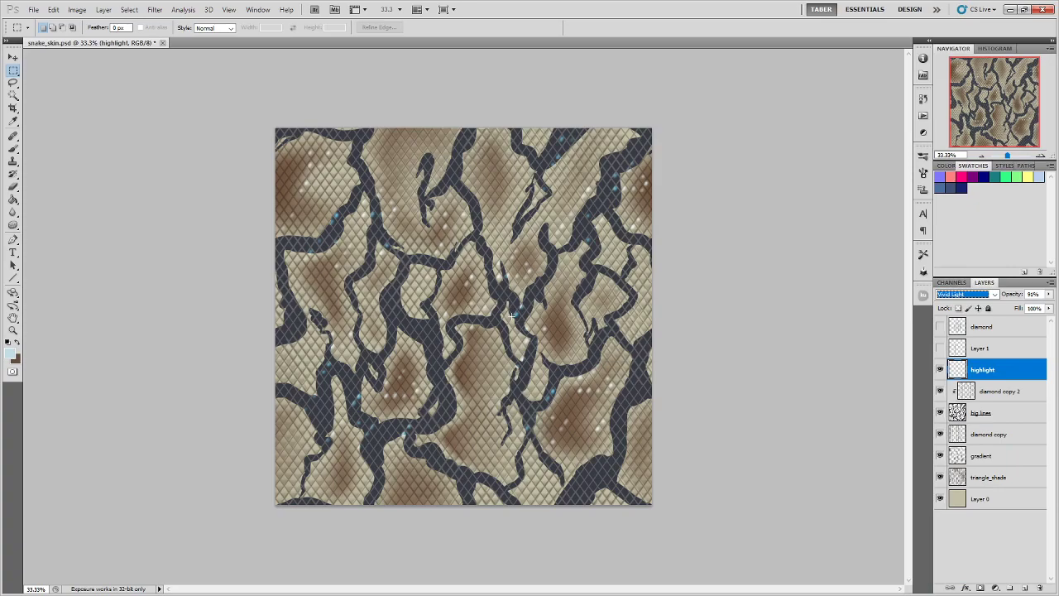
pyautogui.press('Down')
pyautogui.press('Up')
pyautogui.click(1049, 294)
pyautogui.moveTo(1044, 306); pyautogui.dragTo(1020, 306)
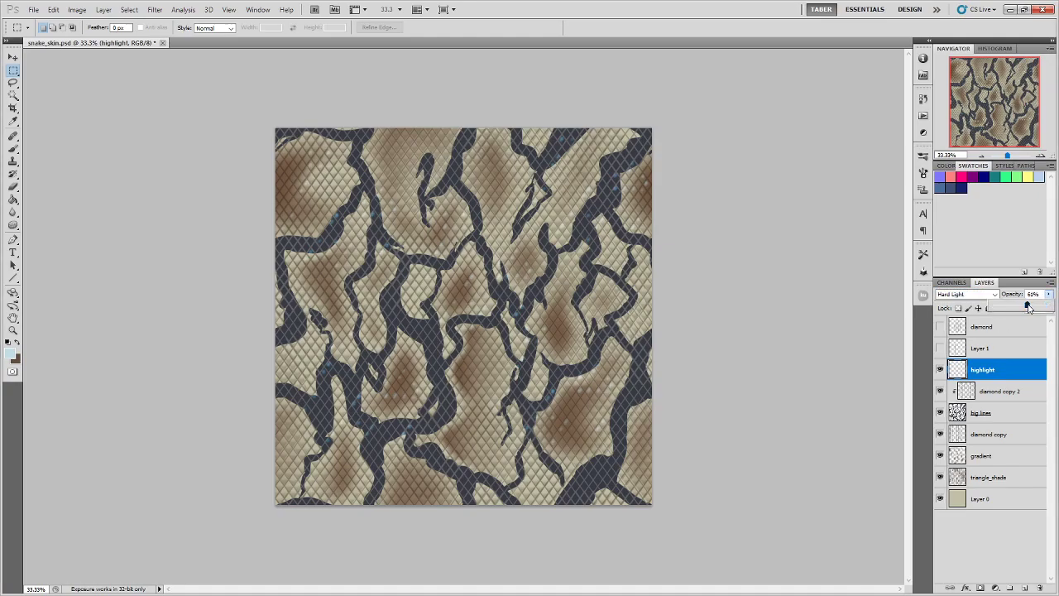
pyautogui.press('b')
pyautogui.hotkey('alt', 'Tab')
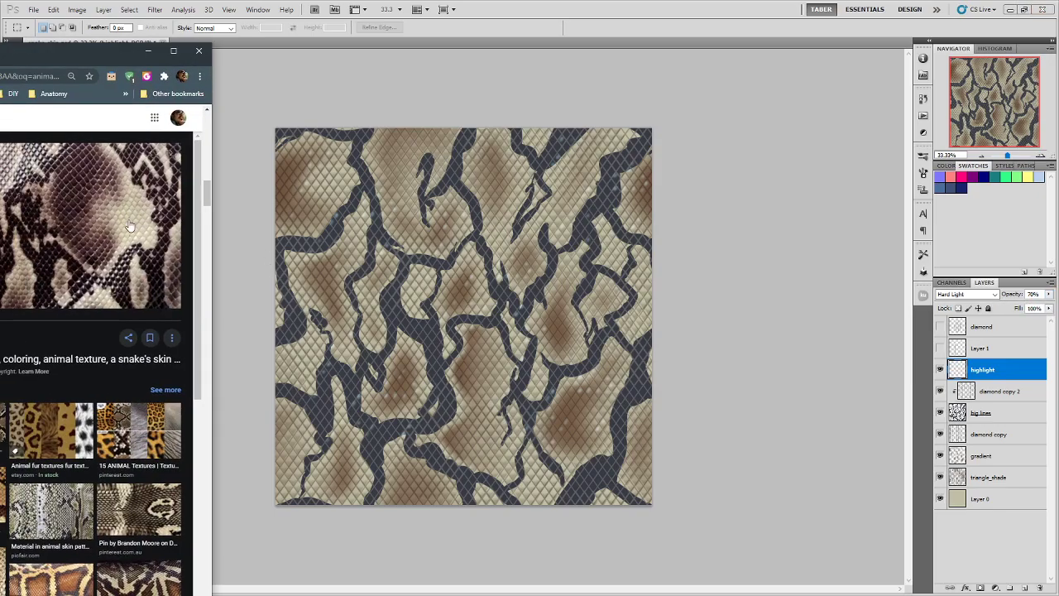
pyautogui.hotkey('alt', 'Tab')
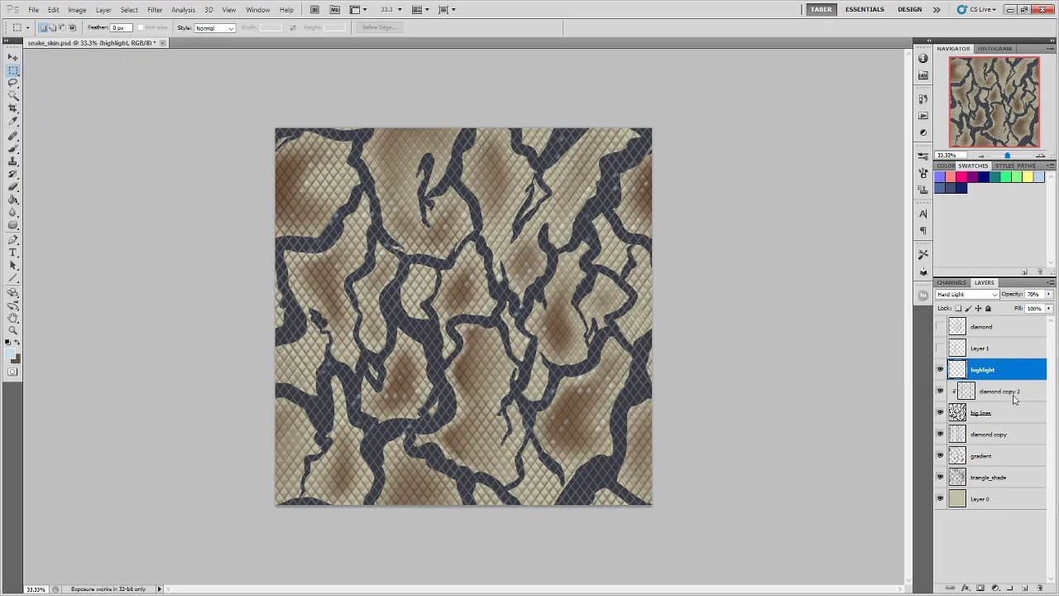
# - Lower the opacity of the "diamond copy 2" layer to about 29%
pyautogui.click(1011, 391)
pyautogui.click(1049, 295)
pyautogui.moveTo(1026, 309); pyautogui.dragTo(1010, 308)
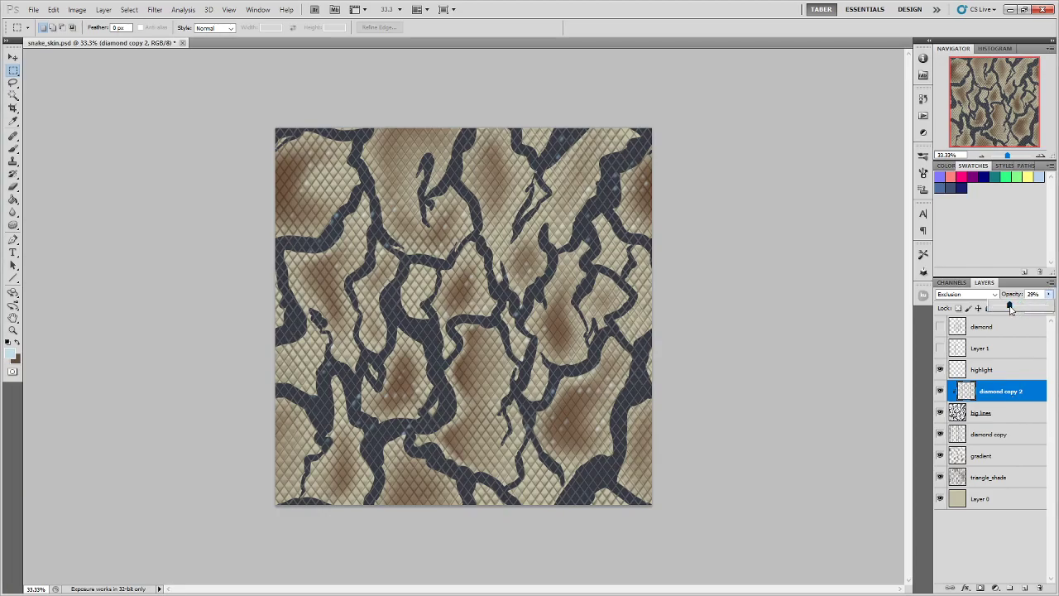
pyautogui.moveTo(1008, 309); pyautogui.dragTo(1009, 308)
# - Toggle the visibility of the "diamond copy" and "big lines" layers off and on to compare their effect on the texture
pyautogui.click(1004, 439)
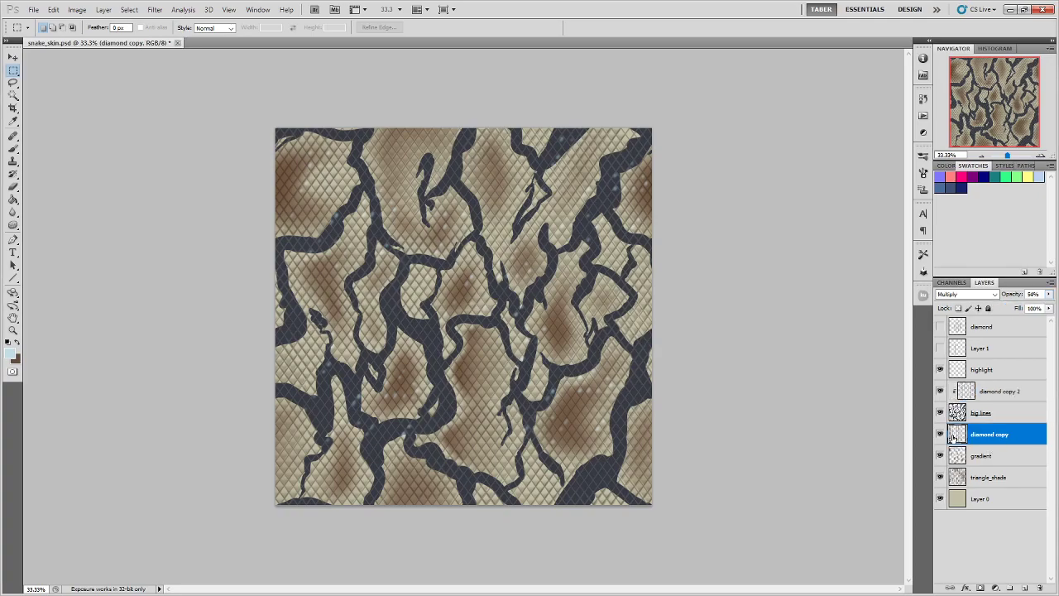
pyautogui.click(940, 434)
pyautogui.click(939, 434)
pyautogui.click(939, 435)
pyautogui.click(940, 434)
pyautogui.hotkey('ctrl', '-')
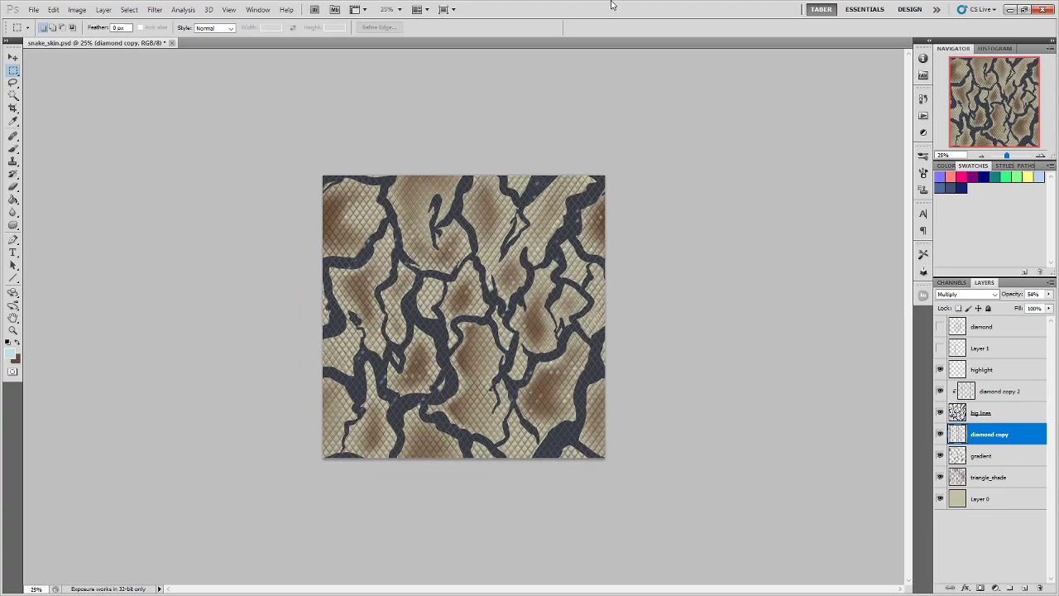
pyautogui.click(940, 413)
pyautogui.click(940, 413)
# - Save the document and save a PNG copy over tube_texture.png in the Desktop's Tiling_Tube folder
pyautogui.click(34, 9)
pyautogui.click(75, 167)
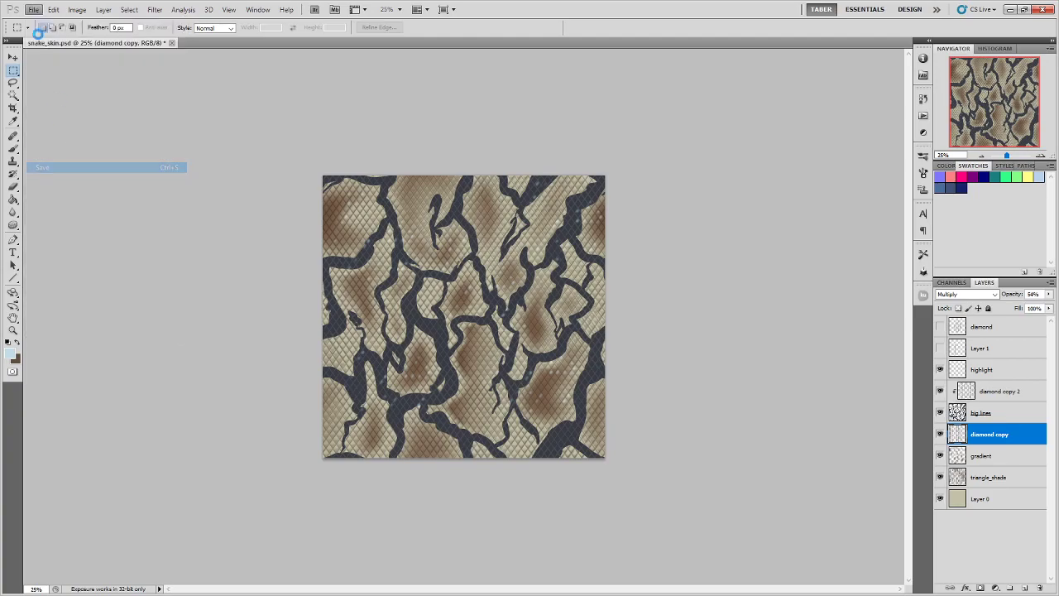
pyautogui.click(34, 9)
pyautogui.click(56, 177)
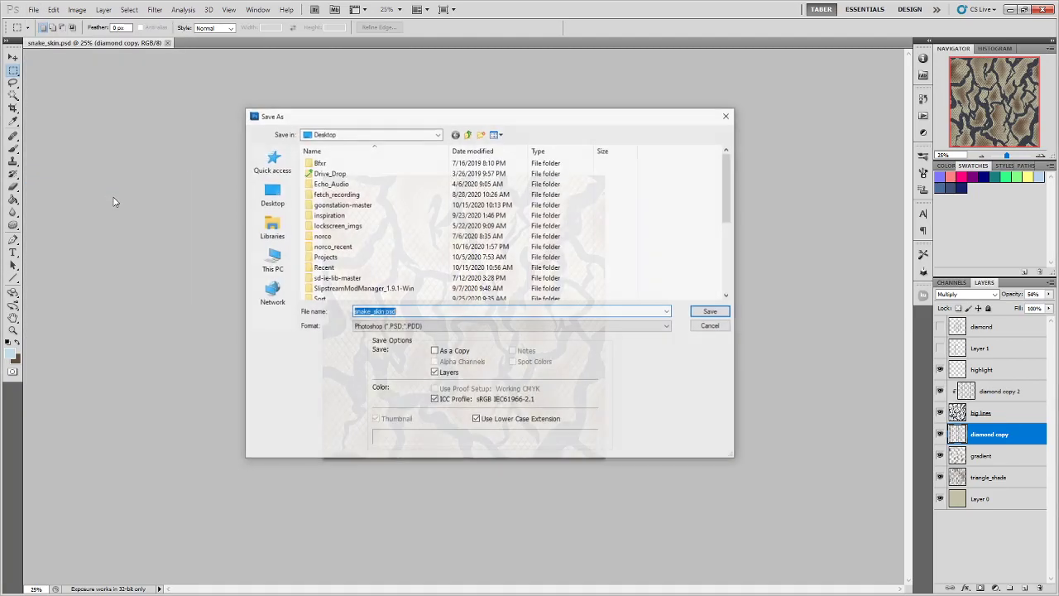
pyautogui.scroll(-4, 344, 244)
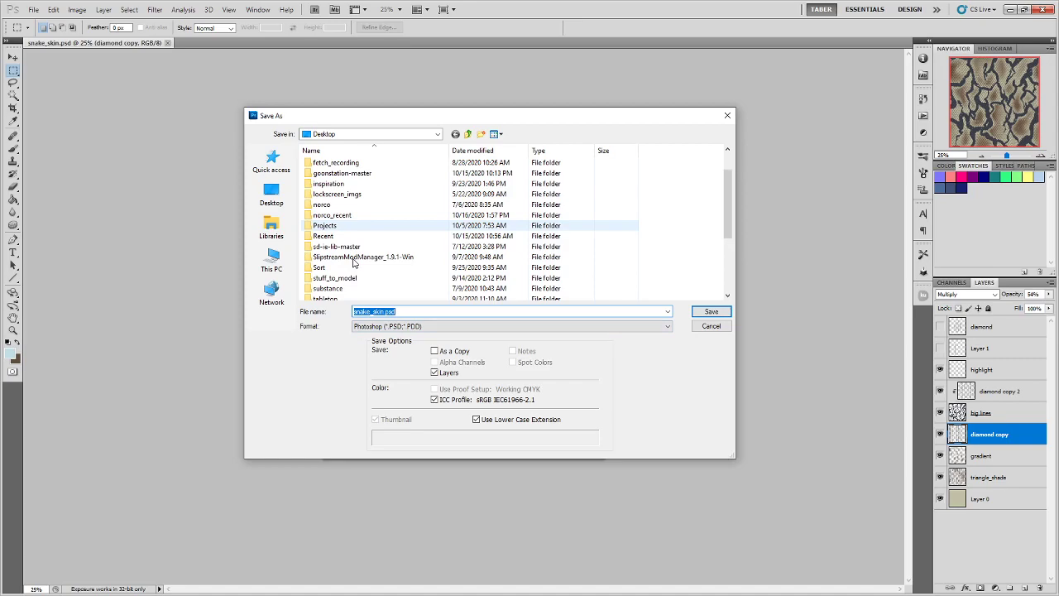
pyautogui.doubleClick(331, 225)
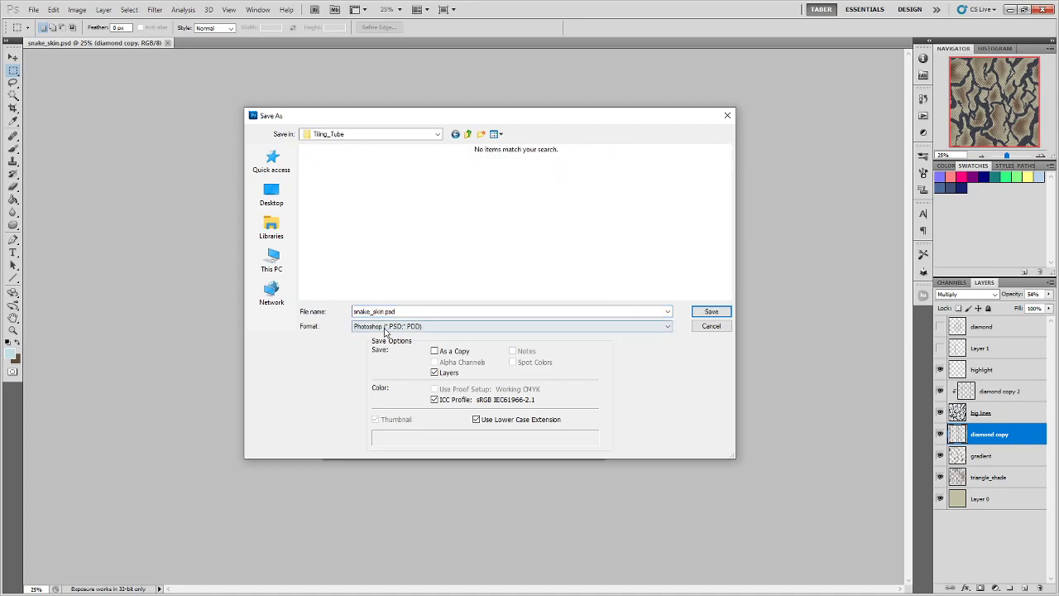
pyautogui.click(387, 326)
pyautogui.click(372, 443)
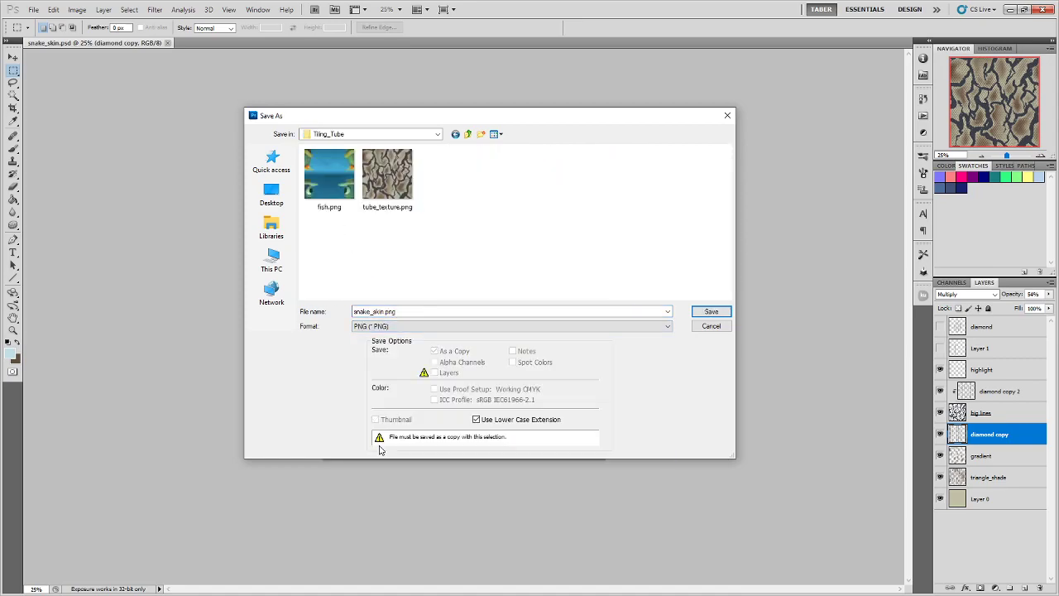
pyautogui.click(388, 176)
pyautogui.click(713, 311)
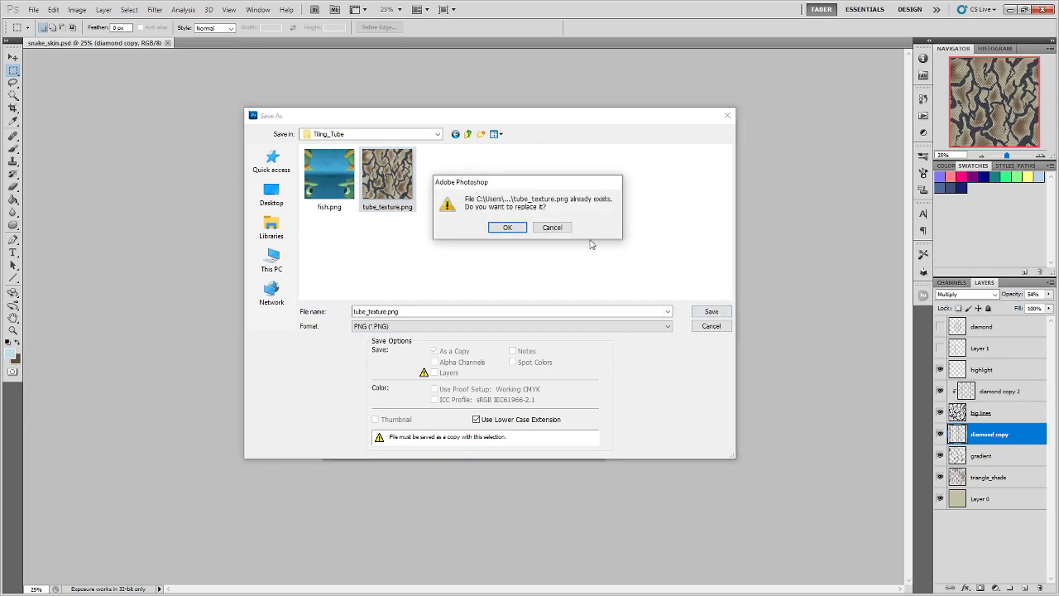
pyautogui.click(501, 230)
pyautogui.click(419, 293)
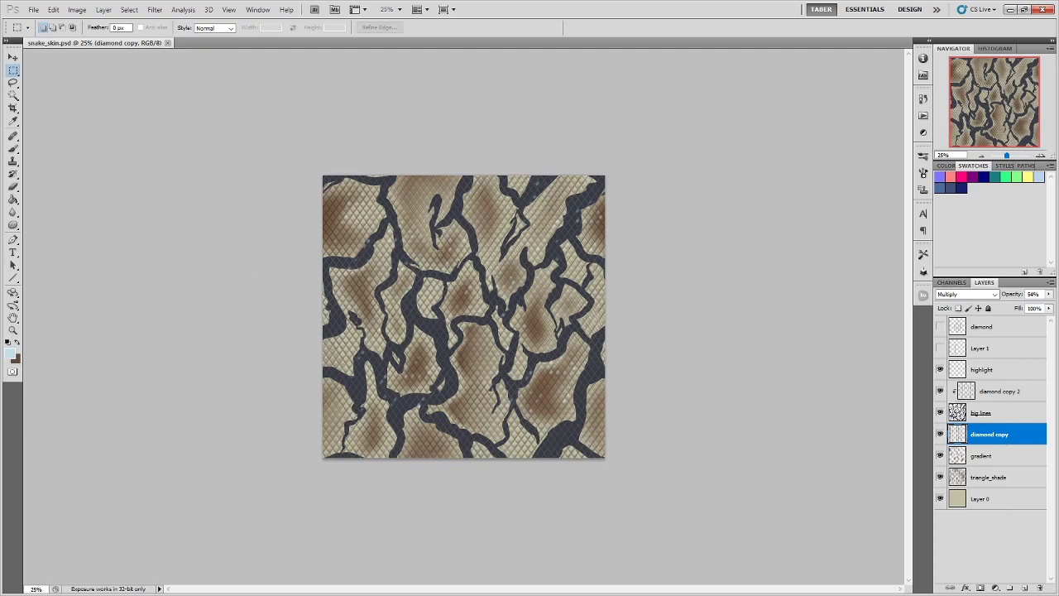
# - Switch to Online 3D Viewer in the browser, inspect the textured tube from several sides, and compare it with the snake skin reference
pyautogui.hotkey('alt', 'Tab')
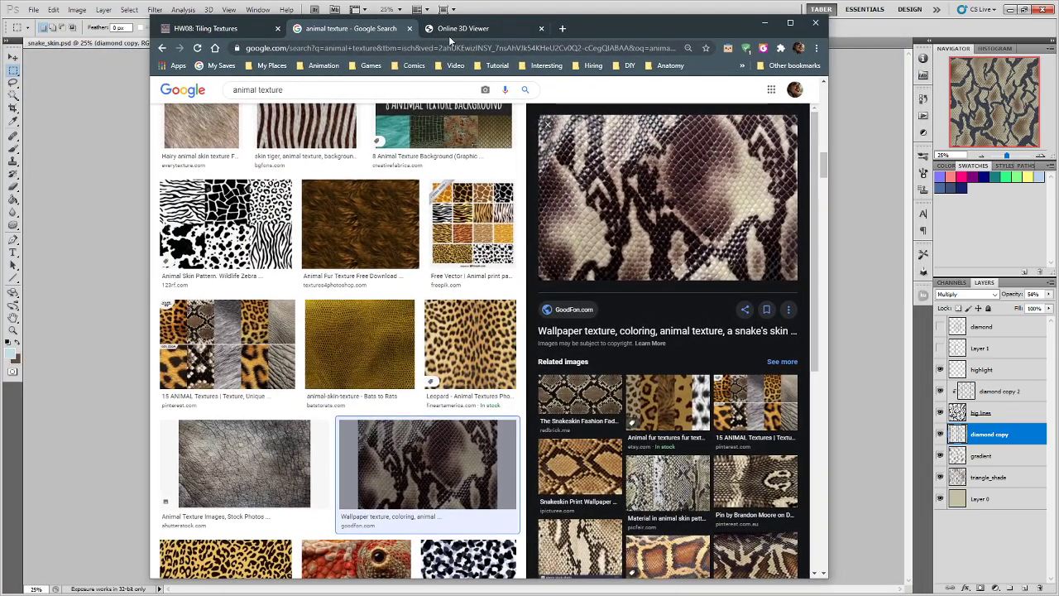
pyautogui.click(455, 29)
pyautogui.hotkey('alt', 'Tab')
pyautogui.moveTo(264, 373); pyautogui.dragTo(577, 380)
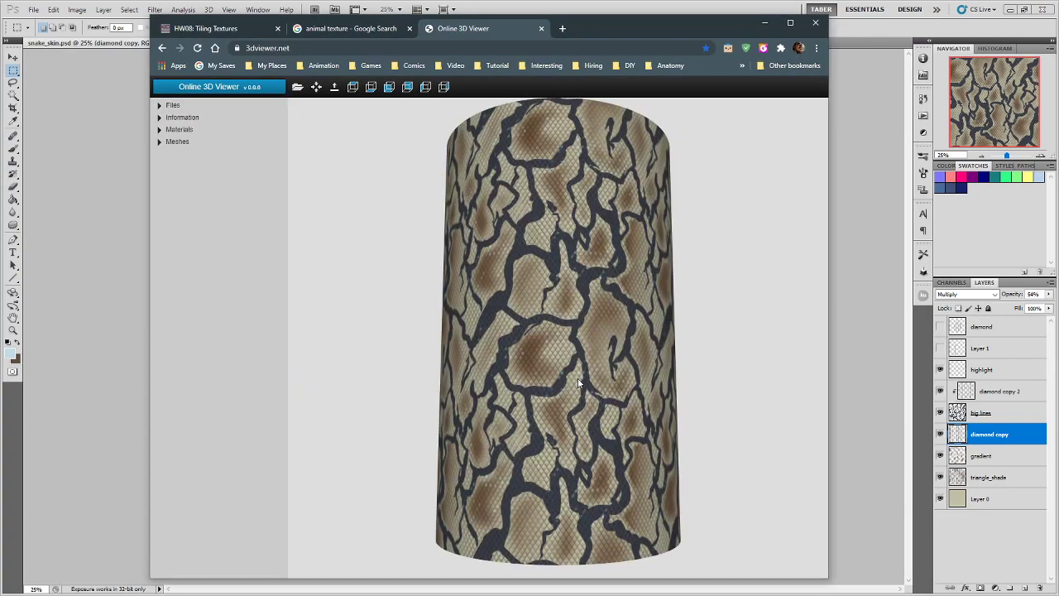
pyautogui.moveTo(381, 325); pyautogui.dragTo(451, 375)
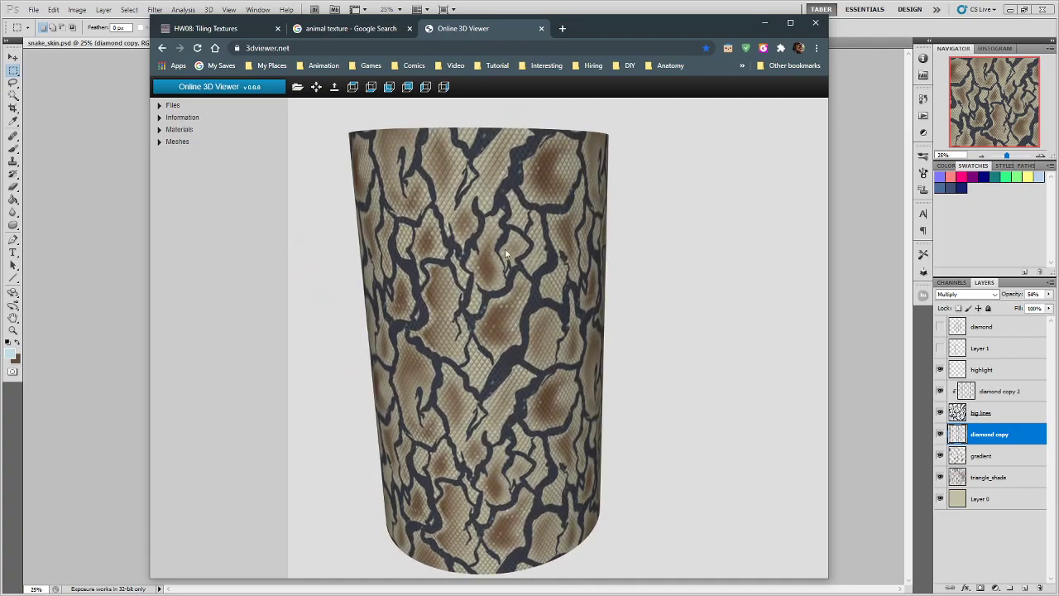
pyautogui.click(346, 25)
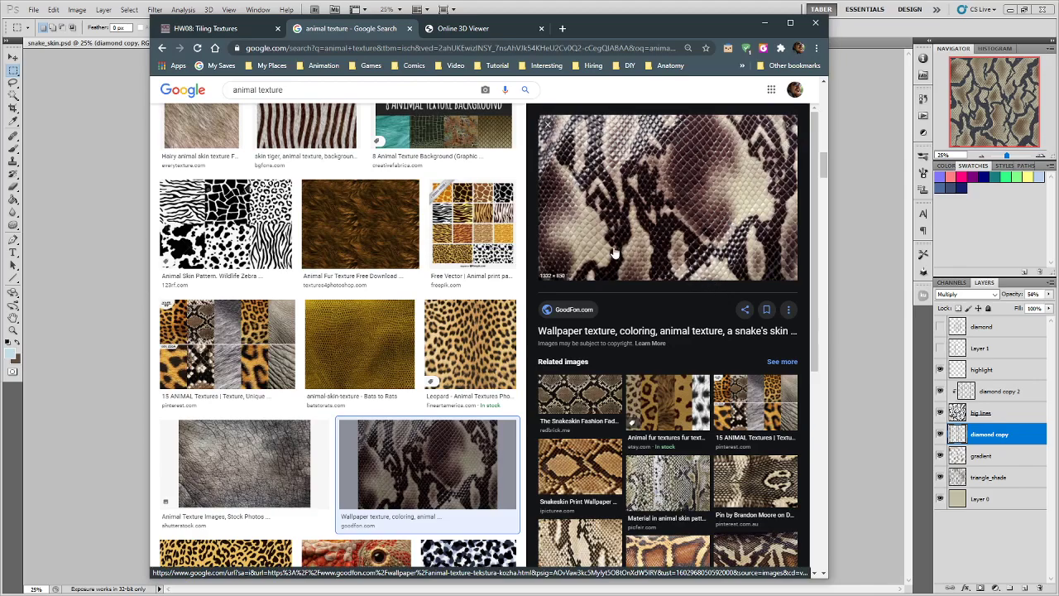
pyautogui.moveTo(679, 29); pyautogui.dragTo(0, 90)
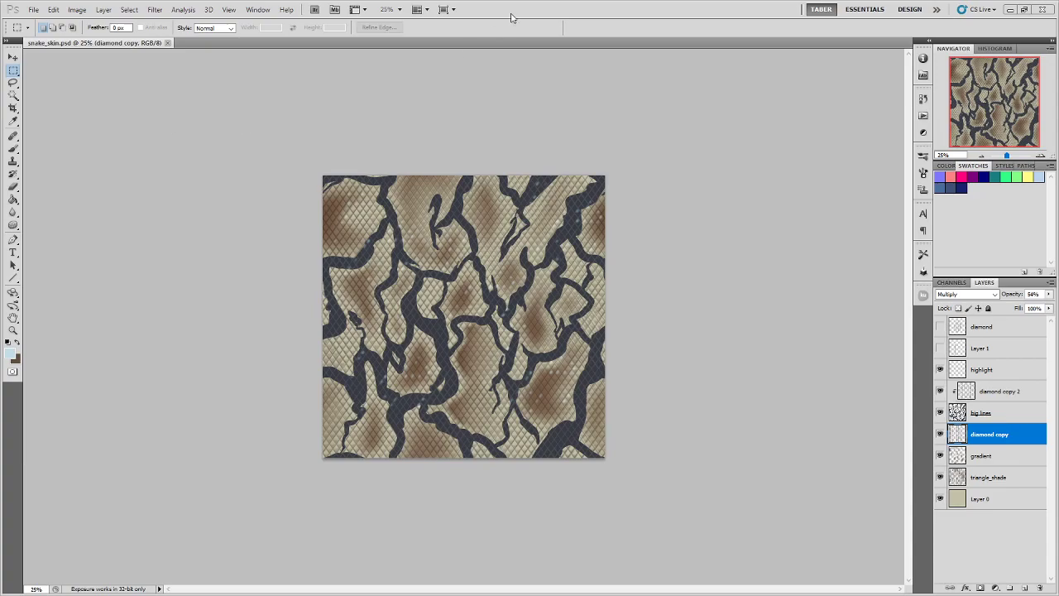
# - Add a layer named "big gradient" above the highlight layer and fill it with a vertical pale-blue-to-brown gradient
pyautogui.click(1008, 369)
pyautogui.click(1027, 587)
pyautogui.doubleClick(982, 370)
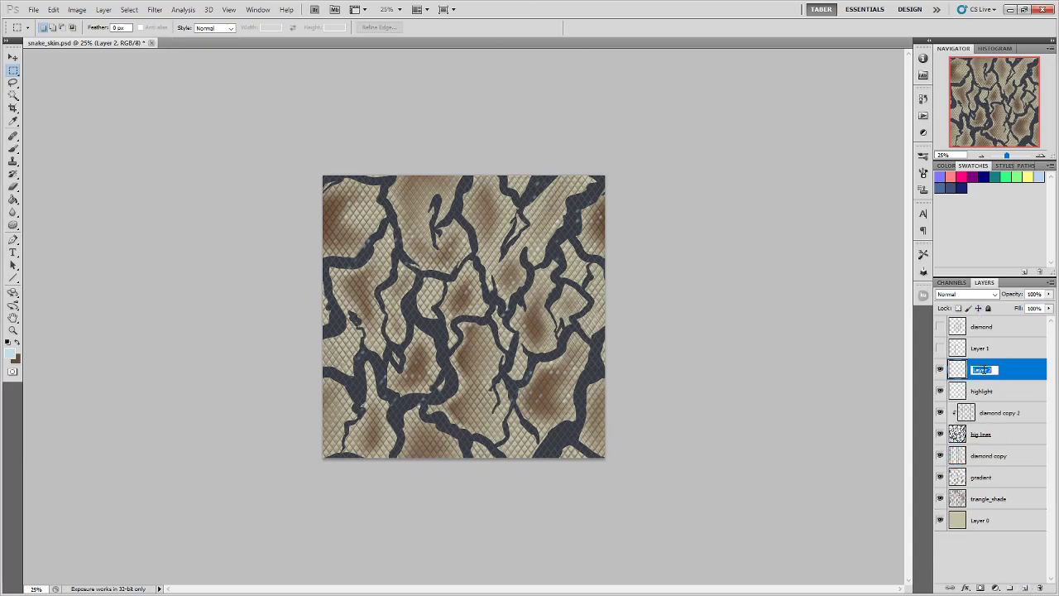
pyautogui.write('big gradient')
pyautogui.press('Return')
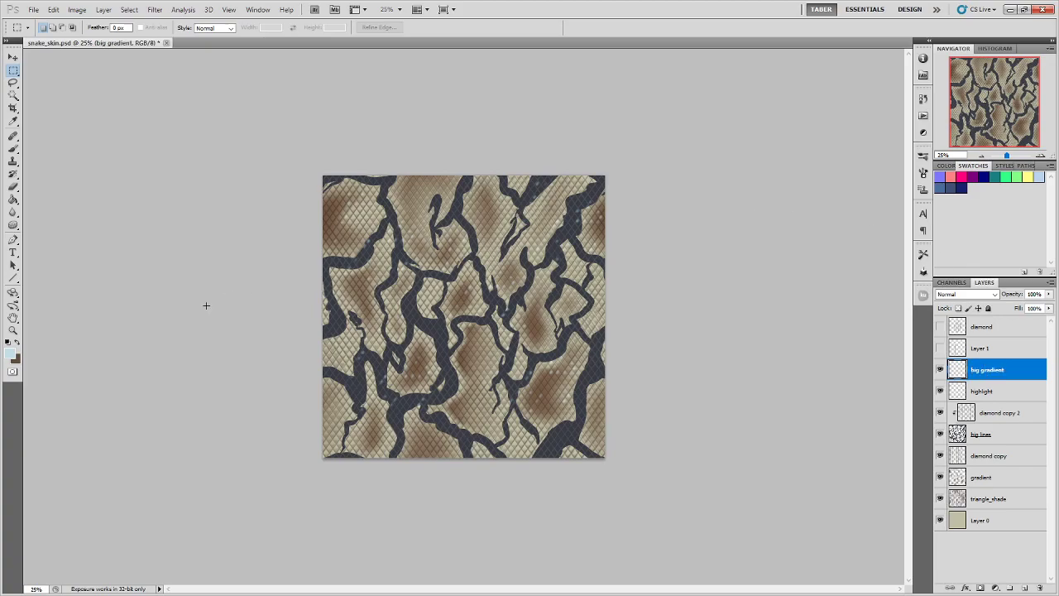
pyautogui.moveTo(13, 199); pyautogui.dragTo(39, 207)
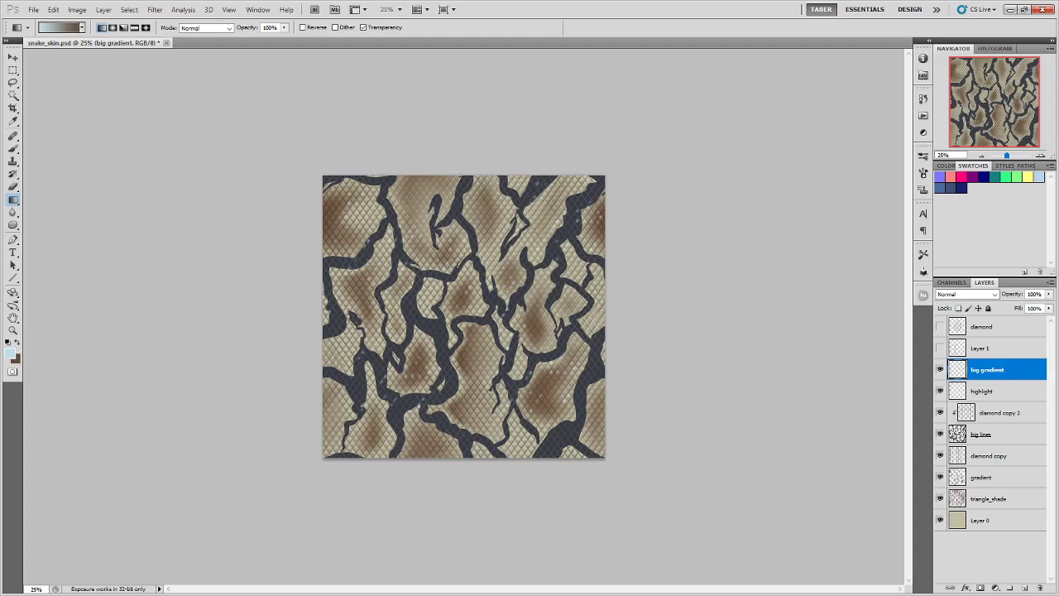
pyautogui.moveTo(460, 188); pyautogui.dragTo(462, 456)
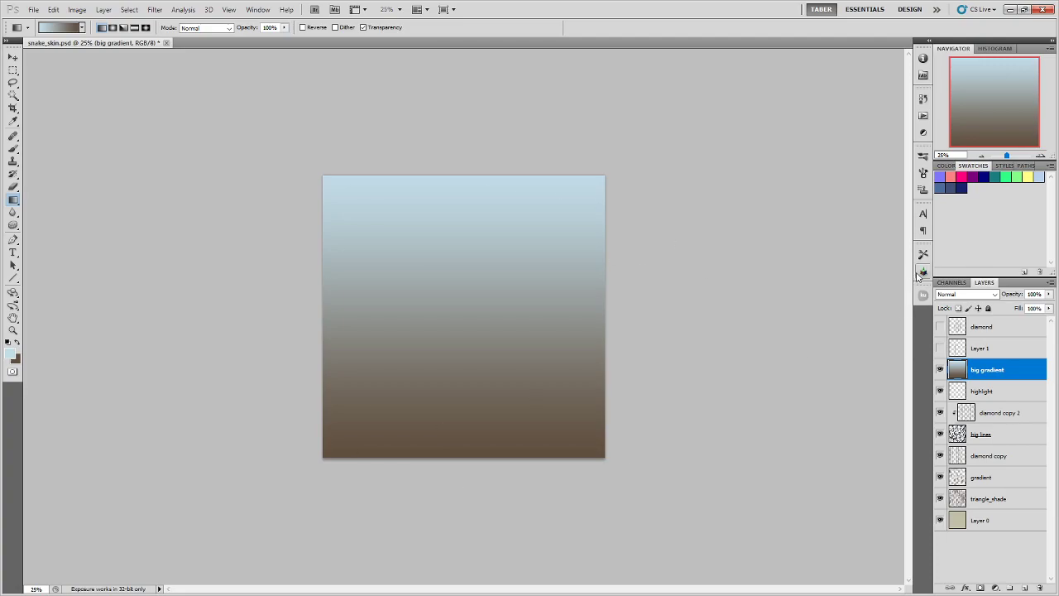
# - Blend the "big gradient" layer in Overlay mode at 49% opacity
pyautogui.click(980, 294)
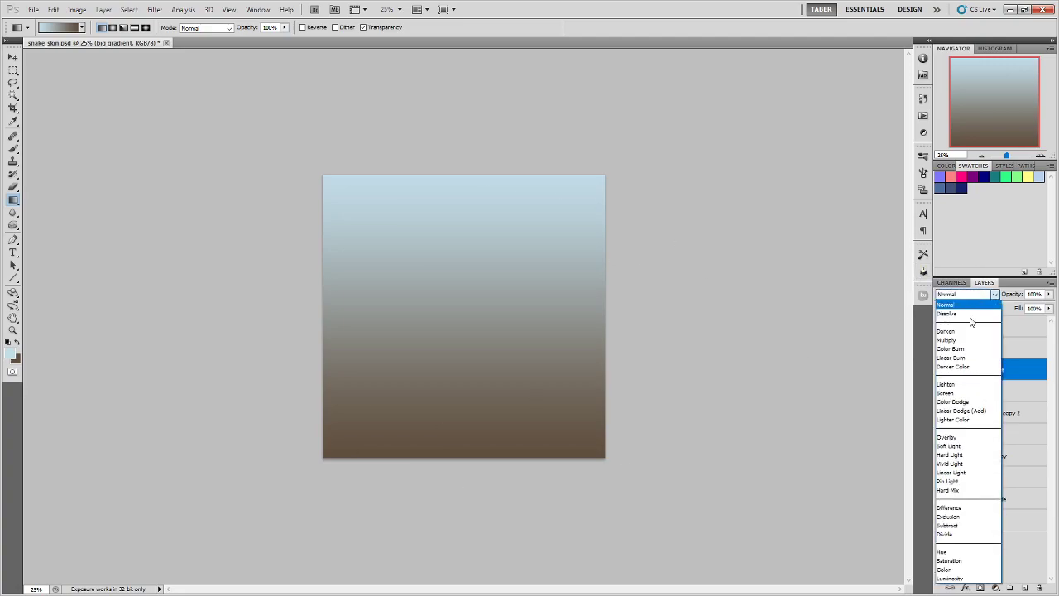
pyautogui.click(957, 441)
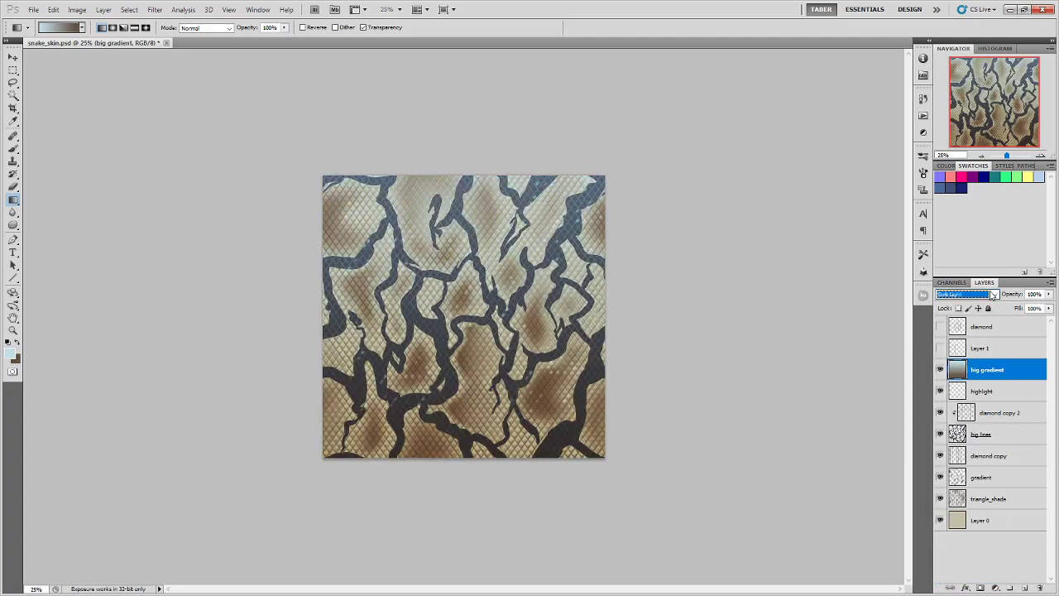
pyautogui.scroll(1, 993, 296)
pyautogui.scroll(-2, 992, 295)
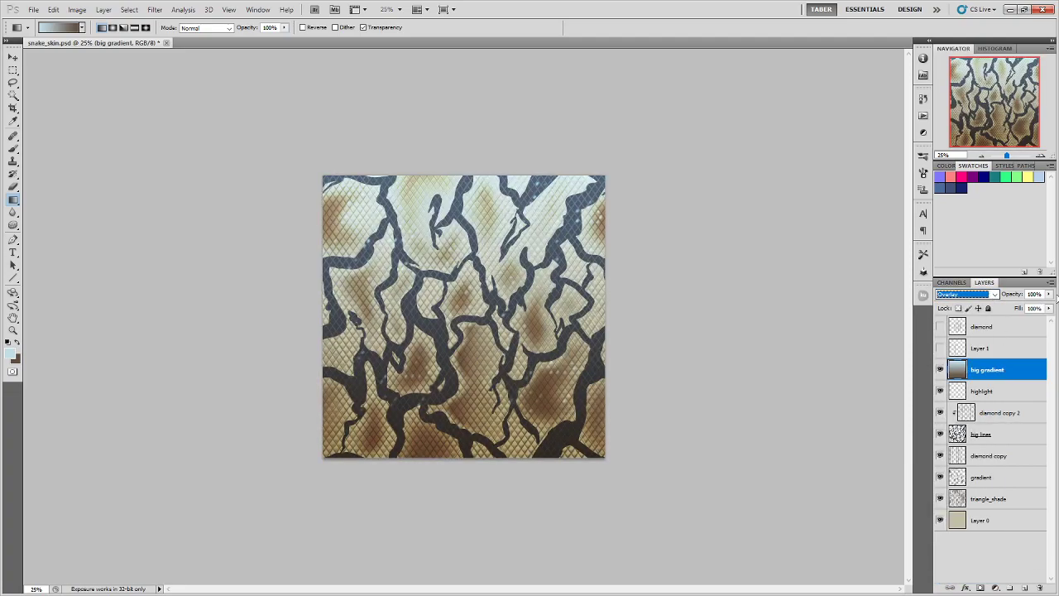
pyautogui.moveTo(1049, 297); pyautogui.dragTo(1021, 310)
# - Change the "big gradient" layer's blend mode to Color Burn, with opacity at 49%
pyautogui.click(968, 295)
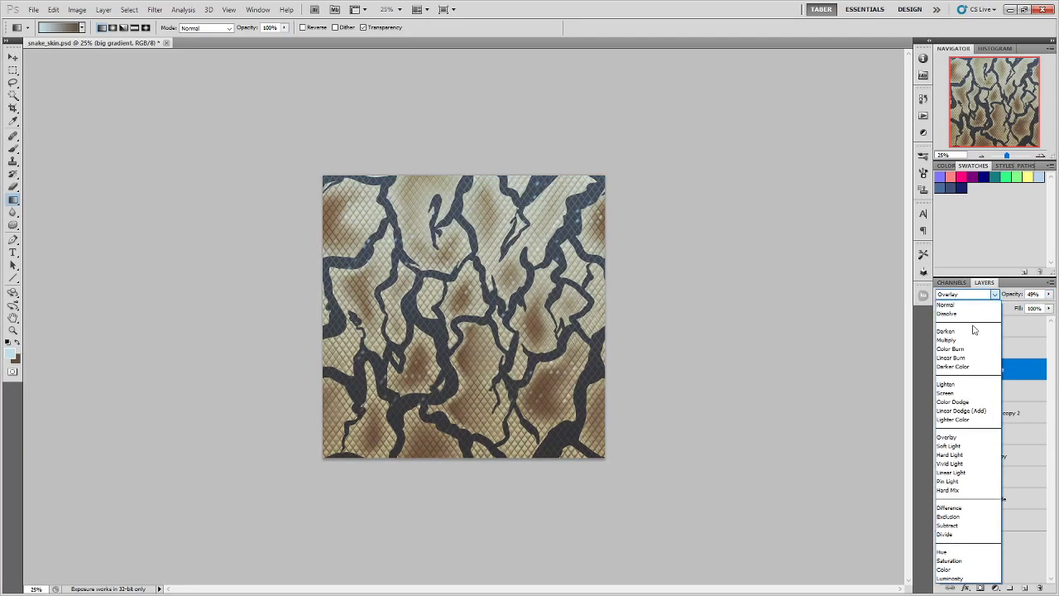
pyautogui.click(968, 349)
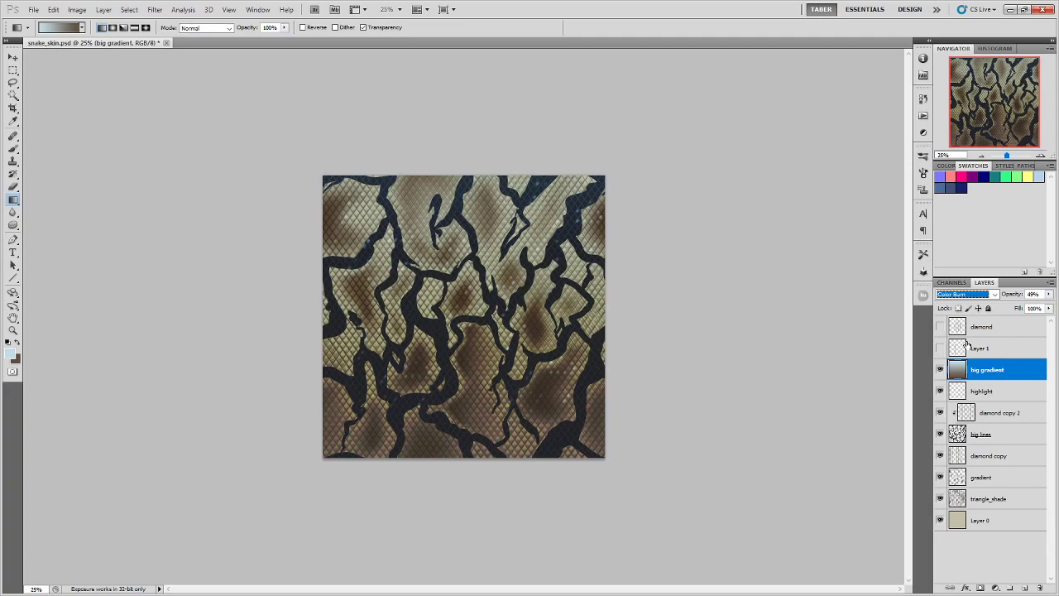
pyautogui.click(1049, 295)
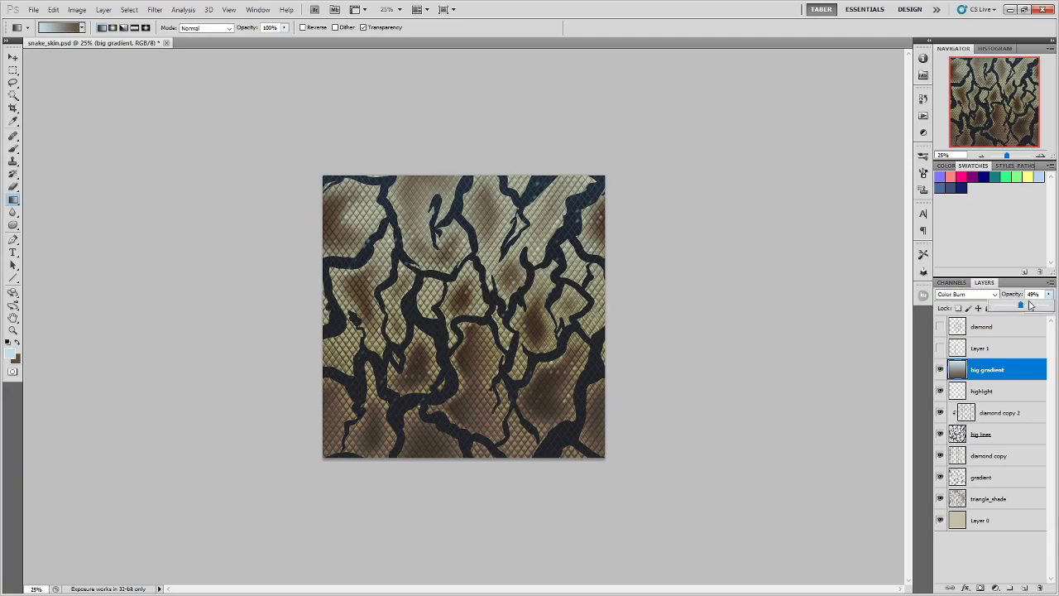
pyautogui.moveTo(1021, 307)
pyautogui.mouseDown()
pyautogui.moveTo(1009, 309)
pyautogui.moveTo(1031, 309)
pyautogui.moveTo(1020, 308)
pyautogui.mouseUp()
pyautogui.press('Return')
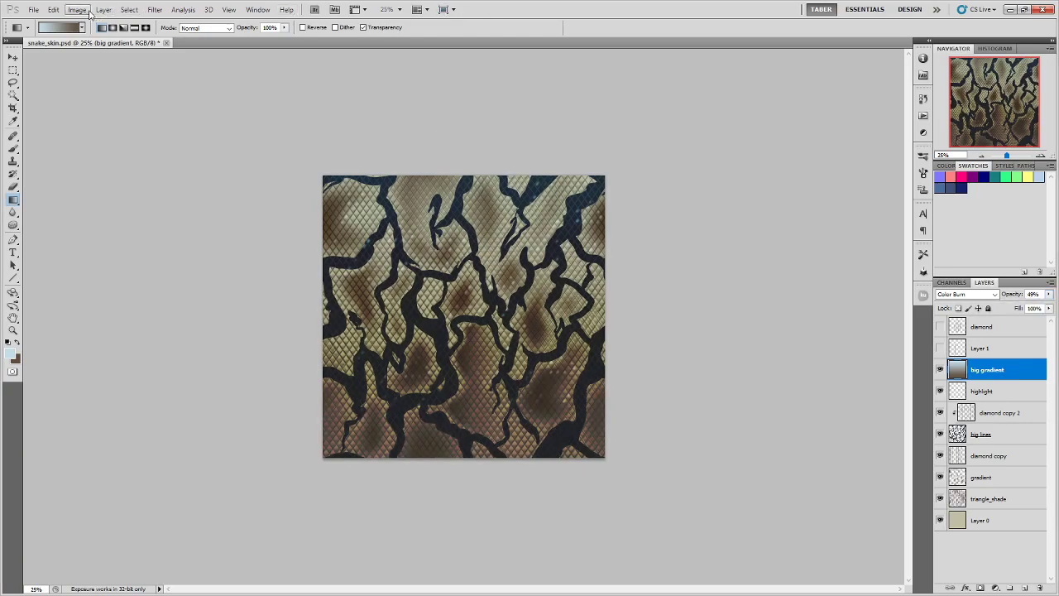
# - Export the texture with the Color Burn gradient as a PNG, replacing tube_texture.png in the Tiling_Tube folder
pyautogui.click(35, 9)
pyautogui.click(61, 185)
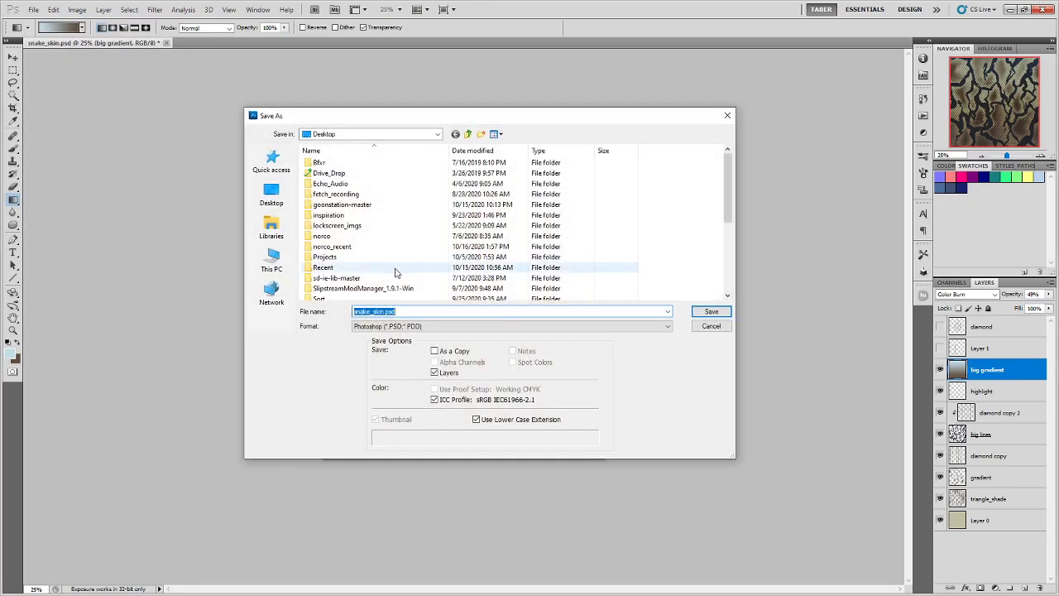
pyautogui.click(339, 267)
pyautogui.scroll(-4, 336, 266)
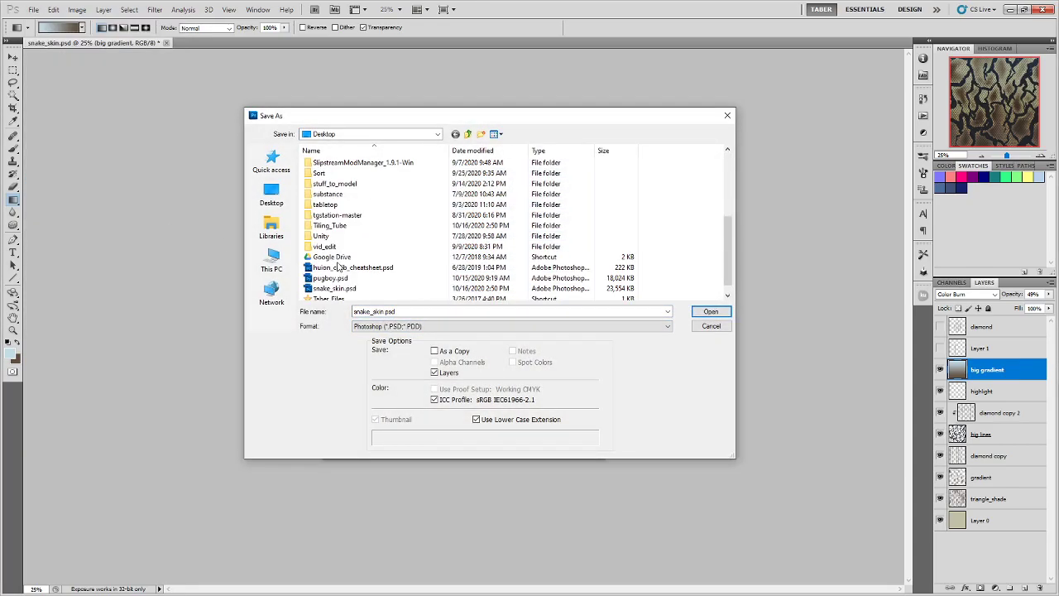
pyautogui.doubleClick(331, 224)
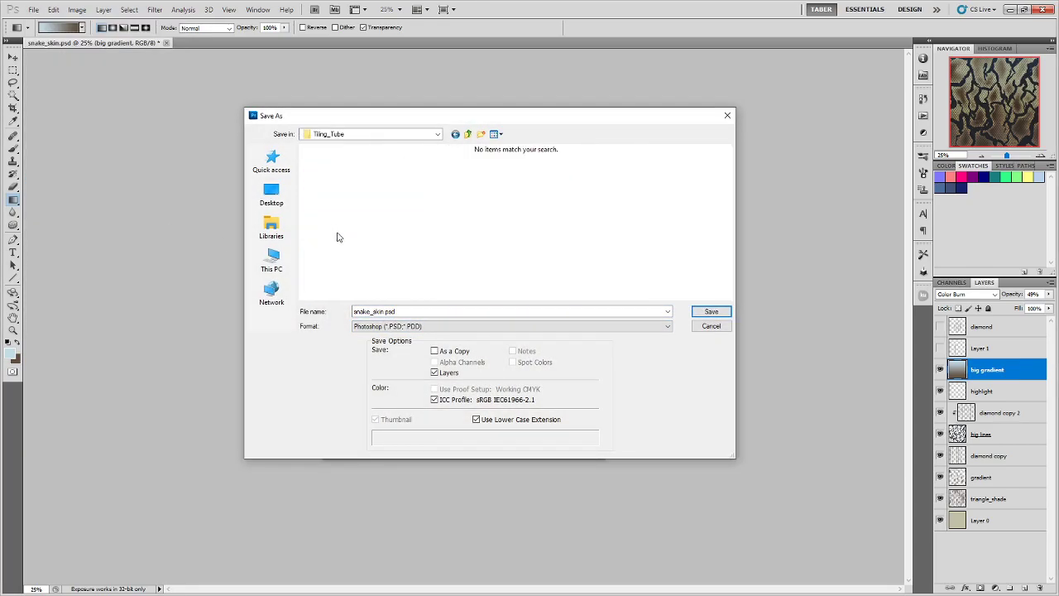
pyautogui.click(399, 328)
pyautogui.click(389, 441)
pyautogui.click(394, 194)
pyautogui.click(710, 311)
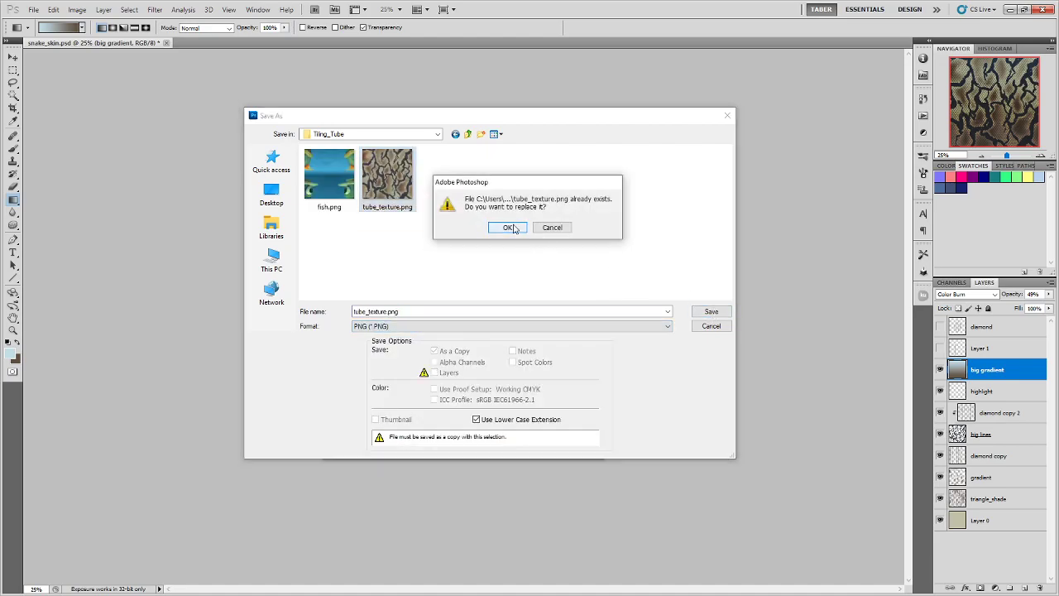
pyautogui.click(510, 227)
pyautogui.click(440, 284)
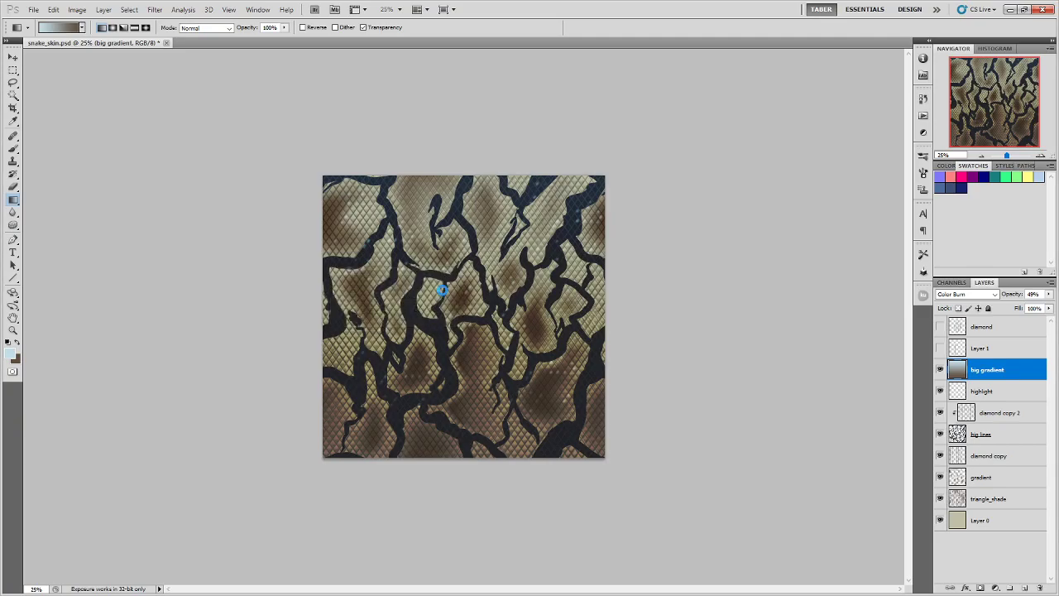
# - Switch to Online 3D Viewer in the browser and reload the tube with the re-exported texture
pyautogui.hotkey('alt', 'Tab')
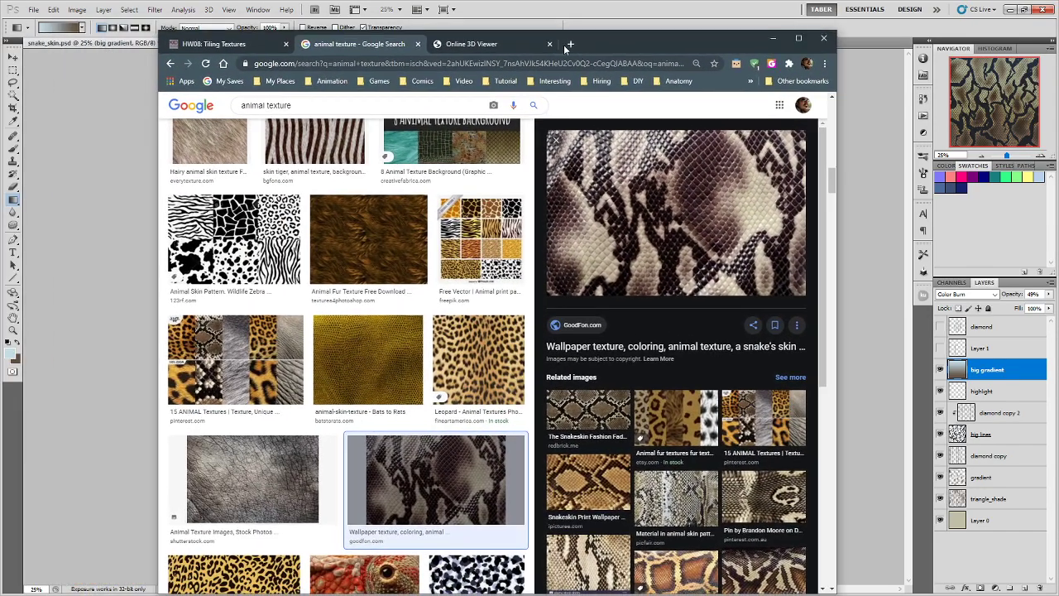
pyautogui.click(530, 43)
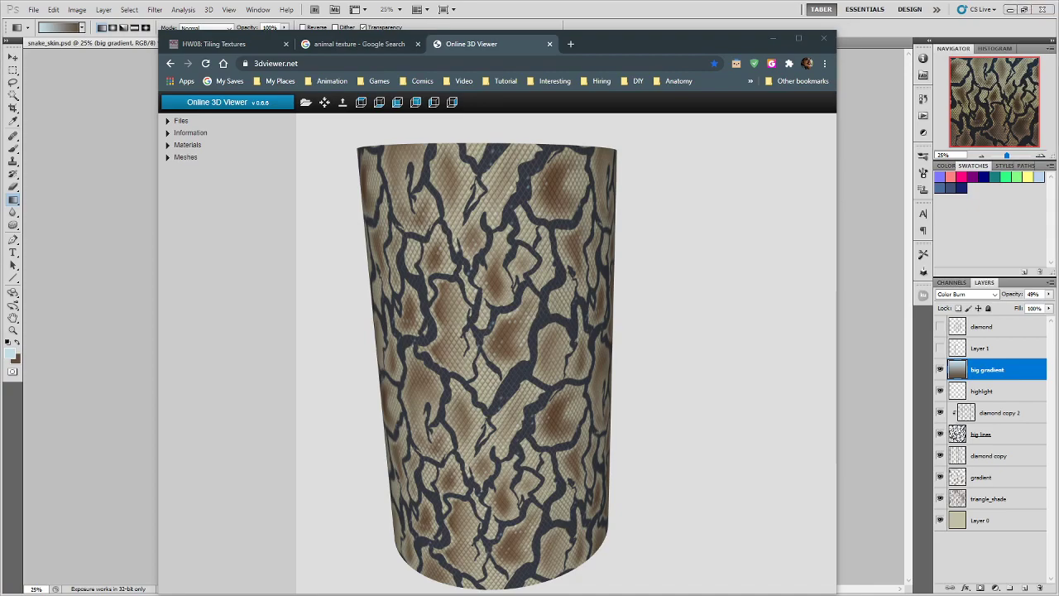
pyautogui.moveTo(82, 334); pyautogui.dragTo(560, 351)
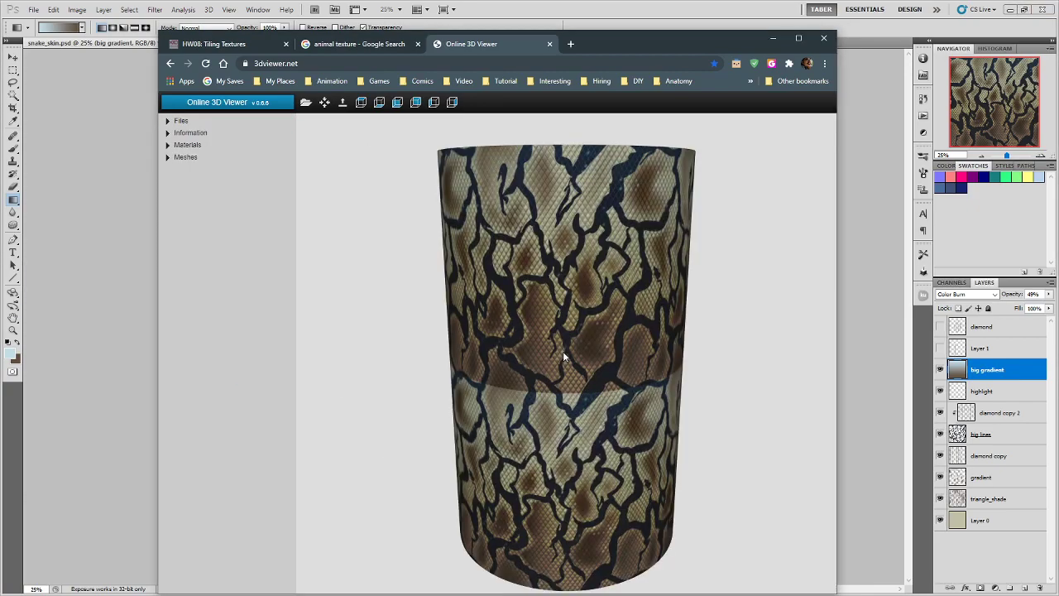
# - Examine the tube from several sides and up close, checking the gradient seam where the texture repeats
pyautogui.moveTo(389, 363); pyautogui.dragTo(643, 383)
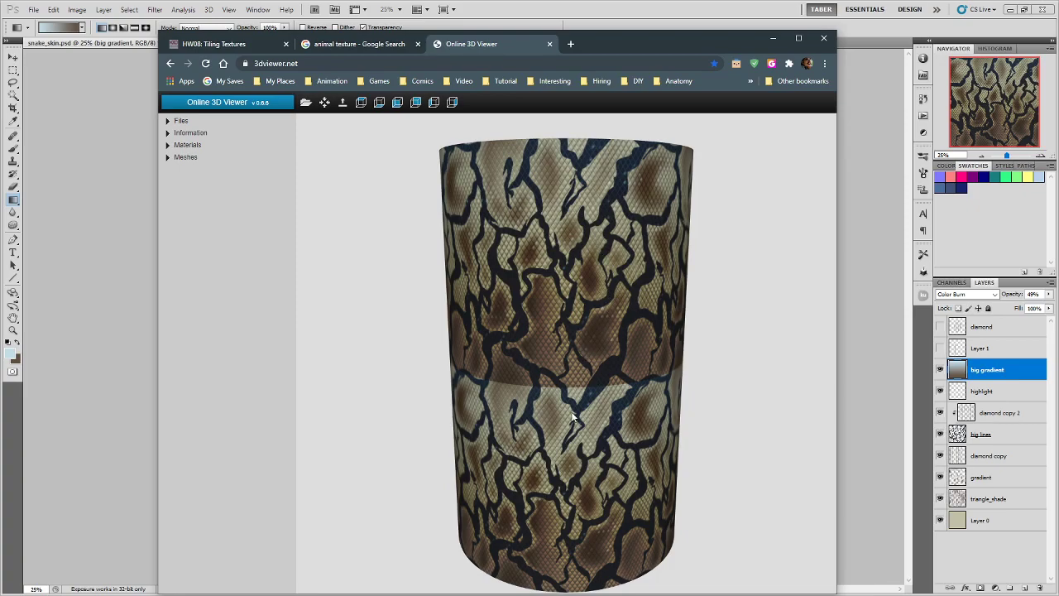
pyautogui.scroll(10, 570, 414)
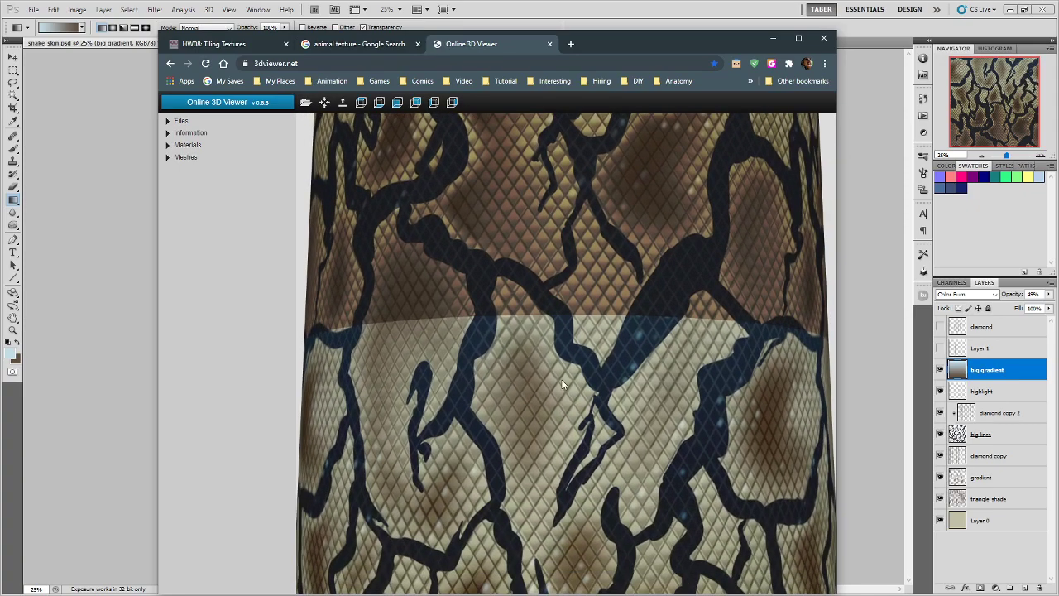
pyautogui.scroll(3, 561, 383)
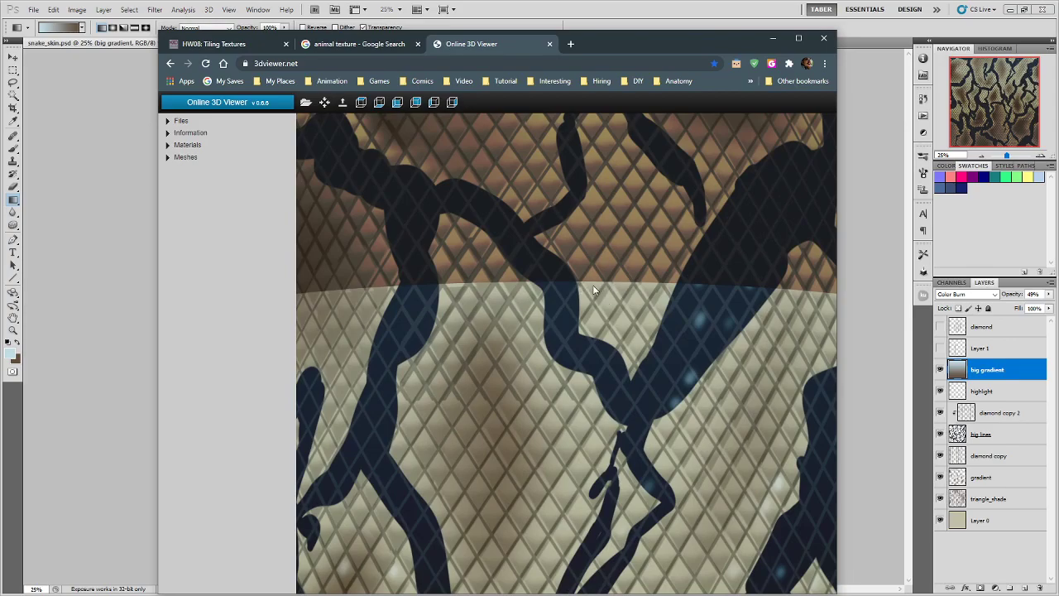
pyautogui.scroll(-6, 592, 289)
pyautogui.moveTo(592, 290); pyautogui.dragTo(603, 342)
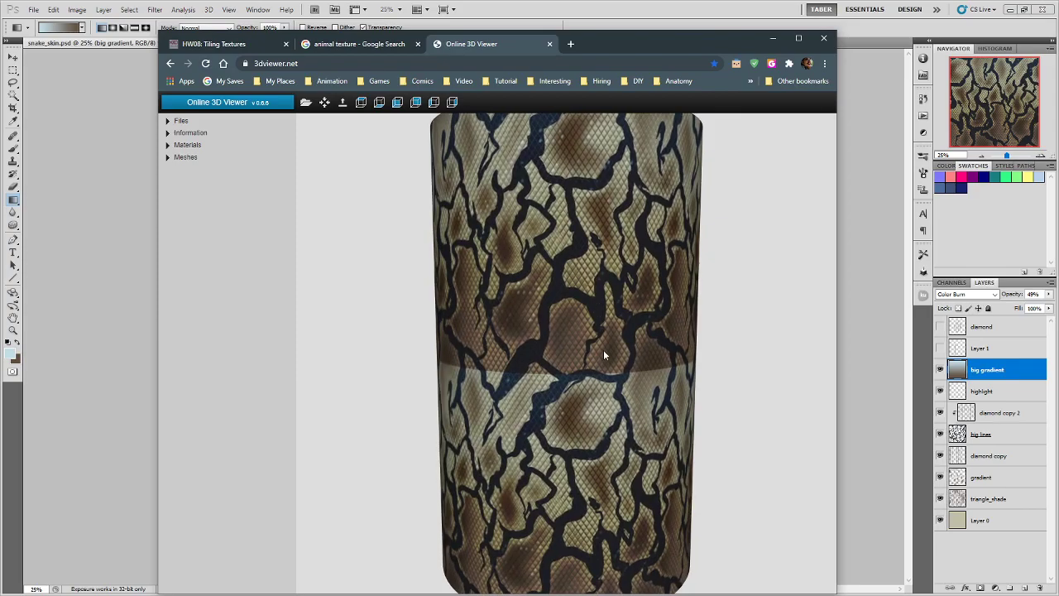
pyautogui.scroll(5, 754, 313)
pyautogui.moveTo(753, 313); pyautogui.dragTo(579, 302)
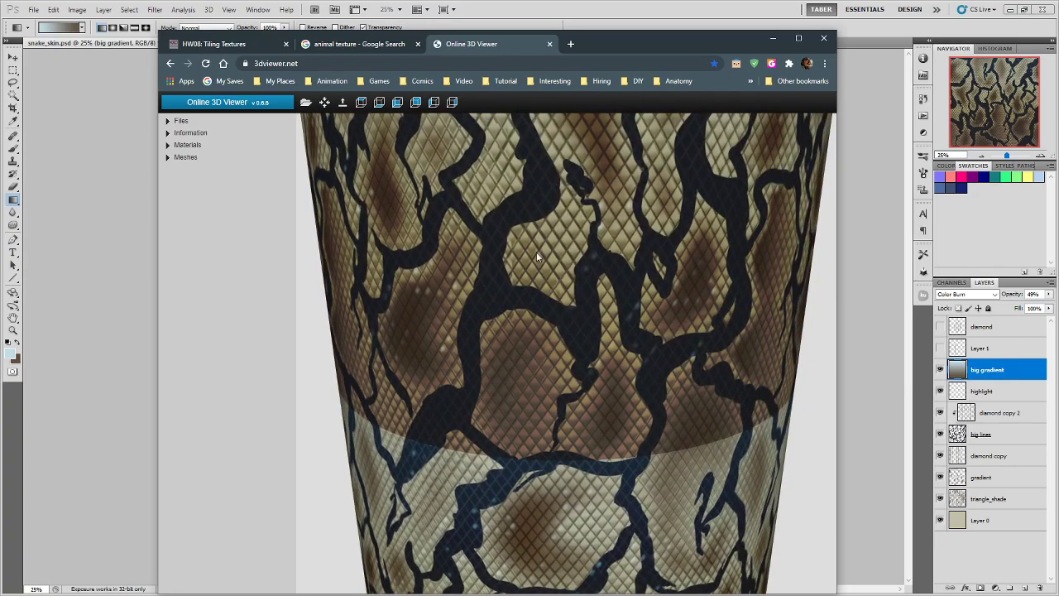
pyautogui.scroll(5, 514, 260)
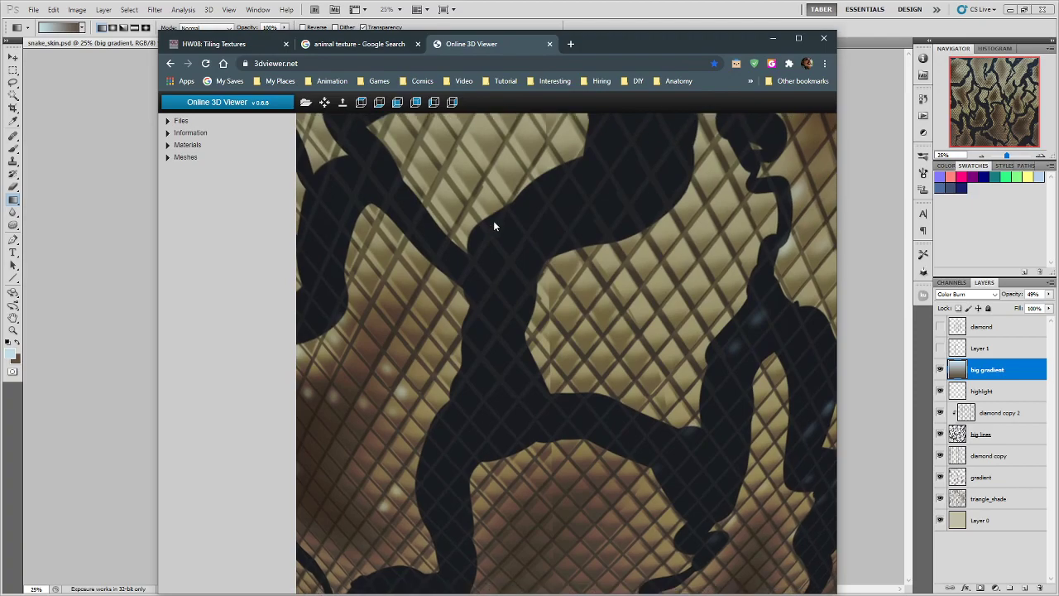
pyautogui.moveTo(494, 221); pyautogui.dragTo(546, 315)
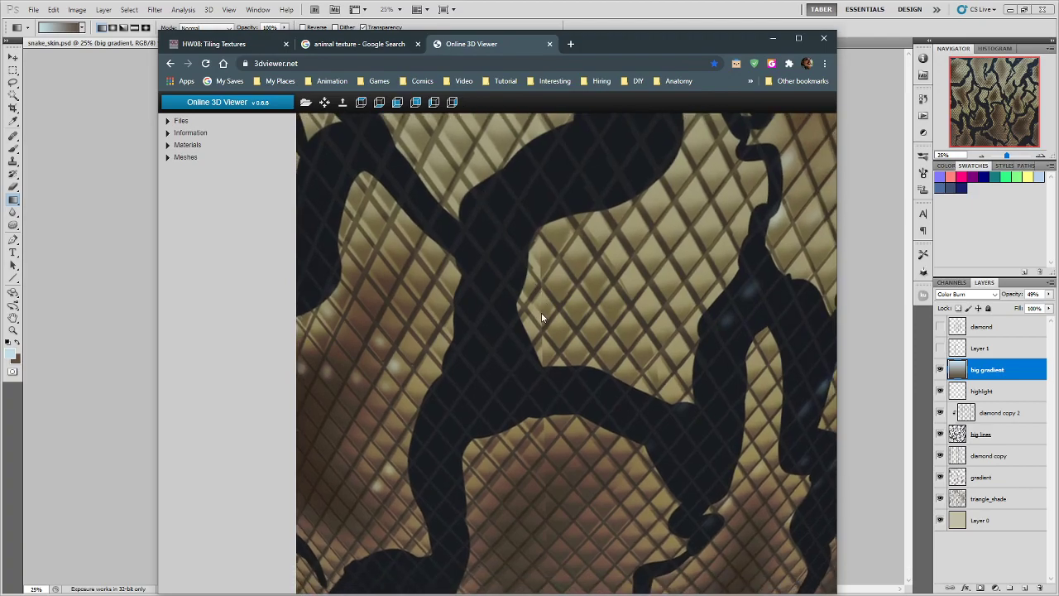
pyautogui.scroll(-5, 541, 312)
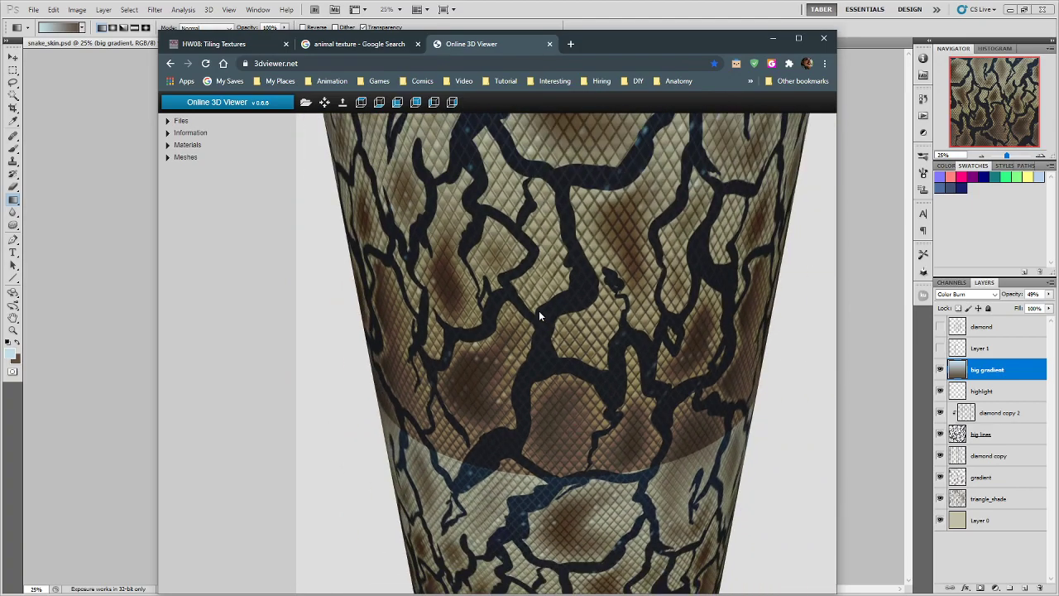
pyautogui.moveTo(539, 277); pyautogui.dragTo(584, 402)
pyautogui.scroll(3, 586, 405)
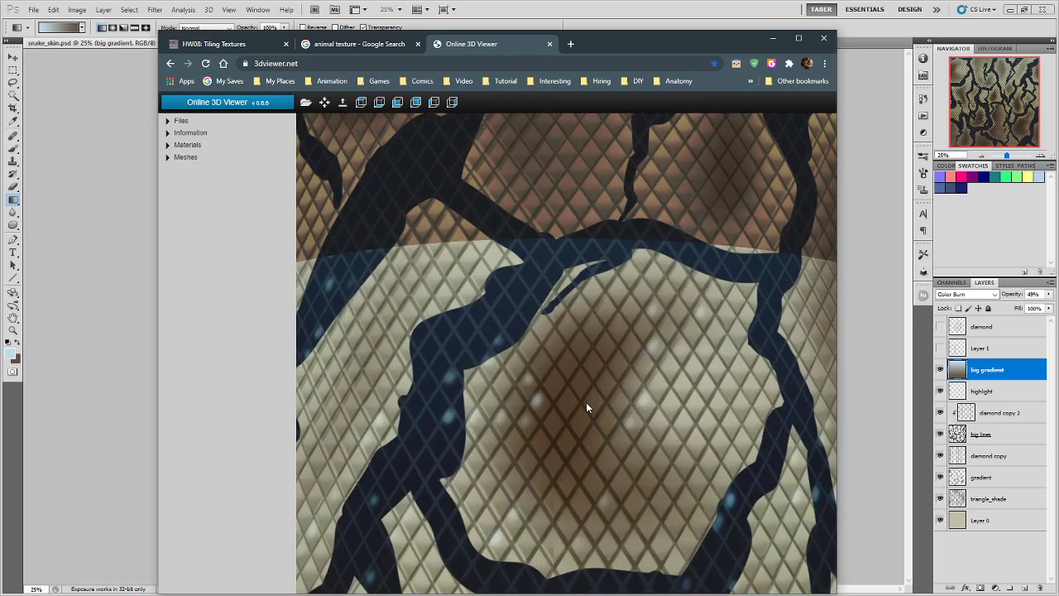
pyautogui.scroll(-3, 586, 402)
pyautogui.moveTo(586, 402); pyautogui.dragTo(579, 318)
pyautogui.moveTo(567, 487); pyautogui.dragTo(551, 362)
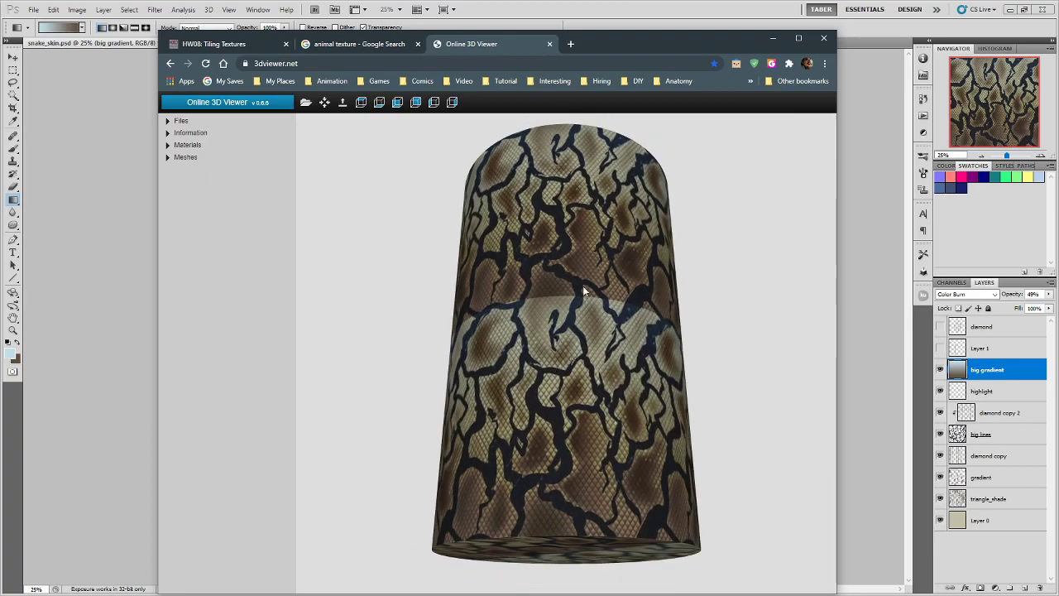
pyautogui.moveTo(582, 289); pyautogui.dragTo(578, 335)
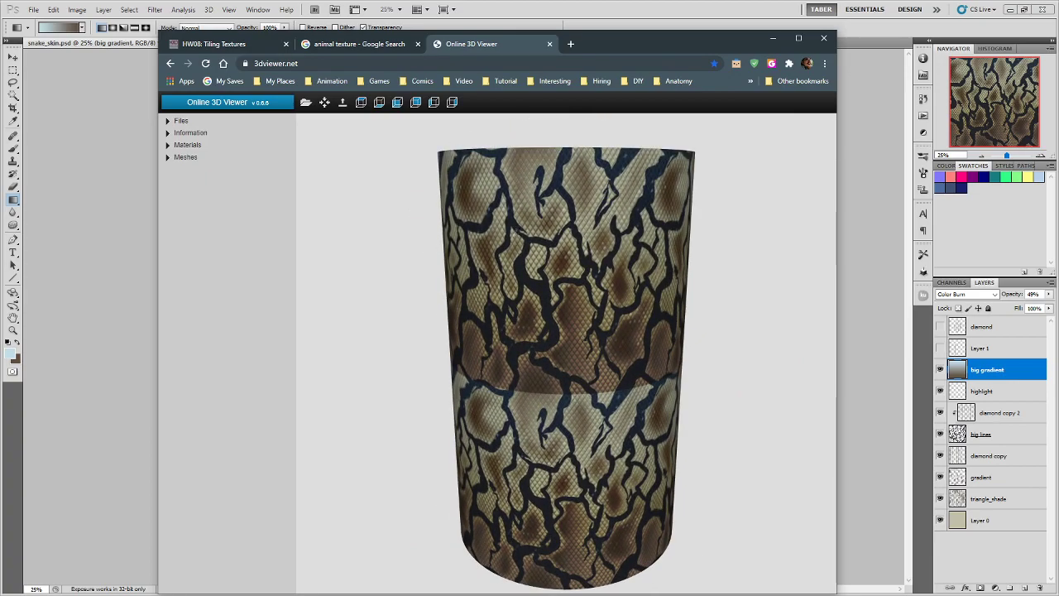
# - Switch back to Photoshop and refill the "big gradient" layer with a vertical reflected gradient, pale blue at the center and brown toward both ends
pyautogui.click(671, 28)
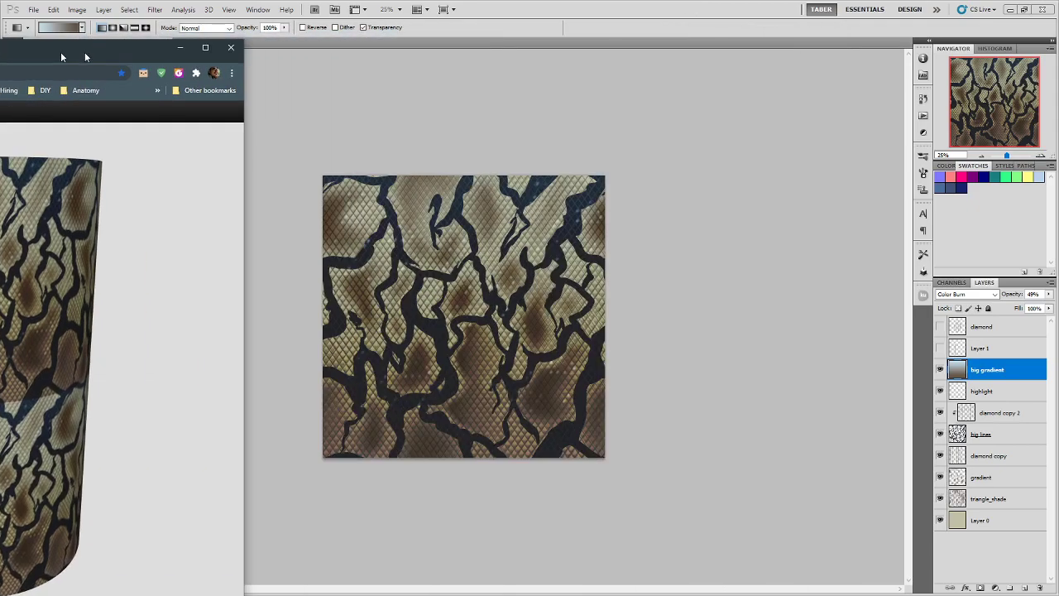
pyautogui.click(135, 28)
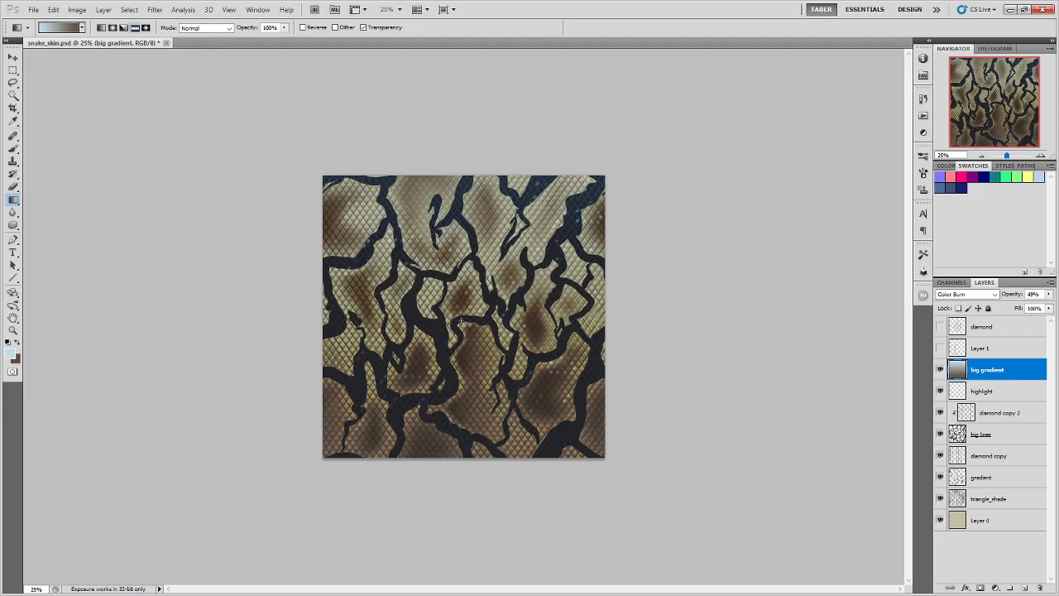
pyautogui.moveTo(459, 317); pyautogui.dragTo(462, 193)
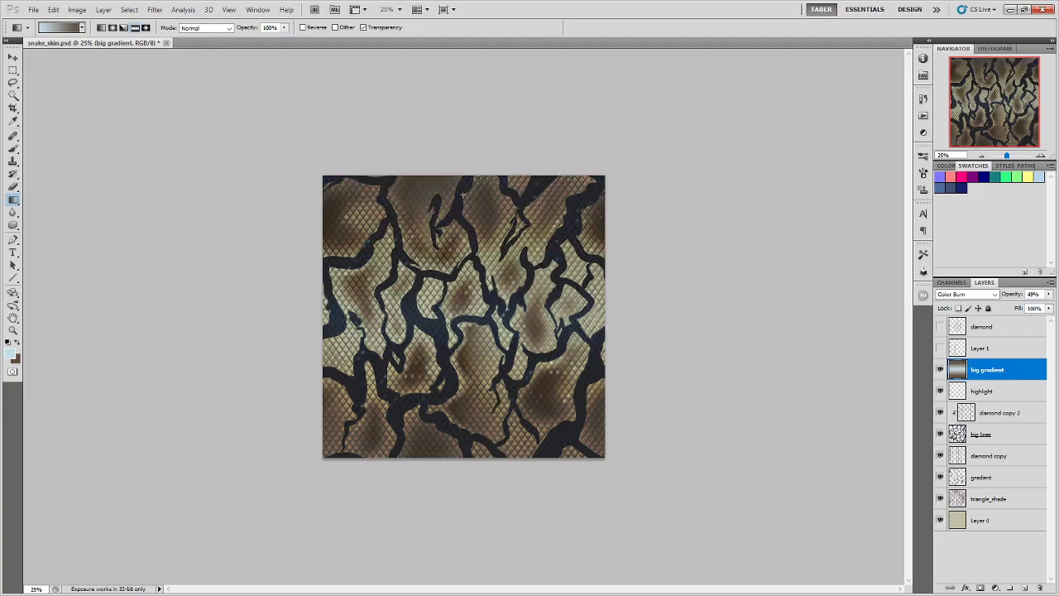
# - Compare the texture with and without the "big gradient" layer, leaving the layer visible
pyautogui.click(940, 369)
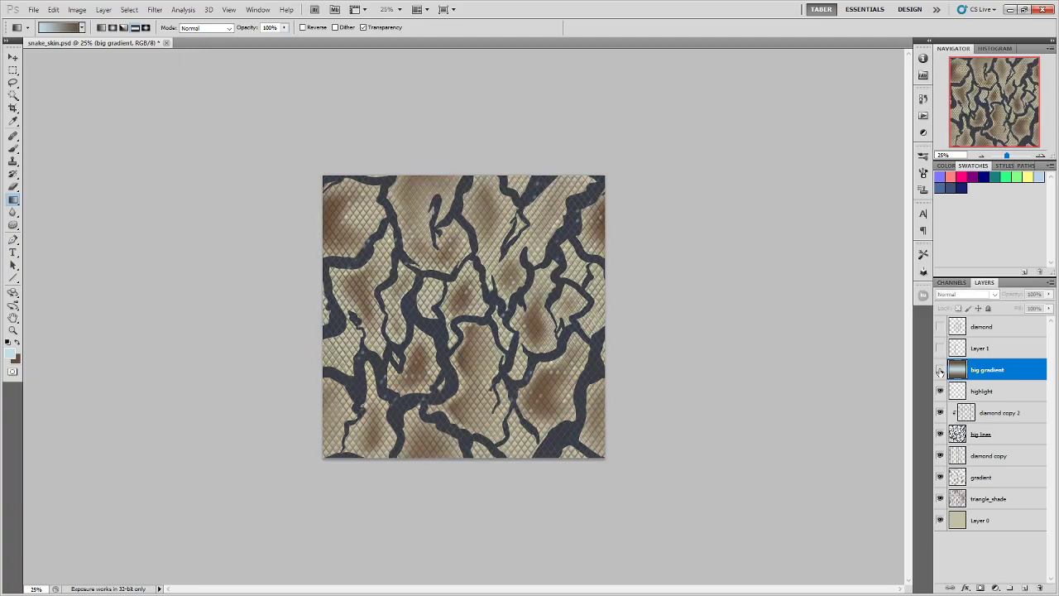
pyautogui.click(940, 370)
pyautogui.click(940, 370)
pyautogui.click(939, 370)
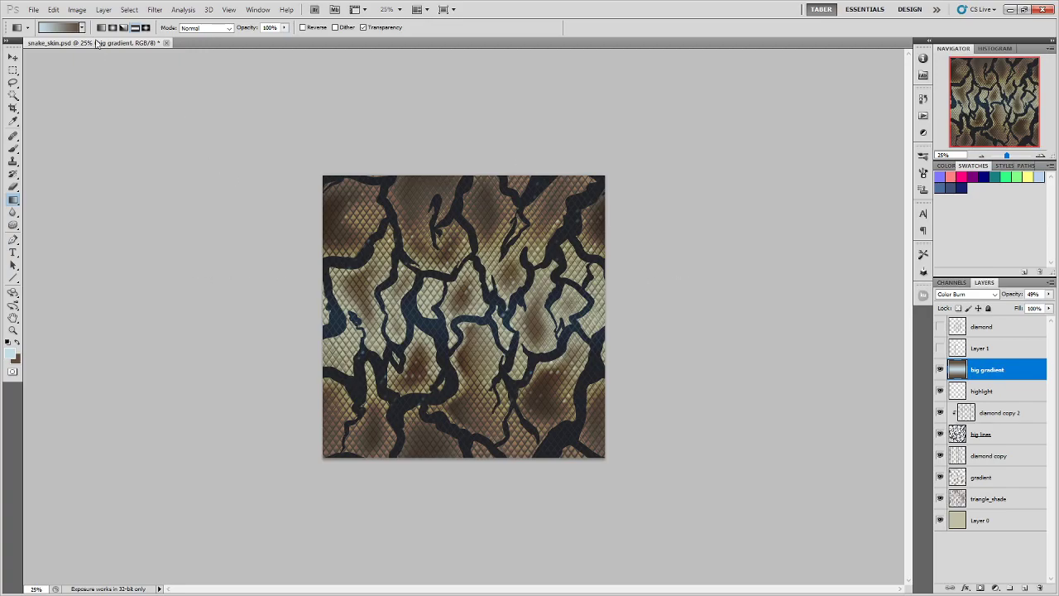
# - Export the texture with the reflected gradient as a non-interlaced PNG, overwriting tube_texture.png in the Tiling_Tube folder
pyautogui.click(35, 10)
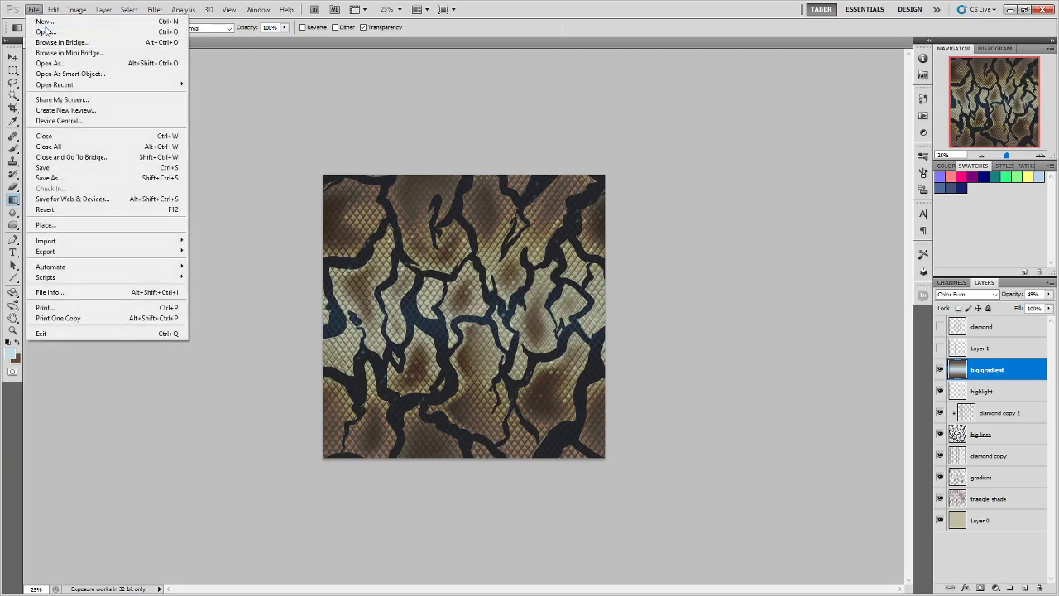
pyautogui.click(82, 177)
pyautogui.click(414, 328)
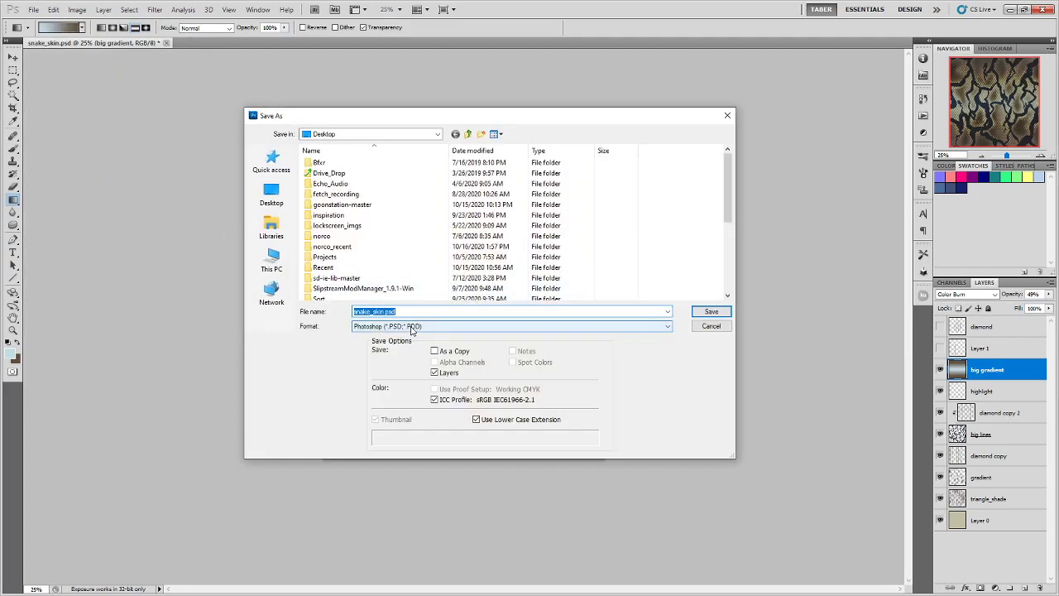
pyautogui.click(323, 268)
pyautogui.scroll(-3, 322, 268)
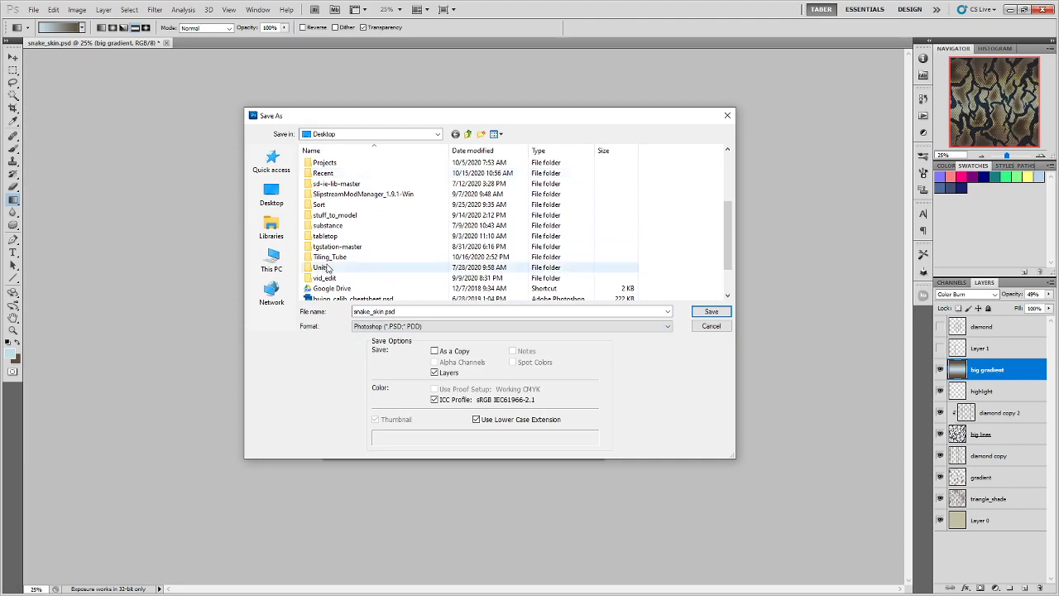
pyautogui.doubleClick(331, 261)
pyautogui.click(406, 327)
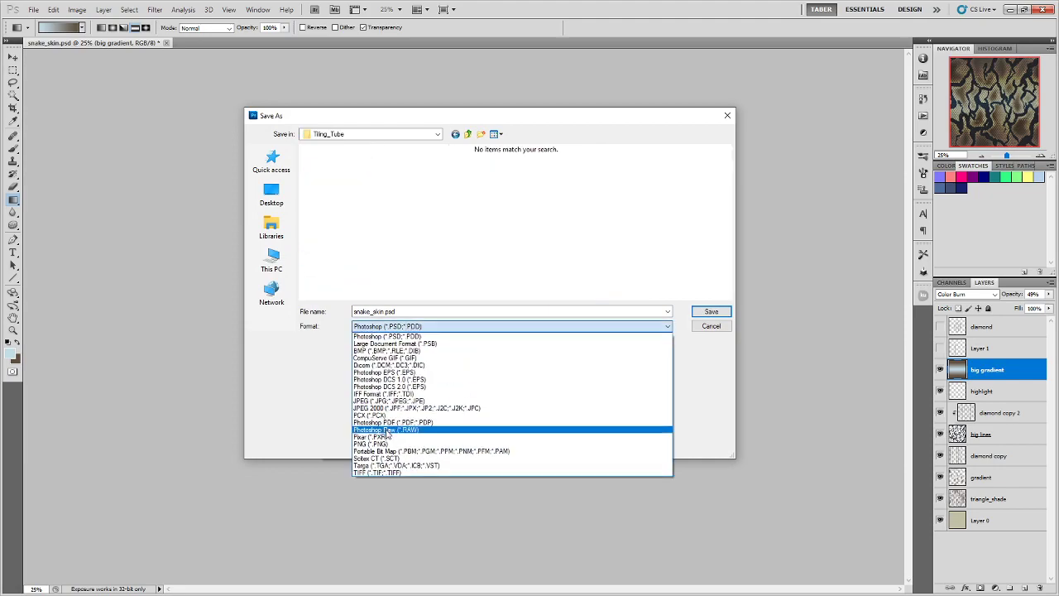
pyautogui.click(389, 436)
pyautogui.click(387, 176)
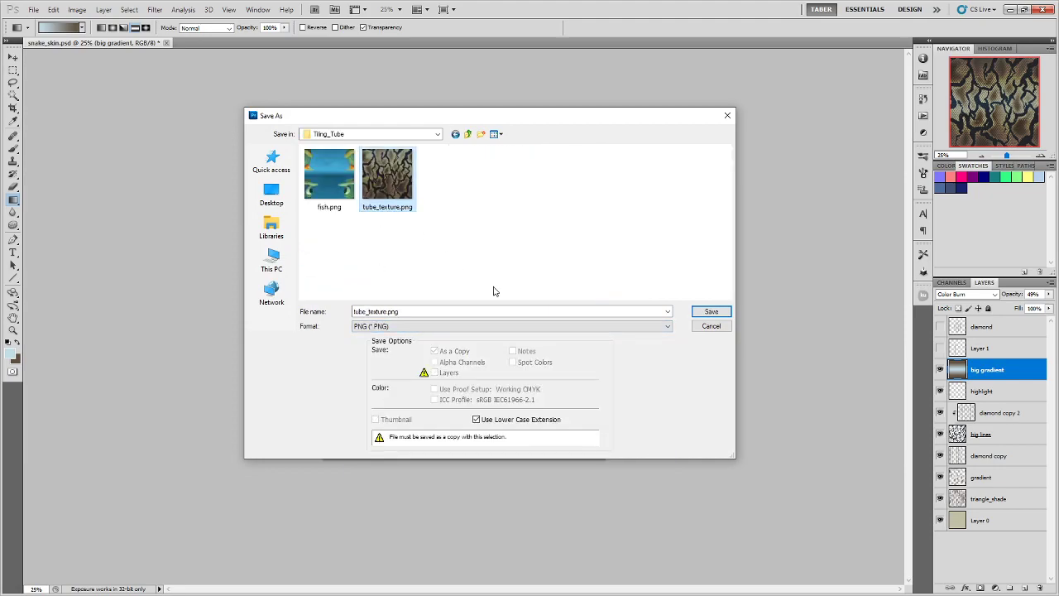
pyautogui.click(710, 311)
pyautogui.click(511, 229)
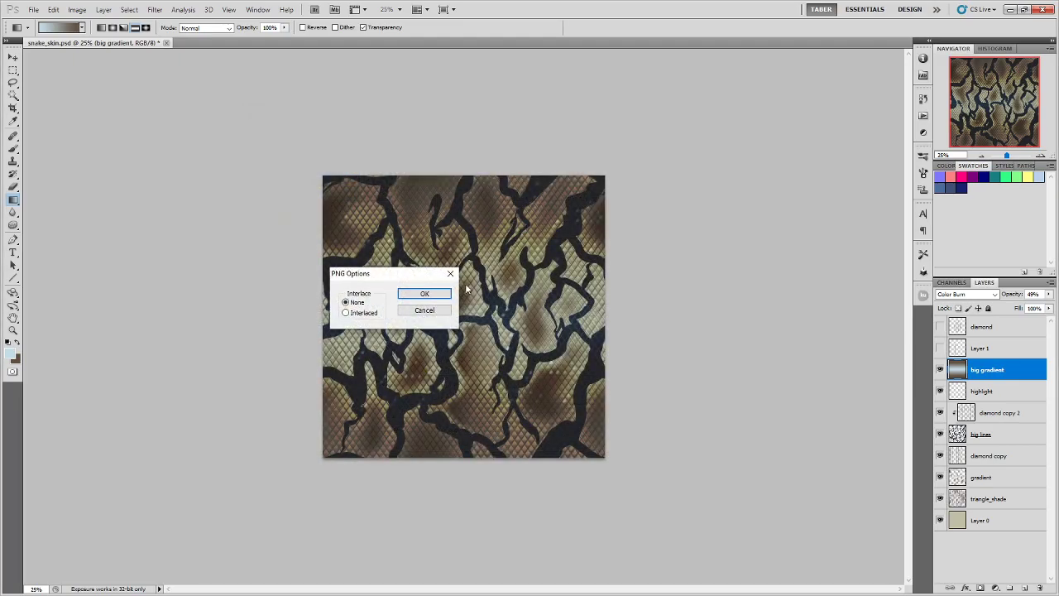
pyautogui.click(423, 292)
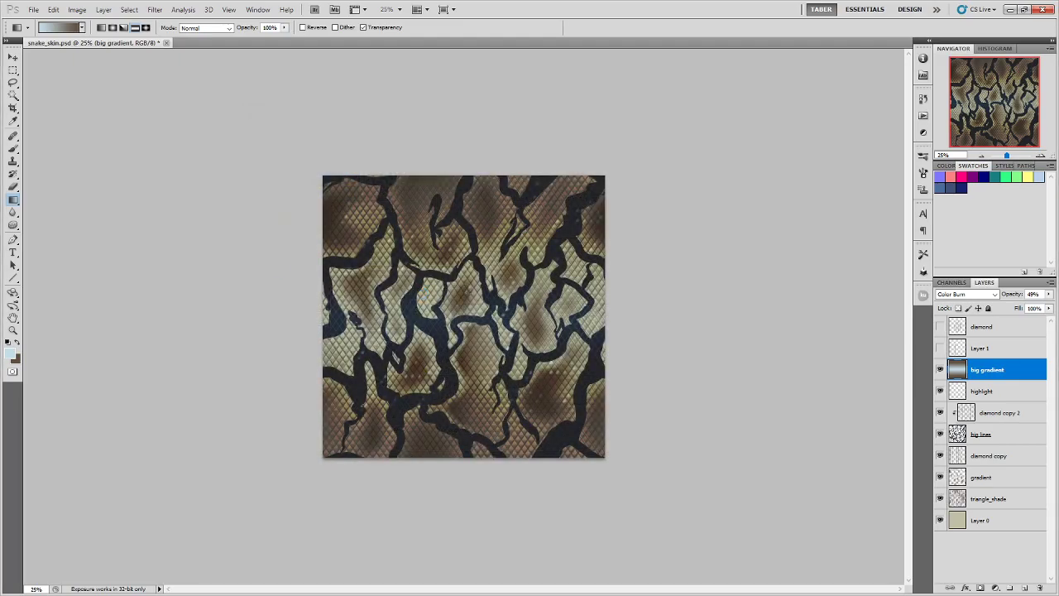
# - Switch to Online 3D Viewer, reload the tube with the updated texture, and inspect the tiling seam up close
pyautogui.hotkey('alt', 'Tab')
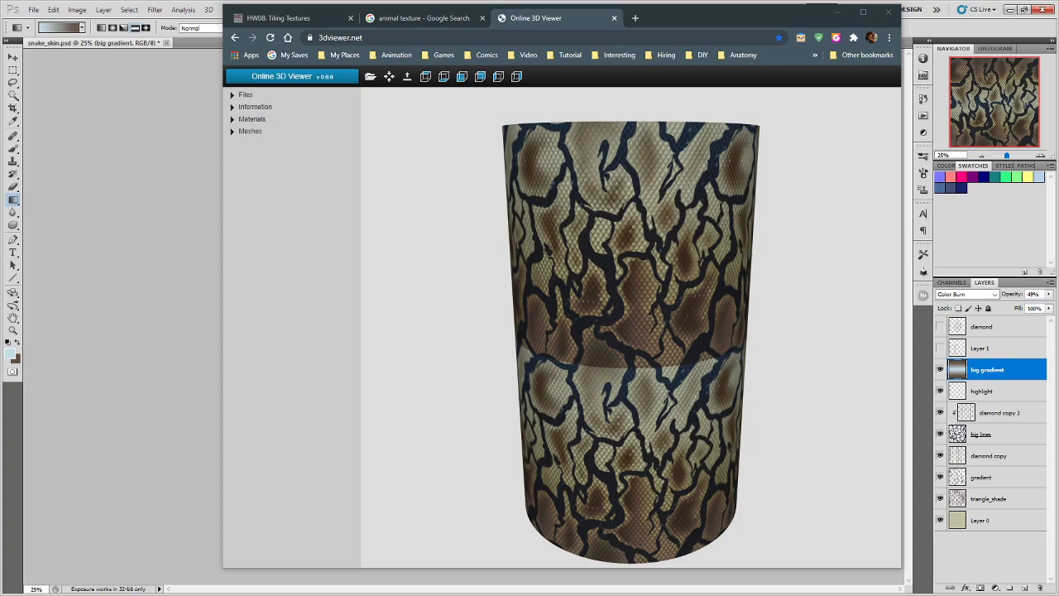
pyautogui.moveTo(0, 381); pyautogui.dragTo(606, 373)
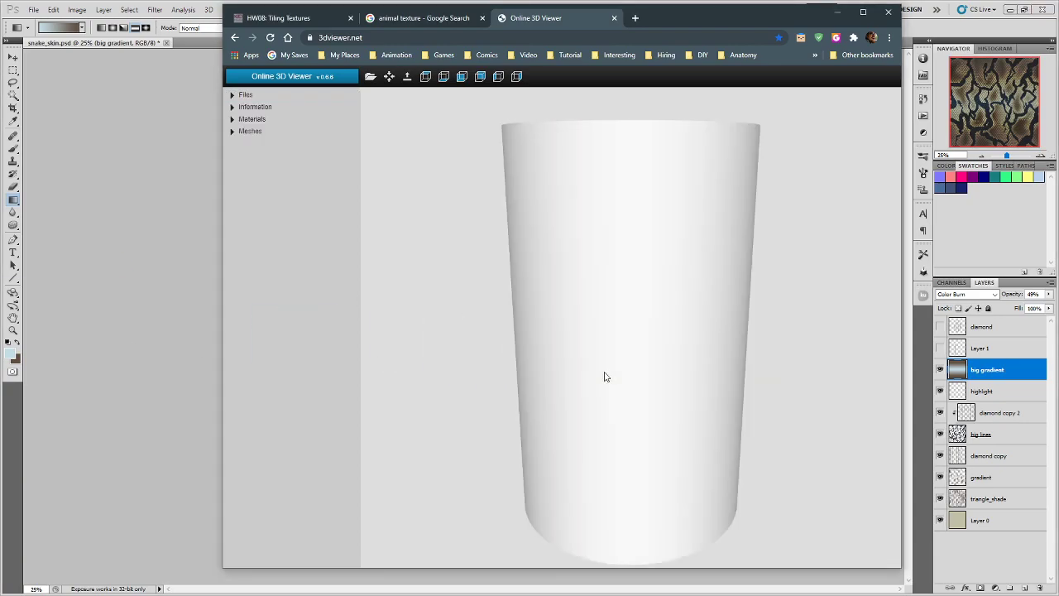
pyautogui.scroll(5, 705, 344)
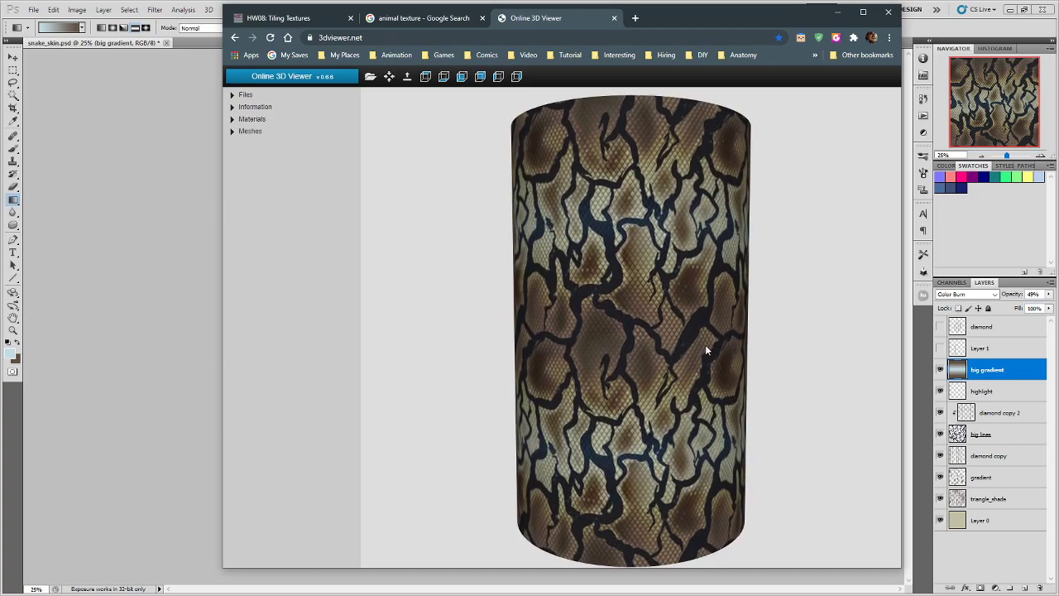
pyautogui.scroll(6, 700, 347)
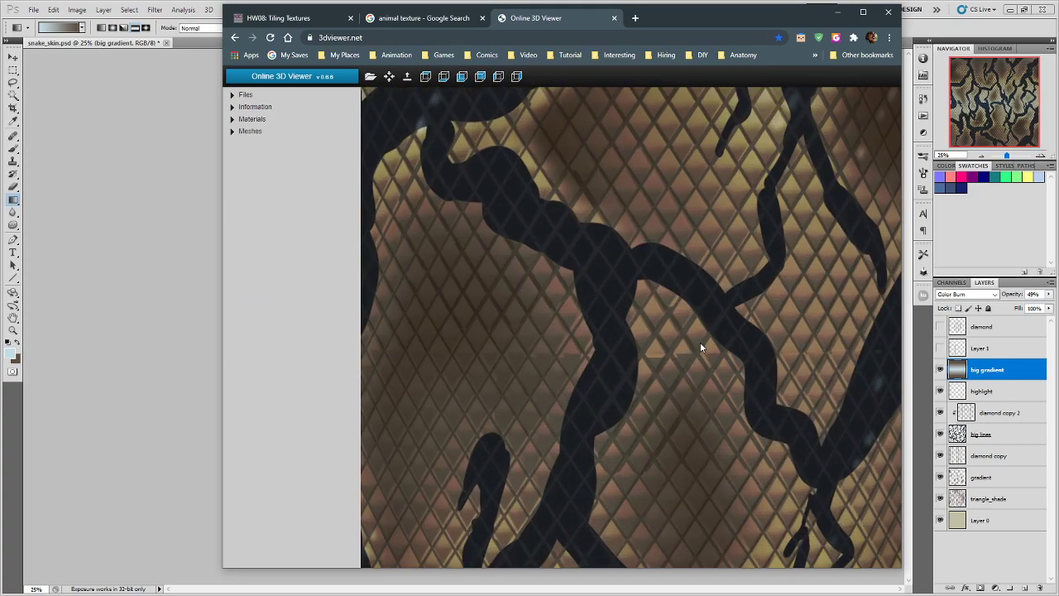
# - Examine the tube's tiling seam up close, and the repeating pattern across its full side and top cap
pyautogui.moveTo(699, 365); pyautogui.dragTo(675, 367)
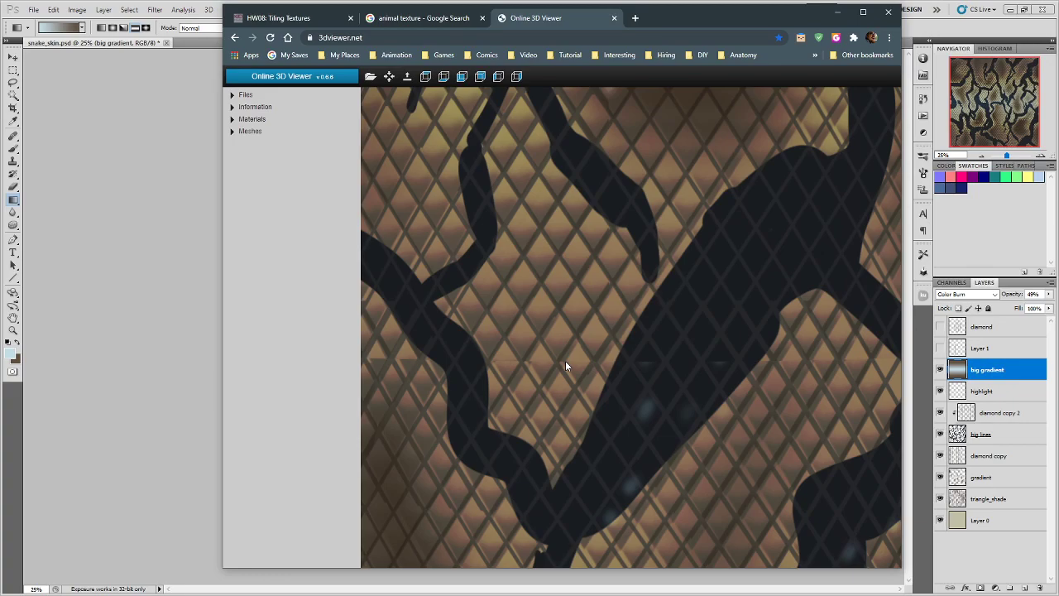
pyautogui.scroll(-8, 536, 218)
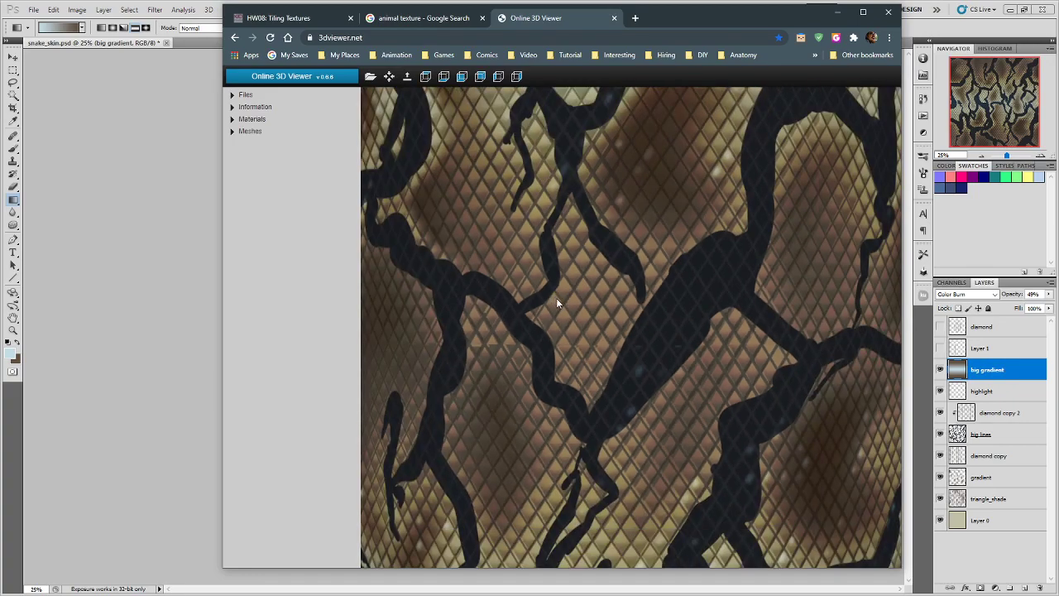
pyautogui.moveTo(629, 246); pyautogui.dragTo(579, 348)
pyautogui.scroll(-3, 636, 289)
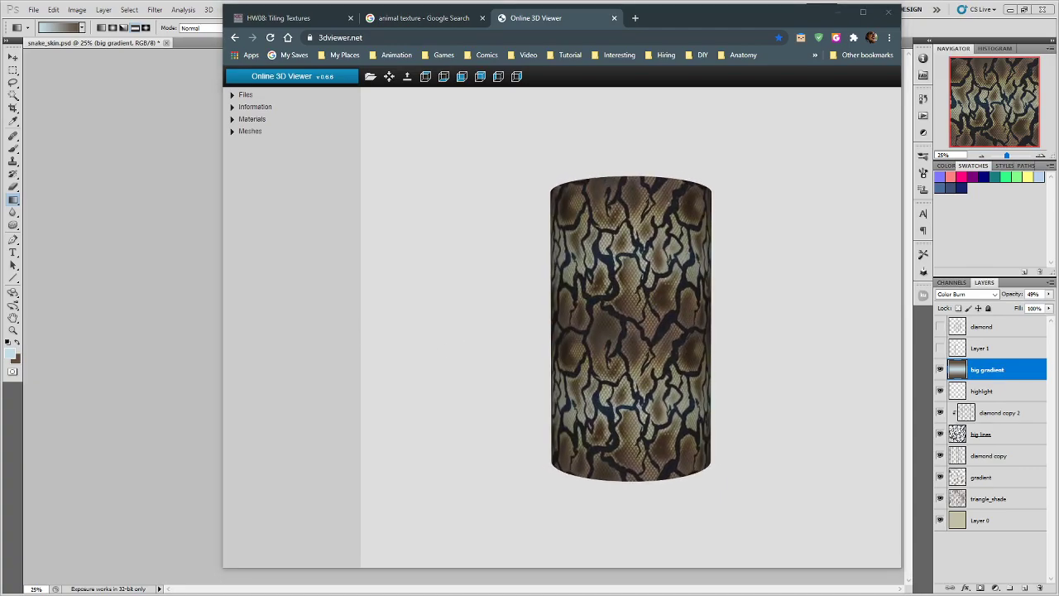
pyautogui.moveTo(631, 301); pyautogui.dragTo(661, 344)
pyautogui.scroll(8, 661, 344)
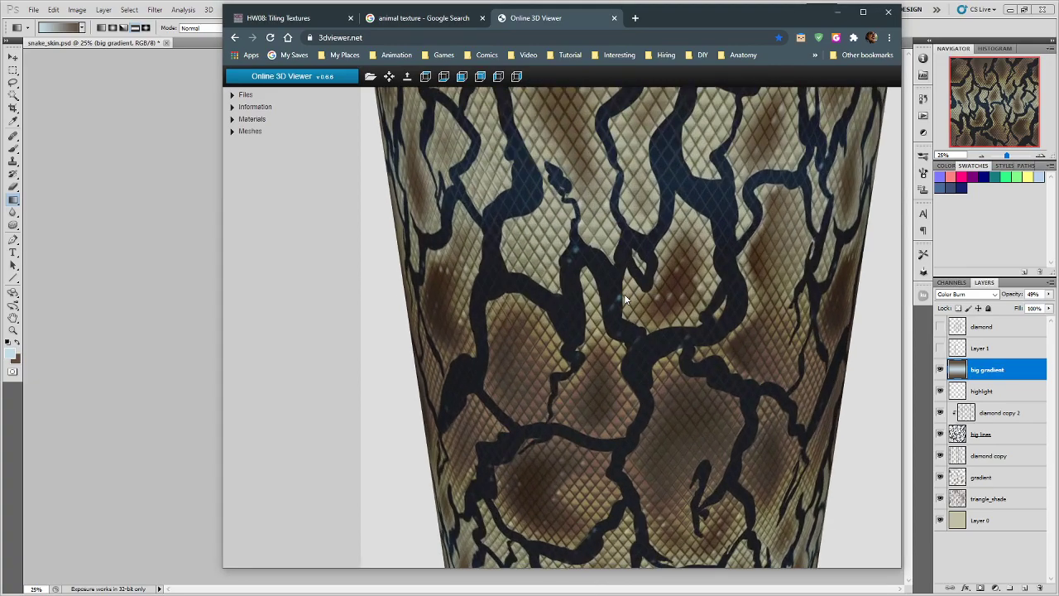
pyautogui.scroll(-10, 623, 294)
pyautogui.moveTo(624, 293); pyautogui.dragTo(625, 235)
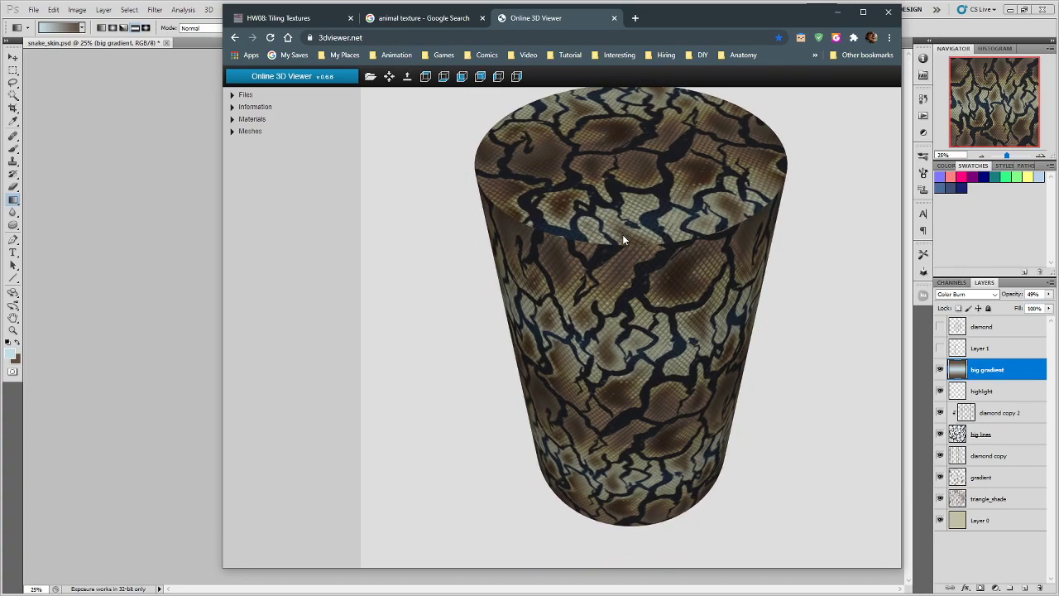
# - Move the 3D viewer window aside, check the tube from another angle, and return to snake_skin.psd in Photoshop
pyautogui.moveTo(684, 18); pyautogui.dragTo(592, 20)
pyautogui.moveTo(549, 331); pyautogui.dragTo(478, 329)
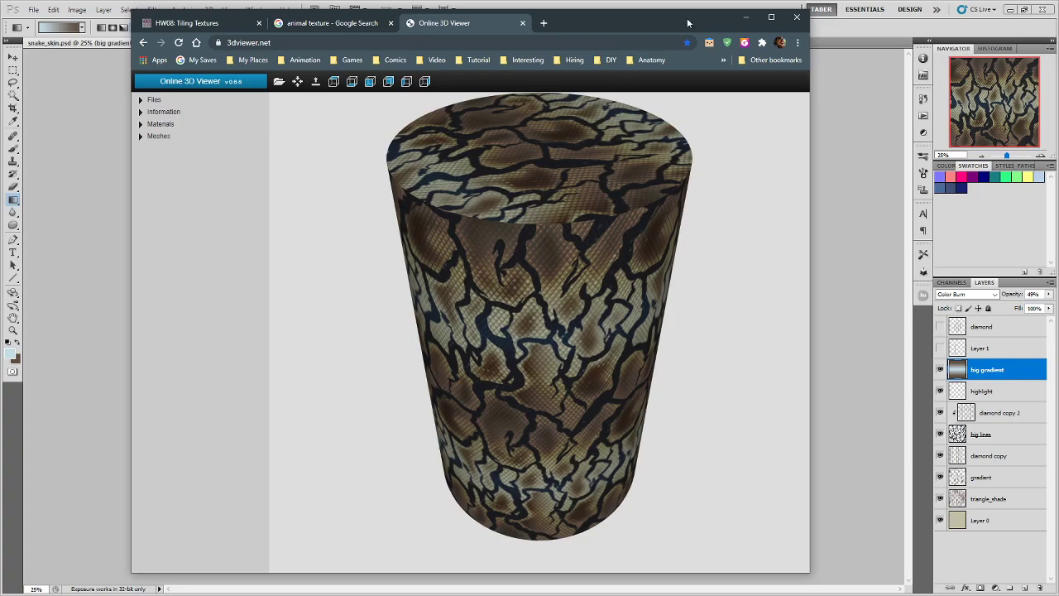
pyautogui.click(745, 17)
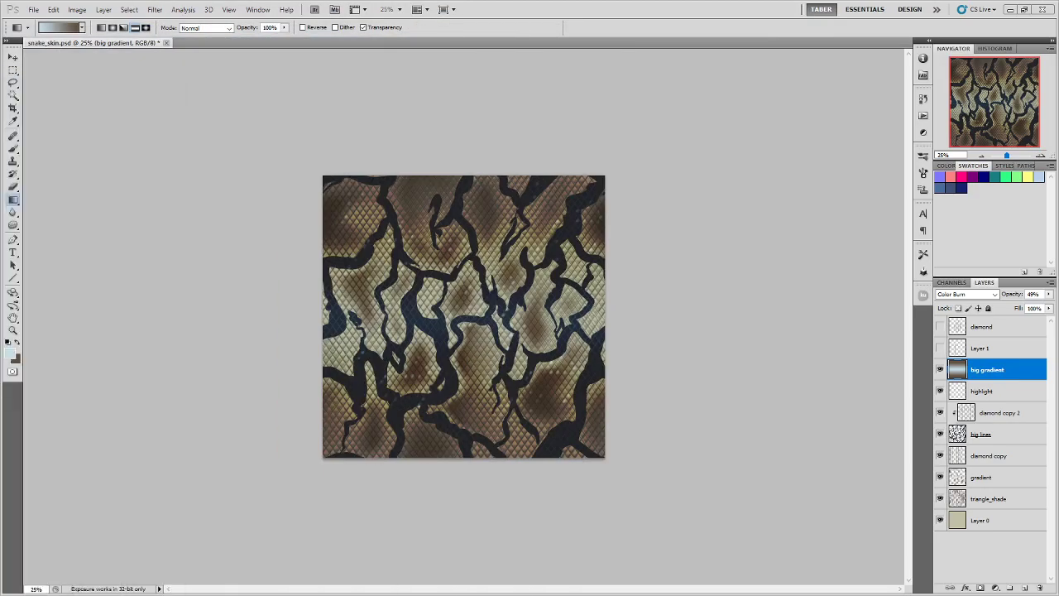